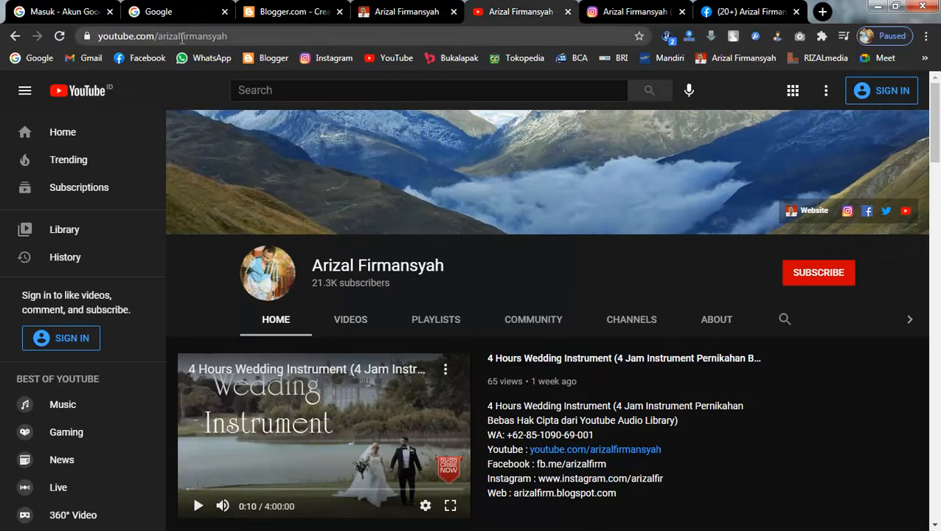
# - Browse the Instagram, Facebook, YouTube, personal blog and Blogger tabs, ending on the Google homepage tab
pyautogui.click(613, 18)
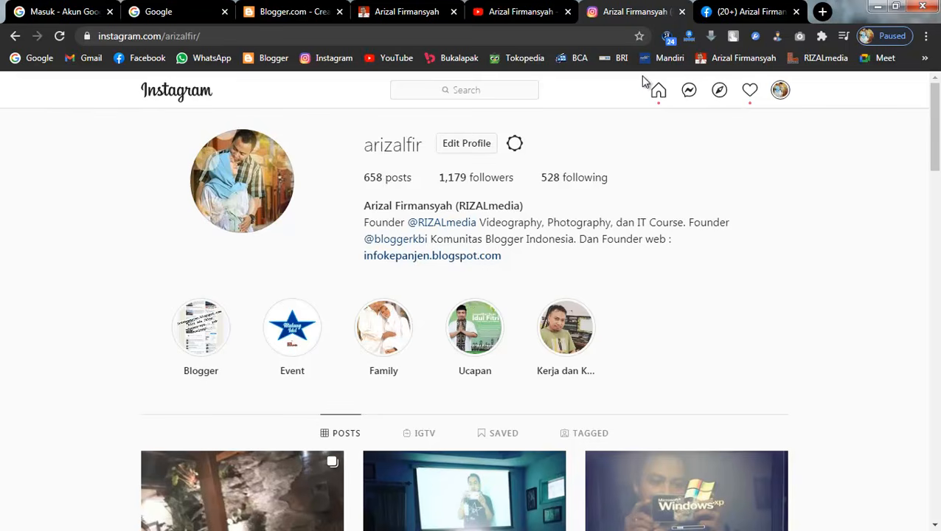
pyautogui.click(722, 10)
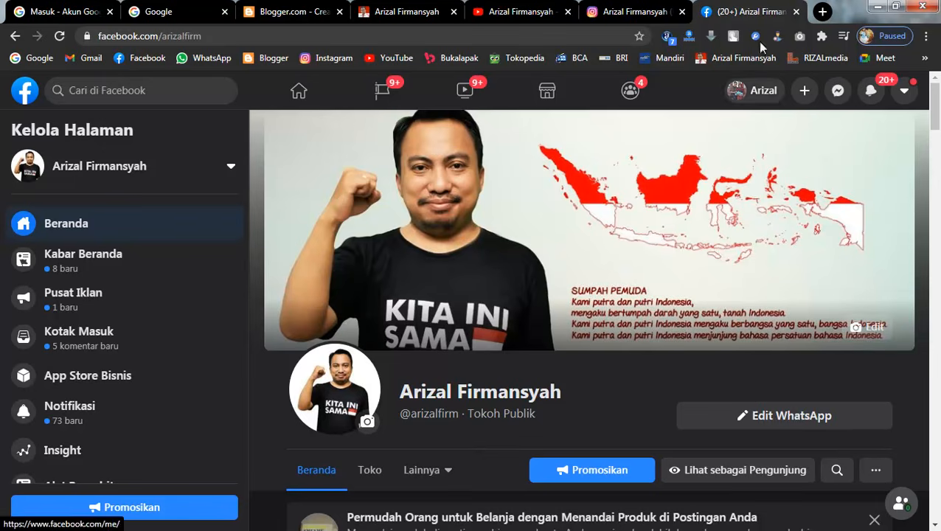
pyautogui.click(623, 11)
pyautogui.click(509, 9)
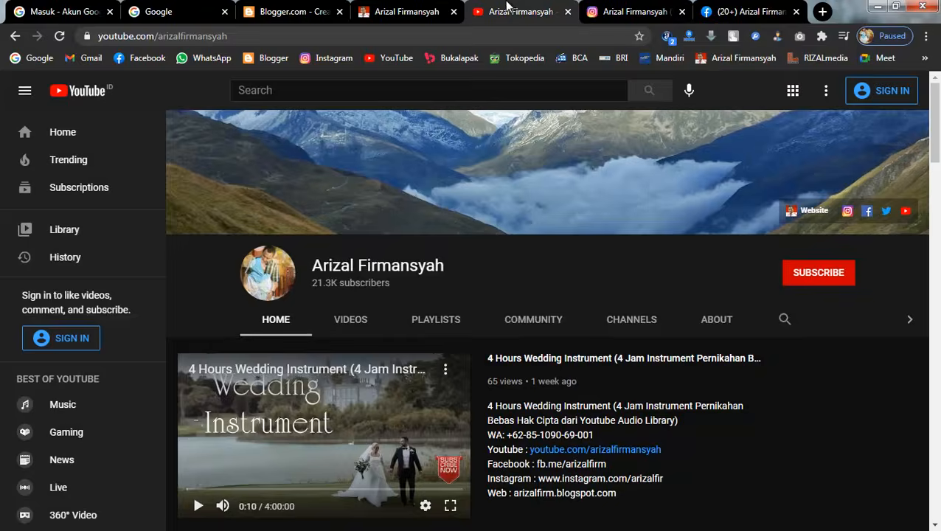
pyautogui.click(416, 8)
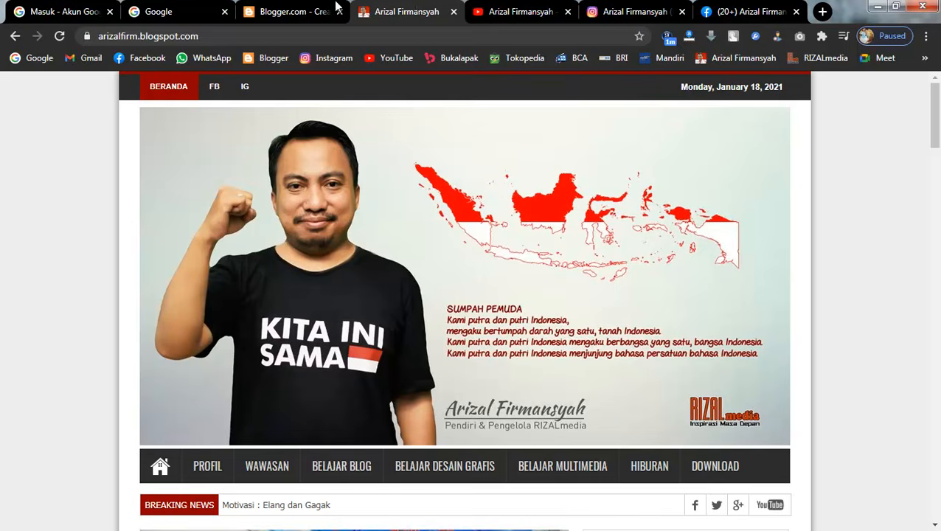
pyautogui.click(290, 9)
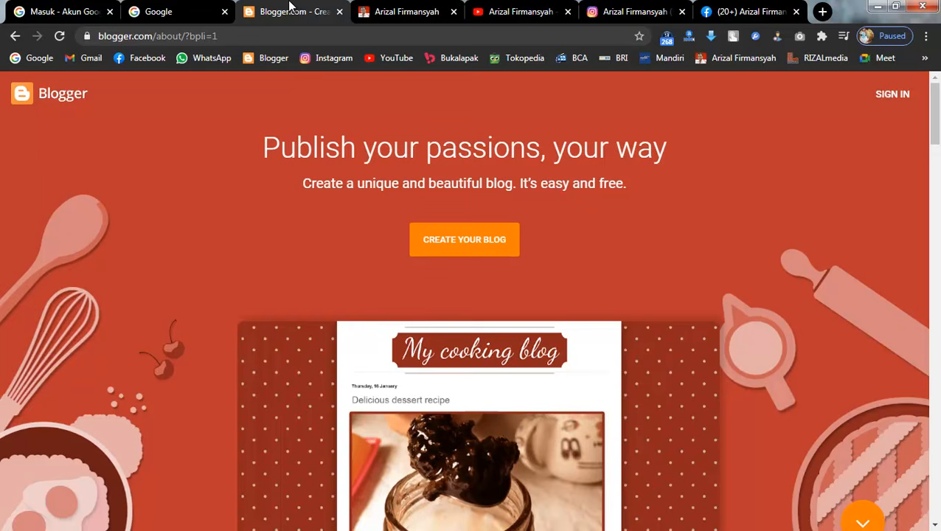
pyautogui.click(183, 13)
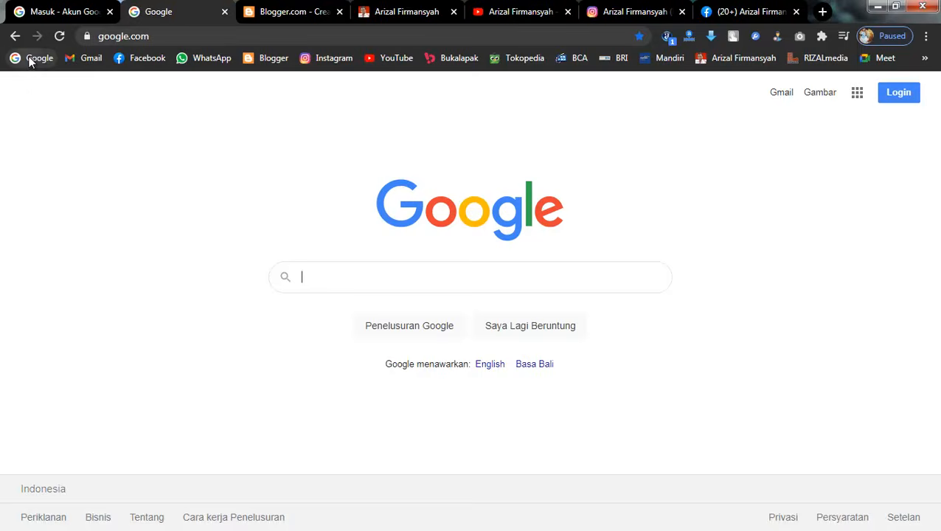
# - Reload Google and start creating a new account for personal use
pyautogui.click(29, 59)
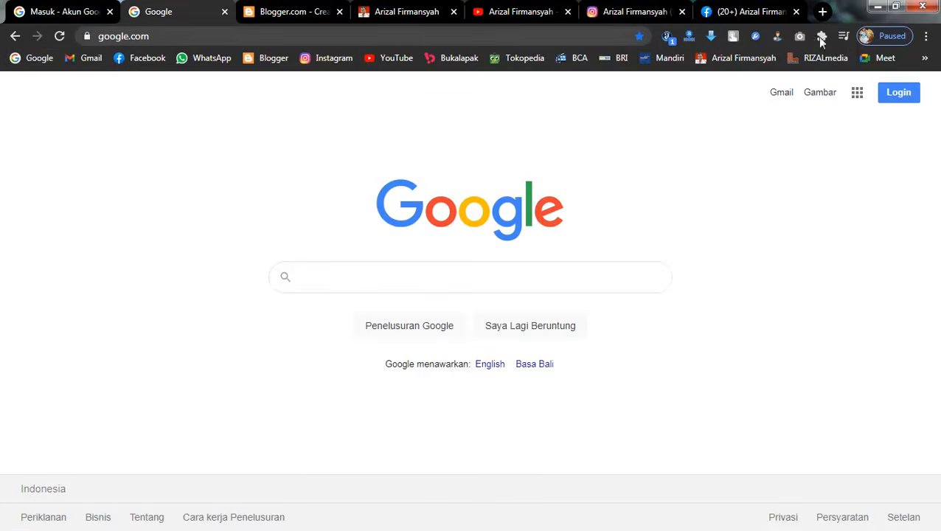
pyautogui.click(900, 100)
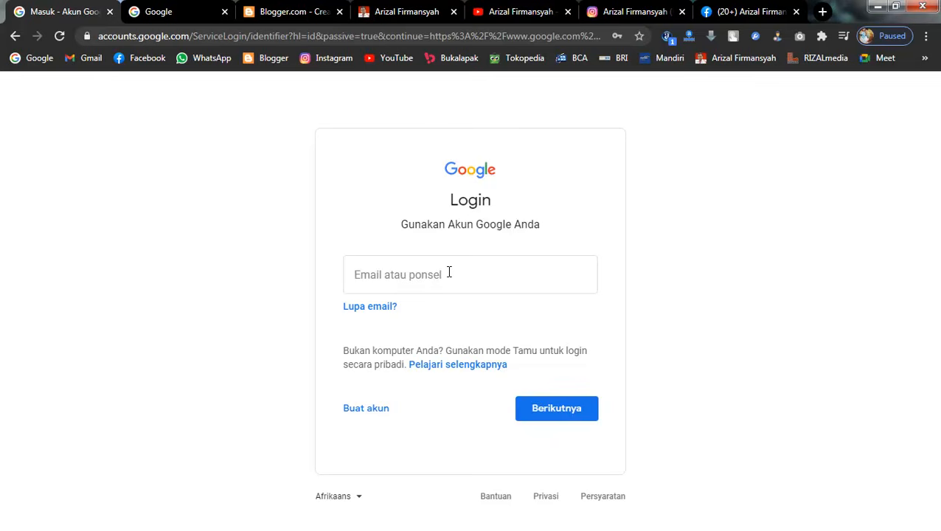
pyautogui.click(367, 409)
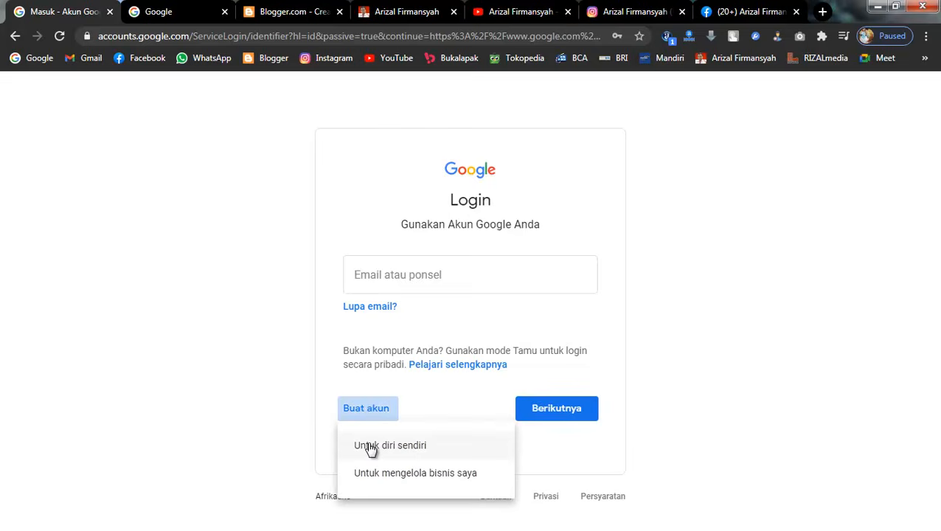
pyautogui.click(370, 447)
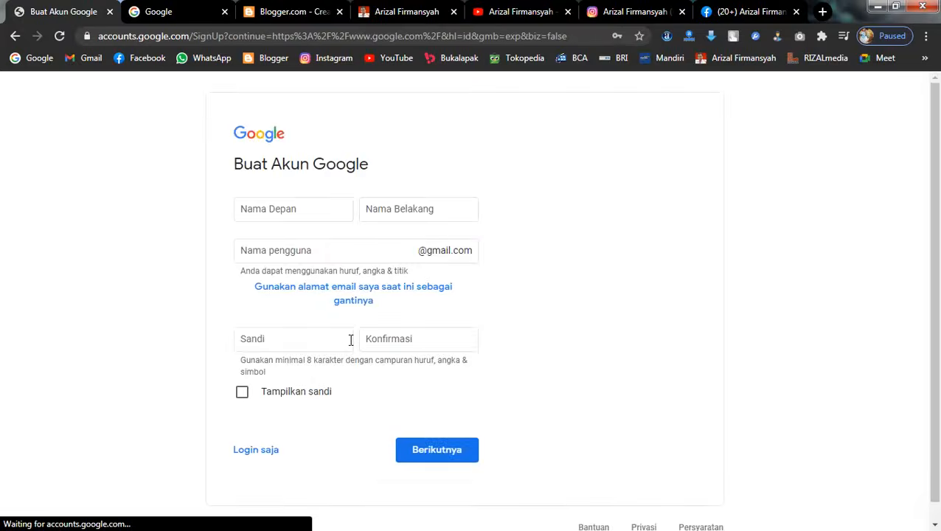
# - Fill in the first name, last name, a username and the account password on the sign-up form
pyautogui.click(294, 209)
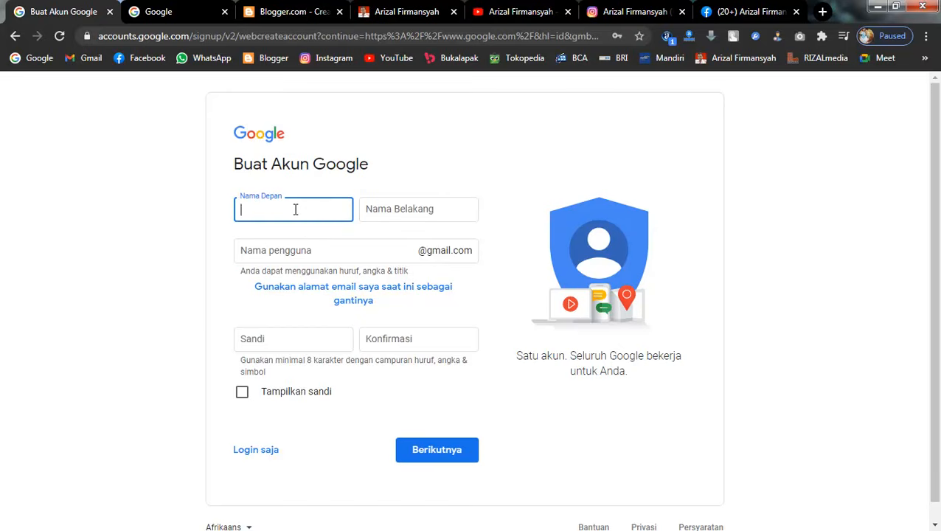
pyautogui.write('Ariu')
pyautogui.press('BackSpace')
pyautogui.press('BackSpace')
pyautogui.write('iu')
pyautogui.write('zal')
pyautogui.press('Tab')
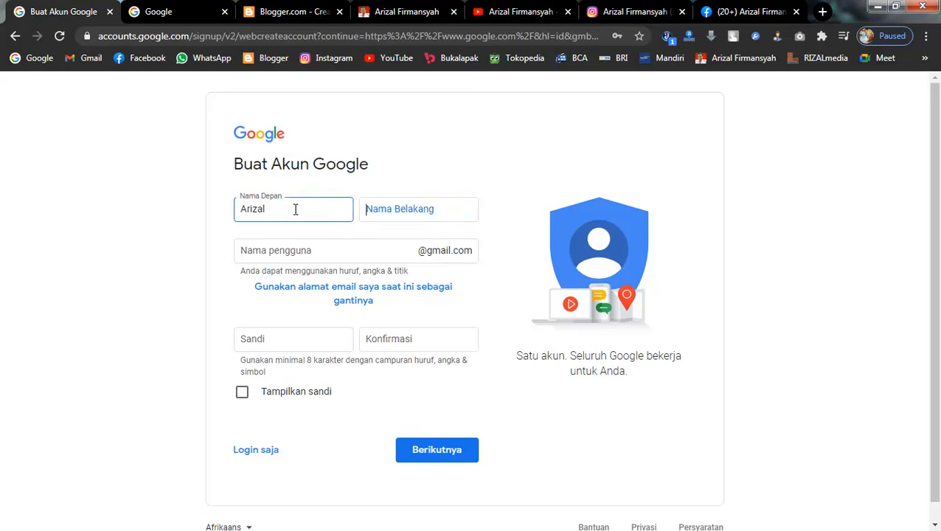
pyautogui.write('Firmansyah')
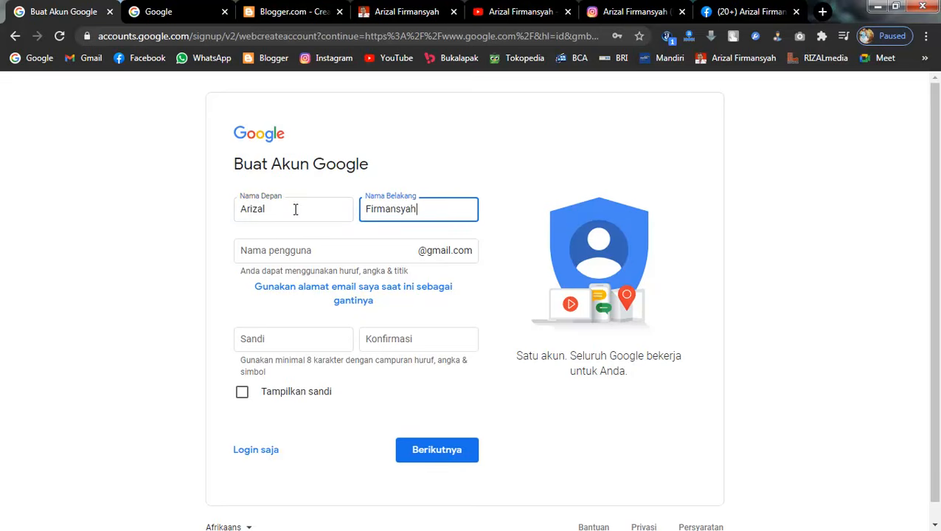
pyautogui.press('Tab')
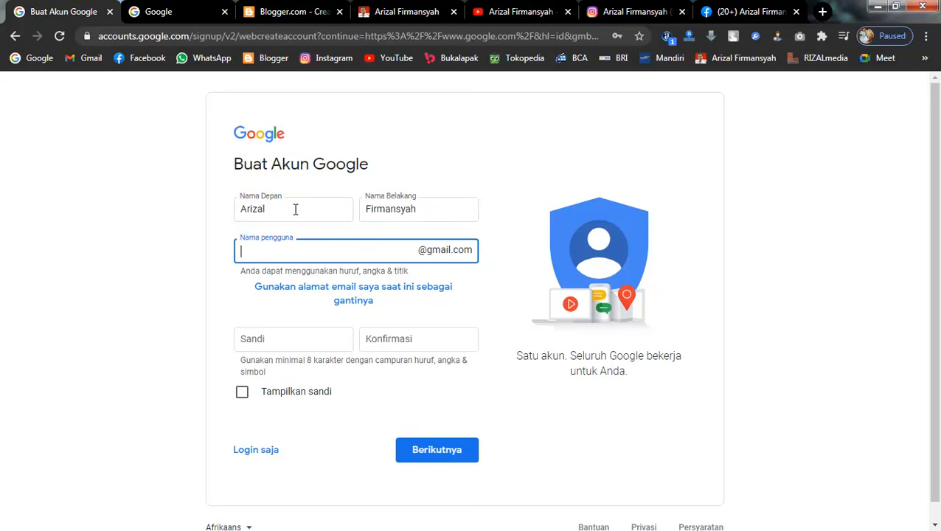
pyautogui.press('Tab')
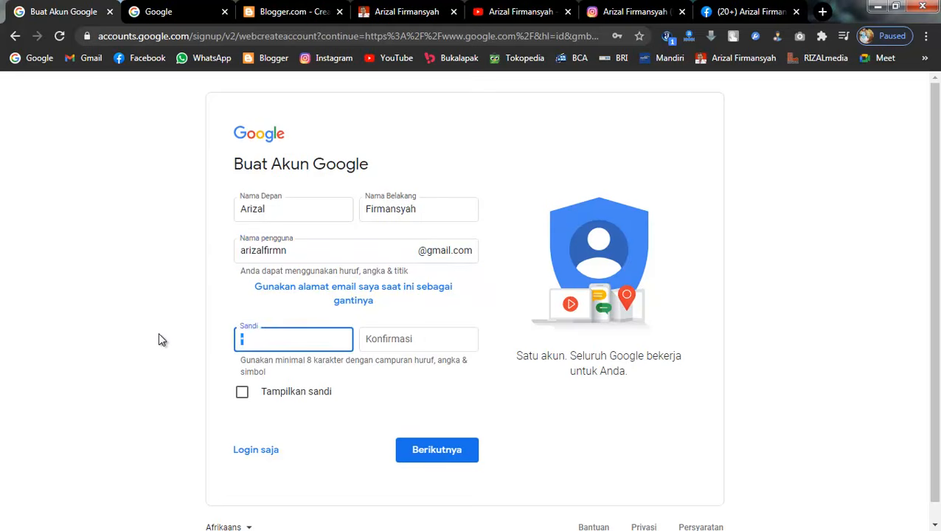
pyautogui.write('*********')
pyautogui.press('Tab')
pyautogui.write('*********')
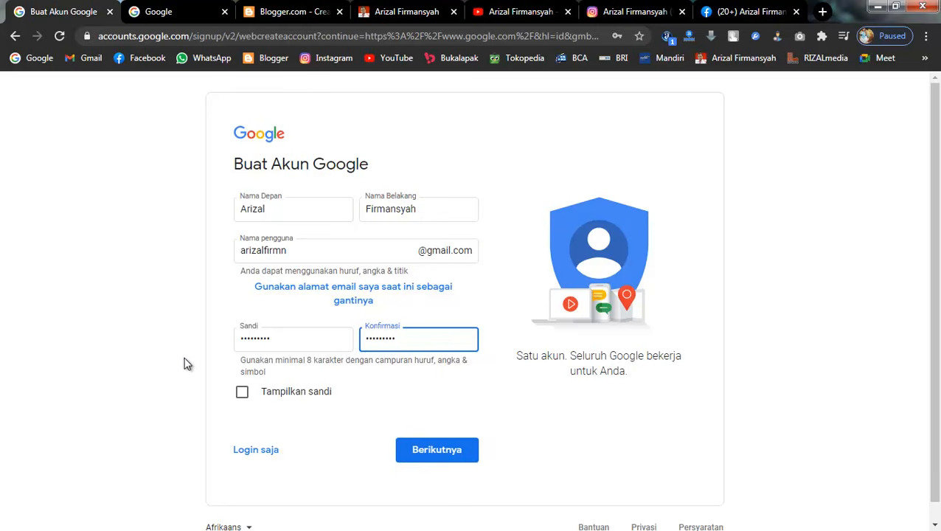
# - Submit the name and password, then fill the phone number and recovery e-mail from the saved suggestion
pyautogui.click(446, 457)
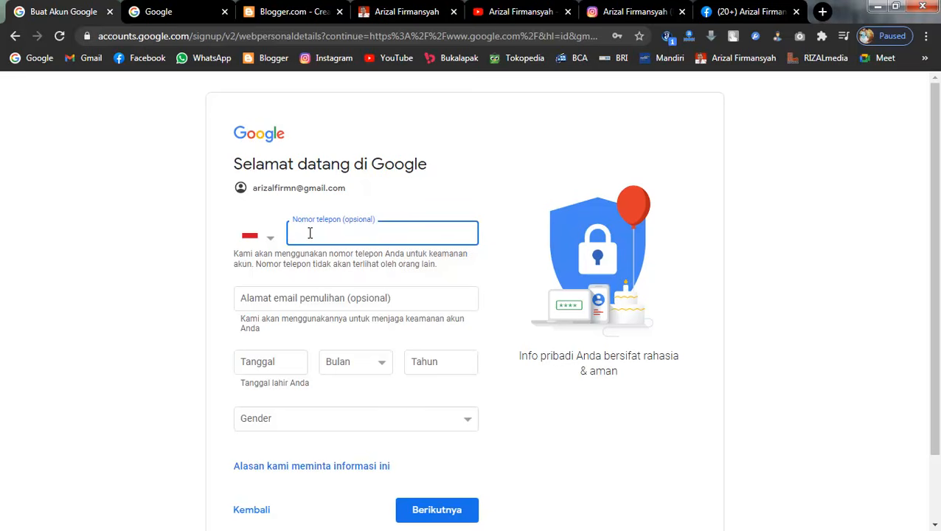
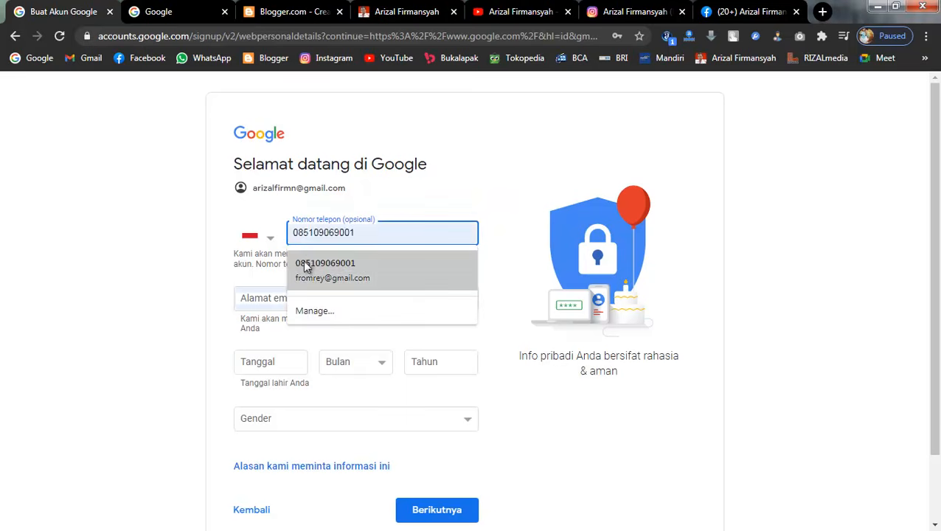
pyautogui.click(304, 264)
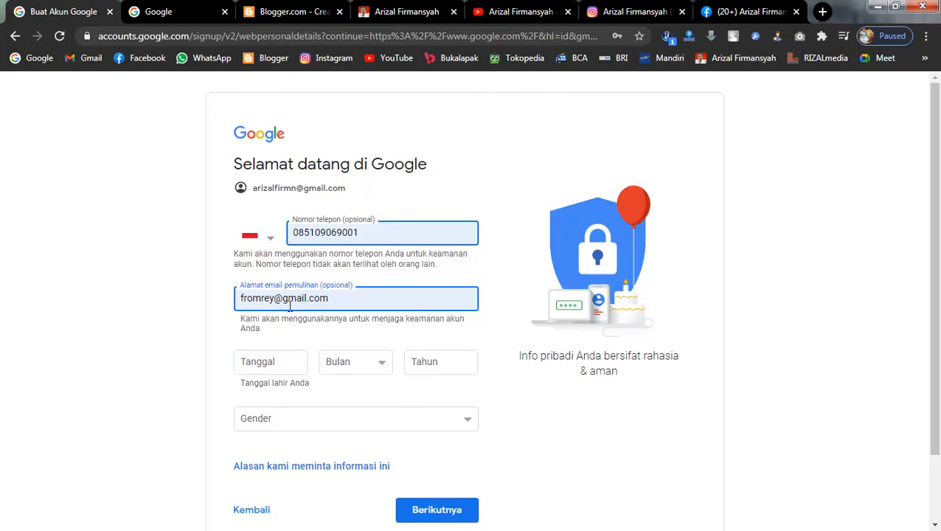
pyautogui.click(277, 371)
pyautogui.click(383, 355)
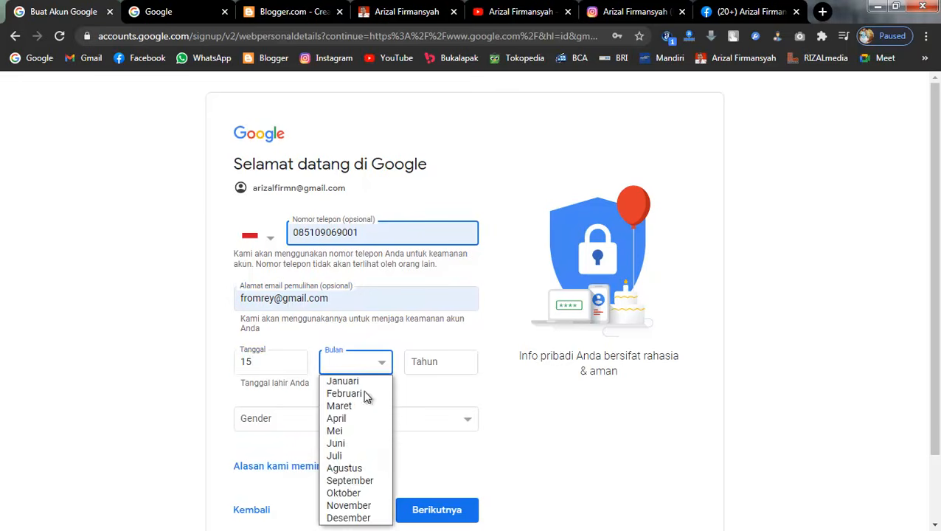
pyautogui.click(350, 480)
pyautogui.click(420, 356)
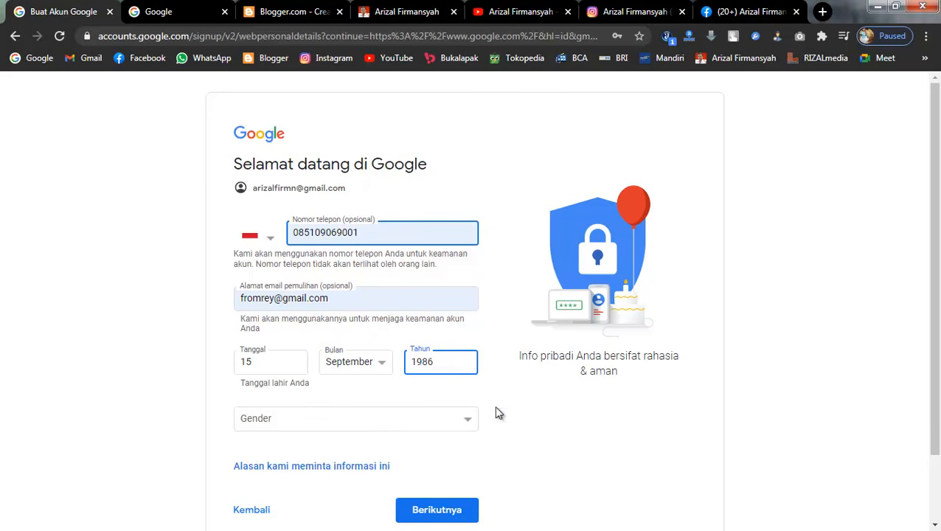
pyautogui.click(404, 420)
pyautogui.click(379, 451)
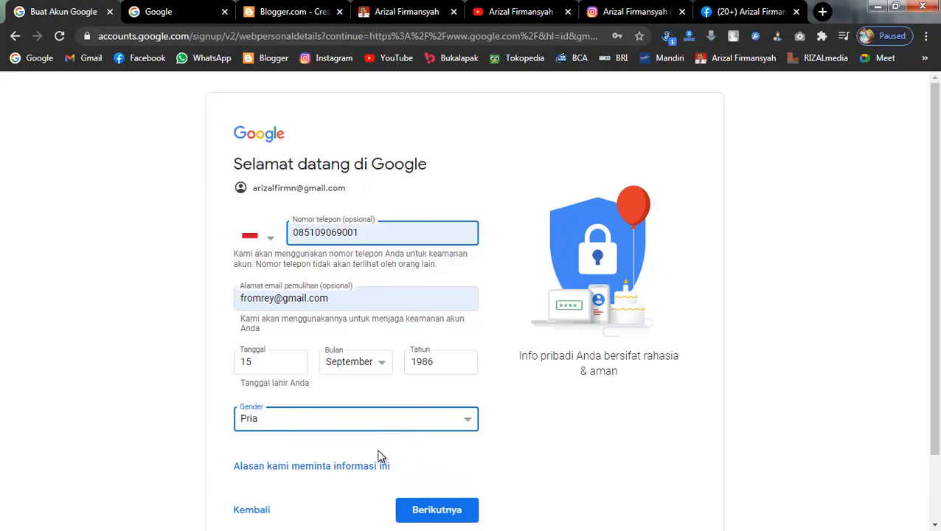
pyautogui.click(428, 509)
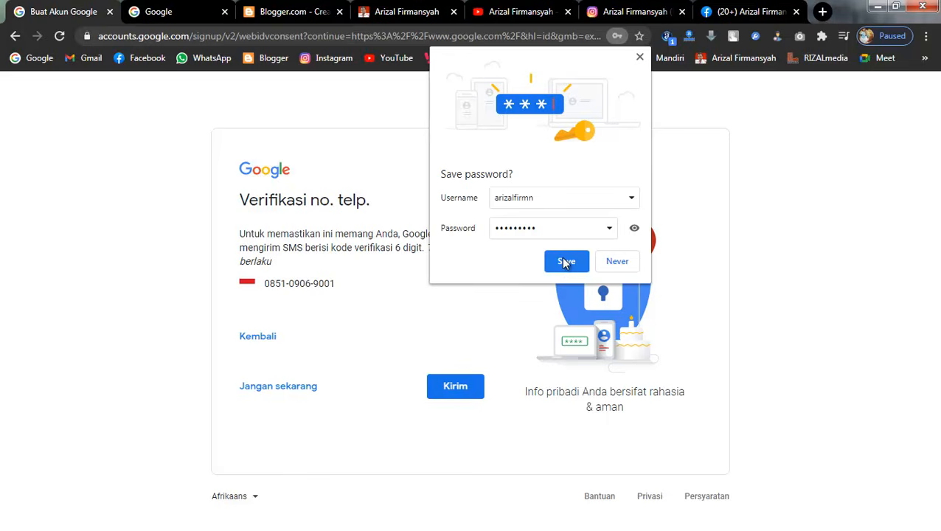
# - Save the password in Chrome and verify the phone number with the SMS code
pyautogui.click(565, 262)
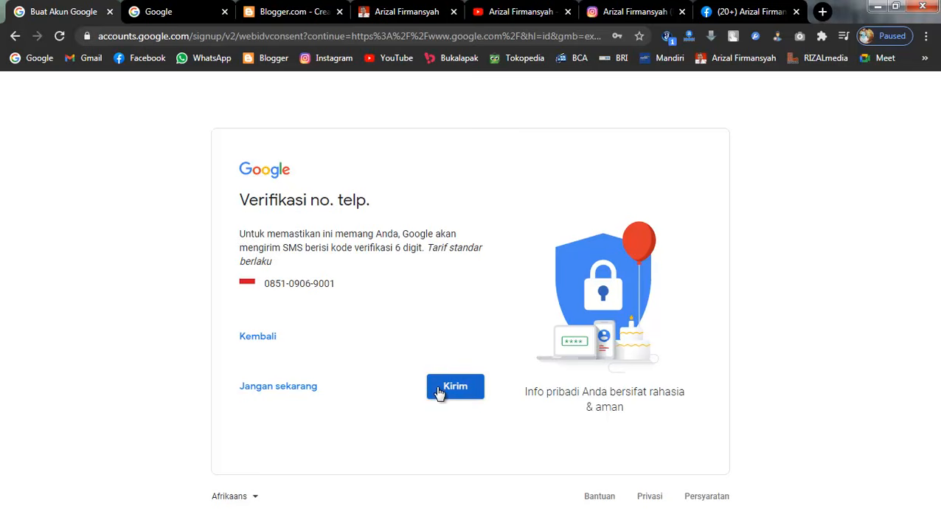
pyautogui.click(439, 392)
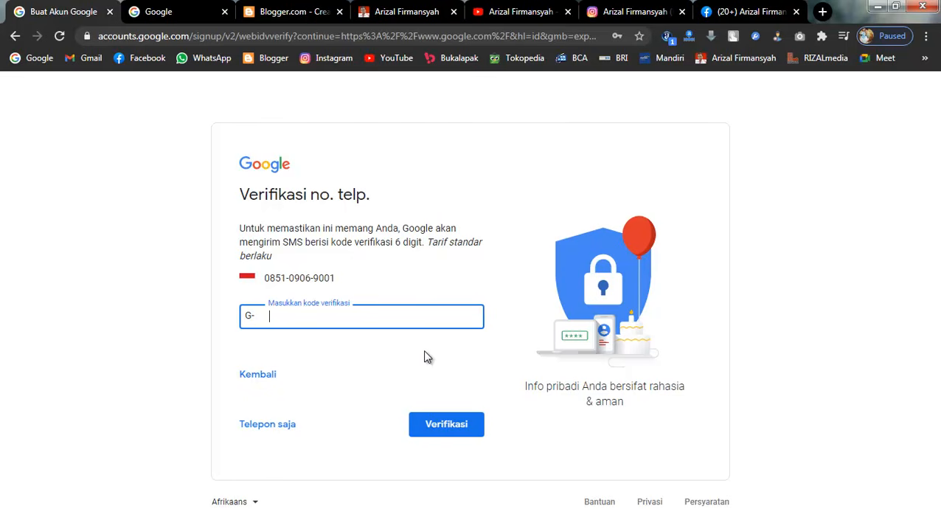
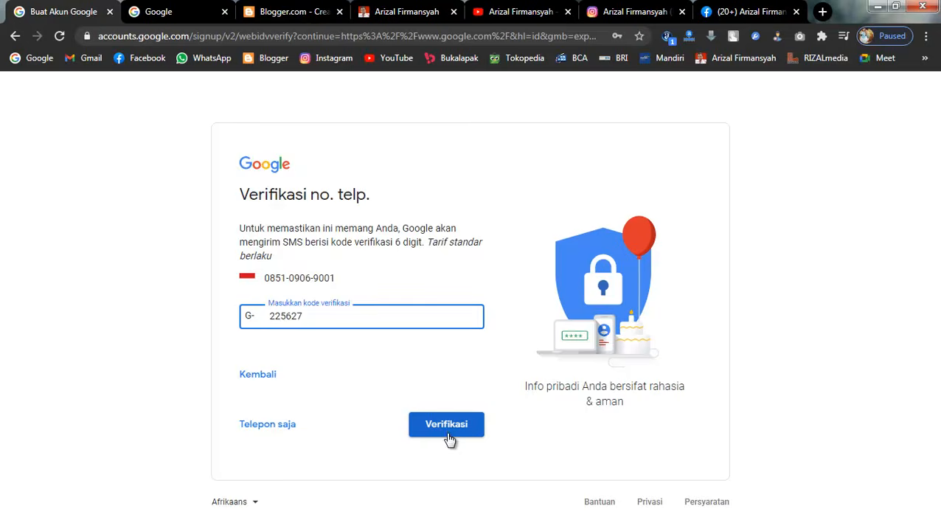
pyautogui.click(447, 427)
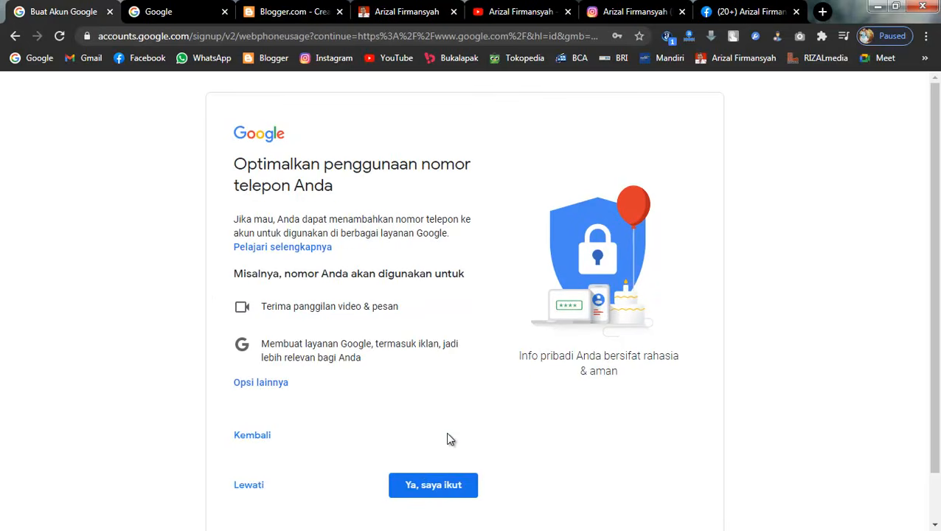
# - Agree to use the phone number across Google services and accept the privacy terms
pyautogui.click(412, 488)
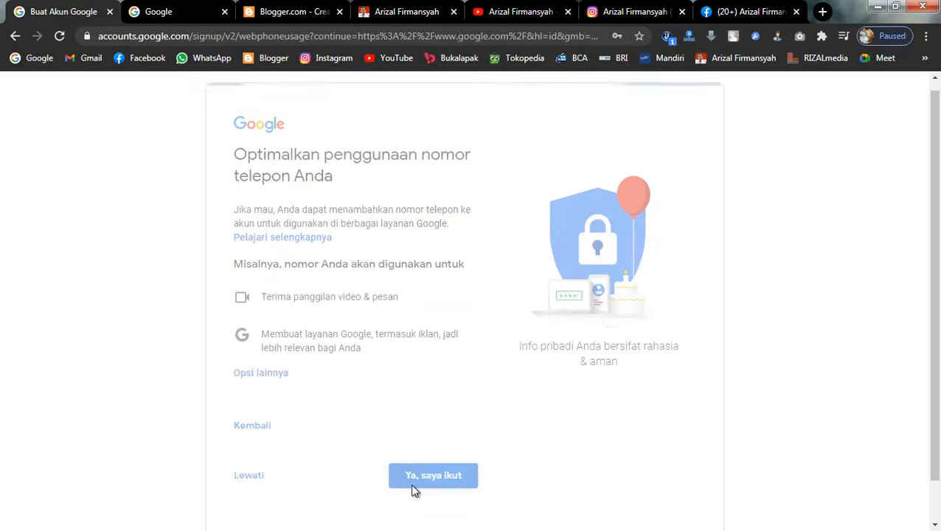
pyautogui.scroll(-5, 413, 487)
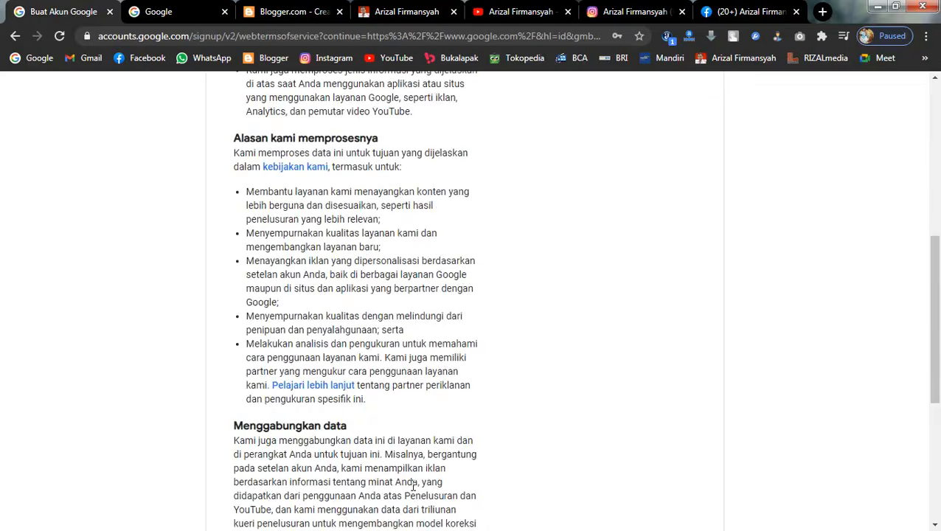
pyautogui.scroll(-5, 413, 487)
pyautogui.click(429, 449)
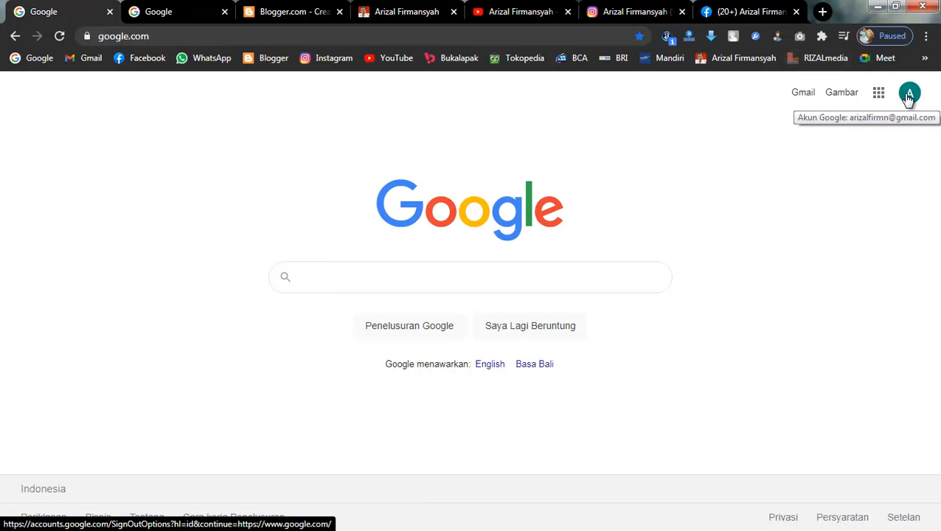
# - From Manage your Google Account, upload the portrait photo from the computer as a new profile picture
pyautogui.click(908, 97)
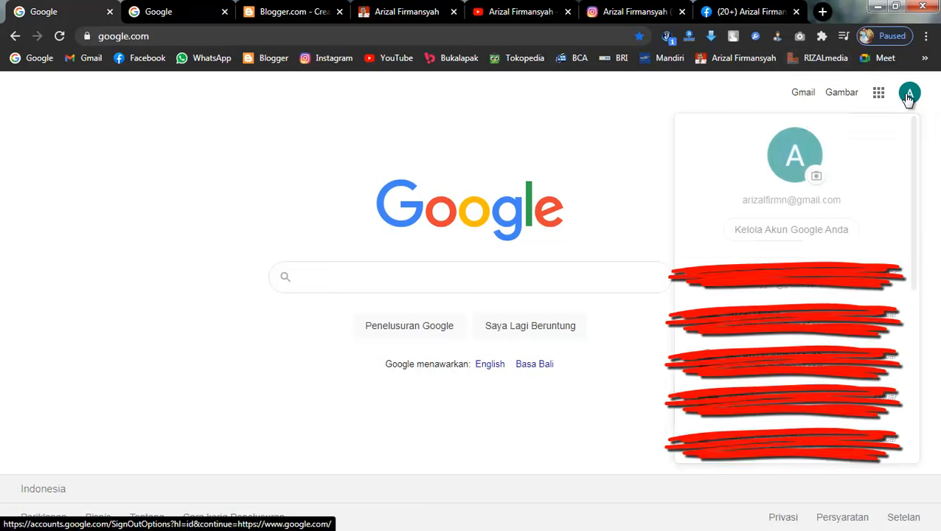
pyautogui.click(796, 231)
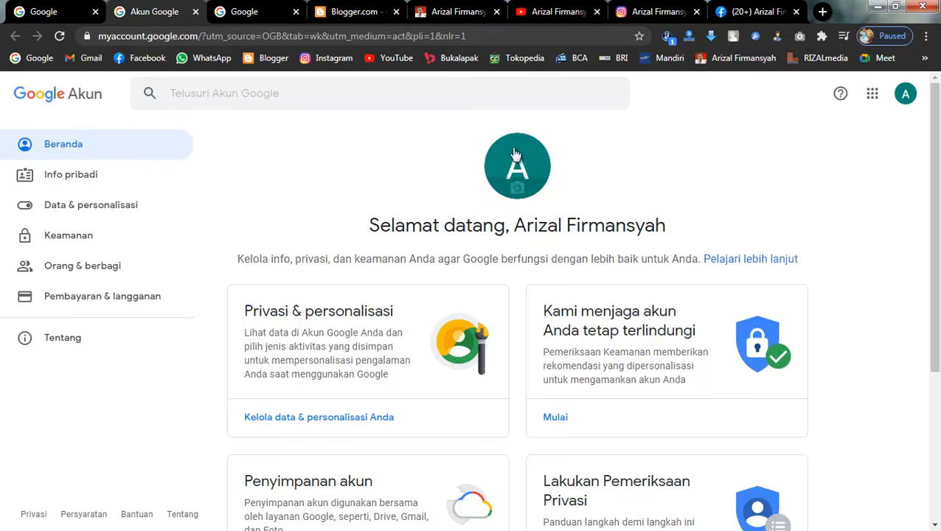
pyautogui.click(517, 189)
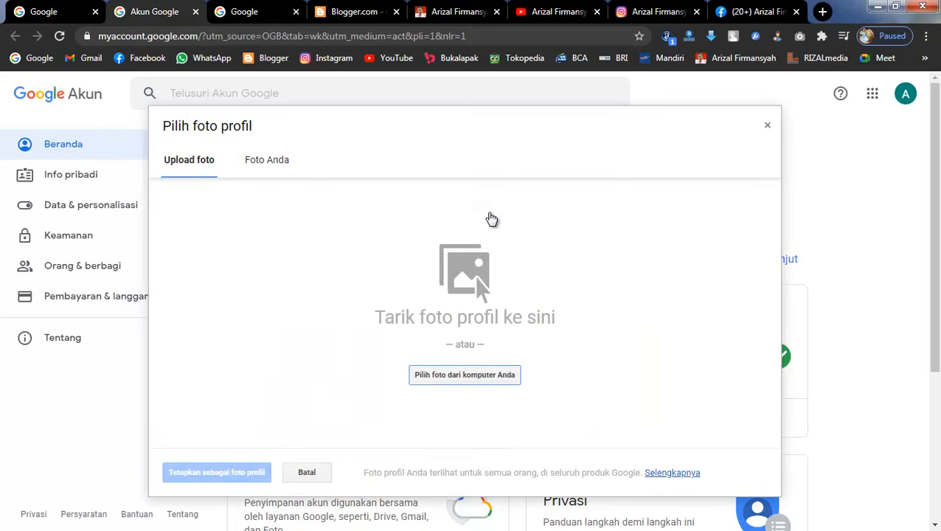
pyautogui.click(463, 377)
pyautogui.click(452, 375)
pyautogui.scroll(-10, 452, 375)
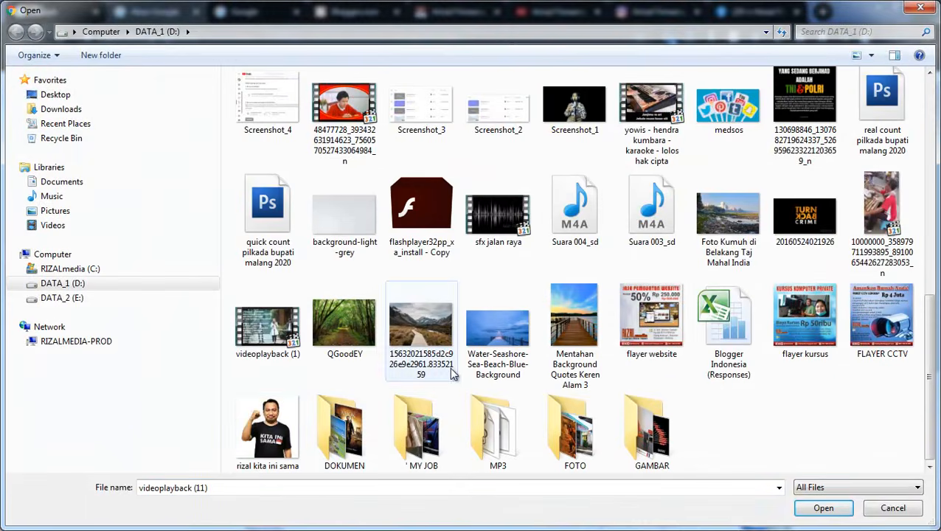
pyautogui.doubleClick(278, 420)
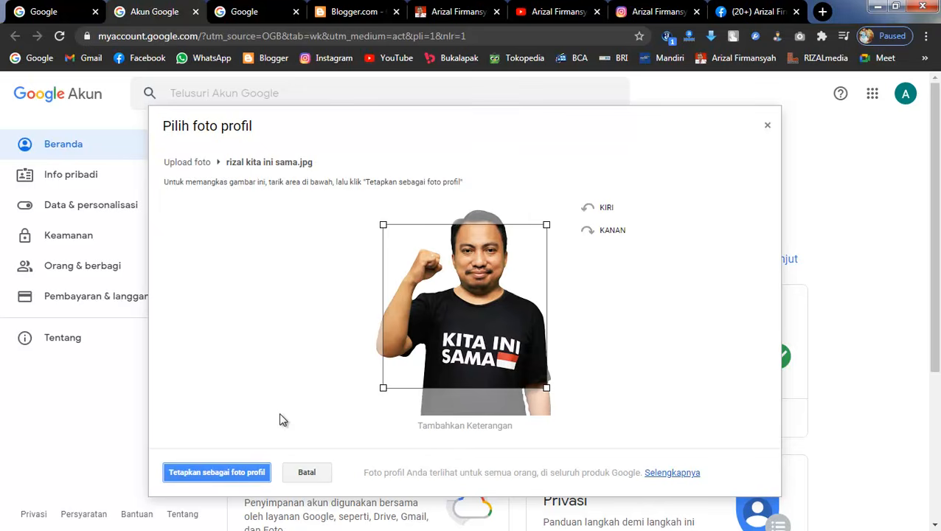
# - Enlarge the crop square to frame the upper body and set it as the profile photo
pyautogui.moveTo(546, 387); pyautogui.dragTo(639, 453)
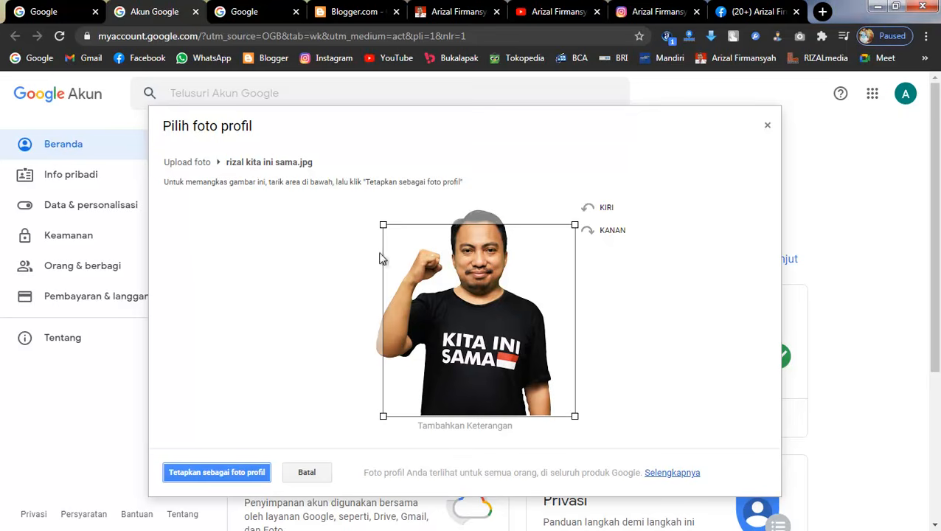
pyautogui.moveTo(383, 224); pyautogui.dragTo(355, 196)
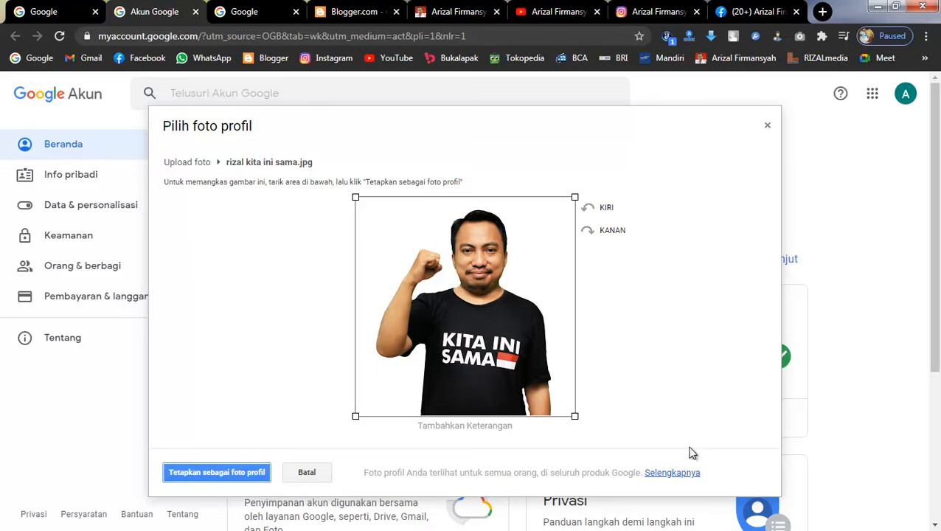
pyautogui.click(249, 471)
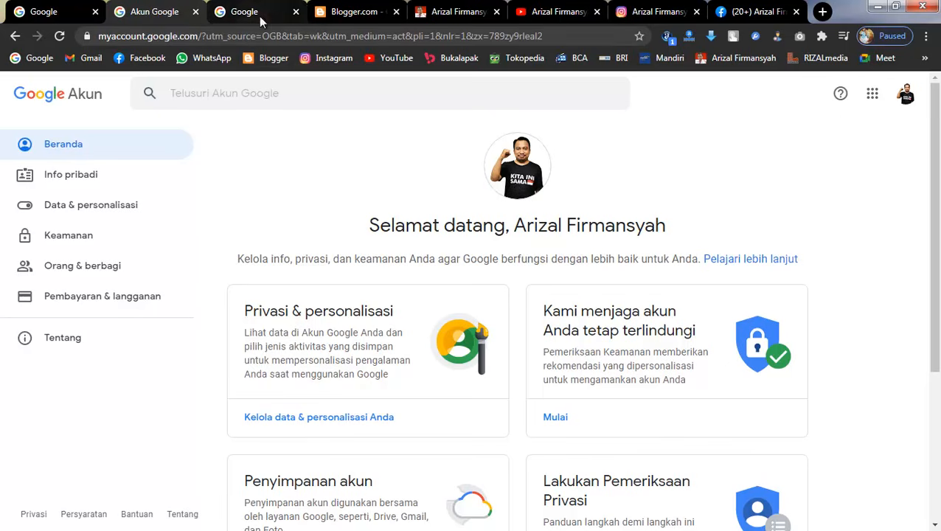
# - Load blogger.com in the Blogger tab
pyautogui.click(352, 11)
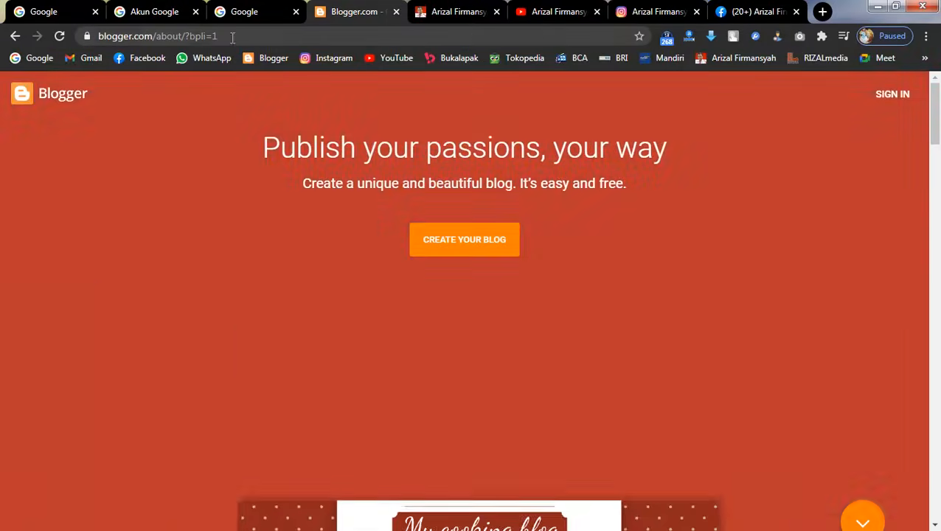
pyautogui.click(259, 35)
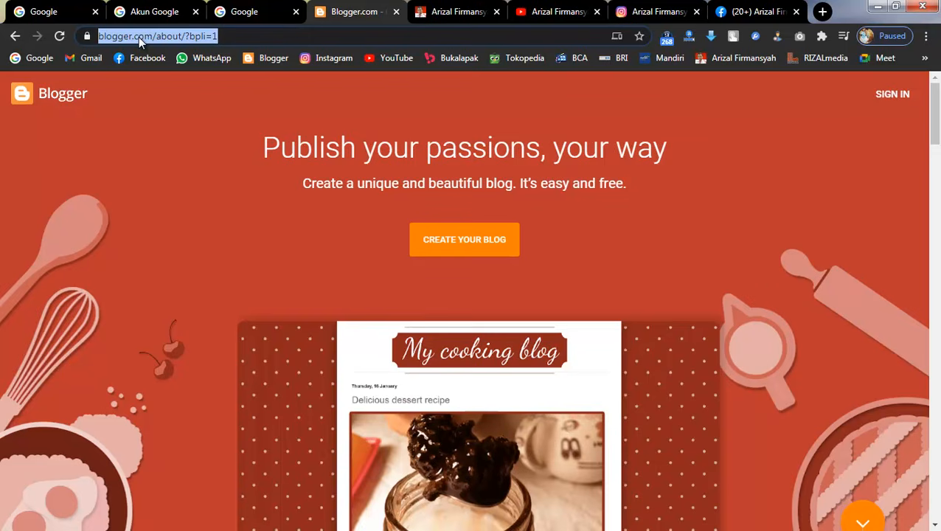
pyautogui.write('blogger.com')
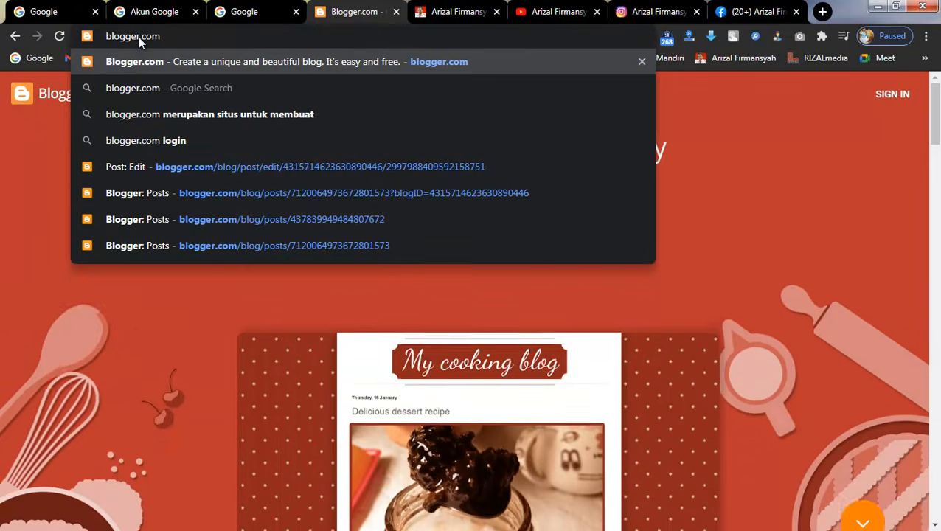
pyautogui.press('Return')
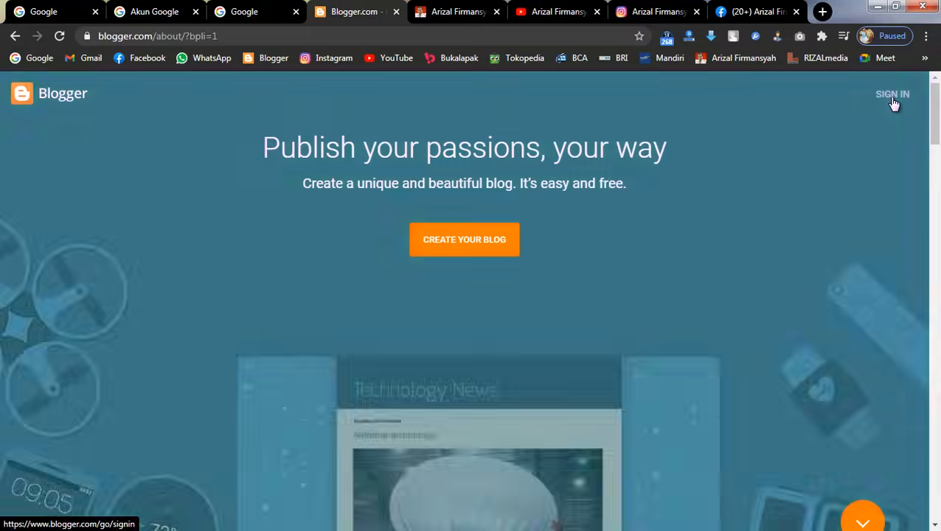
# - Sign in to Blogger with the Google account password
pyautogui.click(892, 95)
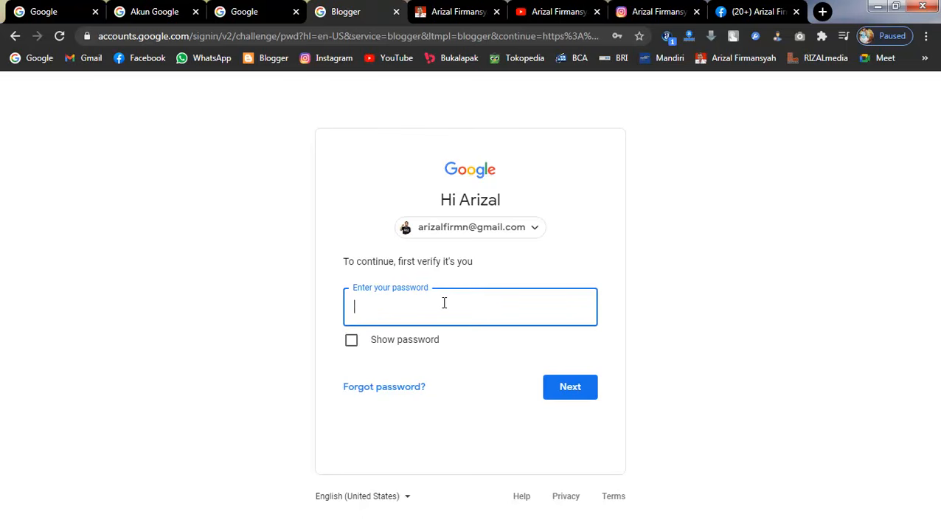
pyautogui.write('•••••••••')
pyautogui.press('Return')
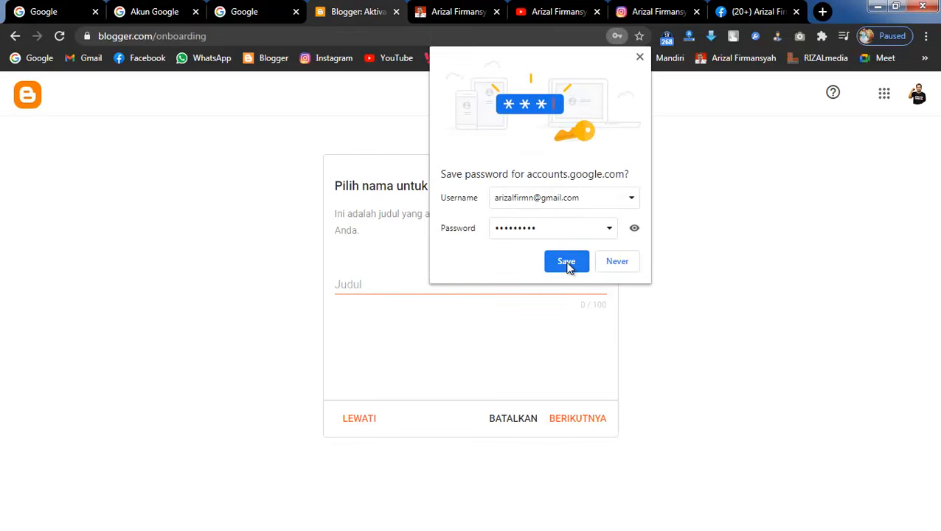
# - Save the password in Chrome and enter the owner's full name as the blog title
pyautogui.click(566, 266)
pyautogui.click(381, 281)
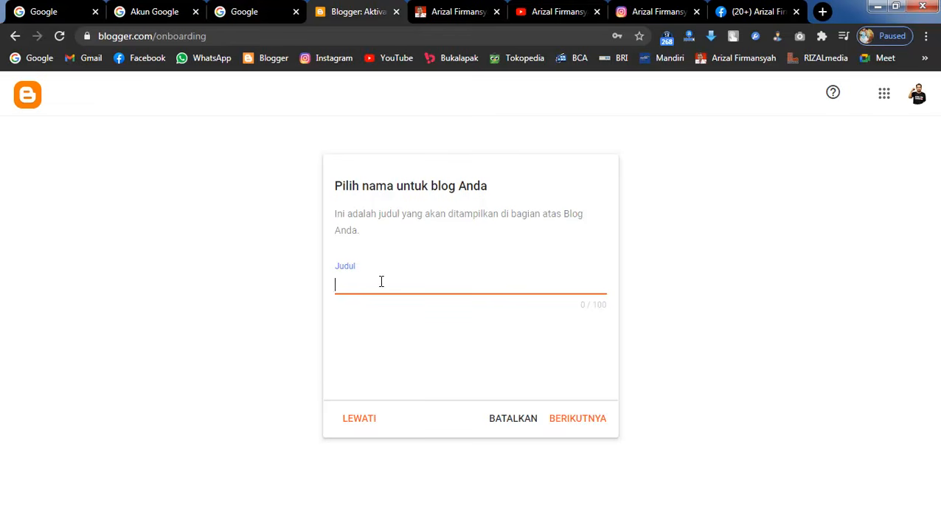
pyautogui.write('Arizal F')
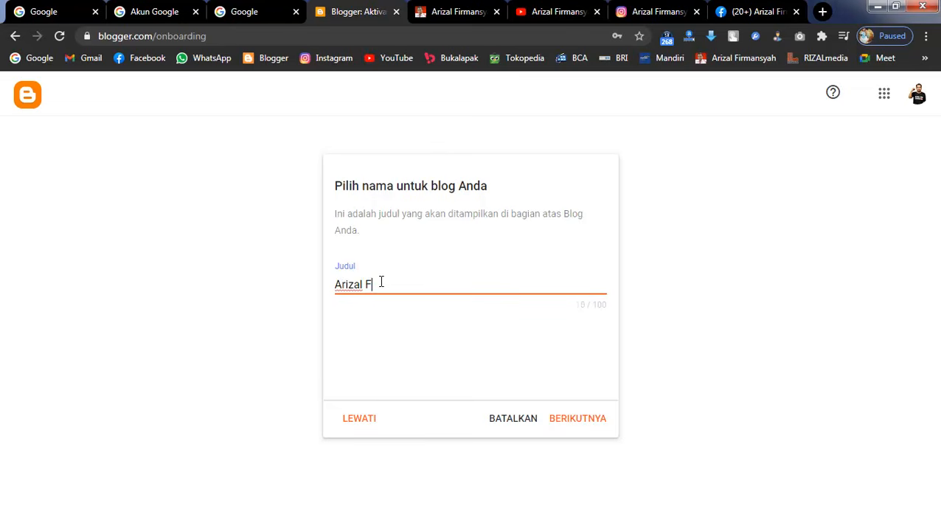
pyautogui.write('irmansyah')
# - Replace the surname in the title with 'Blogger' and continue to the address step
pyautogui.click(472, 18)
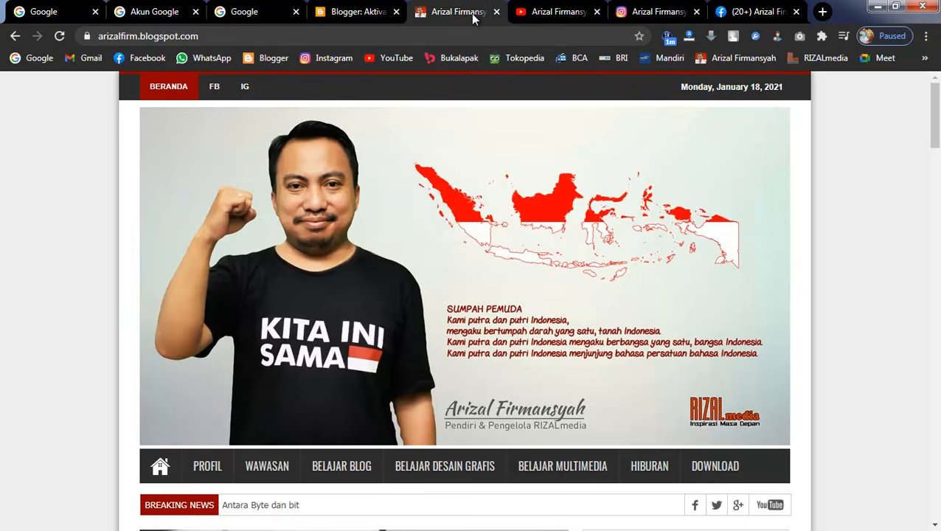
pyautogui.click(563, 14)
pyautogui.click(361, 17)
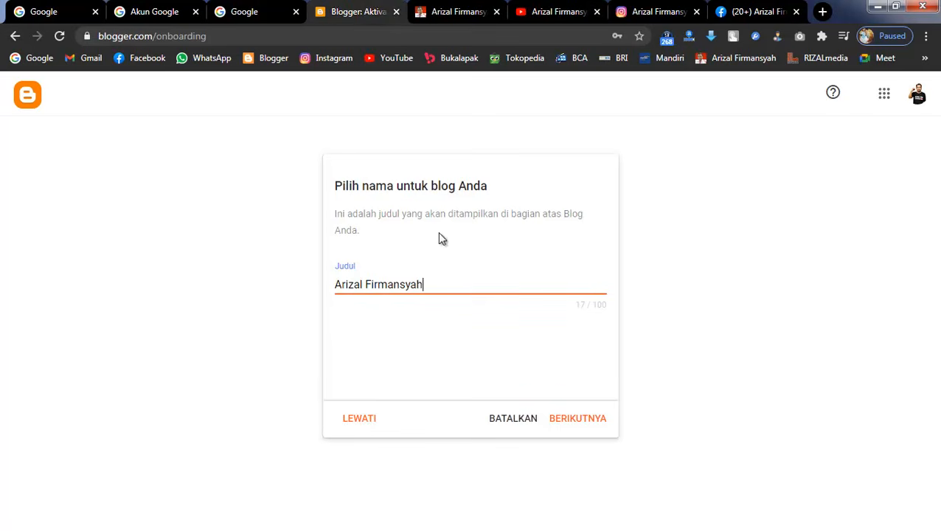
pyautogui.moveTo(440, 287); pyautogui.dragTo(369, 291)
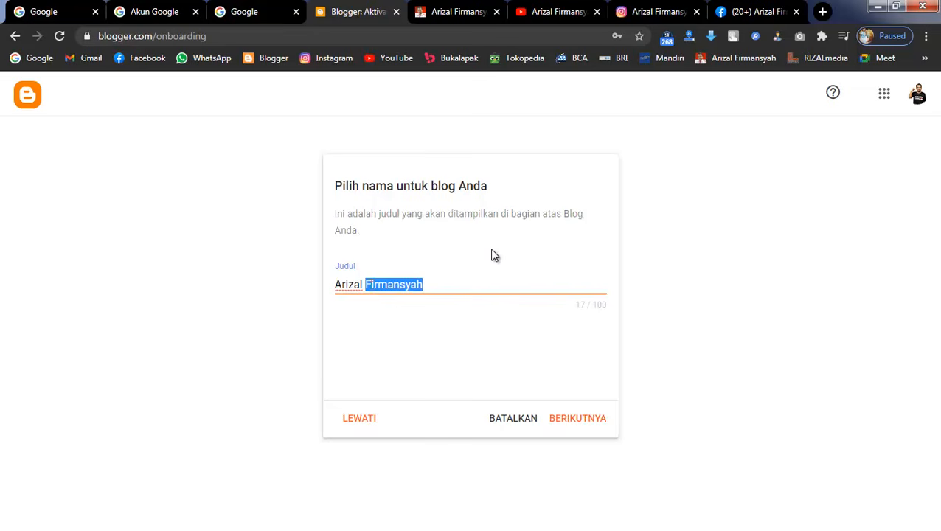
pyautogui.write('Blogger')
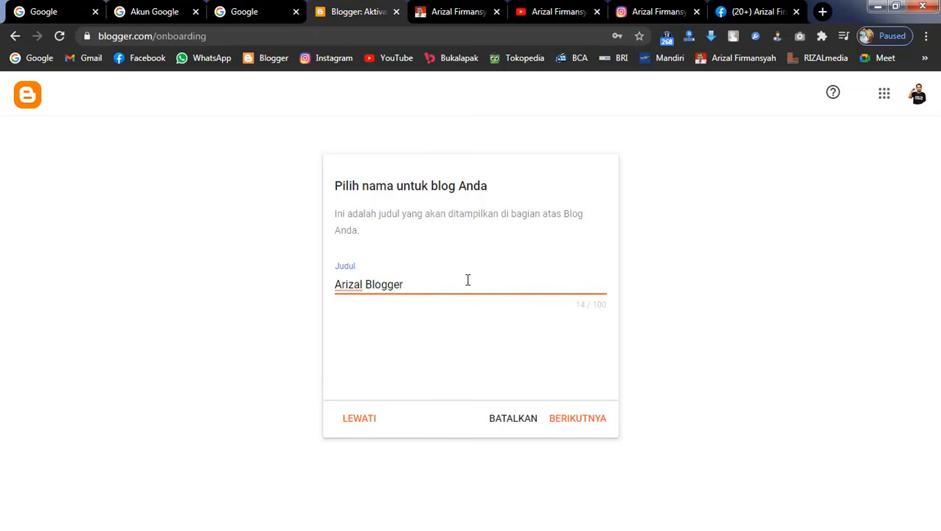
pyautogui.click(435, 308)
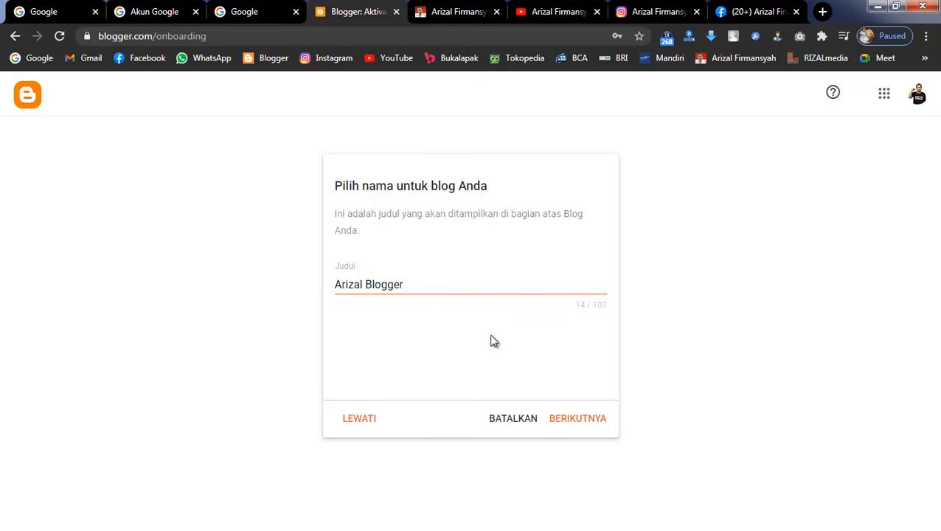
pyautogui.click(578, 420)
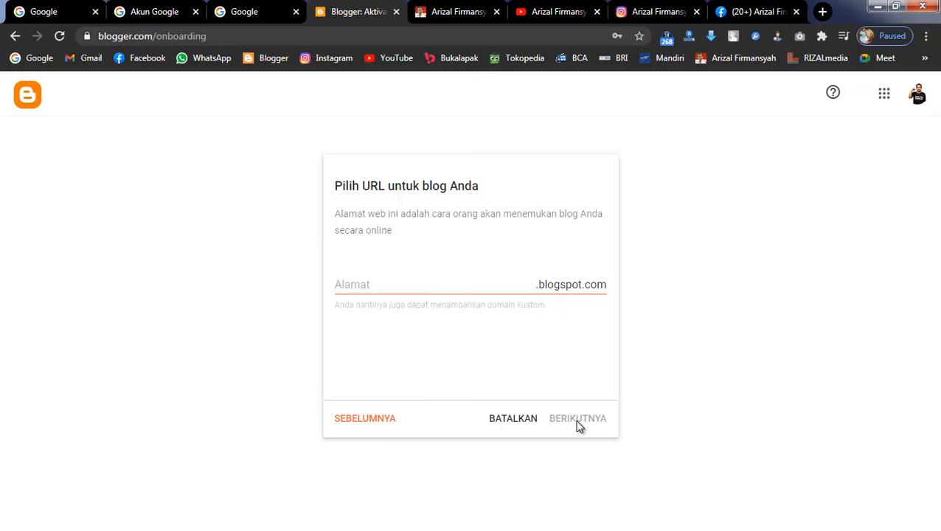
# - Enter a blogspot.com address based on the owner's name, editing it until available, then continue
pyautogui.click(453, 277)
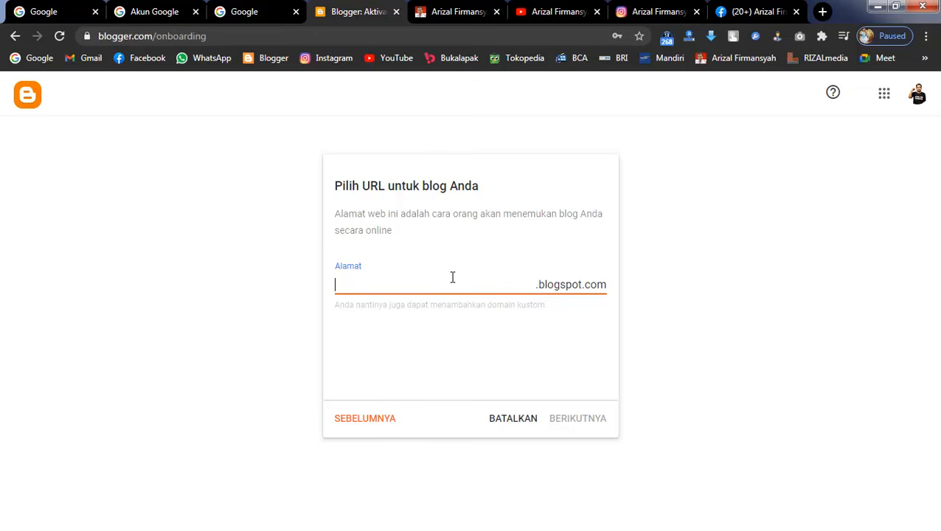
pyautogui.write('arizal')
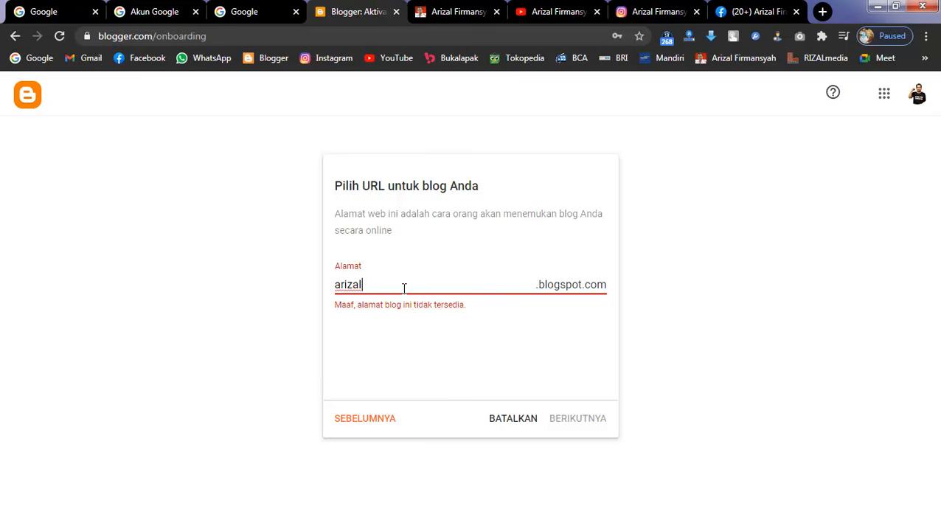
pyautogui.write('blogger')
pyautogui.click(408, 285)
pyautogui.moveTo(399, 285); pyautogui.dragTo(362, 286)
pyautogui.press('BackSpace')
pyautogui.write('firmn')
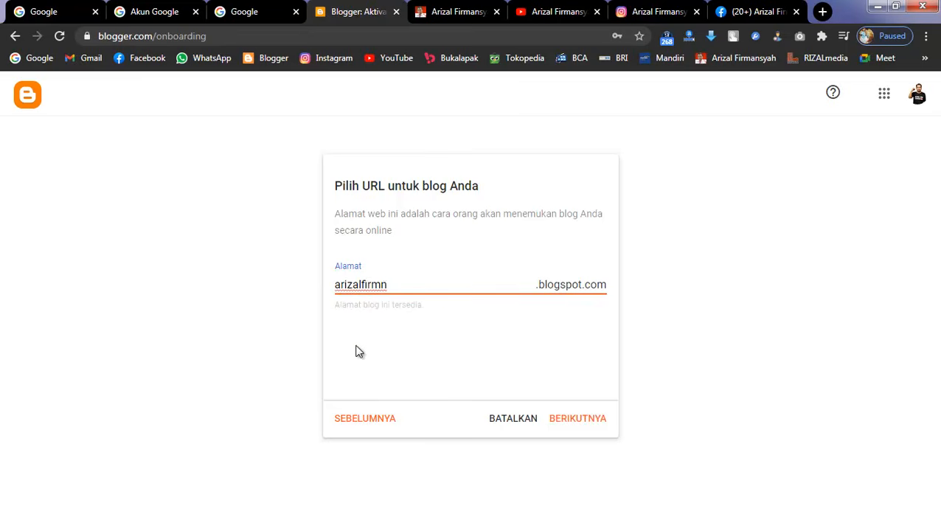
pyautogui.click(566, 426)
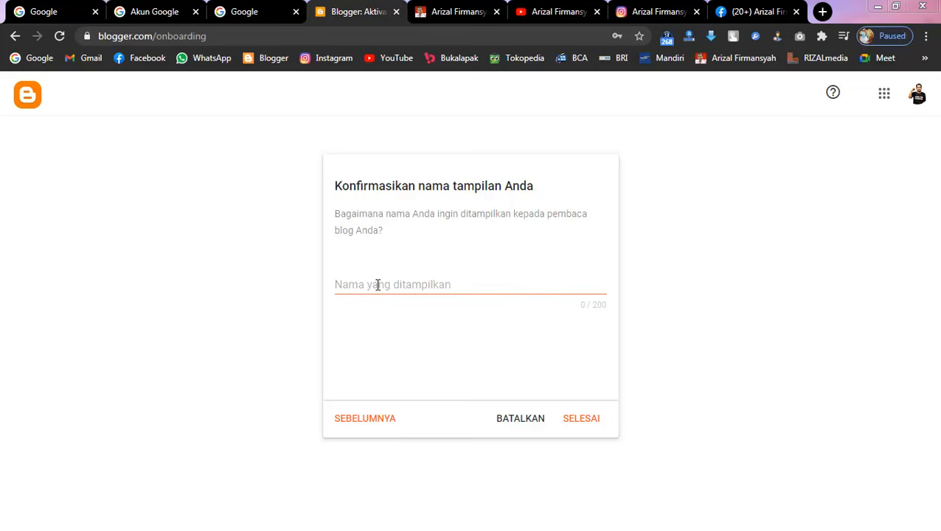
# - Enter the owner's full name as the display name and finish creating the blog
pyautogui.click(378, 285)
pyautogui.write('Arizal ')
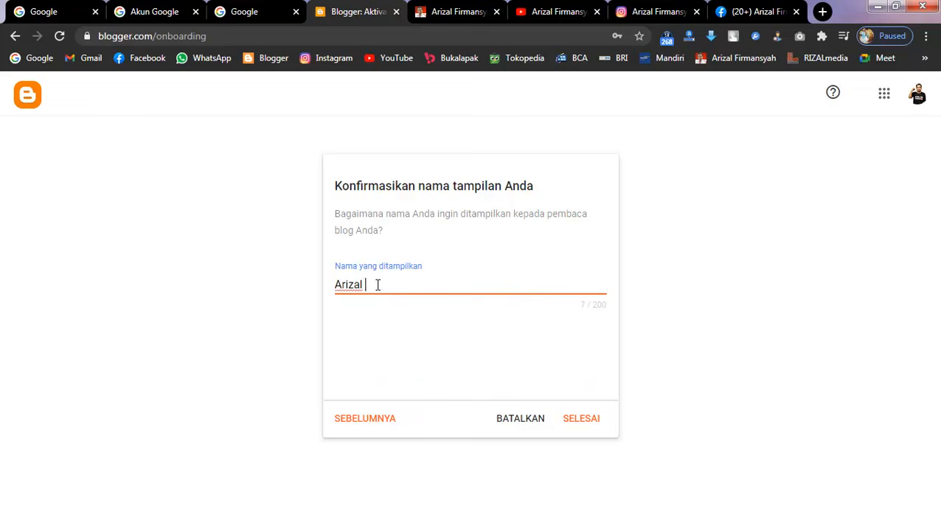
pyautogui.write('Firmansyah')
pyautogui.click(457, 328)
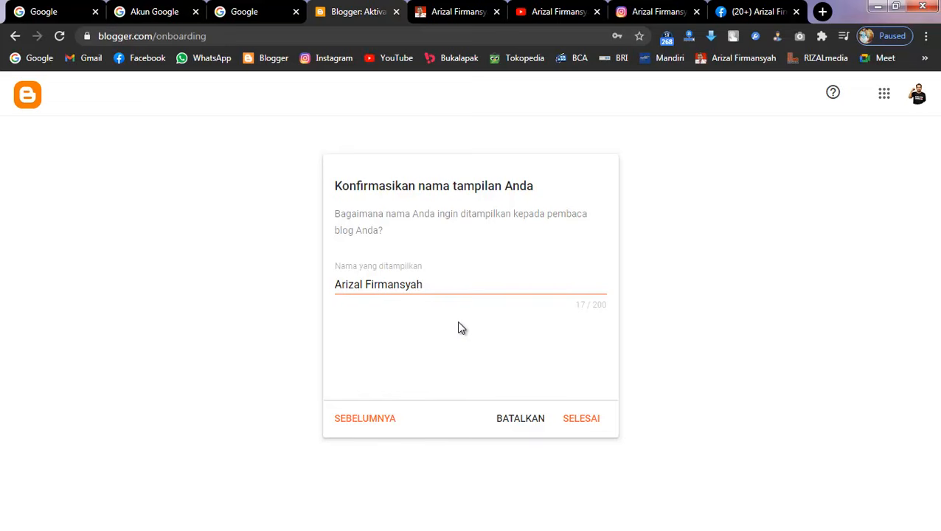
pyautogui.click(581, 420)
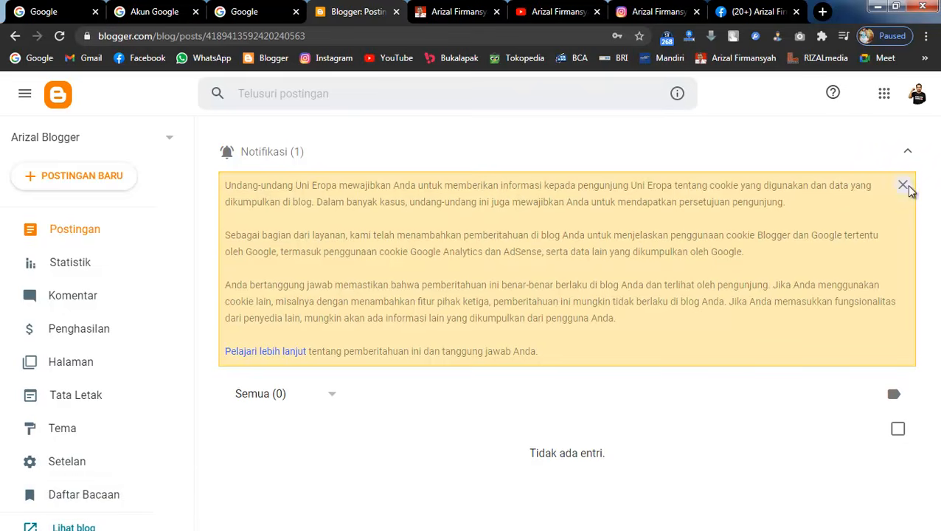
# - Dismiss the cookie notice, check the empty live blog in a new tab, then start a new post
pyautogui.click(903, 185)
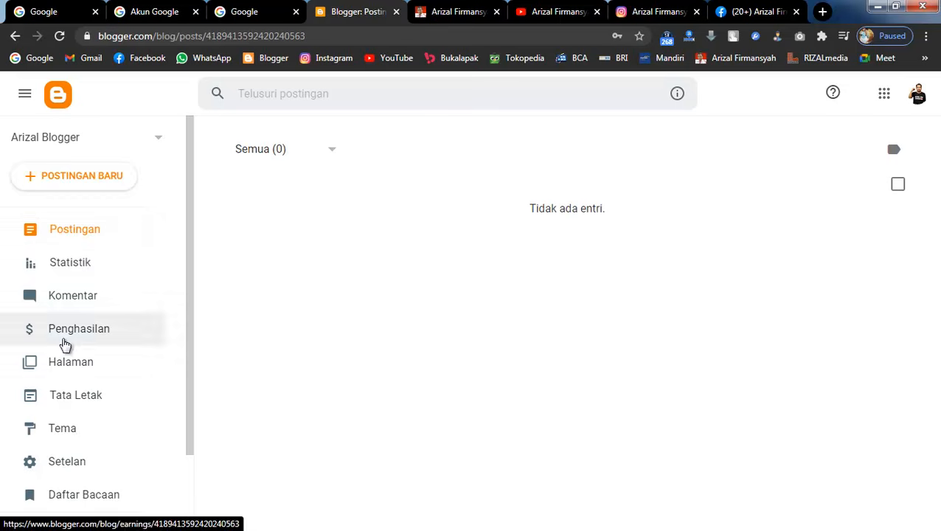
pyautogui.scroll(-2, 89, 445)
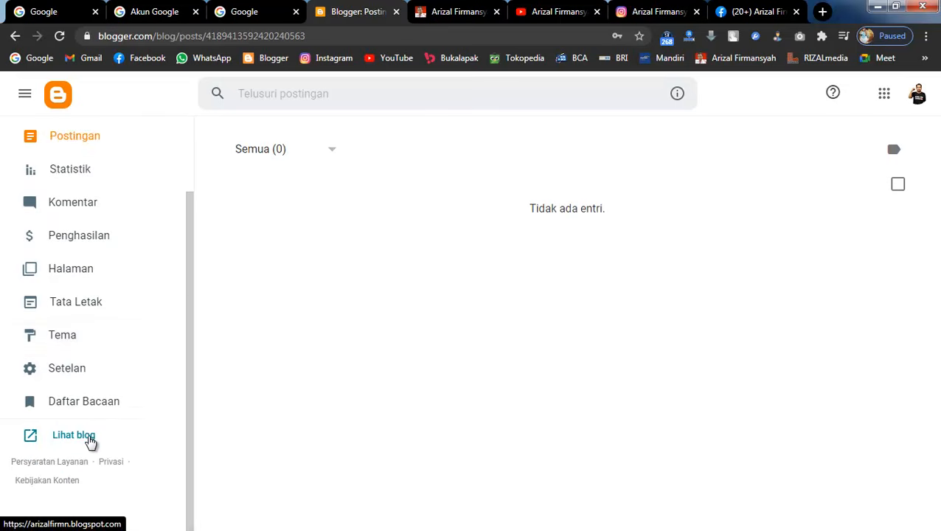
pyautogui.click(90, 440)
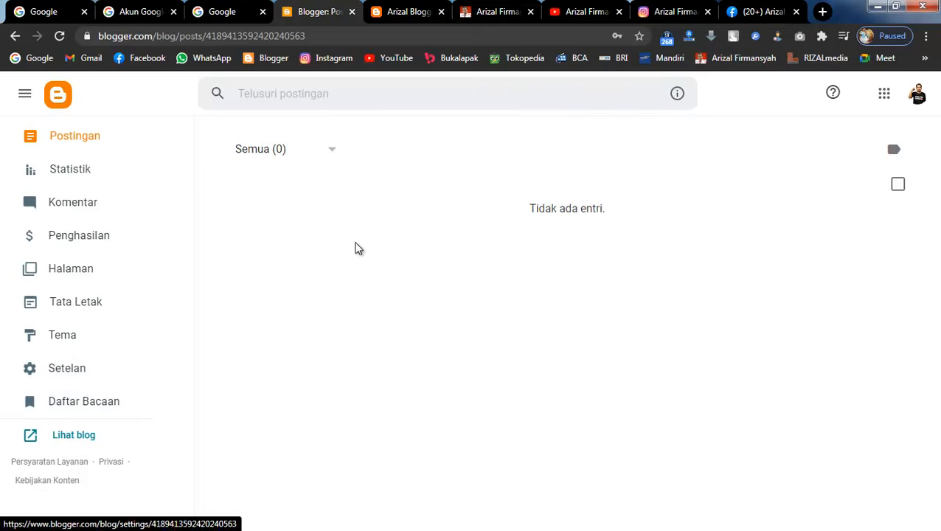
pyautogui.click(391, 7)
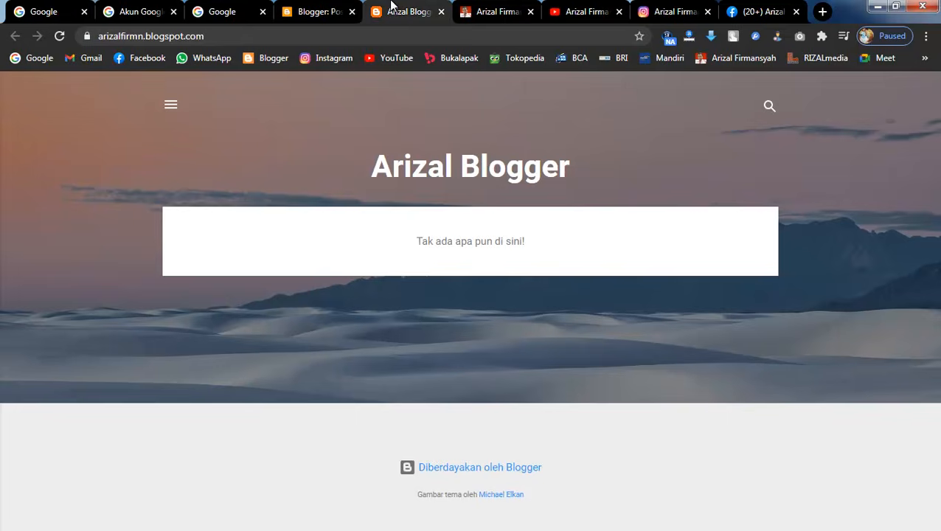
pyautogui.click(336, 9)
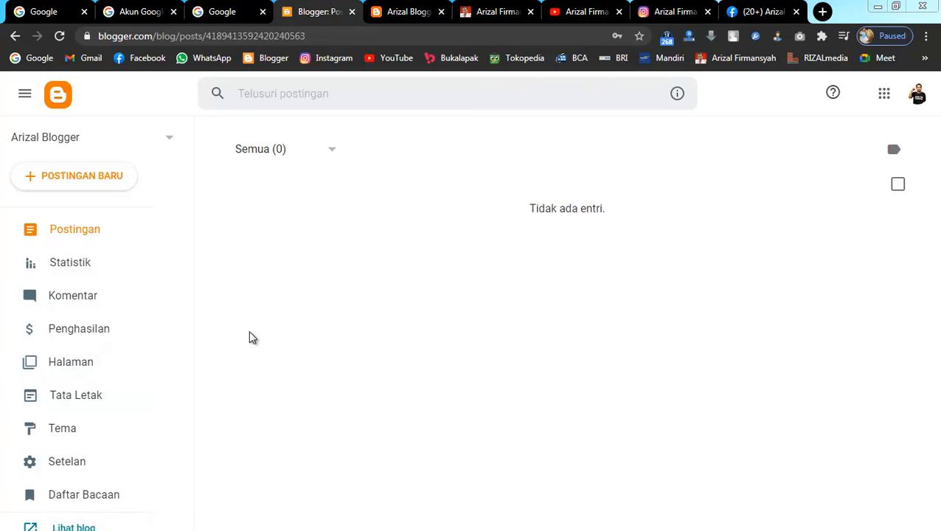
pyautogui.click(99, 184)
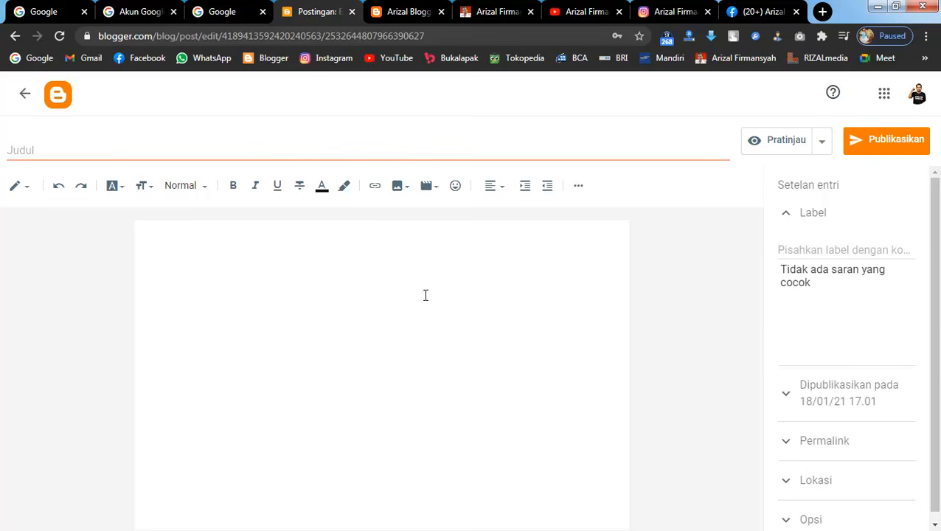
# - Check the post's preview and save options, then close them
pyautogui.click(800, 249)
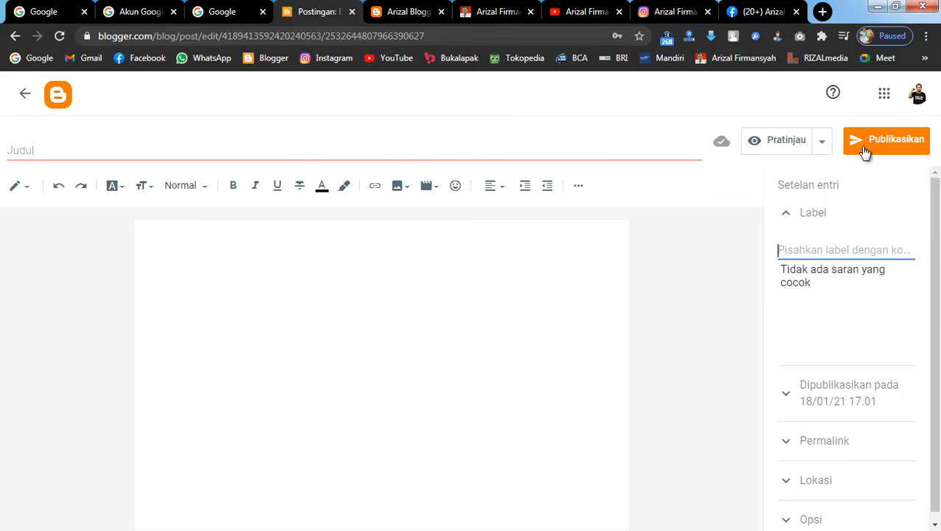
pyautogui.click(822, 146)
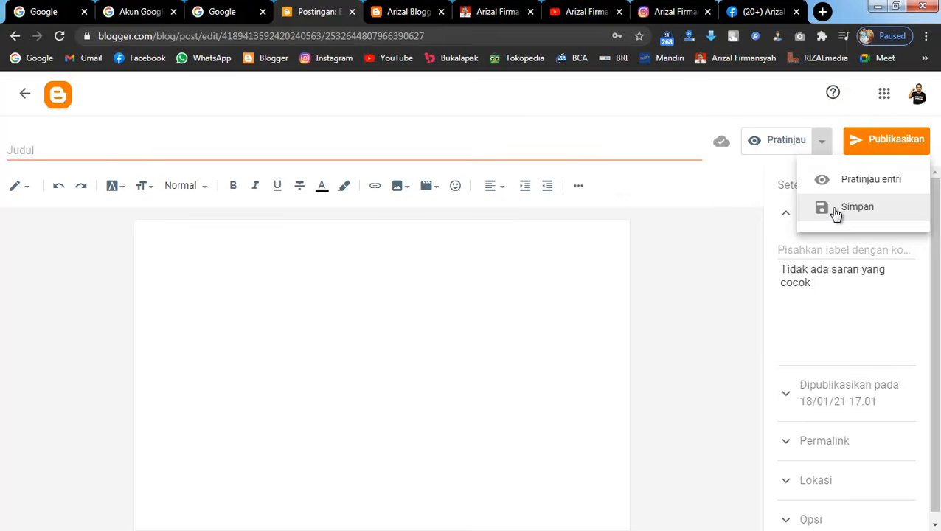
pyautogui.click(708, 225)
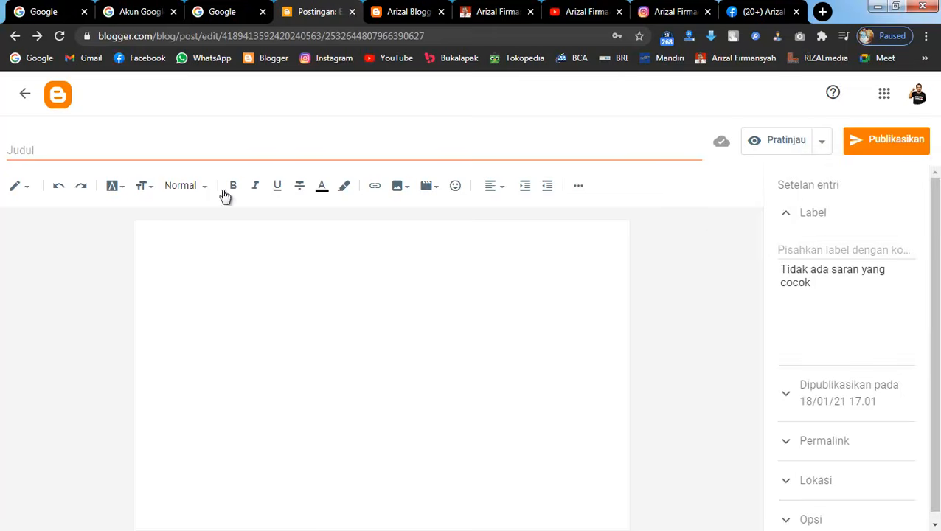
# - Title the post 'Hore, Saya Sudah Punya Blog Sendiri', correcting the capitalisation of Saya, Sudah and Sendiri
pyautogui.click(39, 151)
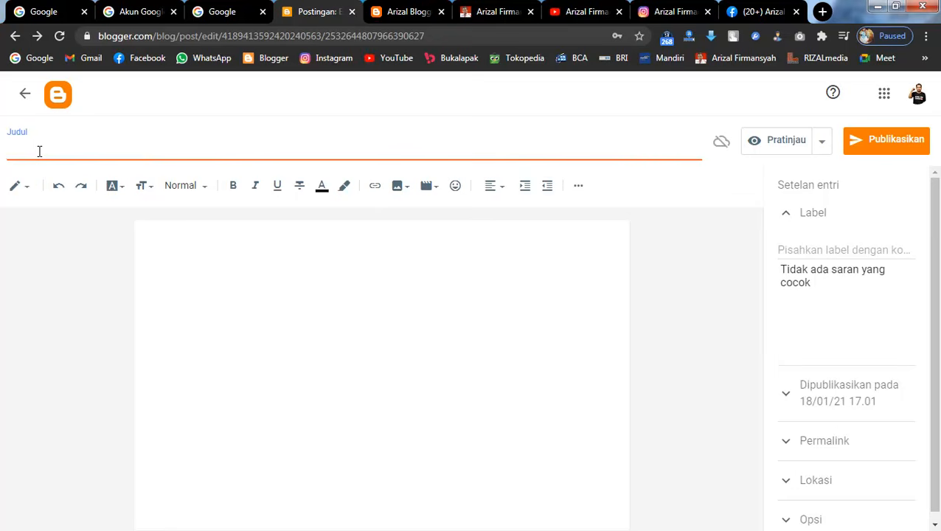
pyautogui.write('Hore')
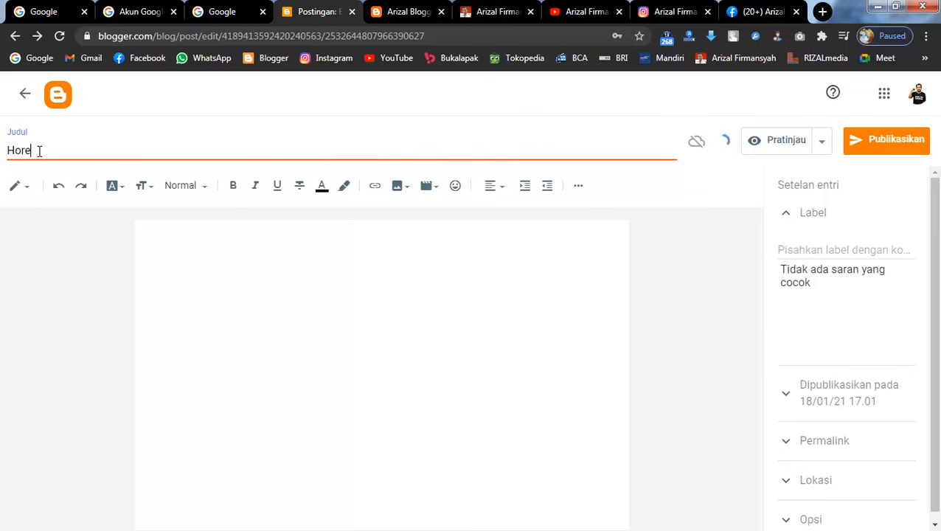
pyautogui.write(', gaya sudah')
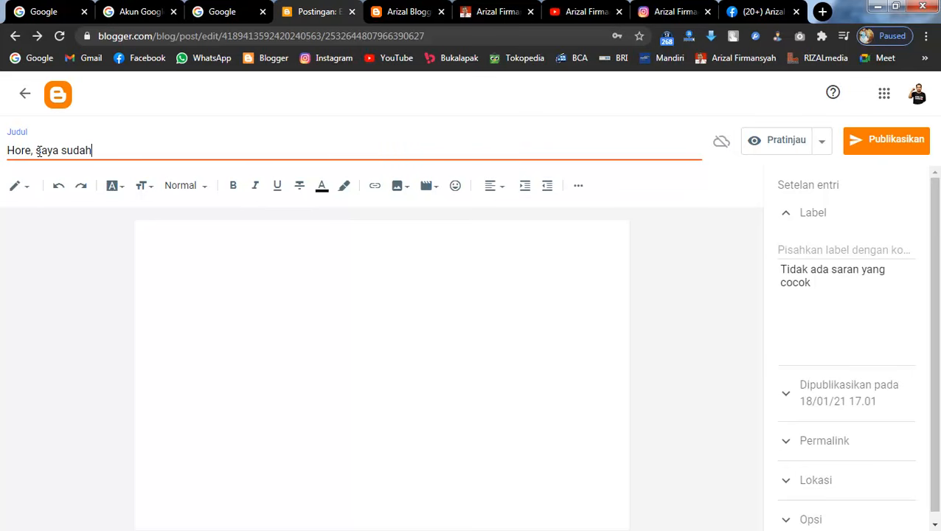
pyautogui.write(' punya Blog sendiri')
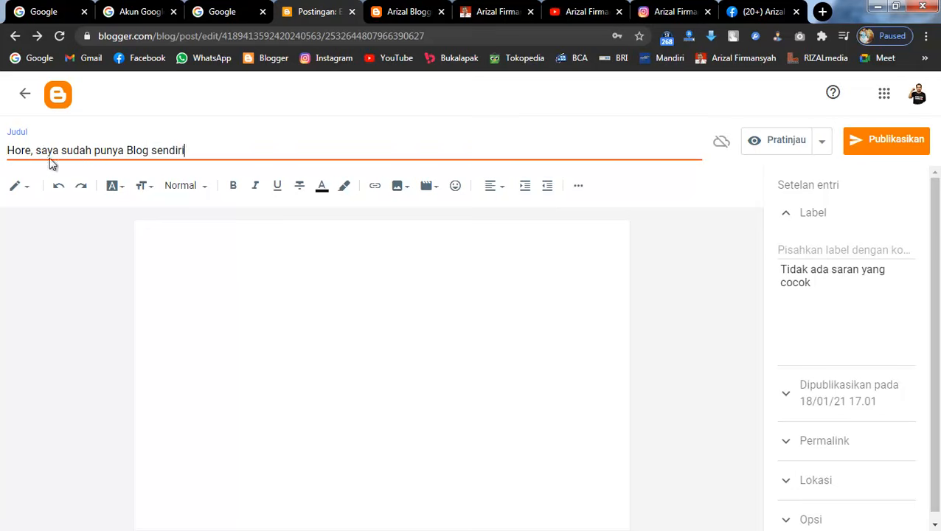
pyautogui.click(35, 150)
pyautogui.moveTo(35, 151); pyautogui.dragTo(102, 150)
pyautogui.write('S')
pyautogui.write('S')
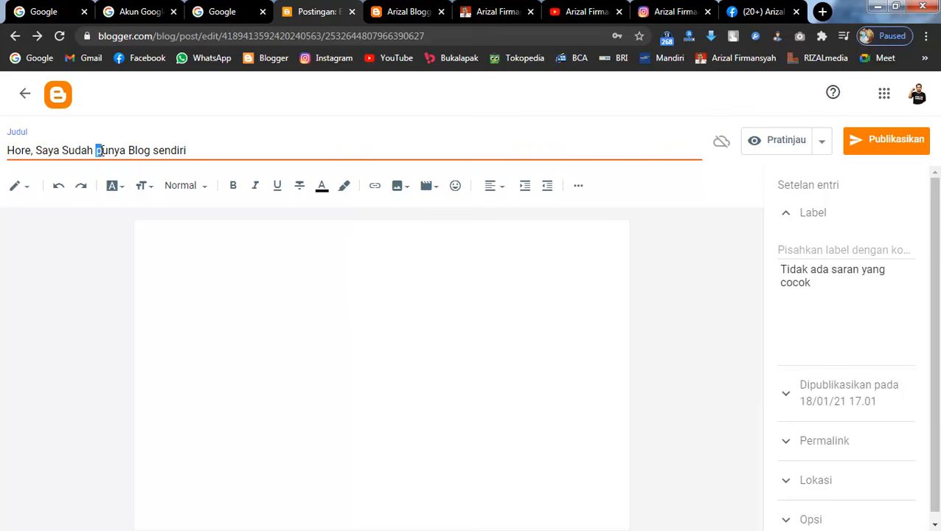
pyautogui.write('P')
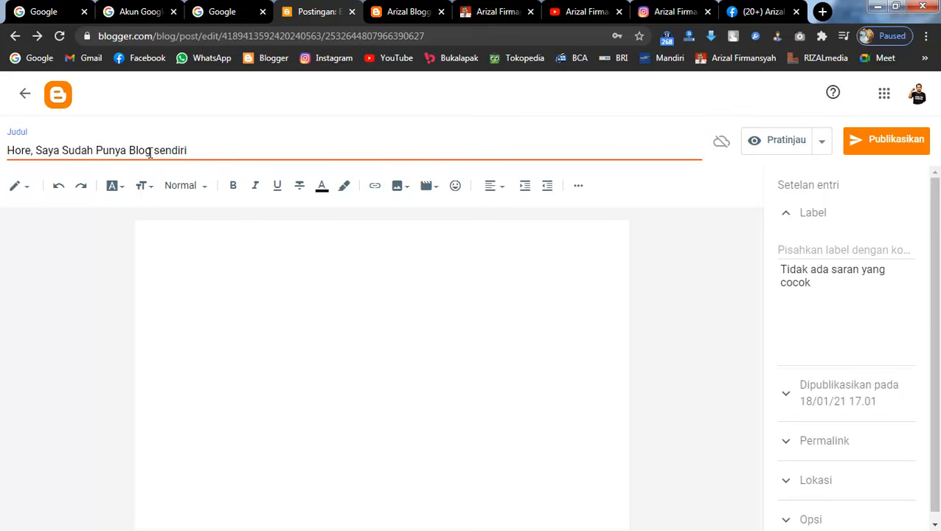
pyautogui.moveTo(153, 151); pyautogui.dragTo(159, 150)
pyautogui.write('S')
pyautogui.click(164, 251)
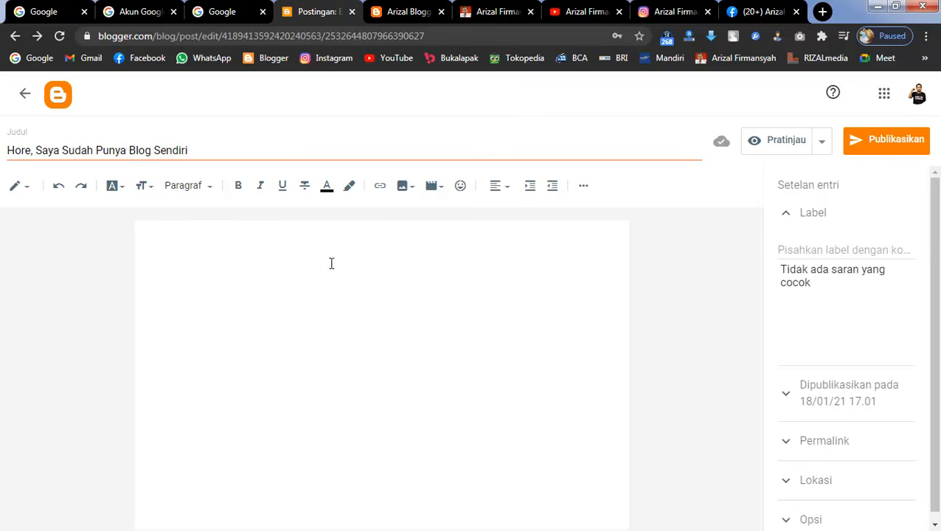
# - Upload bisnis-online.jpeg from the computer and place the desk photo in the post body
pyautogui.click(405, 188)
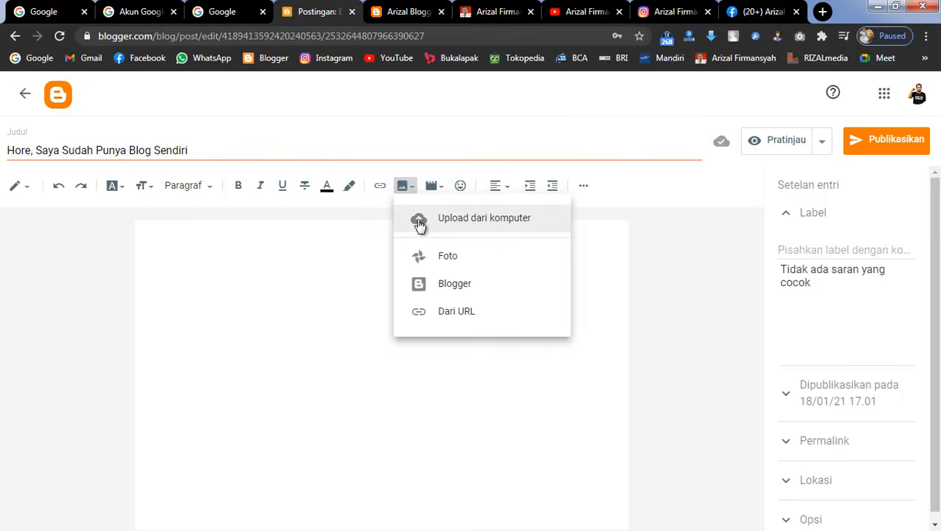
pyautogui.click(419, 222)
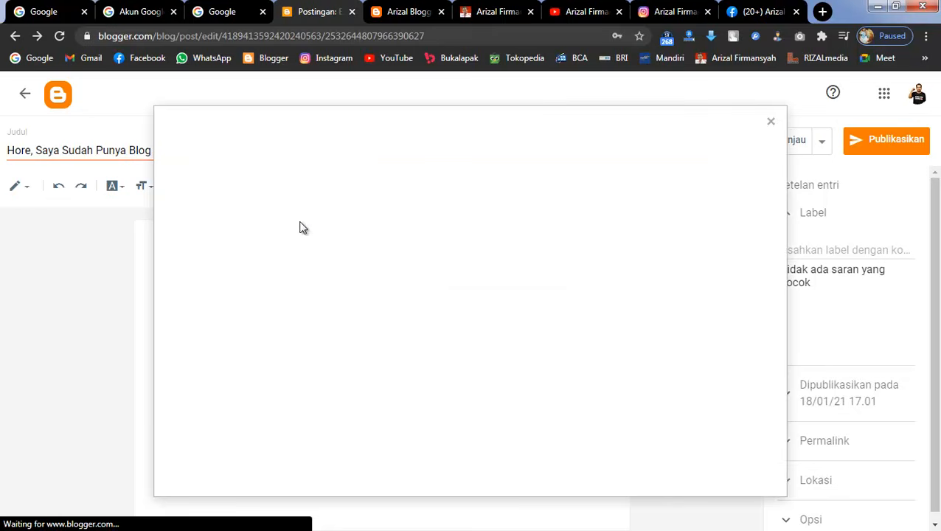
pyautogui.click(189, 202)
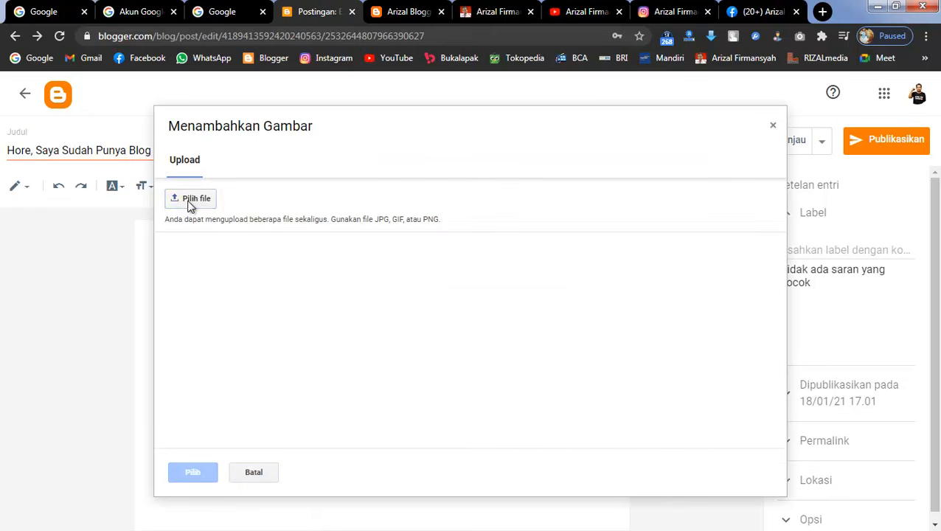
pyautogui.doubleClick(271, 145)
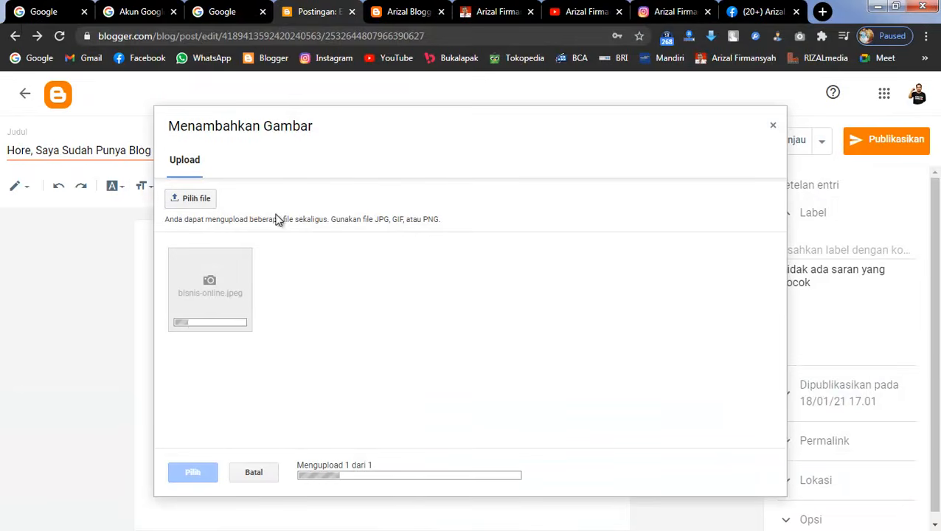
pyautogui.doubleClick(258, 286)
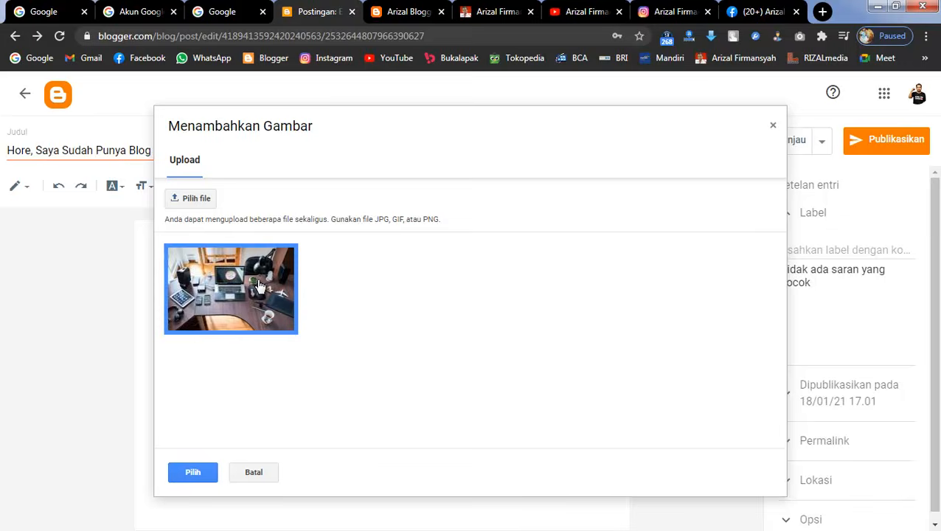
pyautogui.click(322, 234)
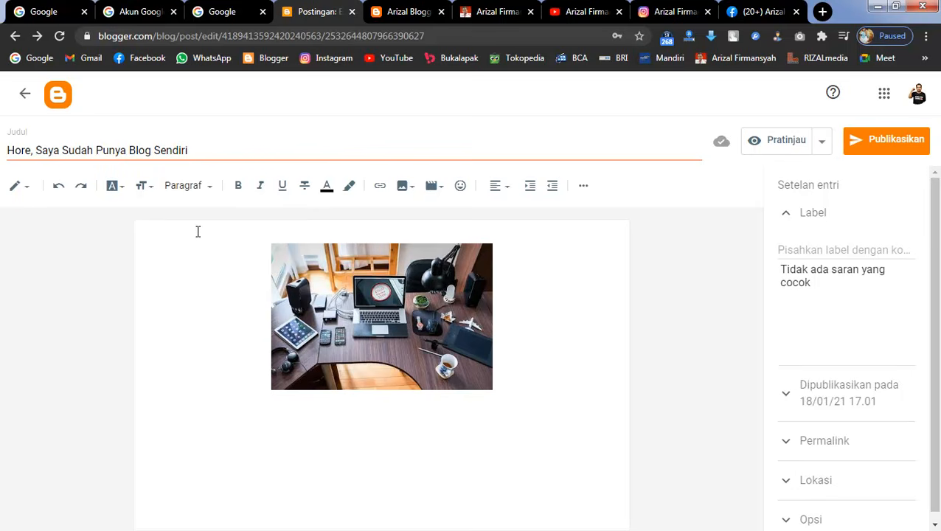
# - Delete the <p>&nbsp;</p> before the image in HTML view, then return to writing view
pyautogui.click(27, 193)
pyautogui.click(46, 163)
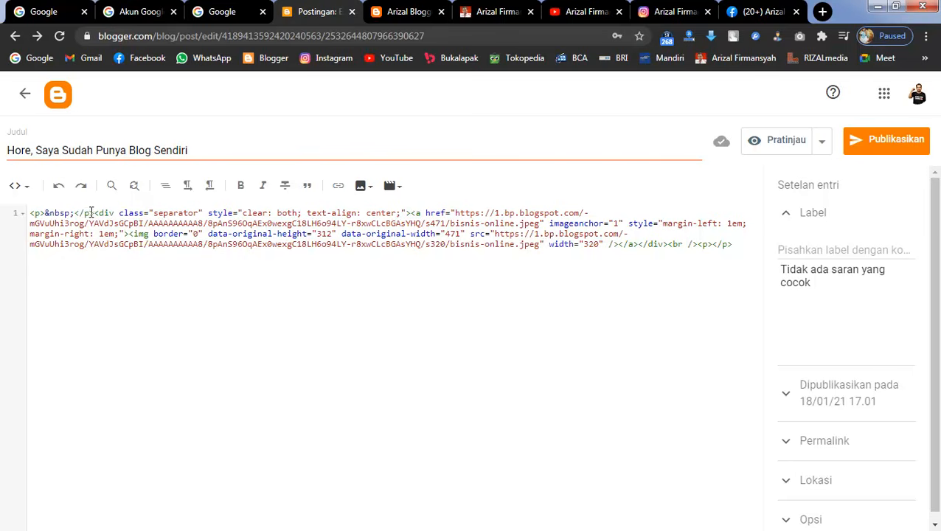
pyautogui.moveTo(94, 212); pyautogui.dragTo(22, 213)
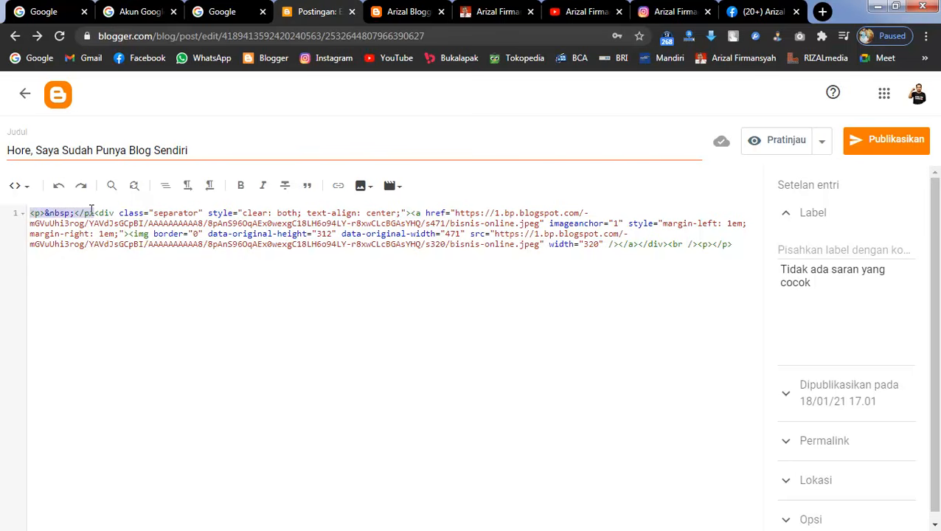
pyautogui.press('BackSpace')
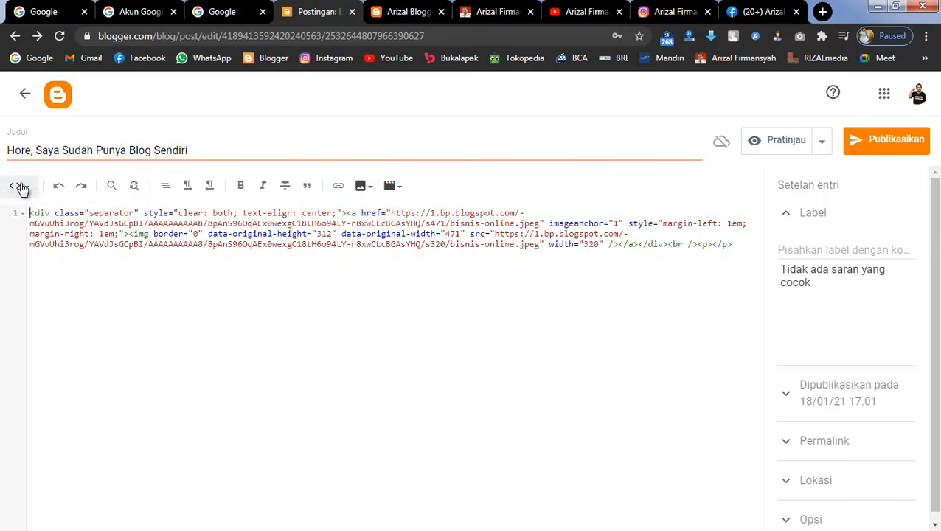
pyautogui.click(22, 188)
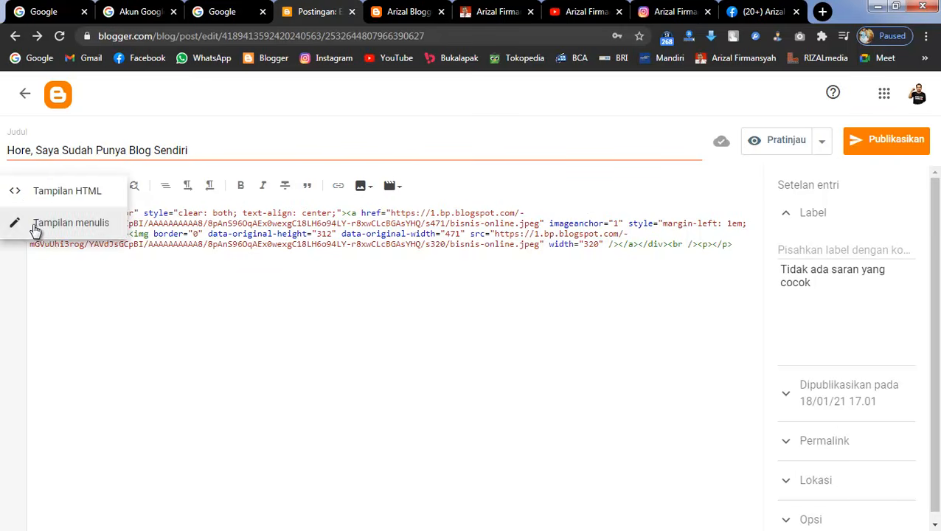
pyautogui.click(39, 224)
pyautogui.click(331, 388)
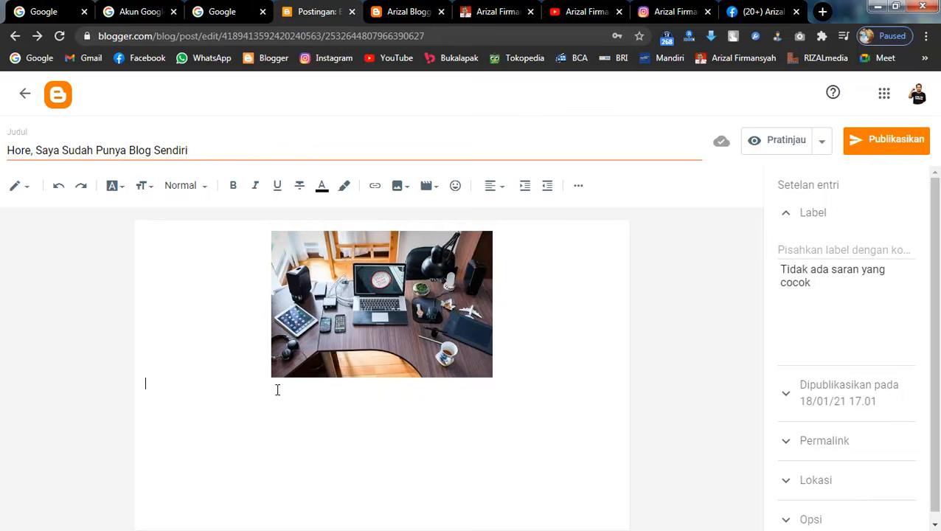
# - Below the photo, type 'Ini adalah blog saya yang telah saya buat hari ini,' and paste the remaining paragraphs
pyautogui.press('Return')
pyautogui.press('Return')
pyautogui.write('aya ')
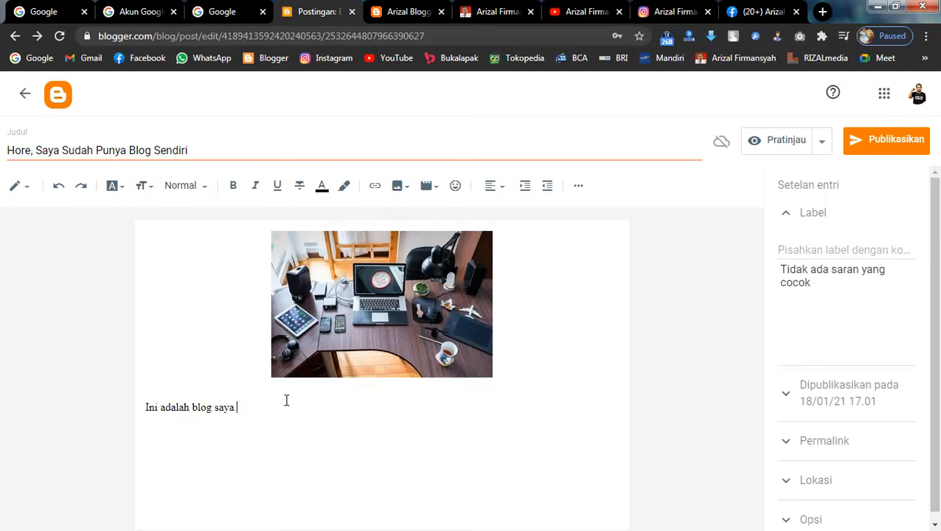
pyautogui.write('yang telah saya buat hari ini')
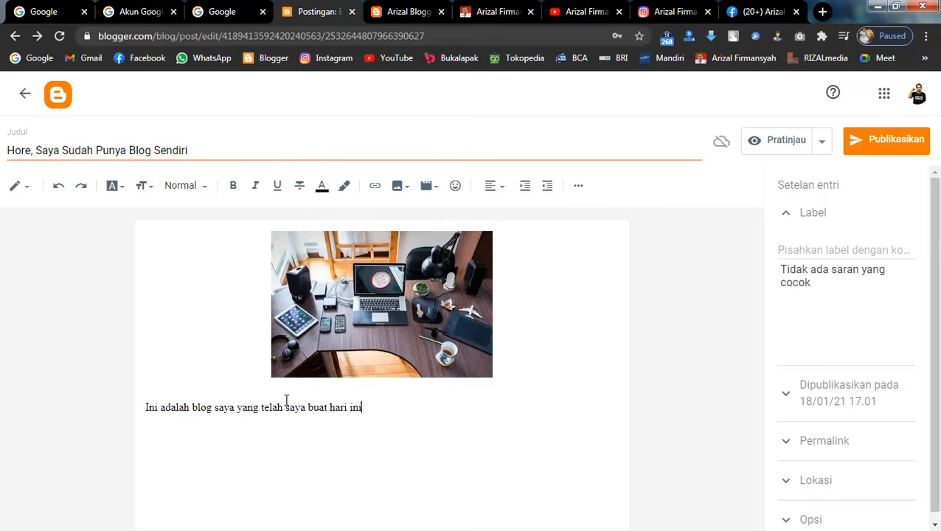
pyautogui.write(',')
pyautogui.write('Senin, 18 Januari 2021. Blog saya ini saya beri nama Arizal Blogger dengan alamat www.arizalfirmn.blogspot.com.  Rencananya, blog ini akan saya tulis mengenai artikel dan opini dari saya, lalu juga ada kegiatan dan cerita hidup saya, serta berbagai informasi menarik dan informatif yang menarik untuk Anda baca.  Ingat ya, kunjungi terus blog saya secara berkala untuk mendapatkan update informasi terbaru spesial untuk Anda. Terima kasih.')
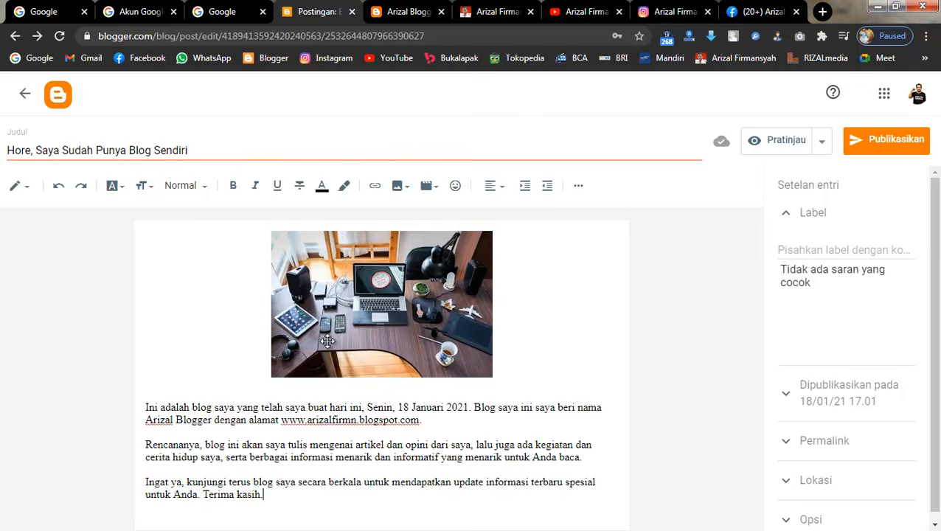
pyautogui.click(807, 244)
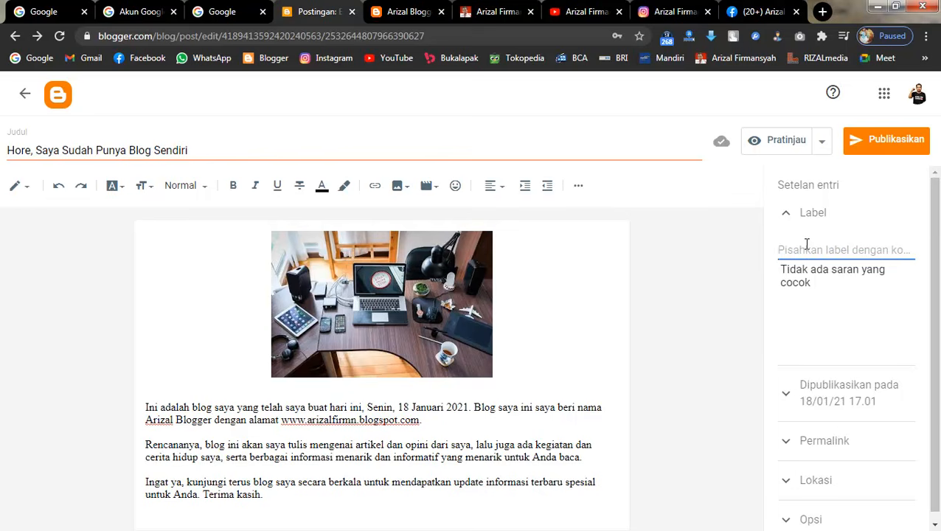
# - Enter the 'Tentang' plus author's-name label in the post's Label field
pyautogui.write('Tenta')
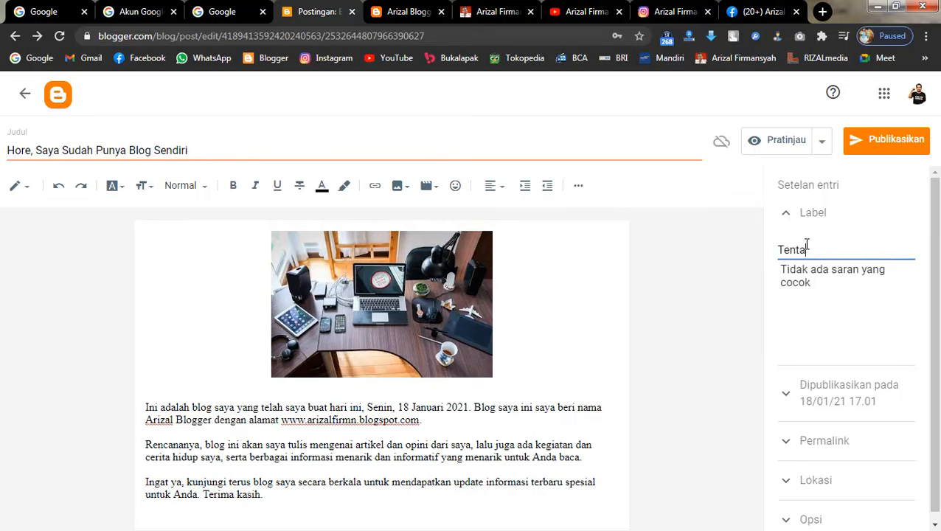
pyautogui.write('ng Arizal')
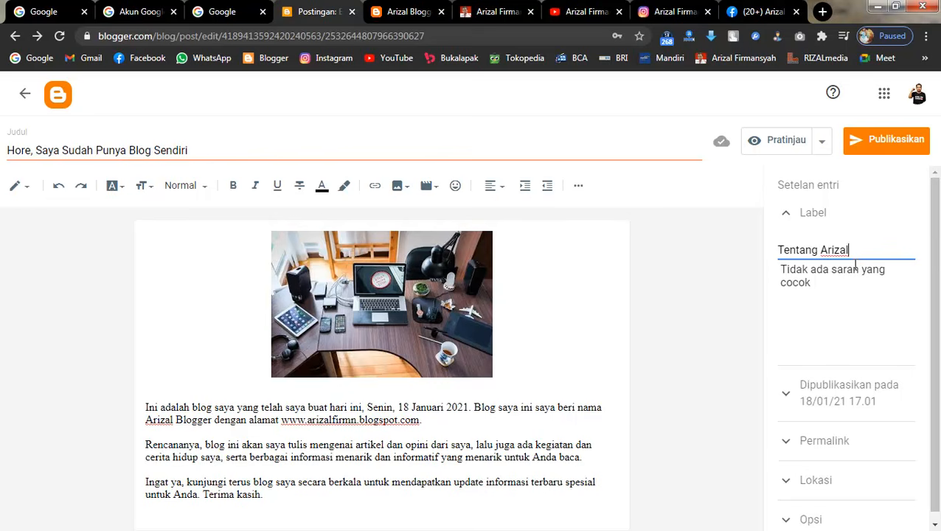
# - On the live blog, open the BELAJAR BLOG category and dismiss the full-page ad
pyautogui.click(480, 14)
pyautogui.scroll(-2, 316, 378)
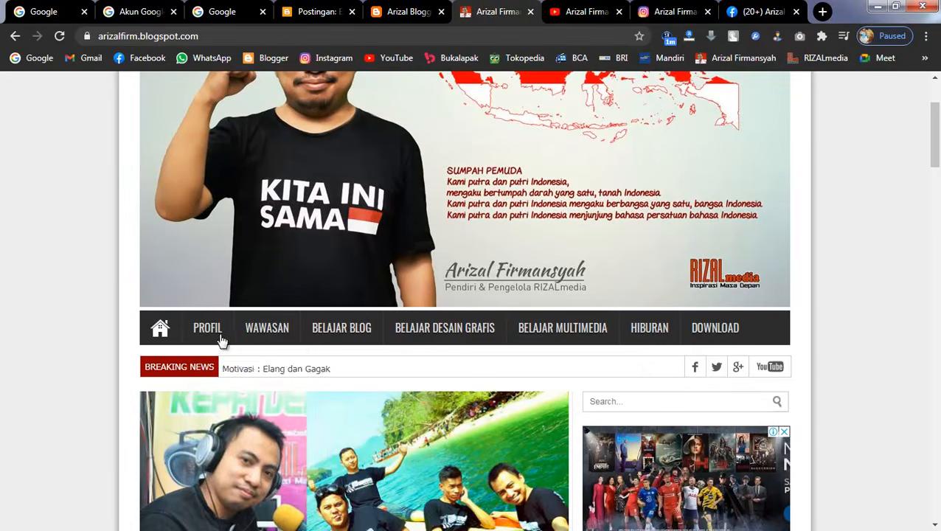
pyautogui.moveTo(219, 335)
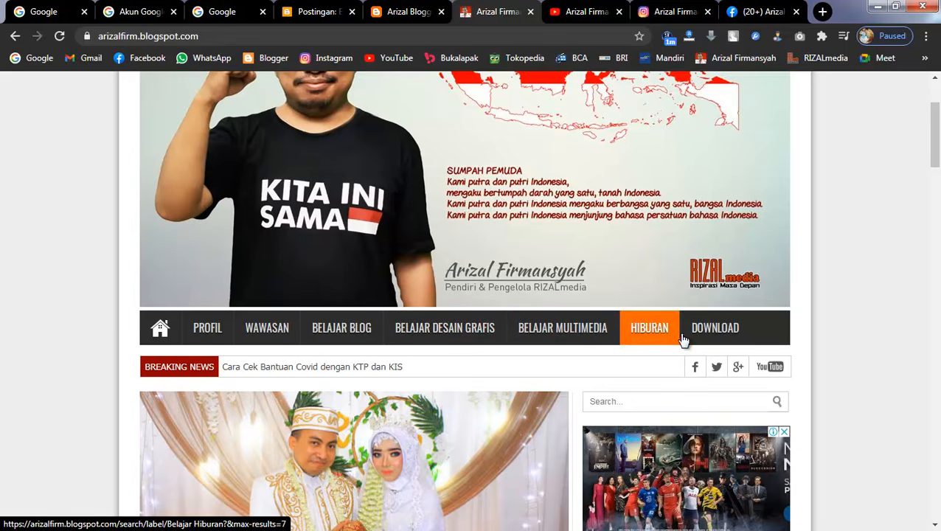
pyautogui.moveTo(704, 336)
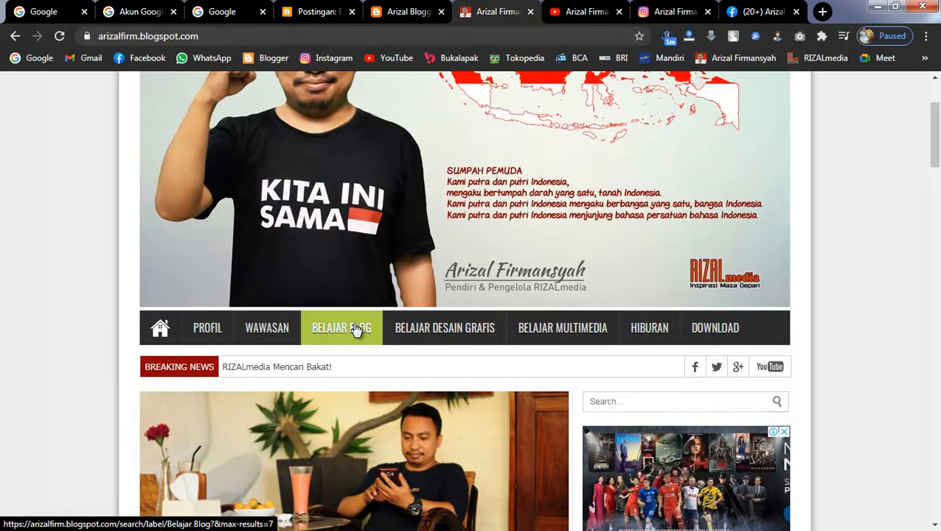
pyautogui.click(356, 330)
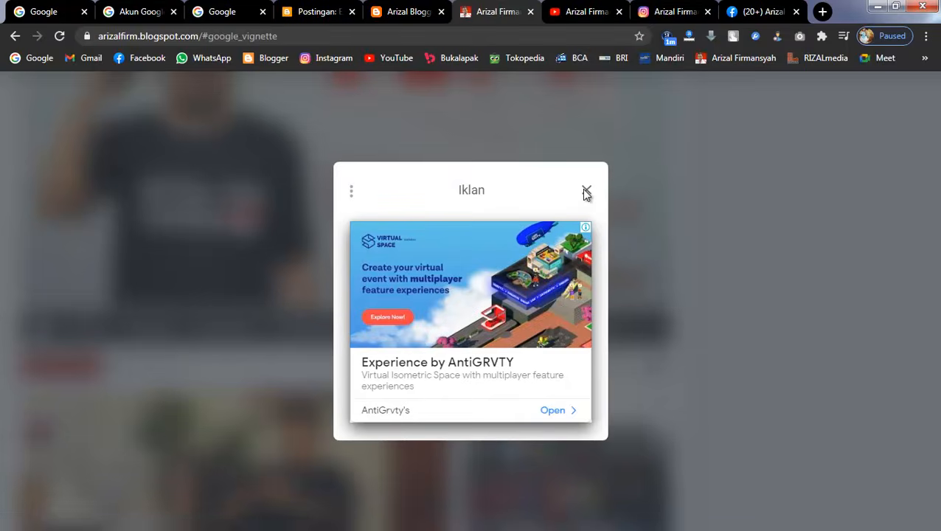
pyautogui.click(587, 190)
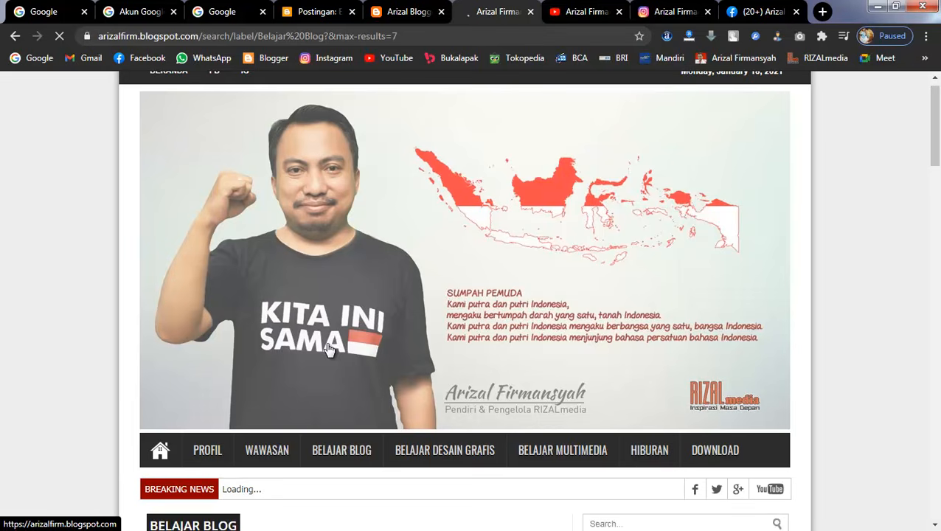
# - Scroll through the Belajar Blog posts, then open the BELAJAR DESAIN GRAFIS category page
pyautogui.scroll(-3, 327, 351)
pyautogui.scroll(-3, 248, 382)
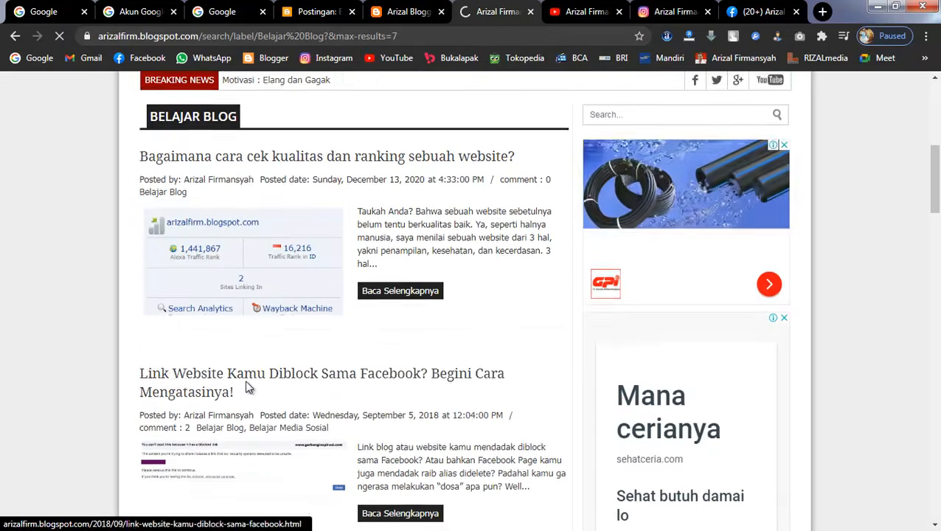
pyautogui.scroll(-10, 248, 388)
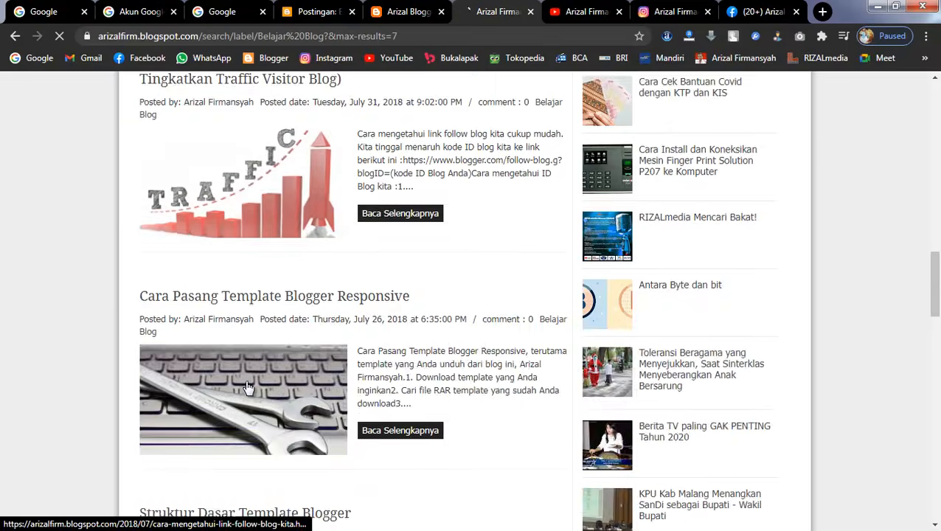
pyautogui.scroll(-9, 247, 388)
pyautogui.scroll(5, 248, 388)
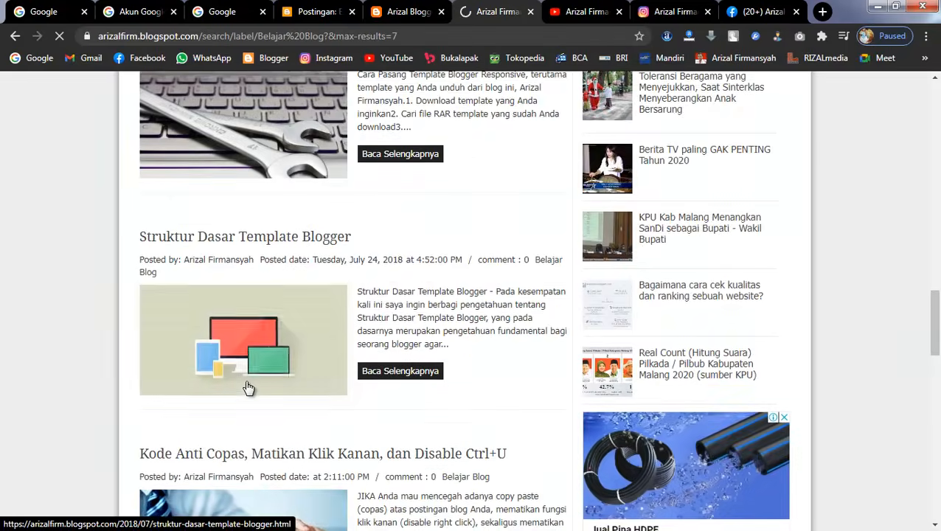
pyautogui.scroll(15, 248, 388)
pyautogui.scroll(4, 248, 388)
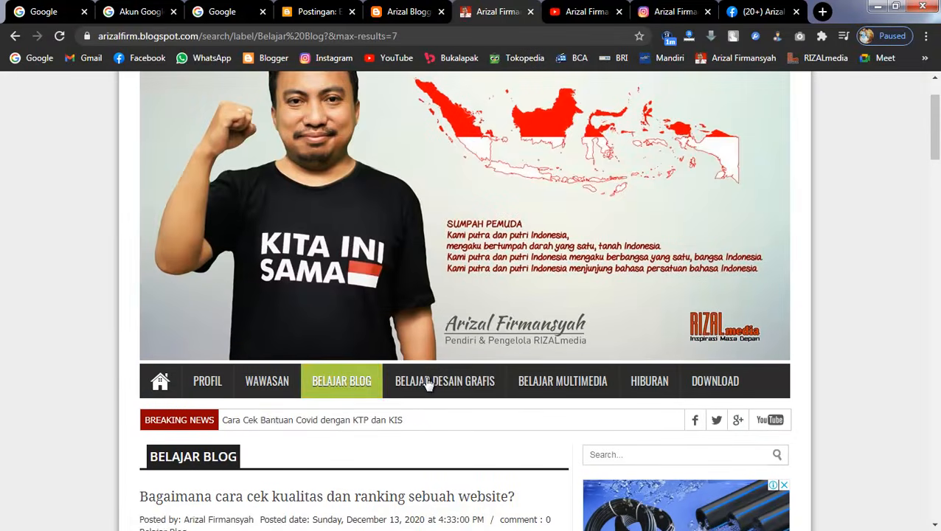
pyautogui.click(459, 386)
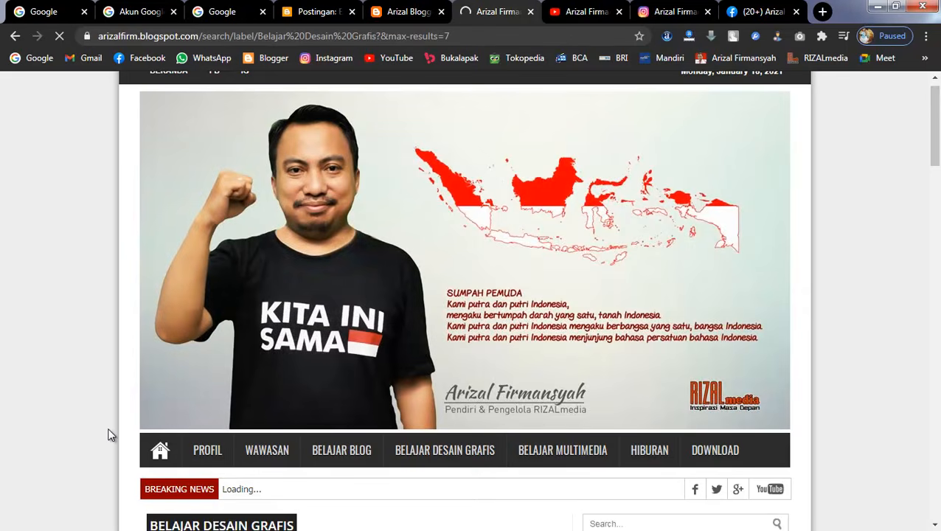
pyautogui.scroll(-12, 108, 435)
pyautogui.scroll(12, 107, 434)
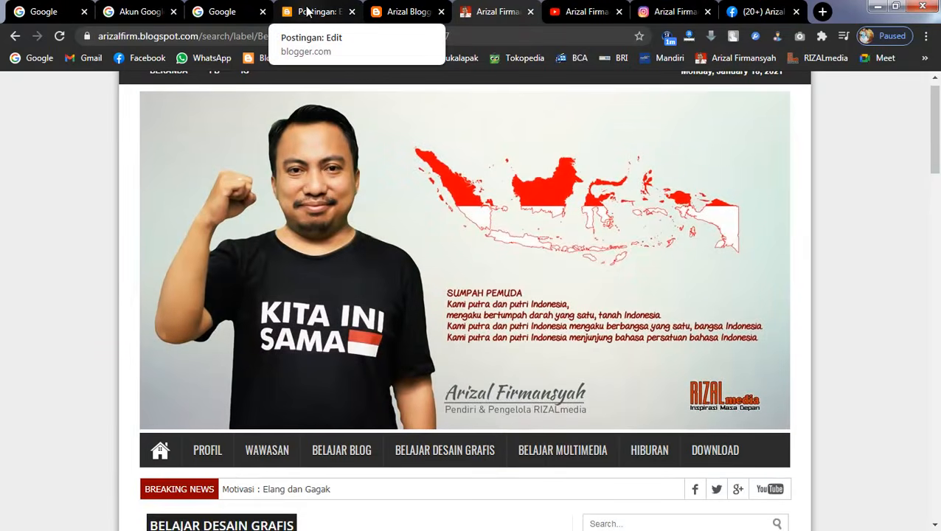
# - Back in the post editor, publish the post and confirm with KONFIRMASI
pyautogui.click(308, 12)
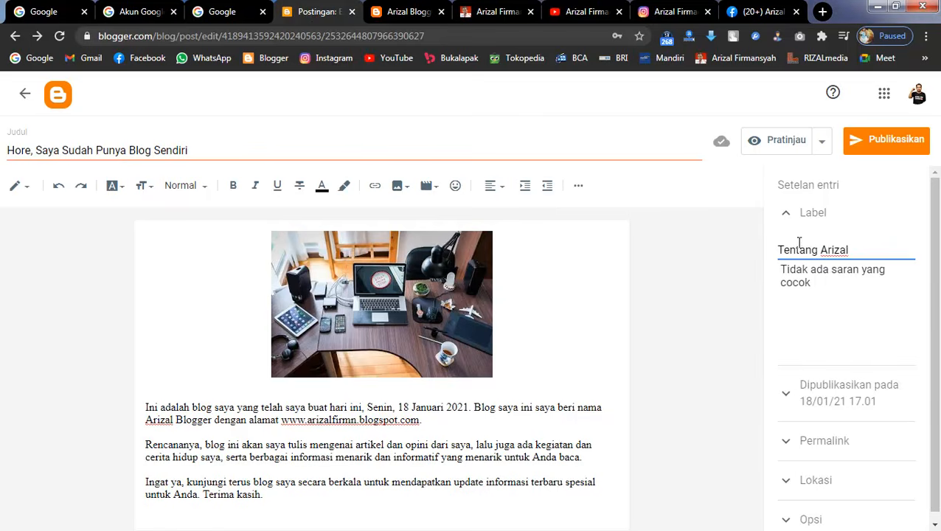
pyautogui.click(878, 144)
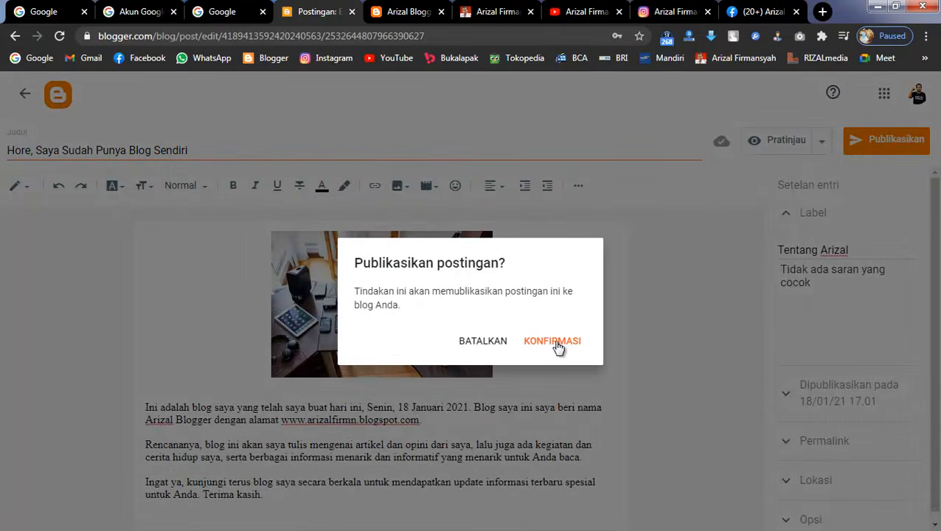
pyautogui.click(552, 341)
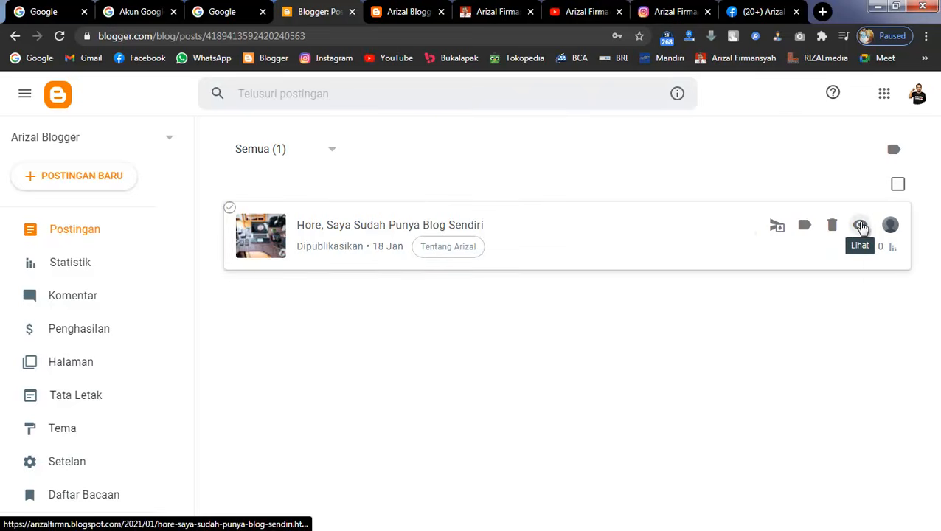
pyautogui.click(860, 225)
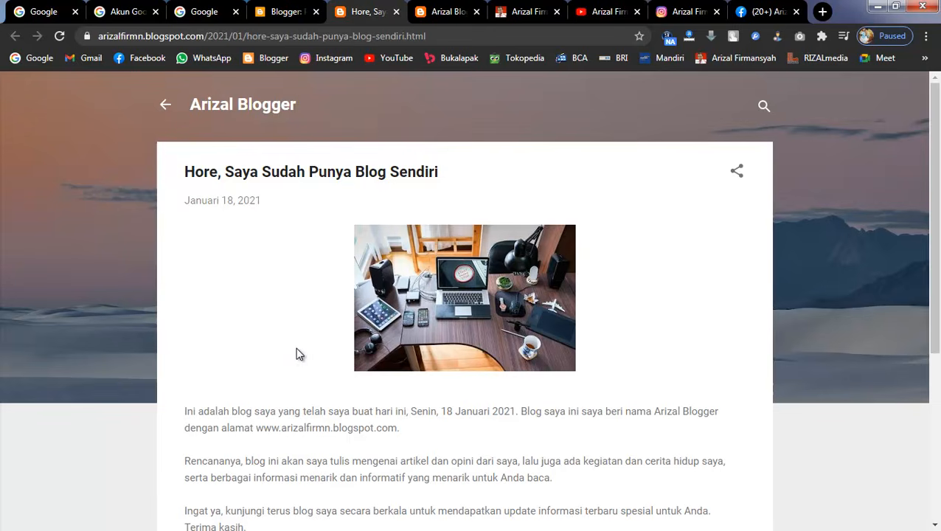
pyautogui.click(290, 11)
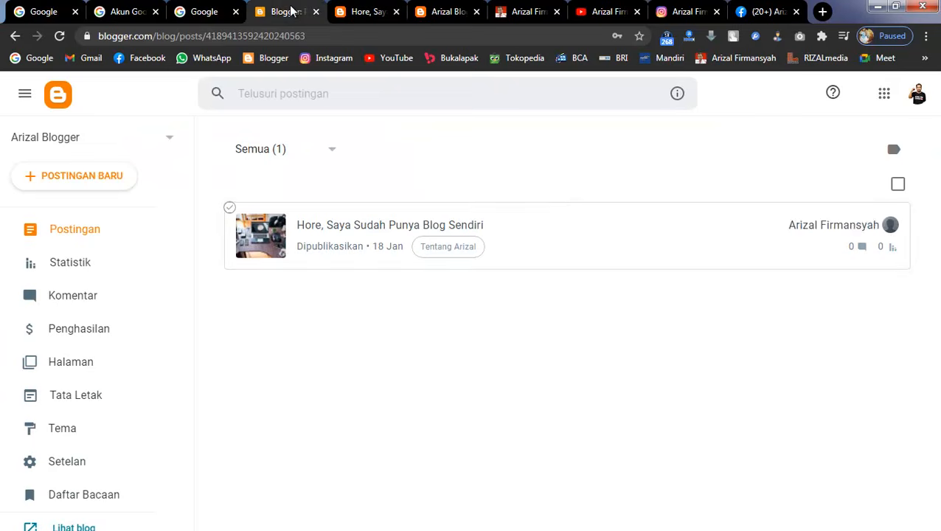
pyautogui.moveTo(753, 250)
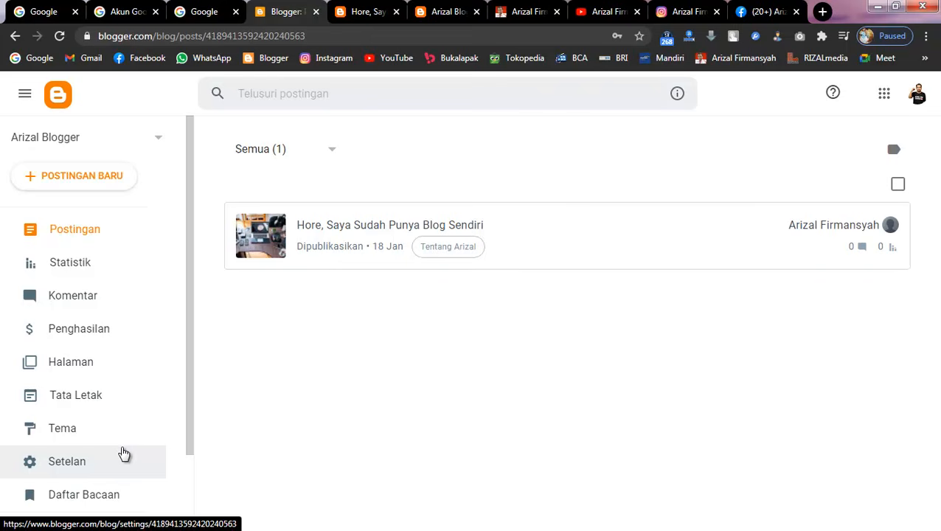
# - In Setelan, scroll to the Umum section and open the Profil Pengguna editor
pyautogui.click(123, 454)
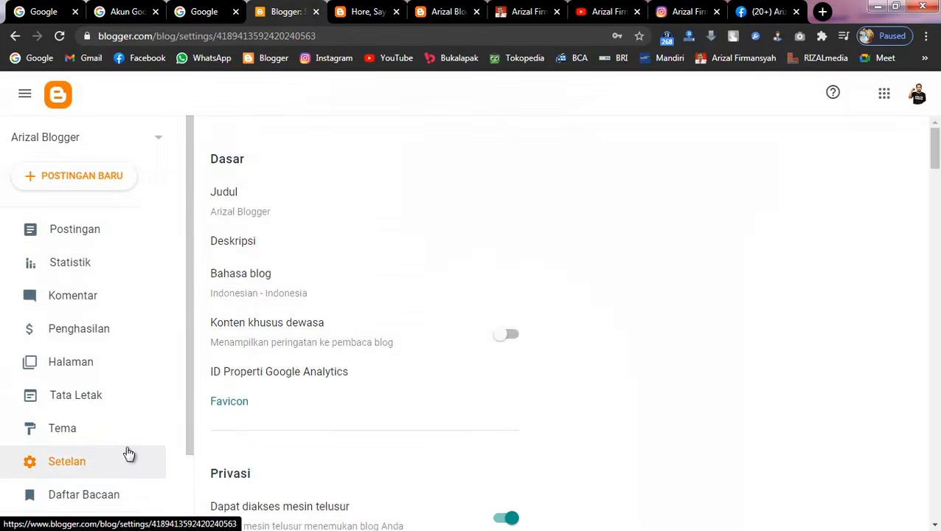
pyautogui.scroll(-4, 219, 425)
pyautogui.scroll(-20, 219, 425)
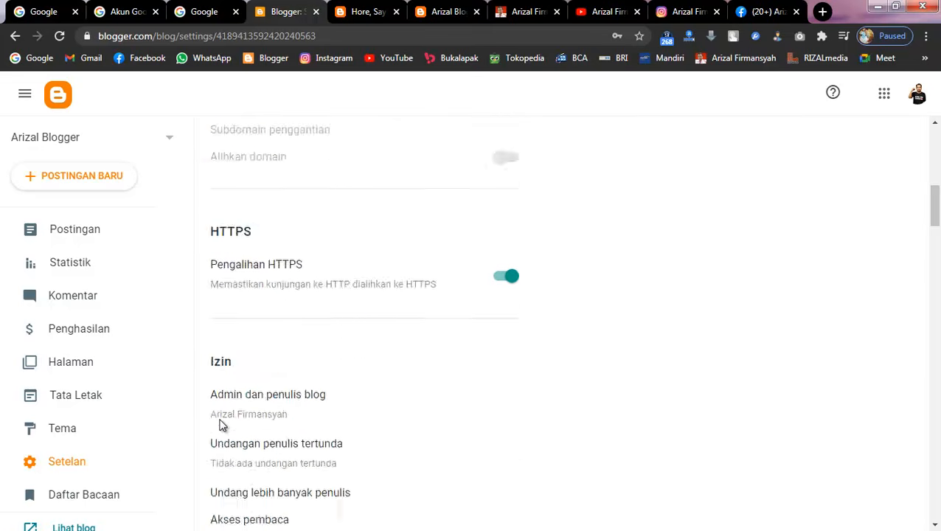
pyautogui.scroll(-12, 219, 425)
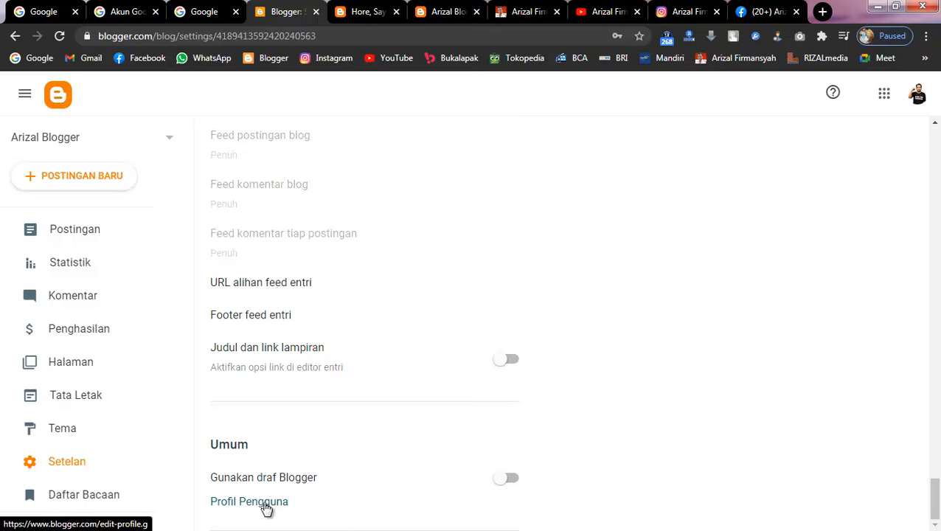
pyautogui.click(264, 504)
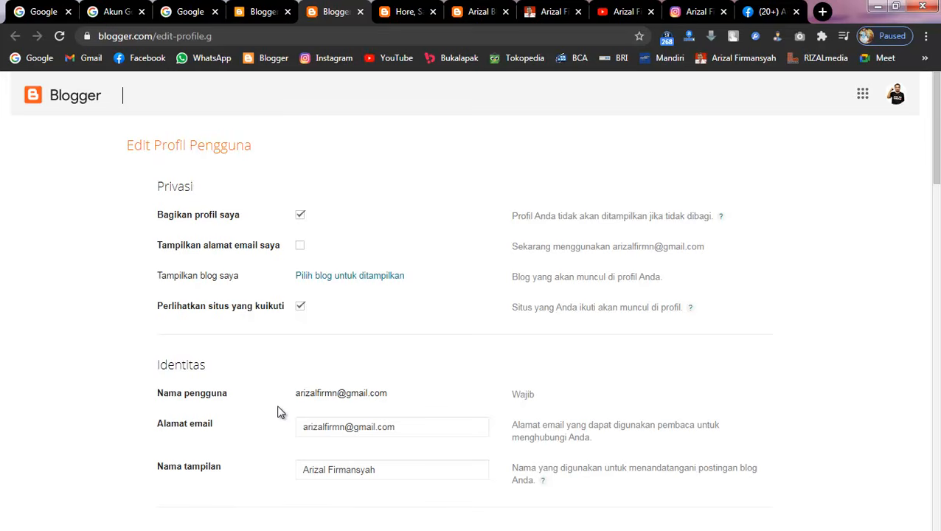
# - Upload 'rizal kita ini sama' from DATA_1 (D:) as the Foto Profil
pyautogui.scroll(-5, 277, 412)
pyautogui.scroll(1, 279, 411)
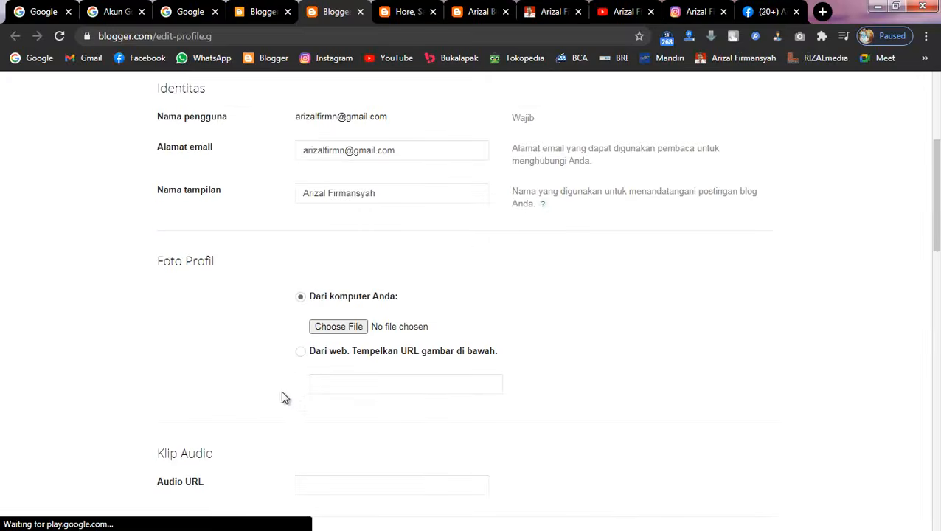
pyautogui.click(333, 332)
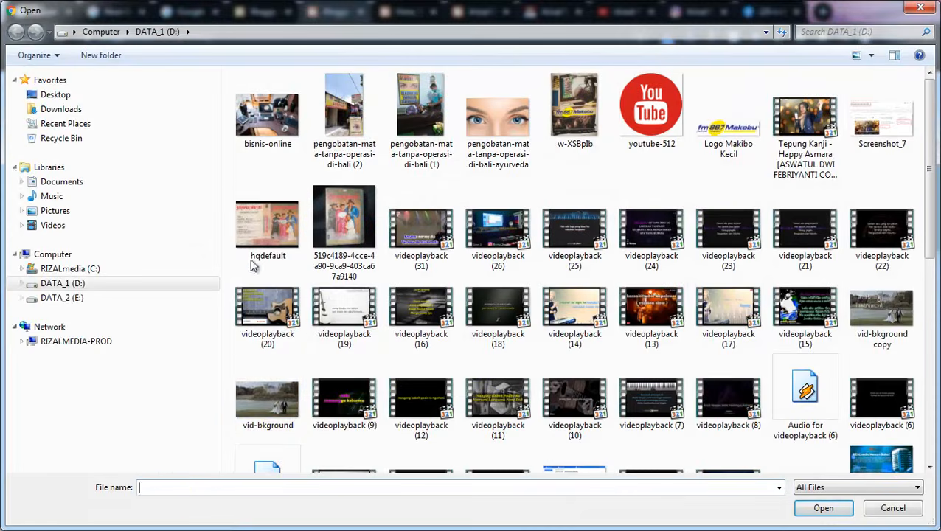
pyautogui.click(288, 361)
pyautogui.scroll(-10, 287, 361)
pyautogui.click(339, 435)
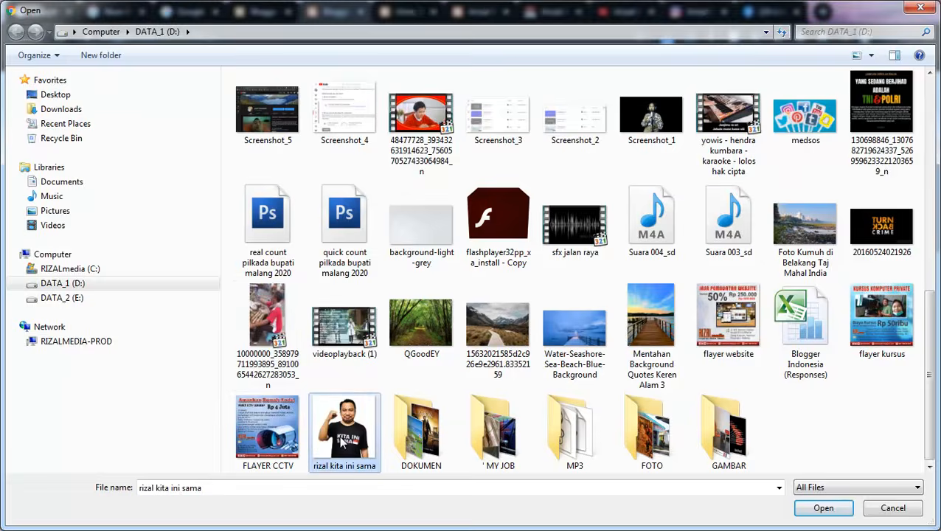
pyautogui.doubleClick(339, 435)
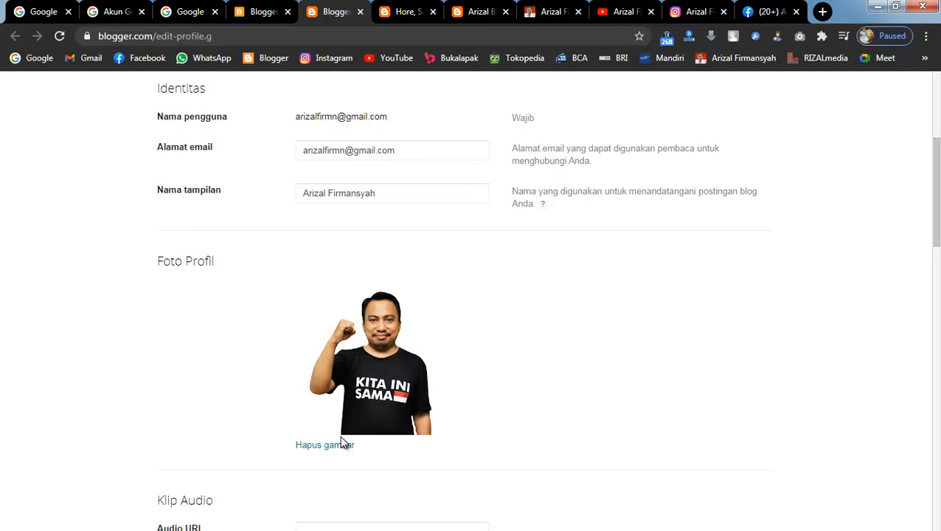
pyautogui.scroll(4, 341, 442)
# - Write a bio naming the author as a blogger from Kepanjen, Malang, Jawa Timur; save and close the tab
pyautogui.scroll(-9, 341, 441)
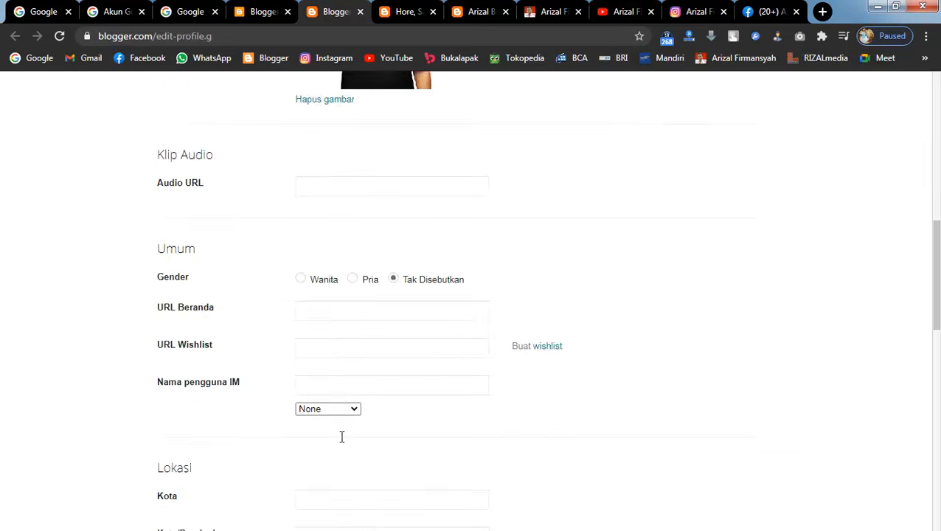
pyautogui.scroll(-2, 340, 434)
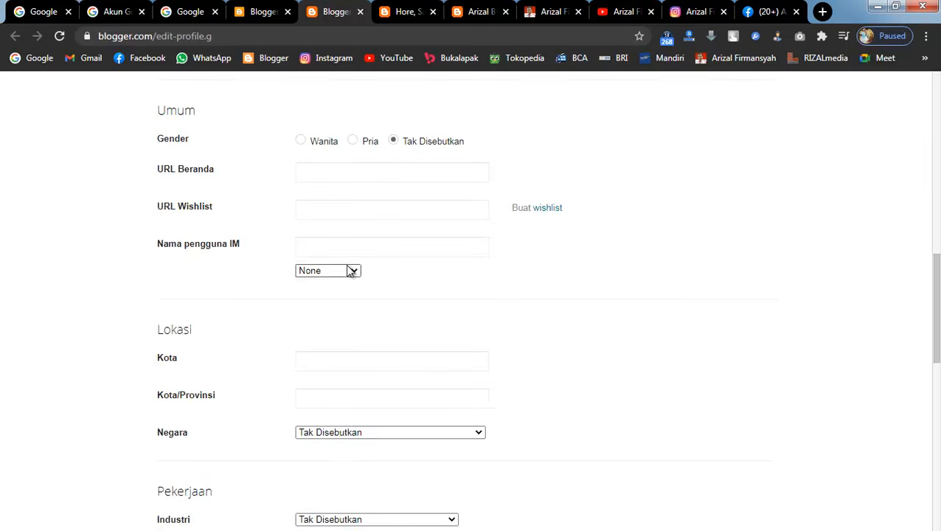
pyautogui.scroll(-7, 347, 265)
pyautogui.click(312, 241)
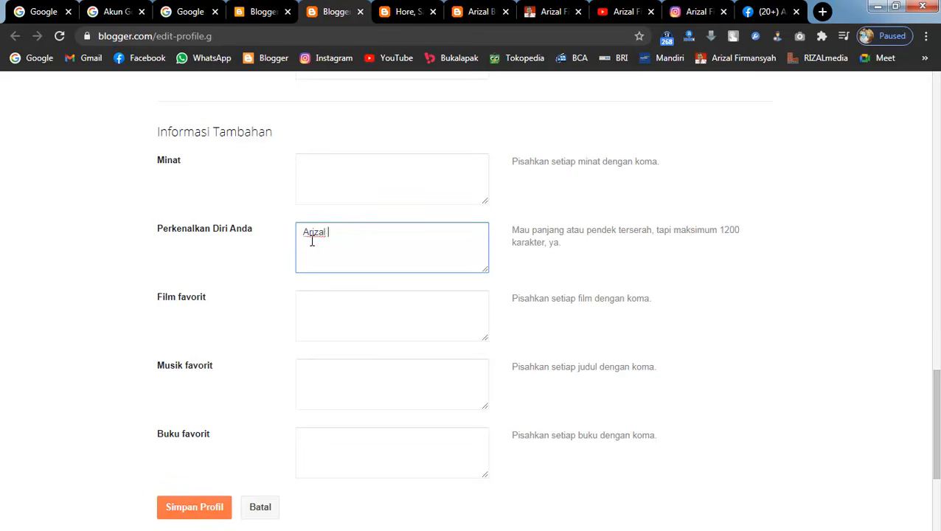
pyautogui.write('Firmansyah adalah seorang blogger dari Kepanjen, Malang, Jawa Timur.')
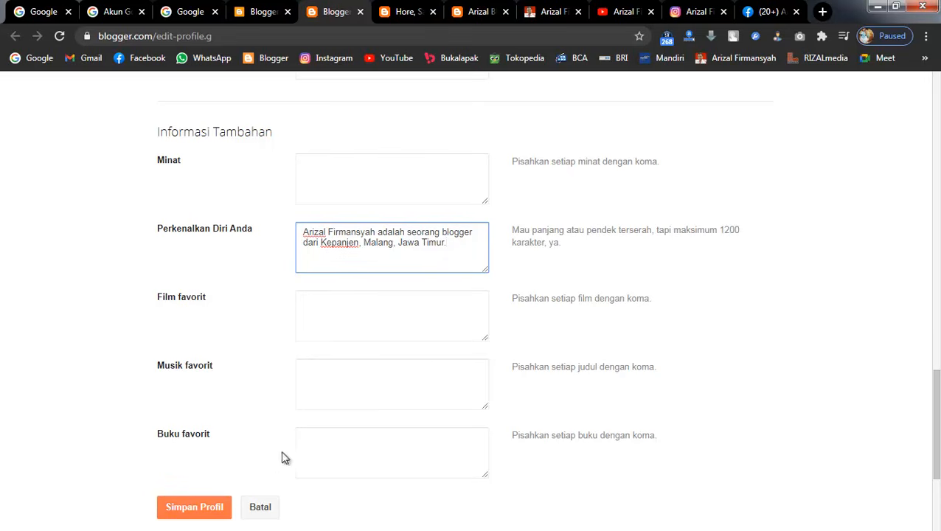
pyautogui.click(196, 507)
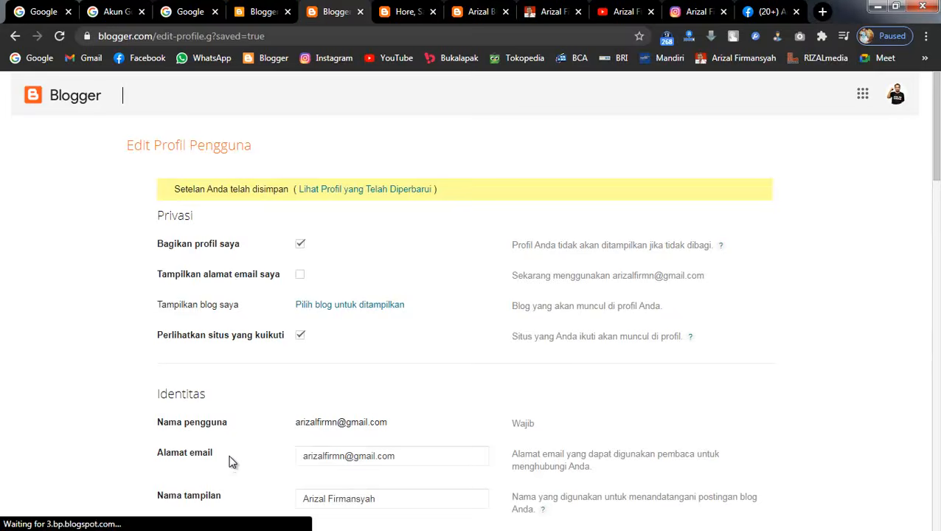
pyautogui.click(359, 12)
# - View the live Arizal Blogger blog and scroll through its first post
pyautogui.click(261, 12)
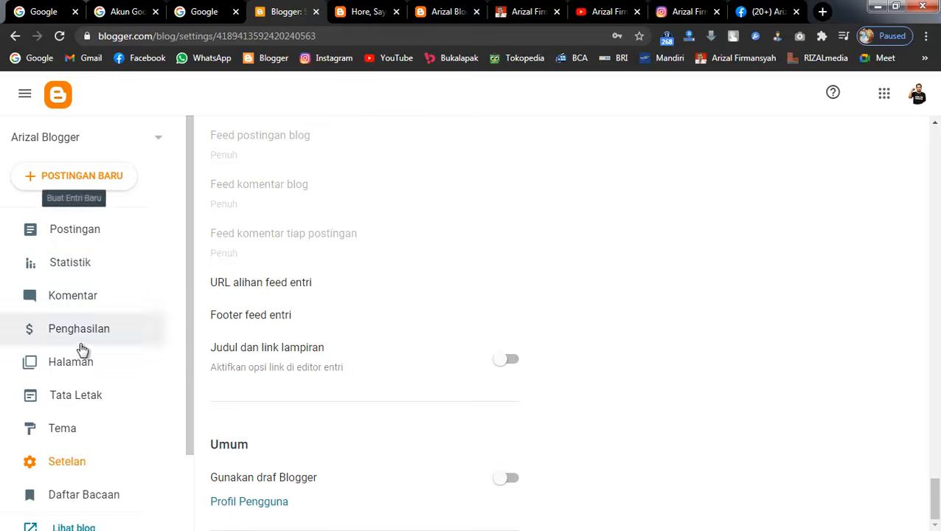
pyautogui.scroll(-2, 82, 457)
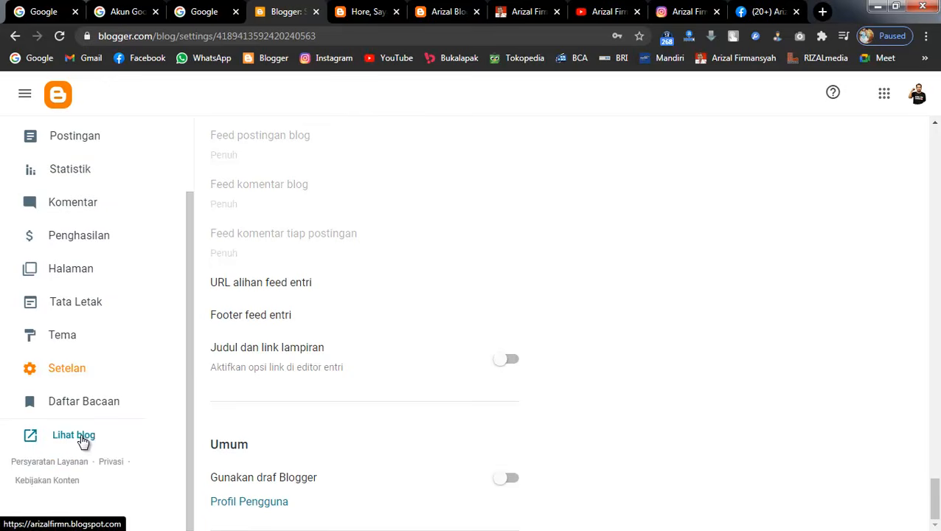
pyautogui.click(75, 437)
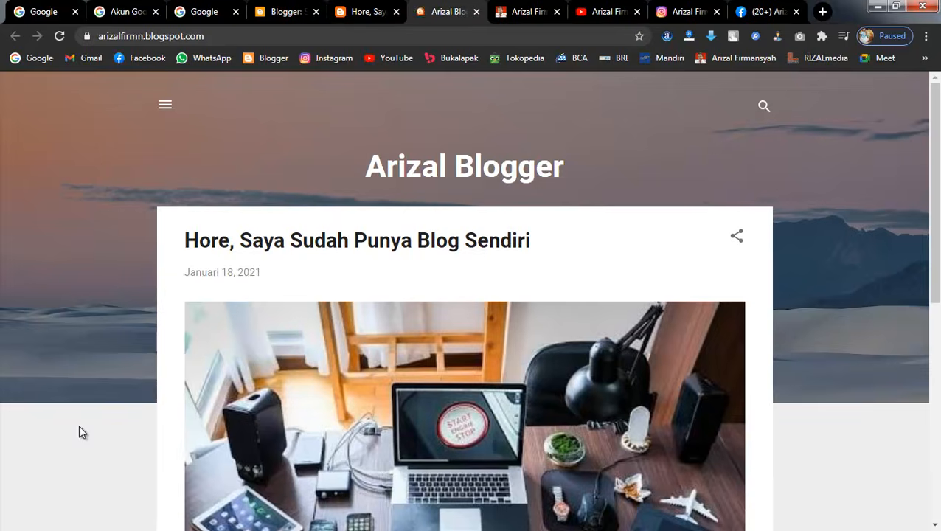
pyautogui.scroll(-6, 83, 430)
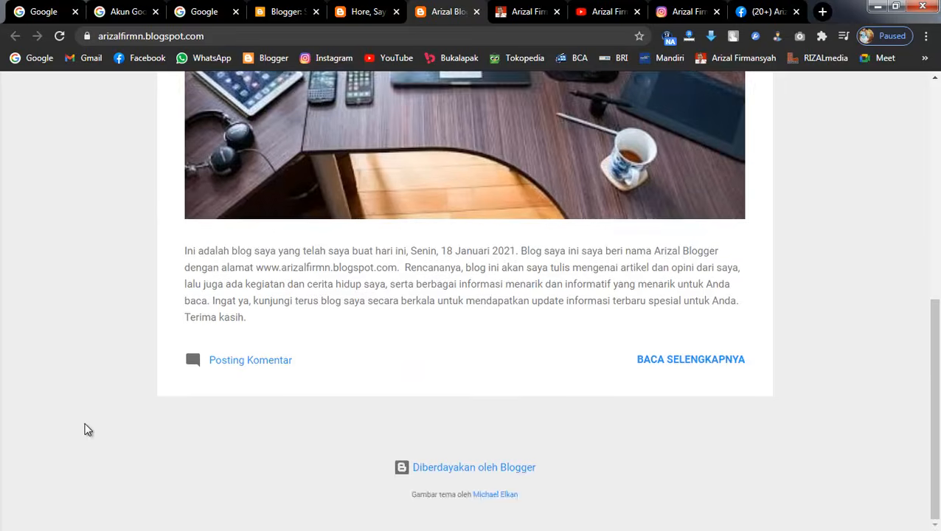
pyautogui.scroll(6, 84, 430)
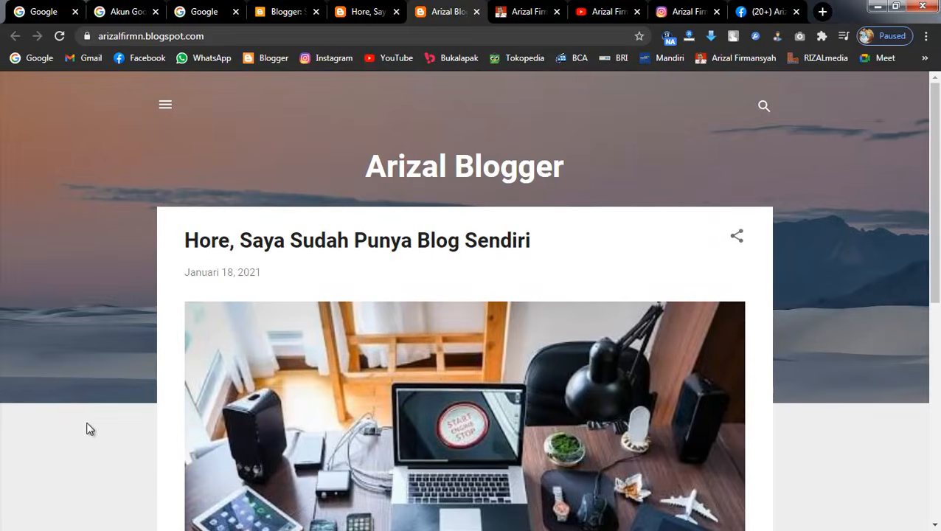
pyautogui.scroll(-6, 88, 428)
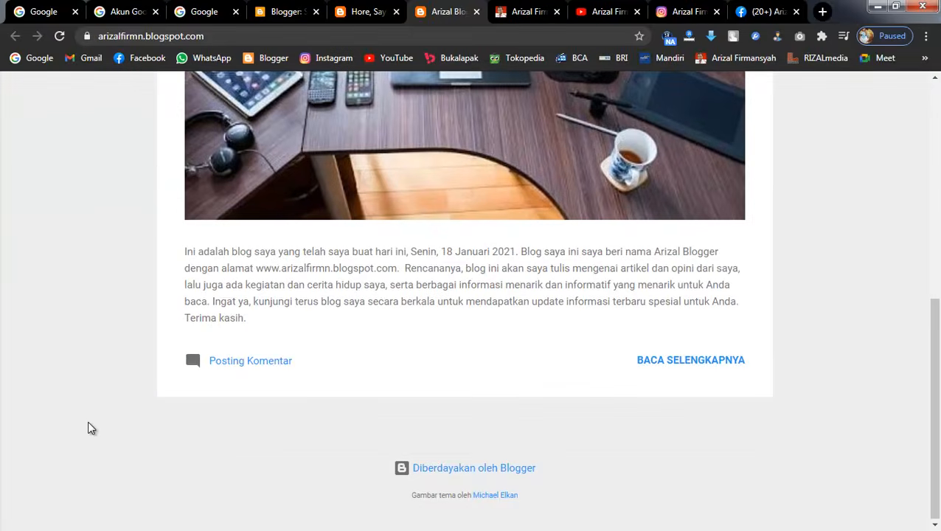
pyautogui.scroll(5, 88, 428)
pyautogui.scroll(2, 87, 428)
pyautogui.scroll(-6, 87, 427)
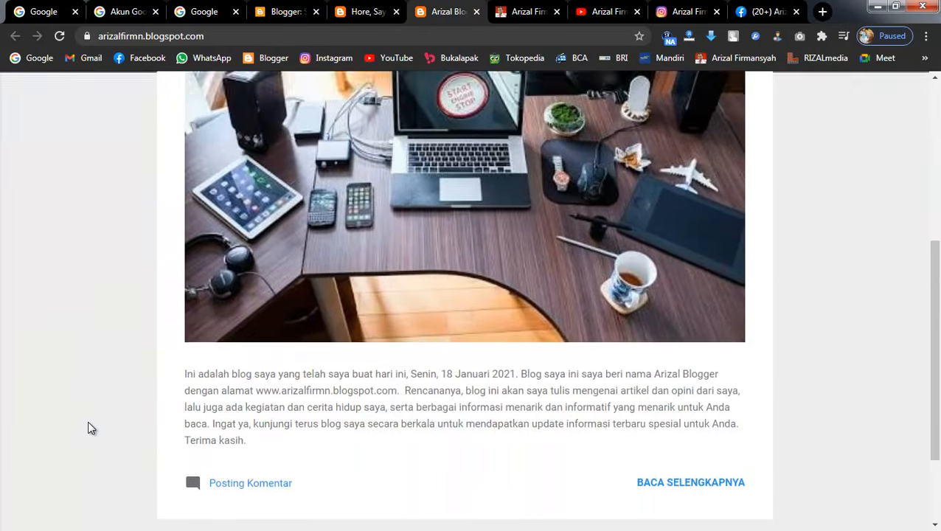
pyautogui.scroll(6, 88, 427)
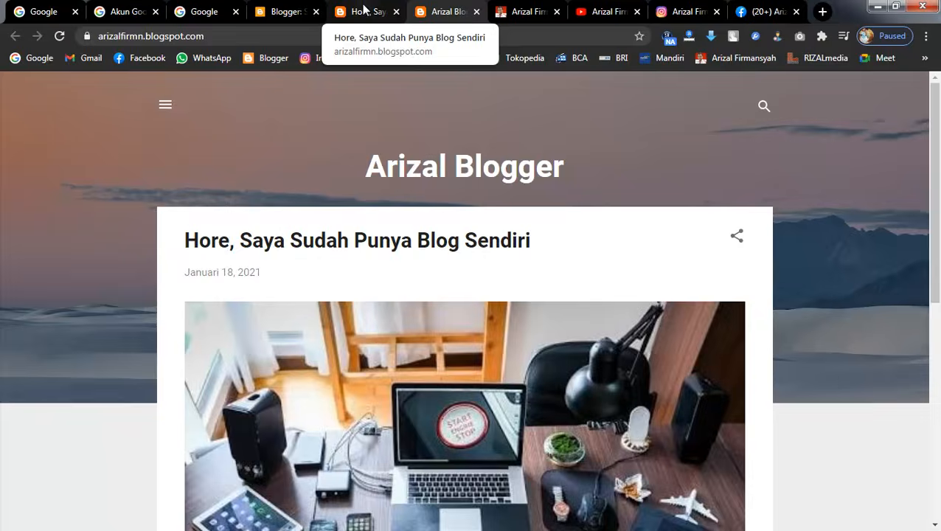
# - Return to the Blogger dashboard and open the Tema page showing Contempo Light
pyautogui.click(362, 9)
pyautogui.click(297, 11)
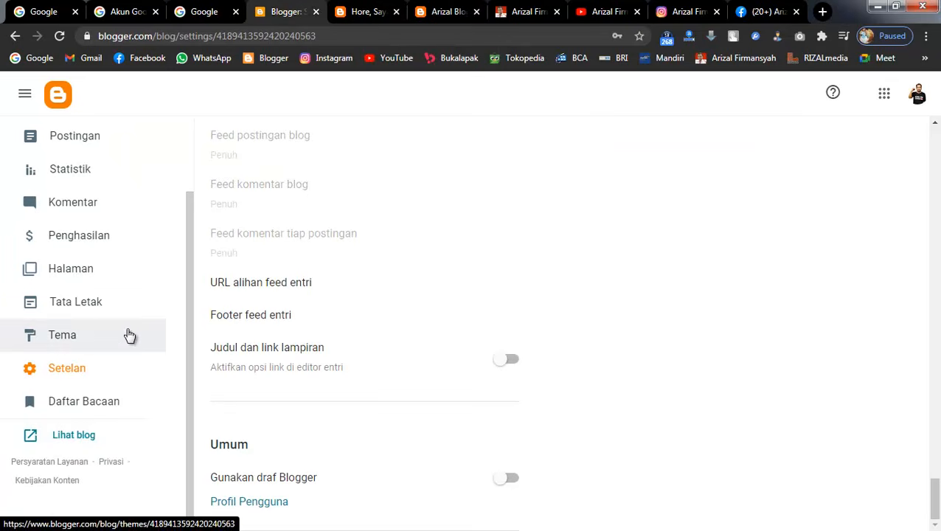
pyautogui.click(64, 340)
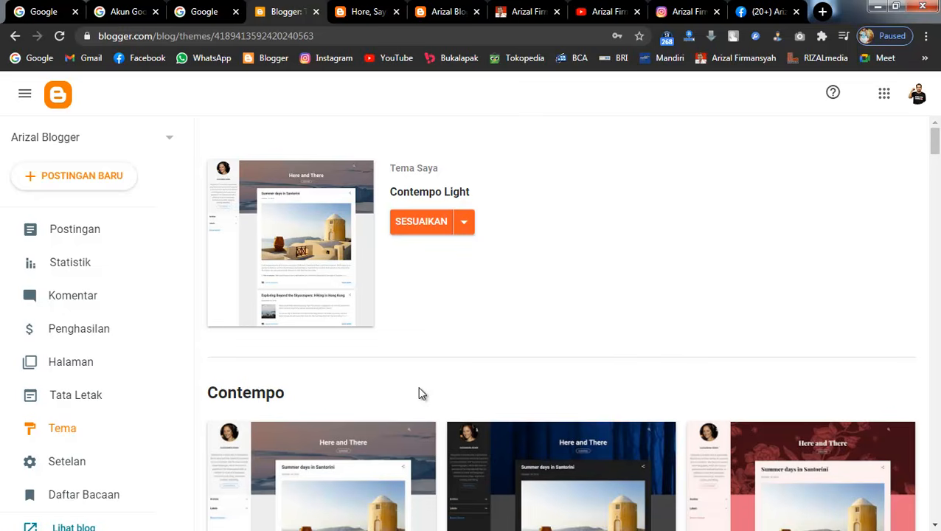
pyautogui.scroll(-4, 418, 389)
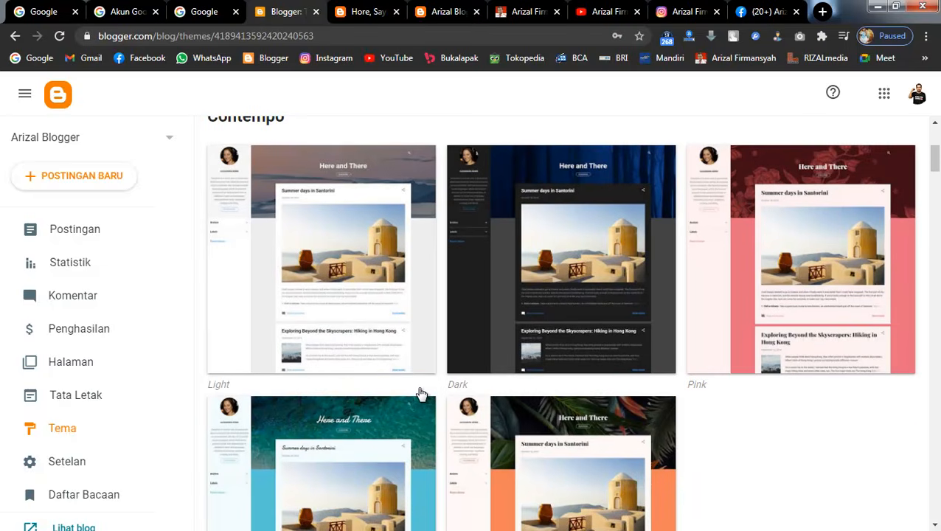
pyautogui.scroll(1, 418, 393)
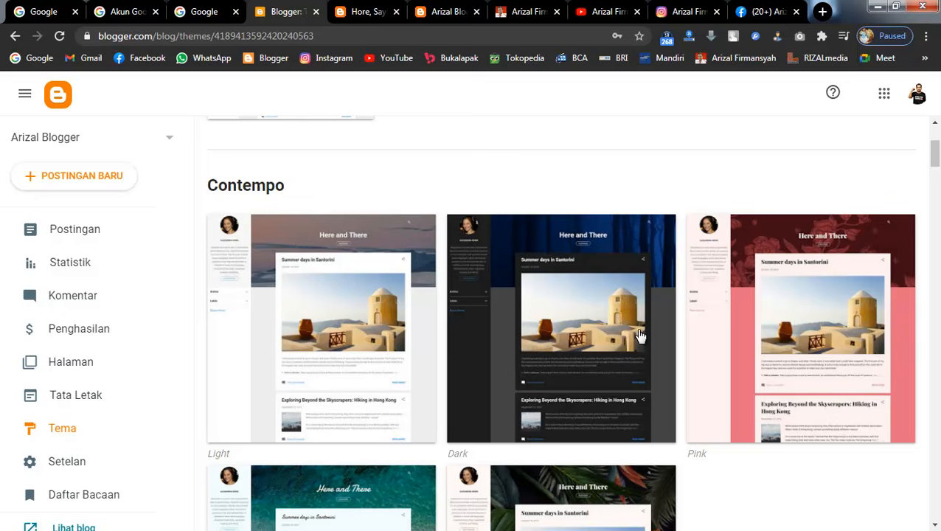
pyautogui.scroll(-4, 557, 438)
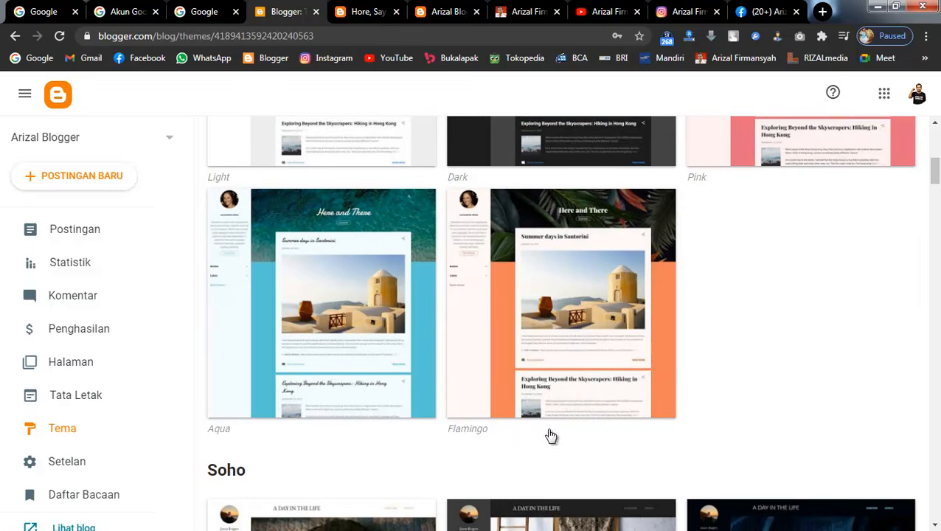
pyautogui.scroll(-4, 458, 418)
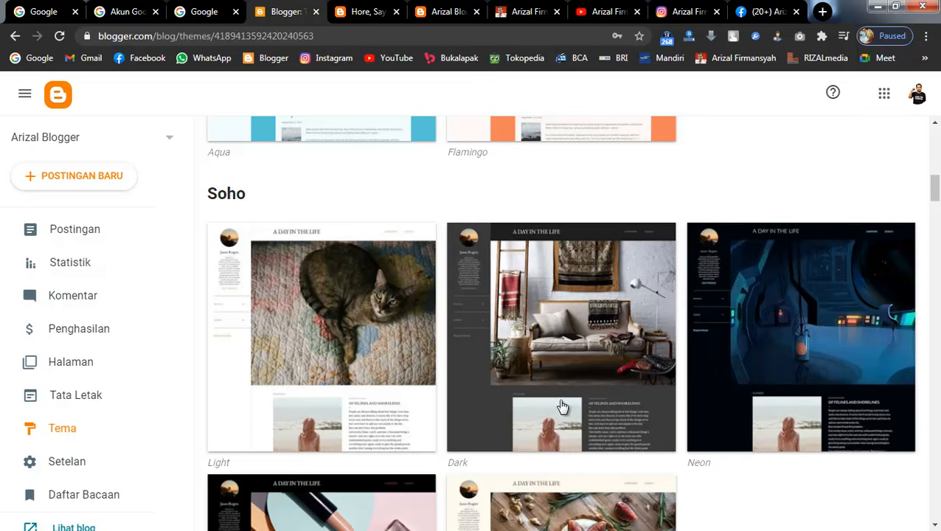
# - Show the Soho Dark theme's details and look them over
pyautogui.click(538, 332)
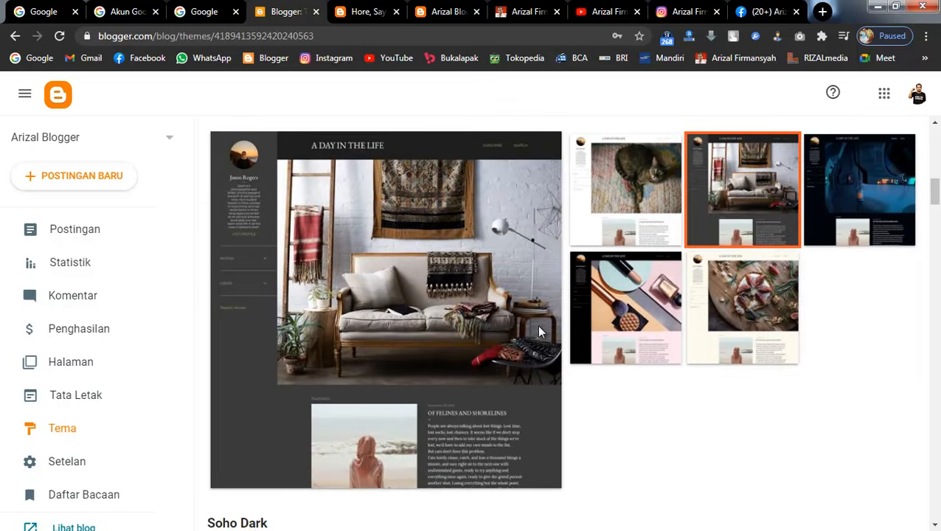
pyautogui.scroll(-4, 634, 411)
pyautogui.scroll(5, 636, 414)
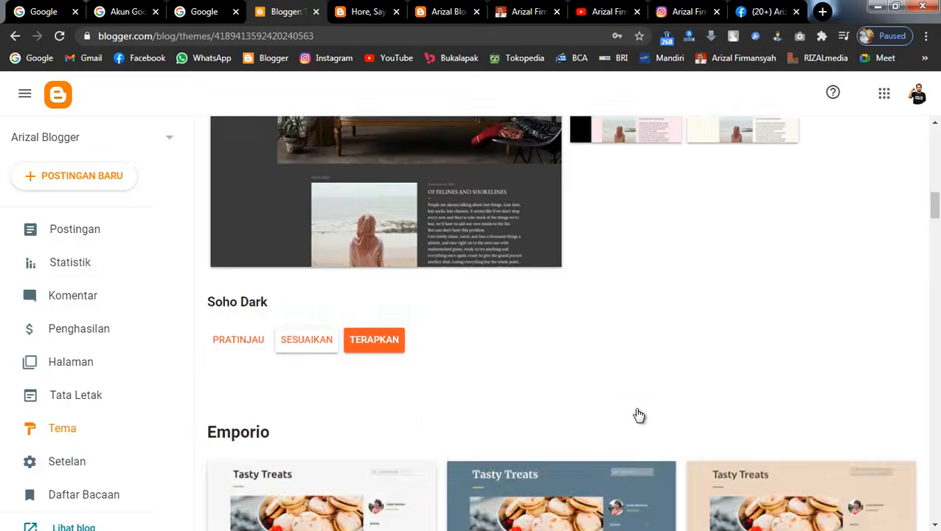
pyautogui.scroll(-3, 636, 413)
pyautogui.scroll(1, 636, 414)
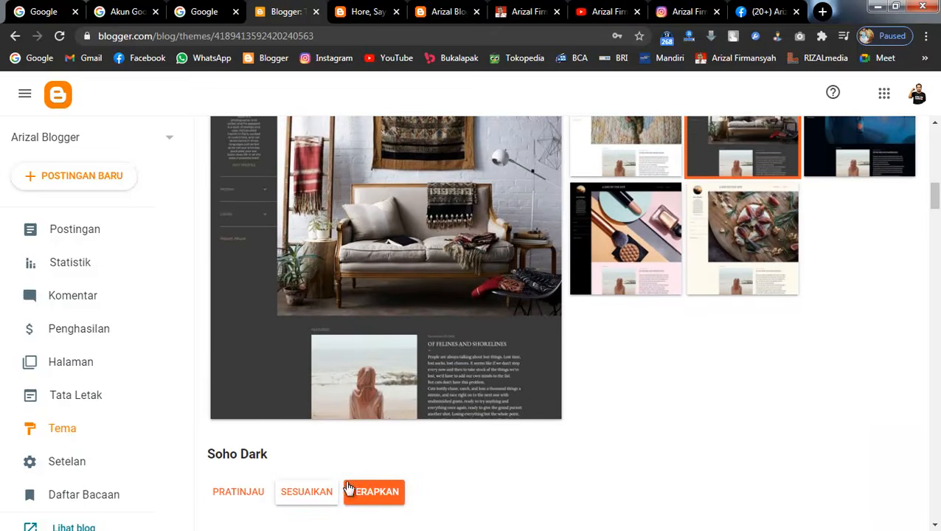
# - Check Soho Dark's SESUAIKAN options, including Gadget, then return to the Tema gallery
pyautogui.click(322, 496)
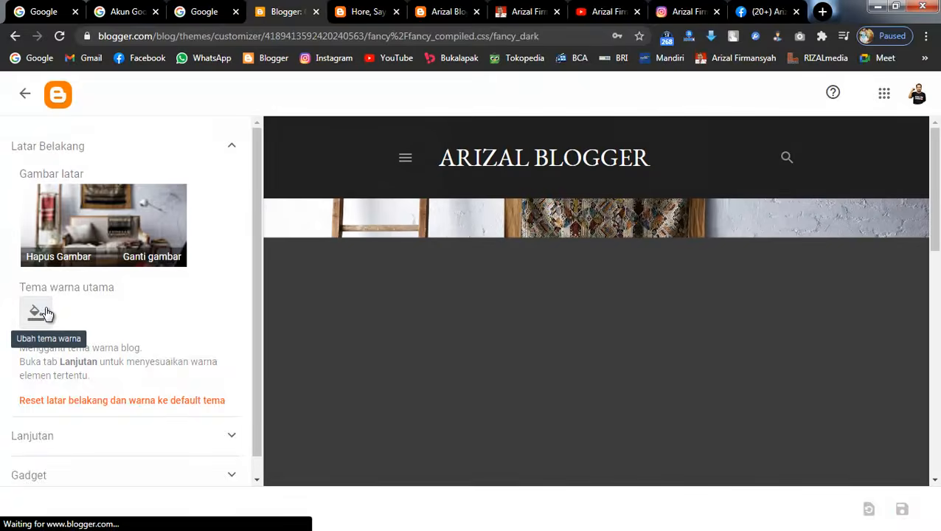
pyautogui.scroll(-1, 81, 415)
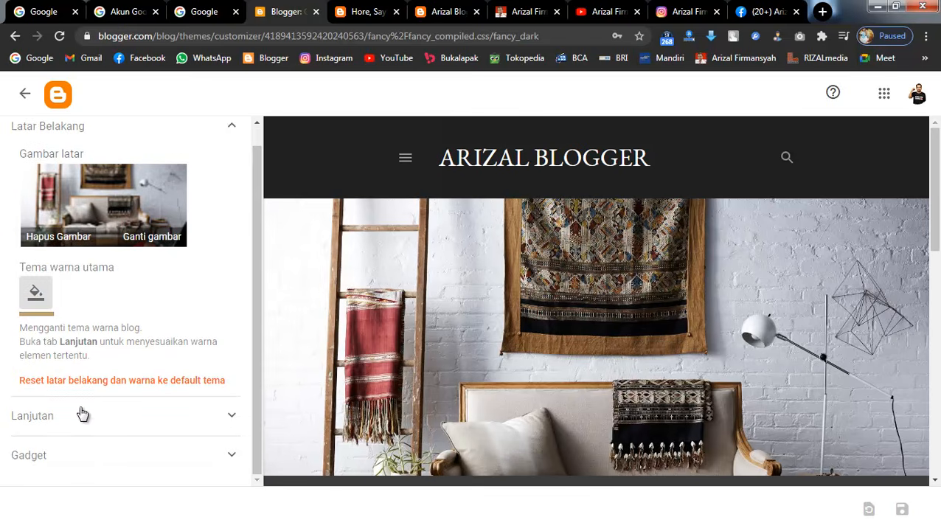
pyautogui.click(90, 453)
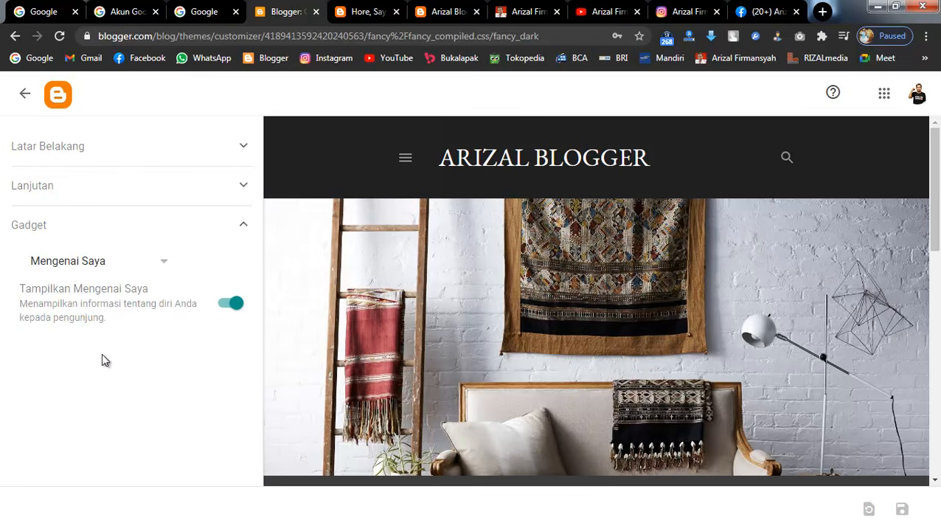
pyautogui.click(24, 93)
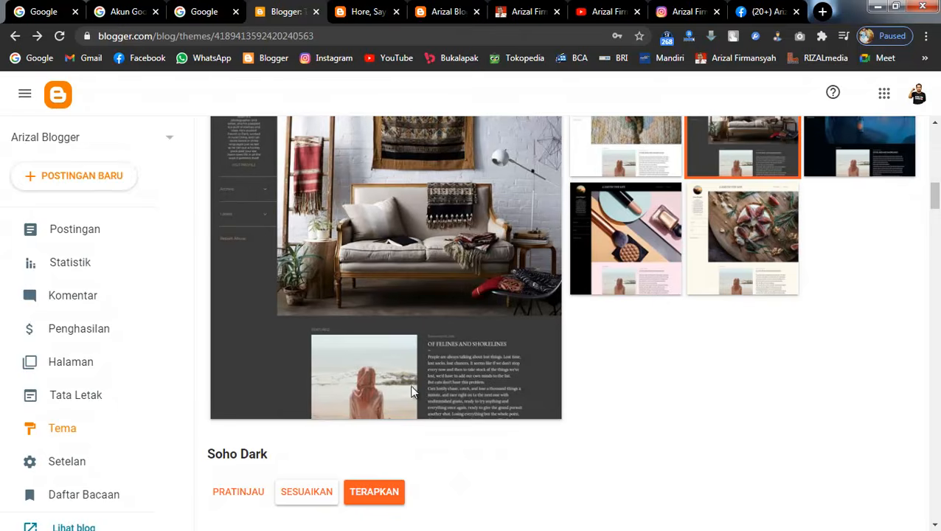
pyautogui.scroll(3, 425, 385)
pyautogui.scroll(-2, 425, 385)
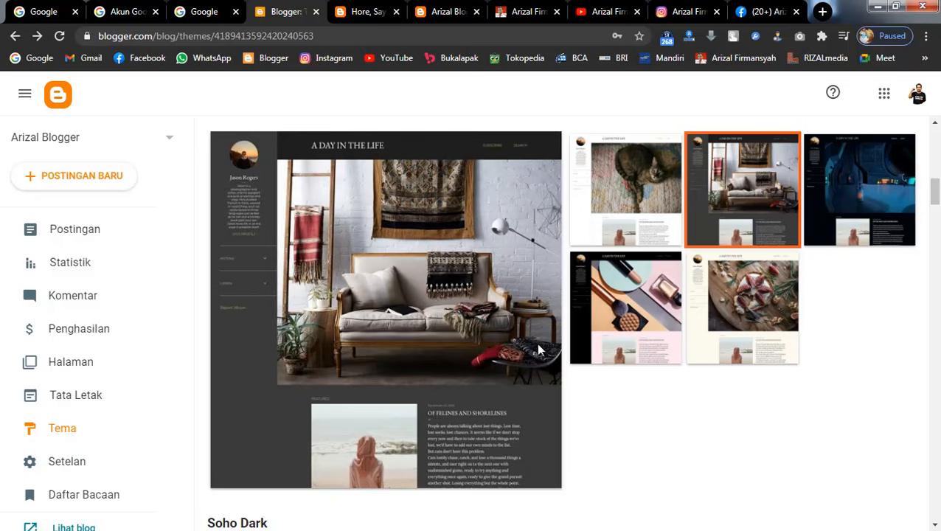
pyautogui.scroll(-2, 388, 449)
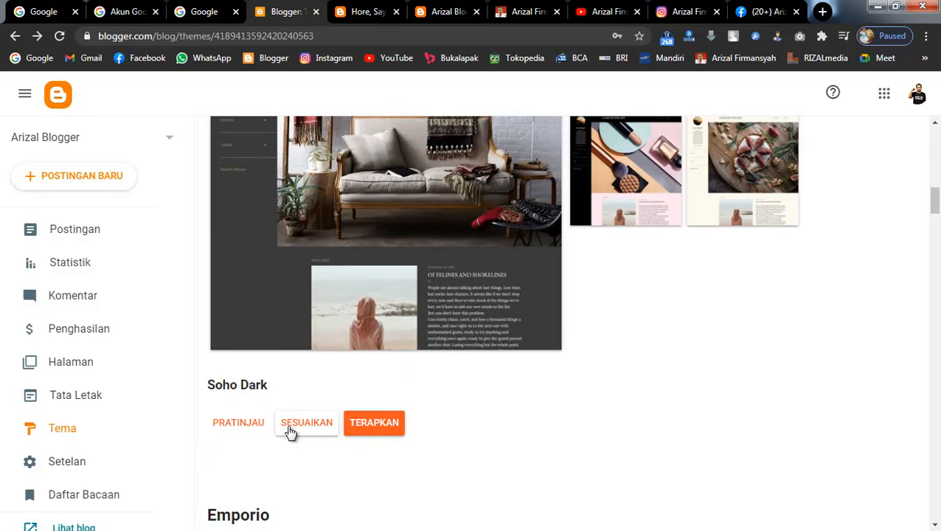
# - Preview the blog in Soho Dark, then apply Soho Dark with TERAPKAN
pyautogui.click(239, 423)
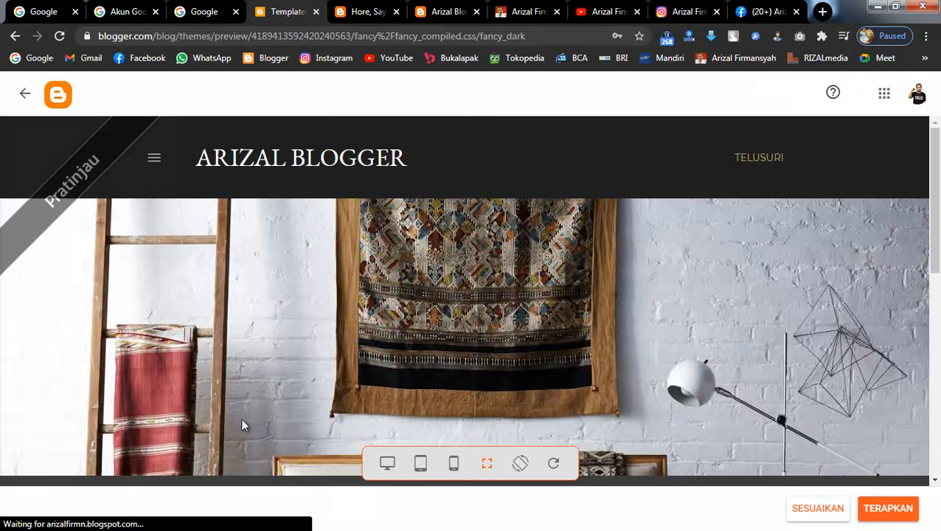
pyautogui.scroll(-6, 245, 416)
pyautogui.scroll(6, 245, 417)
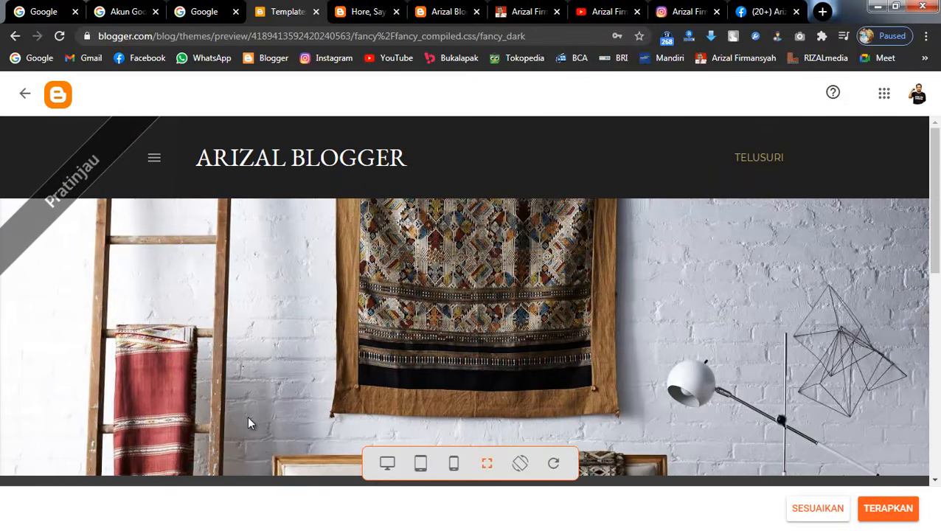
pyautogui.click(14, 37)
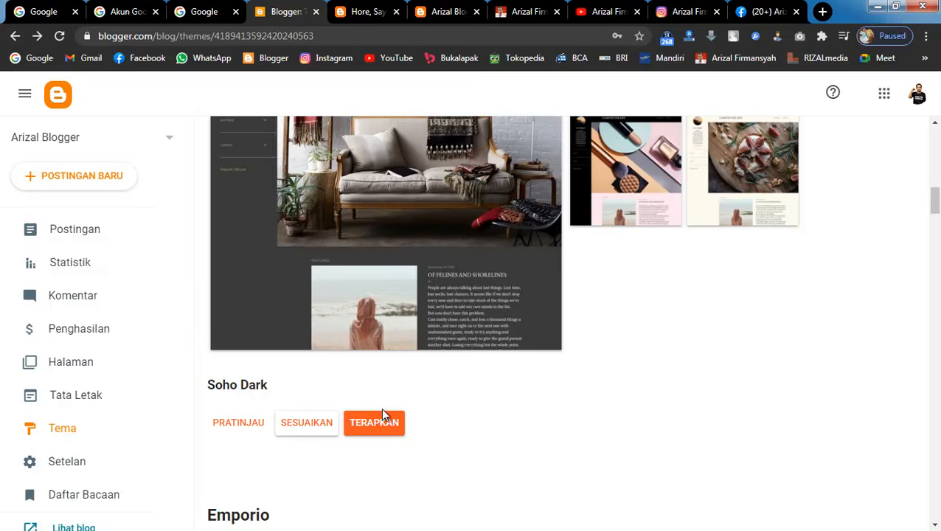
pyautogui.click(383, 424)
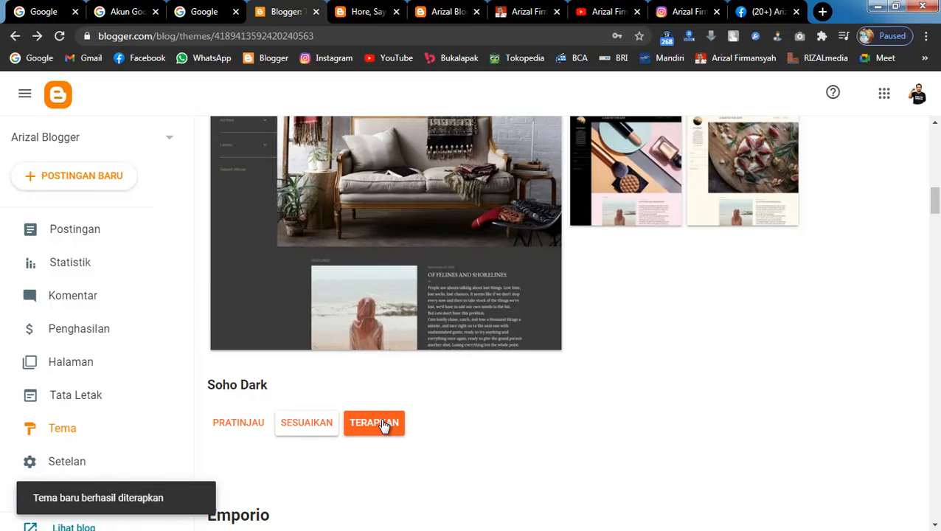
# - Check the live Arizal Blogger home page in the dark Soho look, including its search bar
pyautogui.click(361, 12)
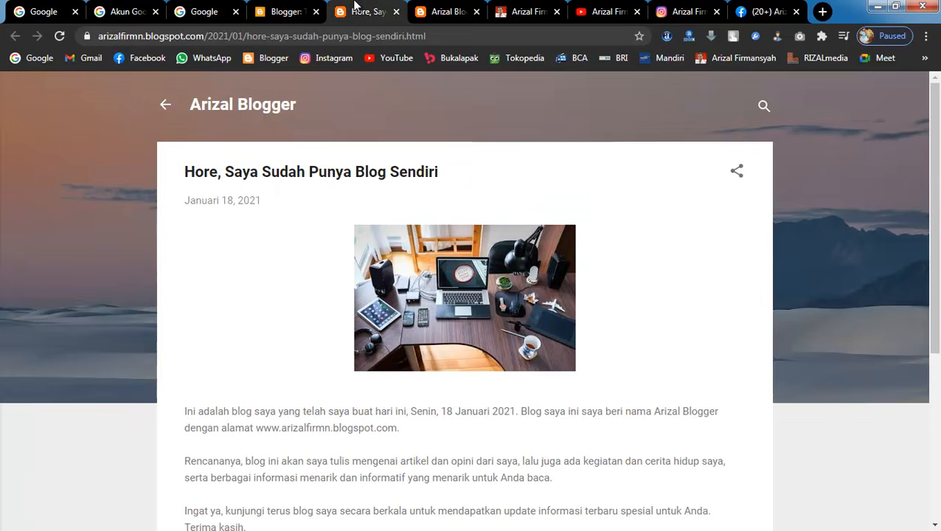
pyautogui.click(232, 110)
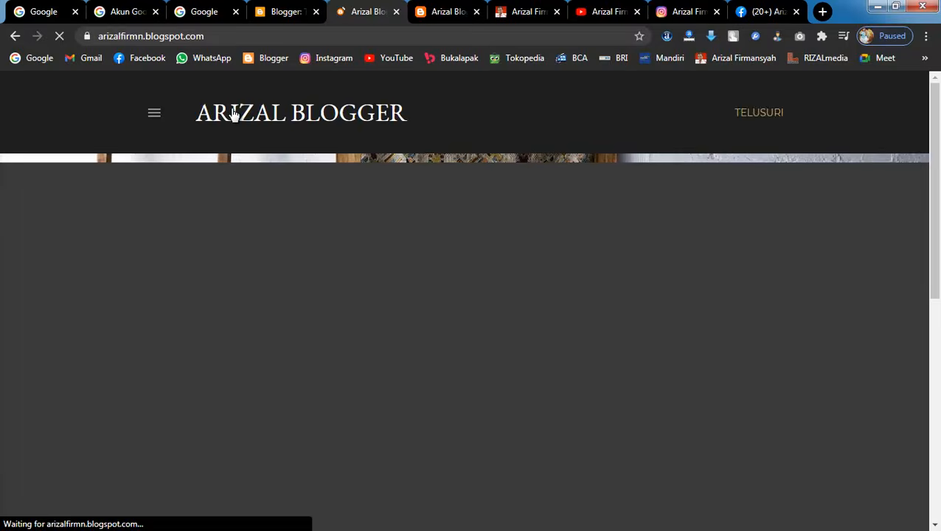
pyautogui.scroll(-8, 259, 289)
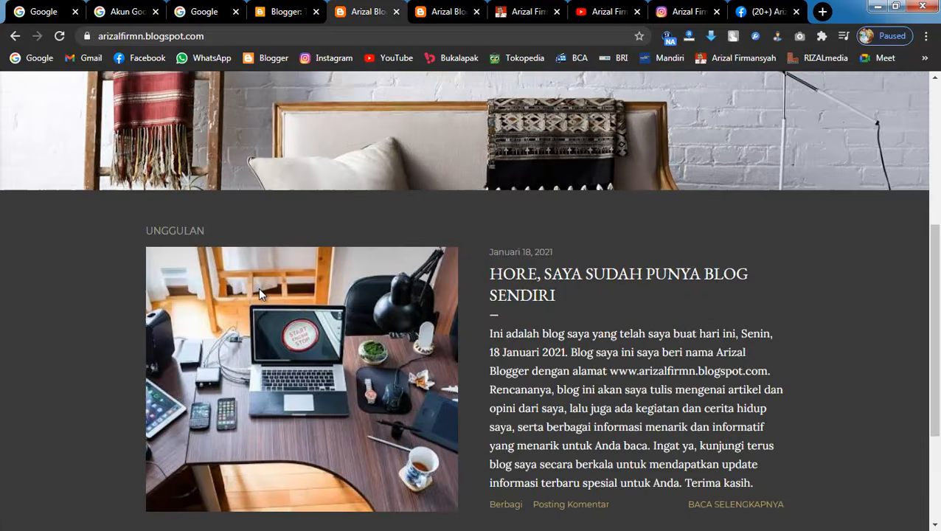
pyautogui.scroll(8, 259, 290)
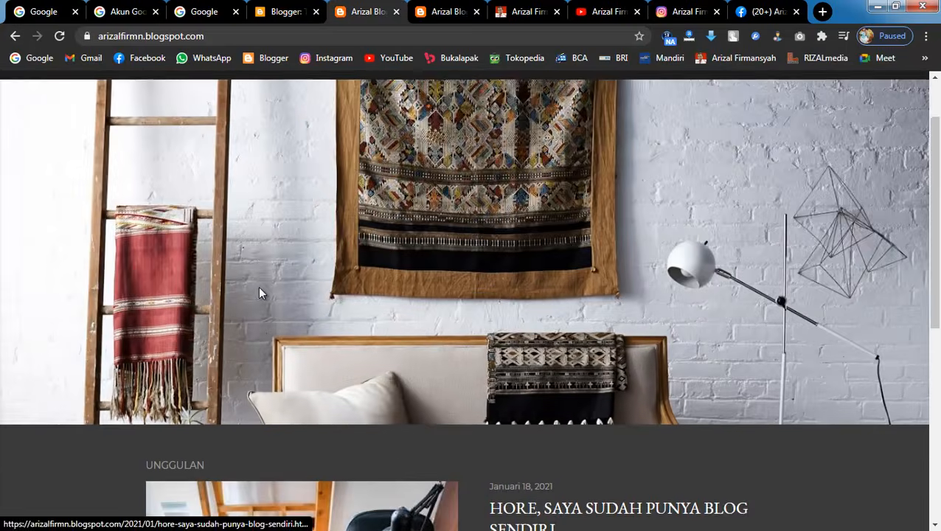
pyautogui.scroll(-8, 258, 286)
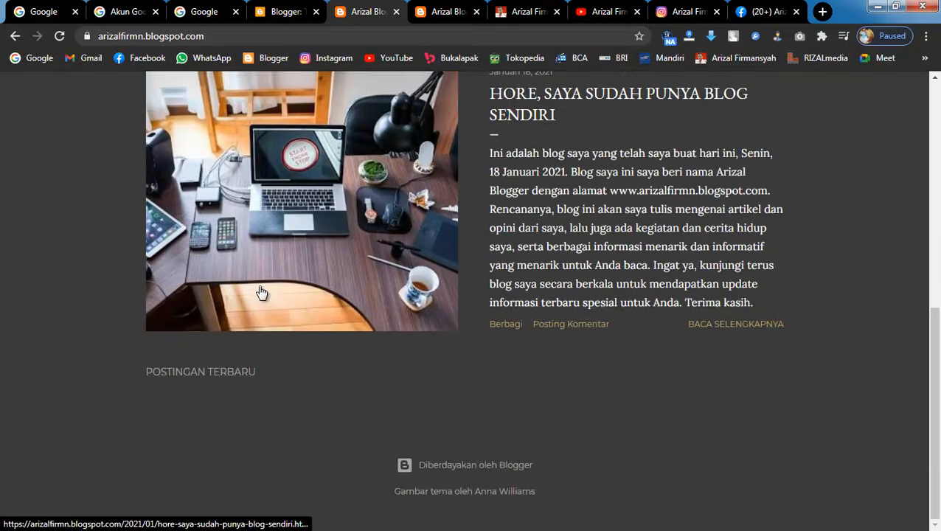
pyautogui.scroll(7, 258, 286)
pyautogui.scroll(1, 258, 291)
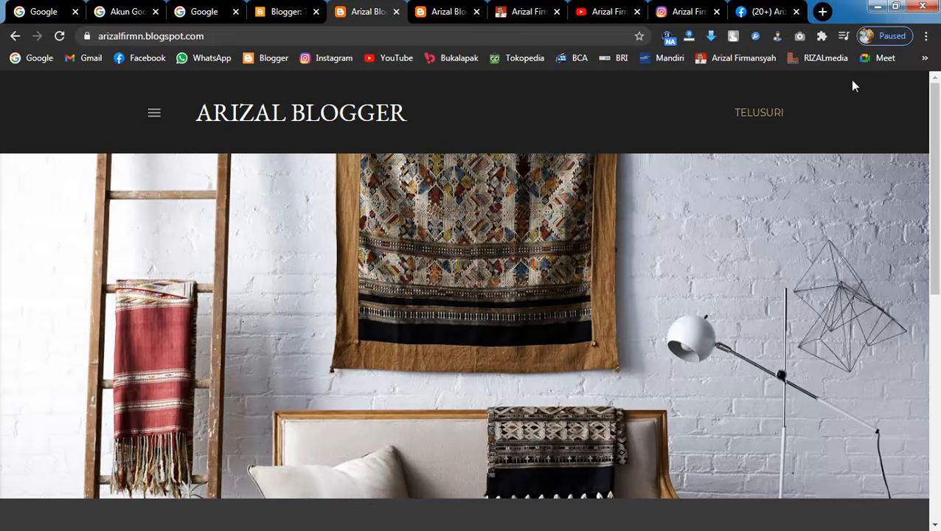
pyautogui.click(776, 114)
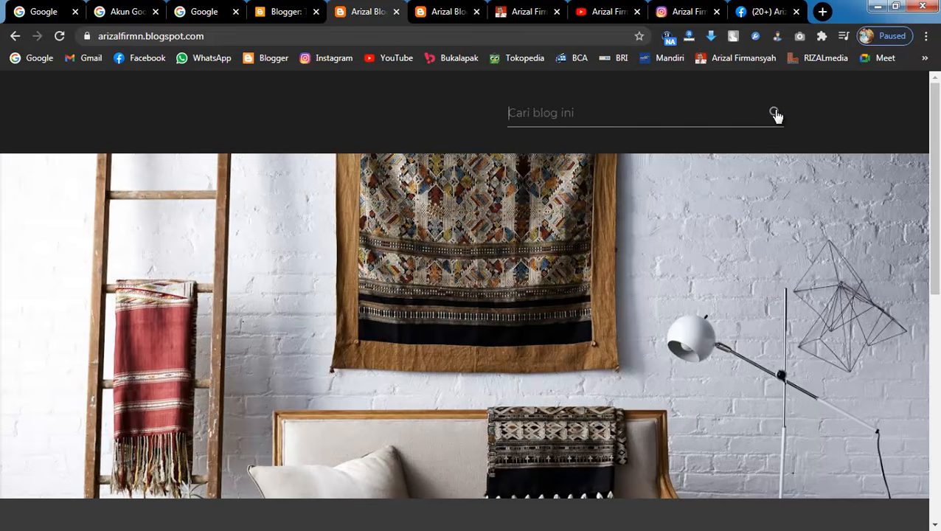
pyautogui.click(439, 97)
pyautogui.scroll(-10, 295, 254)
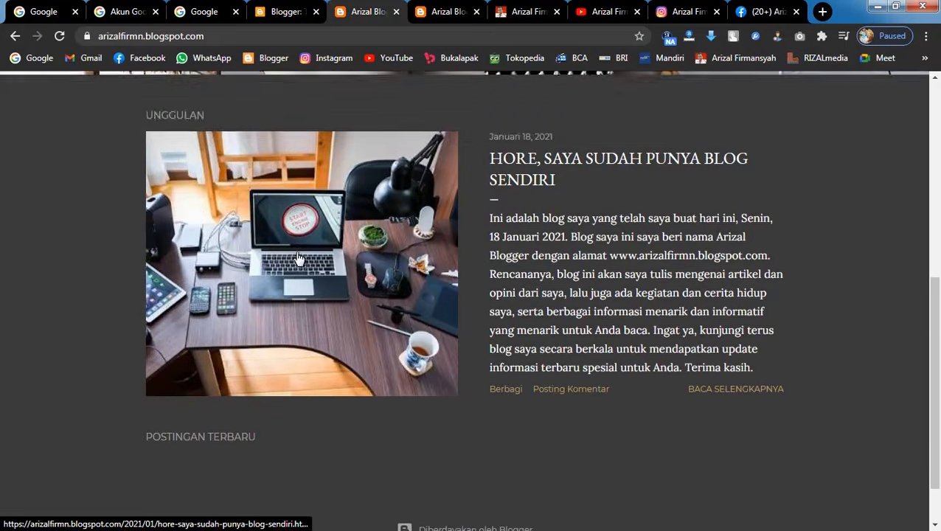
# - Go back to Blogger's Tema page and scroll the theme gallery
pyautogui.click(251, 11)
pyautogui.scroll(-5, 310, 303)
pyautogui.scroll(-3, 313, 308)
pyautogui.scroll(3, 313, 308)
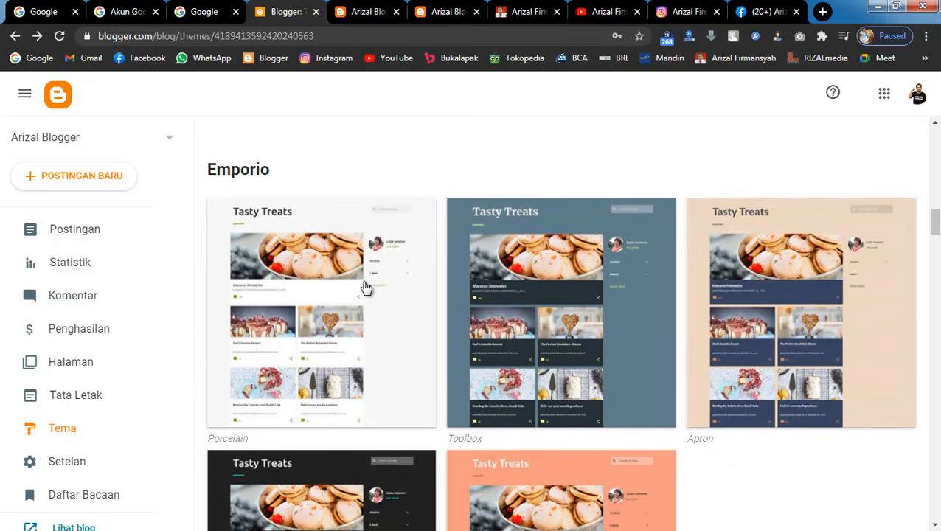
pyautogui.scroll(-10, 428, 380)
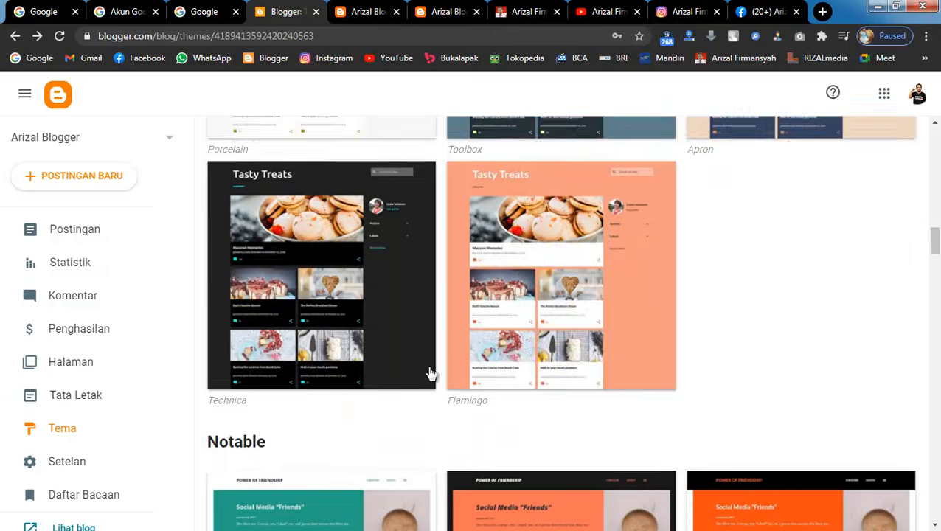
pyautogui.scroll(2, 432, 369)
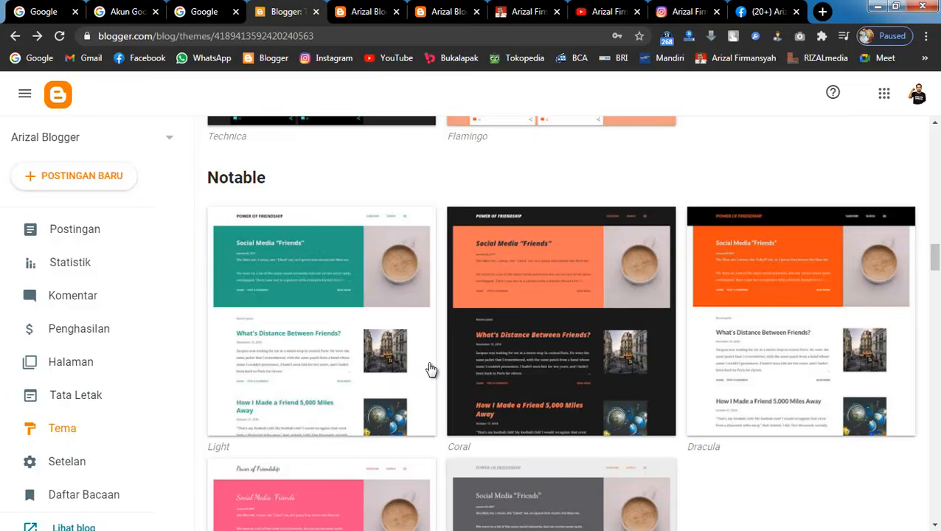
pyautogui.scroll(-8, 432, 368)
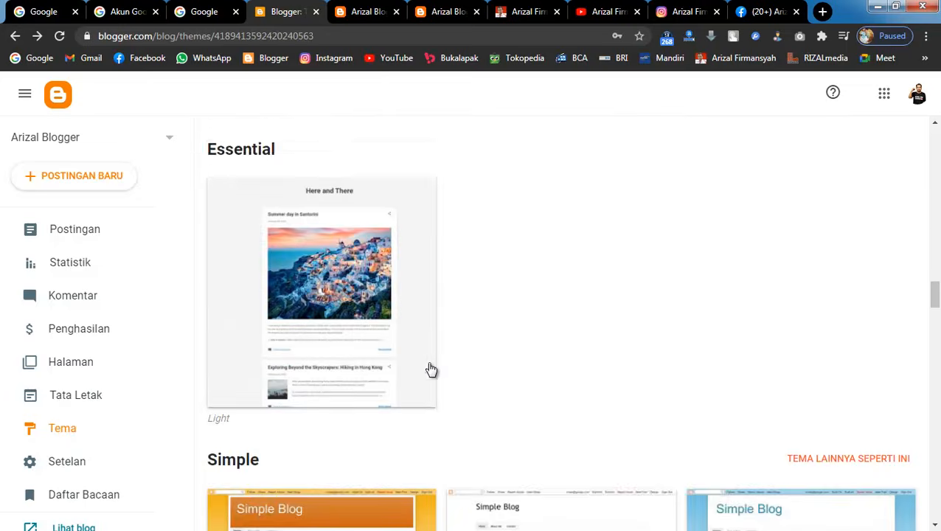
pyautogui.scroll(-10, 431, 369)
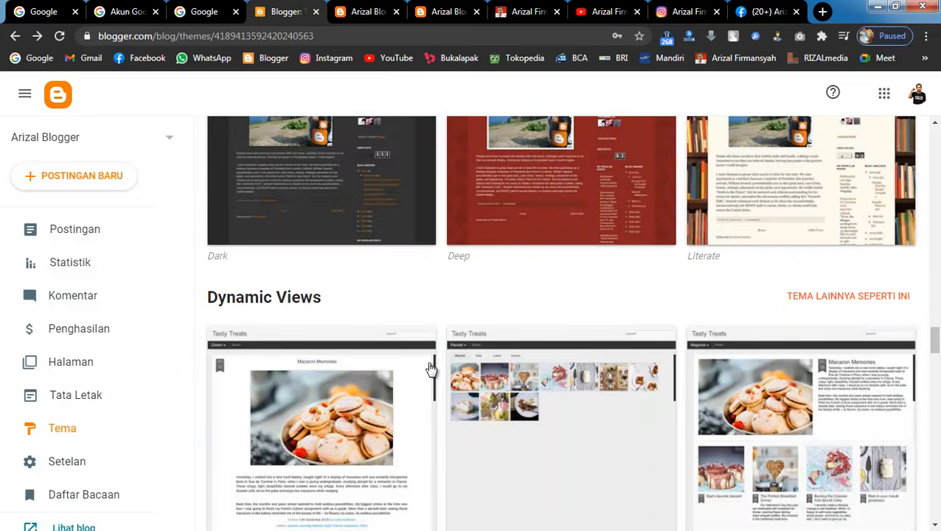
pyautogui.scroll(-10, 431, 369)
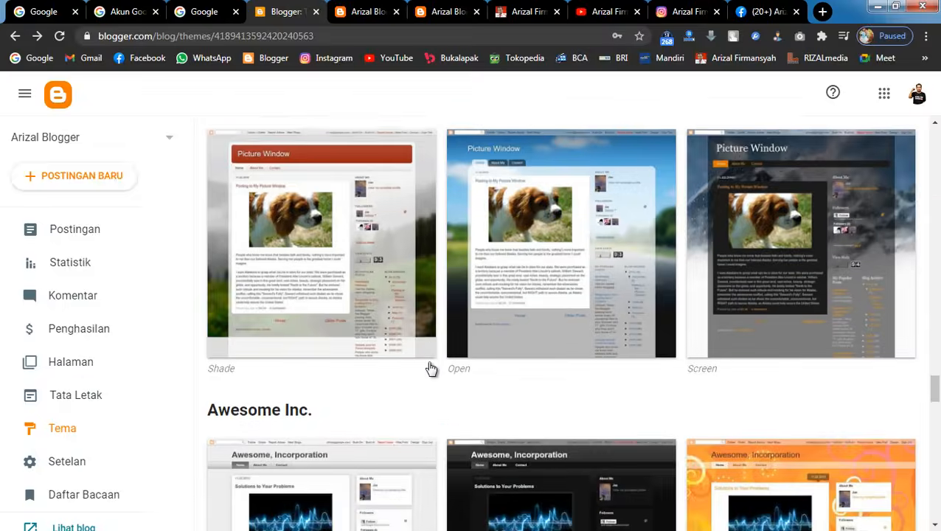
pyautogui.scroll(-10, 431, 368)
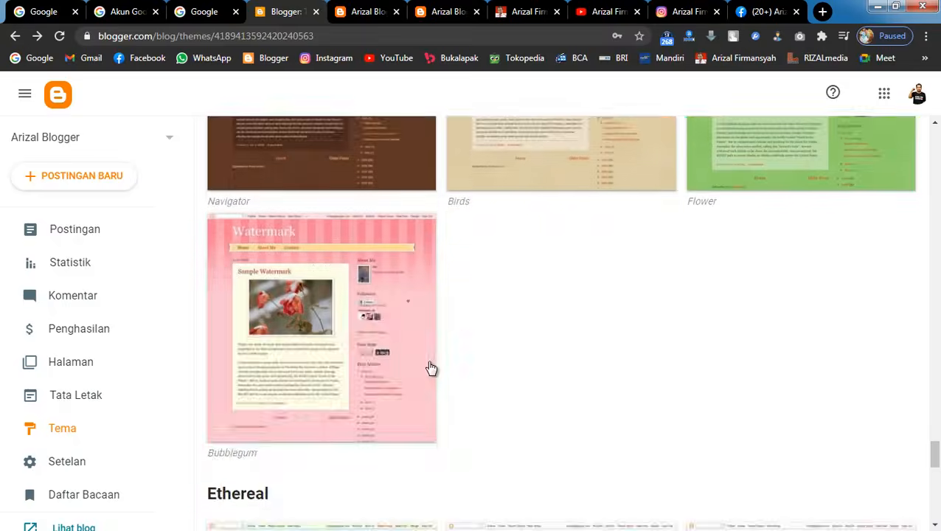
pyautogui.scroll(-8, 431, 369)
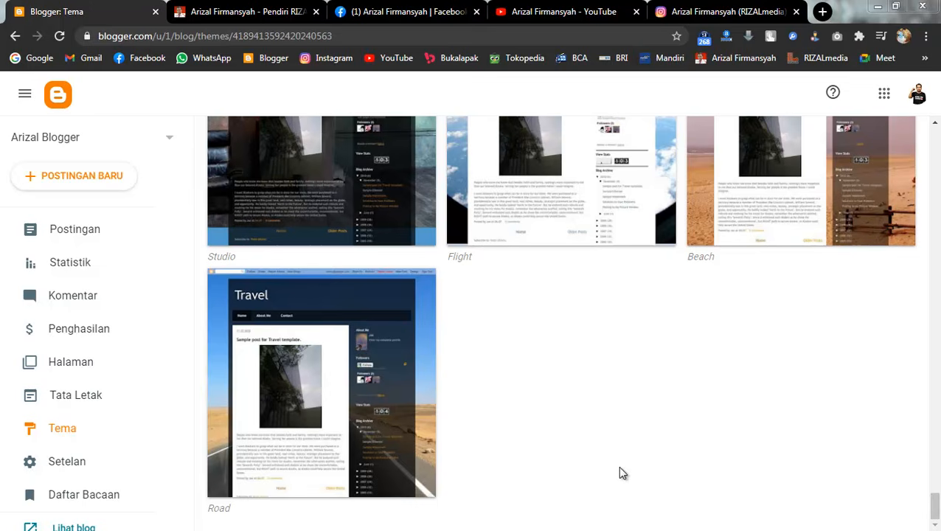
pyautogui.click(267, 9)
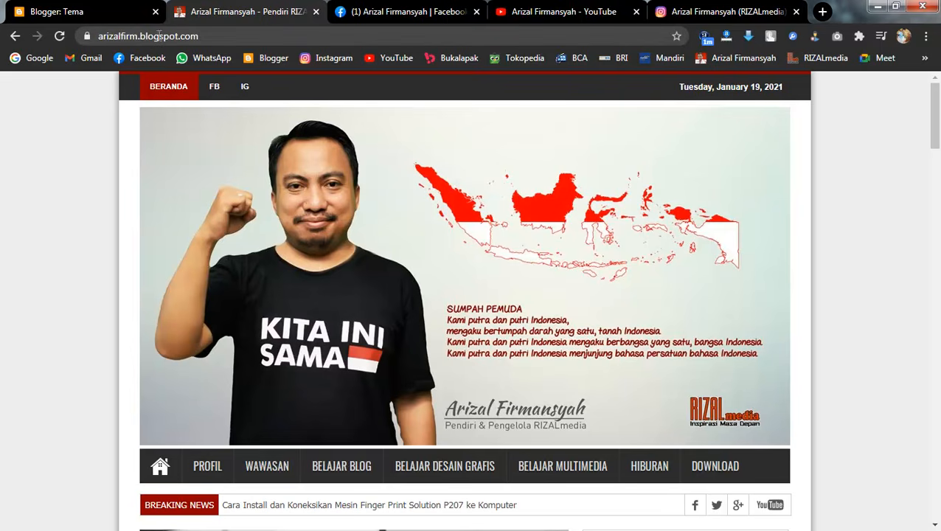
# - Open RIZALmedia's TEMPLATE BLOG category and dismiss the pop-up ad
pyautogui.moveTo(718, 466)
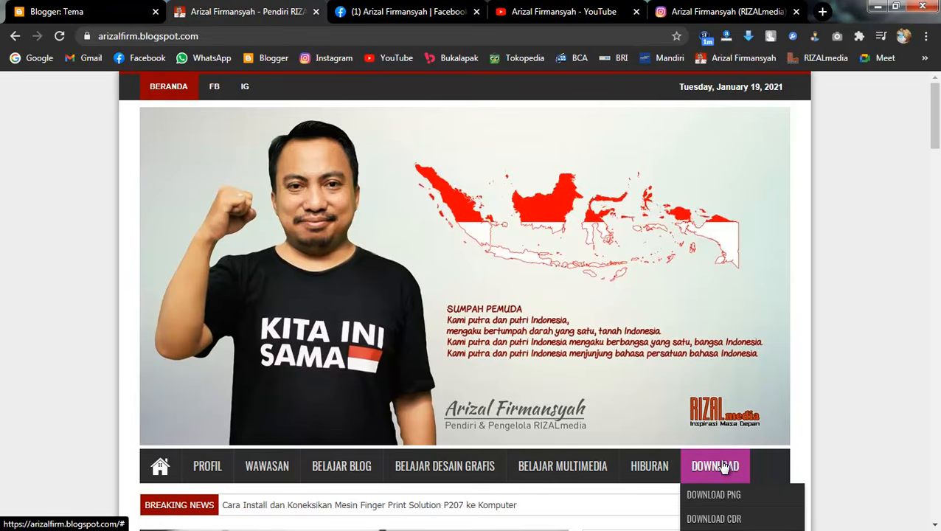
pyautogui.scroll(-2, 719, 461)
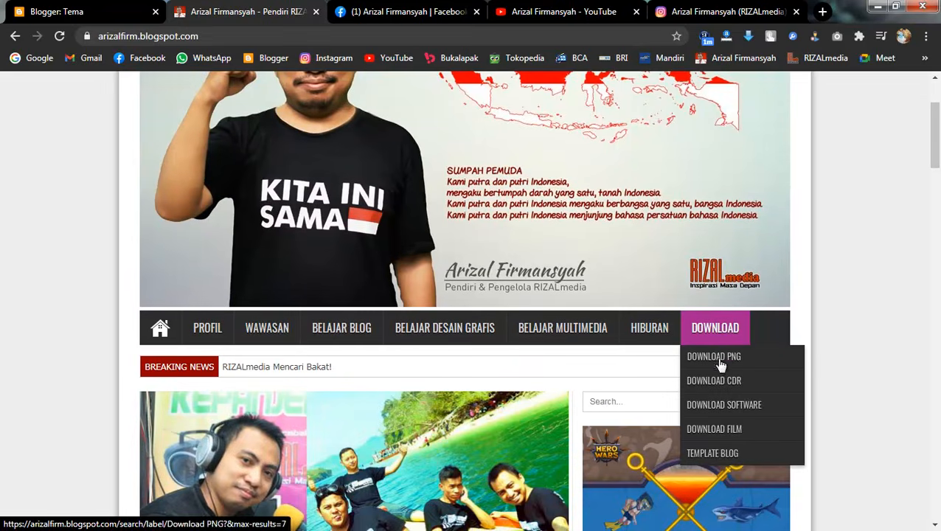
pyautogui.click(712, 455)
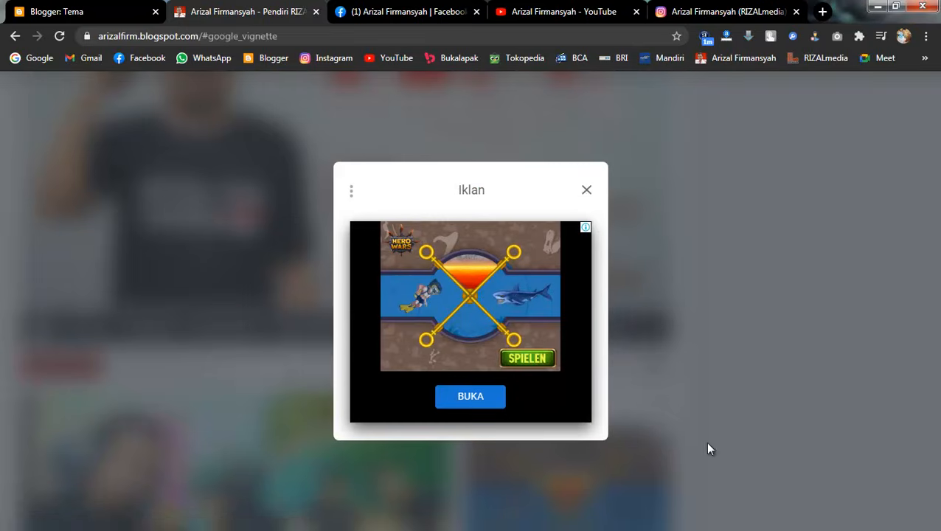
pyautogui.click(586, 190)
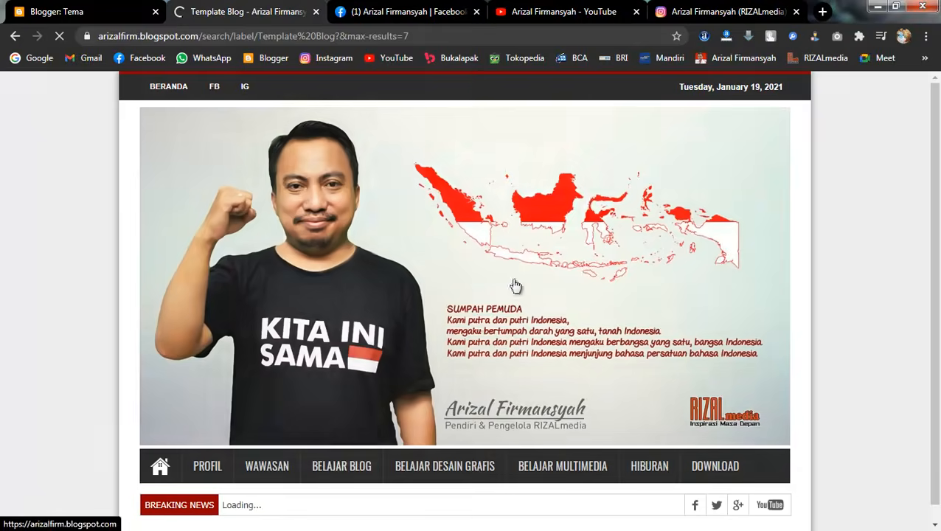
pyautogui.scroll(-2, 472, 327)
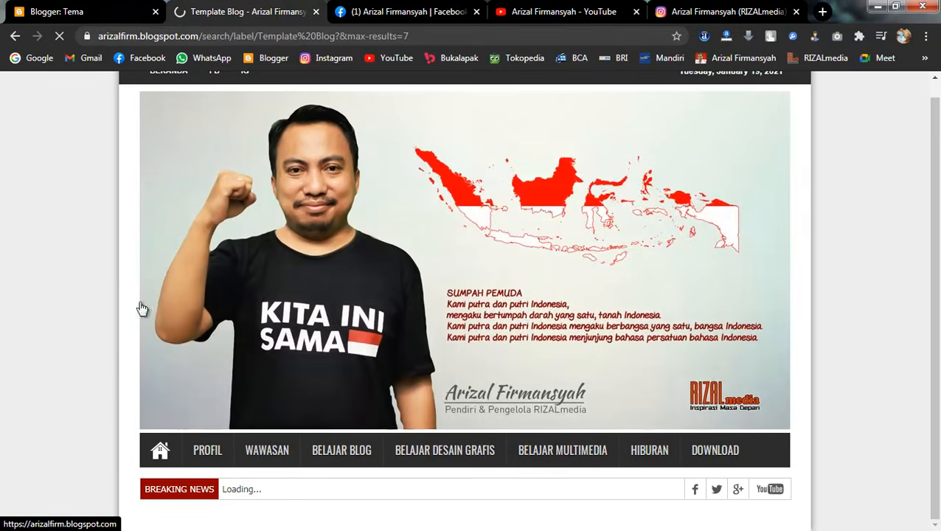
pyautogui.scroll(-6, 107, 316)
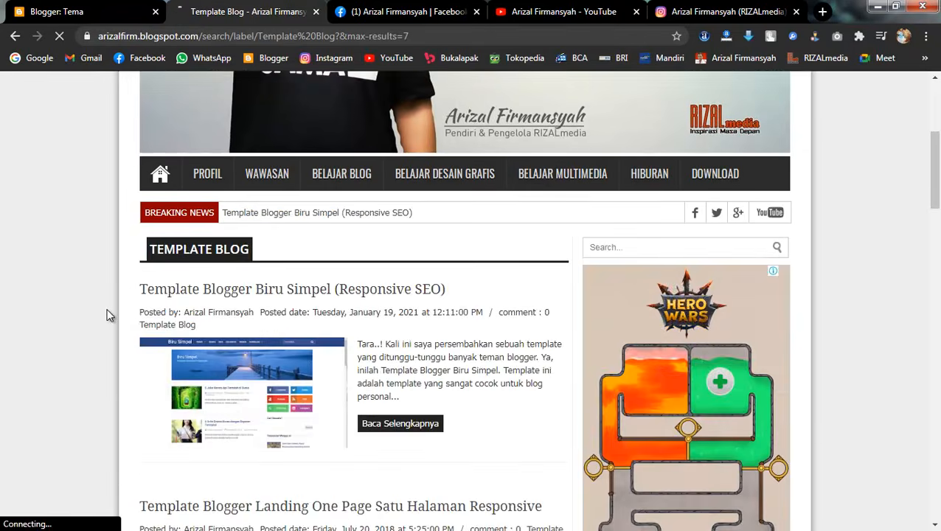
pyautogui.scroll(2, 107, 316)
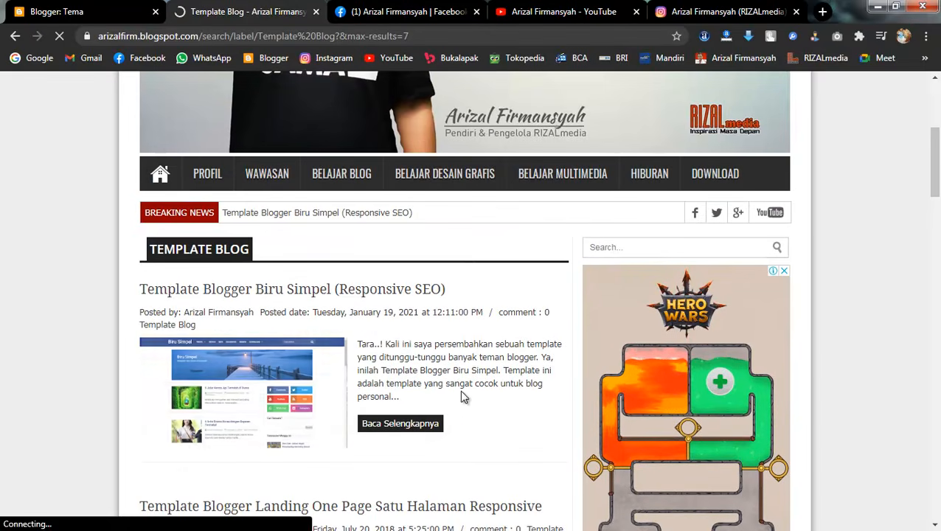
# - Open the Biru Simpel (Responsive SEO) article and scroll to its features and download links
pyautogui.click(405, 424)
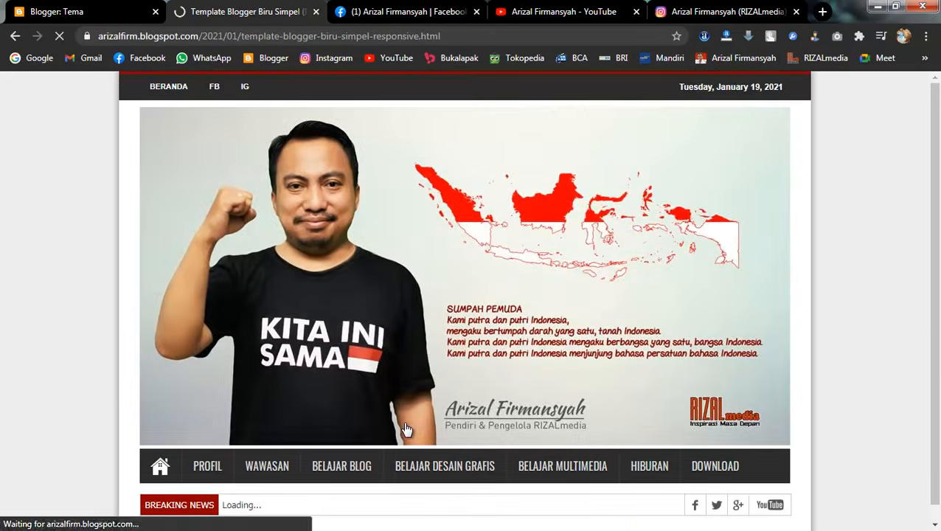
pyautogui.scroll(-1, 407, 426)
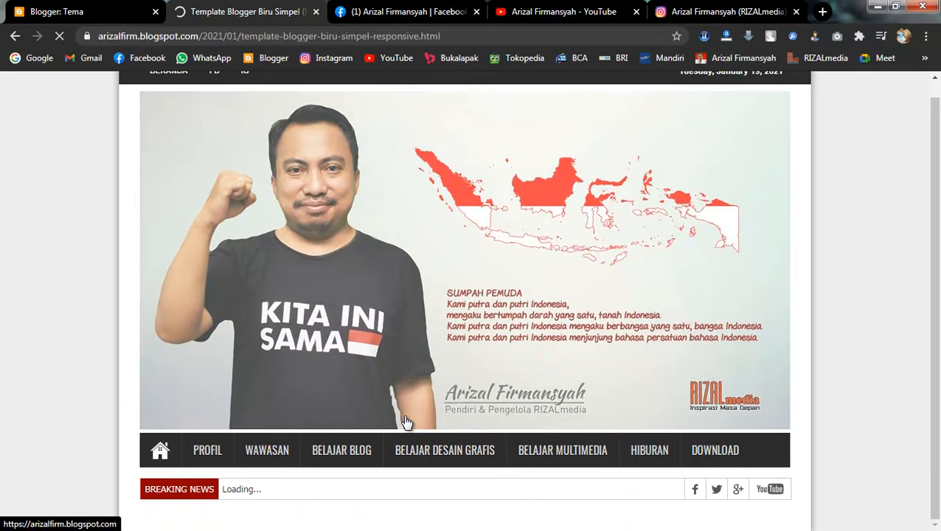
pyautogui.scroll(-4, 404, 424)
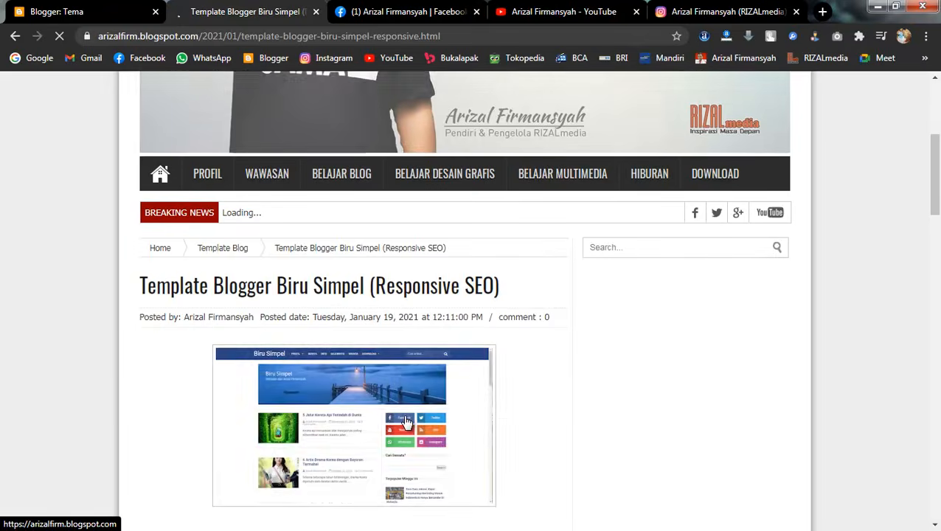
pyautogui.scroll(-2, 406, 417)
pyautogui.scroll(-2, 405, 416)
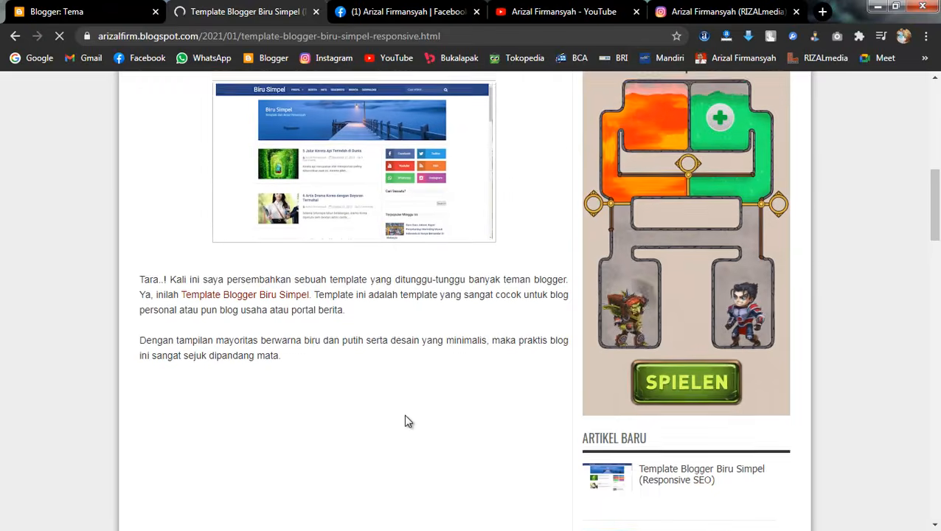
pyautogui.scroll(-4, 407, 420)
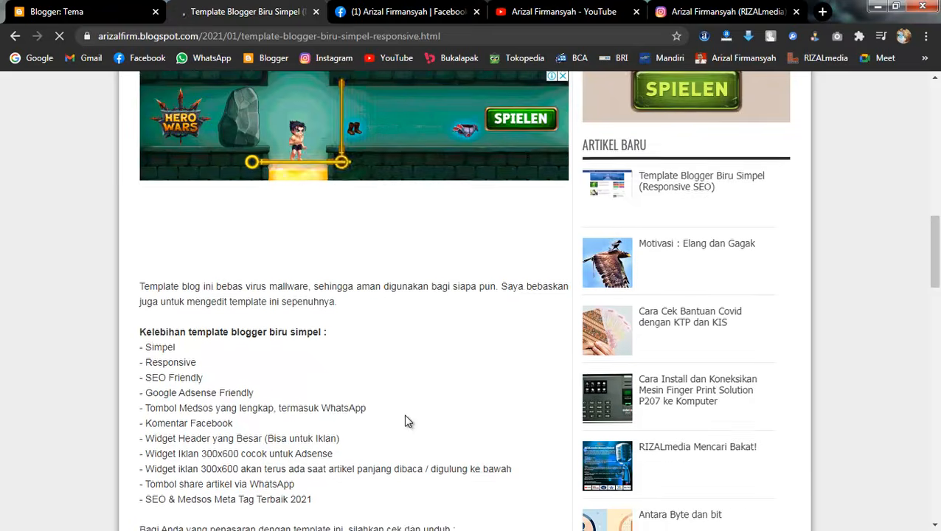
pyautogui.scroll(-3, 405, 421)
pyautogui.scroll(2, 405, 421)
pyautogui.scroll(-1, 408, 420)
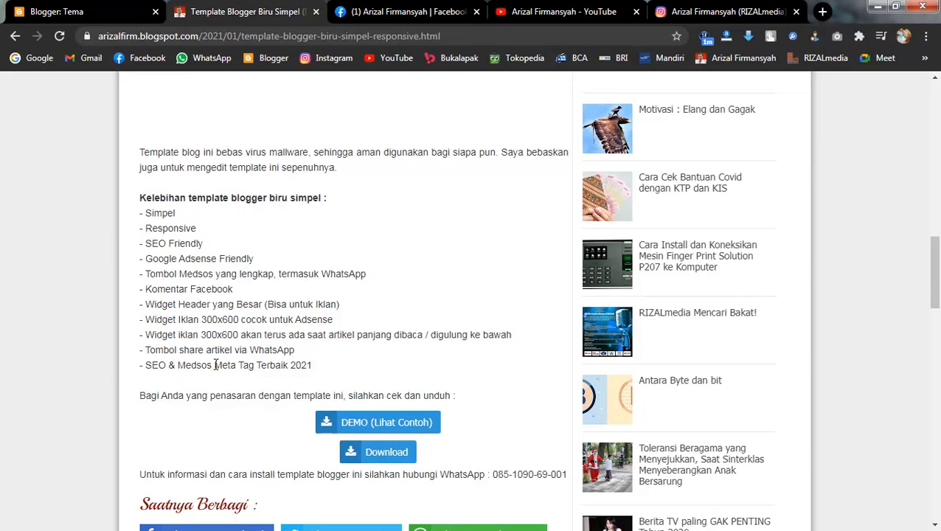
# - Open the Biru Simpel live demo and scroll its posts down to page 1 of 2 and the footer
pyautogui.click(379, 424)
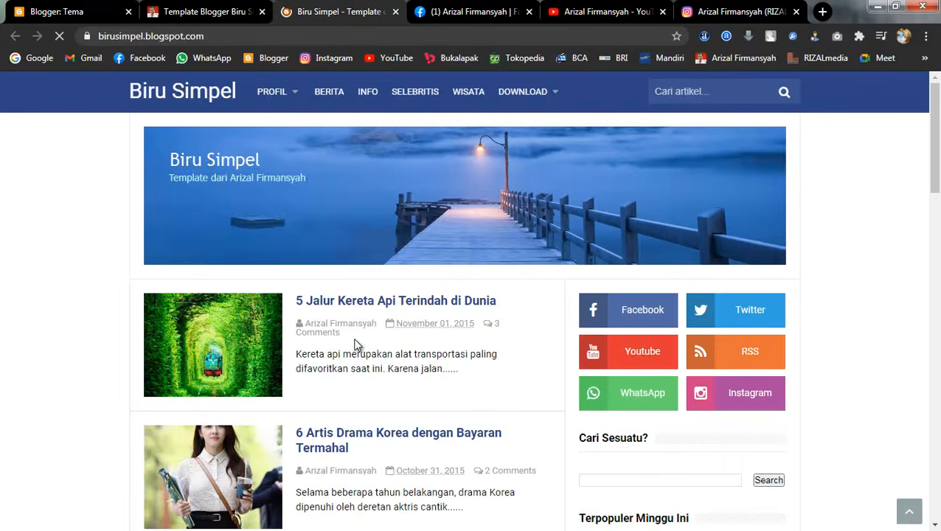
pyautogui.scroll(-4, 354, 344)
pyautogui.scroll(-15, 354, 344)
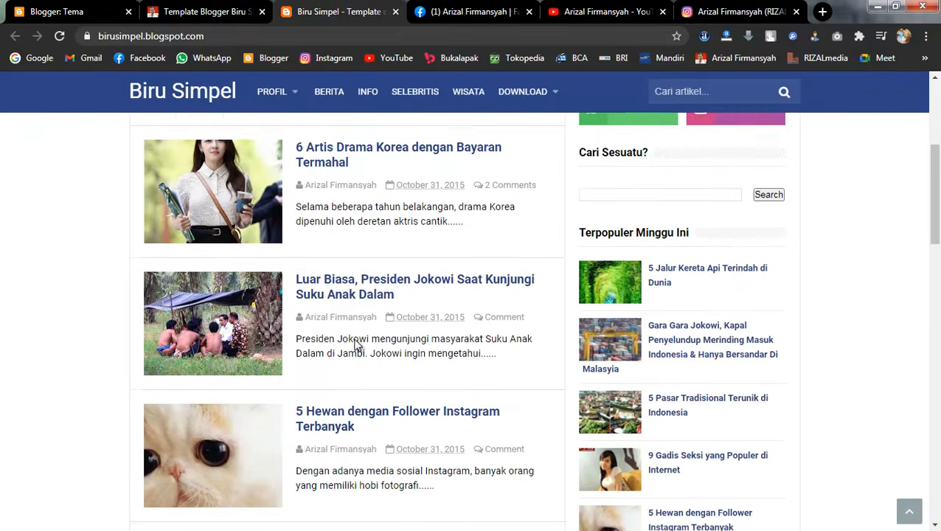
pyautogui.scroll(20, 354, 344)
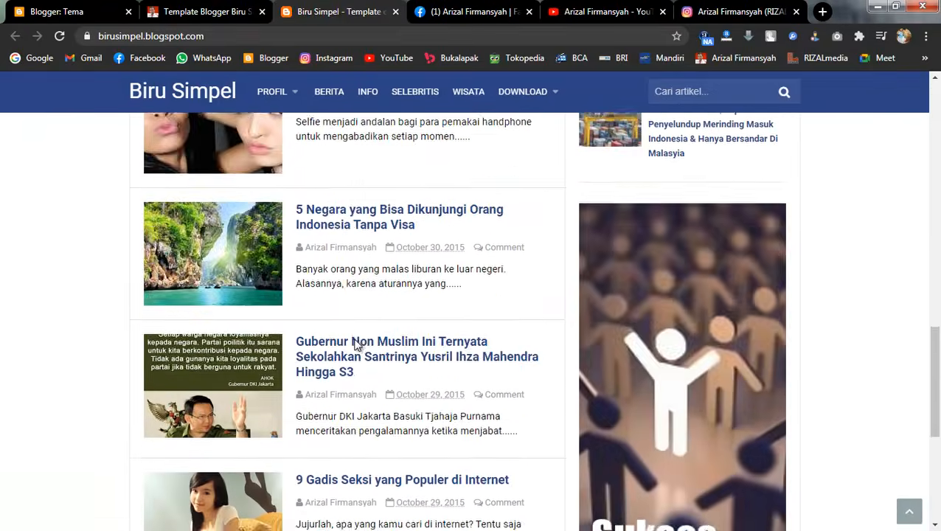
pyautogui.scroll(1, 356, 344)
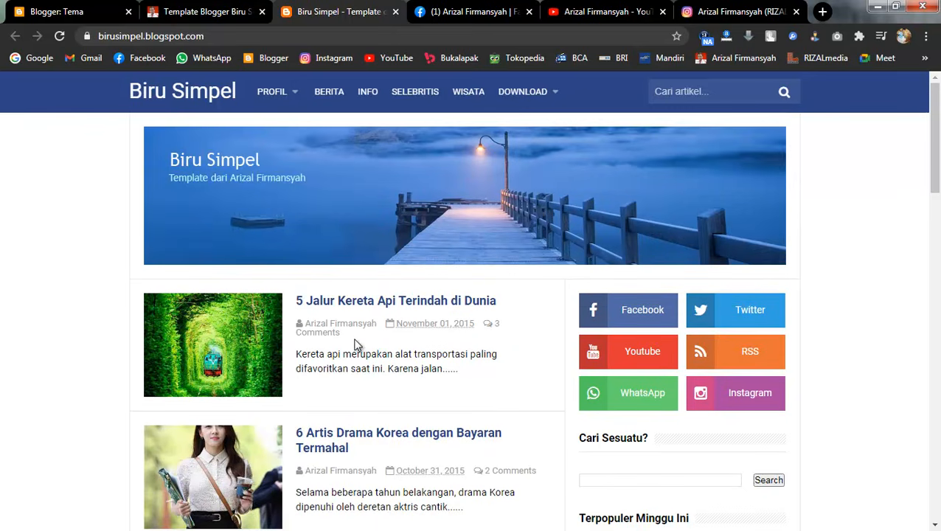
pyautogui.scroll(-4, 355, 344)
pyautogui.scroll(4, 355, 344)
pyautogui.scroll(-6, 354, 344)
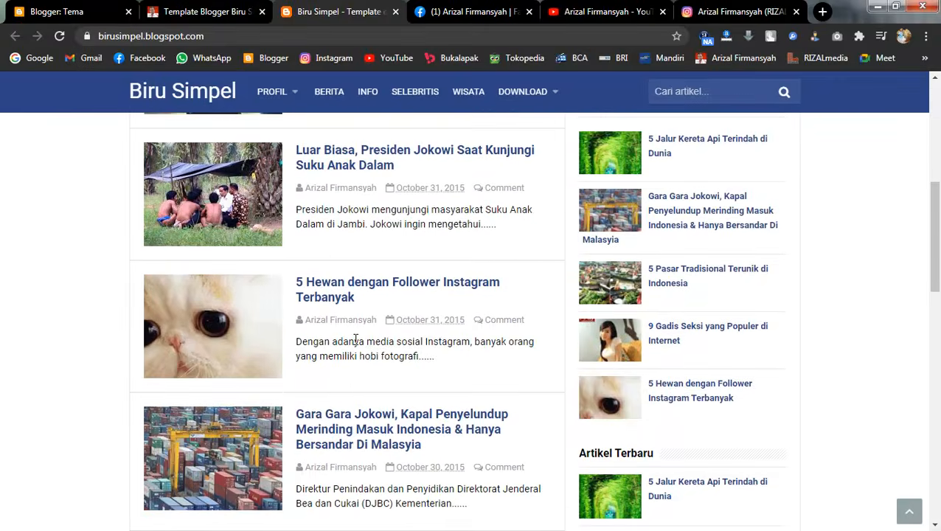
pyautogui.scroll(-13, 355, 340)
pyautogui.scroll(4, 355, 339)
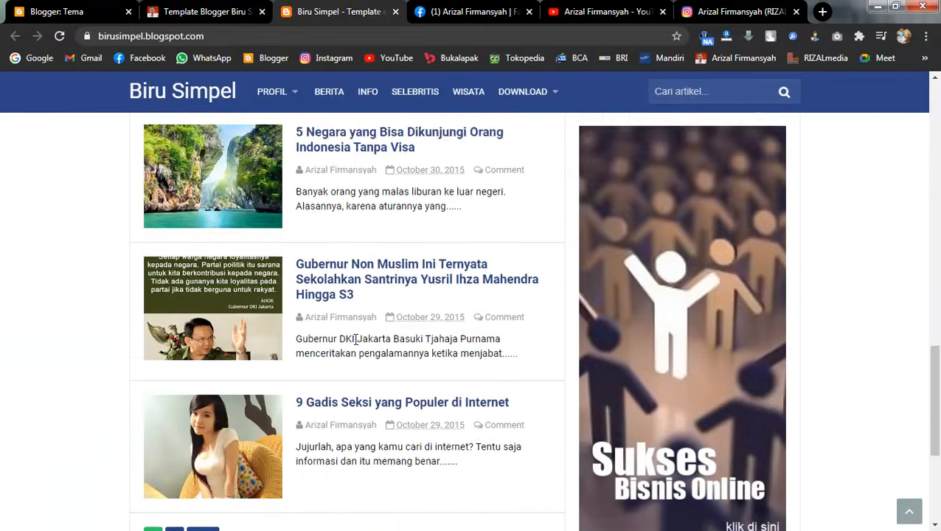
pyautogui.scroll(15, 355, 339)
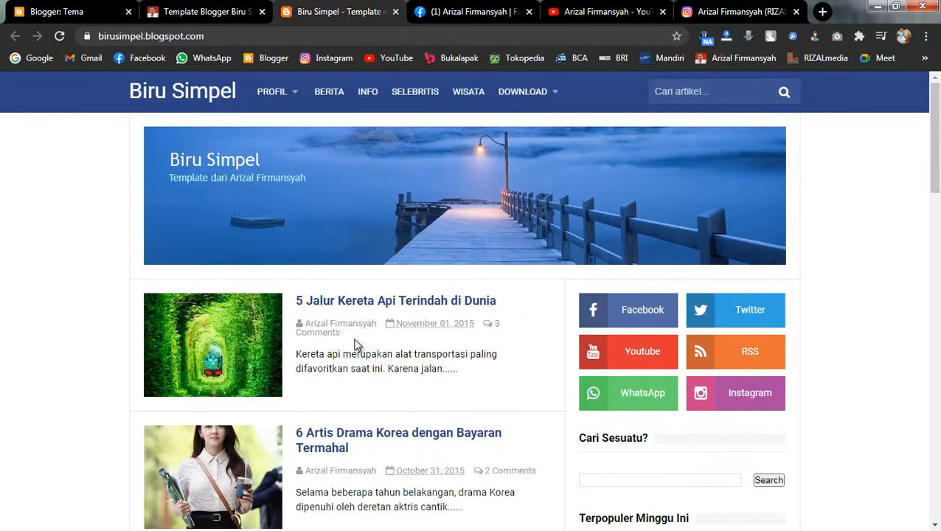
pyautogui.scroll(-2, 355, 354)
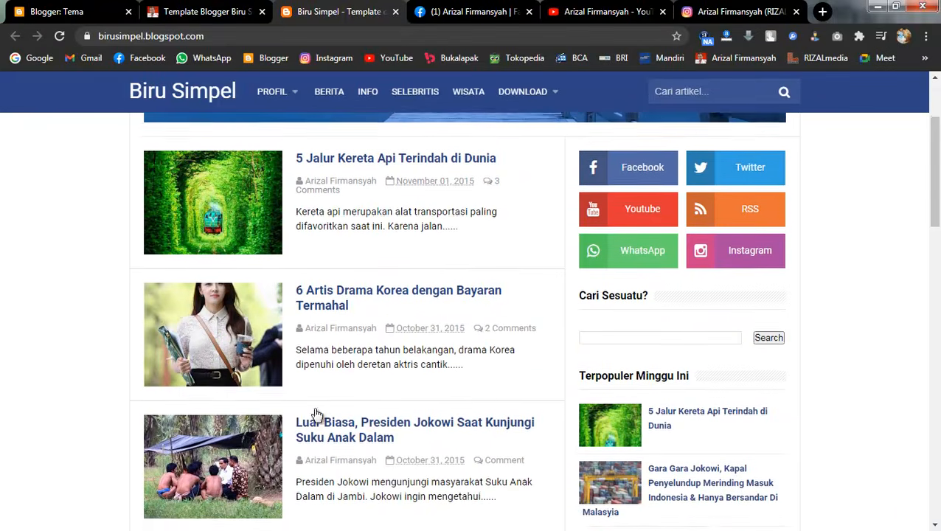
pyautogui.scroll(-7, 315, 413)
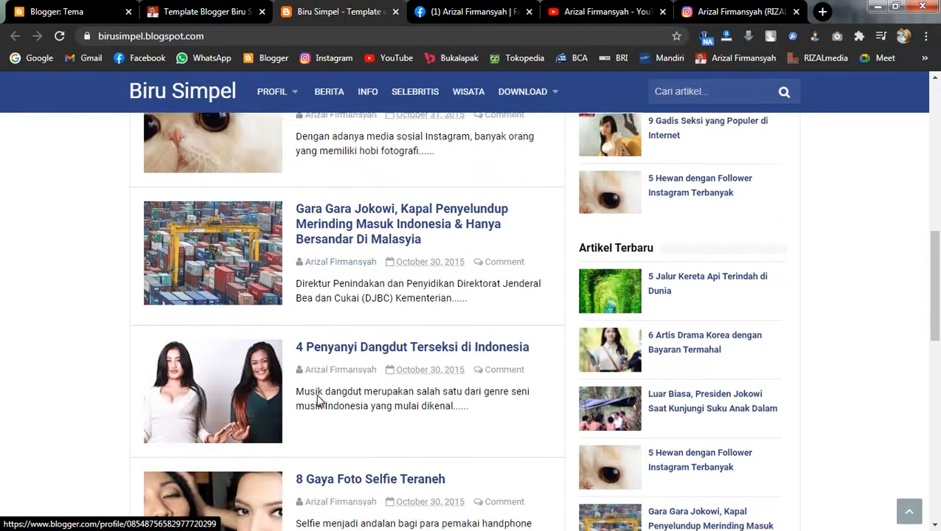
pyautogui.scroll(-6, 319, 400)
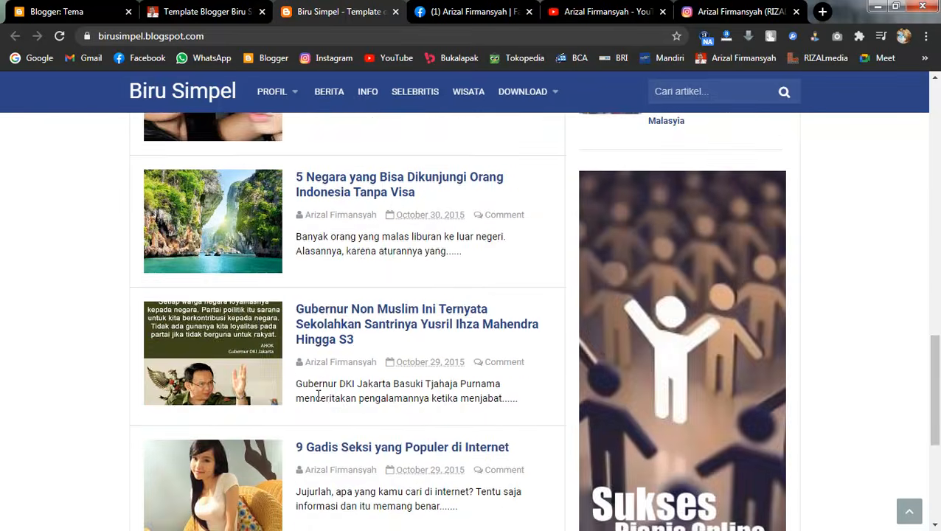
pyautogui.scroll(-4, 318, 395)
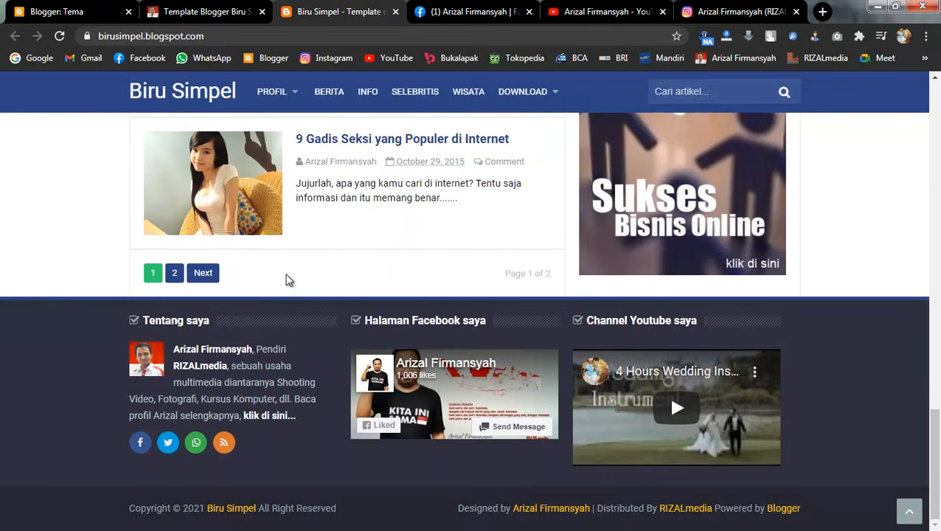
pyautogui.scroll(3, 286, 283)
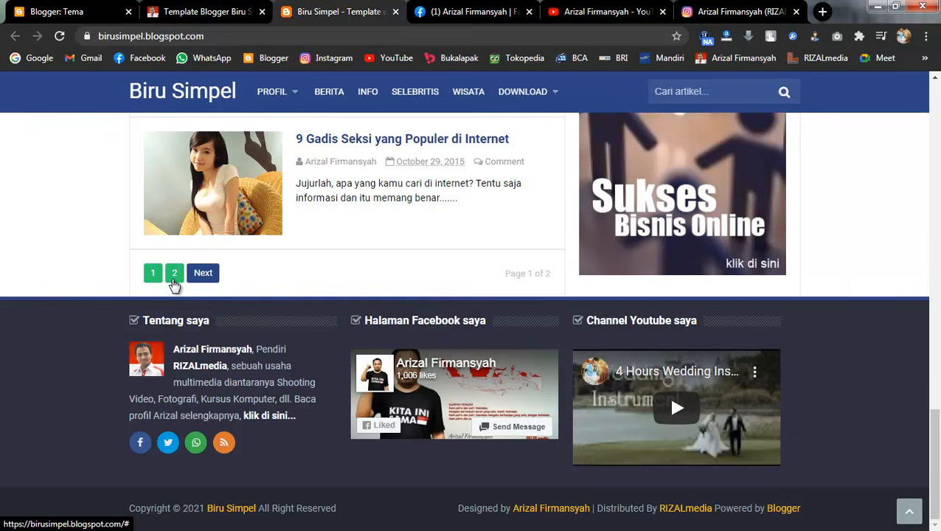
pyautogui.click(174, 274)
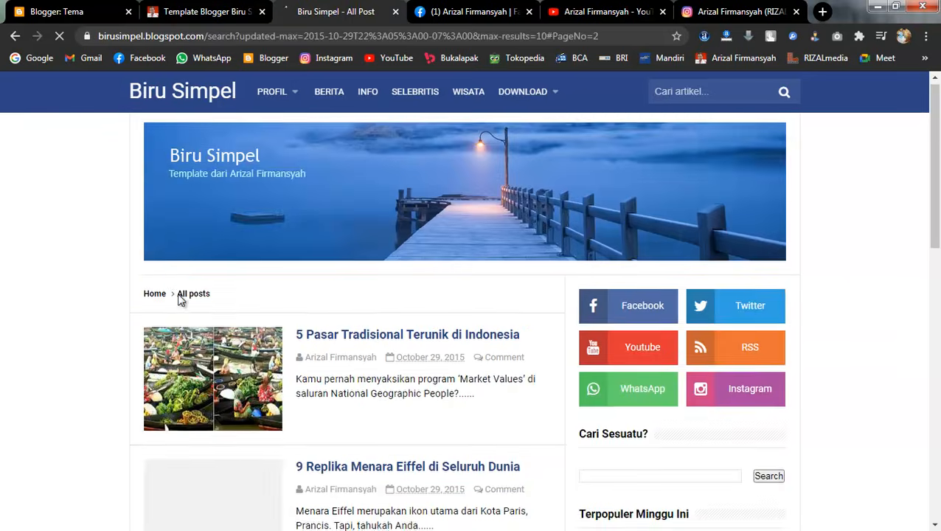
pyautogui.scroll(-15, 179, 298)
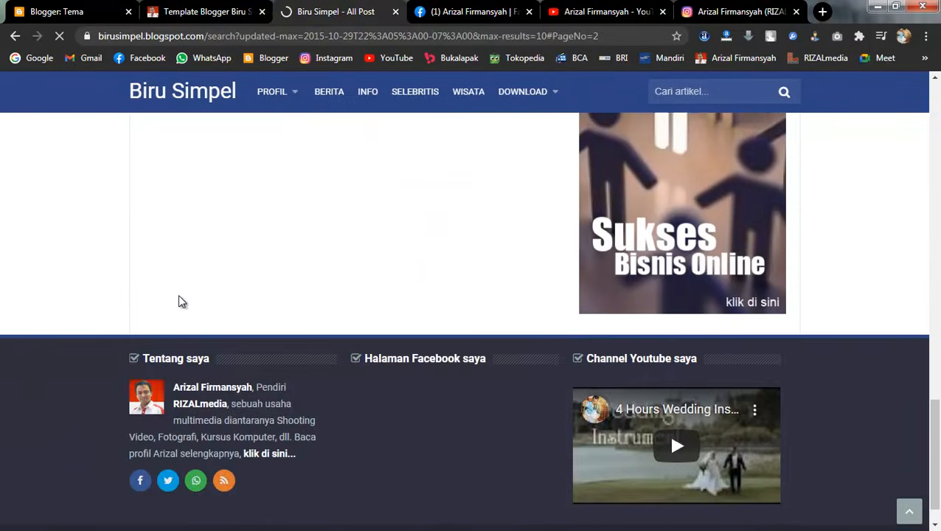
pyautogui.scroll(3, 178, 298)
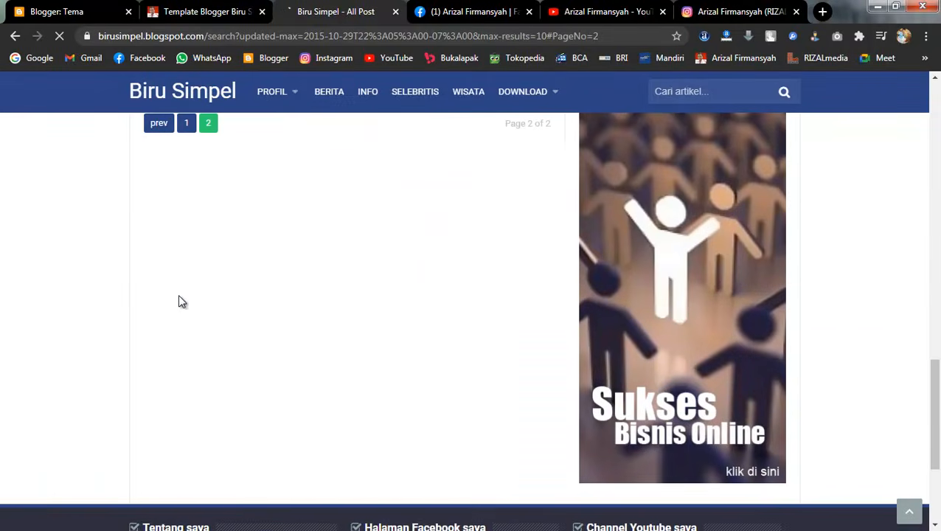
pyautogui.click(187, 125)
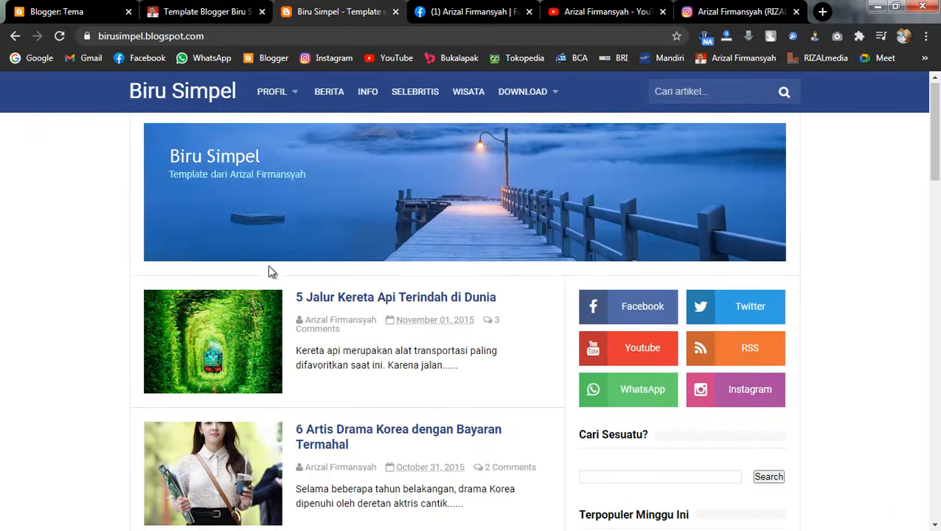
# - Read '5 Jalur Kereta Api Terindah di Dunia' down to its Facebook and Google comments
pyautogui.click(344, 300)
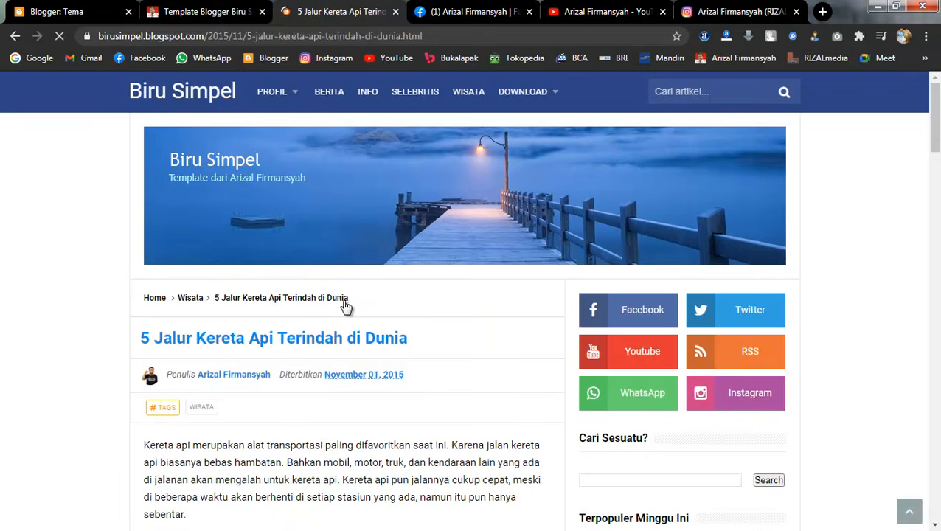
pyautogui.scroll(-10, 345, 307)
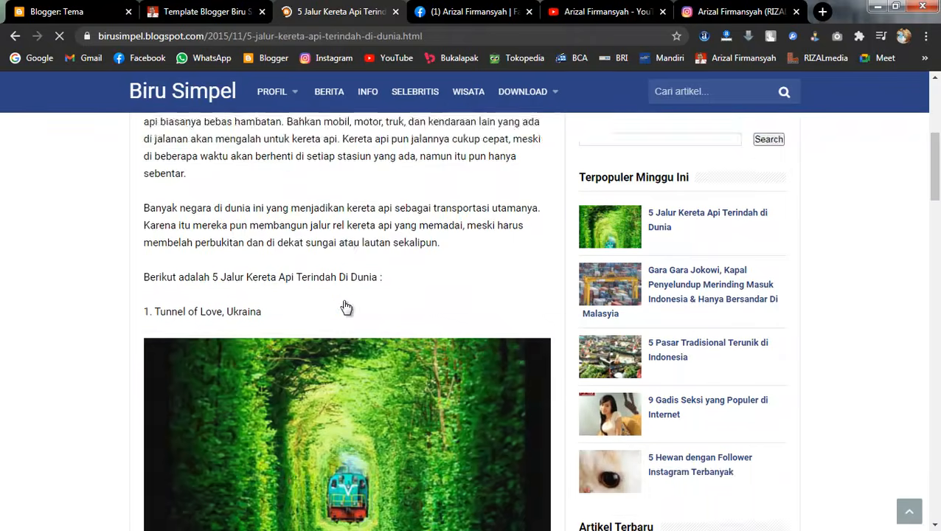
pyautogui.scroll(-9, 345, 307)
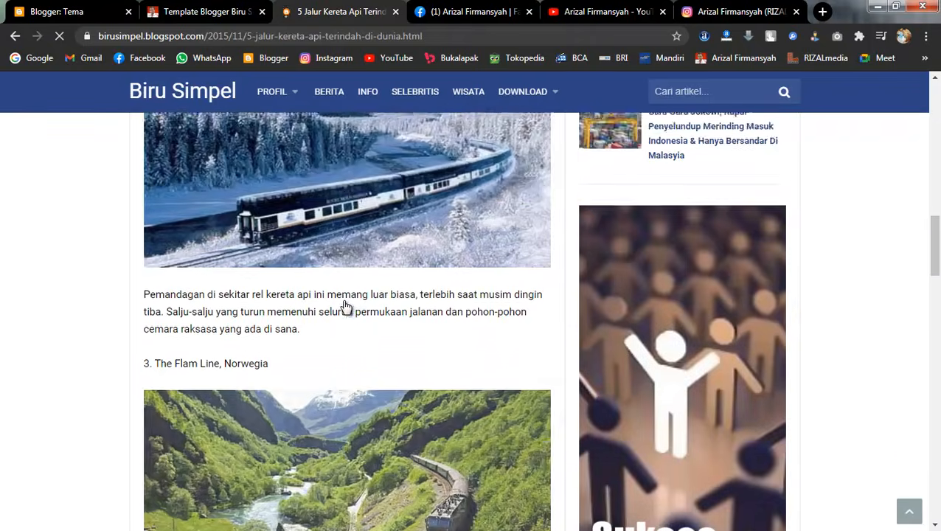
pyautogui.scroll(-2, 345, 306)
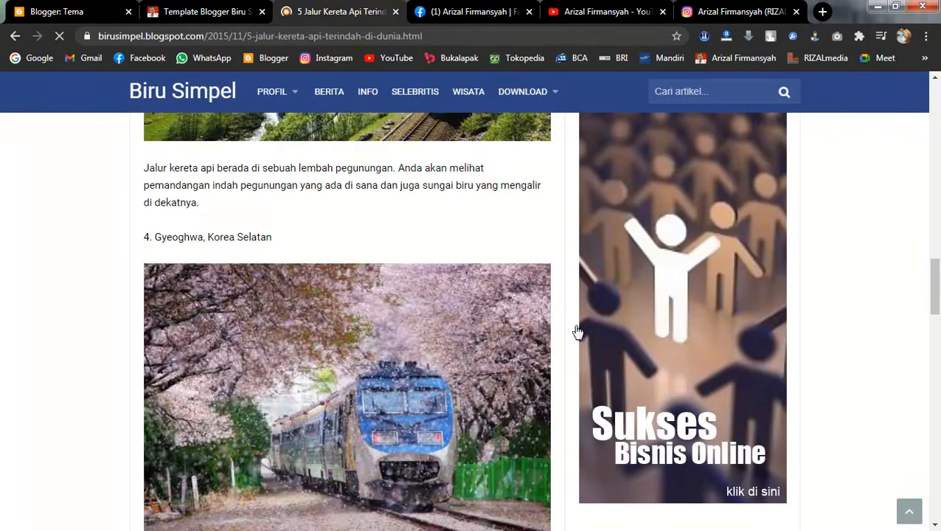
pyautogui.scroll(-7, 482, 317)
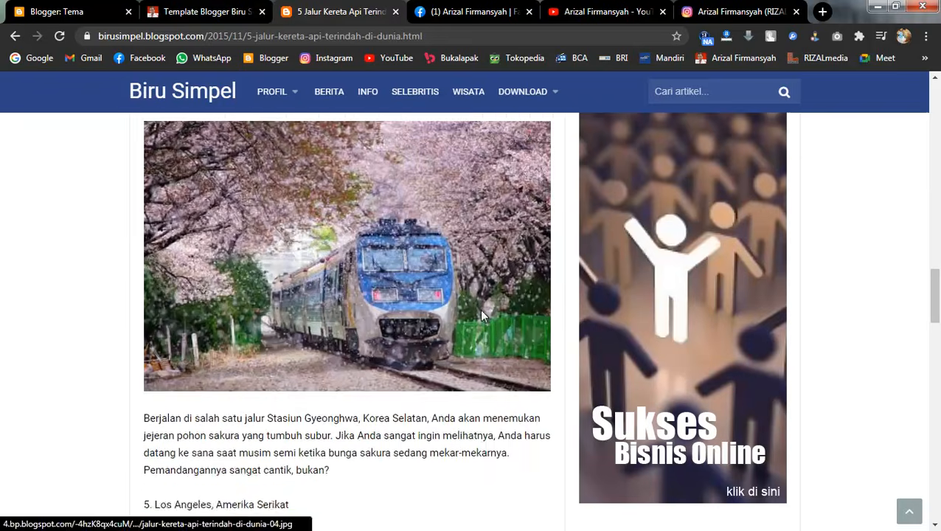
pyautogui.scroll(-9, 483, 317)
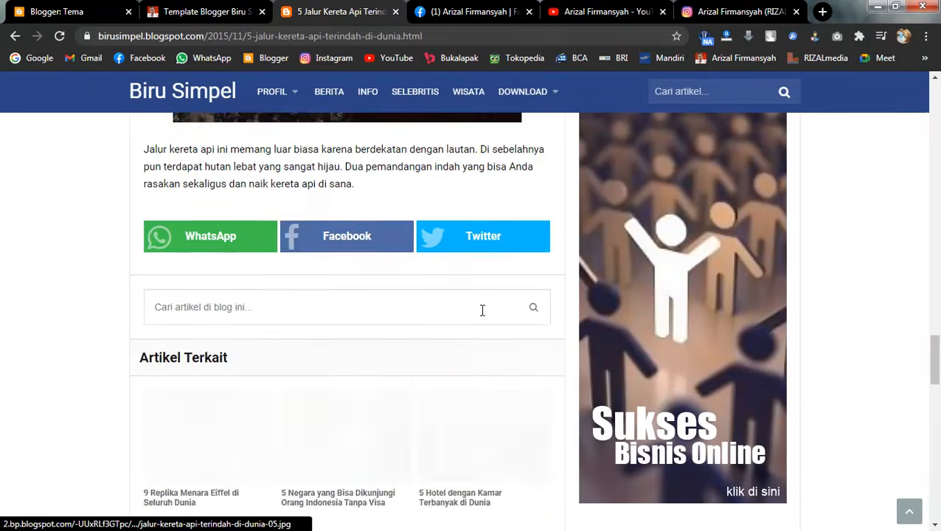
pyautogui.scroll(-6, 483, 316)
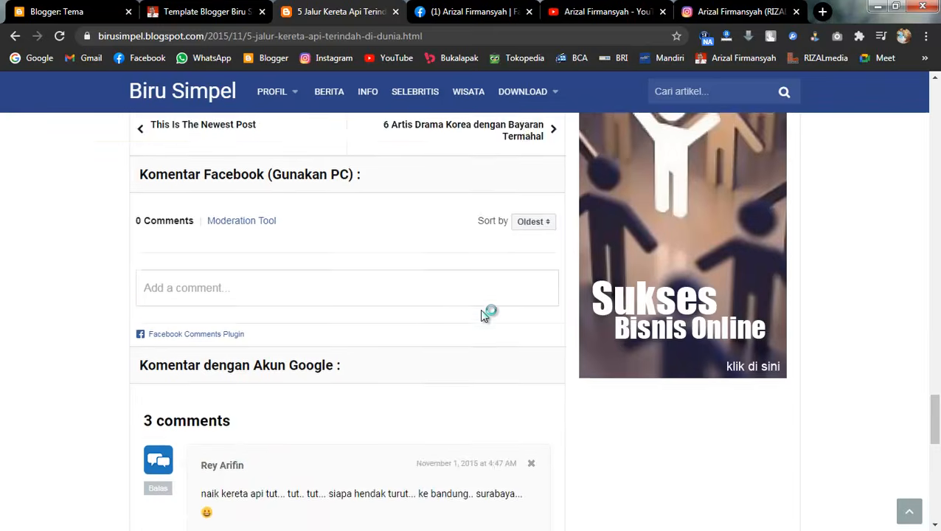
pyautogui.scroll(-5, 482, 315)
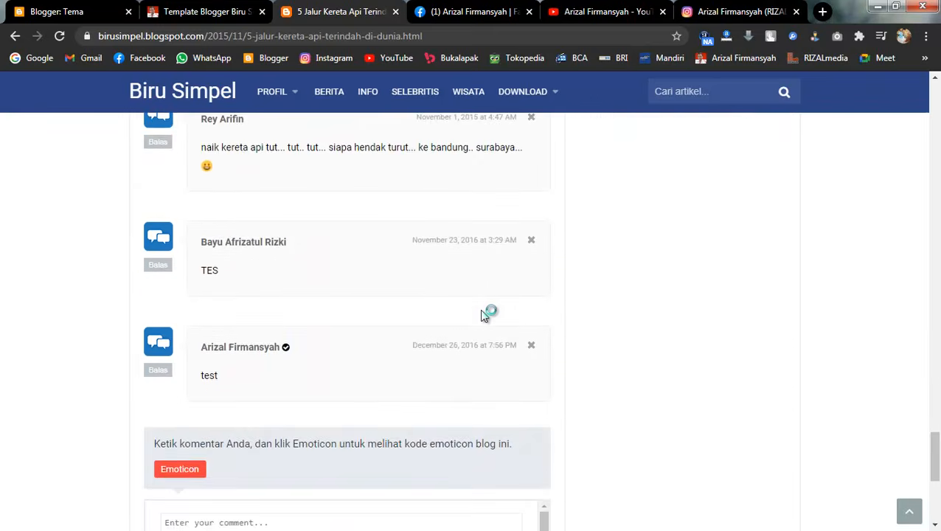
pyautogui.scroll(-2, 483, 316)
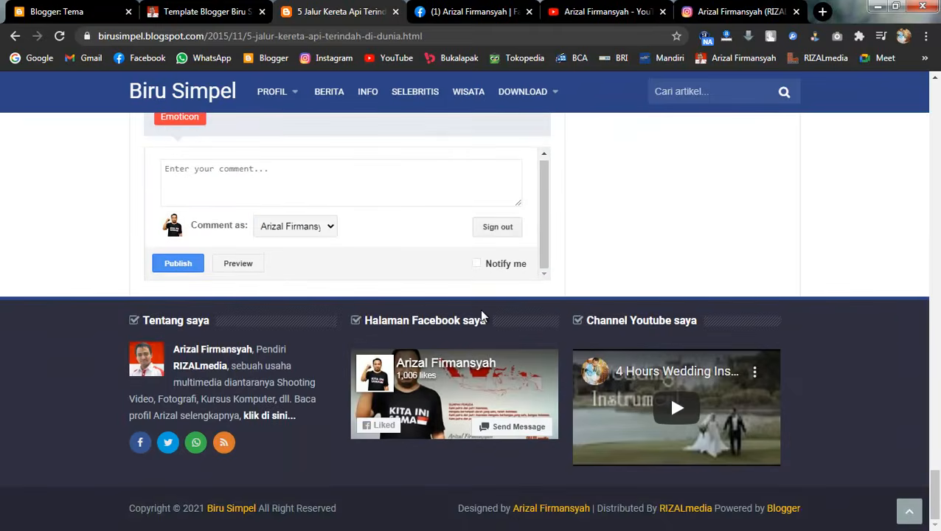
pyautogui.scroll(13, 524, 308)
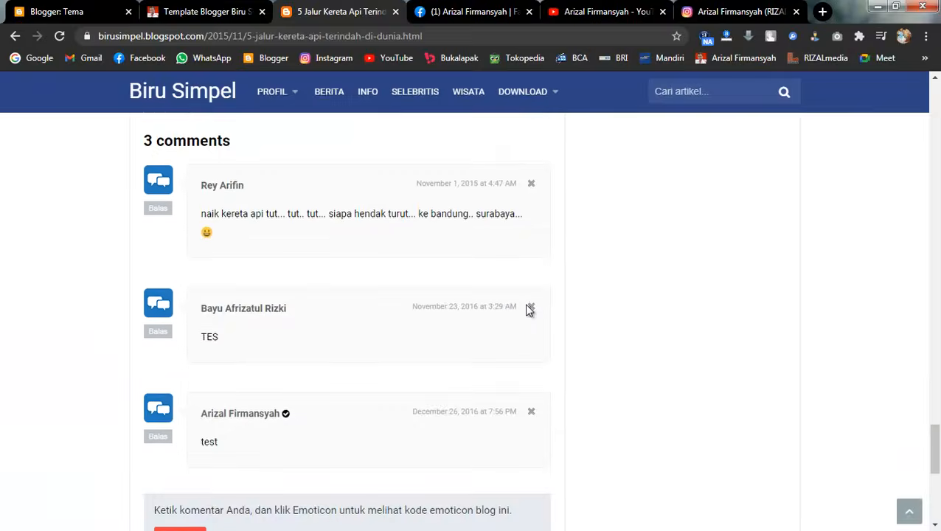
pyautogui.scroll(16, 526, 309)
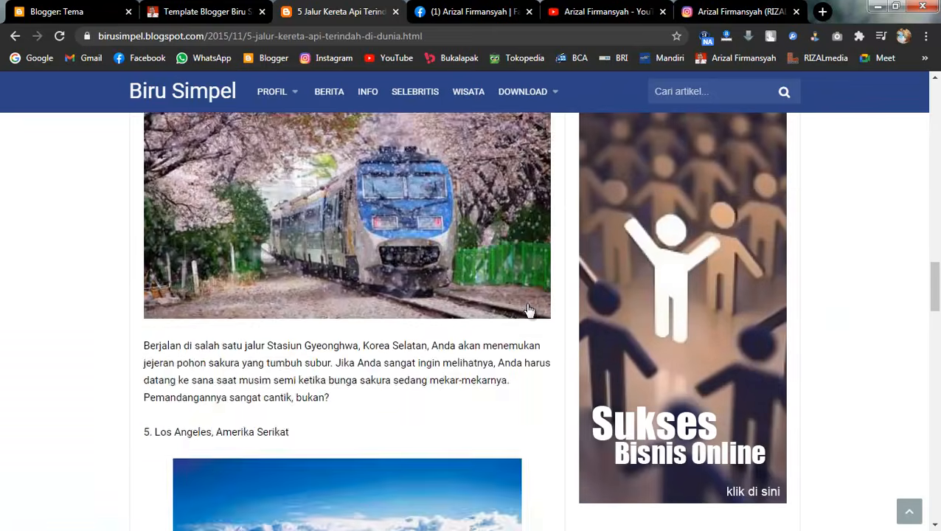
pyautogui.scroll(-12, 526, 309)
pyautogui.scroll(1, 527, 309)
pyautogui.scroll(-3, 527, 309)
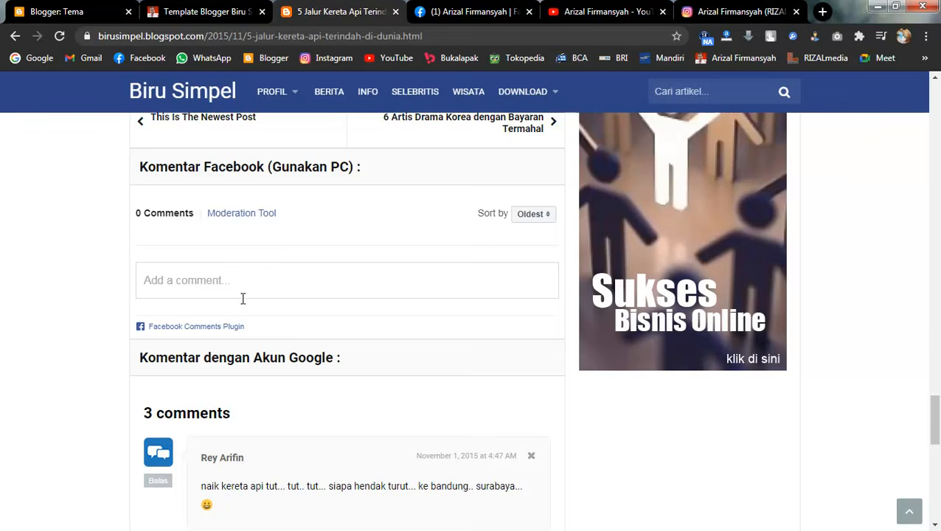
pyautogui.scroll(-4, 242, 299)
pyautogui.scroll(2, 243, 303)
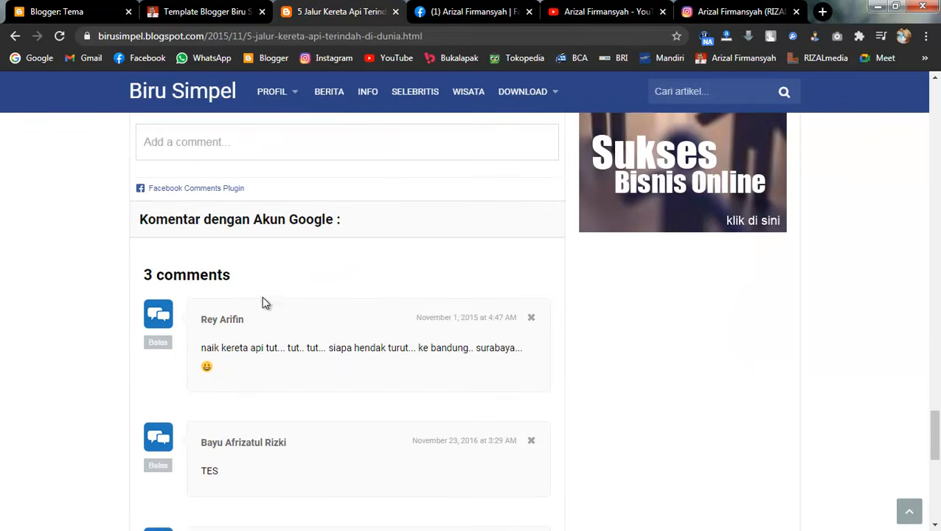
pyautogui.scroll(7, 230, 310)
pyautogui.scroll(-2, 230, 305)
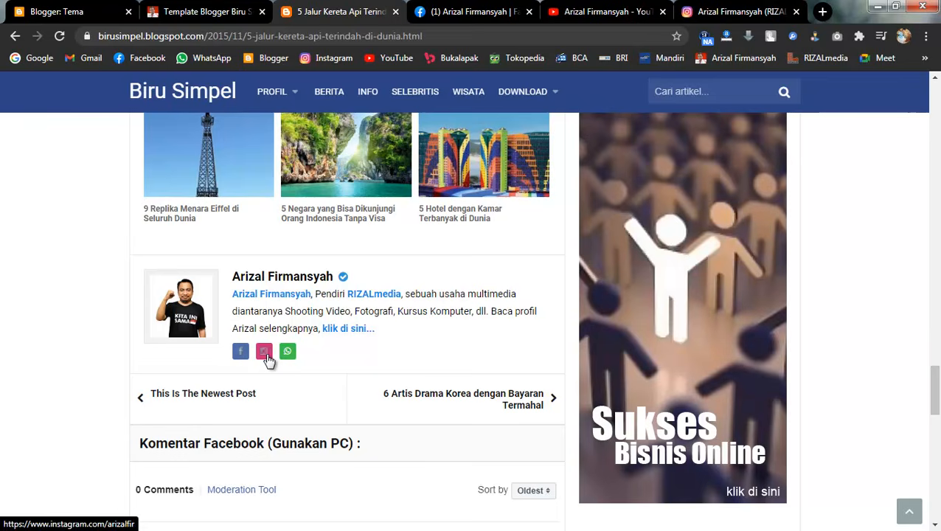
pyautogui.scroll(10, 535, 365)
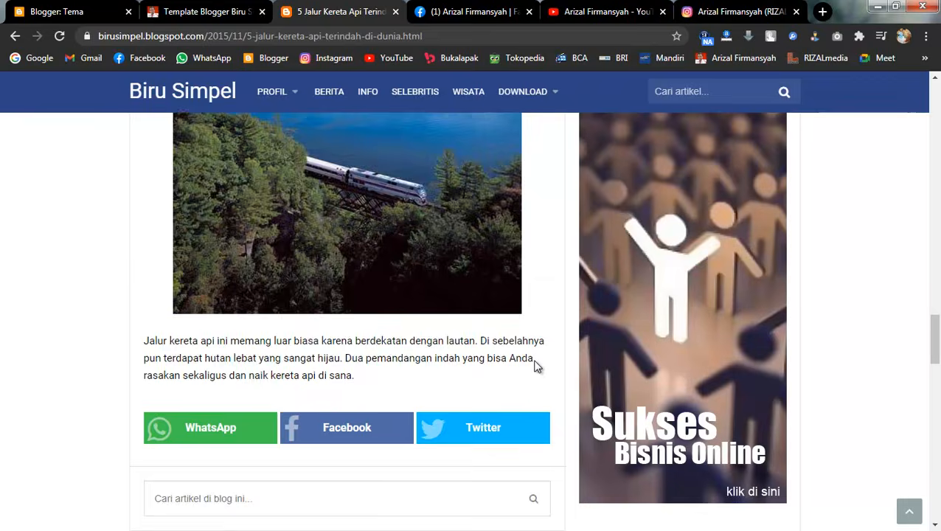
pyautogui.scroll(15, 533, 362)
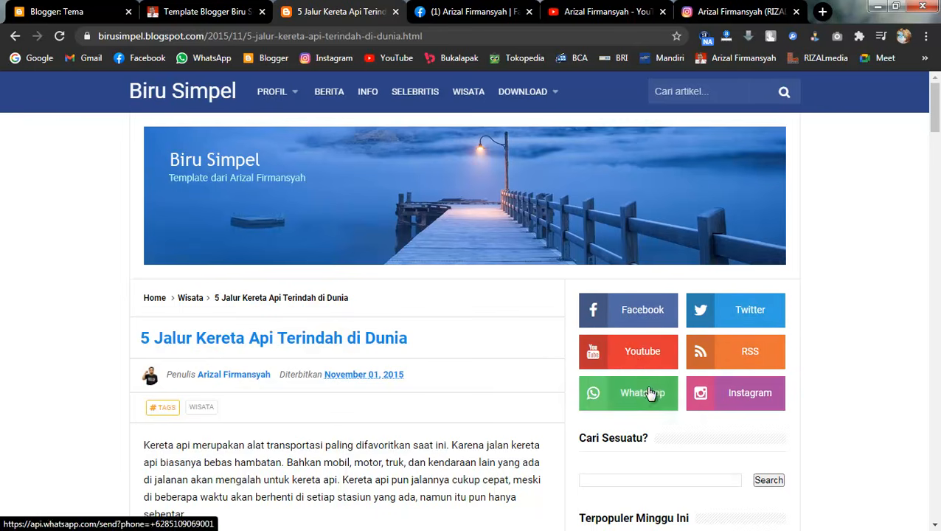
pyautogui.scroll(-4, 530, 397)
pyautogui.scroll(2, 528, 397)
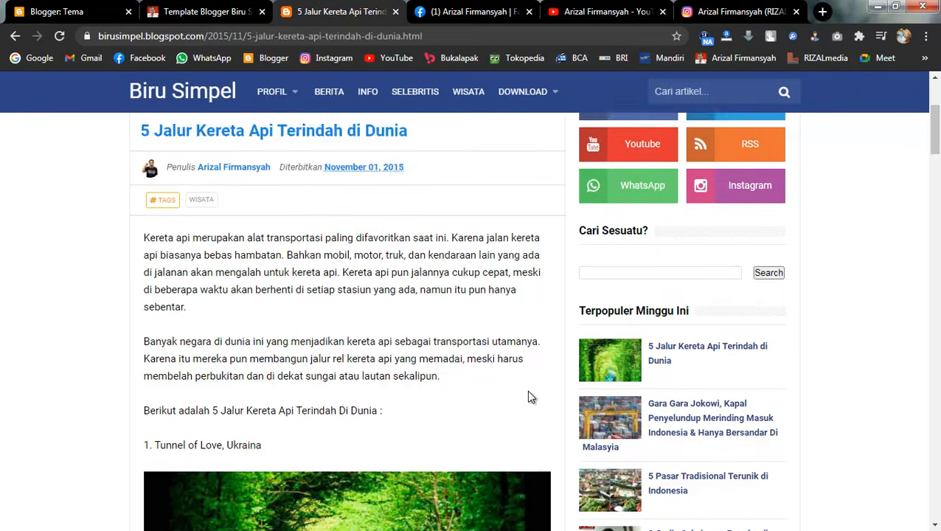
pyautogui.scroll(2, 528, 393)
pyautogui.scroll(-20, 526, 389)
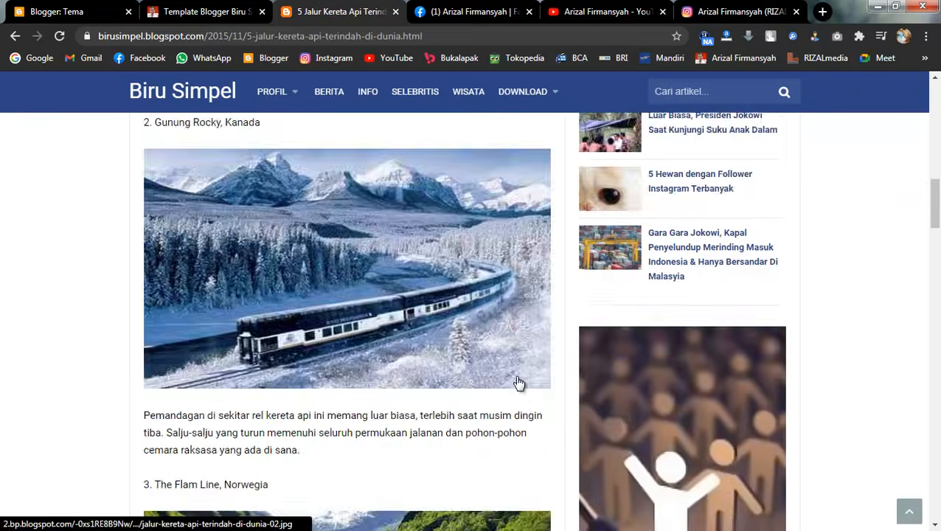
pyautogui.scroll(-20, 519, 382)
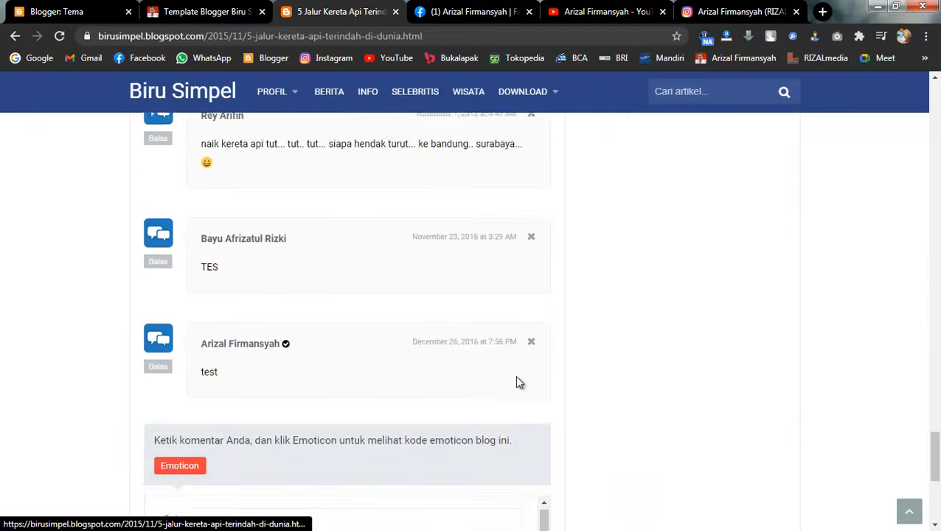
pyautogui.scroll(-1, 516, 377)
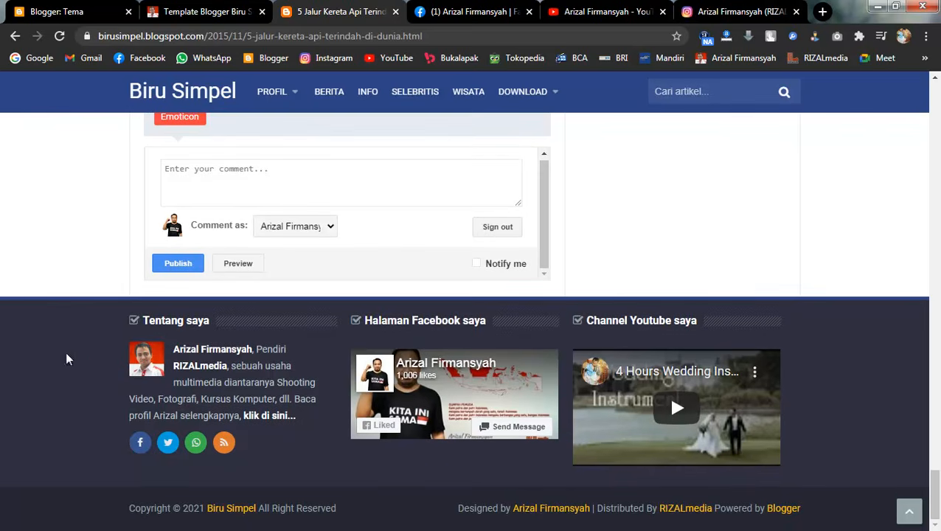
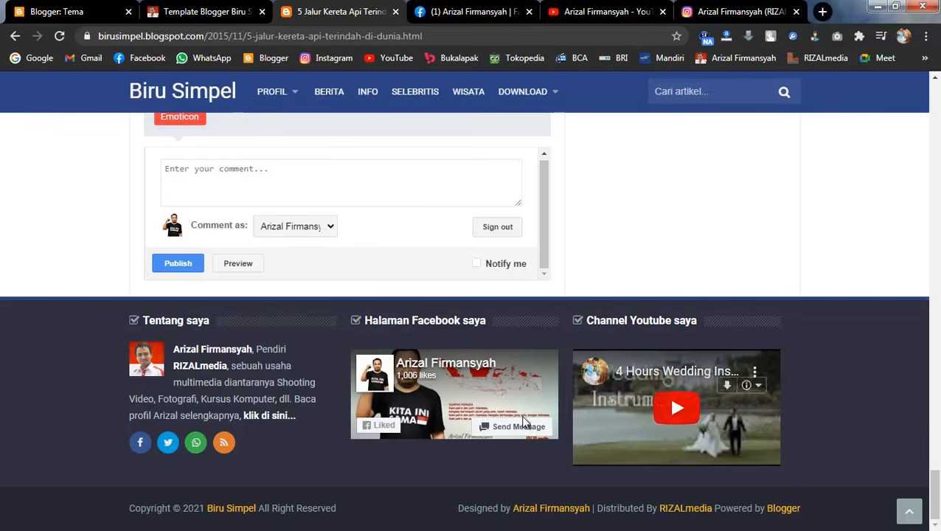
# - Reload the train-routes article, then go to the Biru Simpel demo blog's homepage
pyautogui.moveTo(930, 504); pyautogui.dragTo(938, 288)
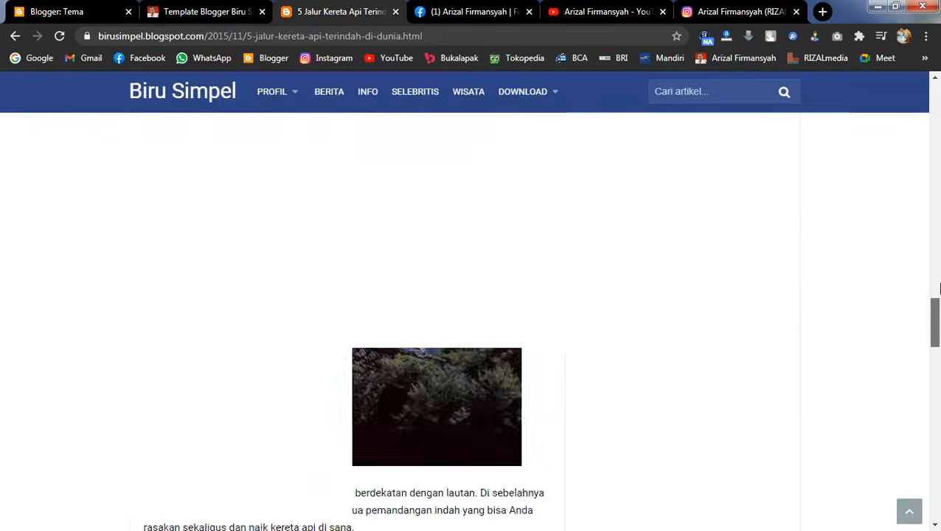
pyautogui.press('F5')
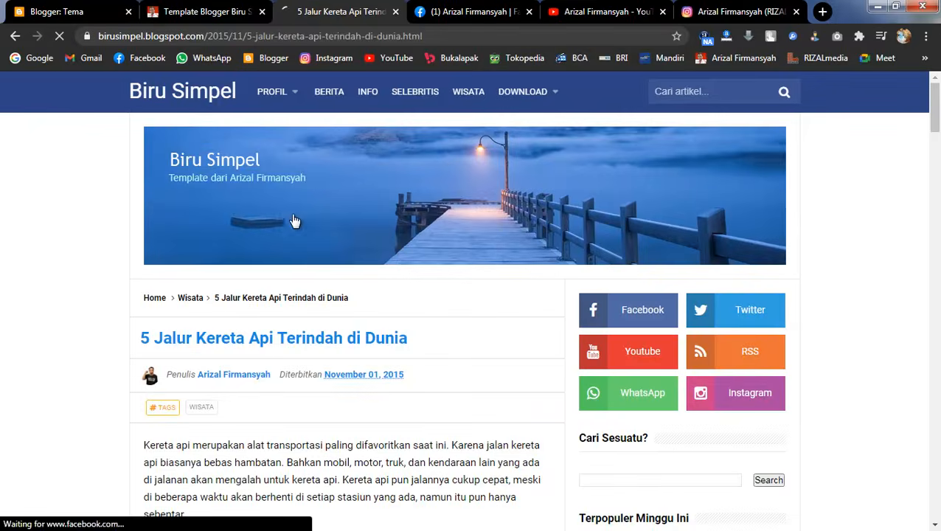
pyautogui.click(293, 221)
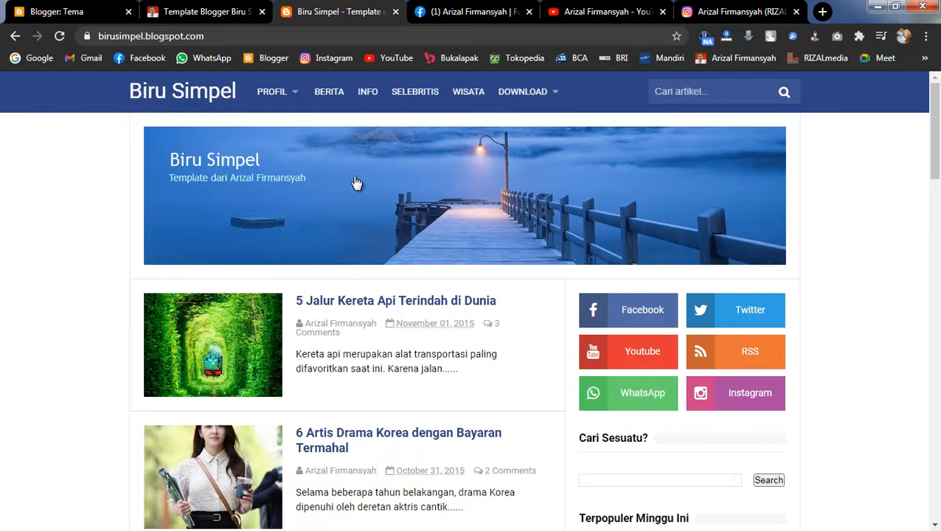
# - Download Template Blogger Biru Simpel.rar from Google Drive and show it in its folder
pyautogui.click(216, 15)
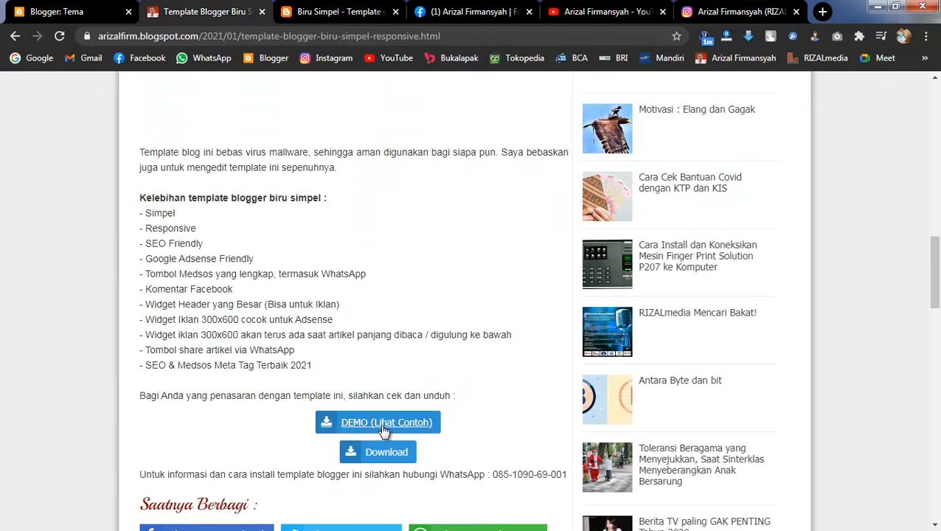
pyautogui.click(379, 453)
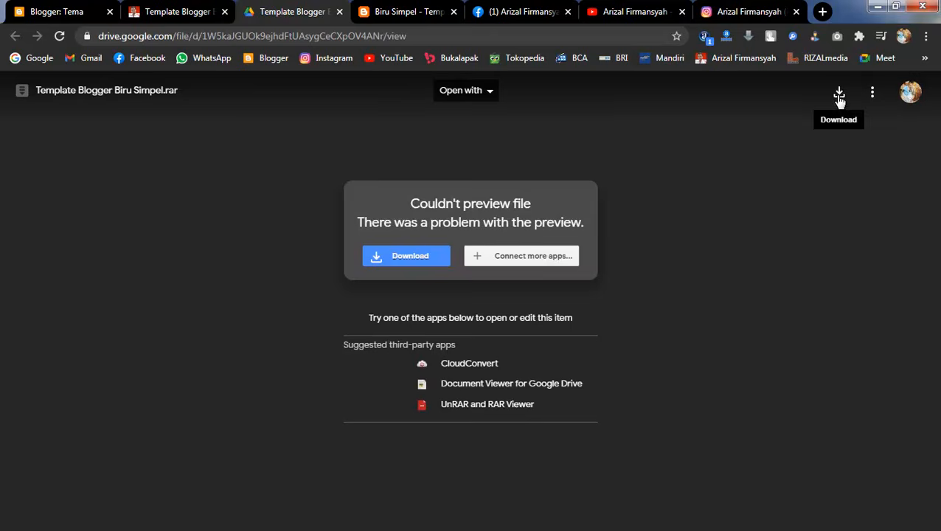
pyautogui.click(395, 258)
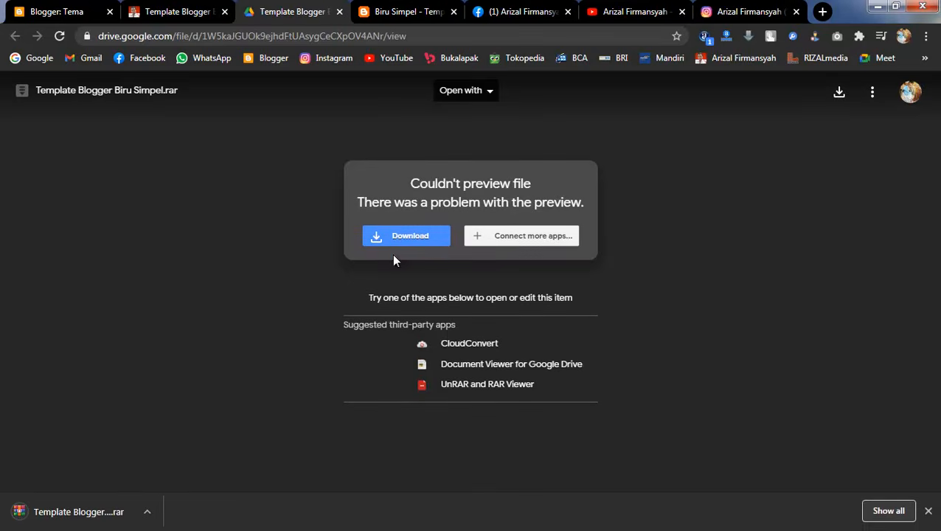
pyautogui.click(147, 511)
pyautogui.click(171, 465)
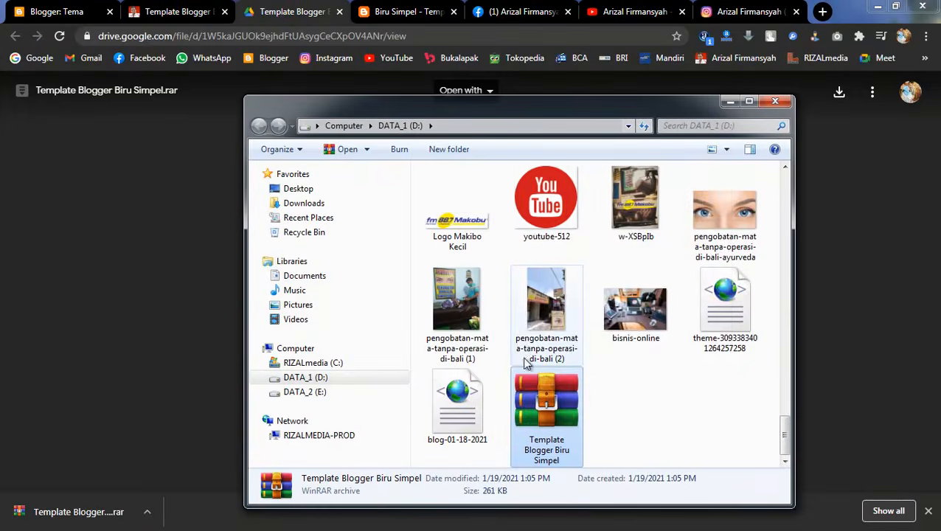
# - Extract the archive into a Template Blogger Biru Simpel folder and open that folder
pyautogui.rightClick(521, 407)
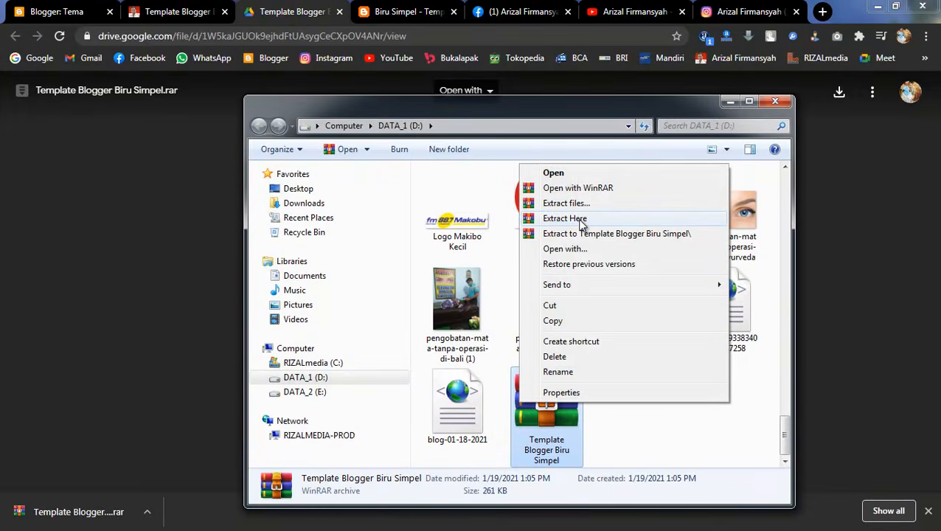
pyautogui.click(582, 221)
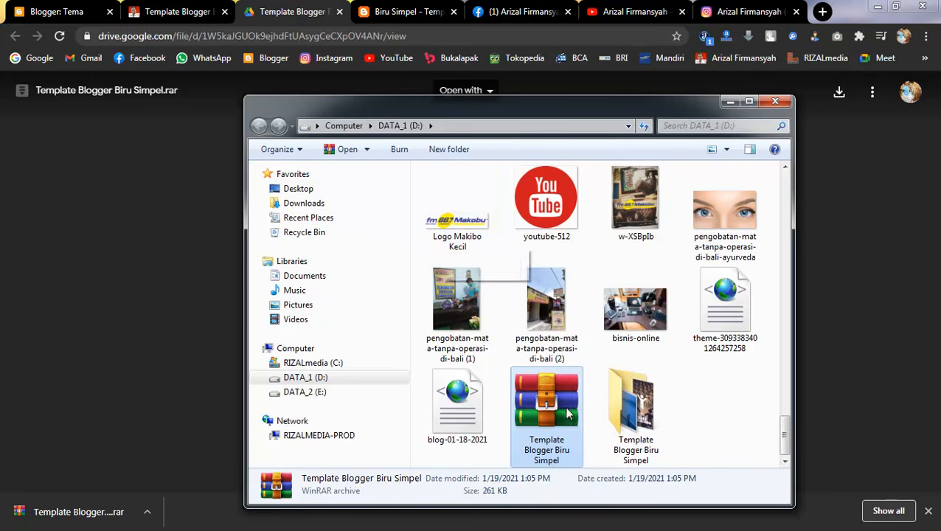
pyautogui.click(638, 404)
pyautogui.doubleClick(638, 405)
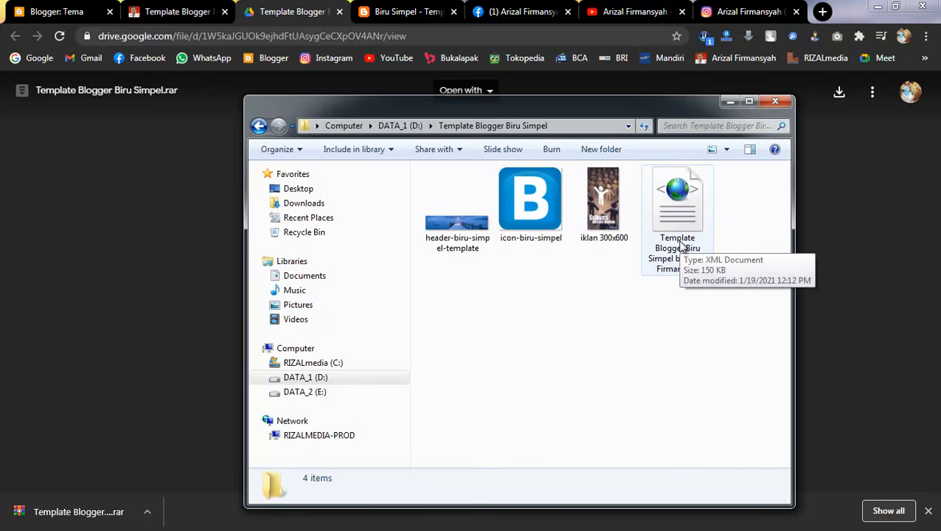
pyautogui.click(85, 10)
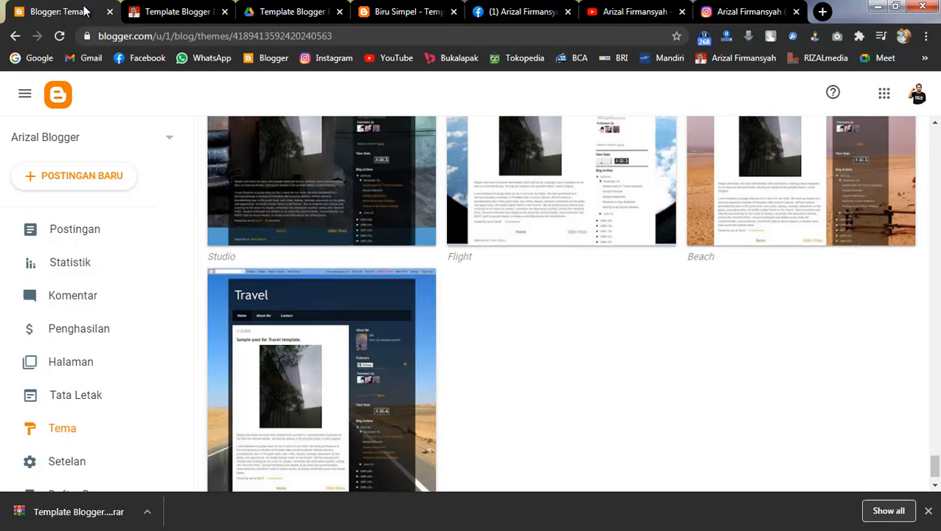
# - Restore the blog theme by uploading the XML file from D:\Template Blogger Biru Simpel
pyautogui.click(339, 13)
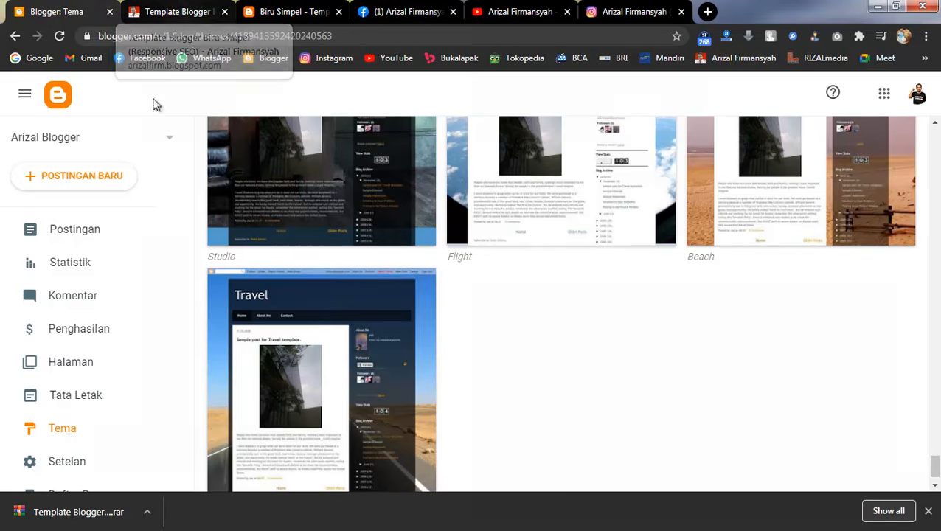
pyautogui.click(94, 432)
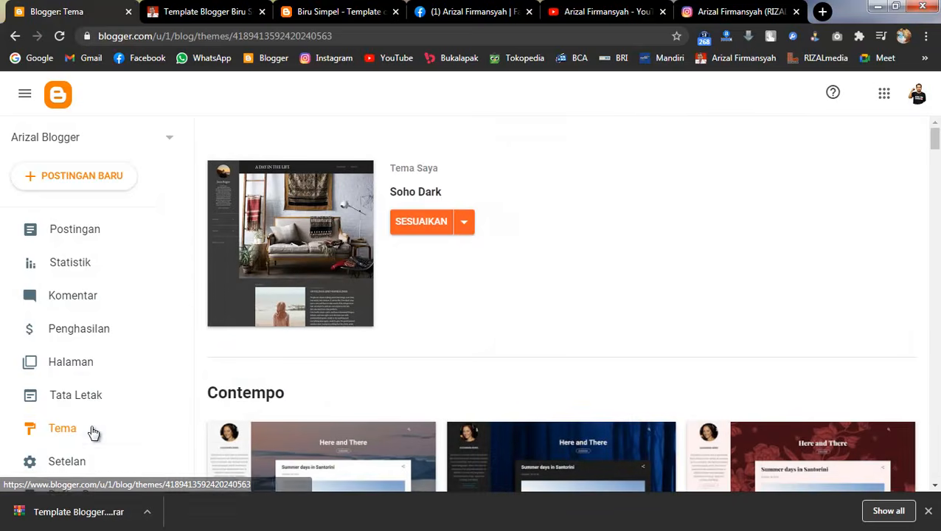
pyautogui.click(465, 224)
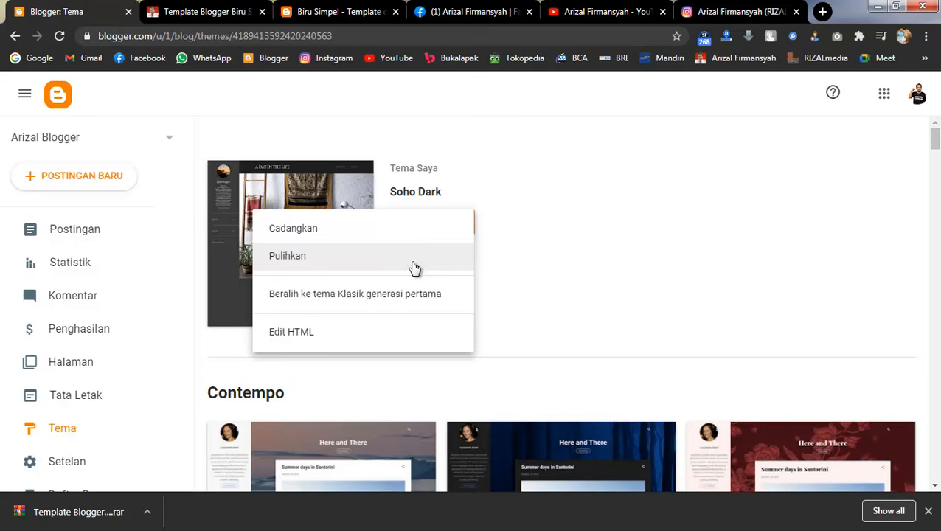
pyautogui.click(414, 266)
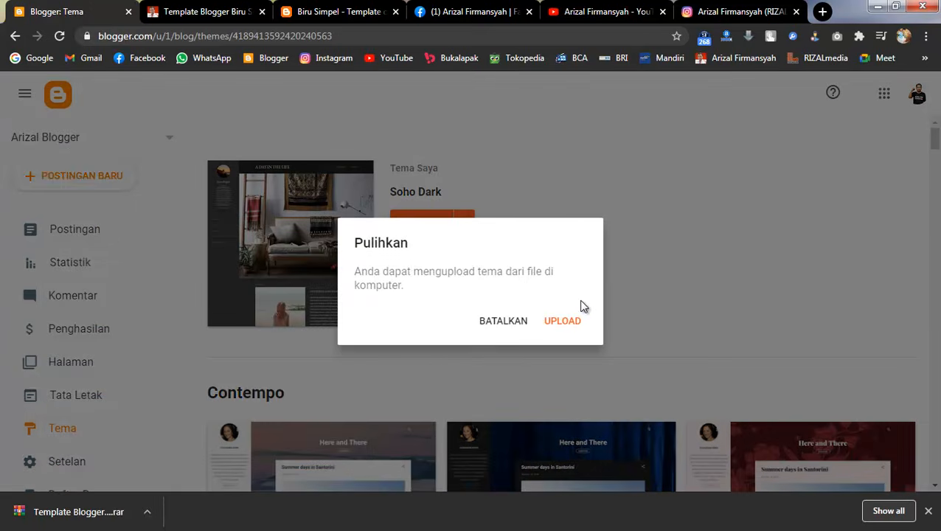
pyautogui.click(561, 322)
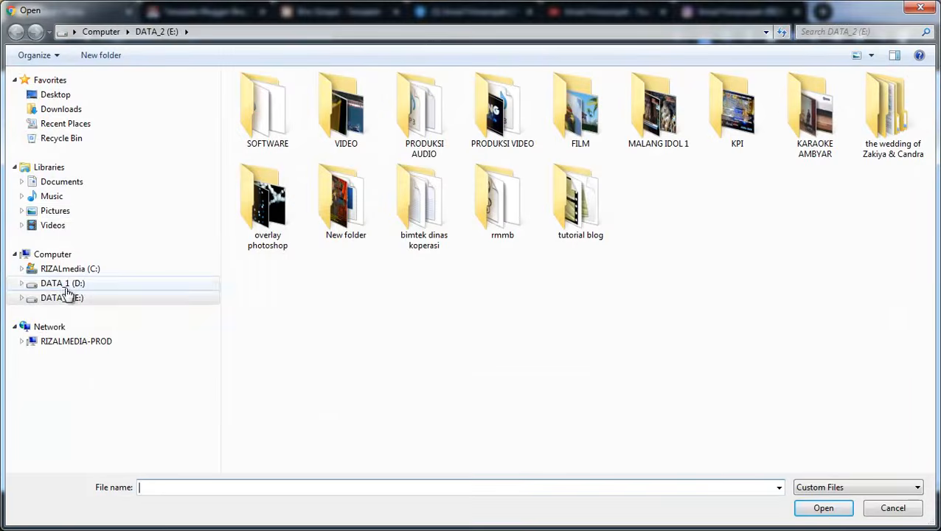
pyautogui.click(64, 286)
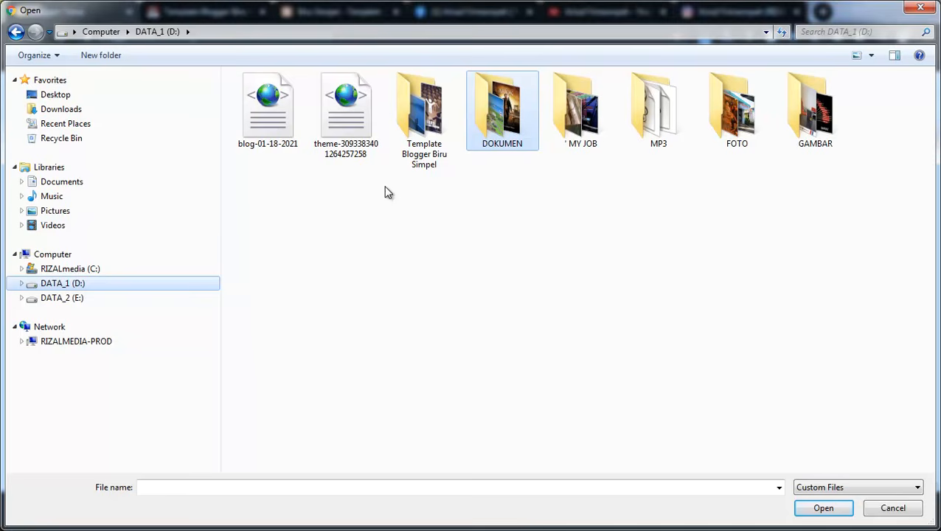
pyautogui.doubleClick(426, 147)
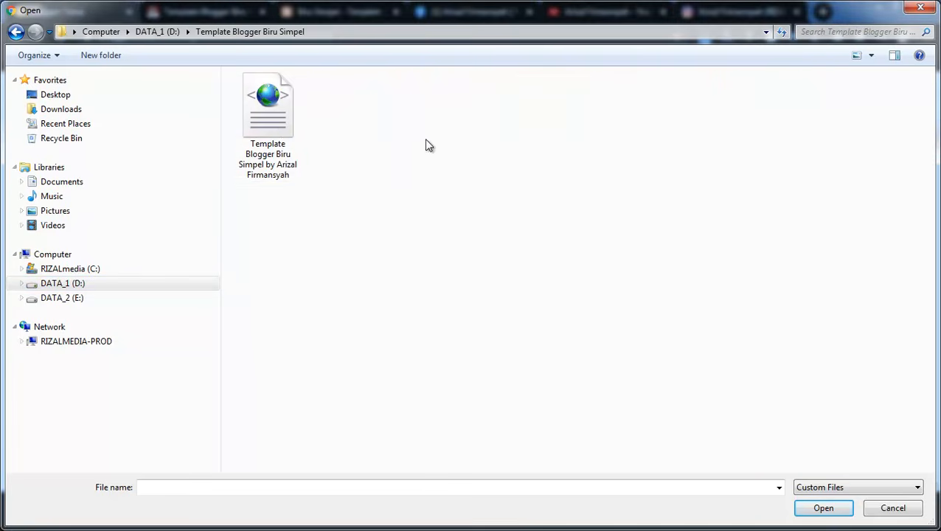
pyautogui.doubleClick(285, 142)
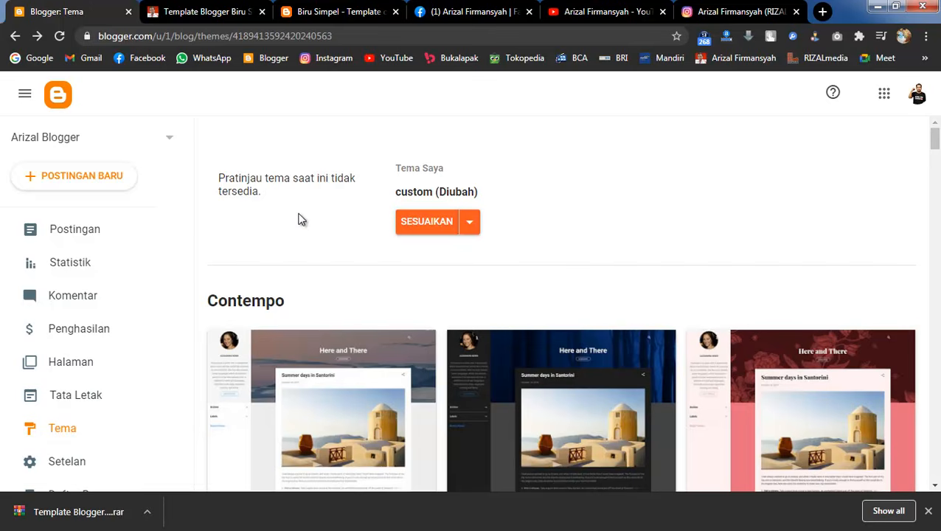
# - Set the mobile theme setting (Setelan Seluler) to Desktop and save it
pyautogui.click(469, 225)
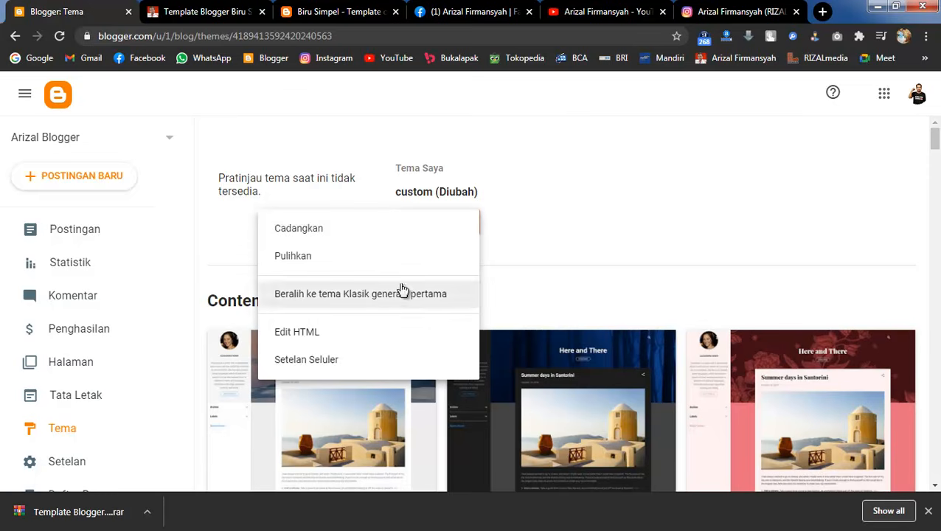
pyautogui.click(361, 367)
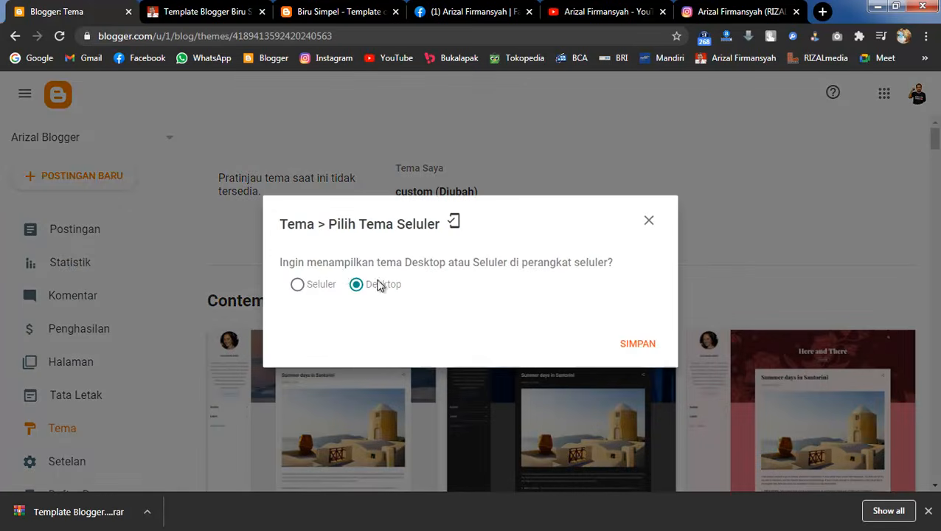
pyautogui.click(649, 351)
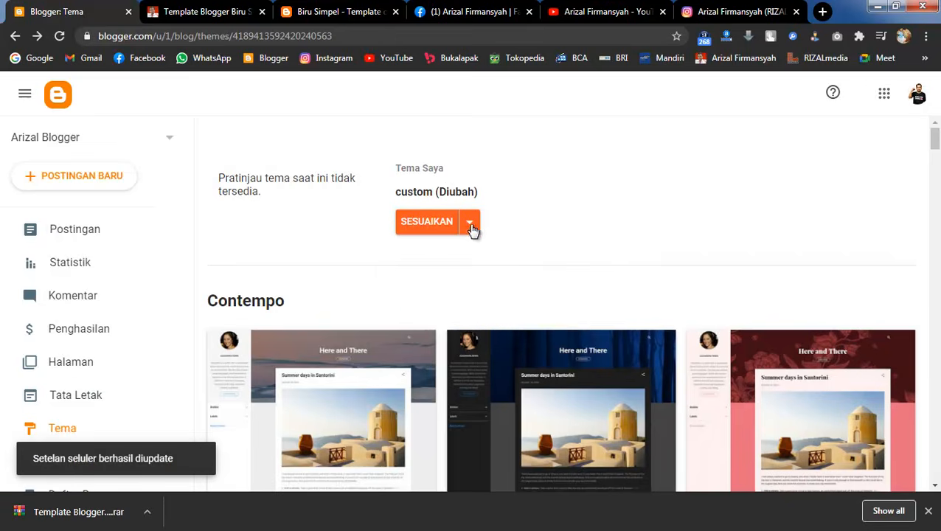
pyautogui.click(469, 223)
pyautogui.click(372, 361)
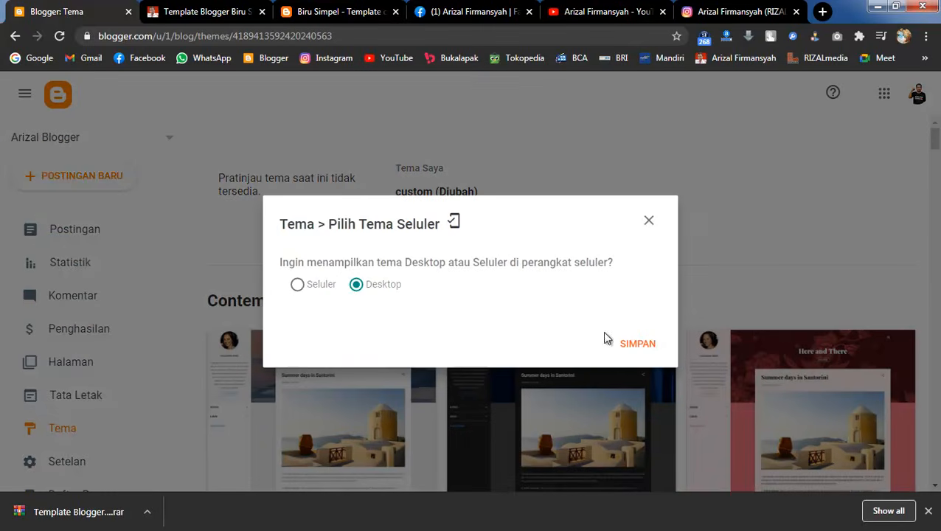
pyautogui.click(638, 344)
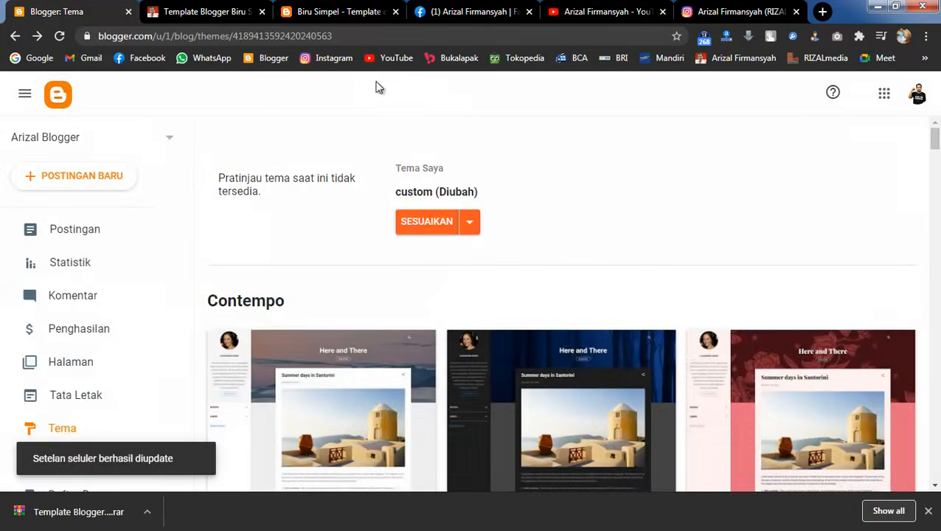
pyautogui.click(309, 12)
# - Close the Biru Simpel demo page and open the template author's blog homepage
pyautogui.click(222, 6)
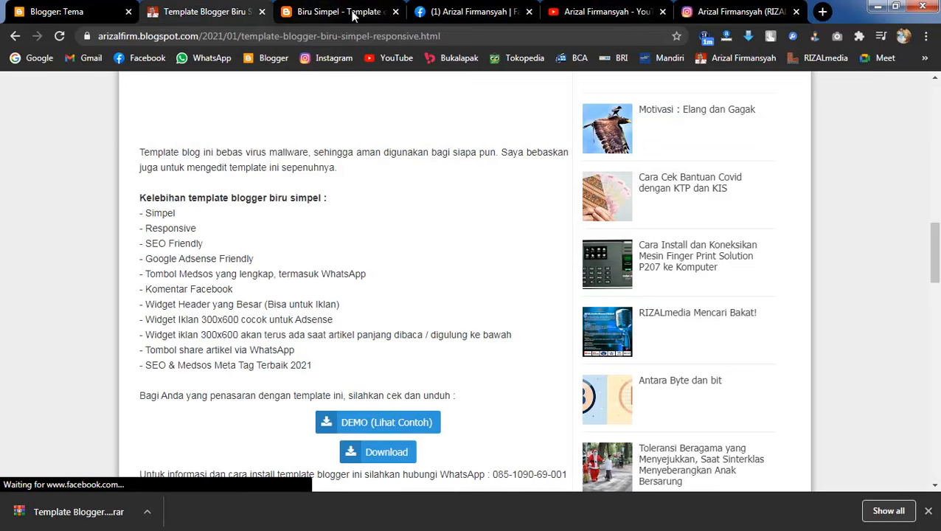
pyautogui.click(395, 12)
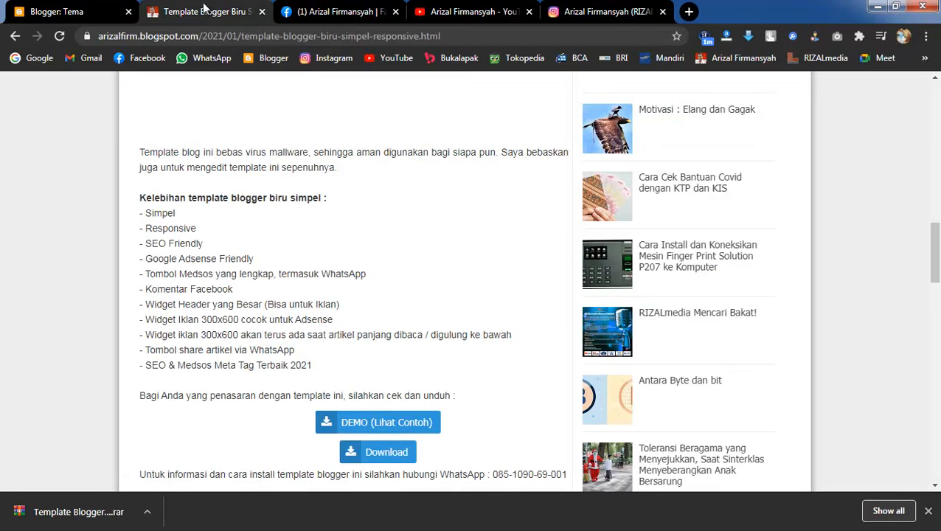
pyautogui.scroll(5, 274, 133)
pyautogui.scroll(10, 278, 133)
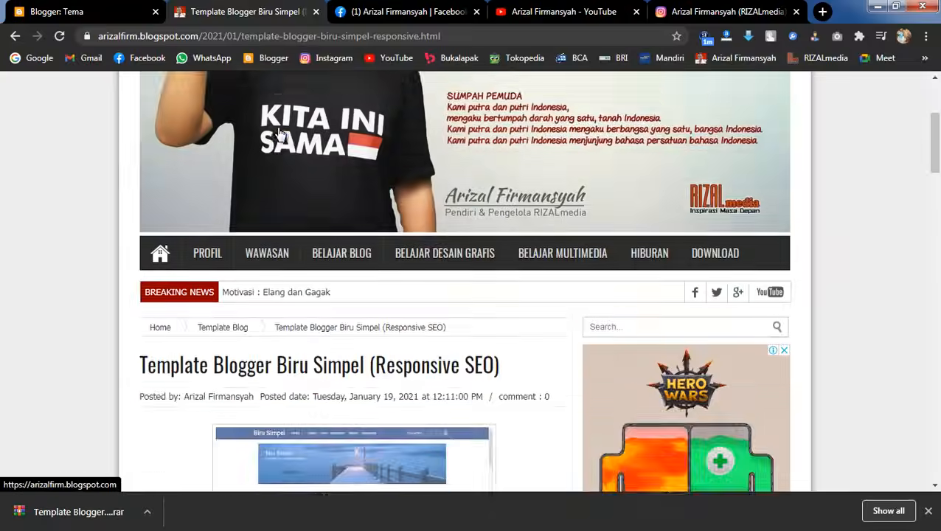
pyautogui.click(275, 151)
pyautogui.click(147, 12)
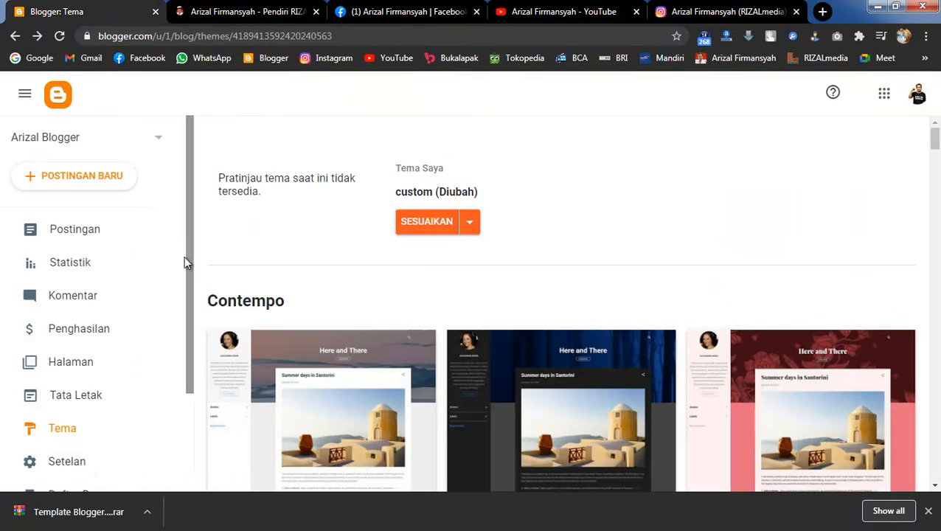
# - View the live blog with its new Biru Simpel theme, scrolling through its posts
pyautogui.scroll(-3, 128, 315)
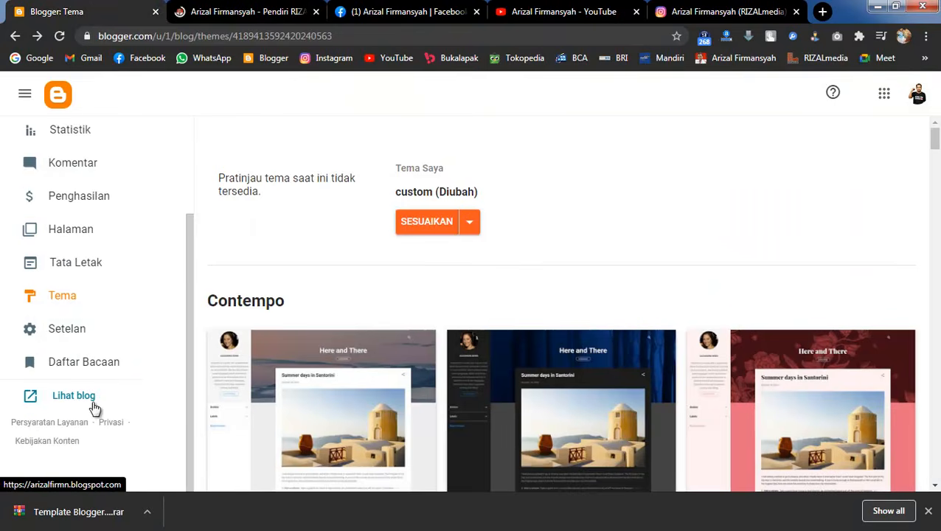
pyautogui.click(68, 398)
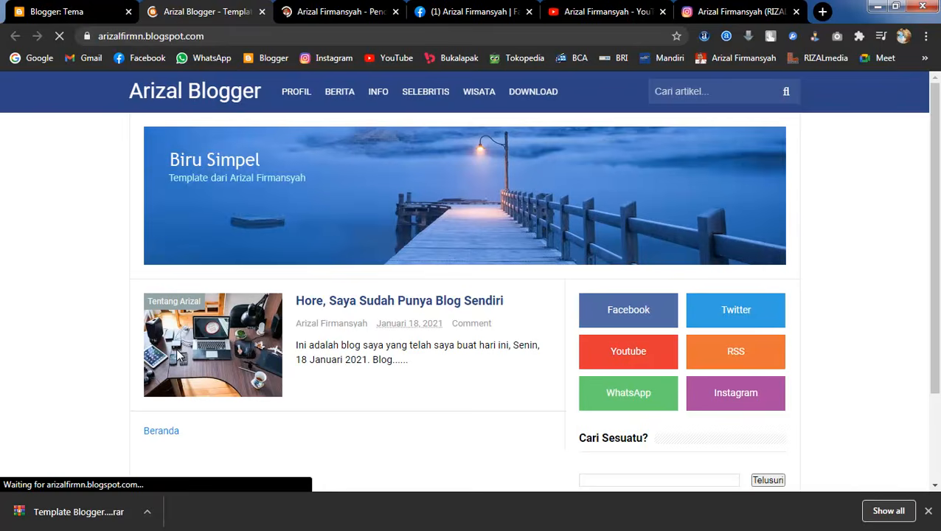
pyautogui.scroll(-3, 177, 355)
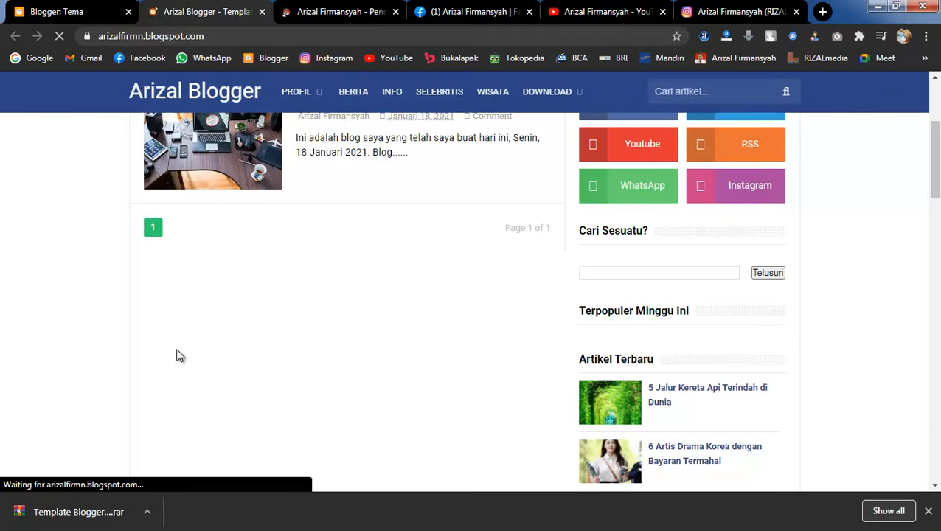
pyautogui.scroll(3, 177, 355)
pyautogui.scroll(-10, 177, 354)
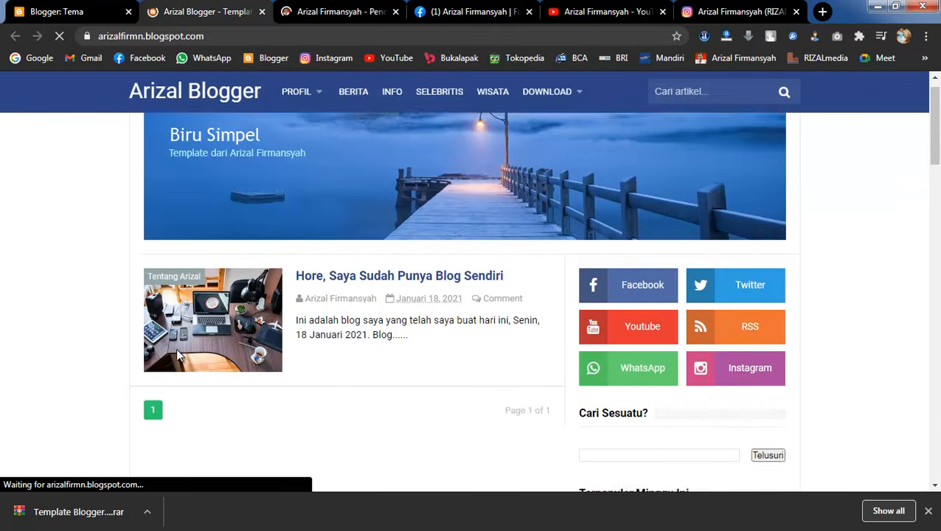
pyautogui.scroll(-10, 177, 355)
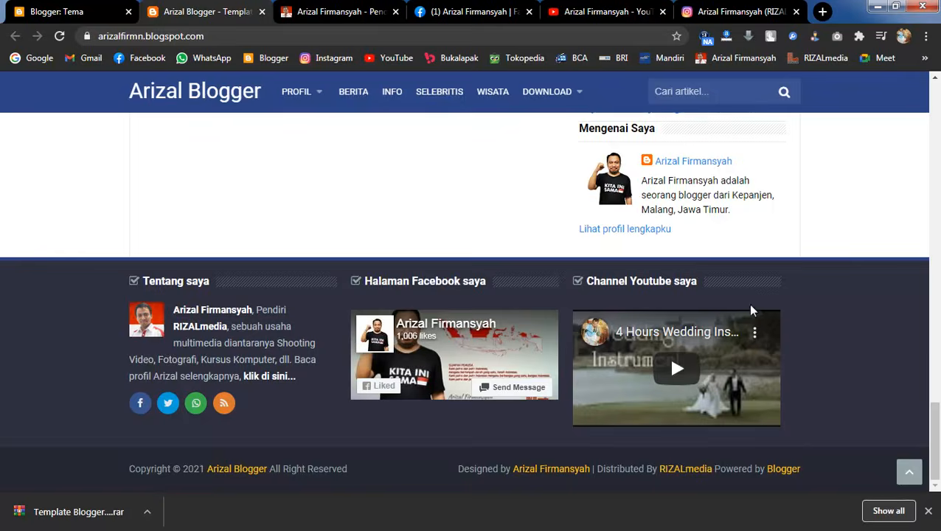
pyautogui.scroll(10, 748, 308)
pyautogui.scroll(10, 746, 307)
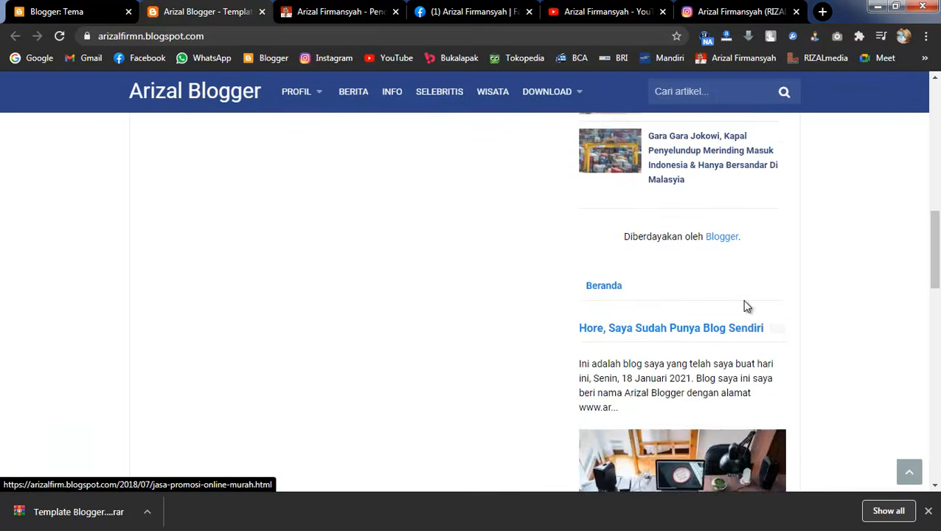
pyautogui.scroll(2, 743, 306)
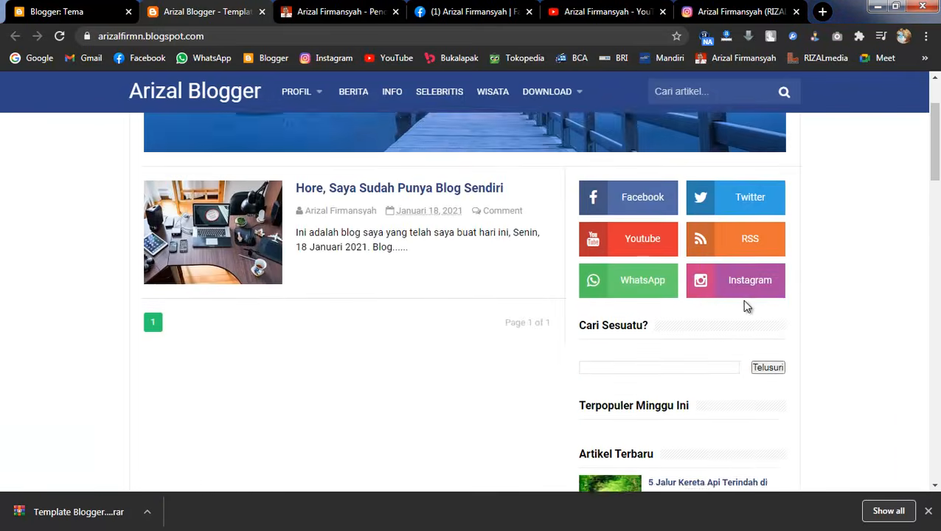
pyautogui.scroll(-4, 746, 307)
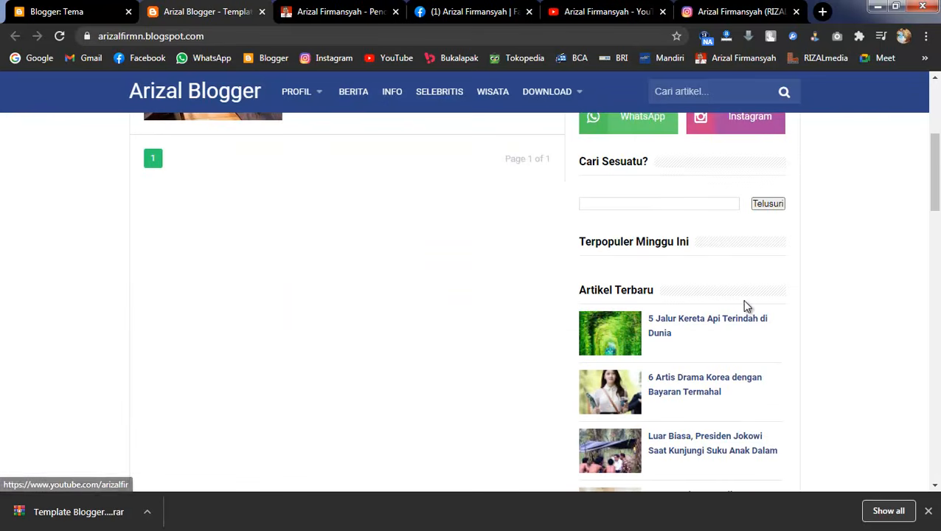
pyautogui.scroll(-2, 743, 306)
pyautogui.scroll(2, 743, 305)
pyautogui.scroll(-3, 743, 305)
pyautogui.scroll(3, 743, 305)
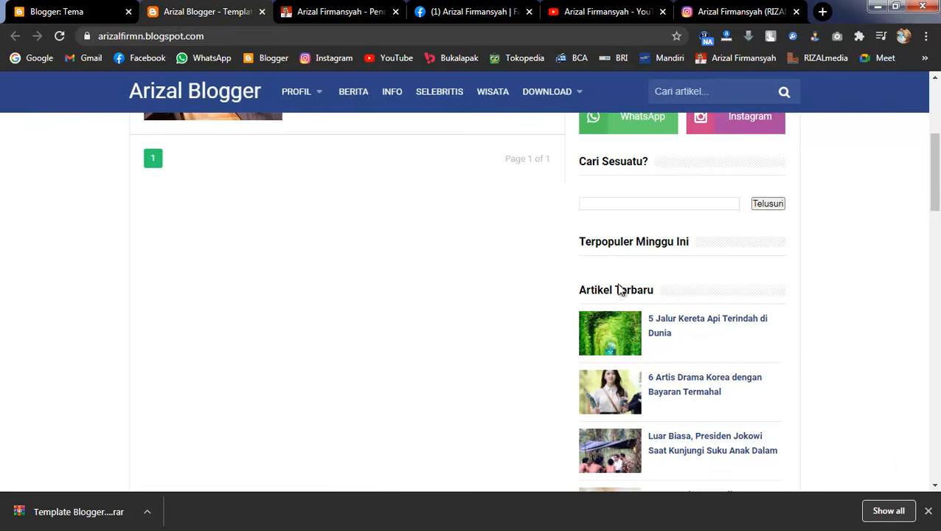
pyautogui.scroll(-3, 638, 376)
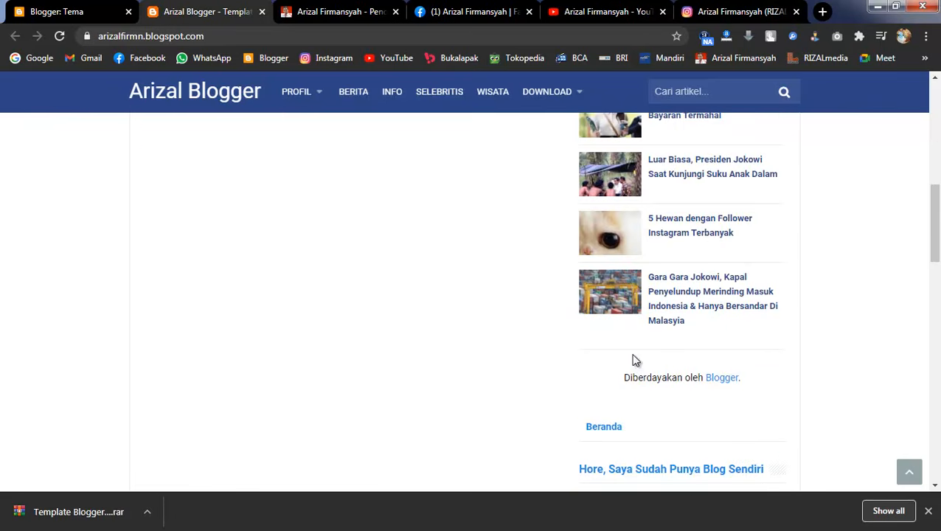
pyautogui.scroll(-5, 661, 363)
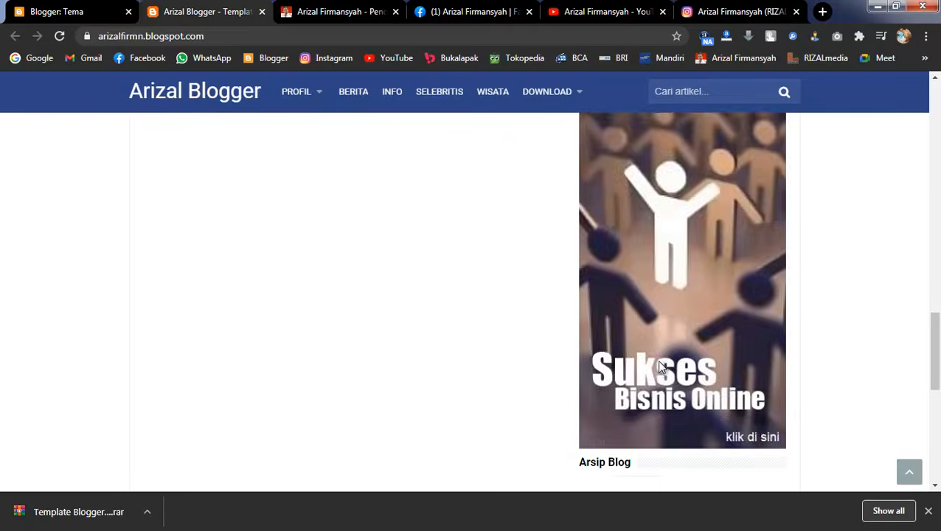
pyautogui.scroll(-5, 662, 363)
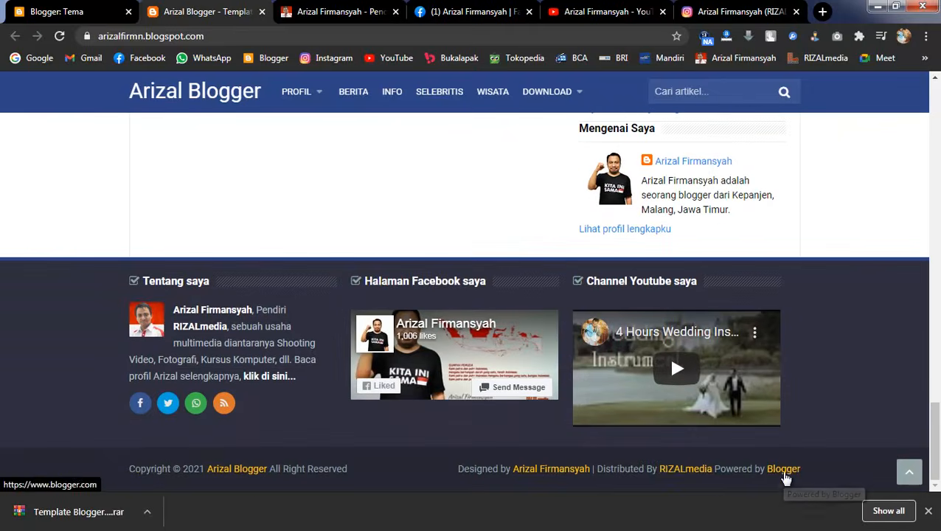
# - Check the Blogger dashboard, then return to the template's Edit HTML editor
pyautogui.click(59, 11)
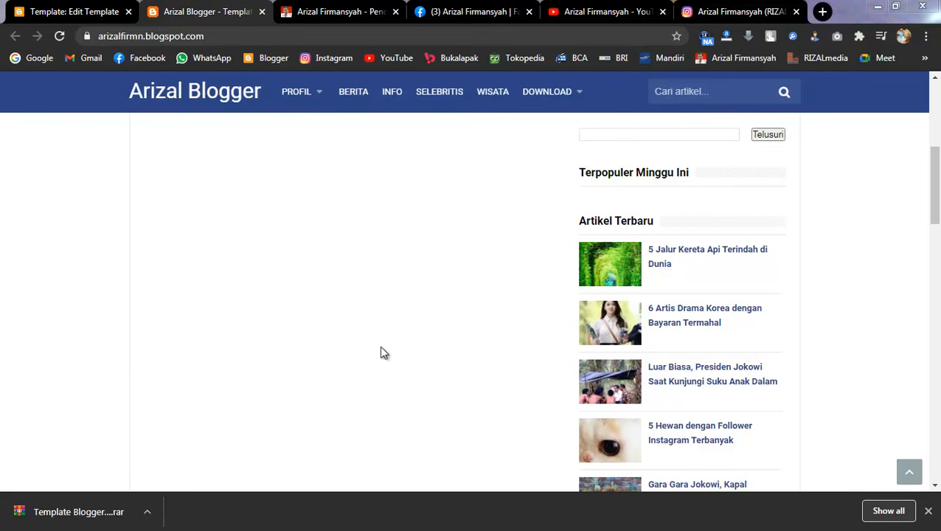
pyautogui.scroll(5, 416, 352)
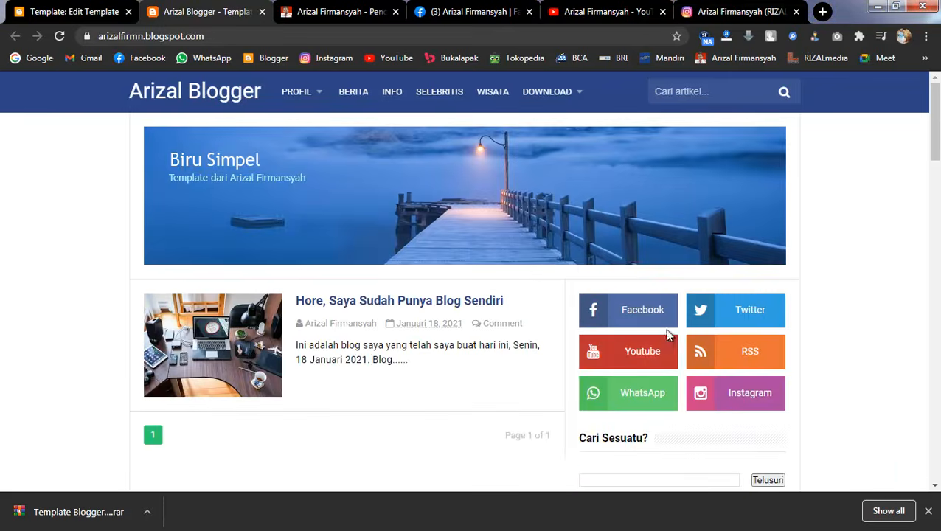
pyautogui.scroll(-4, 634, 350)
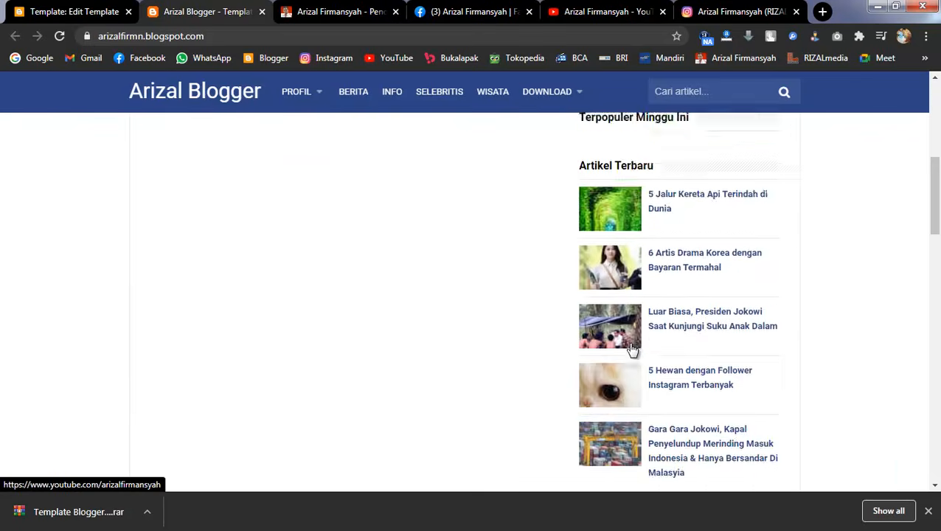
pyautogui.scroll(-6, 632, 351)
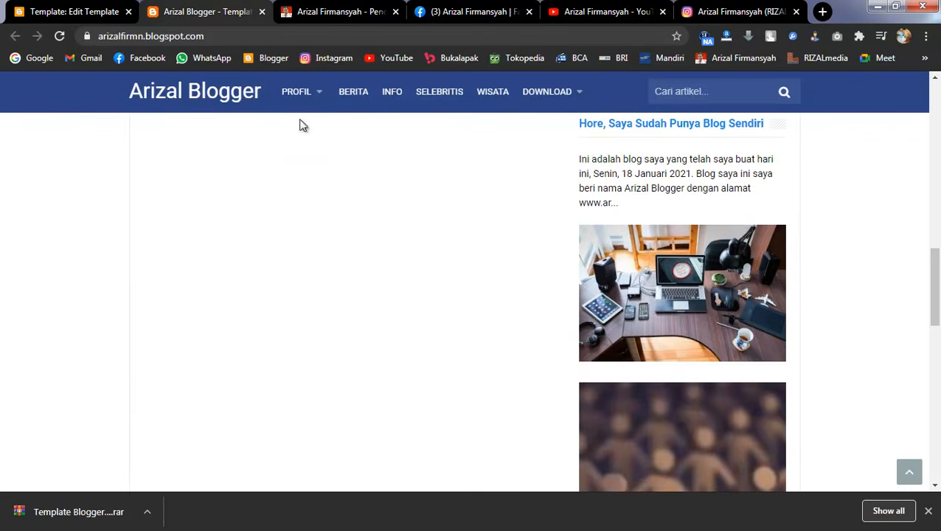
pyautogui.click(90, 13)
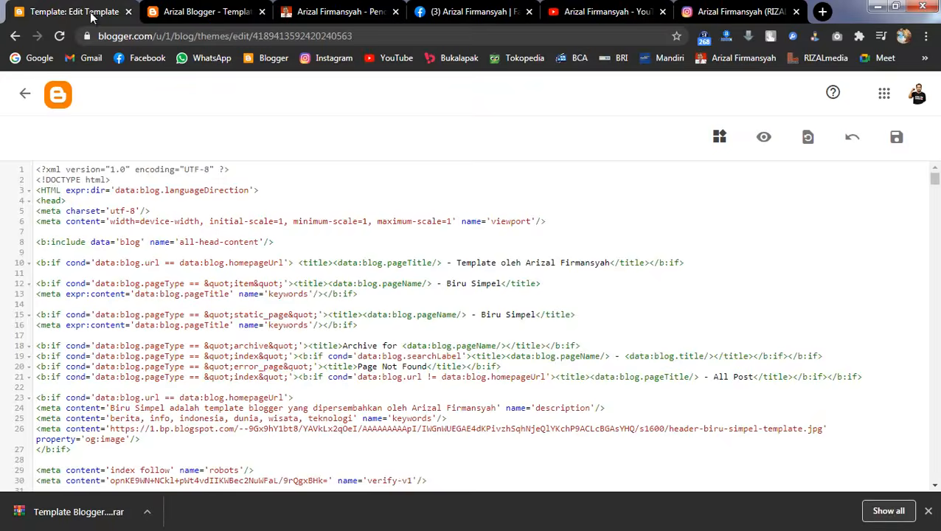
# - Open Tata Letak and review gadgets like search, popular posts, Artikel Terbaru and Follow by Email
pyautogui.click(24, 93)
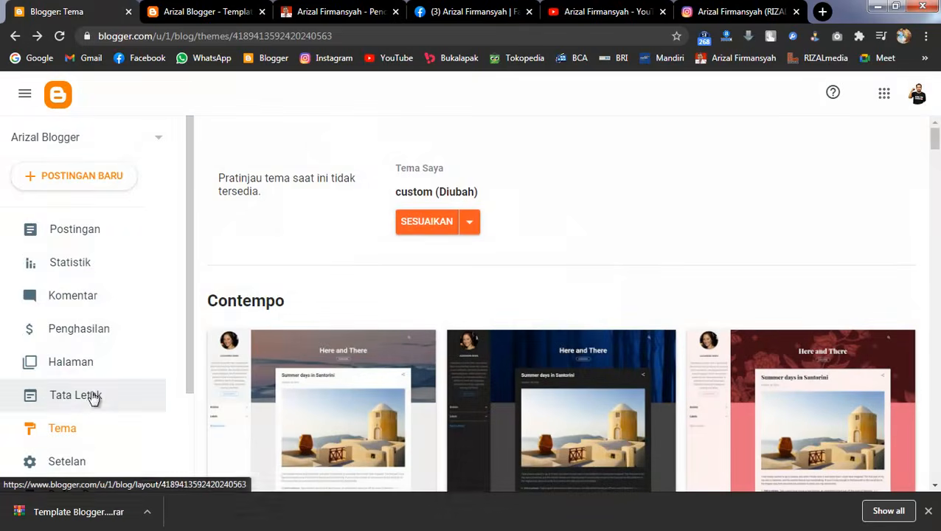
pyautogui.click(92, 393)
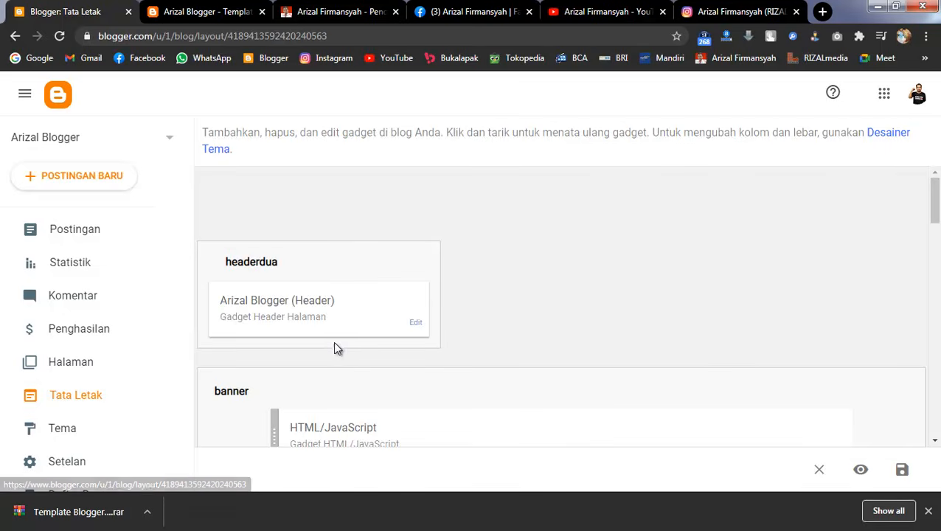
pyautogui.scroll(-3, 328, 345)
pyautogui.scroll(2, 327, 345)
pyautogui.scroll(1, 328, 345)
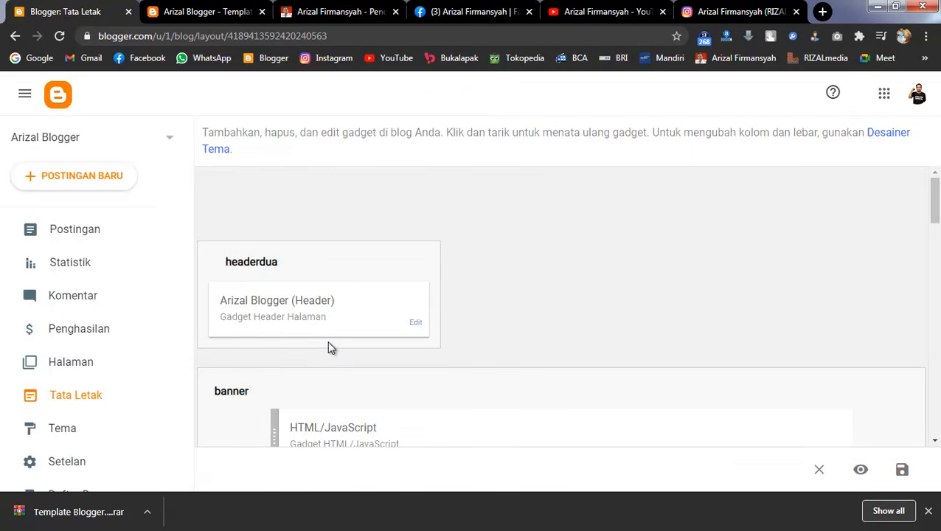
pyautogui.scroll(-2, 329, 346)
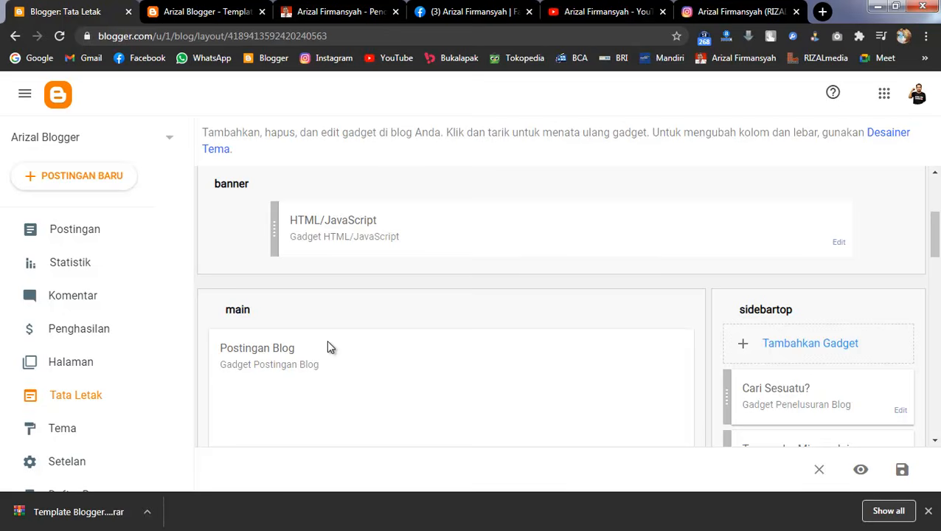
pyautogui.scroll(-3, 327, 340)
pyautogui.scroll(2, 326, 340)
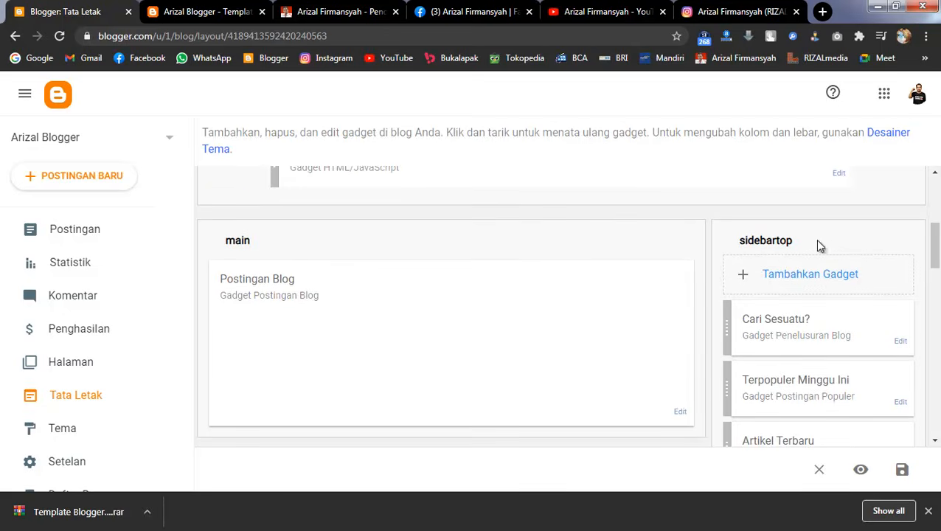
pyautogui.scroll(-10, 779, 286)
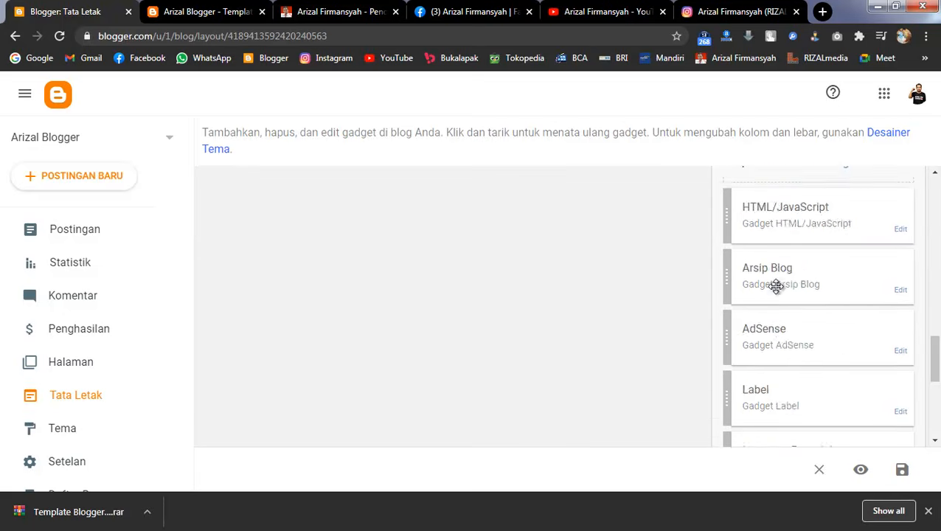
pyautogui.scroll(5, 775, 290)
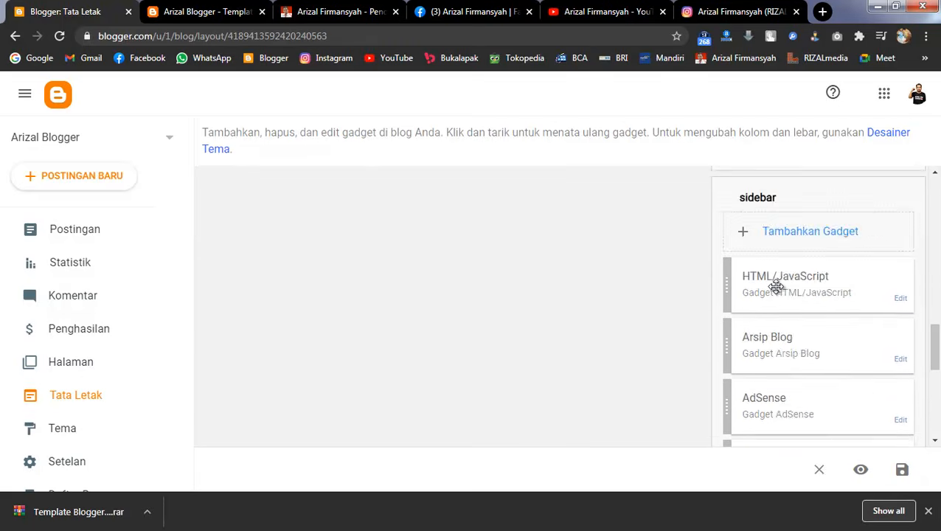
pyautogui.scroll(-3, 775, 286)
pyautogui.scroll(8, 776, 286)
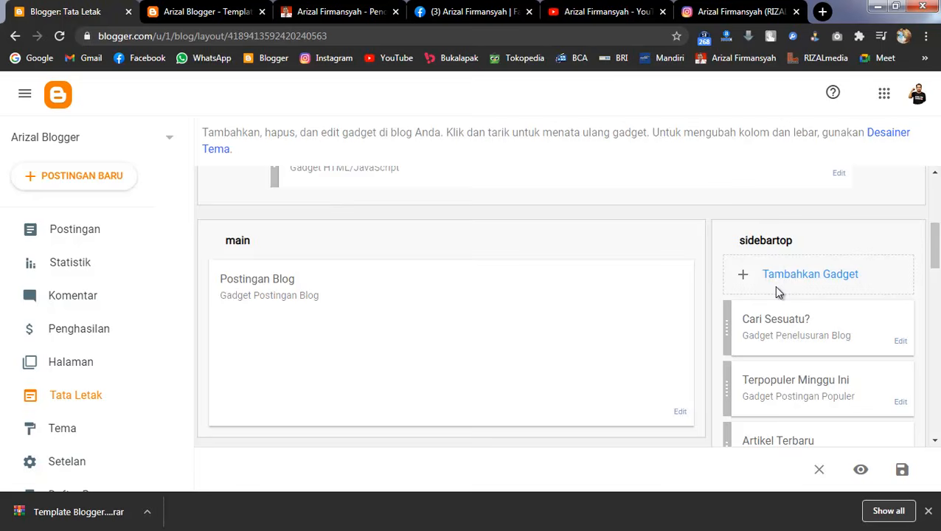
pyautogui.scroll(-3, 775, 287)
pyautogui.scroll(-6, 775, 288)
pyautogui.scroll(-5, 775, 286)
pyautogui.scroll(7, 776, 286)
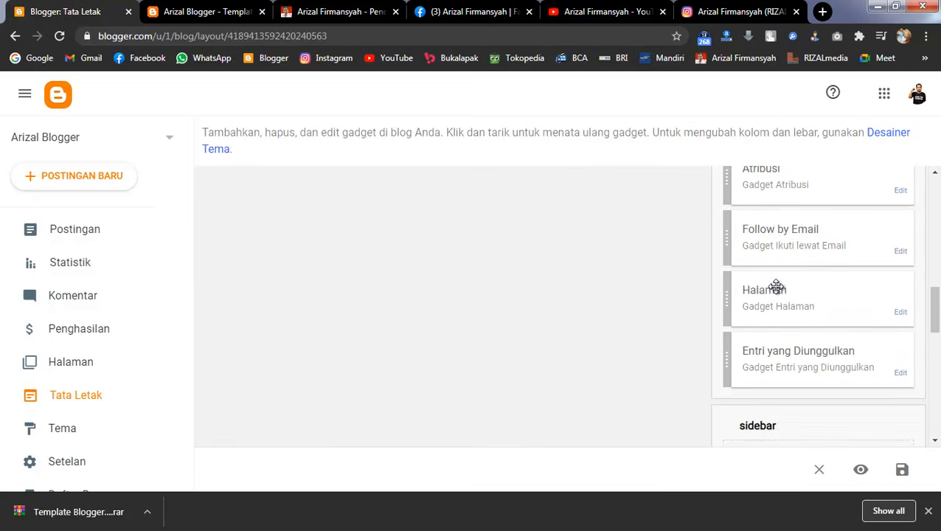
pyautogui.scroll(5, 775, 286)
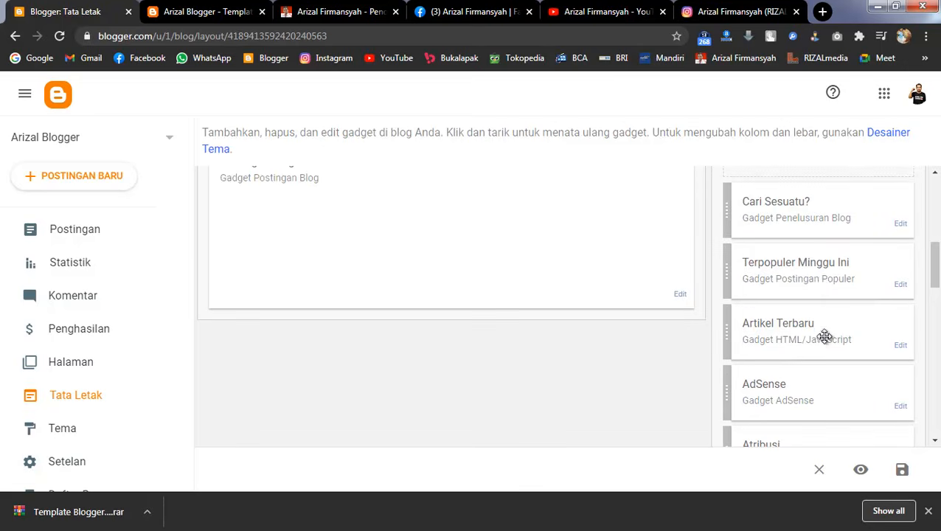
pyautogui.scroll(-2, 841, 317)
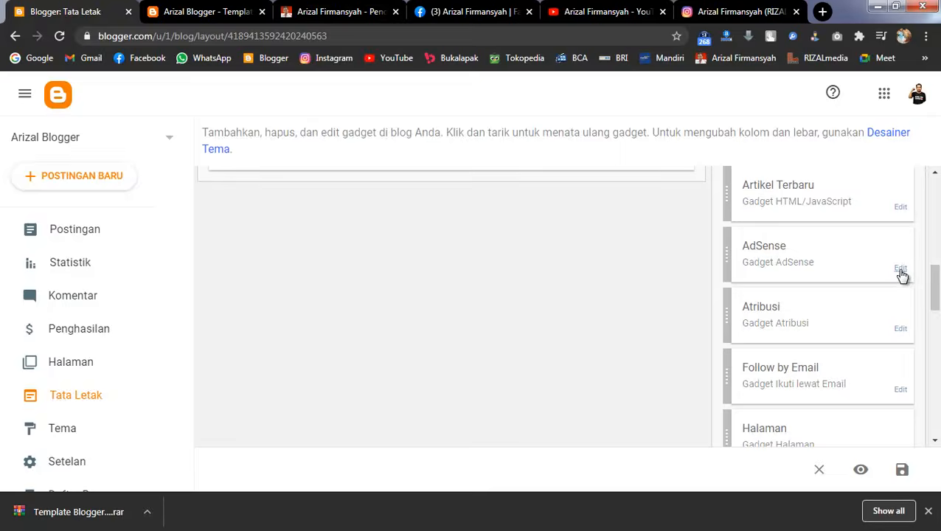
# - Delete the AdSense and Atribusi gadgets from the layout
pyautogui.click(900, 269)
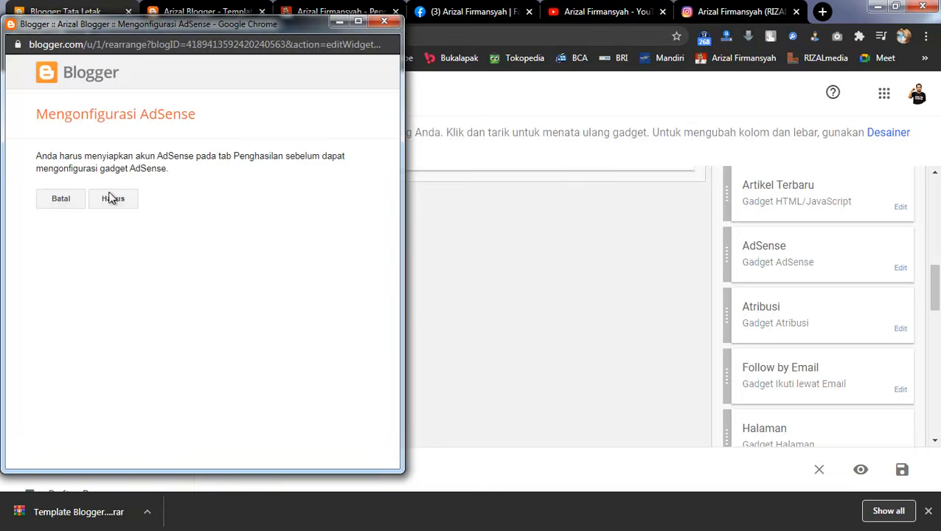
pyautogui.click(110, 198)
pyautogui.click(255, 133)
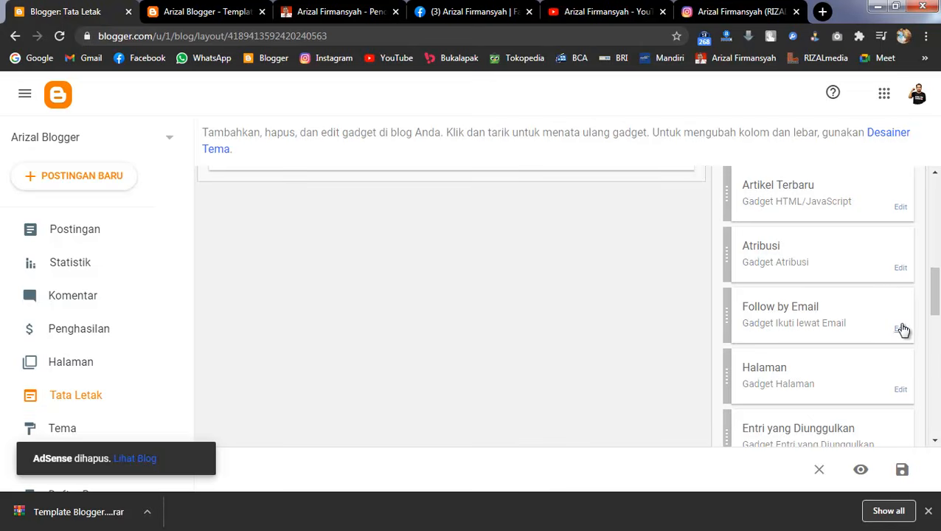
pyautogui.click(902, 270)
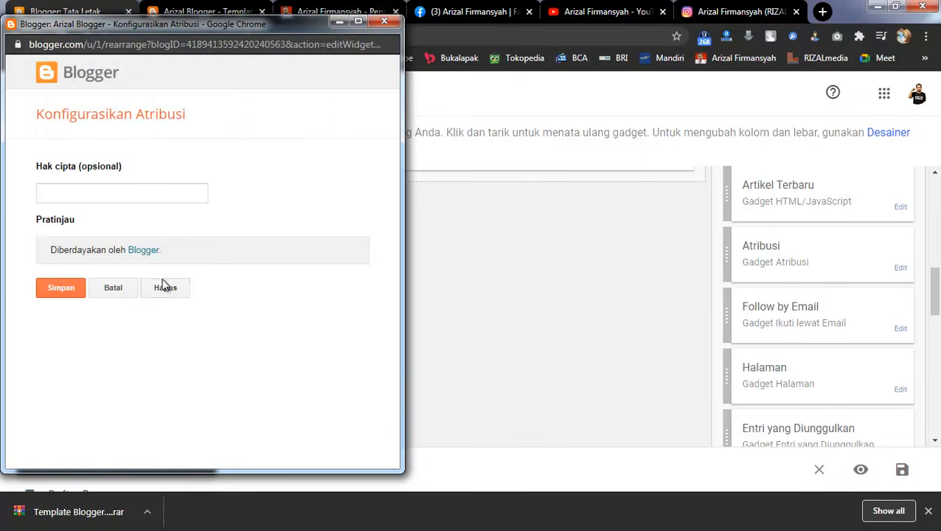
pyautogui.click(165, 289)
pyautogui.click(257, 136)
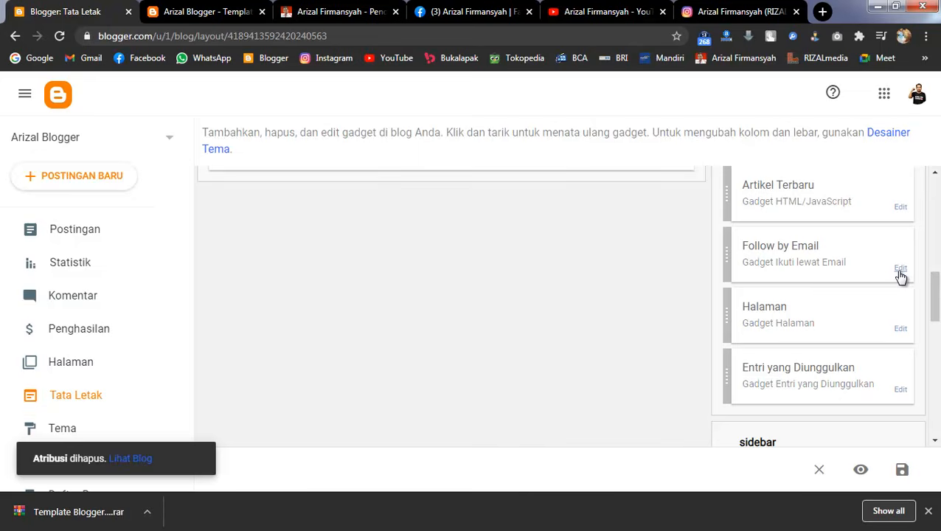
# - Delete the Follow by Email, Halaman and Entri yang Diunggulkan gadgets
pyautogui.click(900, 269)
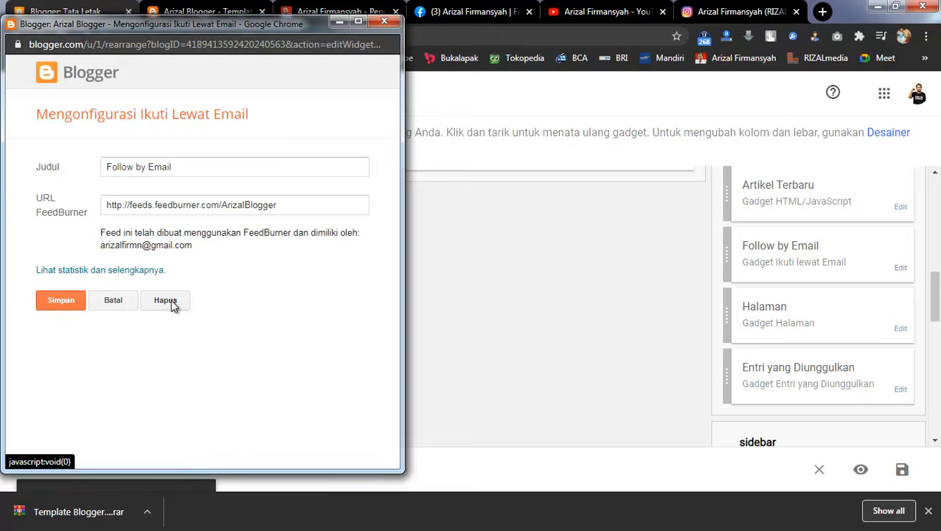
pyautogui.click(168, 300)
pyautogui.click(261, 134)
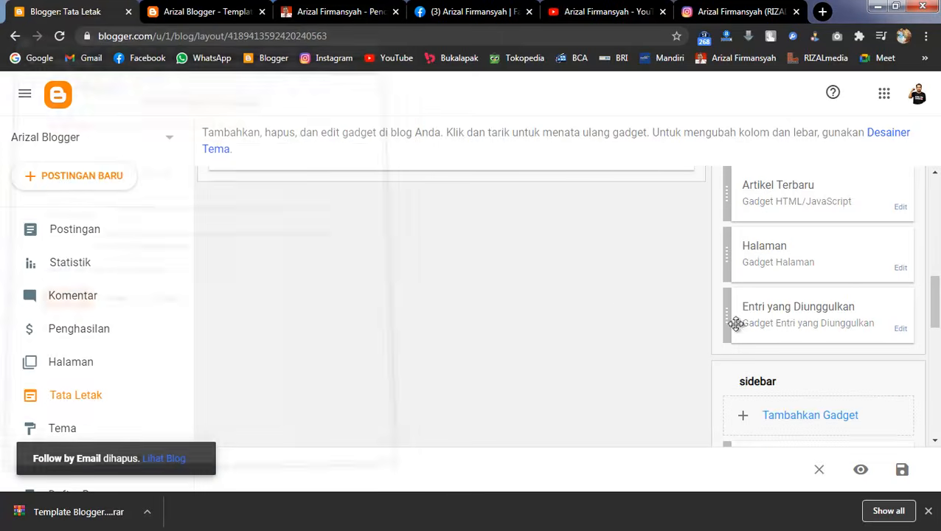
pyautogui.click(899, 272)
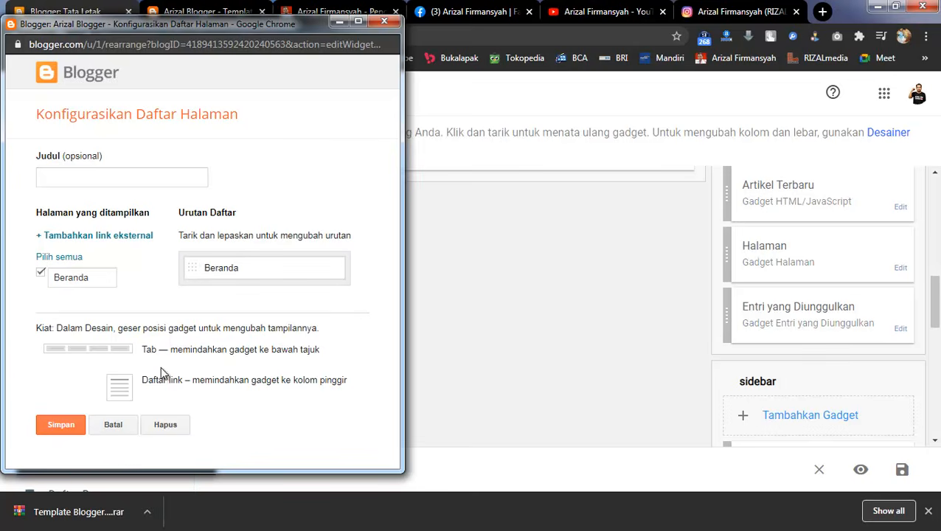
pyautogui.click(165, 424)
pyautogui.click(268, 132)
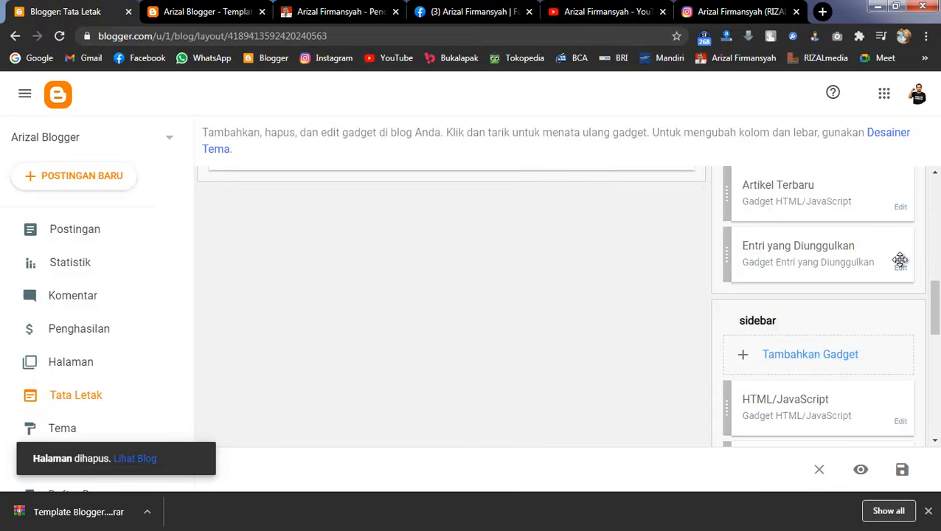
pyautogui.click(901, 269)
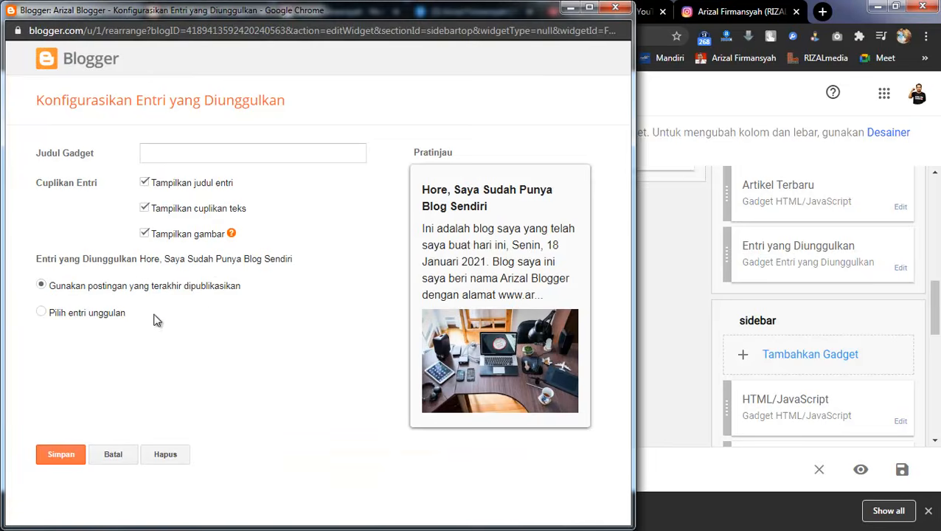
pyautogui.click(167, 456)
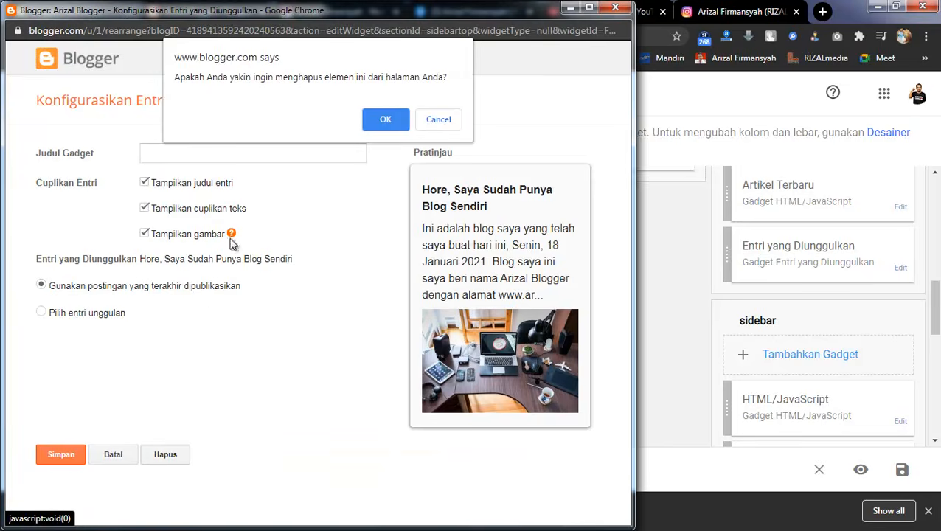
pyautogui.click(385, 120)
pyautogui.scroll(4, 662, 322)
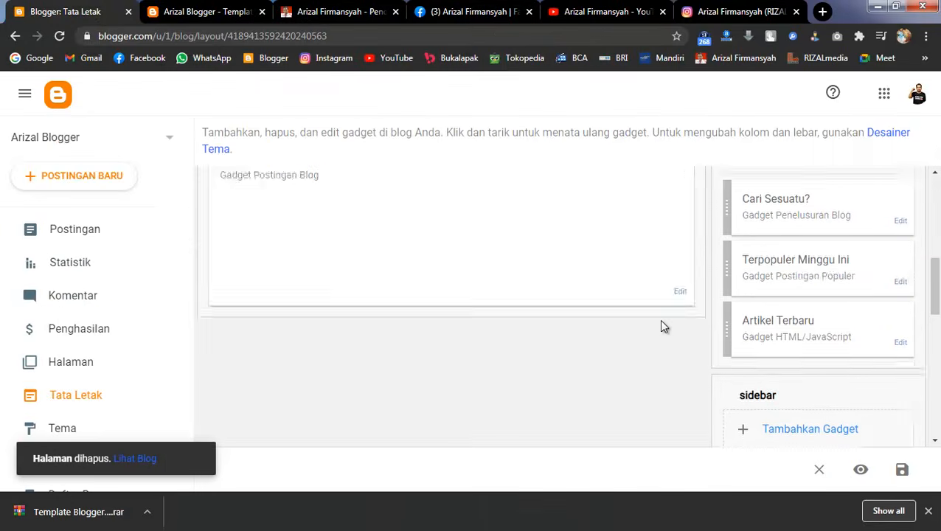
pyautogui.scroll(-6, 661, 322)
# - Scroll through the remaining sidebar gadgets in the layout
pyautogui.scroll(-2, 661, 324)
pyautogui.scroll(3, 661, 325)
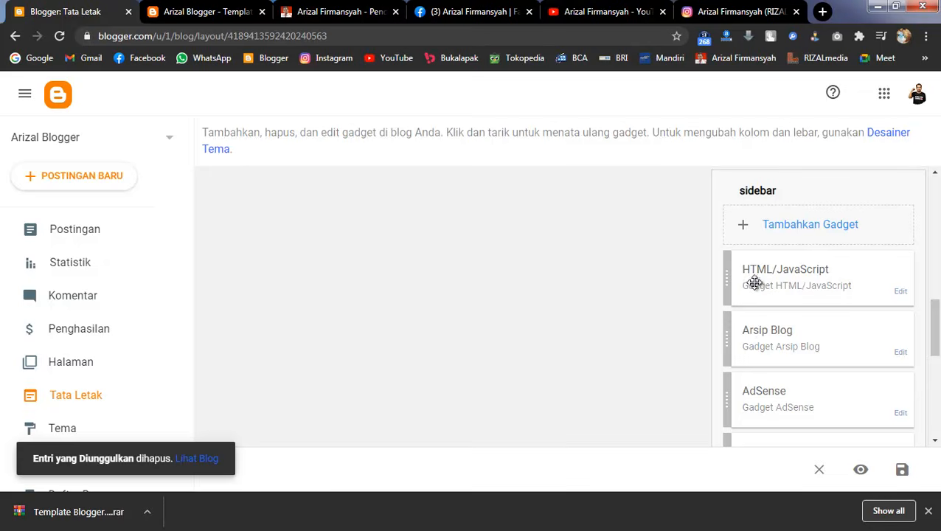
pyautogui.scroll(-4, 728, 339)
pyautogui.scroll(3, 726, 336)
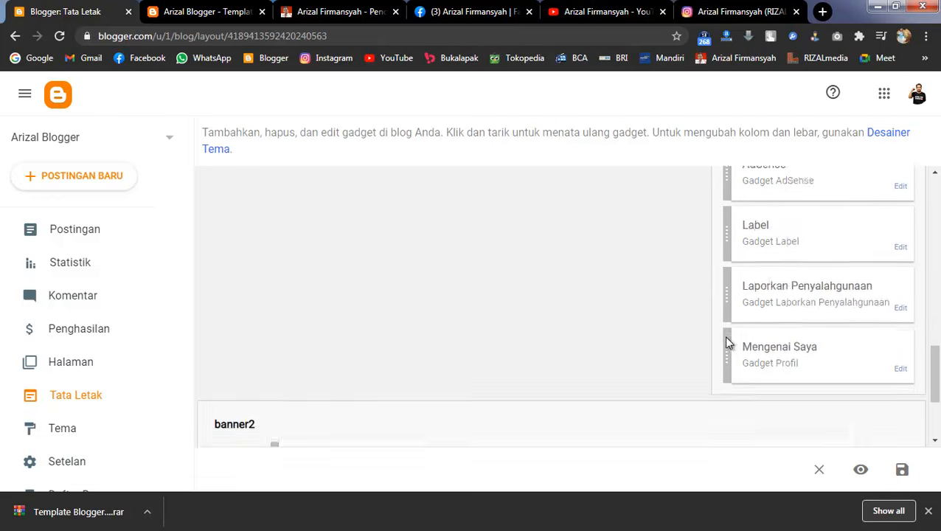
pyautogui.scroll(-3, 756, 361)
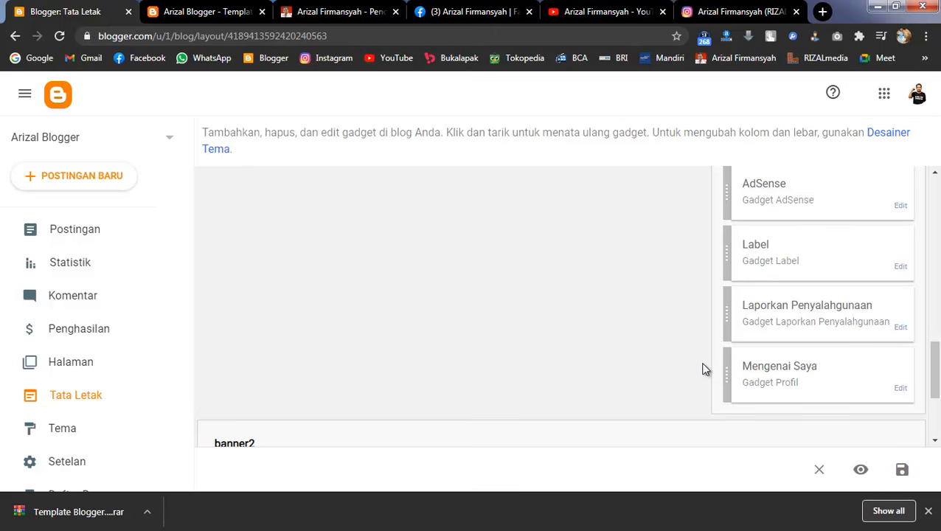
pyautogui.scroll(3, 704, 368)
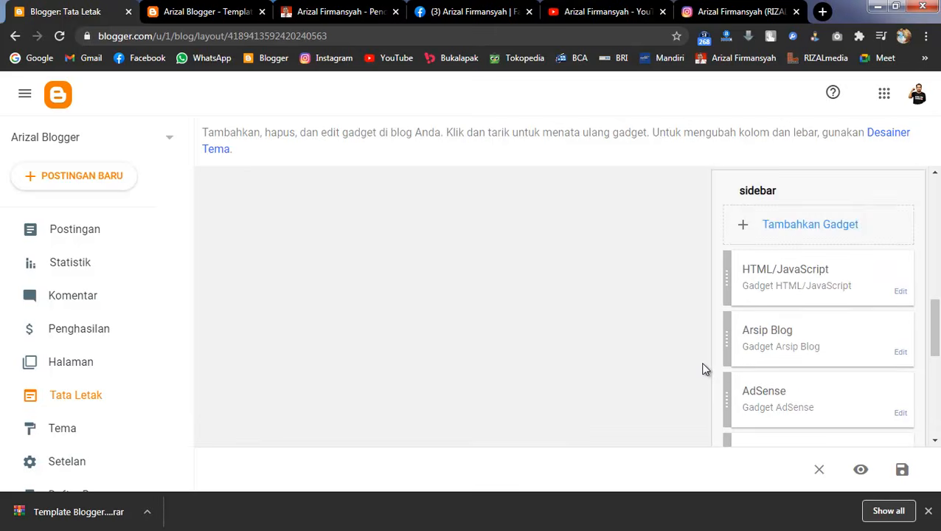
pyautogui.scroll(4, 704, 369)
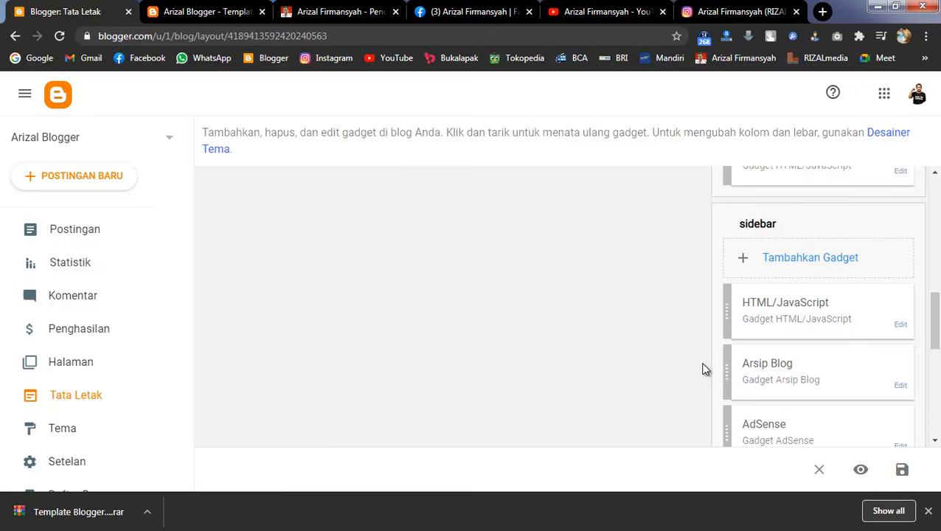
pyautogui.scroll(-2, 702, 367)
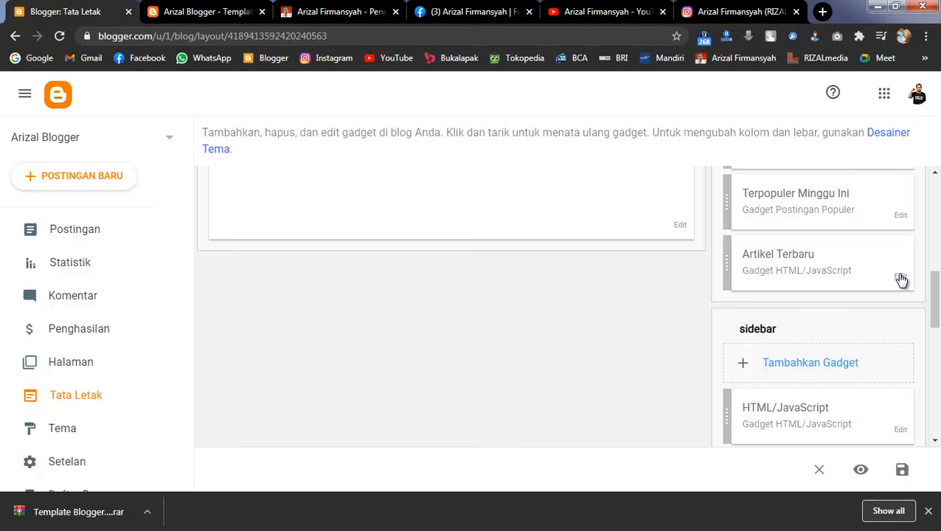
# - Look at Artikel Terbaru's settings without changes, then go to the Tema page
pyautogui.click(900, 276)
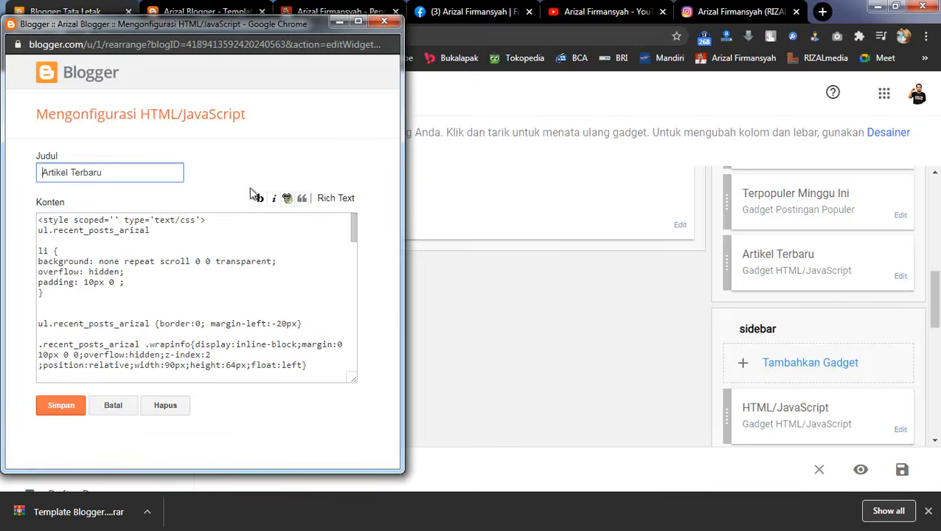
pyautogui.click(384, 23)
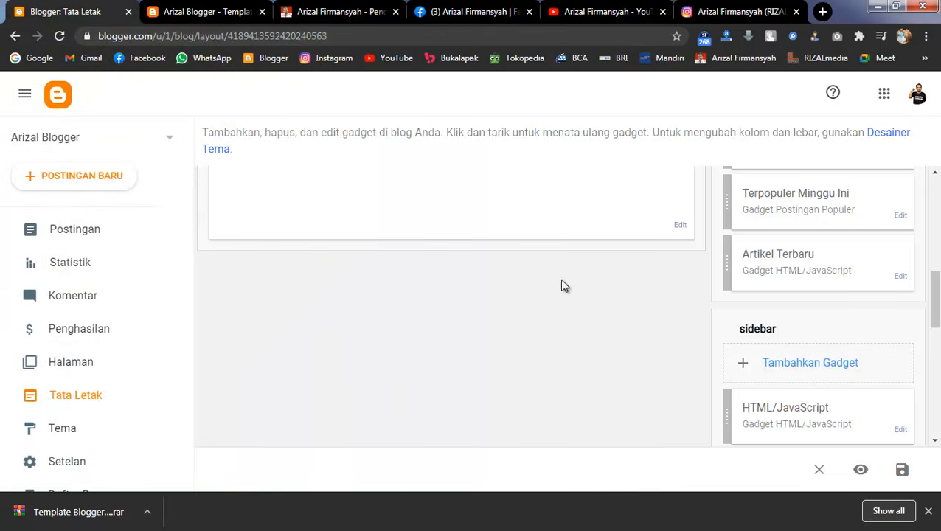
pyautogui.scroll(-2, 673, 334)
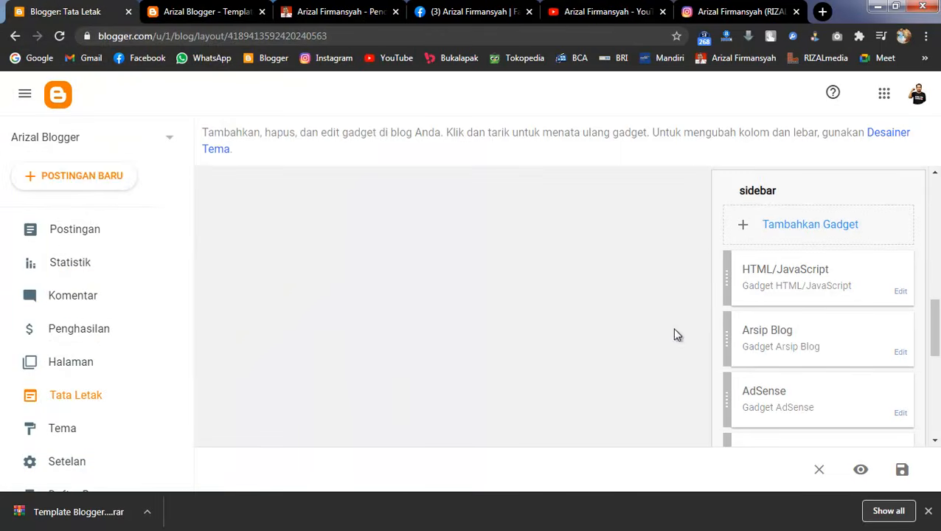
pyautogui.click(60, 432)
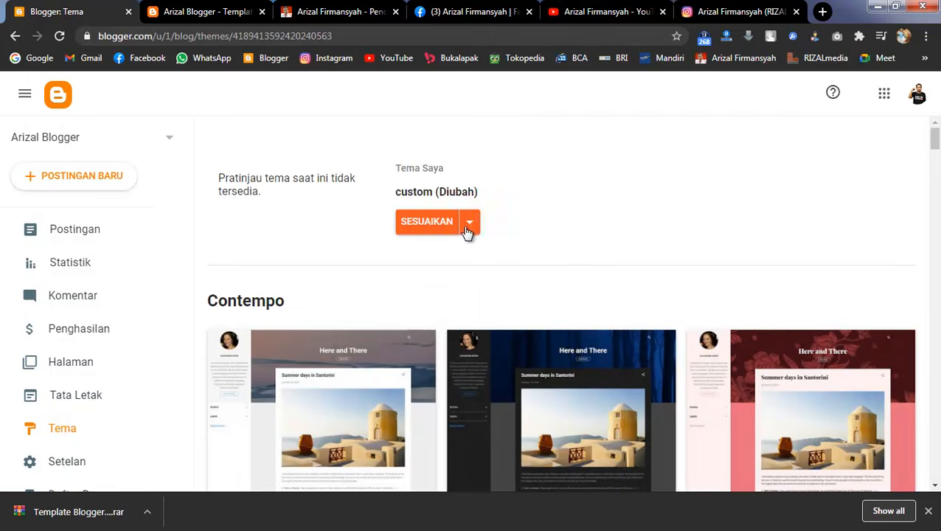
# - Open the theme's Edit HTML code and bring up its search bar with Ctrl+F
pyautogui.click(467, 230)
pyautogui.click(380, 333)
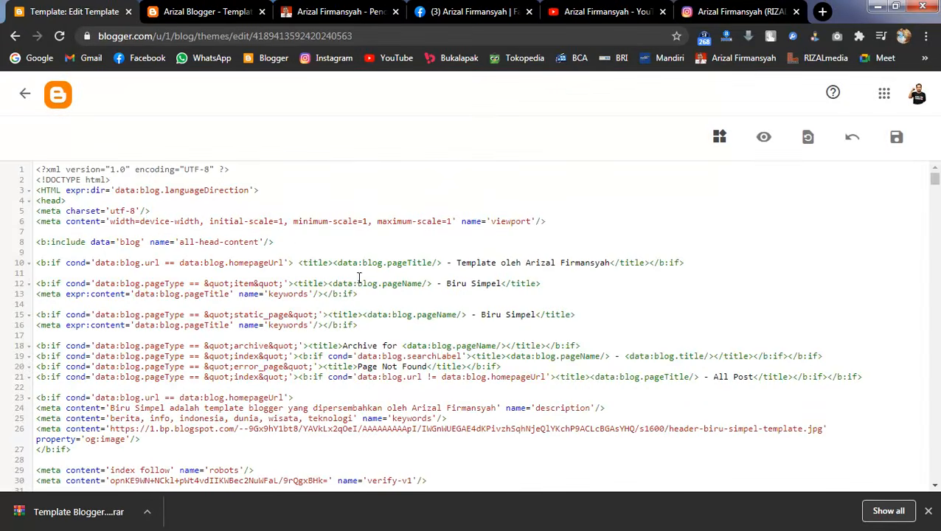
pyautogui.click(300, 238)
pyautogui.hotkey('ctrl', 'f')
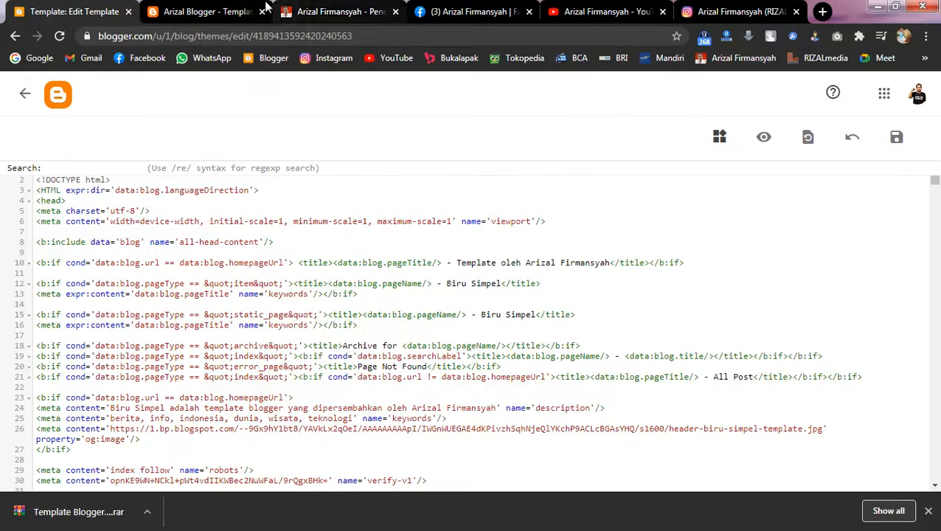
# - Check the live blog's sidebar from Arsip Blog downward, then return to the code editor
pyautogui.click(233, 9)
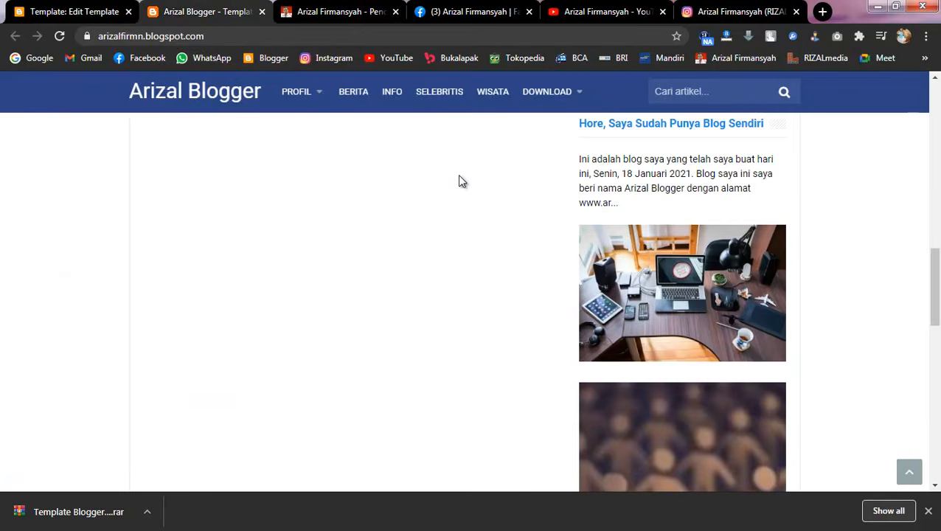
pyautogui.scroll(-10, 458, 180)
pyautogui.scroll(8, 457, 174)
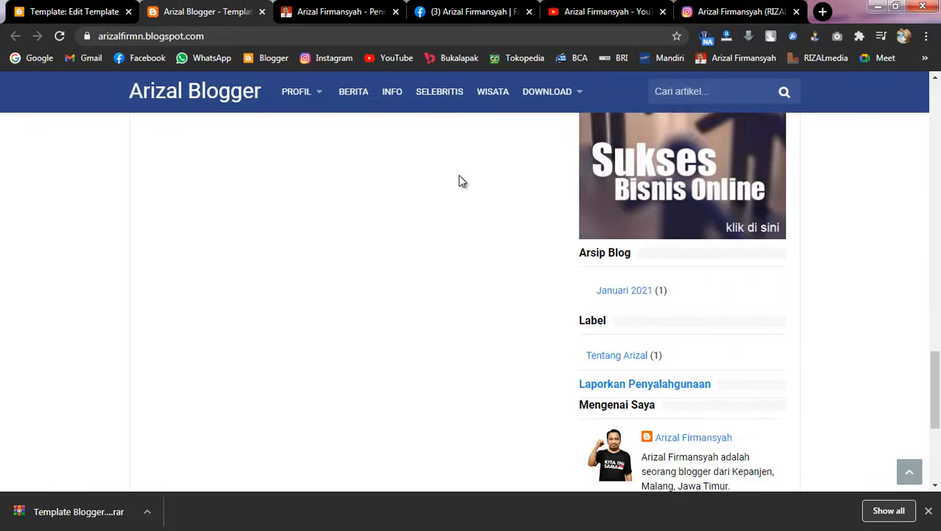
pyautogui.scroll(-3, 457, 174)
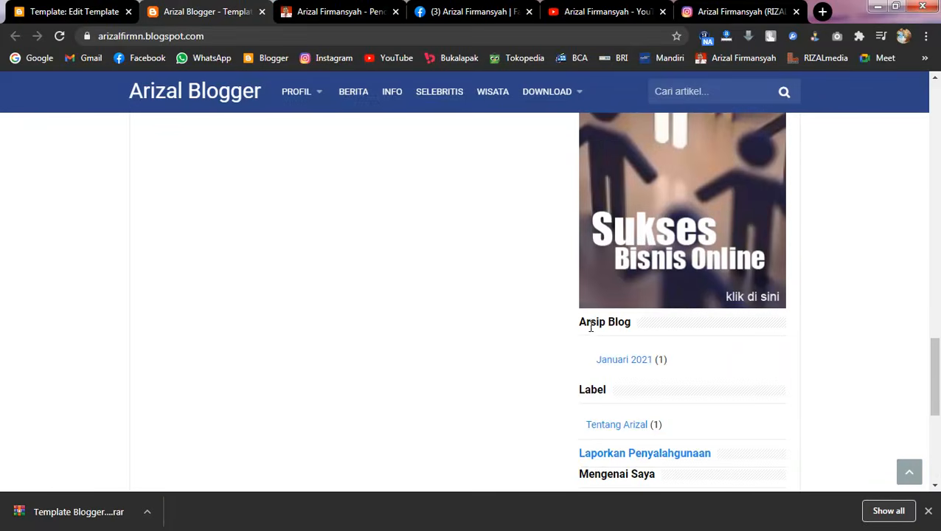
pyautogui.click(97, 13)
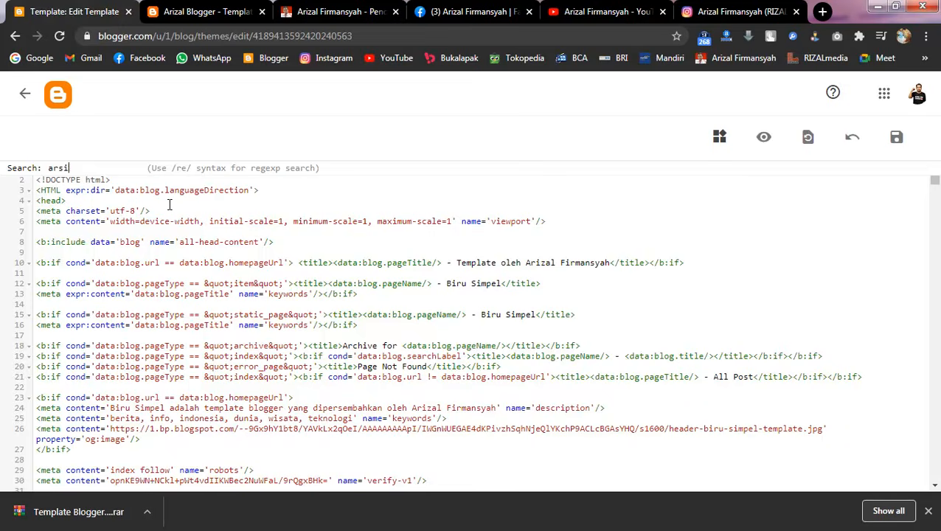
# - Search the template code for 'arsip blog' and scroll to the BlogArchive1 widget at line 2347
pyautogui.press('Return')
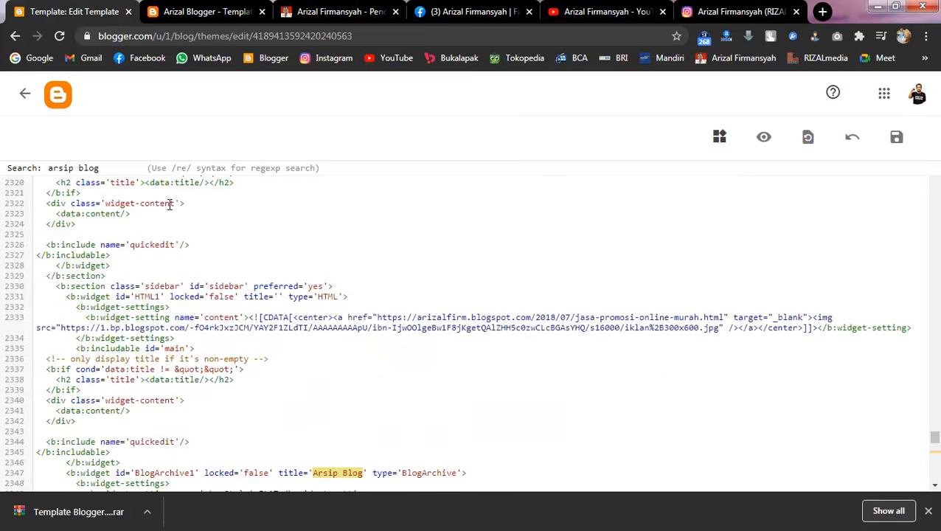
pyautogui.scroll(-2, 145, 311)
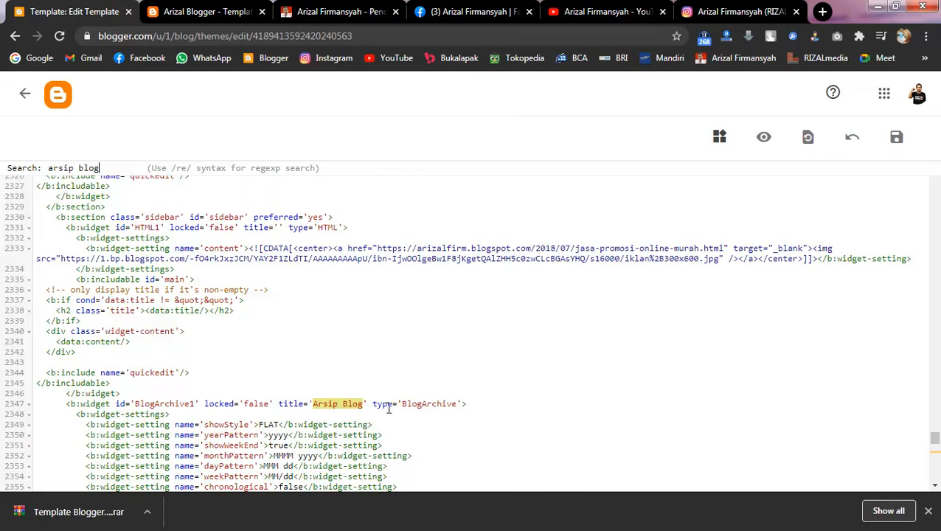
# - Collapse the BlogArchive1, AdSense2, Label1, ReportAbuse1 and Profile1 widget code blocks
pyautogui.click(28, 405)
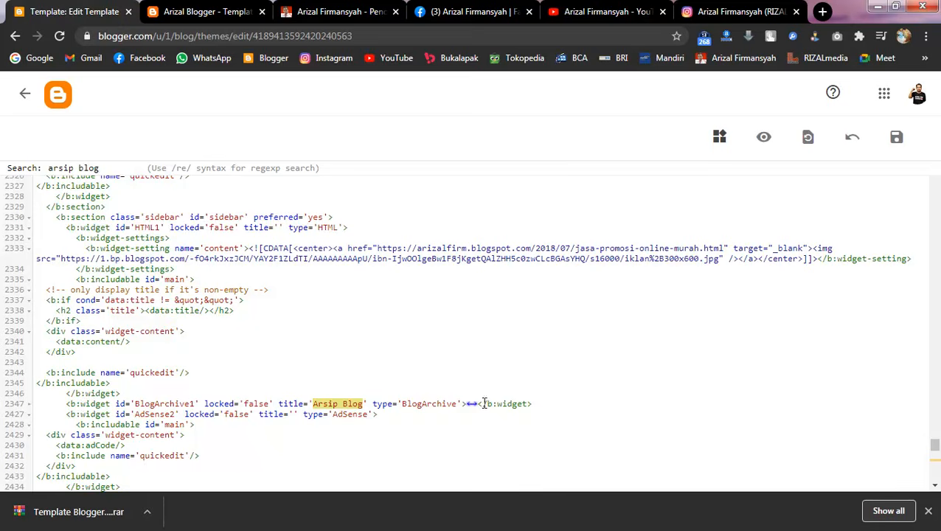
pyautogui.click(30, 417)
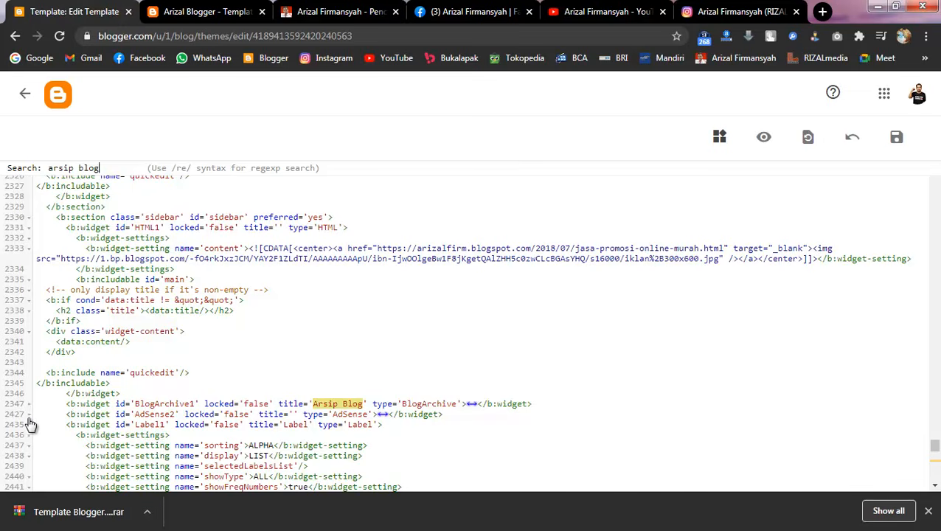
pyautogui.click(29, 425)
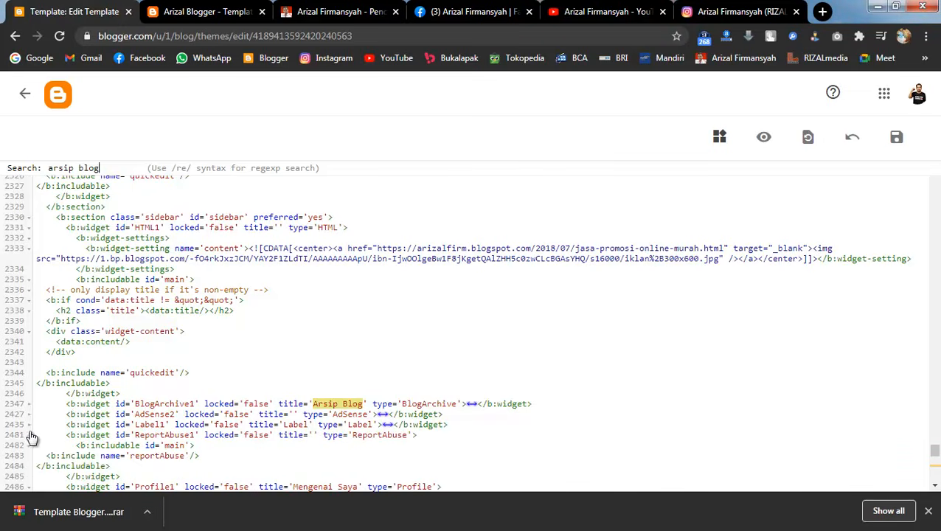
pyautogui.click(29, 435)
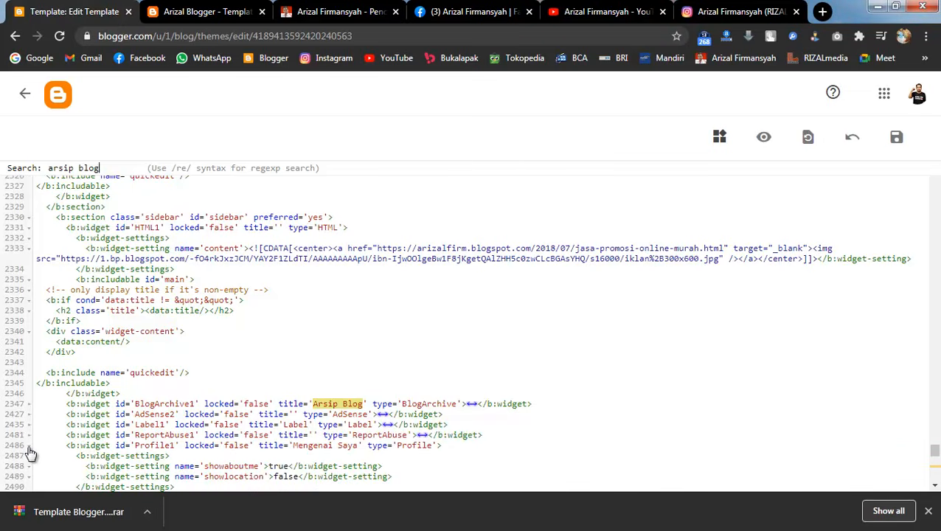
pyautogui.click(29, 445)
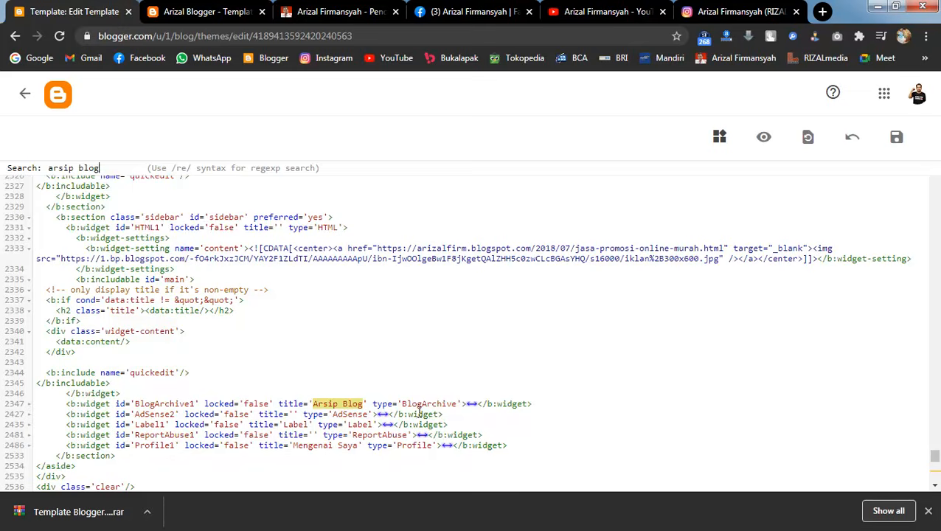
# - Delete the five collapsed sidebar widget lines and save the template
pyautogui.click(513, 445)
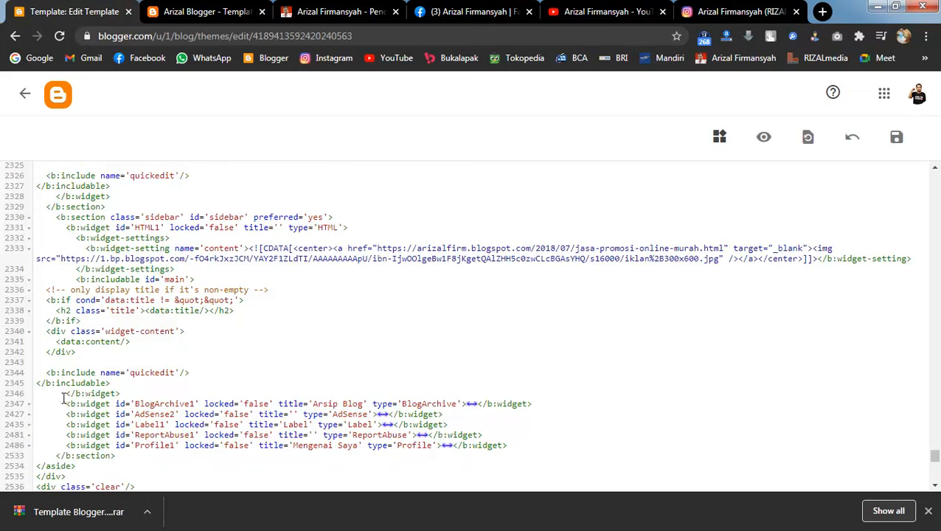
pyautogui.keyDown('shift'); pyautogui.click(40, 402); pyautogui.keyUp('shift')
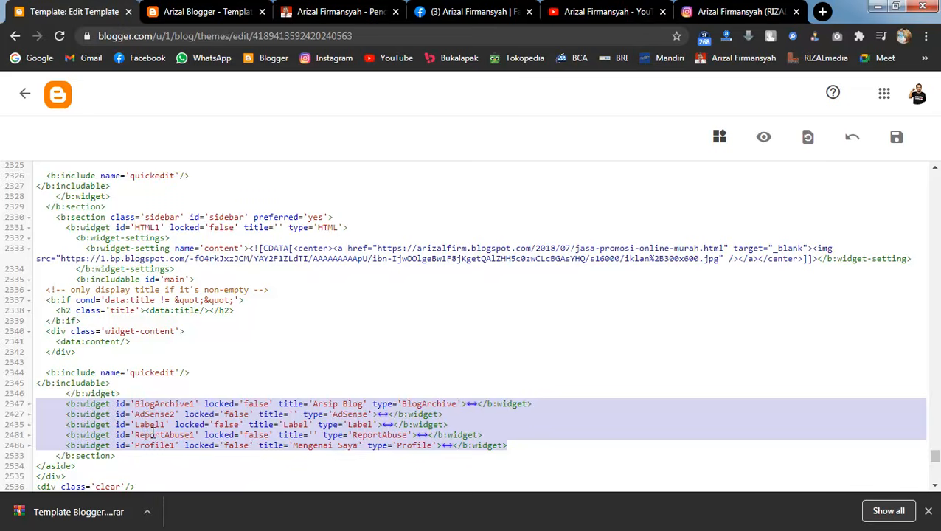
pyautogui.press('Delete')
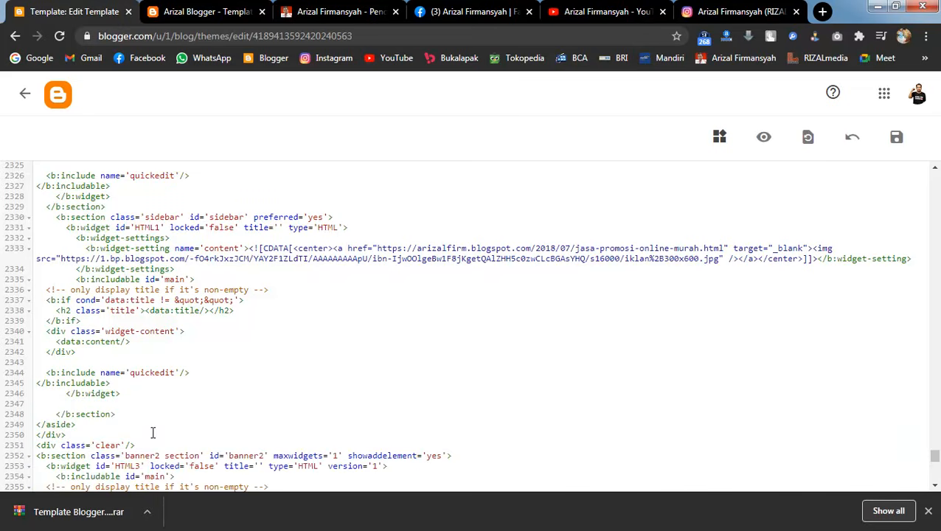
pyautogui.click(896, 137)
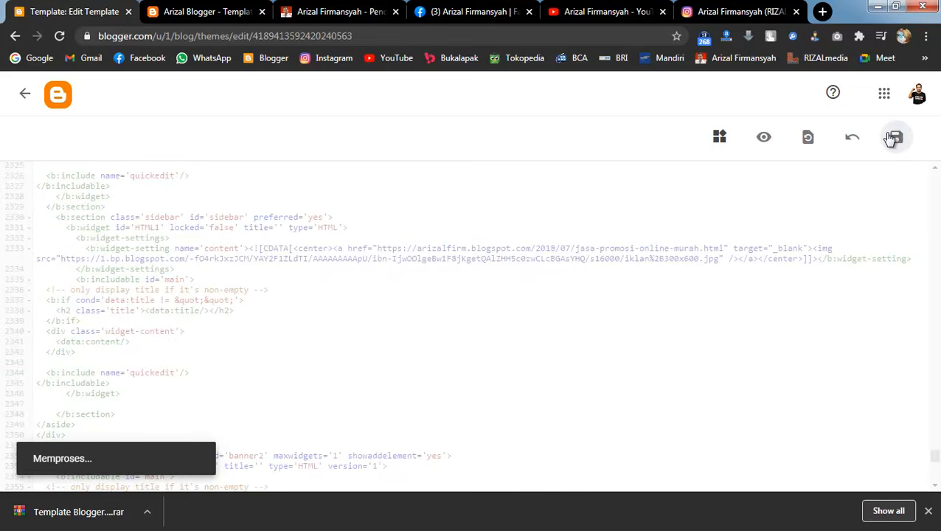
pyautogui.click(927, 510)
# - Reload the live blog and scroll through it to check the updated single-post listing
pyautogui.click(152, 18)
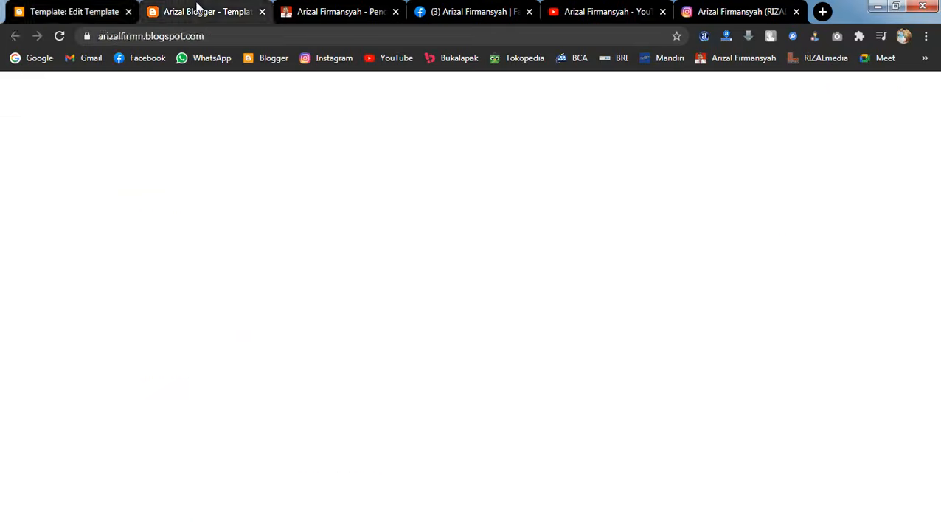
pyautogui.click(200, 101)
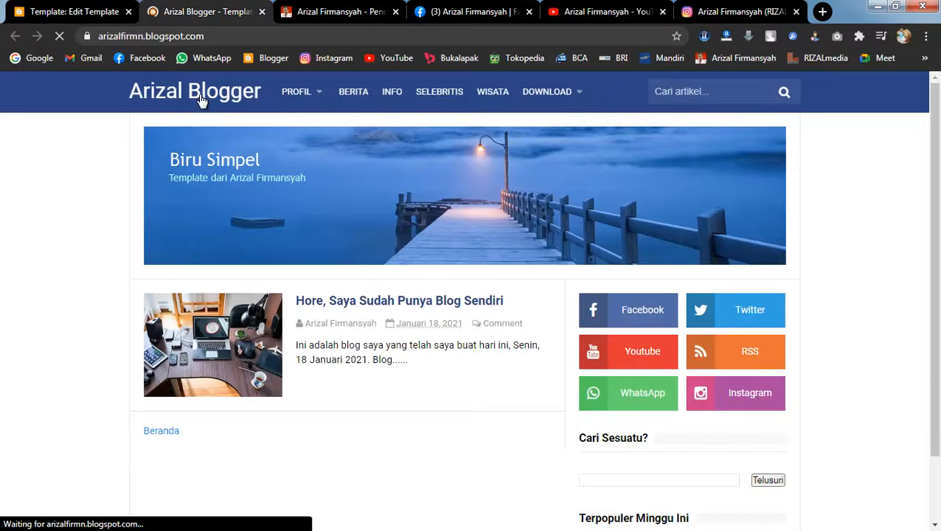
pyautogui.scroll(-15, 73, 260)
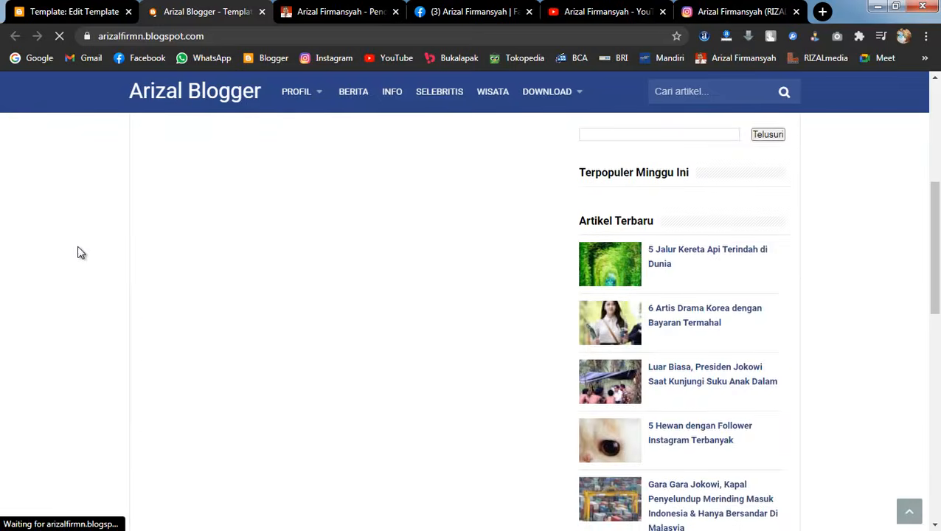
pyautogui.scroll(15, 78, 245)
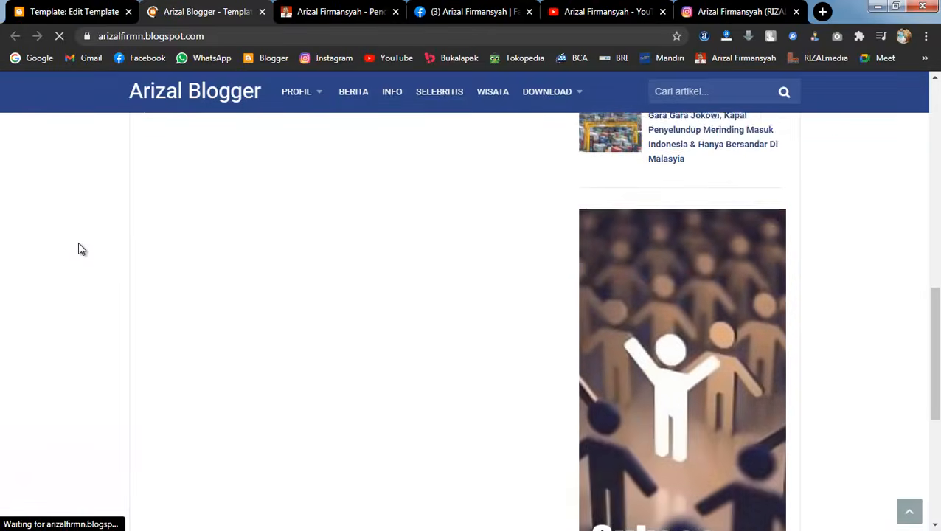
pyautogui.scroll(1, 83, 247)
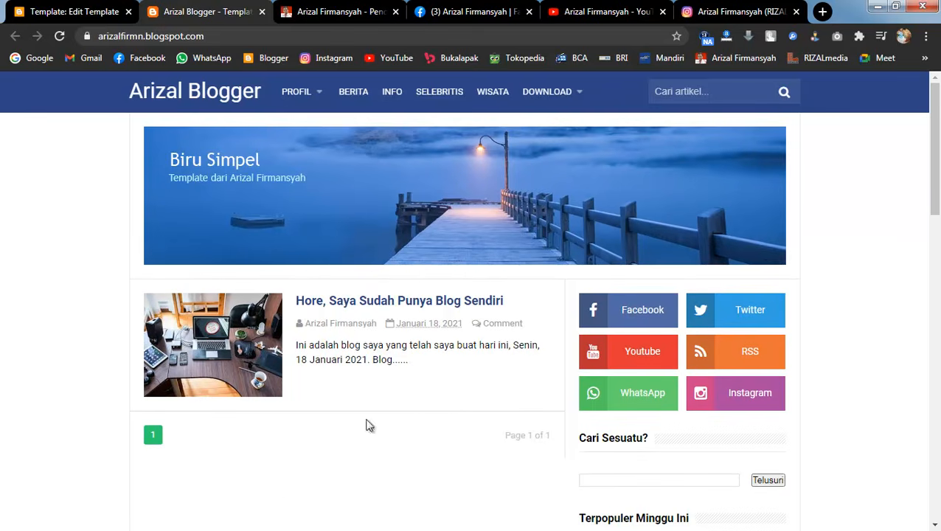
pyautogui.scroll(-6, 314, 426)
pyautogui.scroll(1, 313, 422)
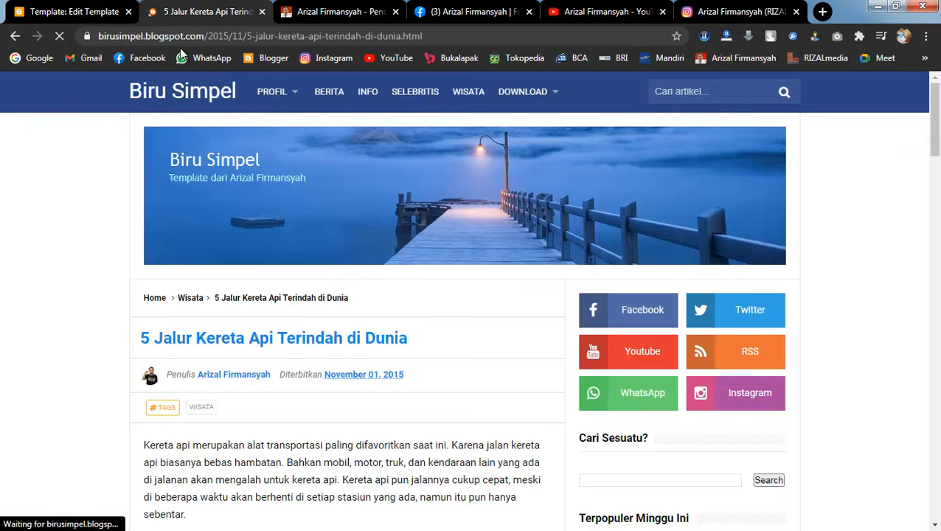
pyautogui.scroll(-2, 254, 339)
pyautogui.scroll(-1, 260, 347)
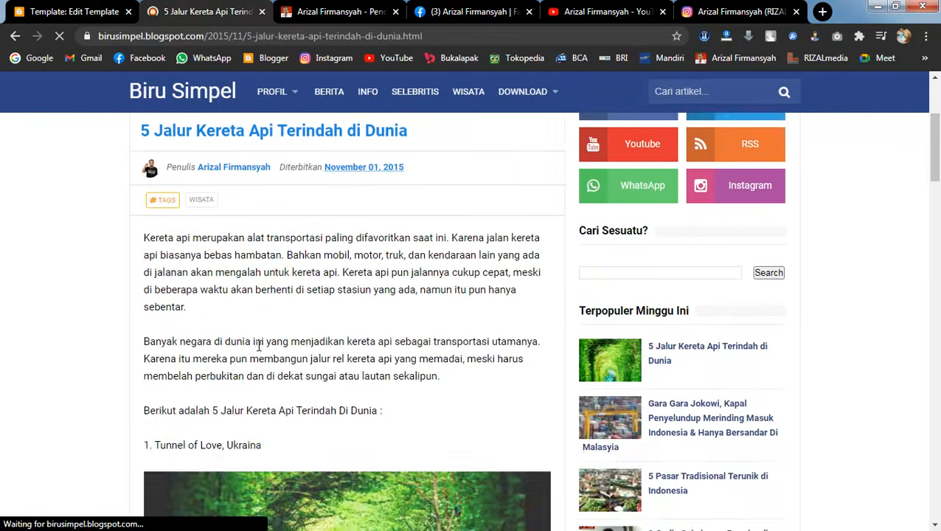
pyautogui.scroll(3, 259, 347)
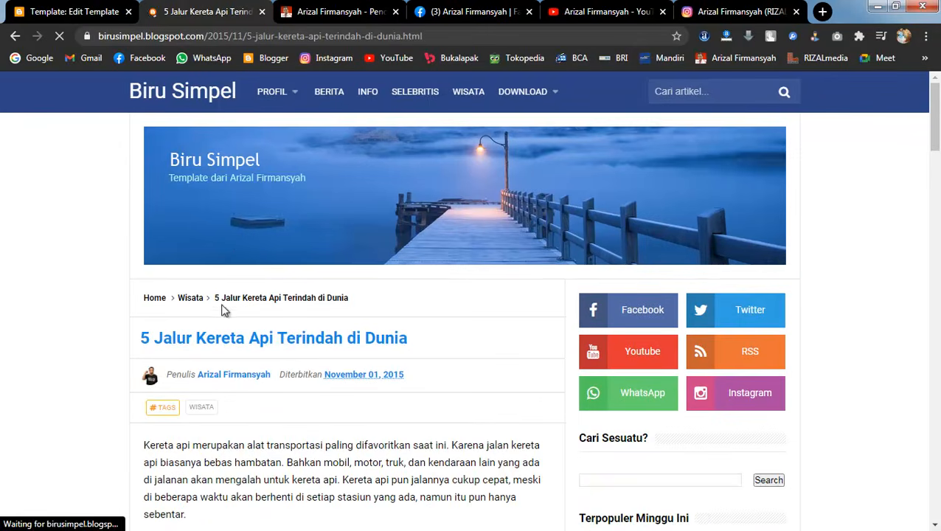
pyautogui.scroll(-1, 237, 377)
pyautogui.scroll(-2, 237, 377)
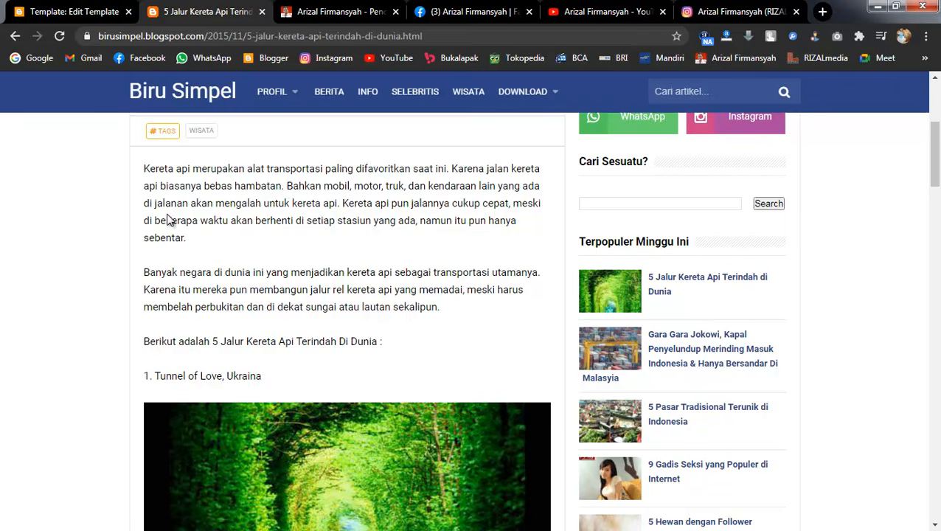
pyautogui.scroll(3, 168, 219)
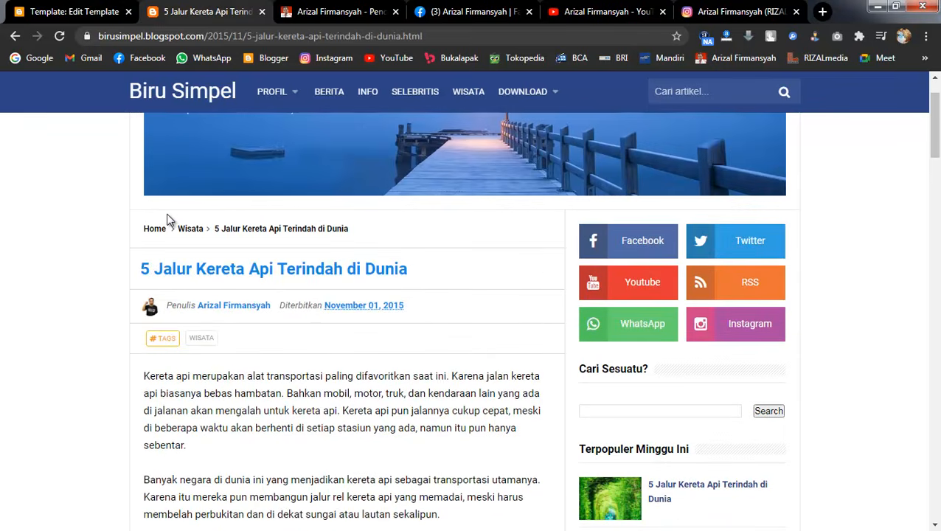
pyautogui.scroll(-5, 168, 219)
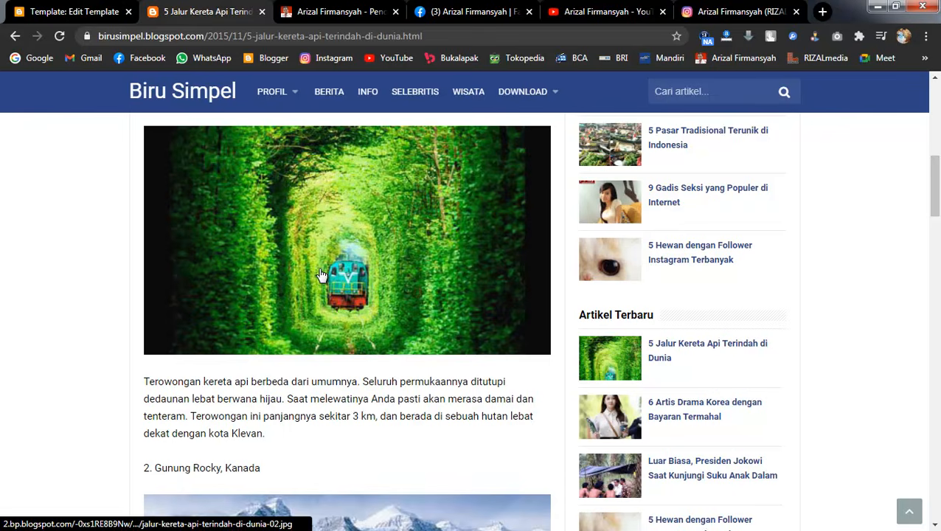
# - Open and dismiss the train photo's context menu, then go back to the template code
pyautogui.rightClick(322, 275)
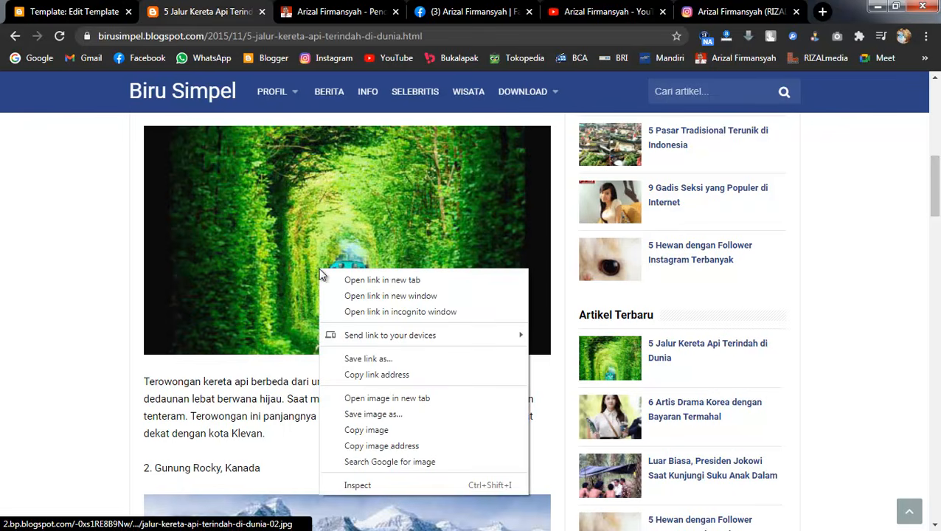
pyautogui.click(200, 396)
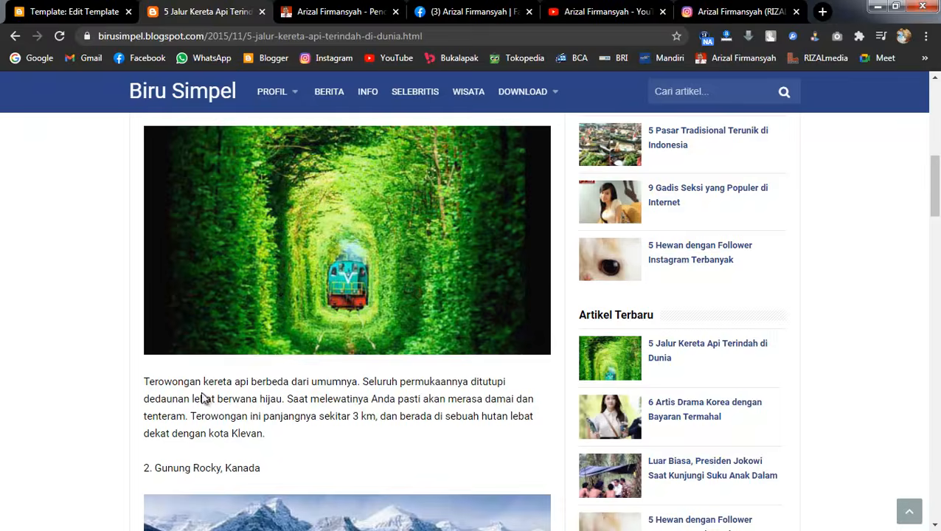
pyautogui.click(83, 12)
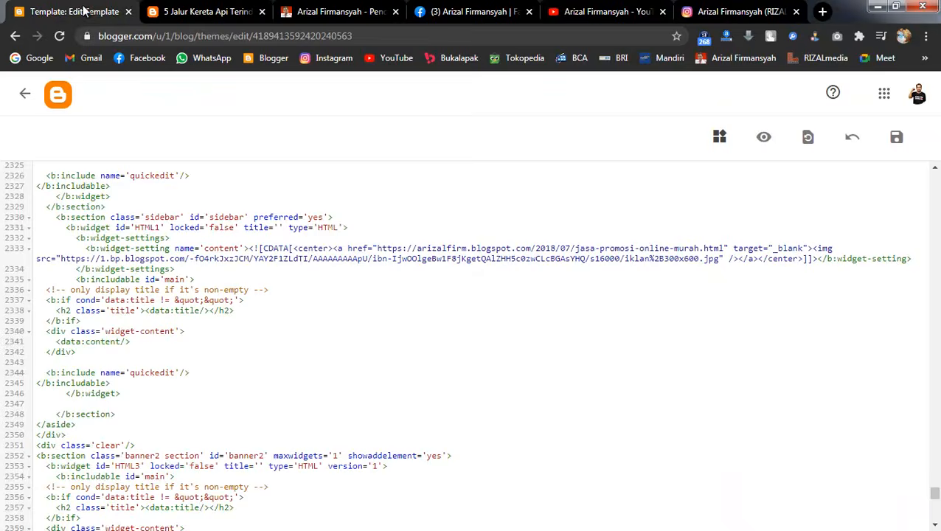
# - Exit the HTML code editor back to the Tema page
pyautogui.click(25, 94)
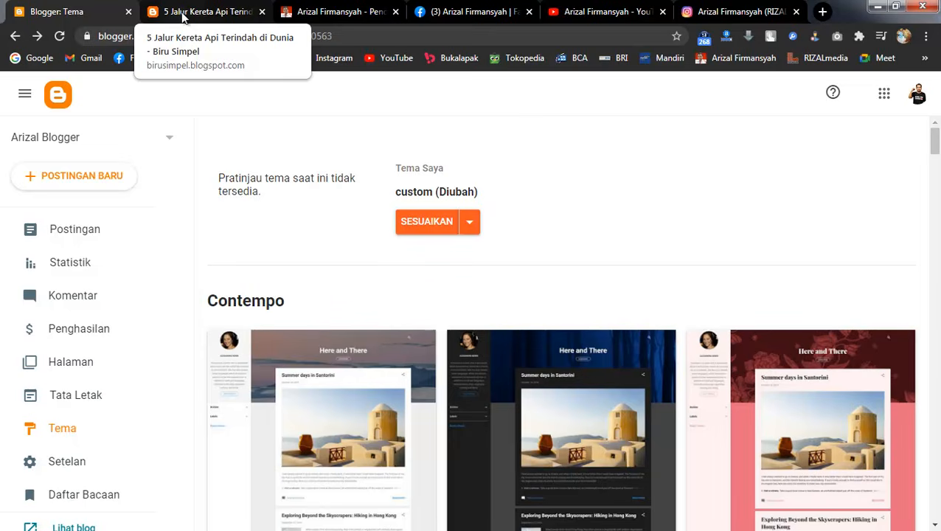
# - Open the '5 Jalur Kereta Api Terindah di Dunia' post from the Biru Simpel demo home page
pyautogui.click(182, 13)
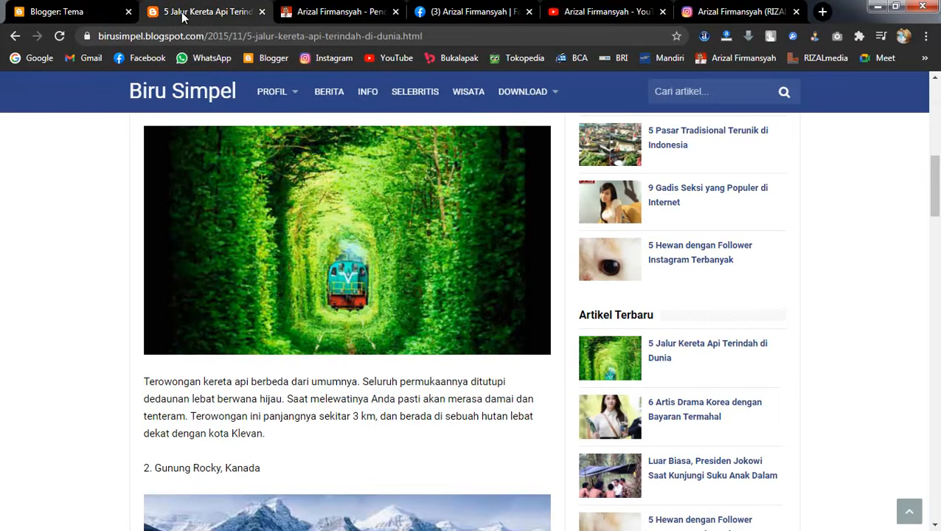
pyautogui.scroll(8, 150, 170)
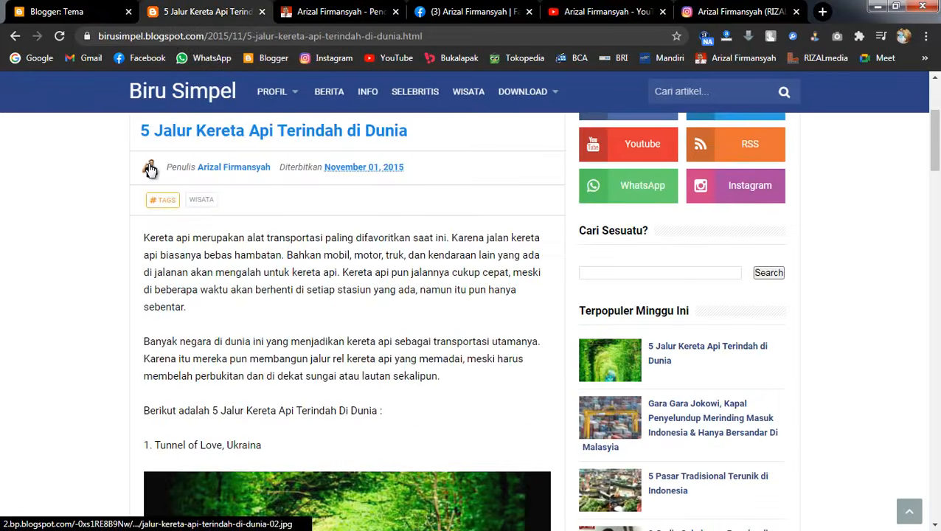
pyautogui.click(168, 167)
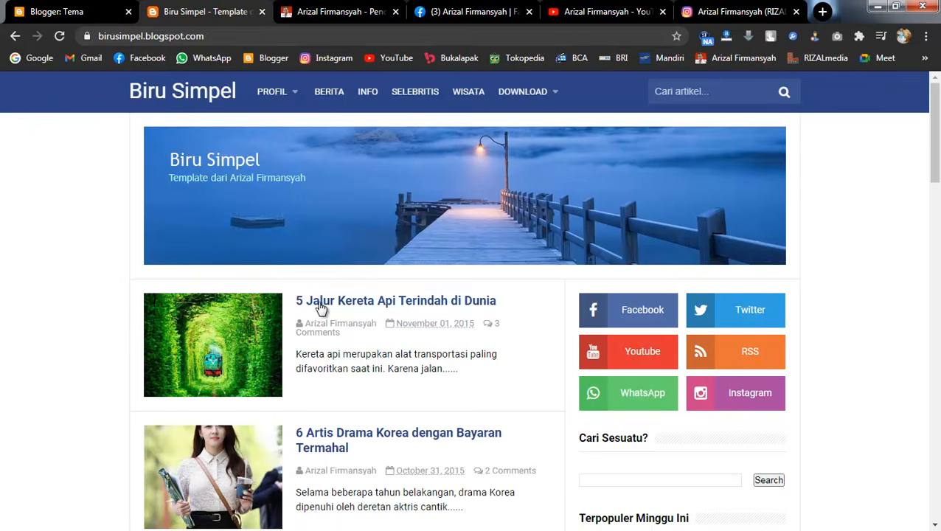
pyautogui.click(318, 302)
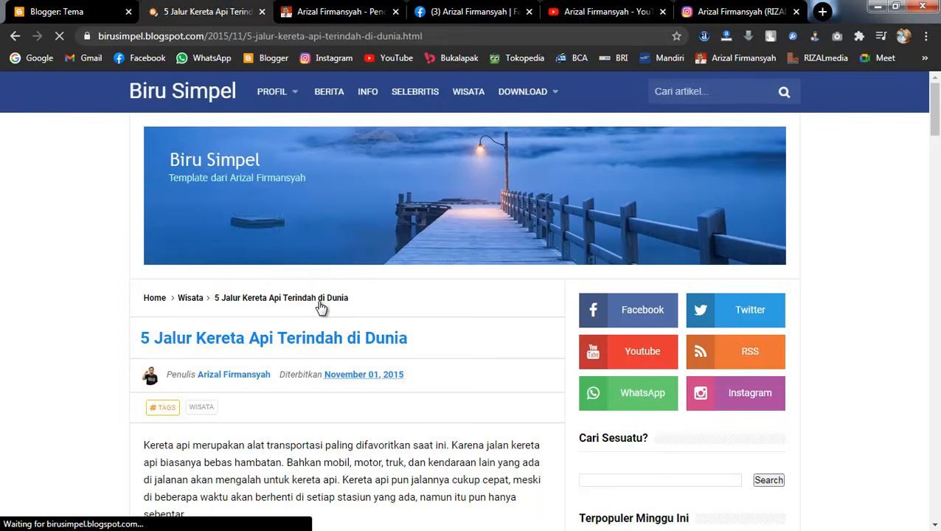
pyautogui.scroll(-3, 294, 422)
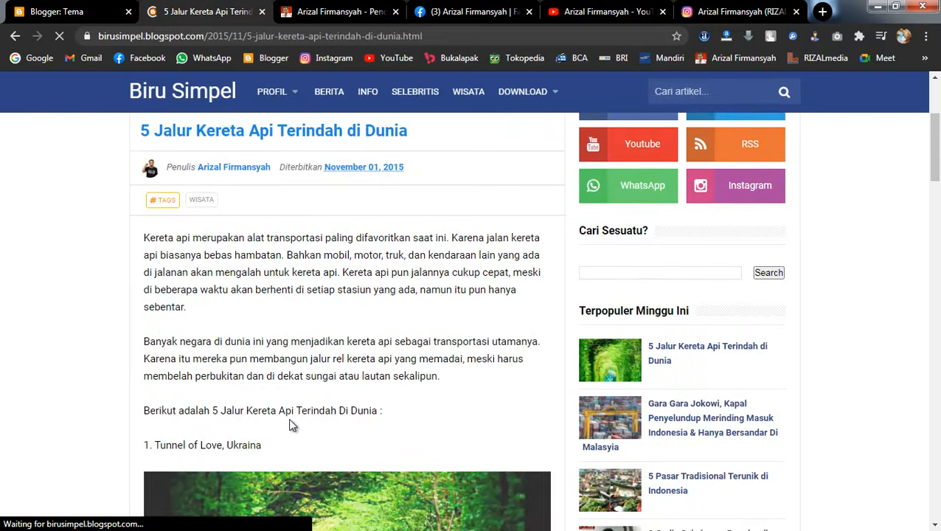
pyautogui.scroll(-5, 310, 500)
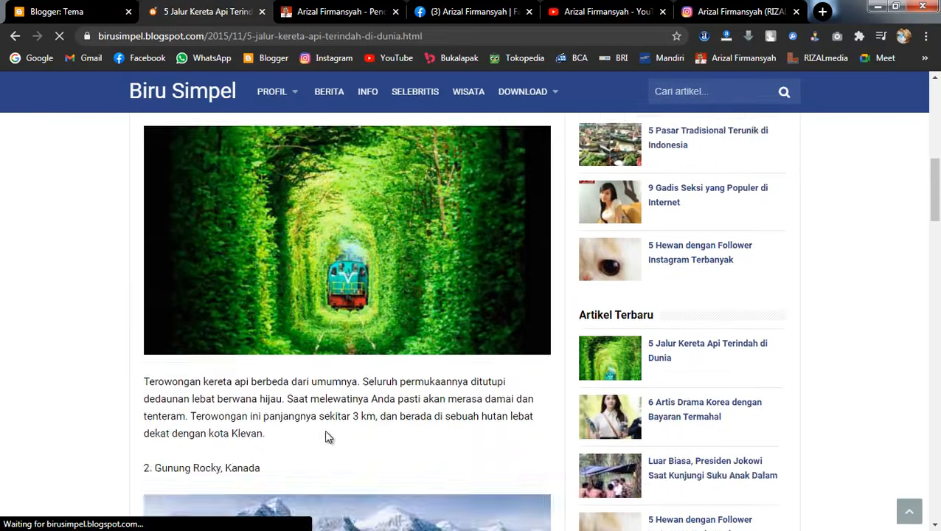
# - Save the Tunnel of Love and snowy mountain train photos to drive D
pyautogui.rightClick(348, 279)
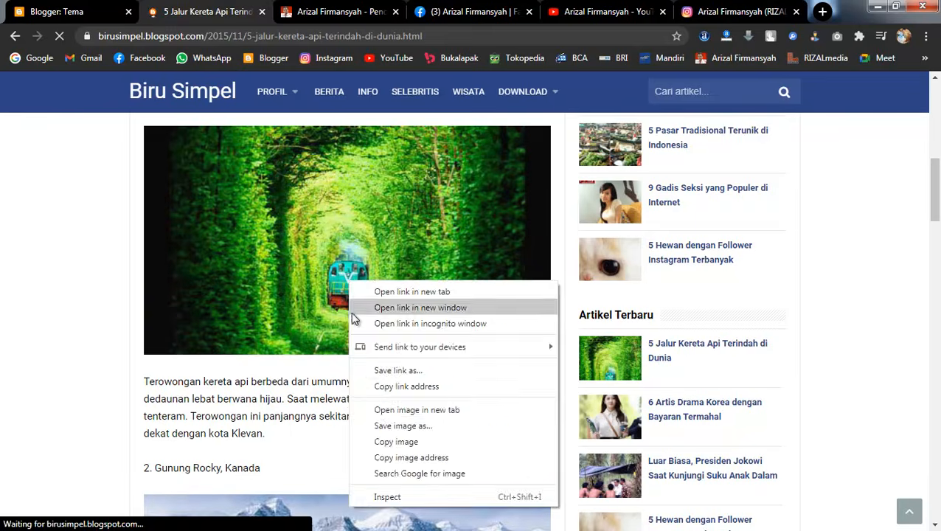
pyautogui.click(378, 426)
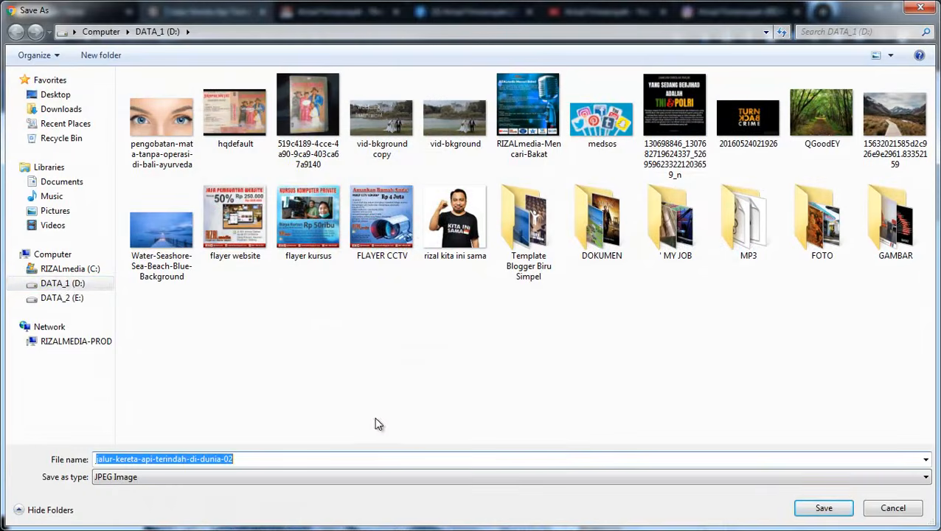
pyautogui.click(798, 508)
pyautogui.scroll(-3, 375, 393)
pyautogui.rightClick(375, 392)
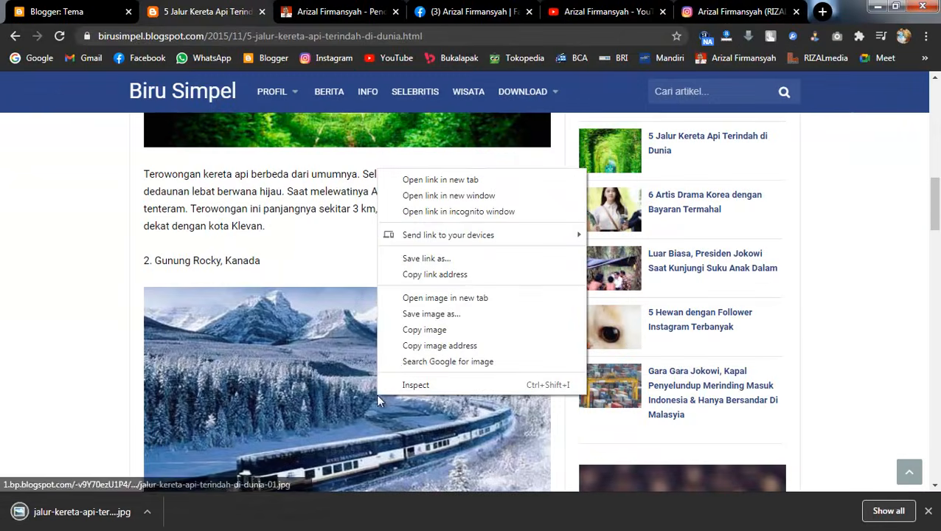
pyautogui.click(426, 314)
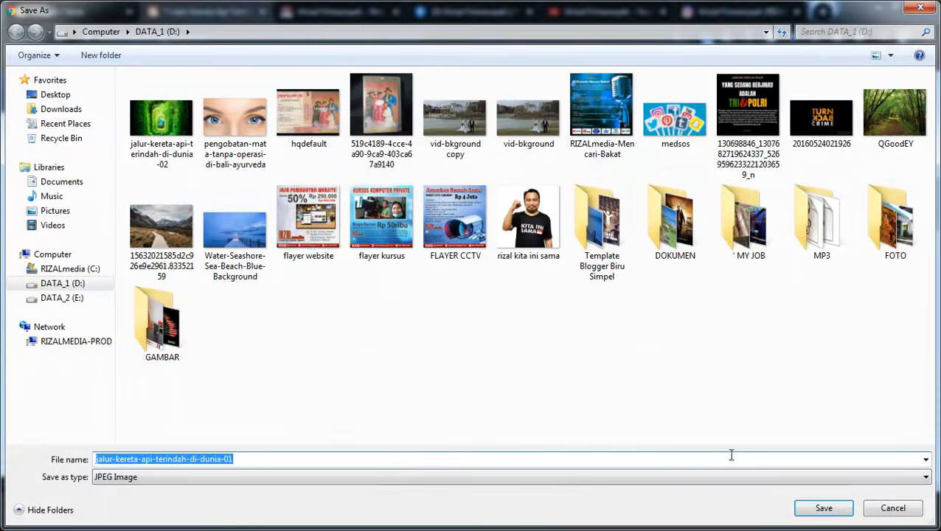
pyautogui.click(805, 509)
# - Save the Flam Line, Gyeonghwa and Los Angeles train photos to the computer
pyautogui.scroll(-3, 395, 399)
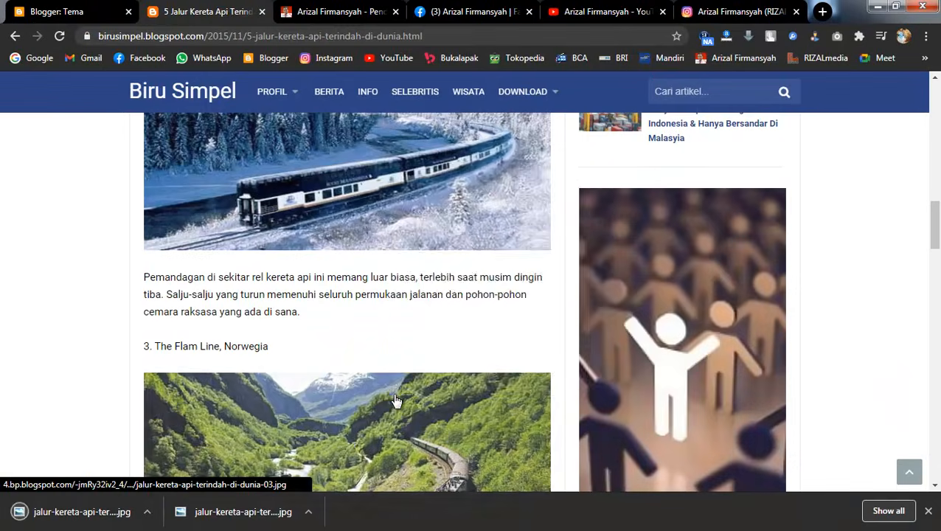
pyautogui.rightClick(395, 399)
pyautogui.click(431, 314)
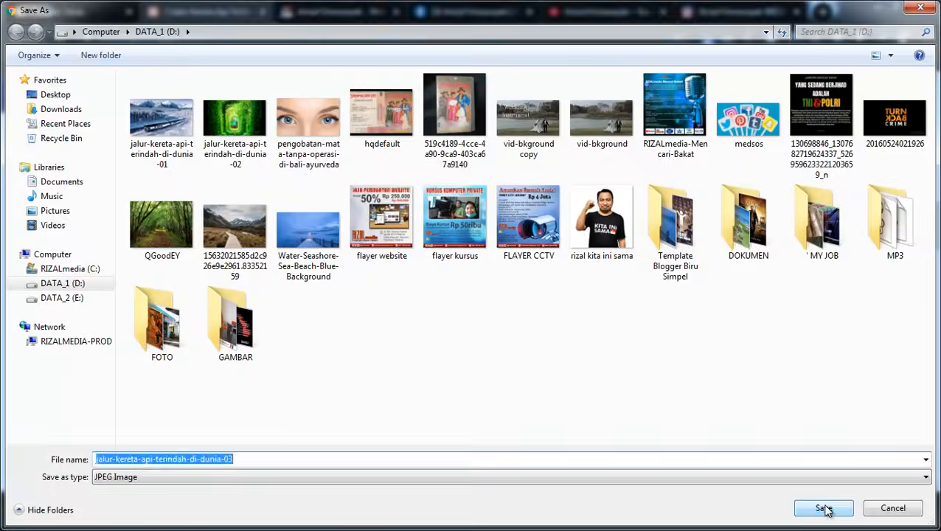
pyautogui.click(822, 505)
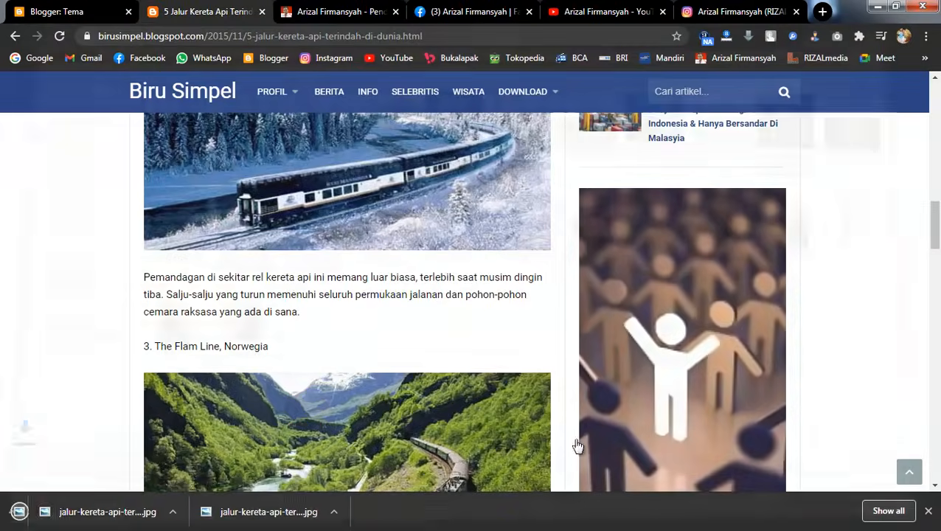
pyautogui.scroll(-5, 382, 407)
pyautogui.rightClick(378, 398)
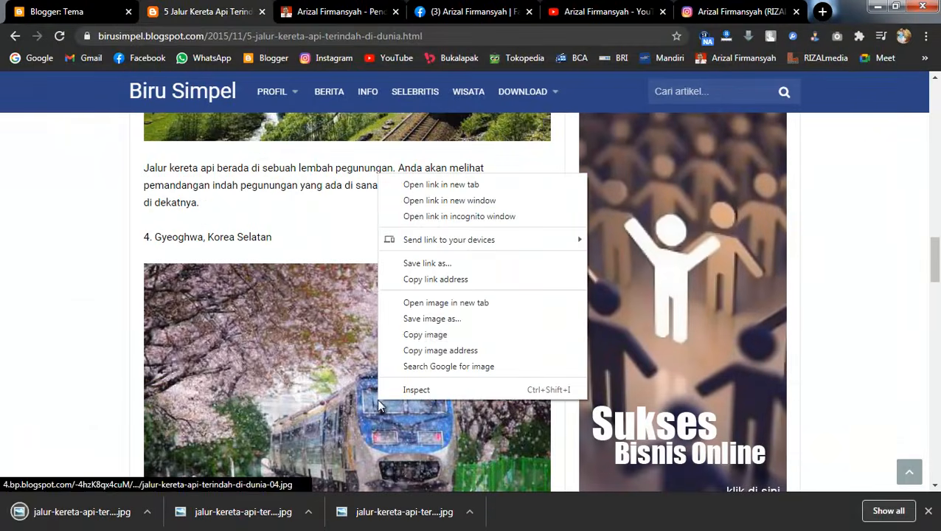
pyautogui.click(409, 323)
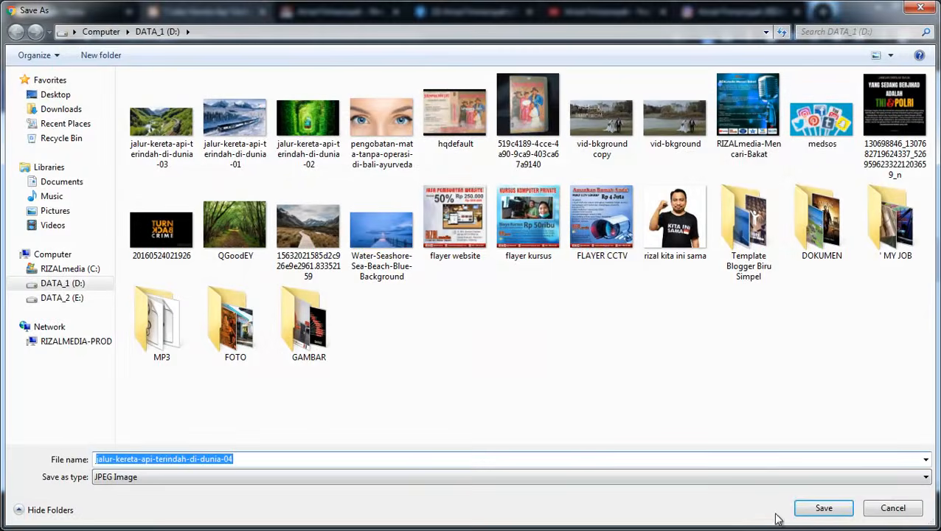
pyautogui.click(815, 513)
pyautogui.scroll(-6, 317, 381)
pyautogui.rightClick(319, 383)
pyautogui.click(359, 303)
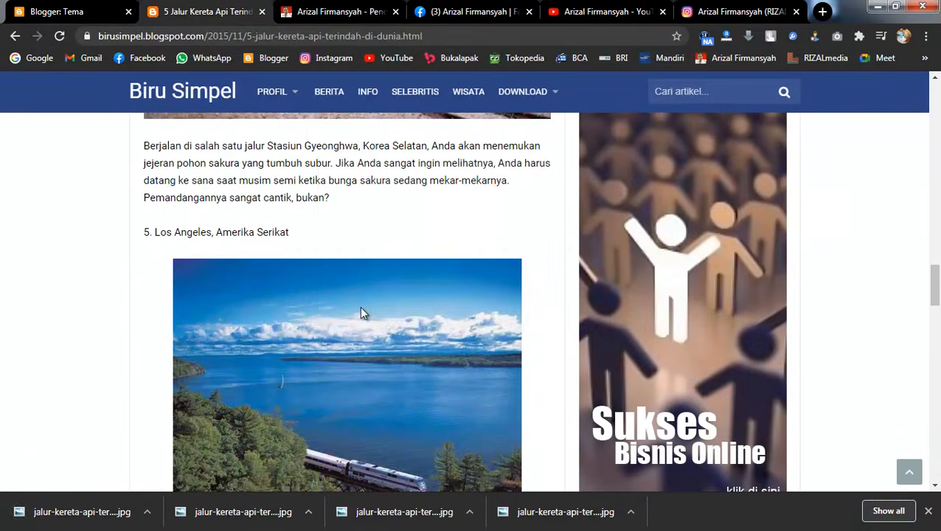
pyautogui.click(823, 509)
# - Select the train article body from its final paragraph up to the top and copy it
pyautogui.scroll(-3, 351, 393)
pyautogui.scroll(-3, 350, 396)
pyautogui.scroll(4, 350, 396)
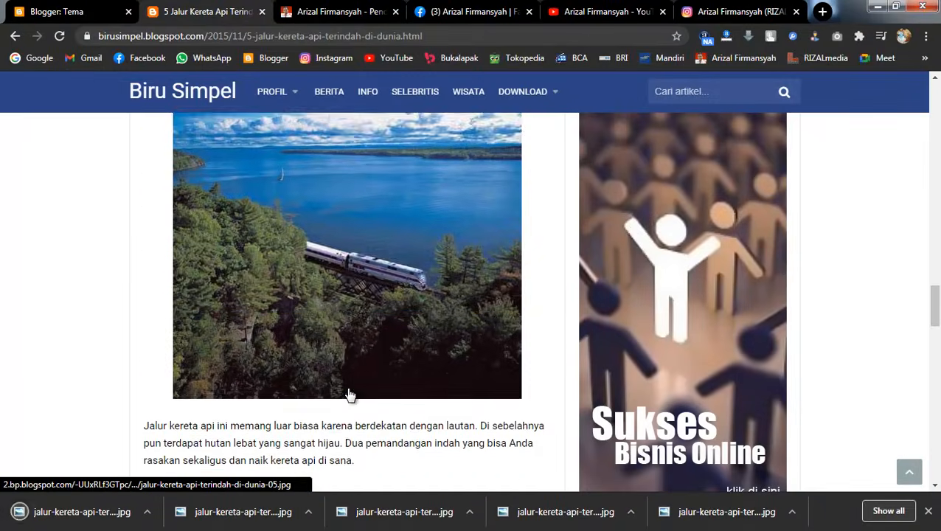
pyautogui.scroll(2, 350, 396)
pyautogui.scroll(1, 350, 395)
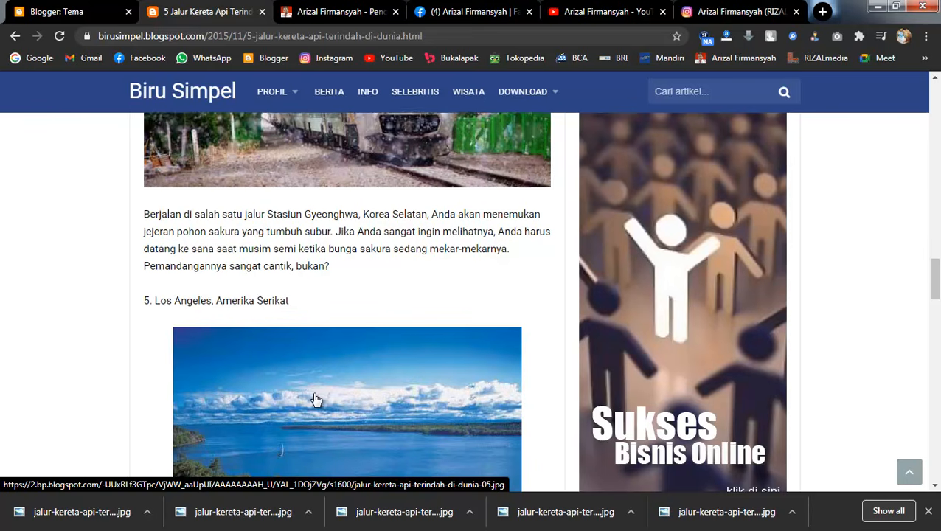
pyautogui.scroll(-3, 315, 398)
pyautogui.scroll(-3, 315, 399)
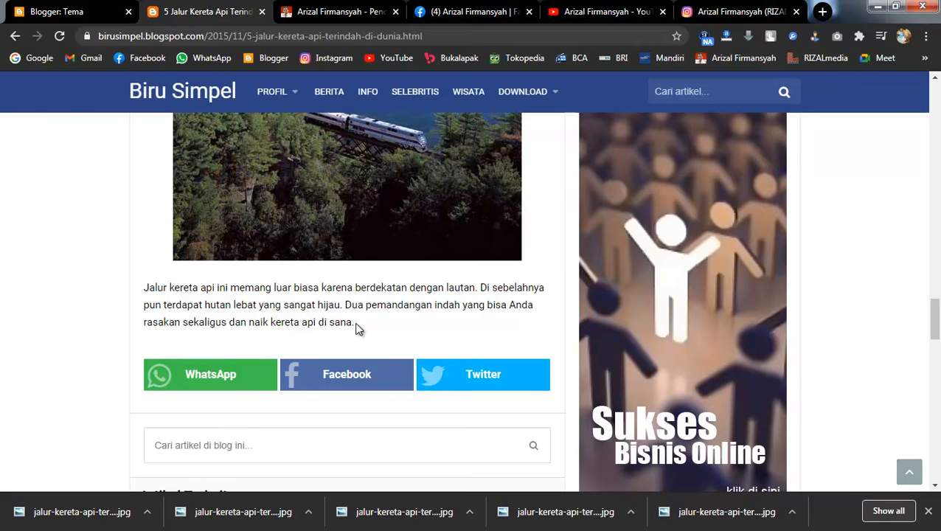
pyautogui.moveTo(356, 329); pyautogui.dragTo(145, 310)
pyautogui.scroll(20, 191, 264)
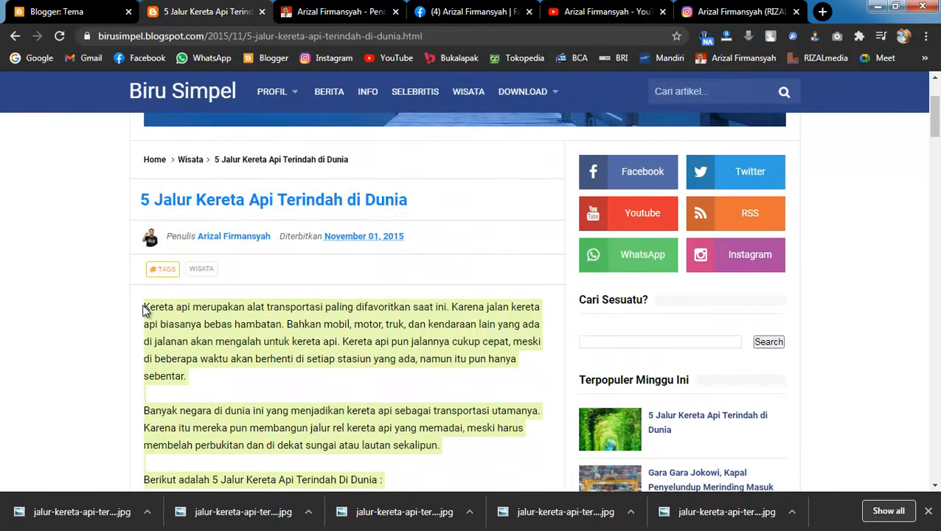
pyautogui.click(205, 325)
pyautogui.click(90, 10)
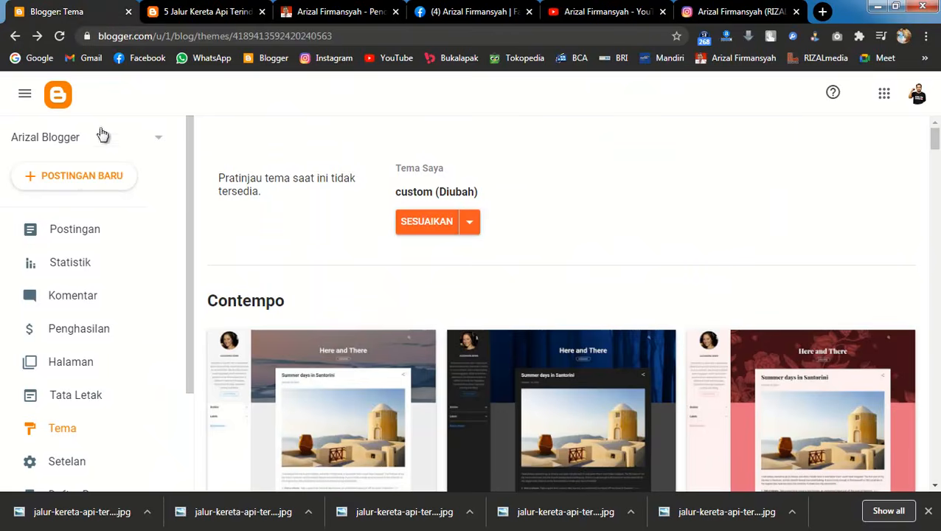
# - Create a new post and paste the copied train article into its body as plain text
pyautogui.click(77, 178)
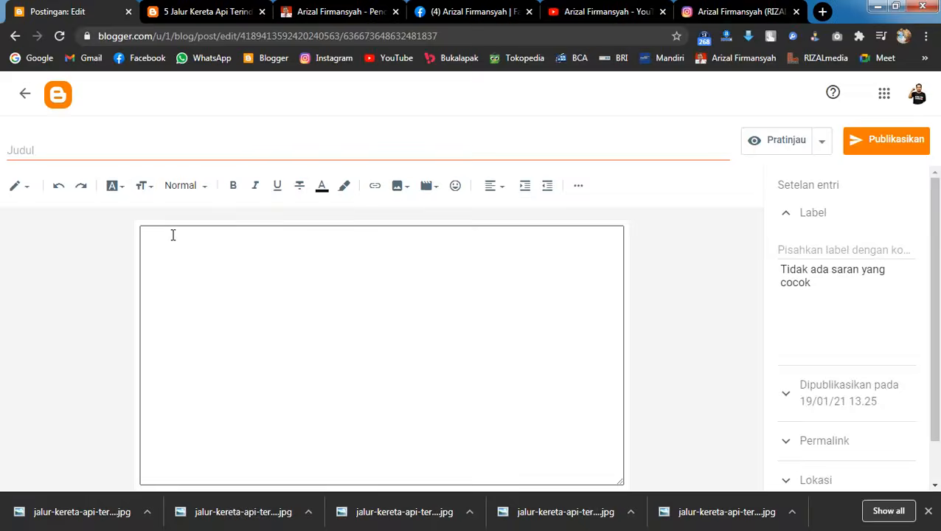
pyautogui.rightClick(173, 234)
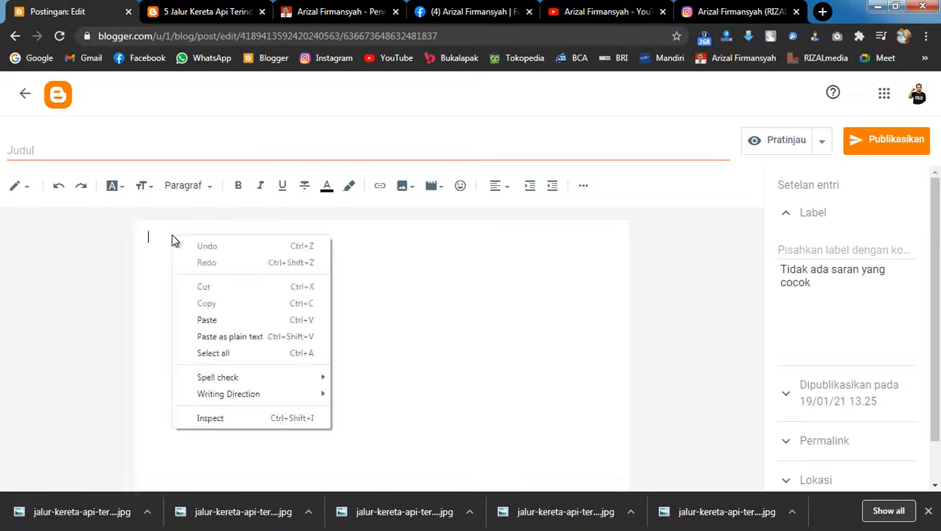
pyautogui.click(227, 340)
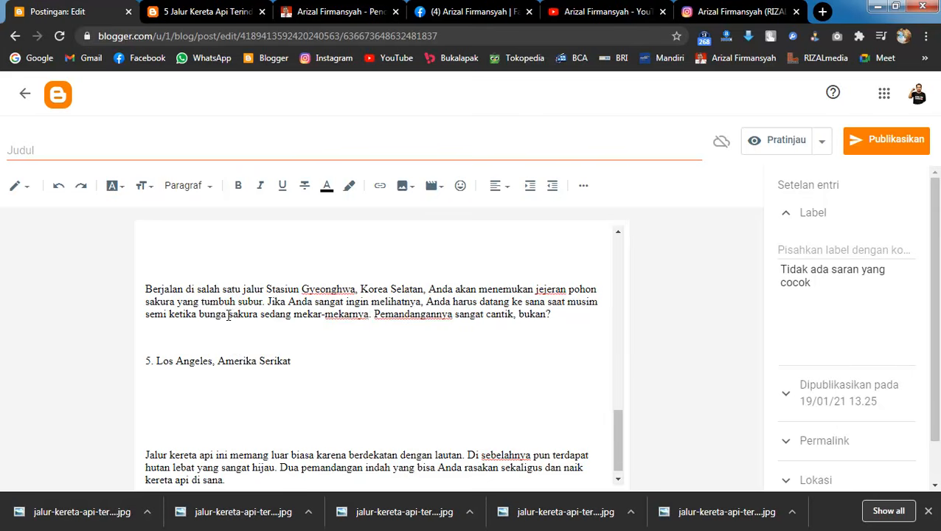
pyautogui.scroll(15, 226, 310)
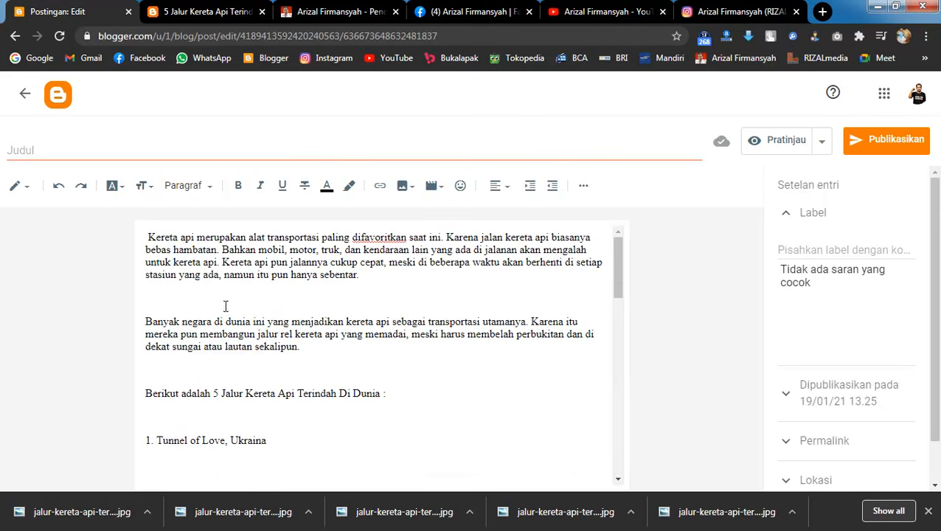
pyautogui.rightClick(146, 237)
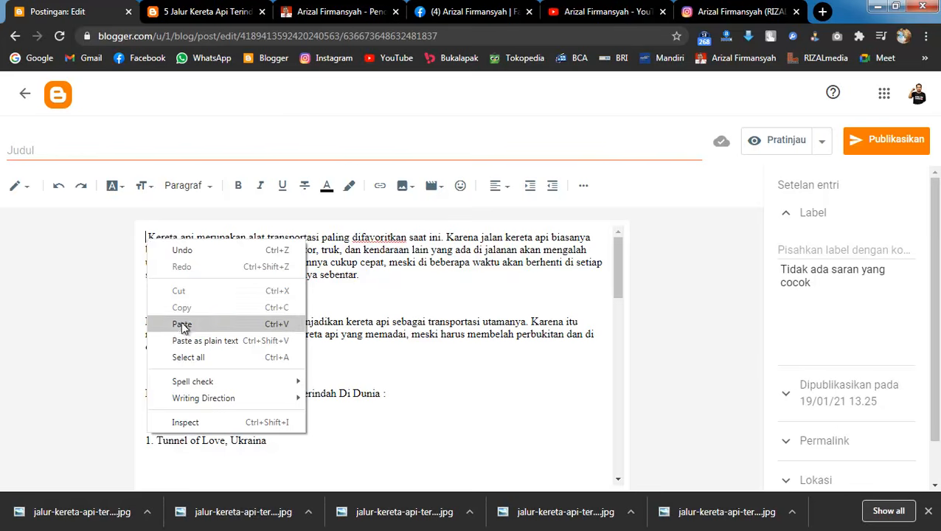
pyautogui.click(372, 296)
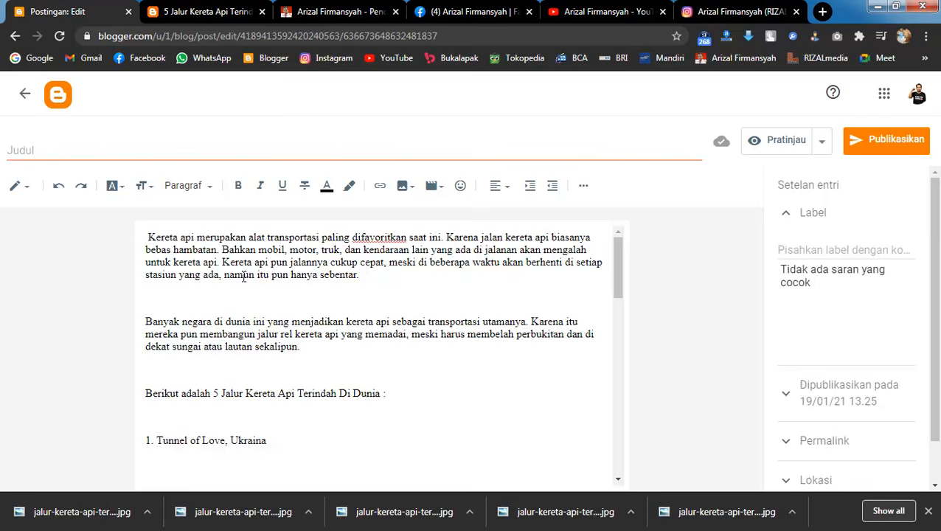
pyautogui.scroll(-10, 237, 303)
pyautogui.scroll(10, 238, 304)
# - Copy the title '5 Jalur Kereta Api Terindah di Dunia' from the published post into the Judul field
pyautogui.click(233, 9)
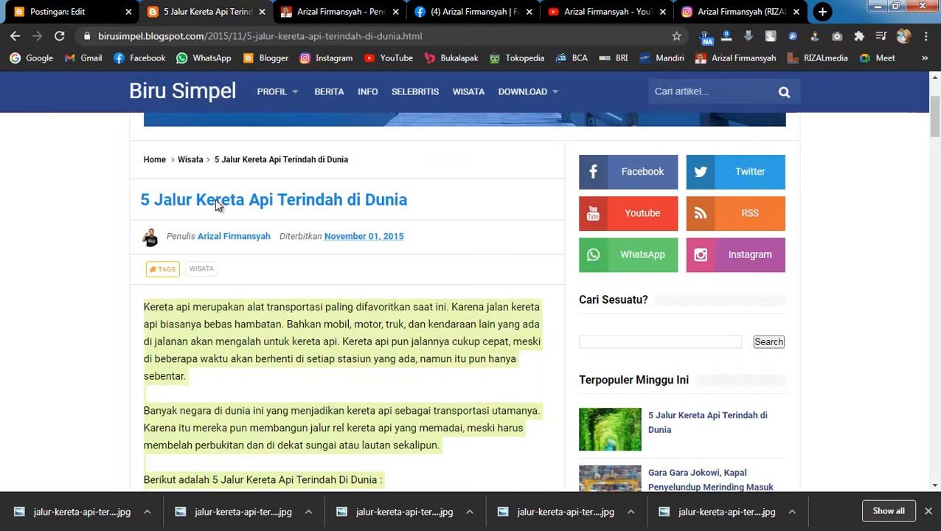
pyautogui.moveTo(137, 202); pyautogui.dragTo(410, 199)
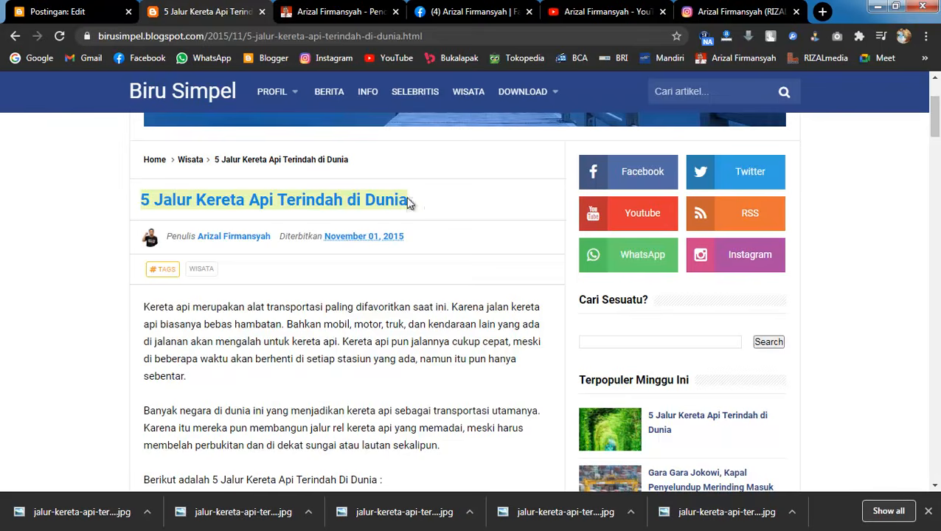
pyautogui.click(42, 11)
pyautogui.click(118, 150)
pyautogui.hotkey('ctrl', 'v')
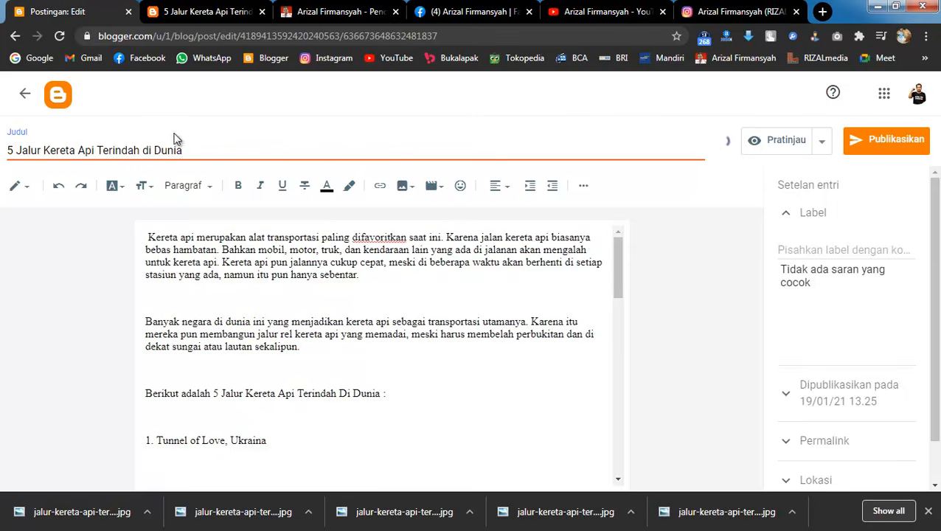
# - Compare with the published post, then delete the leading space before 'Kereta' in the first paragraph
pyautogui.click(194, 20)
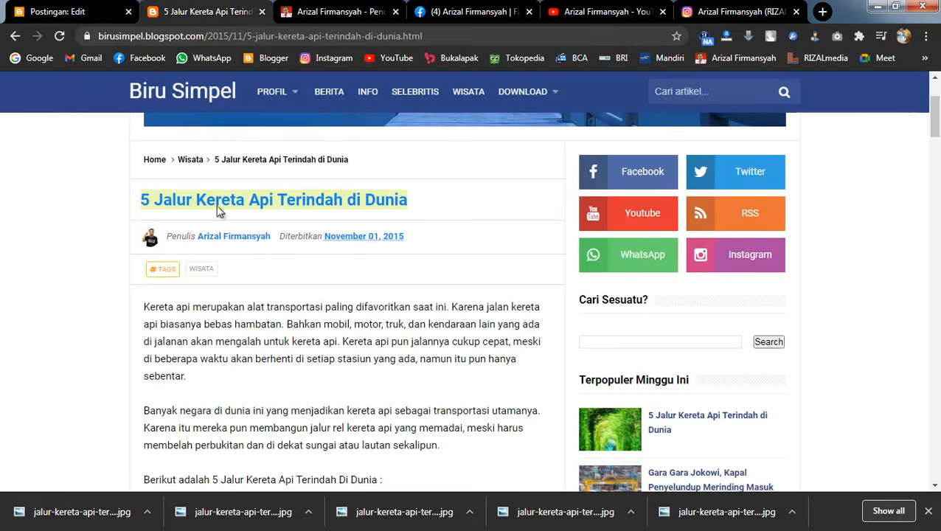
pyautogui.scroll(-5, 218, 221)
pyautogui.scroll(-2, 218, 224)
pyautogui.scroll(2, 218, 225)
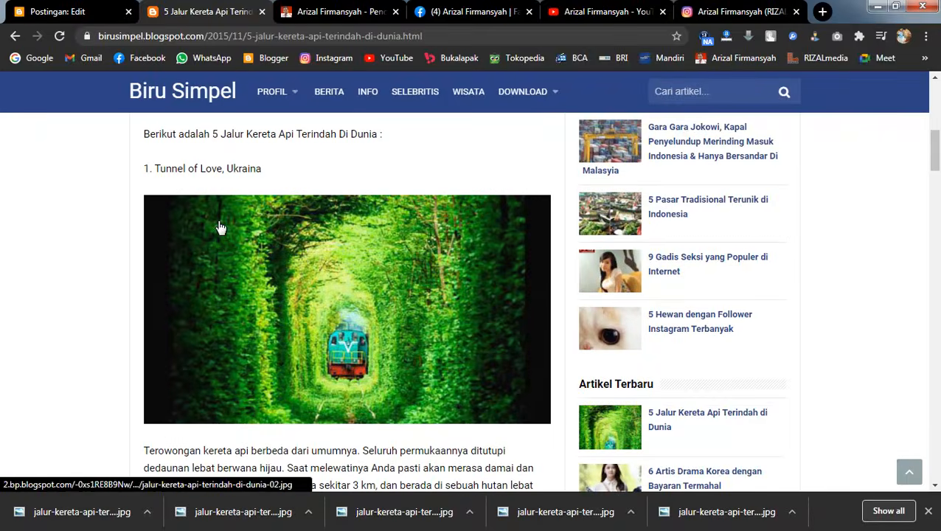
pyautogui.click(81, 9)
pyautogui.click(146, 238)
pyautogui.press('Delete')
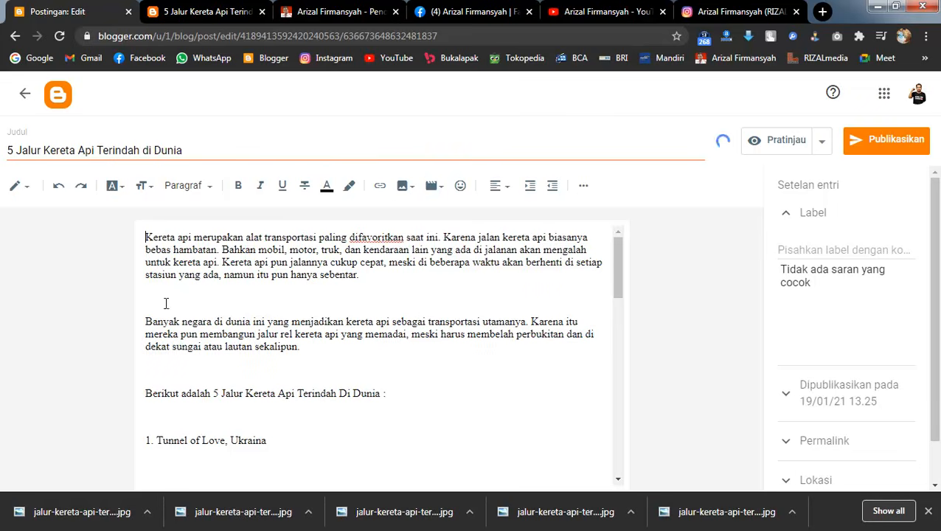
pyautogui.scroll(-2, 184, 398)
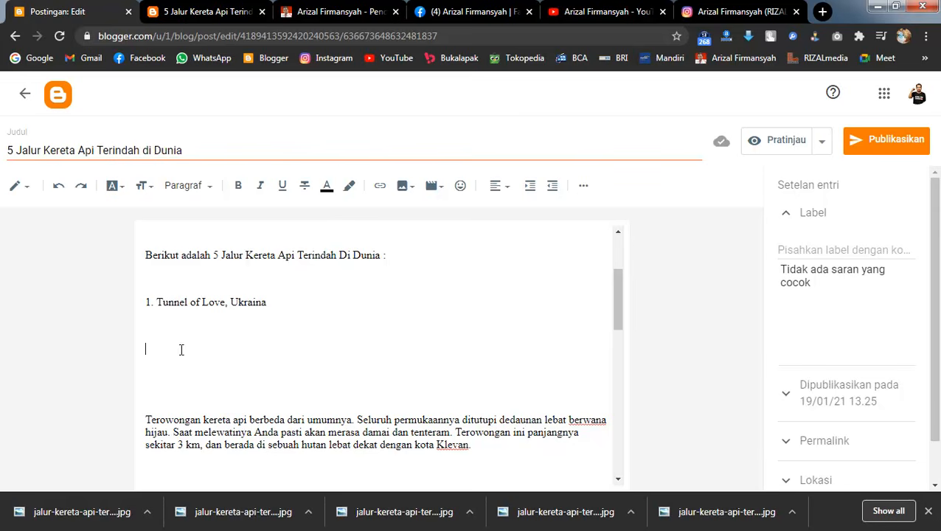
# - Upload the jalur-kereta-api-terindah-di-dunia-02 image from drive D into the post's image picker
pyautogui.click(396, 187)
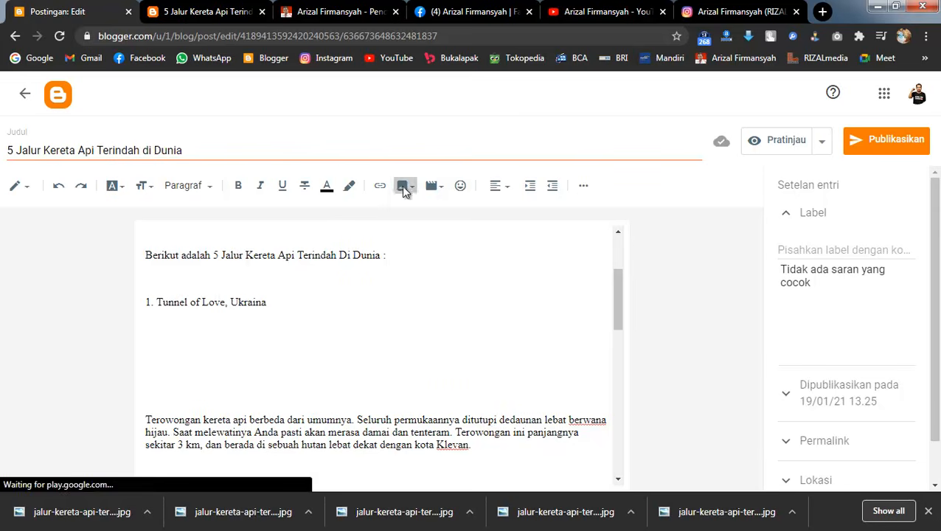
pyautogui.click(416, 214)
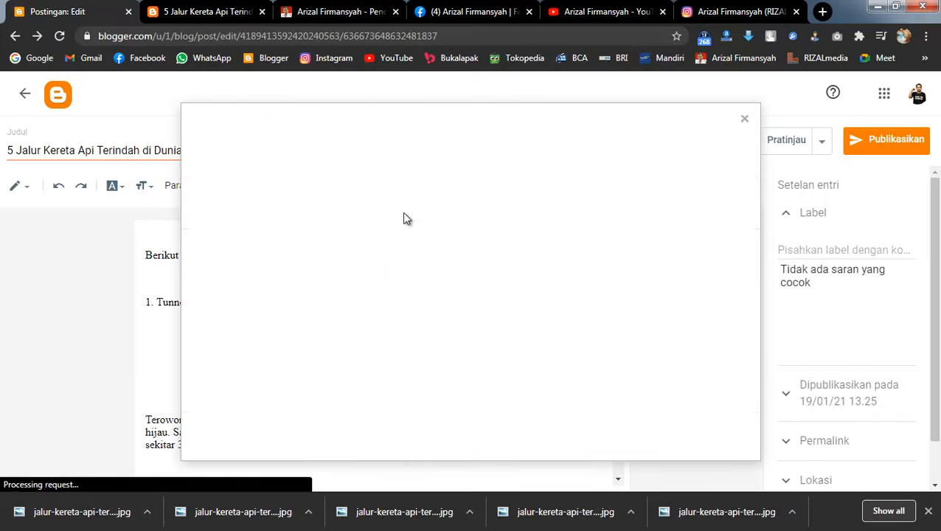
pyautogui.click(225, 200)
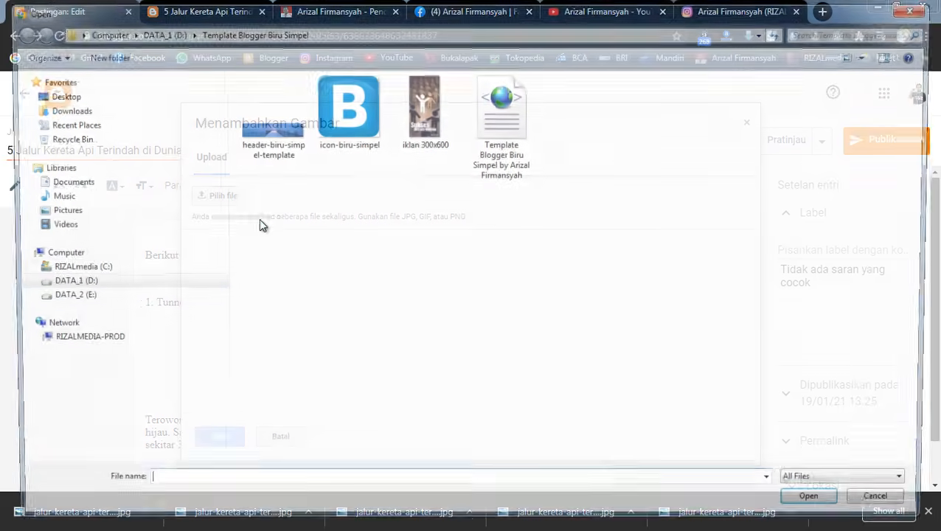
pyautogui.click(149, 287)
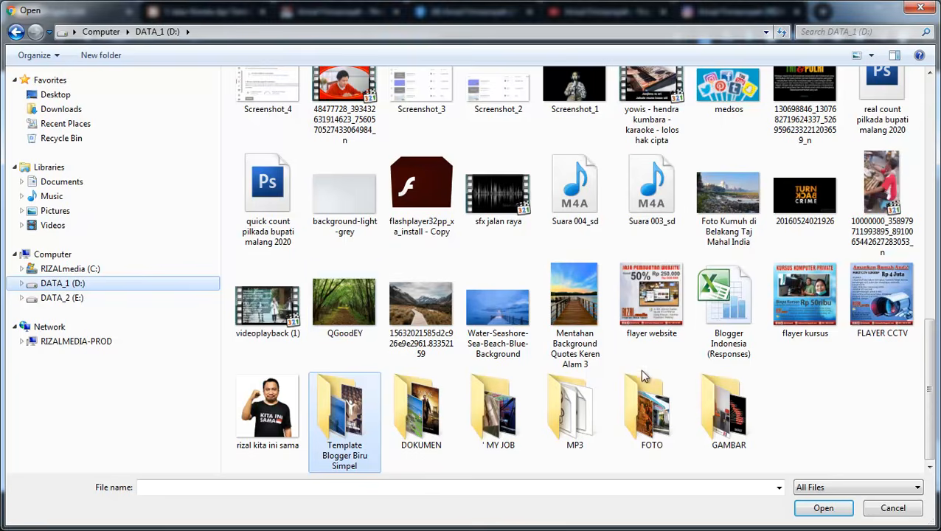
pyautogui.click(600, 348)
pyautogui.scroll(10, 595, 340)
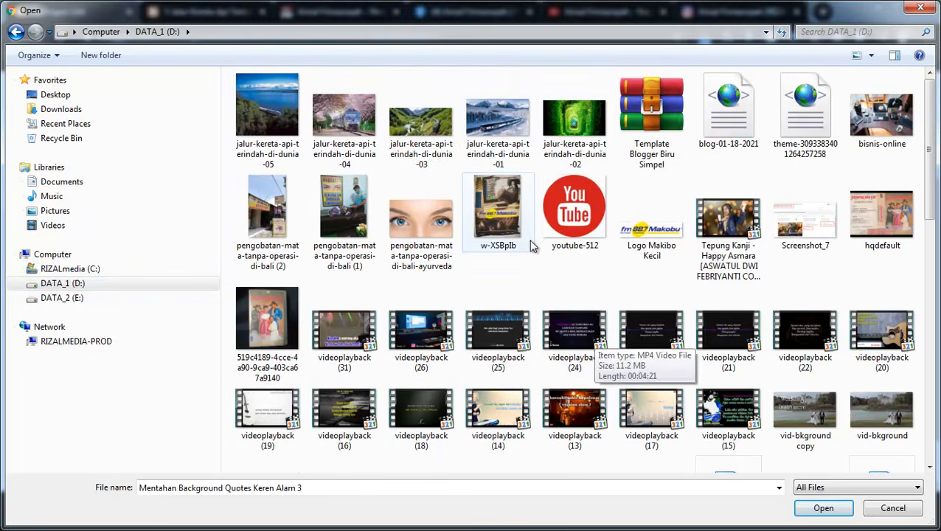
pyautogui.click(435, 143)
pyautogui.click(549, 140)
pyautogui.doubleClick(552, 136)
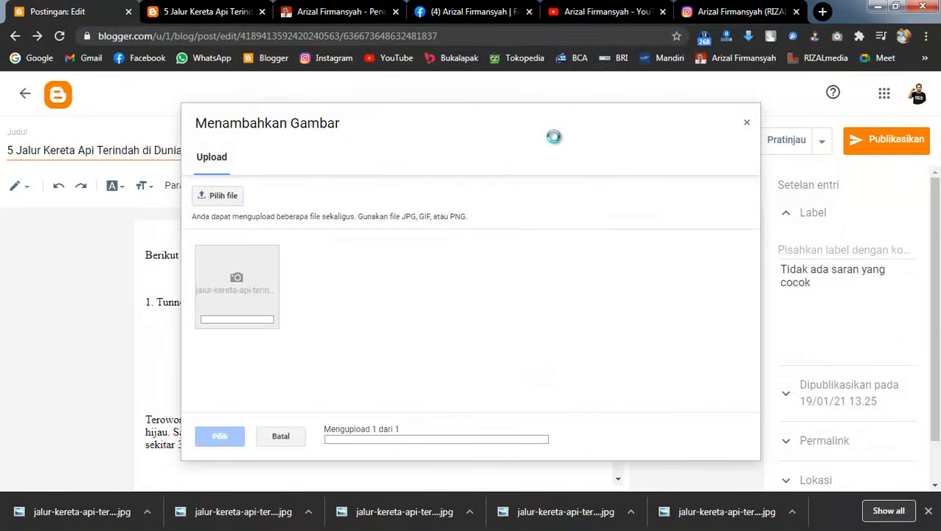
# - Upload the remaining train images -01, -03, -04 and -05
pyautogui.click(221, 195)
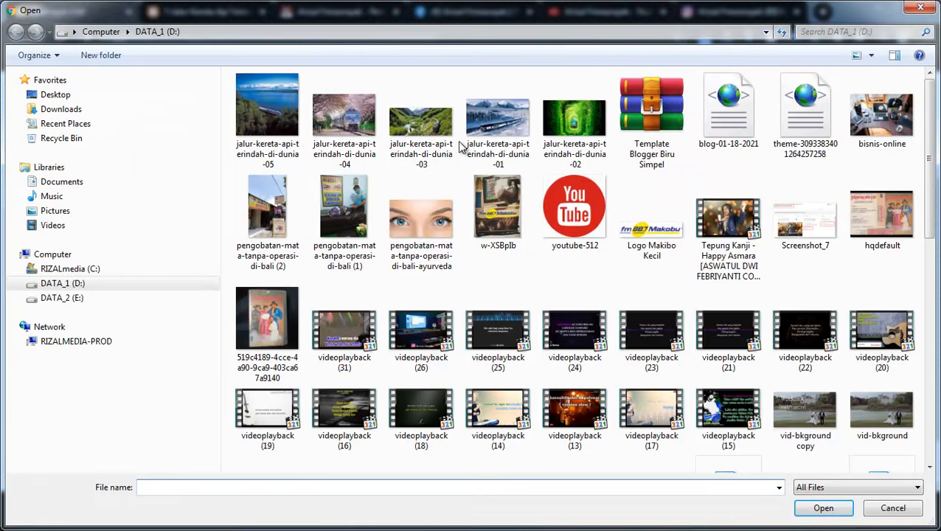
pyautogui.click(501, 133)
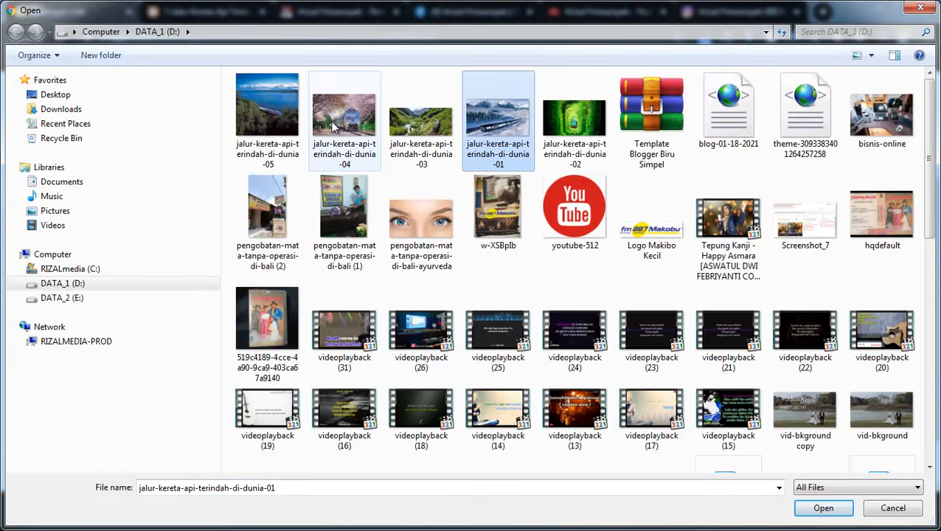
pyautogui.keyDown('shift'); pyautogui.click(284, 117); pyautogui.keyUp('shift')
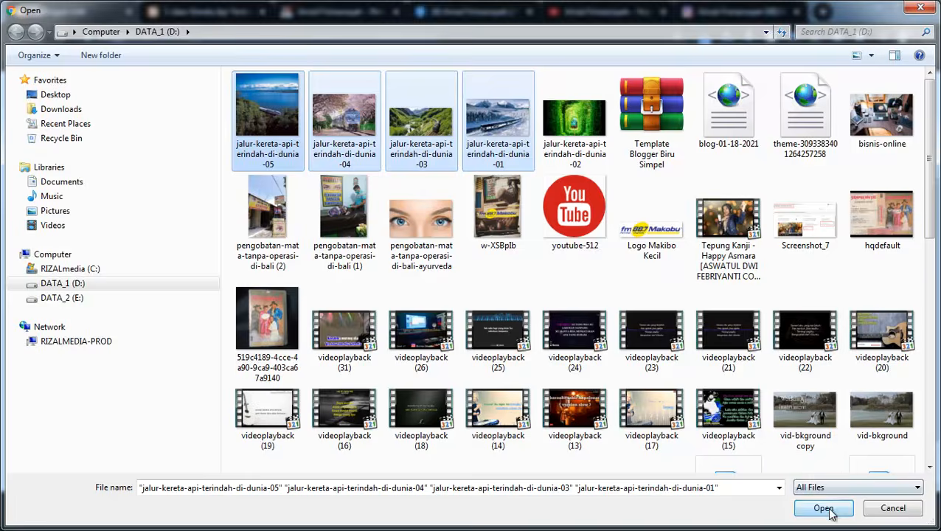
pyautogui.click(823, 508)
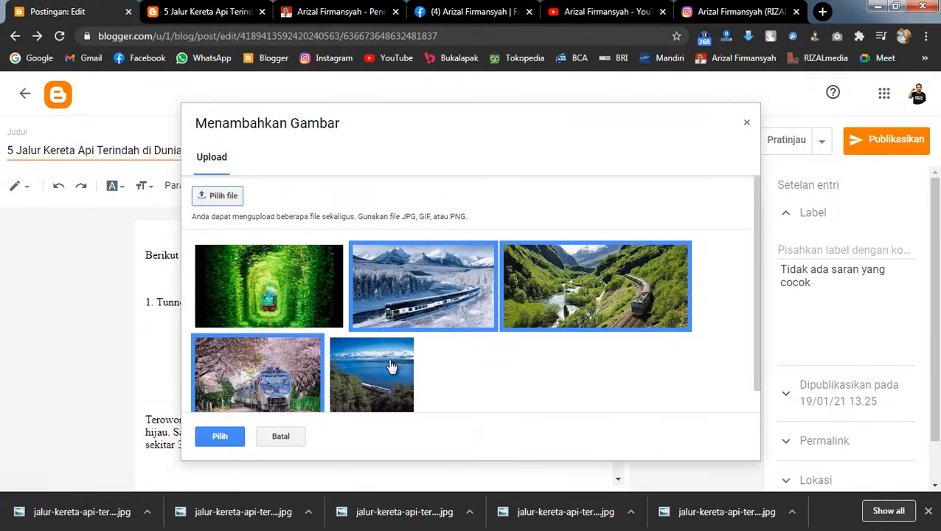
# - Deselect the other photos and insert the Tunnel of Love photo under the Ukraina heading
pyautogui.click(304, 369)
pyautogui.click(401, 307)
pyautogui.click(589, 313)
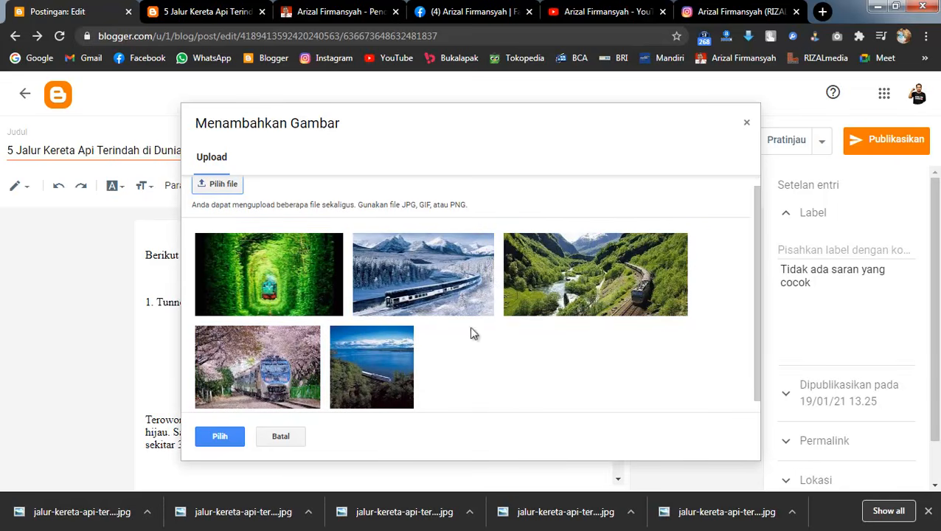
pyautogui.doubleClick(262, 280)
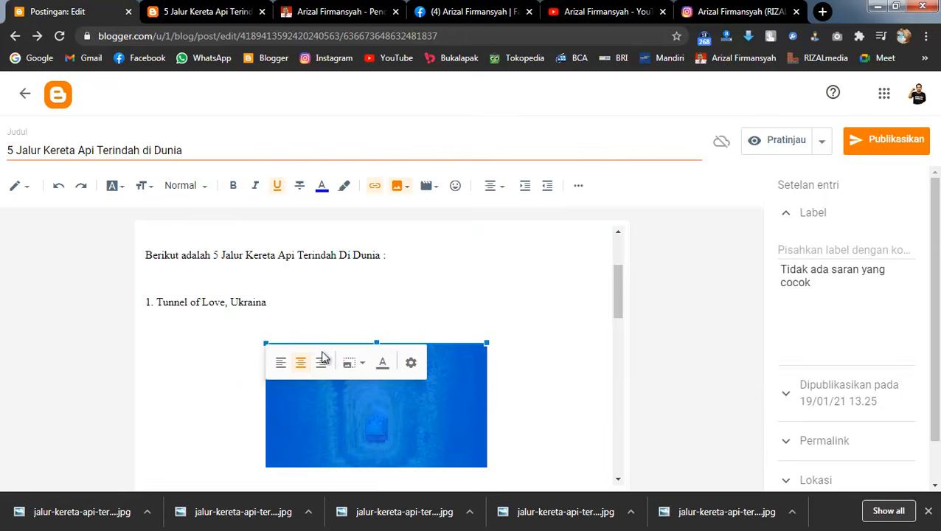
# - Check the reference article, then insert the snowy train photo from the blog's images under section 2
pyautogui.scroll(-6, 406, 324)
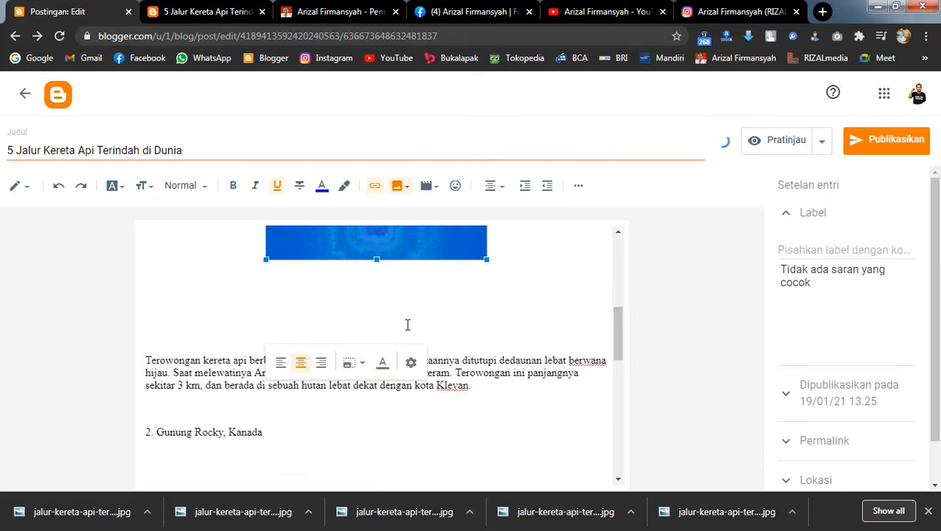
pyautogui.click(328, 267)
pyautogui.click(309, 20)
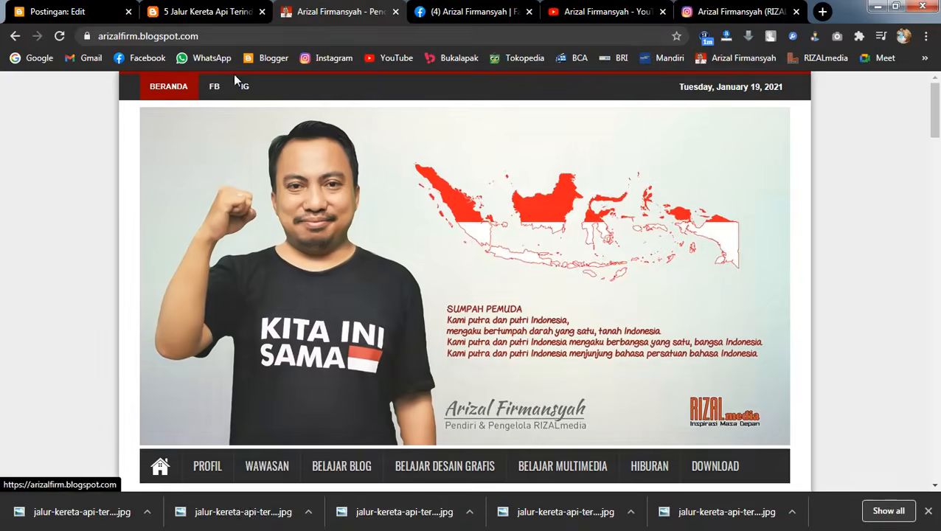
pyautogui.click(214, 12)
pyautogui.scroll(-8, 253, 187)
pyautogui.scroll(4, 254, 193)
pyautogui.scroll(-4, 256, 194)
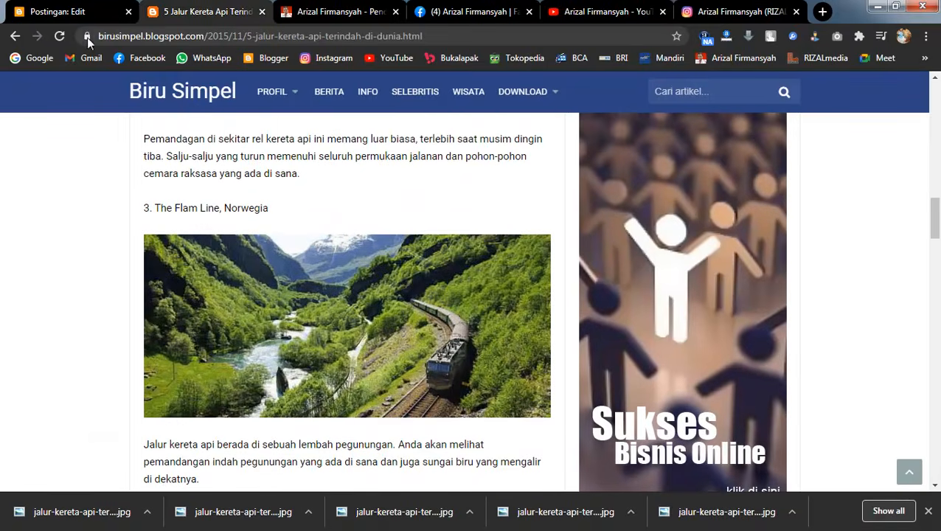
pyautogui.click(78, 9)
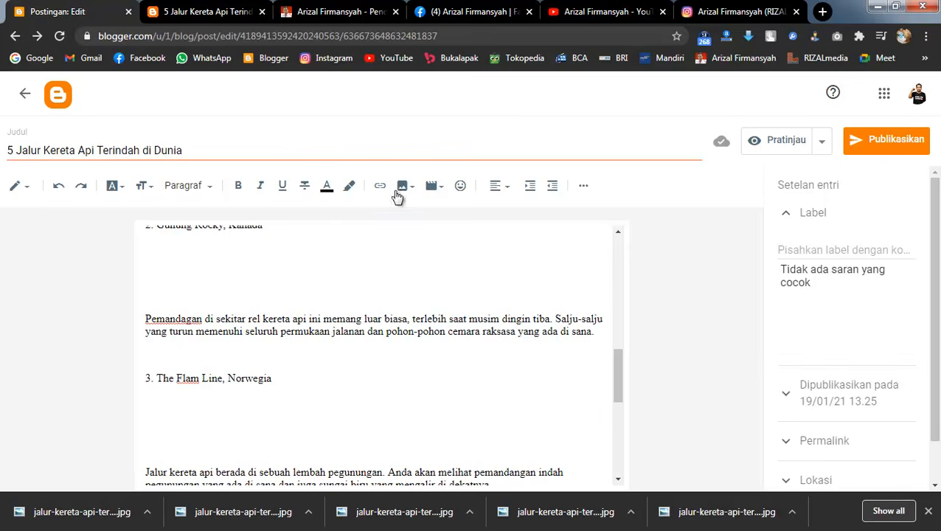
pyautogui.click(403, 187)
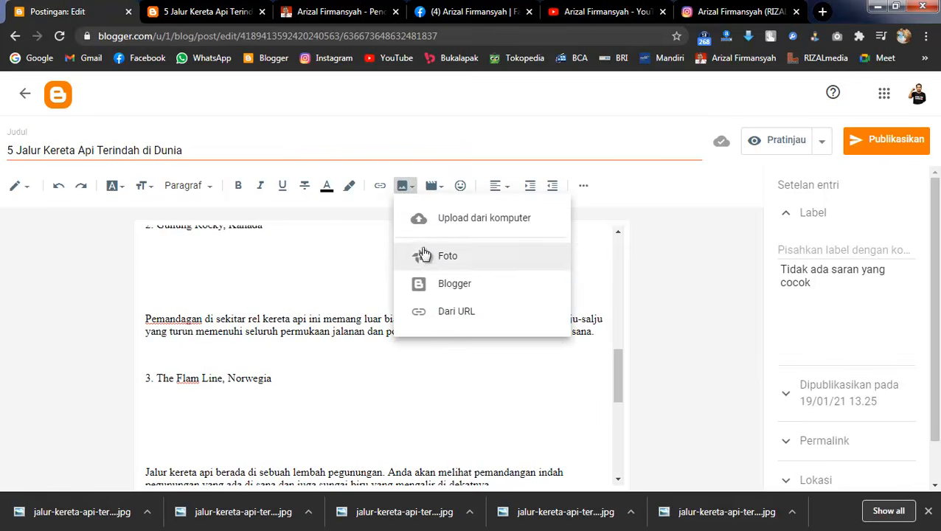
pyautogui.click(435, 294)
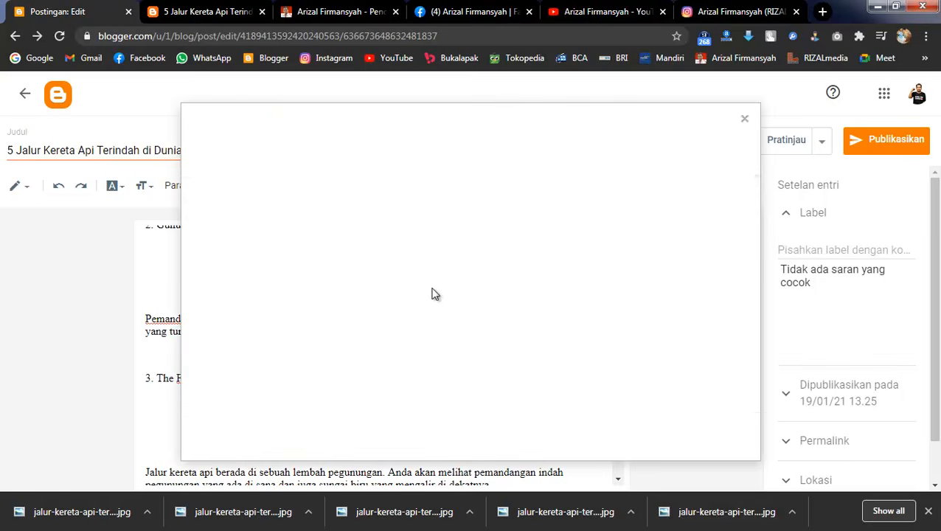
pyautogui.doubleClick(473, 263)
# - Insert the green valley train photo below the Flam Line heading in section 3
pyautogui.scroll(-5, 384, 331)
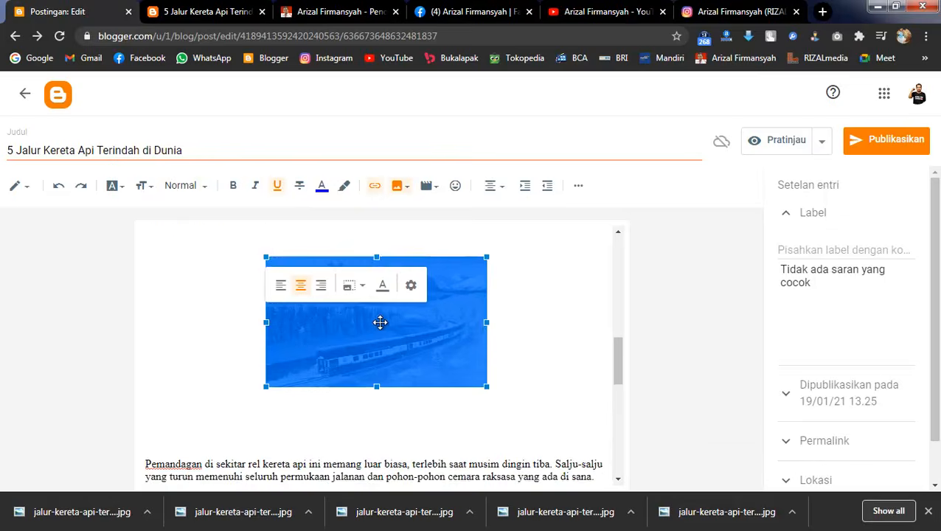
pyautogui.scroll(2, 345, 353)
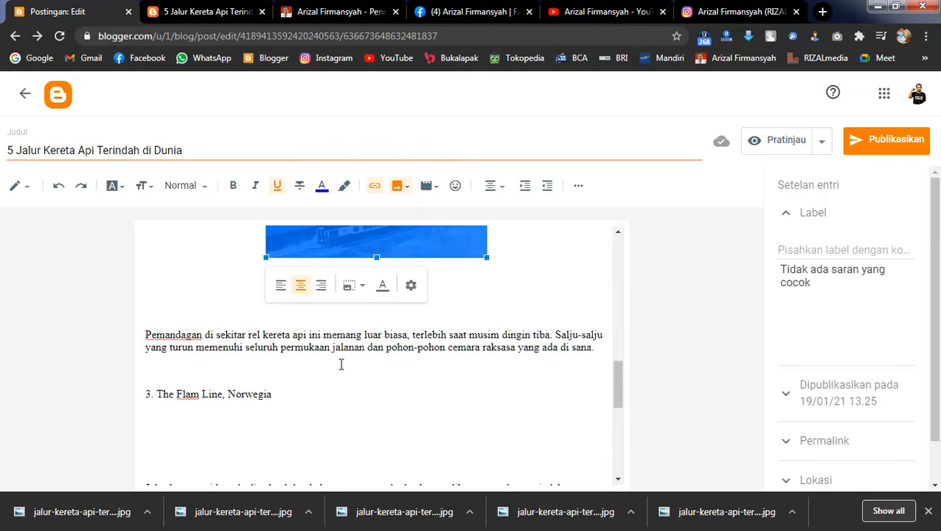
pyautogui.click(329, 431)
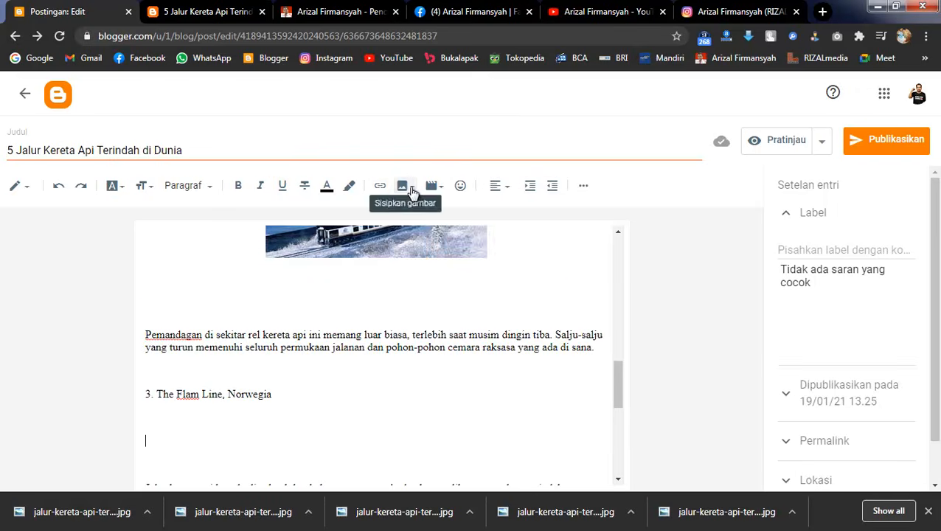
pyautogui.click(407, 187)
pyautogui.click(430, 286)
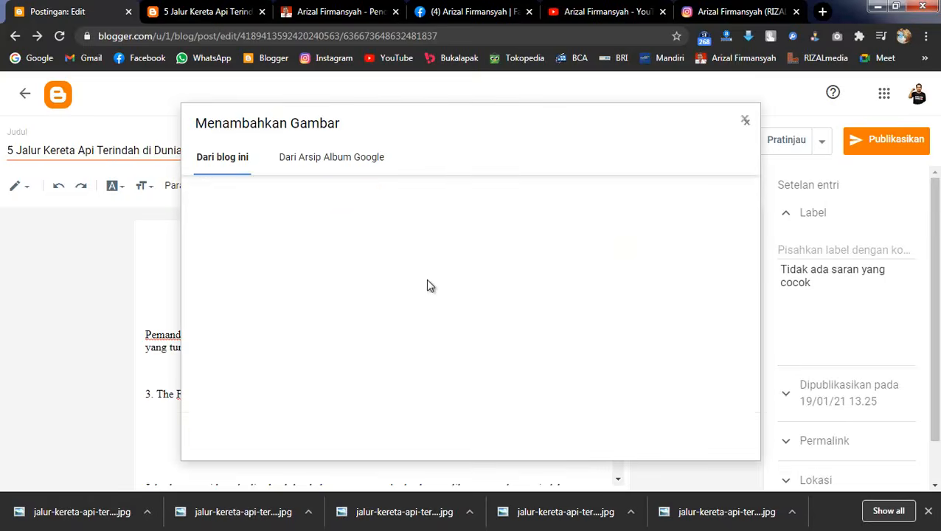
pyautogui.doubleClick(545, 281)
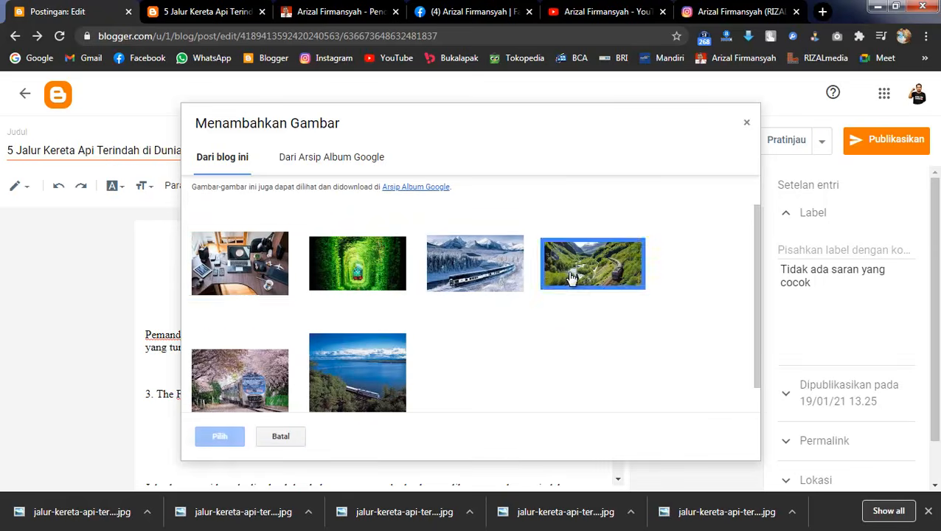
# - After checking the reference article, insert the cherry-blossom train photo under section 4
pyautogui.scroll(-10, 380, 336)
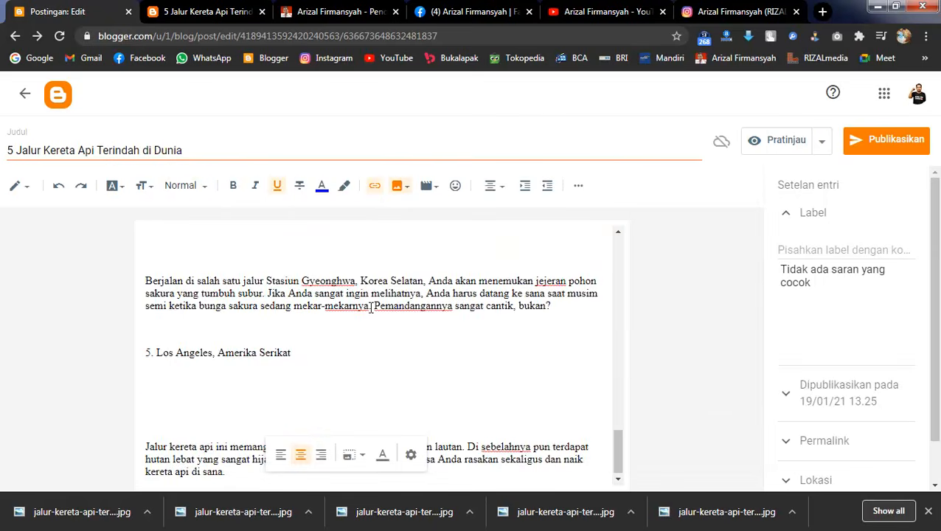
pyautogui.scroll(1, 370, 308)
pyautogui.click(365, 301)
pyautogui.click(295, 7)
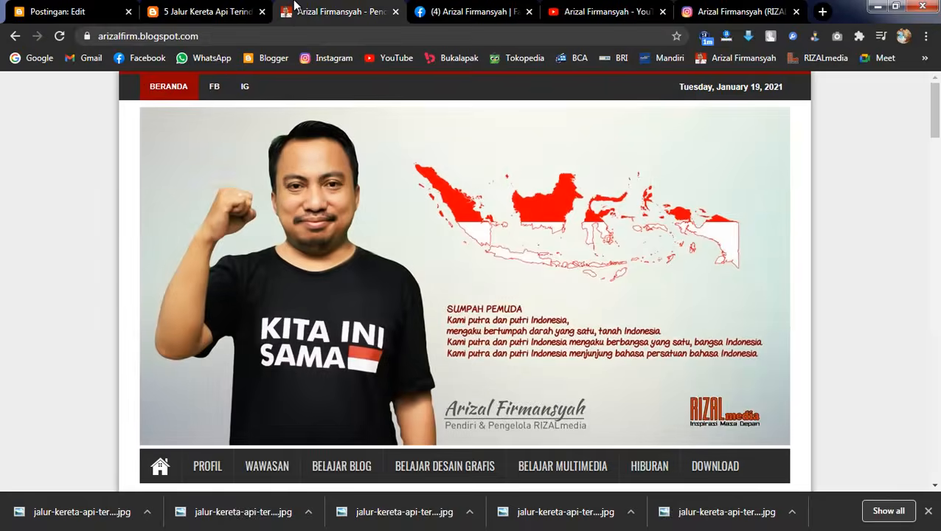
pyautogui.click(213, 11)
pyautogui.scroll(-6, 248, 267)
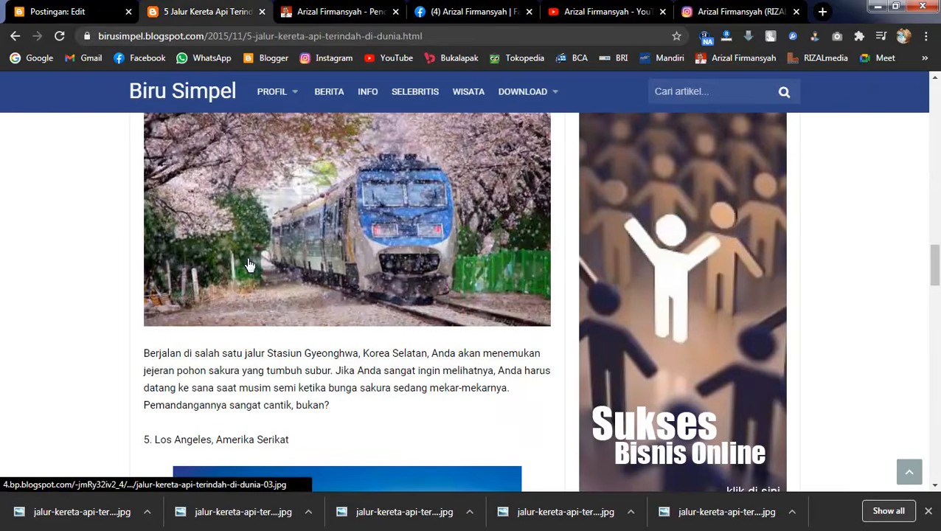
pyautogui.click(59, 11)
pyautogui.click(404, 186)
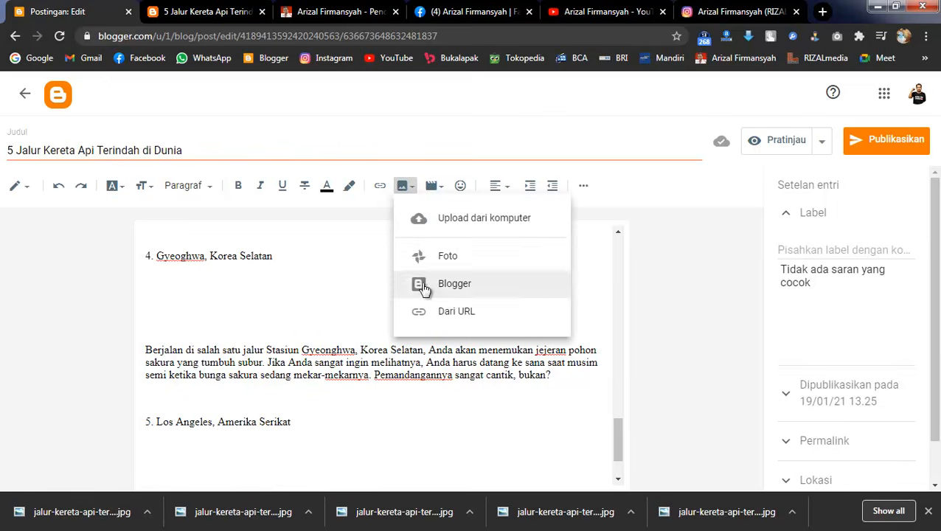
pyautogui.click(423, 288)
pyautogui.doubleClick(264, 370)
# - Insert the ocean train photo below the Los Angeles heading in section 5
pyautogui.scroll(-3, 282, 378)
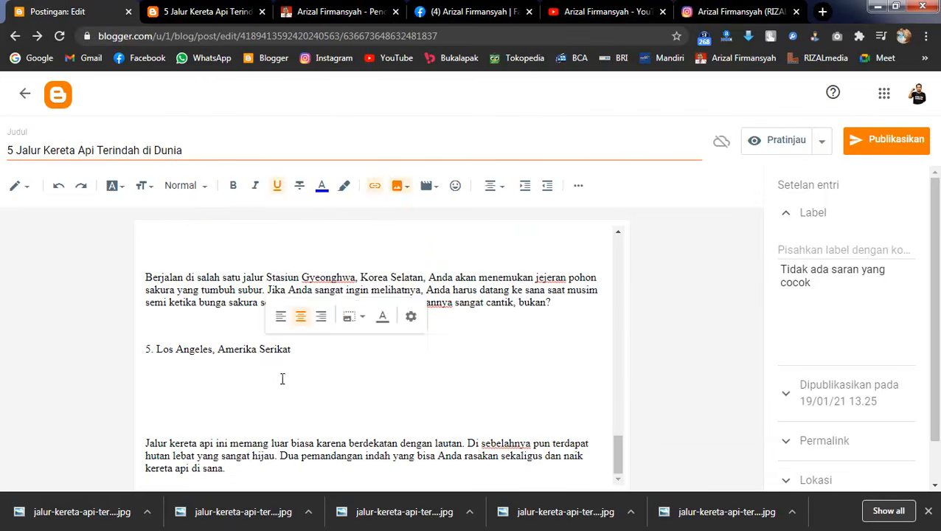
pyautogui.click(282, 391)
pyautogui.click(403, 186)
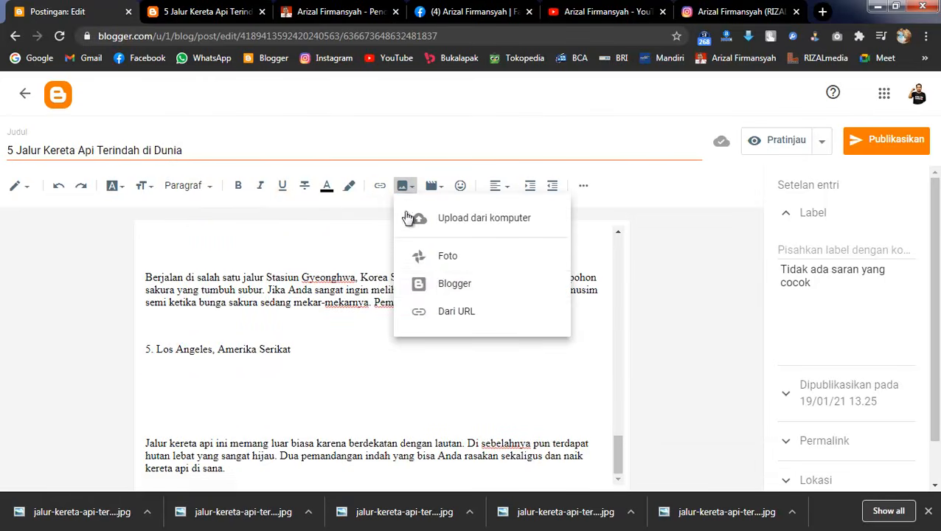
pyautogui.click(429, 287)
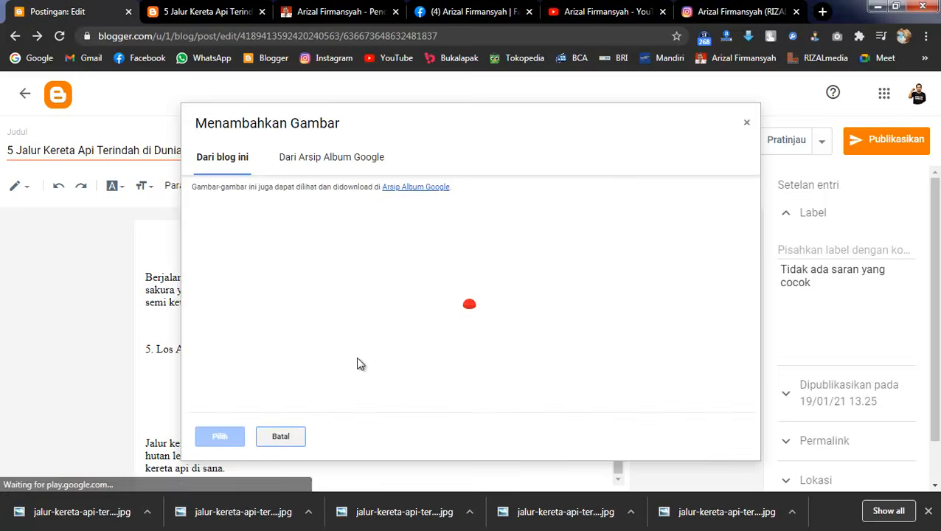
pyautogui.click(356, 358)
pyautogui.doubleClick(357, 350)
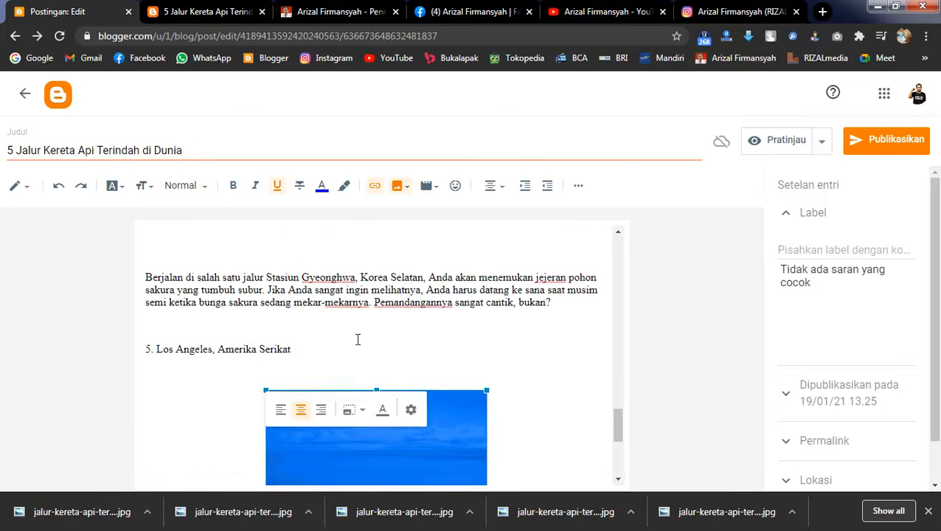
pyautogui.scroll(-4, 357, 339)
pyautogui.click(342, 378)
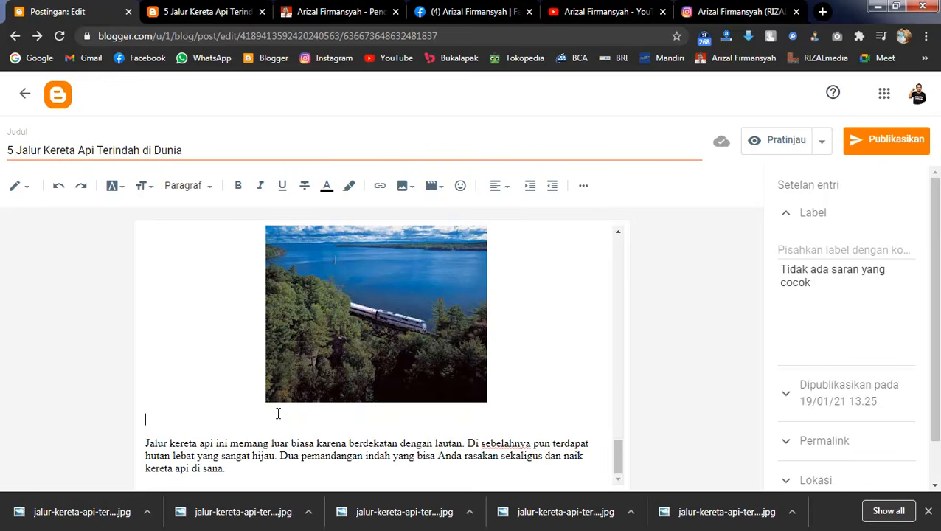
# - Bold the '5. Los Angeles, Amerika Serikat' heading and delete the blank lines around it
pyautogui.scroll(2, 291, 398)
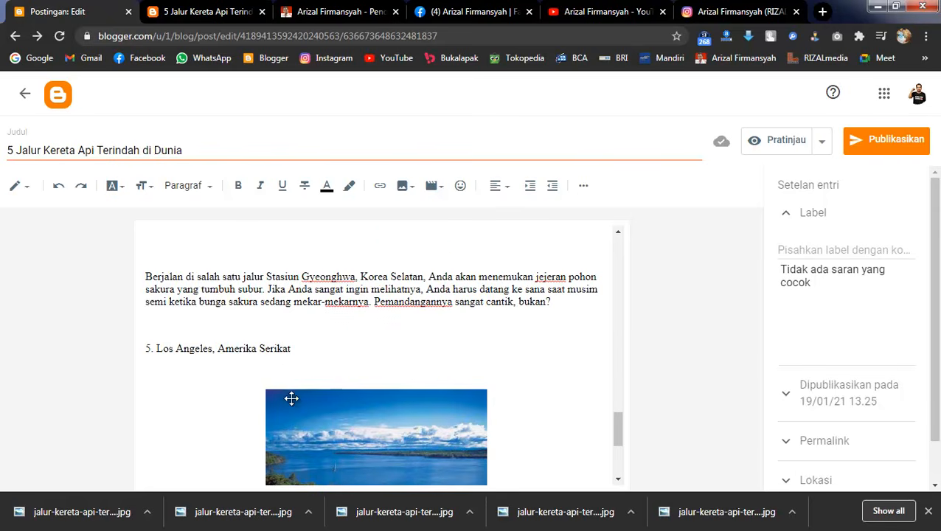
pyautogui.click(266, 329)
pyautogui.scroll(-3, 269, 317)
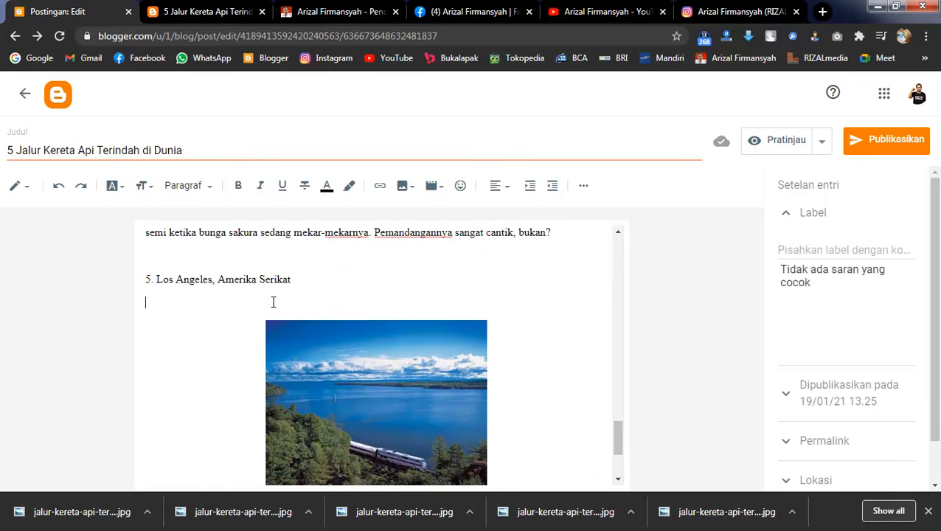
pyautogui.press('BackSpace')
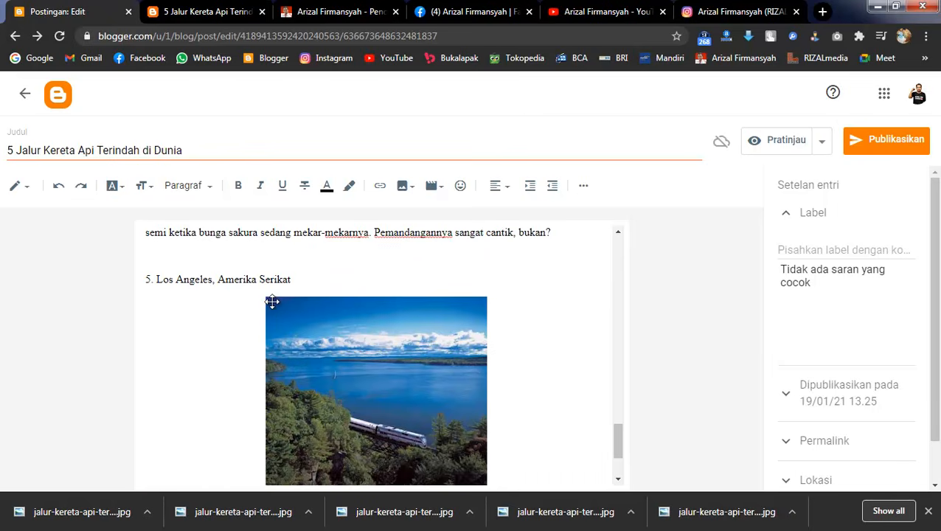
pyautogui.tripleClick(240, 280)
pyautogui.click(231, 190)
pyautogui.click(227, 251)
pyautogui.scroll(1, 227, 253)
pyautogui.scroll(2, 227, 253)
pyautogui.scroll(-2, 229, 280)
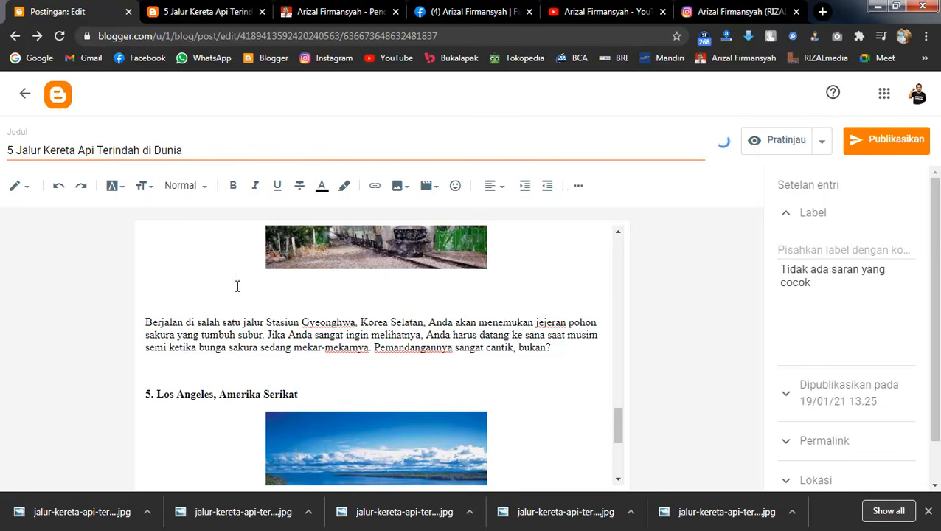
pyautogui.press('Delete')
# - Bold '4. Gyeoghwa, Korea Selatan' and leave a single blank line above it
pyautogui.scroll(3, 243, 284)
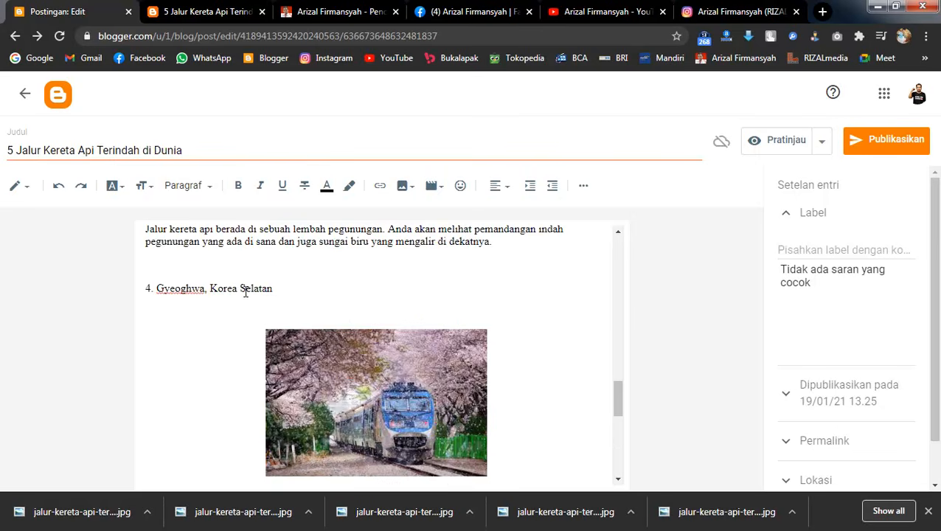
pyautogui.press('BackSpace')
pyautogui.tripleClick(241, 288)
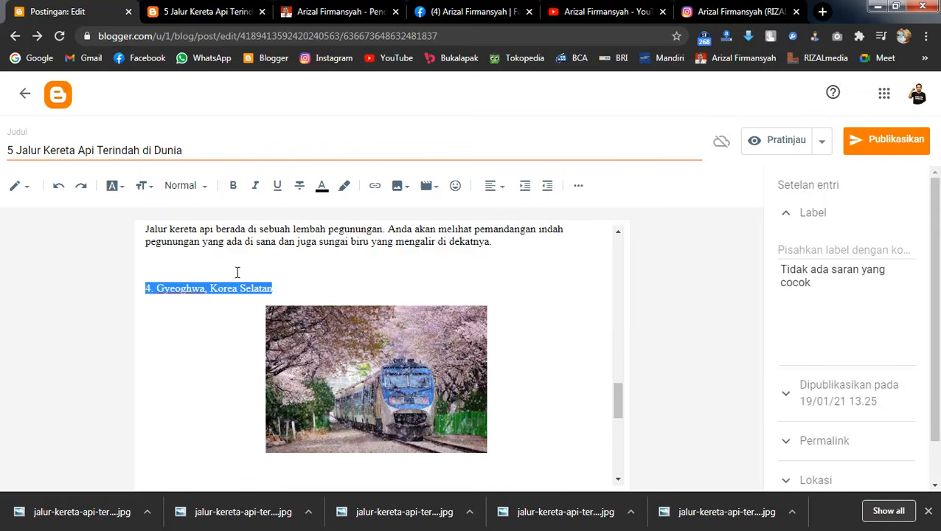
pyautogui.click(238, 185)
pyautogui.click(213, 249)
pyautogui.press('Delete')
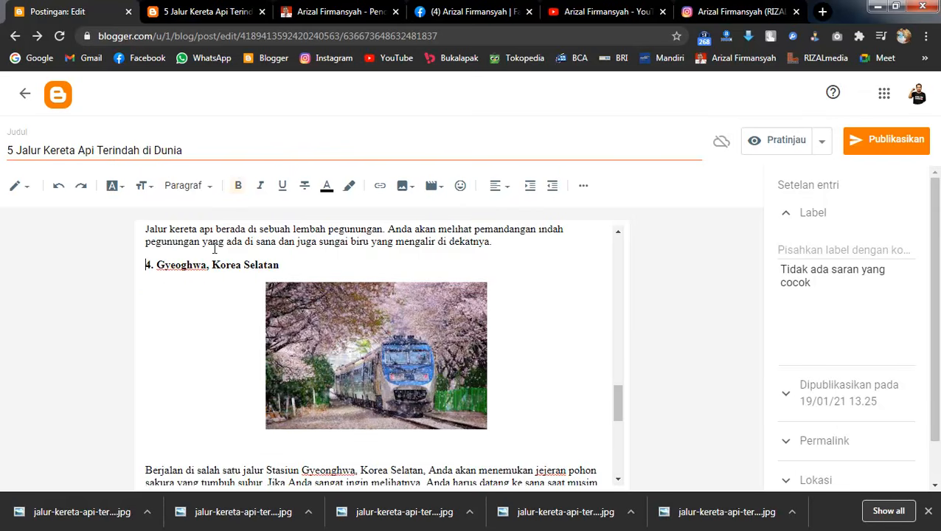
pyautogui.press('Return')
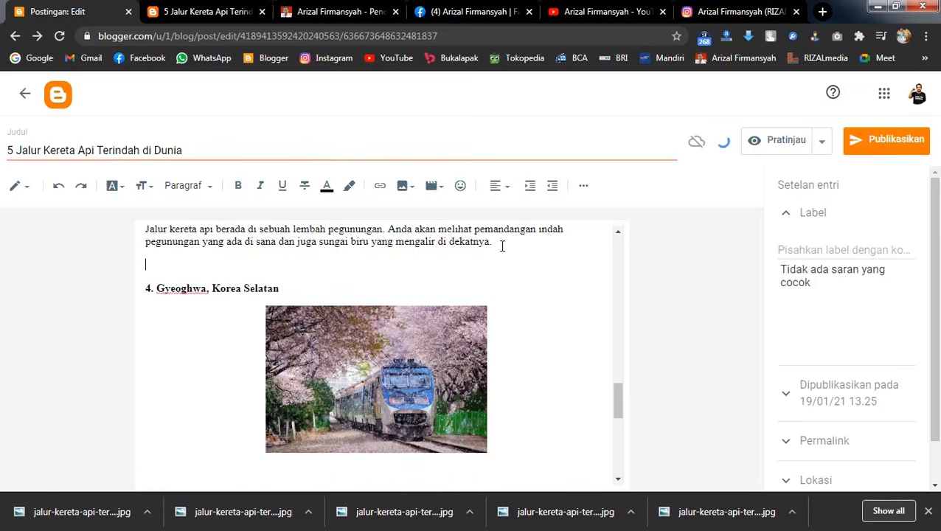
# - Remove the extra lines under the Flam Line photo and bold '3. The Flam Line, Norwegia'
pyautogui.scroll(3, 414, 276)
pyautogui.scroll(-2, 362, 312)
pyautogui.click(352, 315)
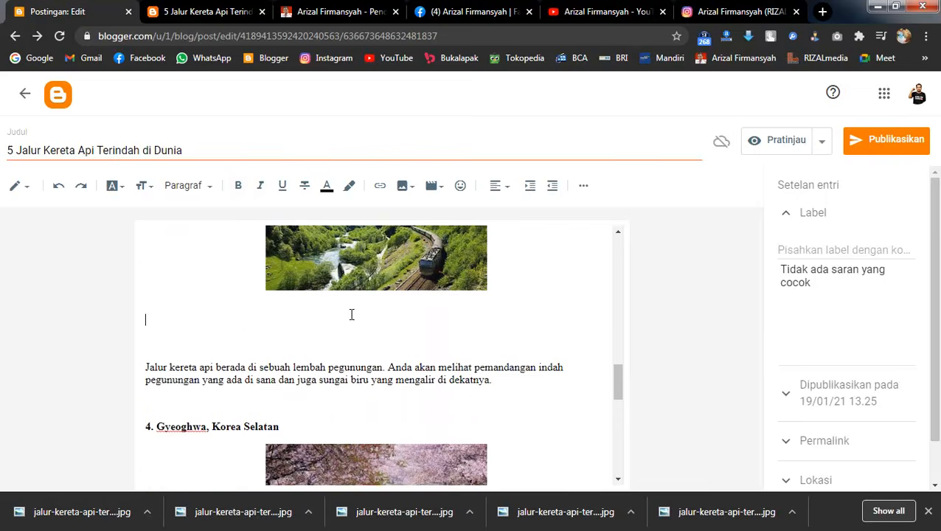
pyautogui.press('Delete')
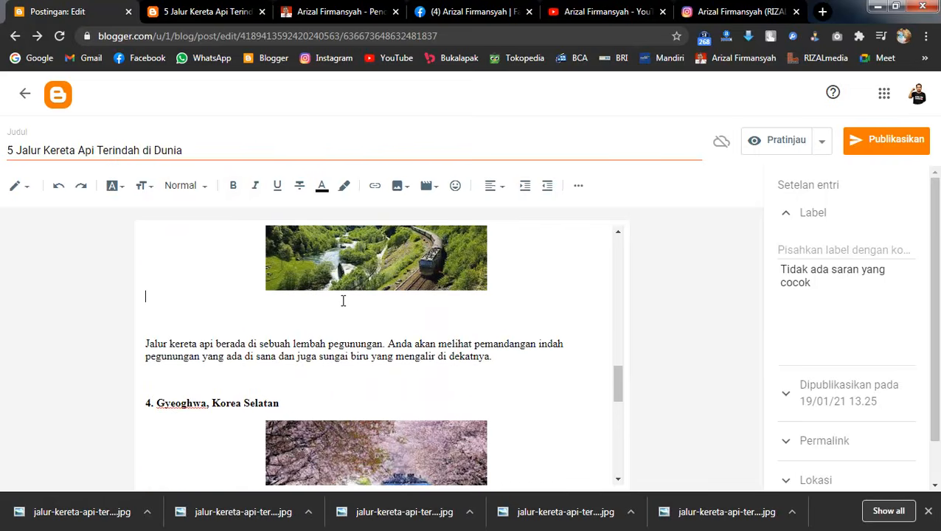
pyautogui.press('BackSpace')
pyautogui.scroll(2, 336, 291)
pyautogui.tripleClick(234, 288)
pyautogui.click(238, 185)
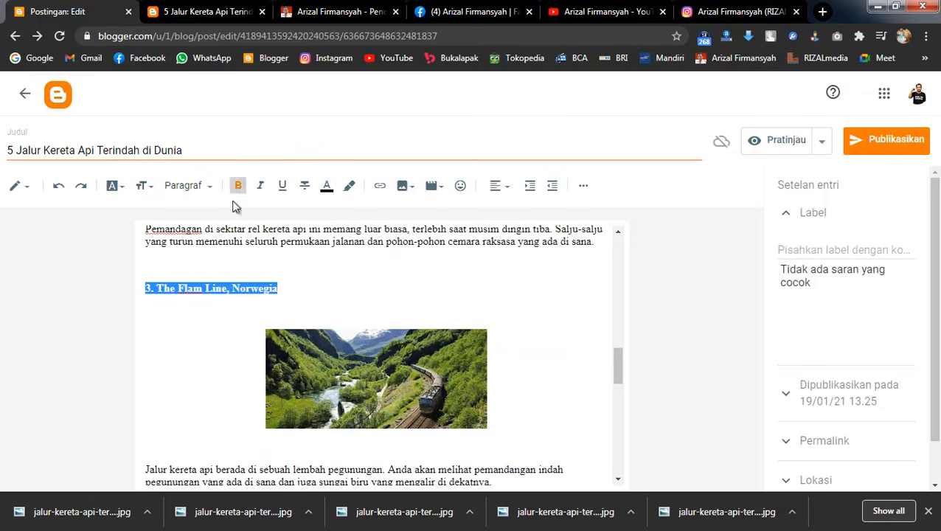
# - Delete the blank lines below the Flam Line heading and above its paragraph
pyautogui.click(233, 308)
pyautogui.press('Delete')
pyautogui.scroll(3, 234, 354)
pyautogui.scroll(-1, 234, 362)
pyautogui.click(232, 394)
pyautogui.click(255, 322)
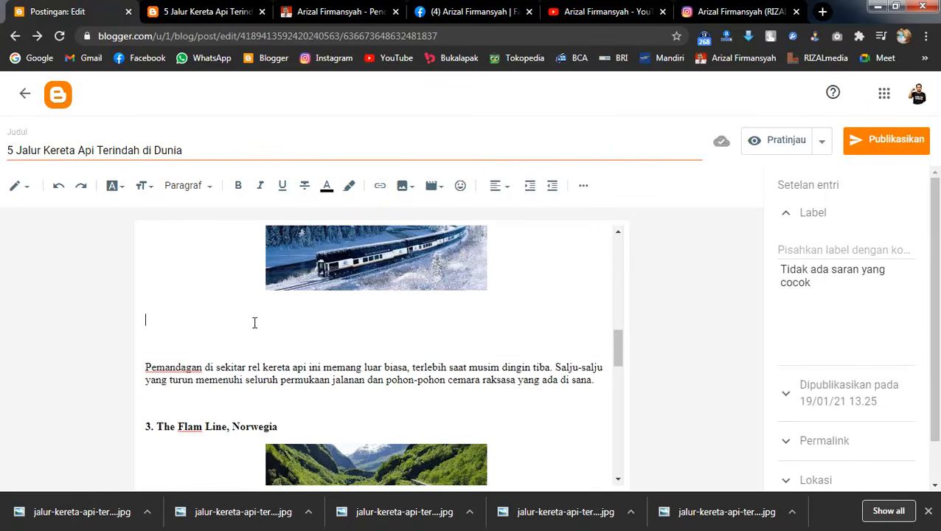
pyautogui.press('Delete')
pyautogui.press('Delete')
# - Remove the empty lines around the Gunung Rocky heading and below the tunnel image
pyautogui.scroll(4, 250, 356)
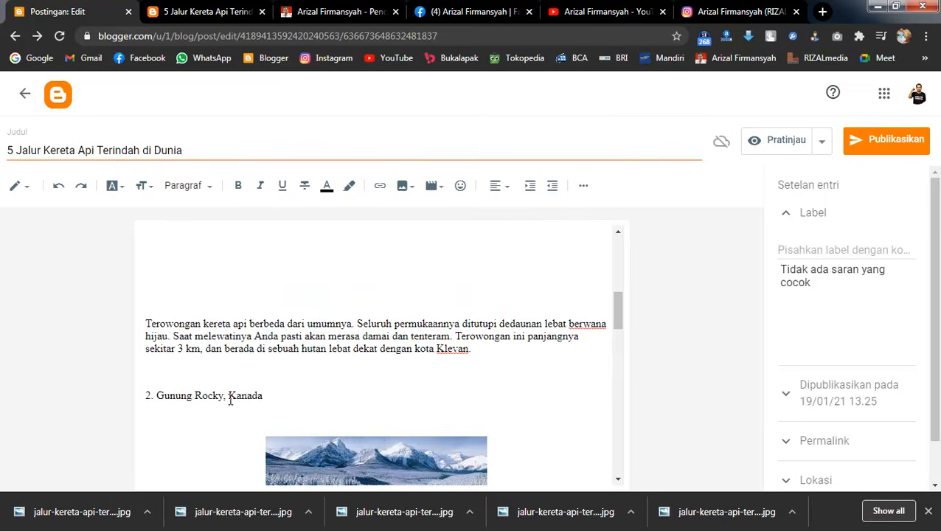
pyautogui.press('Delete')
pyautogui.scroll(-1, 232, 418)
pyautogui.moveTo(263, 337); pyautogui.dragTo(145, 337)
pyautogui.click(226, 323)
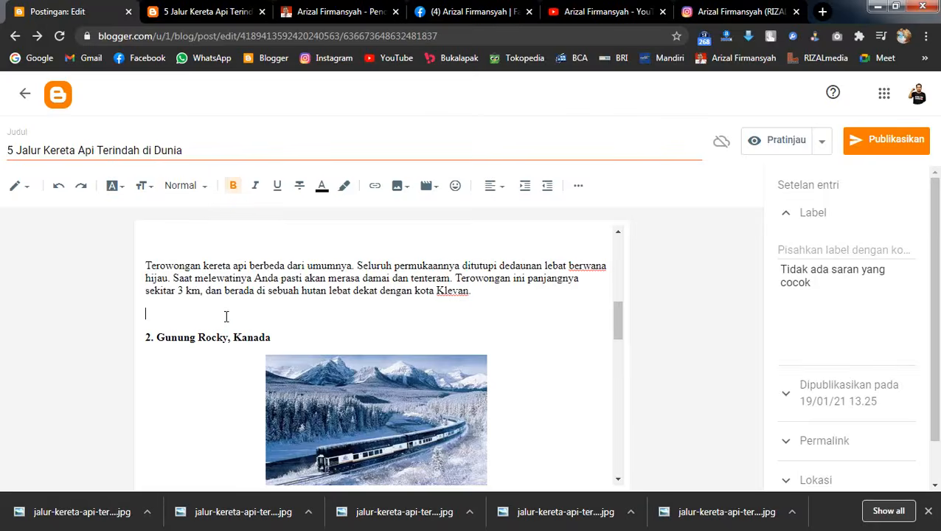
pyautogui.scroll(2, 225, 332)
pyautogui.press('BackSpace')
pyautogui.press('BackSpace')
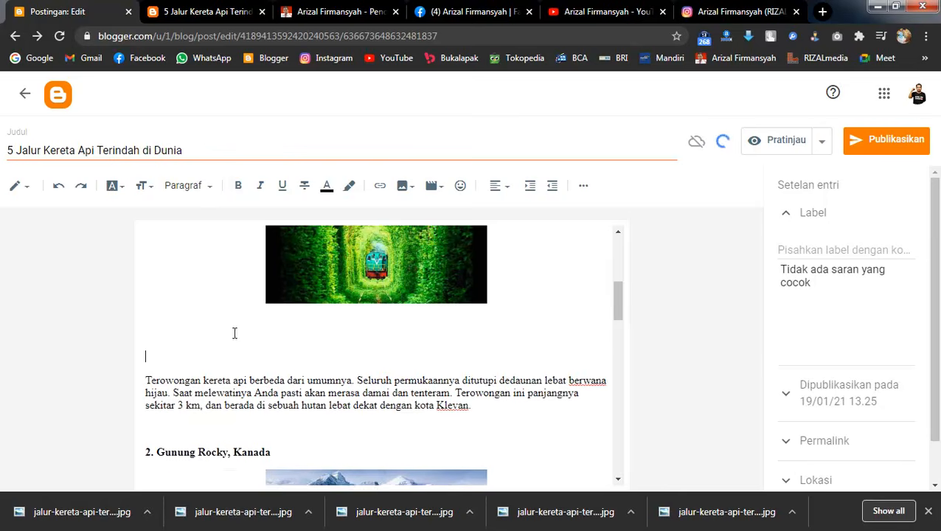
pyautogui.press('Delete')
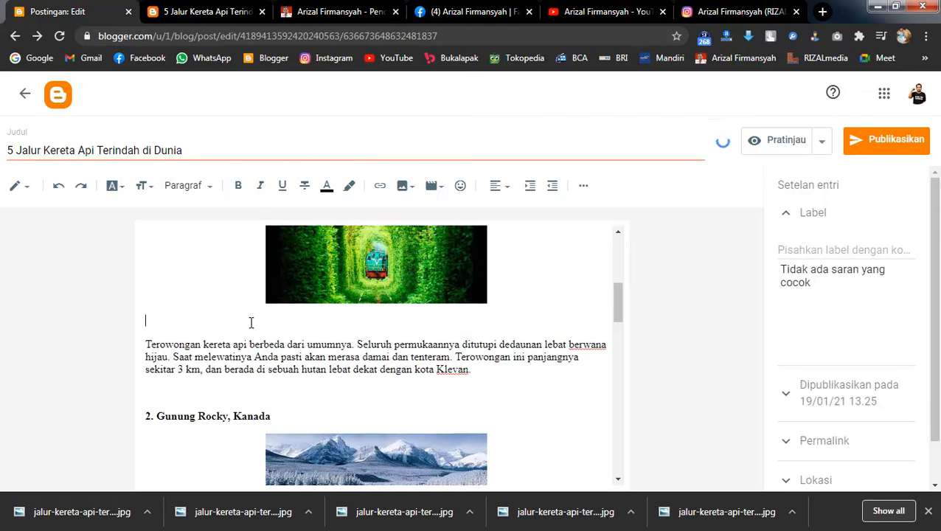
# - Bold '1. Tunnel of Love, Ukraina' and remove the empty line beneath it
pyautogui.click(257, 312)
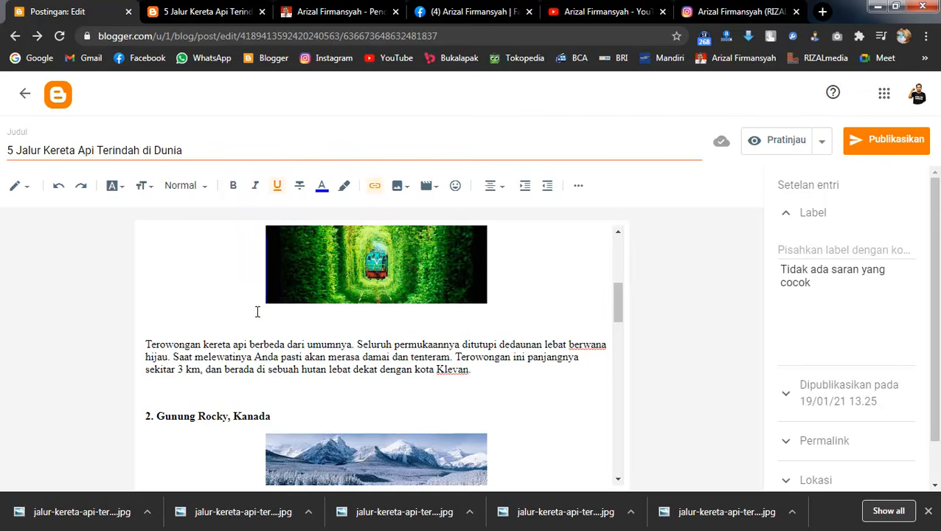
pyautogui.scroll(2, 258, 313)
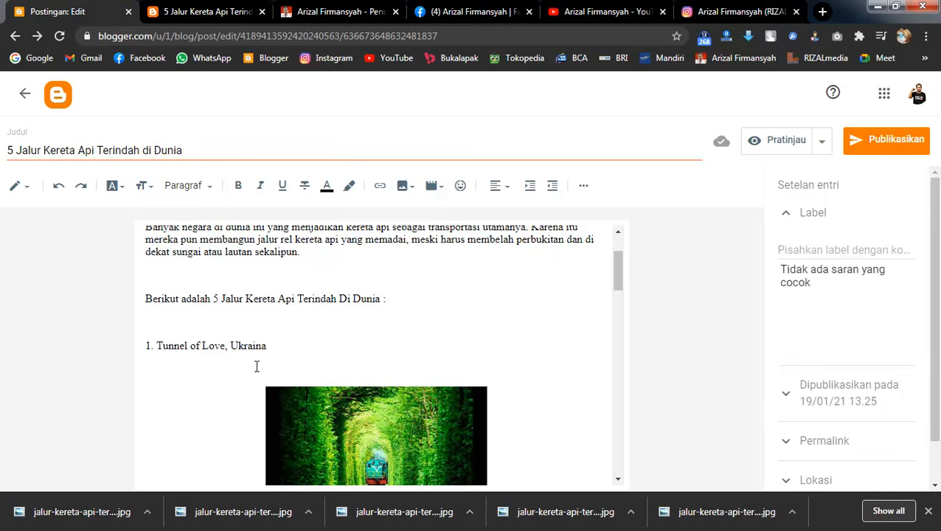
pyautogui.press('Delete')
pyautogui.tripleClick(249, 344)
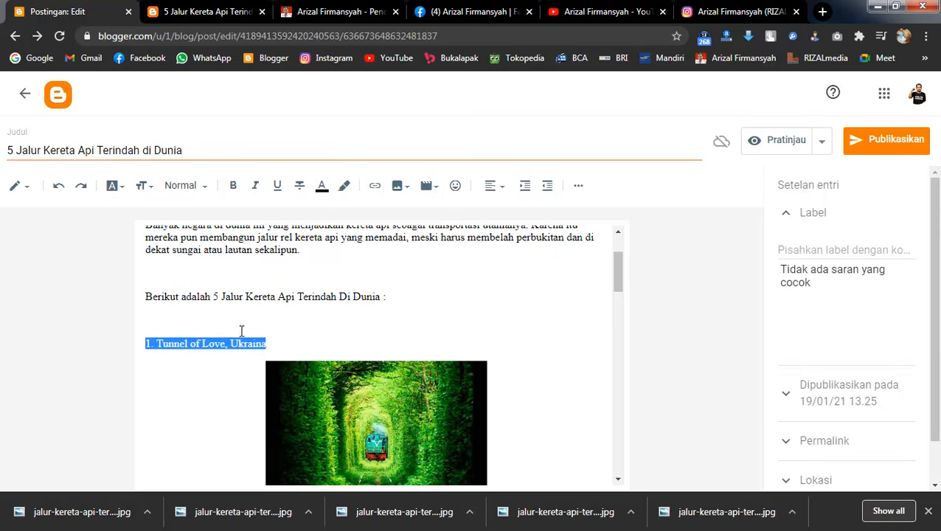
pyautogui.click(233, 185)
pyautogui.click(222, 313)
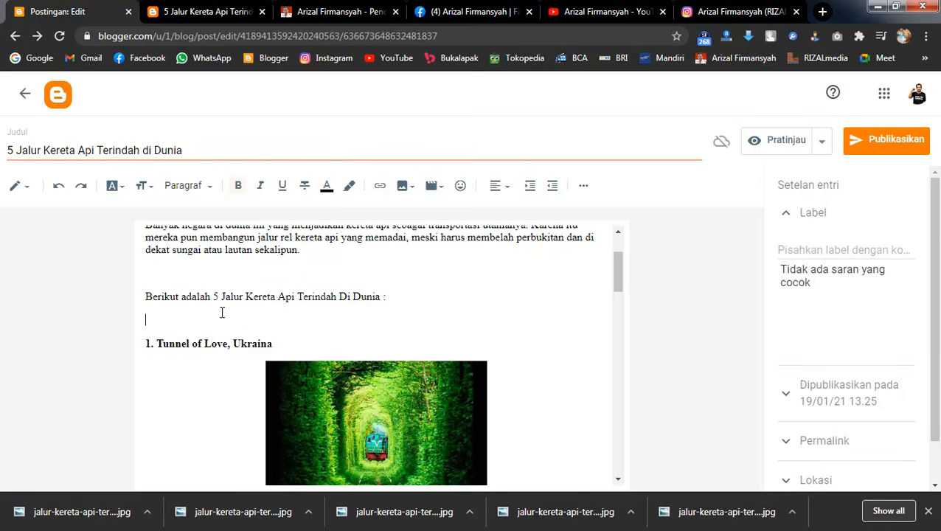
pyautogui.tripleClick(224, 295)
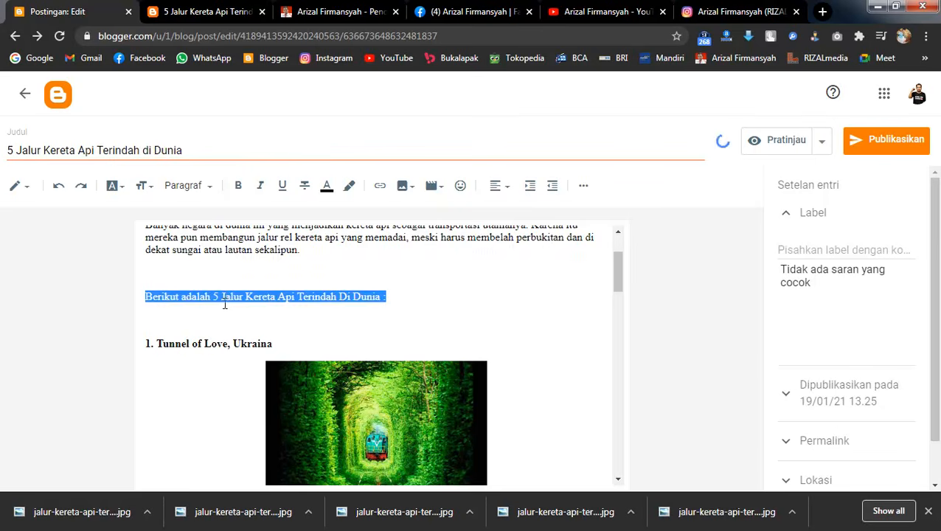
pyautogui.click(226, 315)
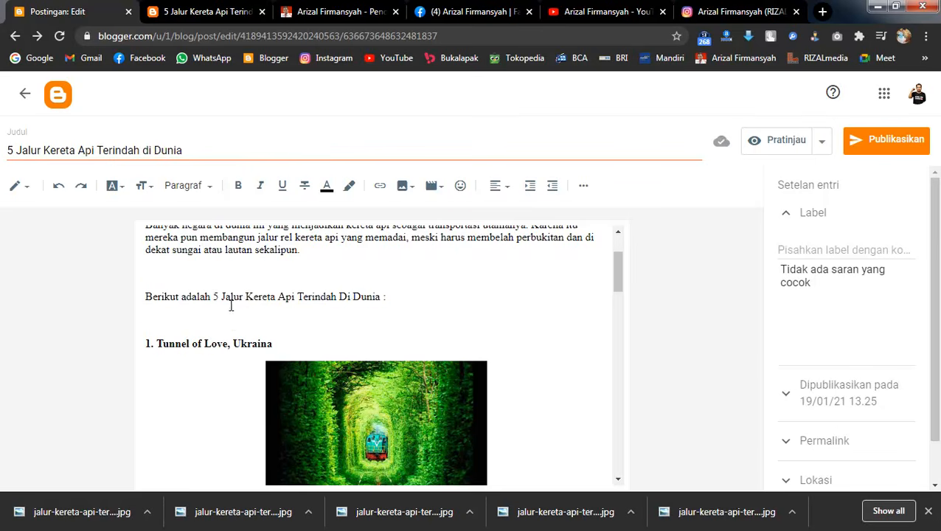
pyautogui.scroll(2, 231, 305)
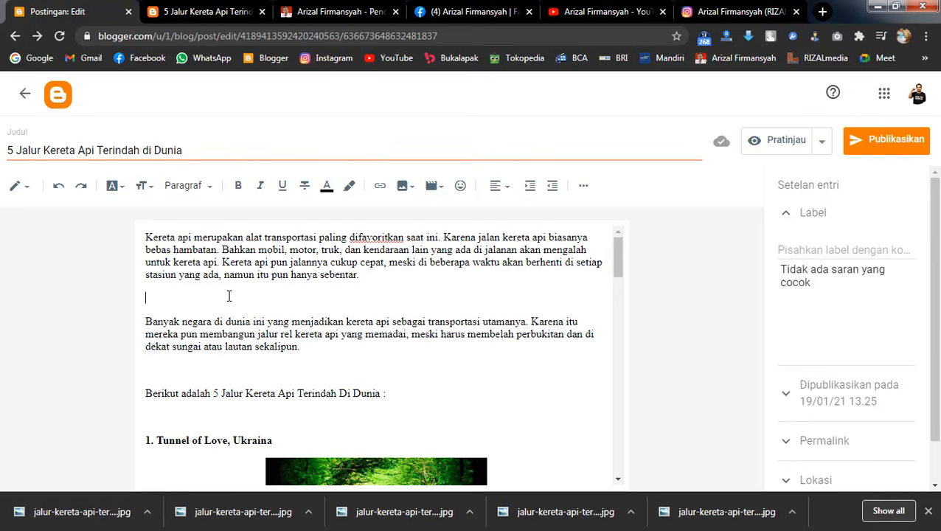
# - Start entering the label 'Wisata' in the post's Label settings
pyautogui.click(819, 221)
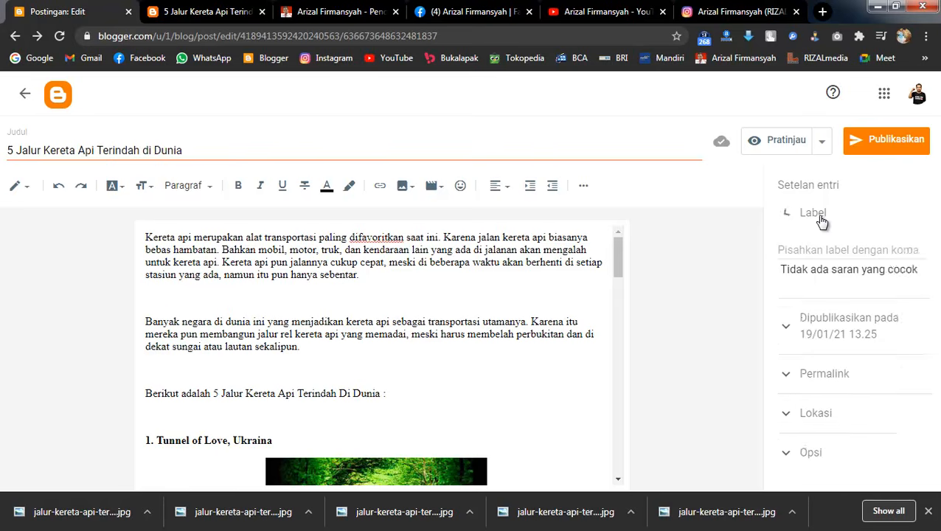
pyautogui.click(821, 227)
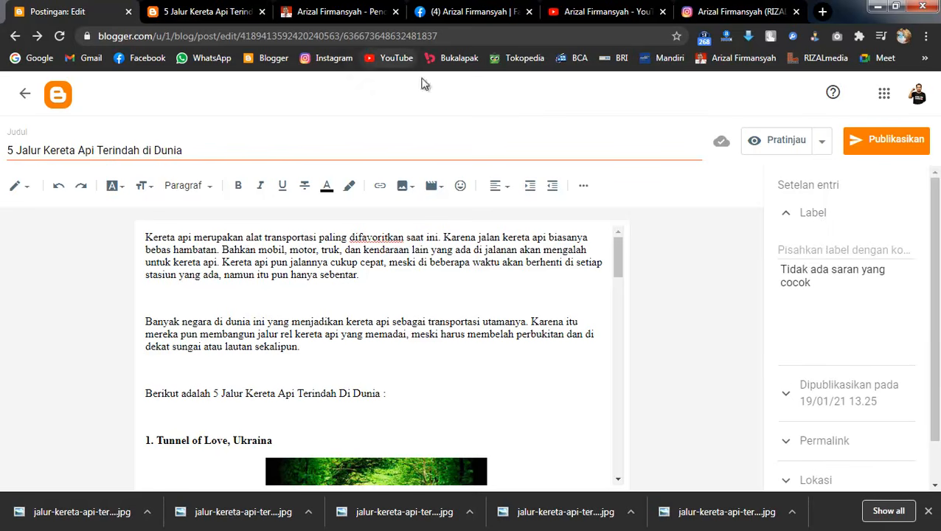
pyautogui.click(828, 243)
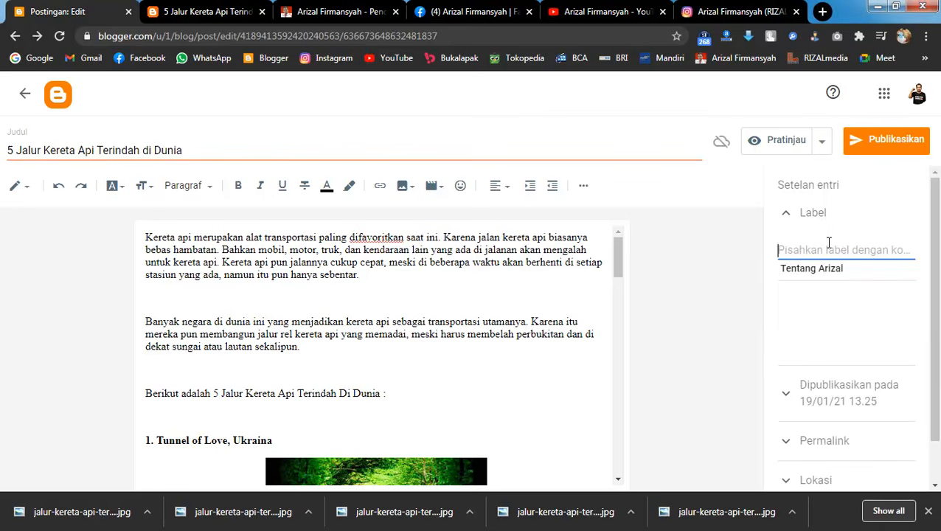
pyautogui.write('Wisata')
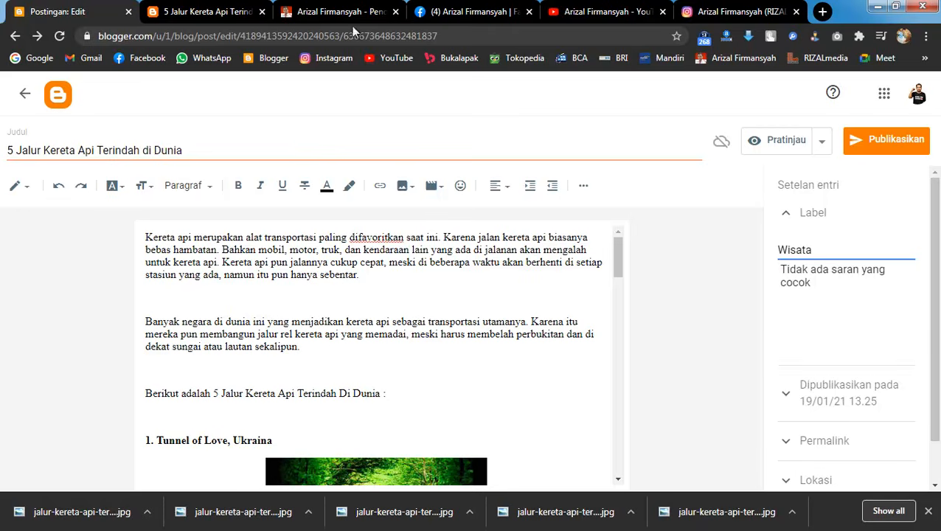
# - Check the demo blog's Wisata category listing, then return to the post editor
pyautogui.click(175, 7)
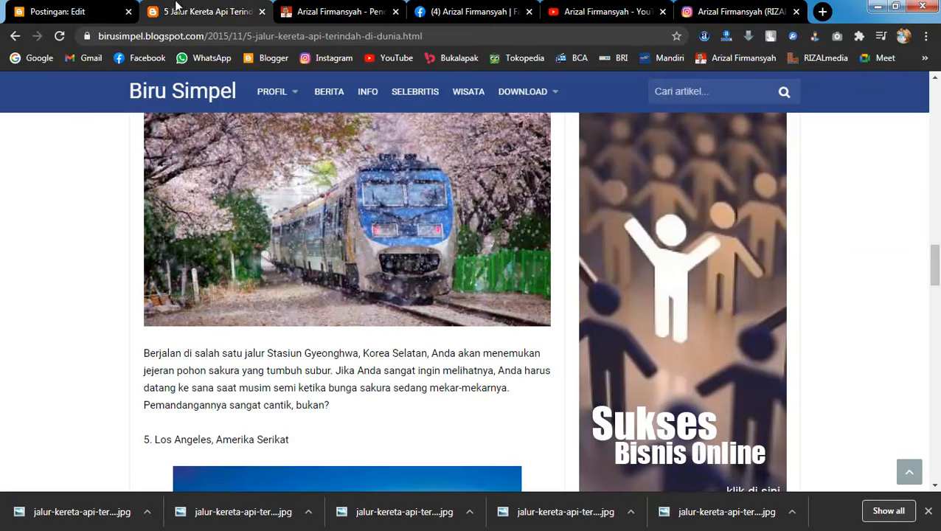
pyautogui.click(462, 94)
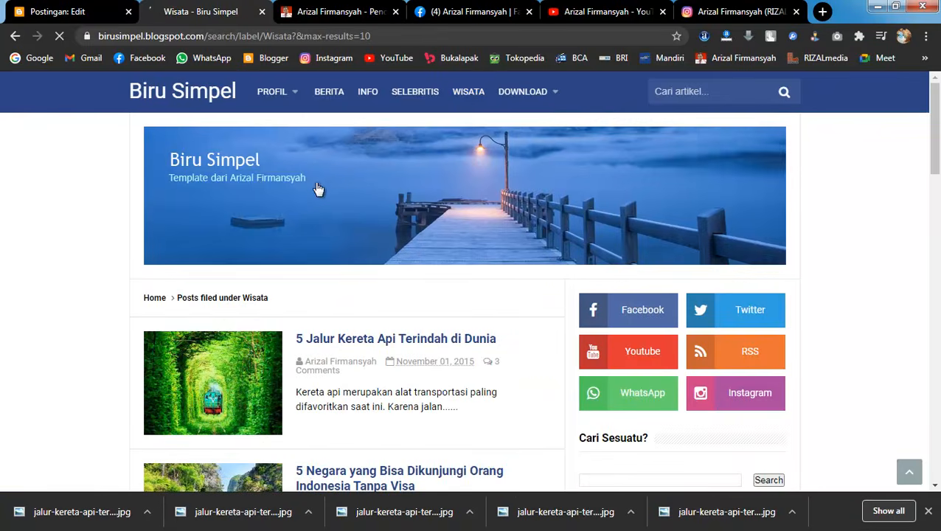
pyautogui.click(200, 97)
pyautogui.click(77, 7)
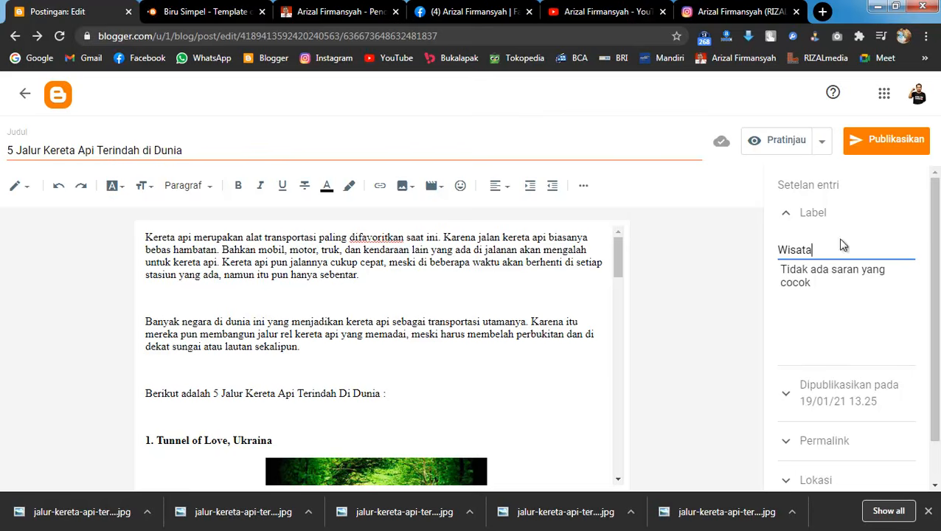
# - Publish and confirm the train-routes post, then open the live Arizal Blogger site
pyautogui.click(875, 148)
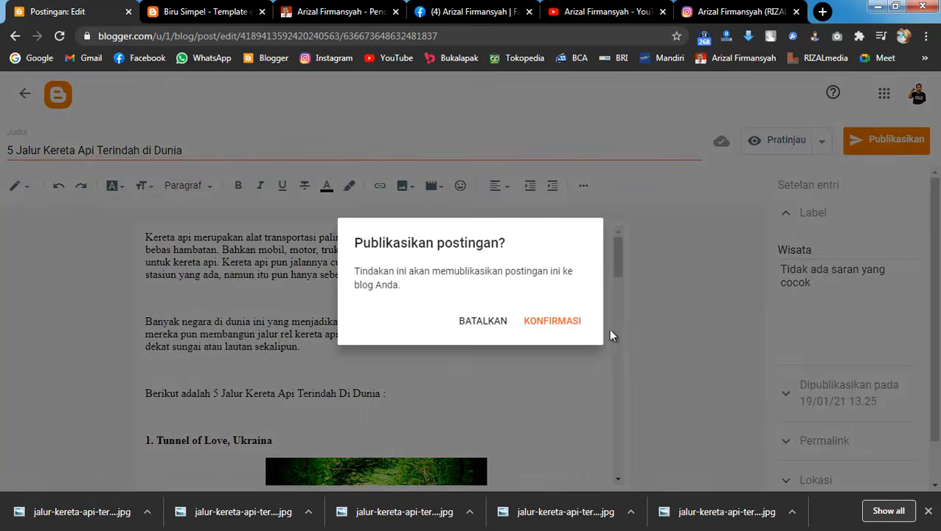
pyautogui.click(552, 322)
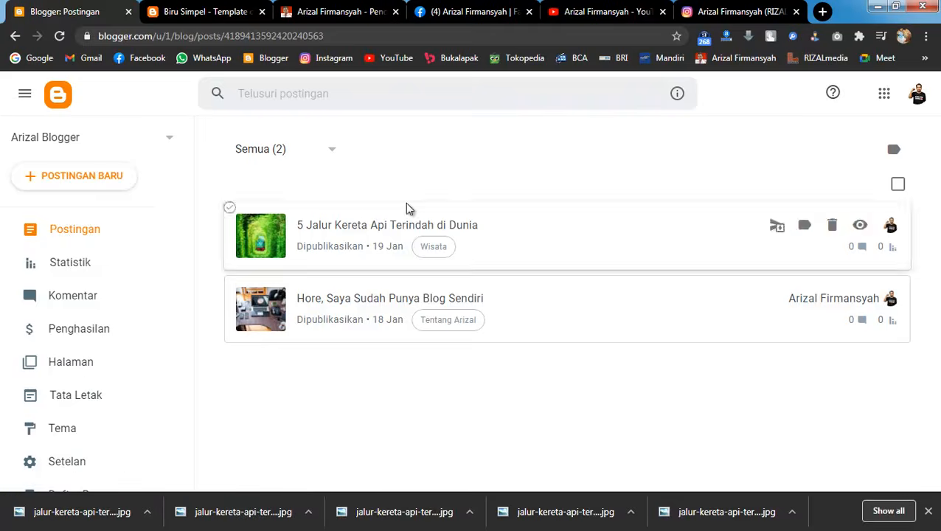
pyautogui.click(161, 7)
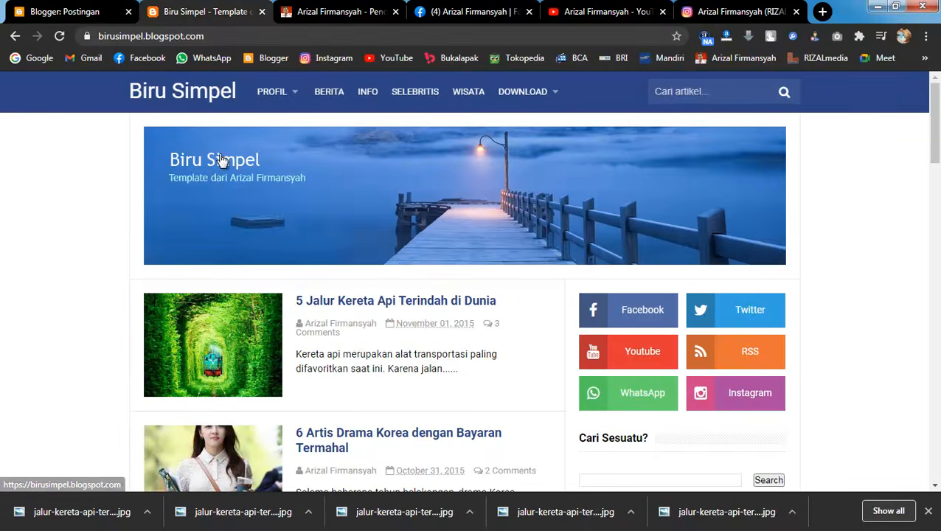
pyautogui.click(67, 11)
pyautogui.scroll(-2, 88, 383)
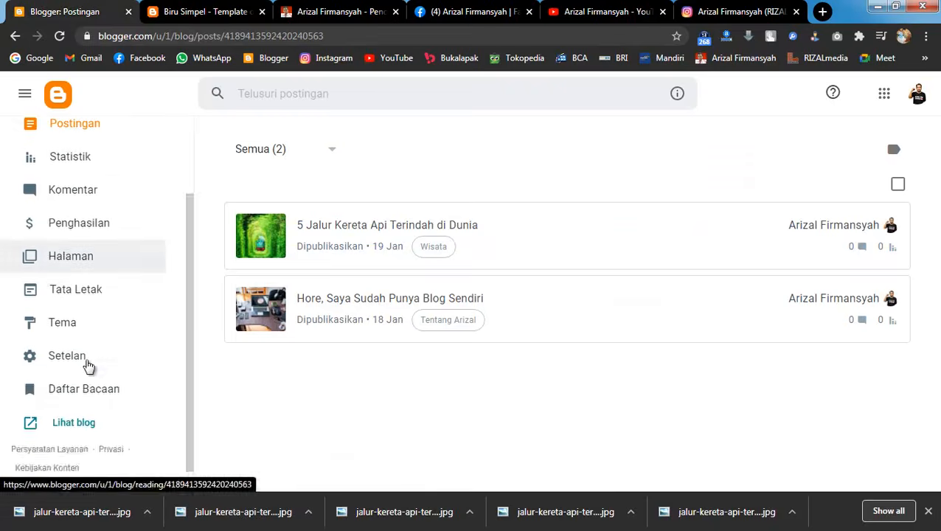
pyautogui.click(86, 399)
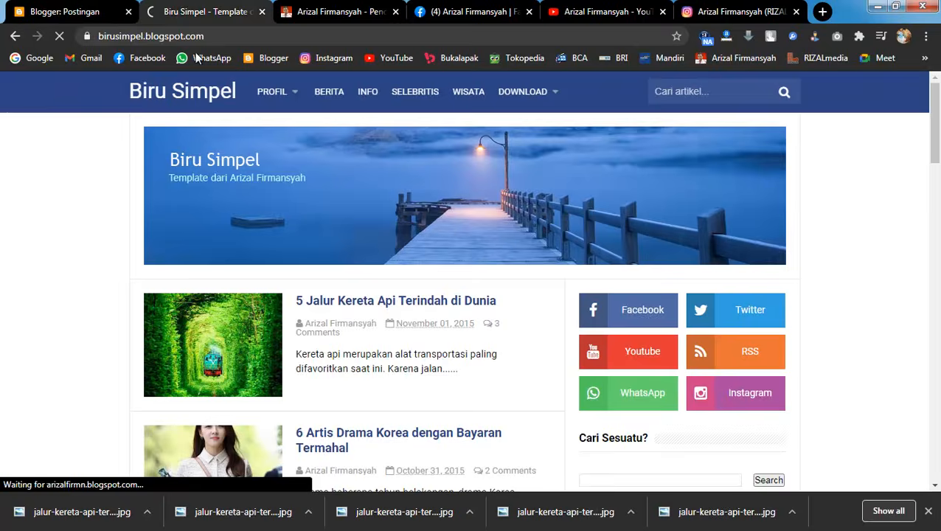
pyautogui.scroll(-8, 87, 265)
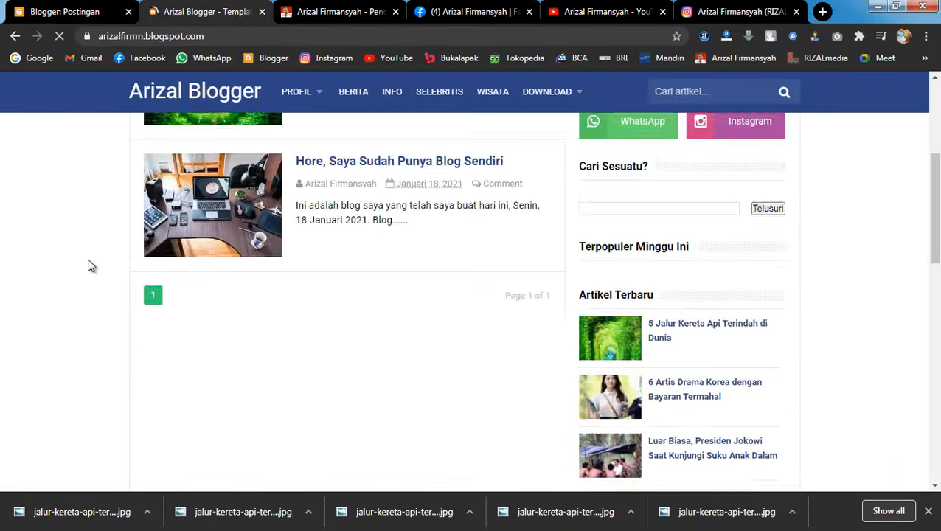
pyautogui.scroll(-5, 87, 265)
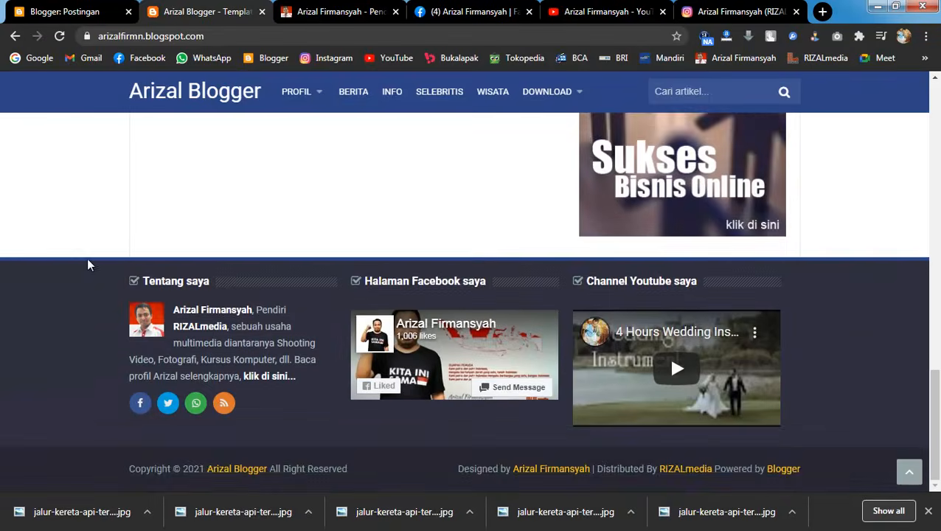
pyautogui.scroll(10, 87, 257)
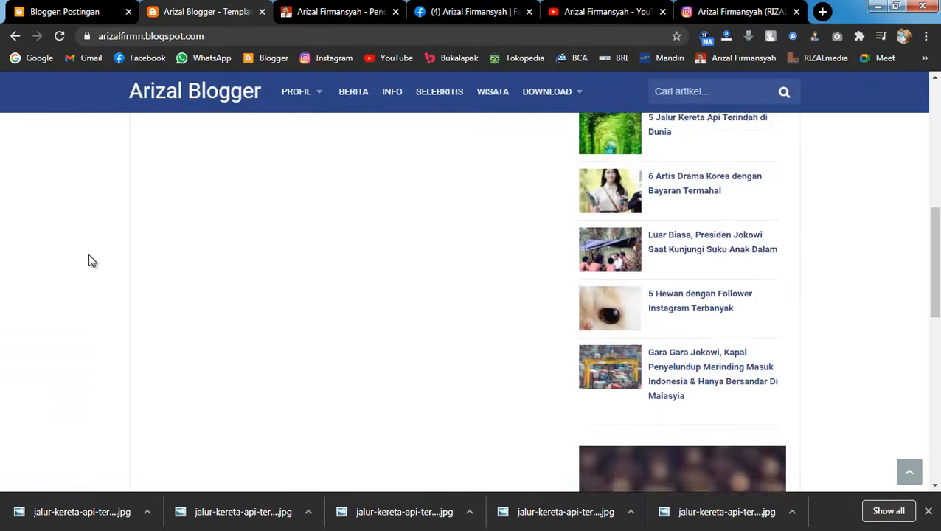
pyautogui.scroll(2, 89, 255)
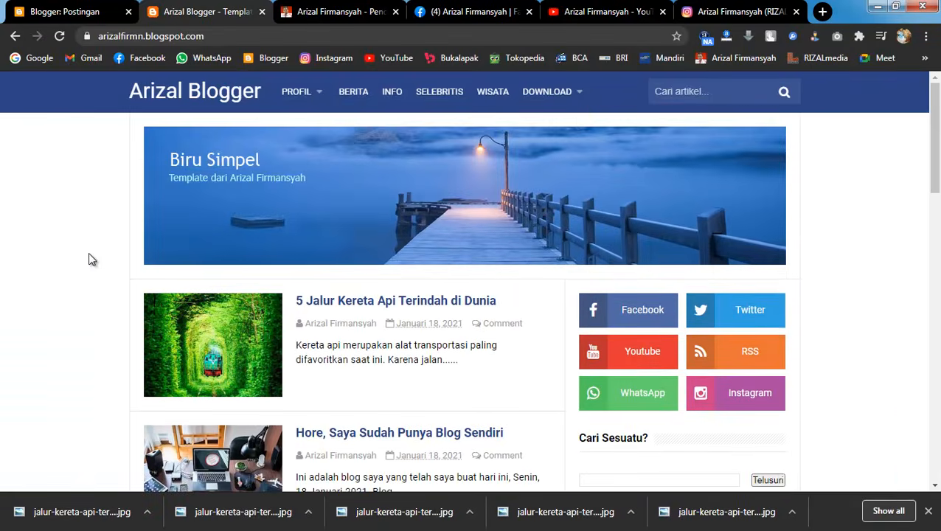
pyautogui.scroll(-3, 89, 254)
pyautogui.scroll(3, 88, 253)
pyautogui.scroll(-3, 233, 293)
pyautogui.scroll(3, 701, 324)
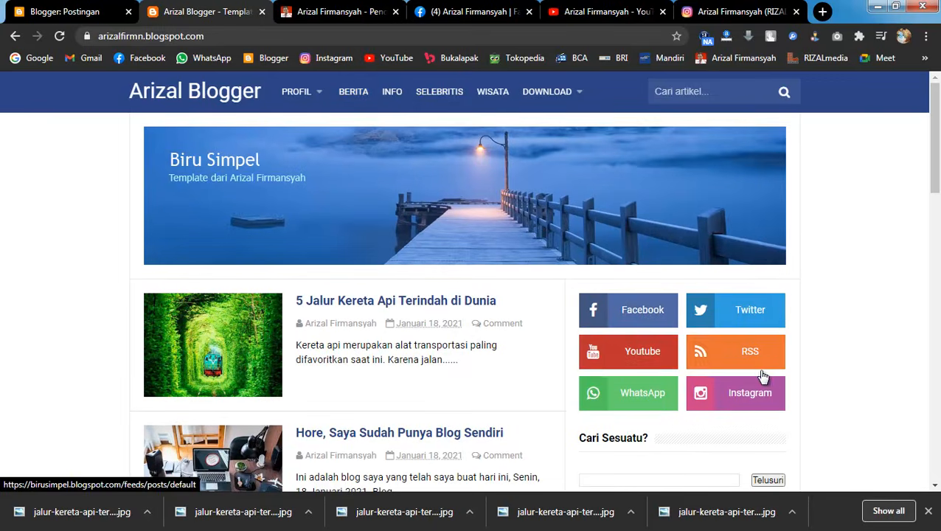
pyautogui.scroll(-7, 469, 314)
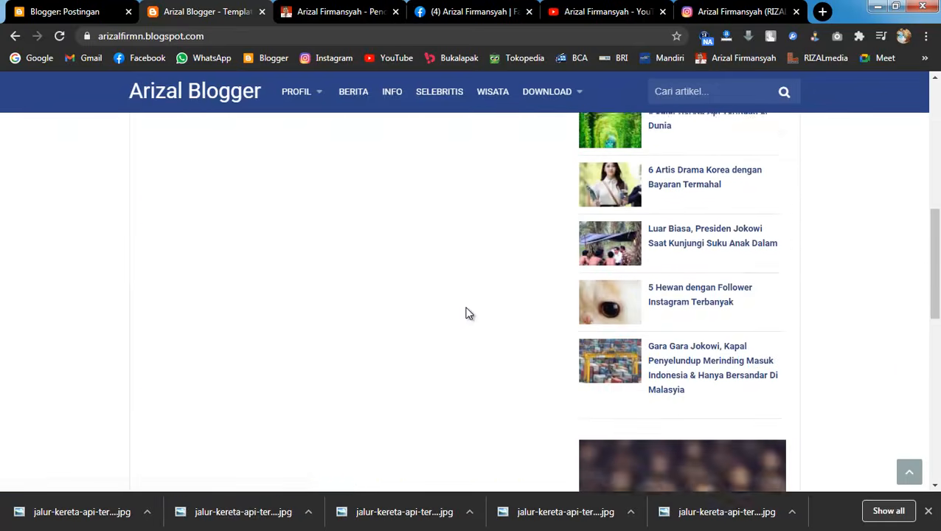
pyautogui.scroll(5, 466, 312)
pyautogui.scroll(2, 466, 312)
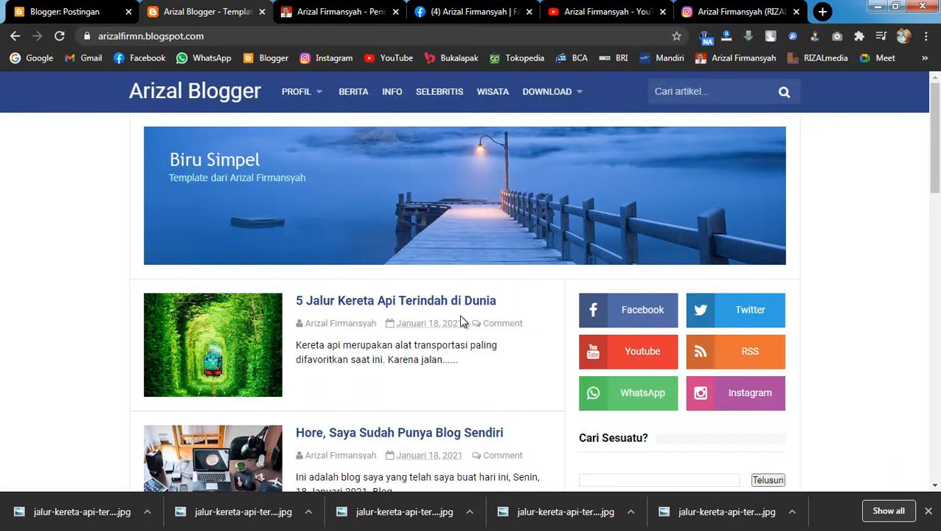
pyautogui.scroll(-6, 462, 322)
pyautogui.scroll(3, 493, 310)
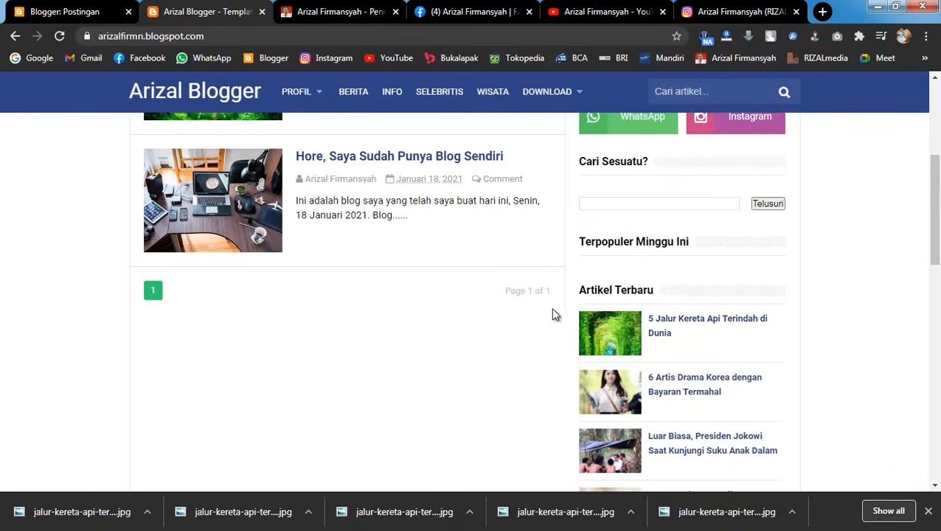
pyautogui.scroll(-10, 553, 313)
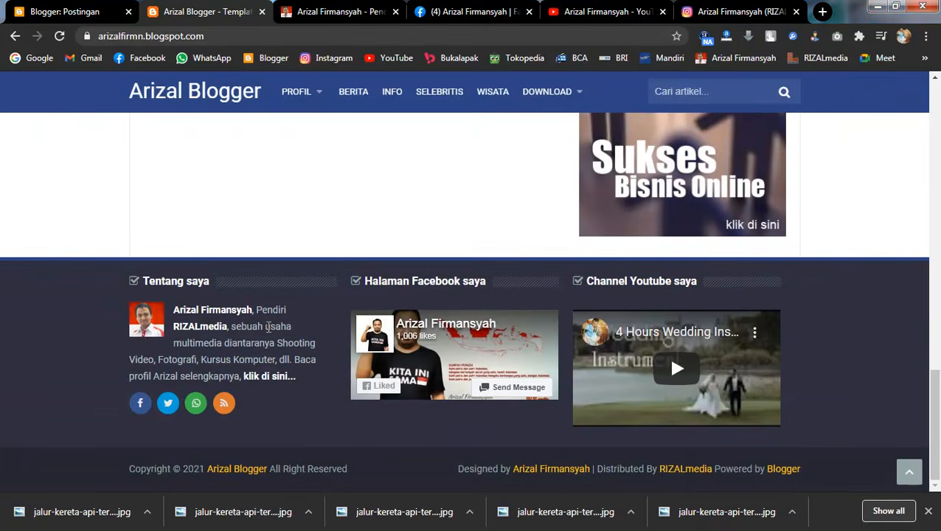
pyautogui.scroll(4, 268, 326)
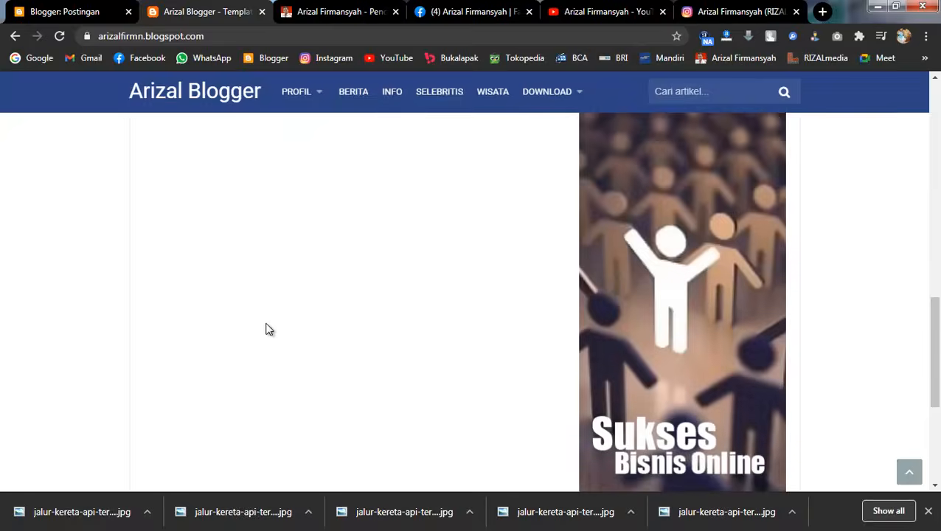
pyautogui.scroll(-4, 269, 330)
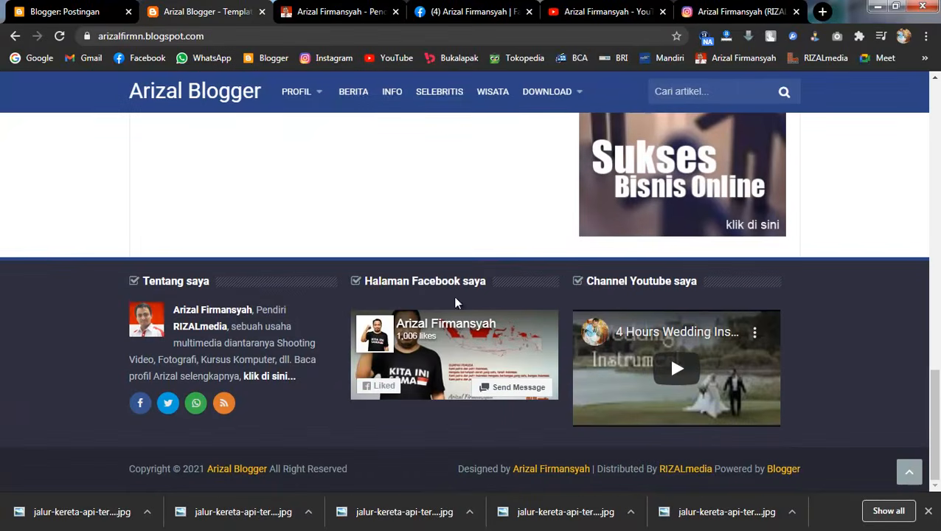
pyautogui.scroll(15, 248, 291)
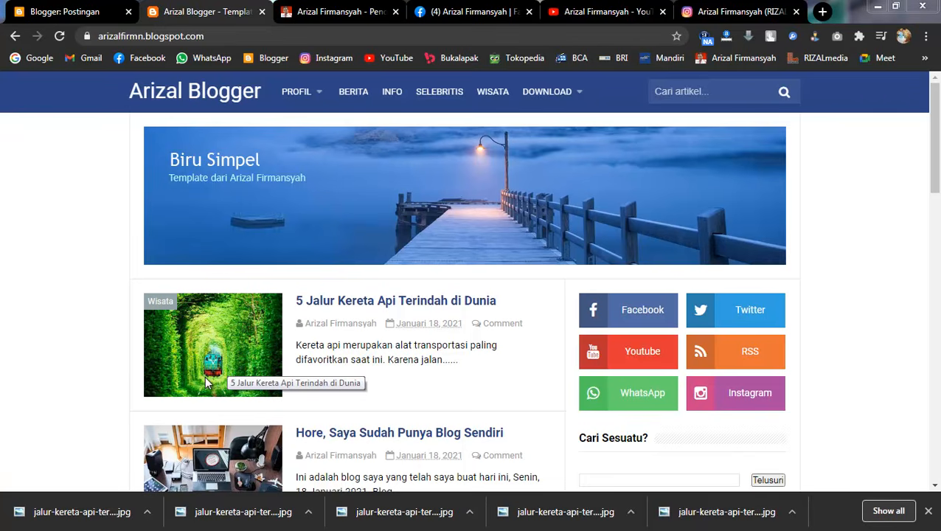
pyautogui.scroll(-3, 102, 376)
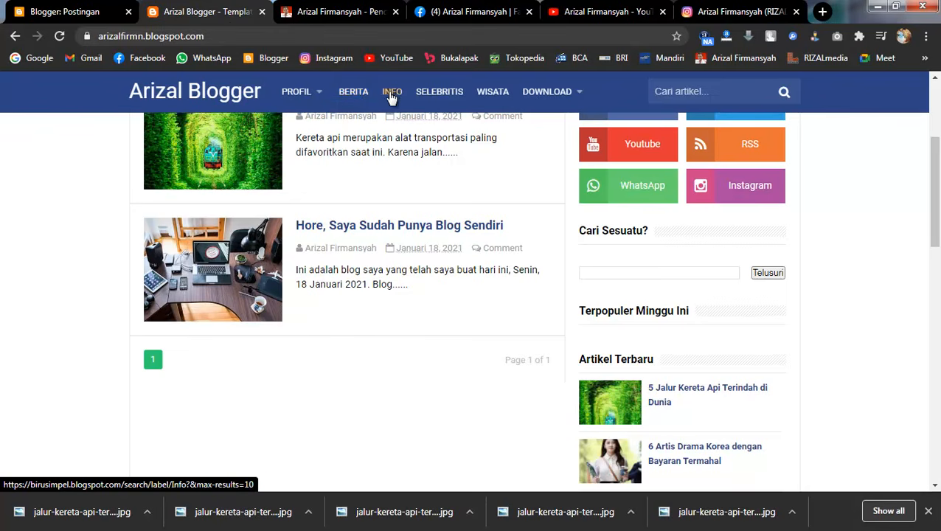
# - Browse the demo's Berita and Info category pages
pyautogui.click(347, 98)
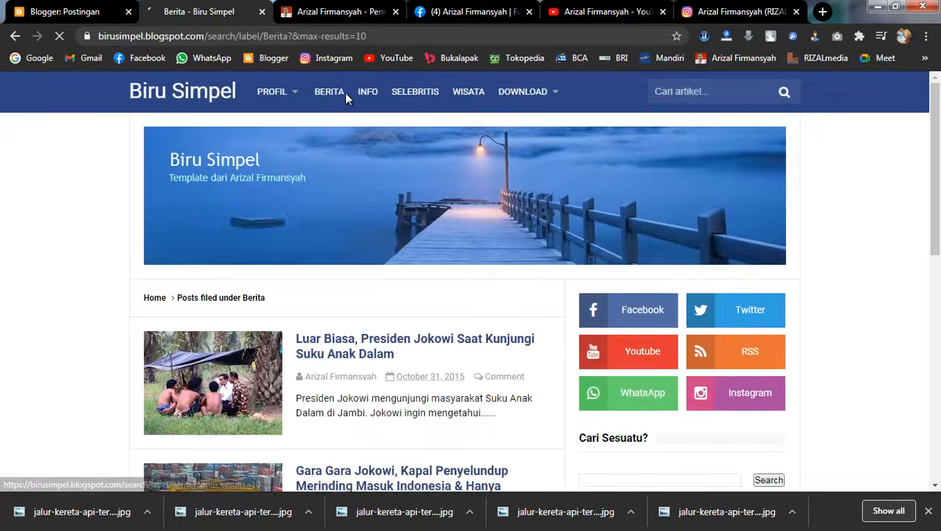
pyautogui.scroll(-15, 338, 231)
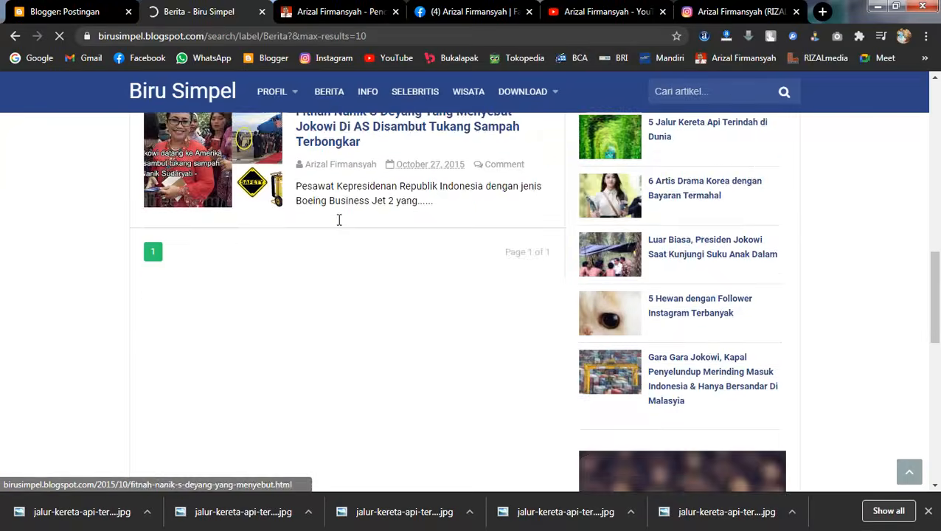
pyautogui.scroll(15, 338, 220)
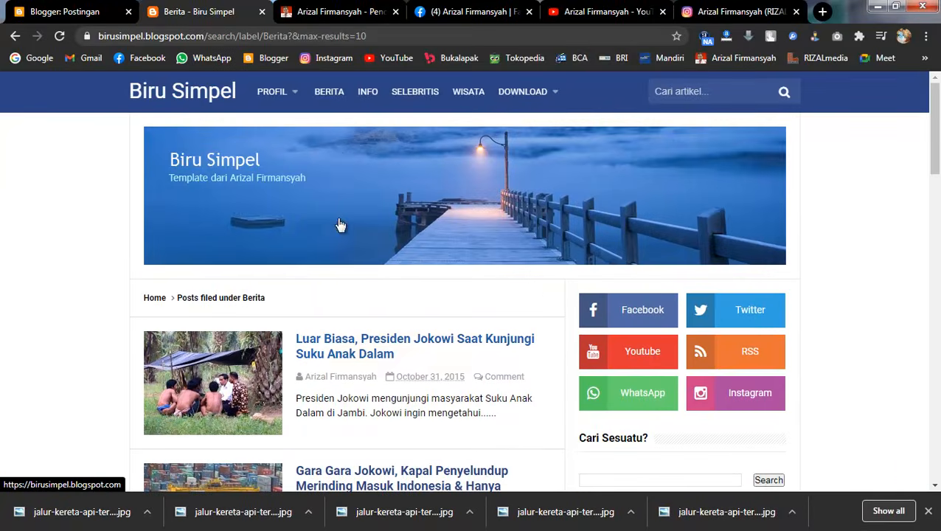
pyautogui.click(370, 91)
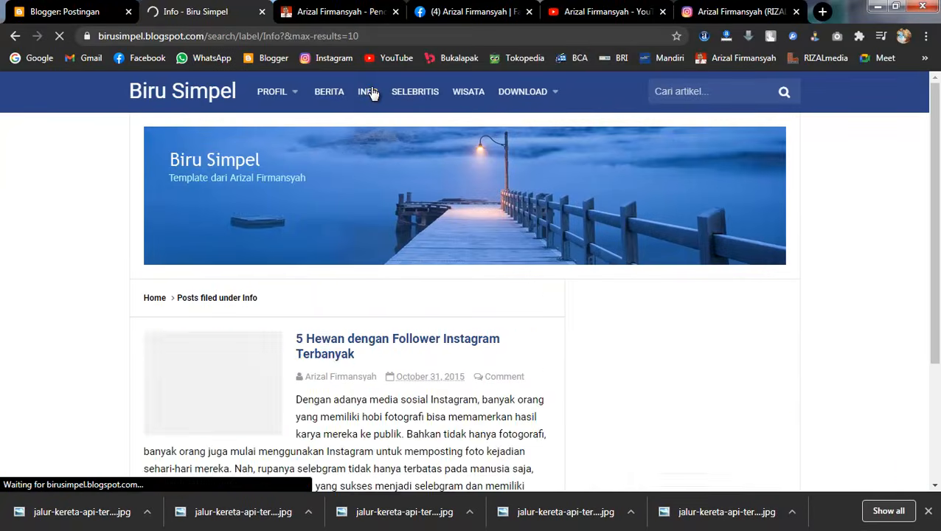
pyautogui.scroll(-6, 347, 229)
pyautogui.scroll(4, 348, 227)
pyautogui.scroll(3, 346, 220)
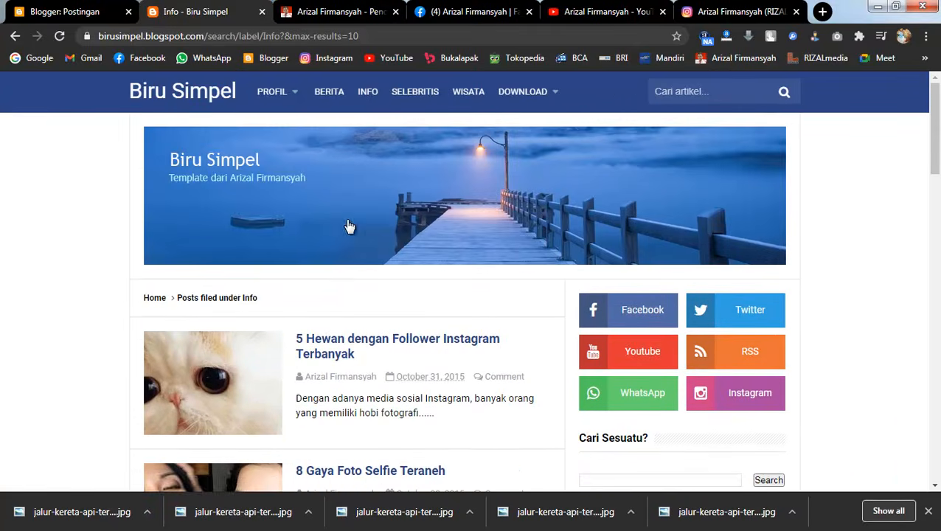
# - Browse the Selebritis category, then the Wisata category posts
pyautogui.click(411, 93)
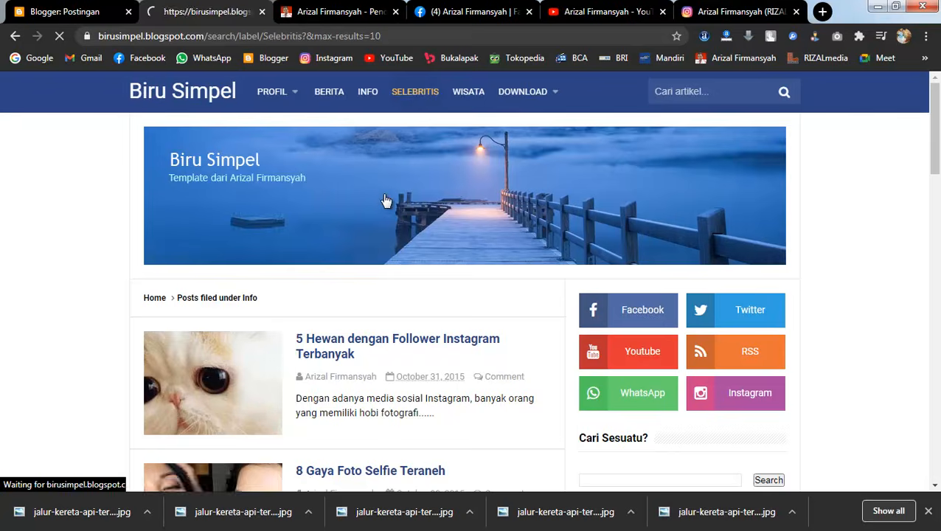
pyautogui.scroll(-3, 383, 204)
pyautogui.scroll(-5, 384, 204)
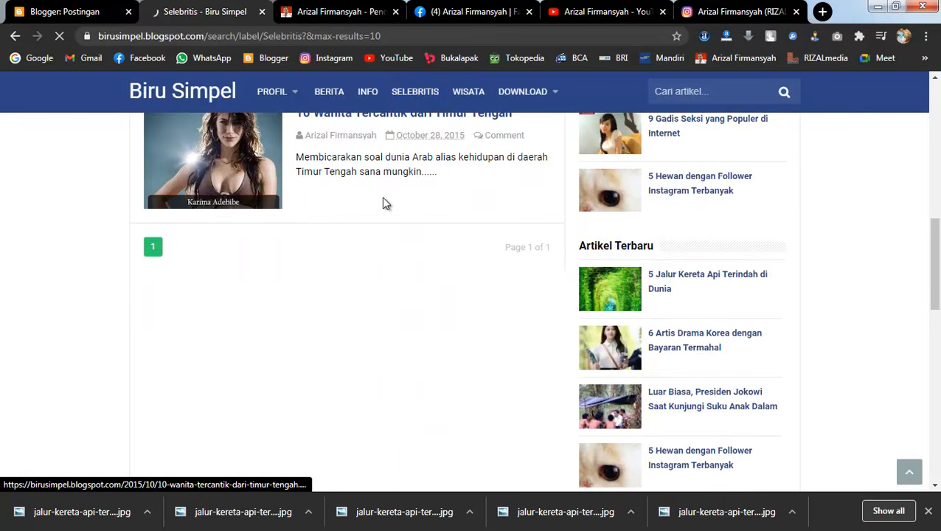
pyautogui.scroll(4, 383, 202)
pyautogui.scroll(5, 382, 201)
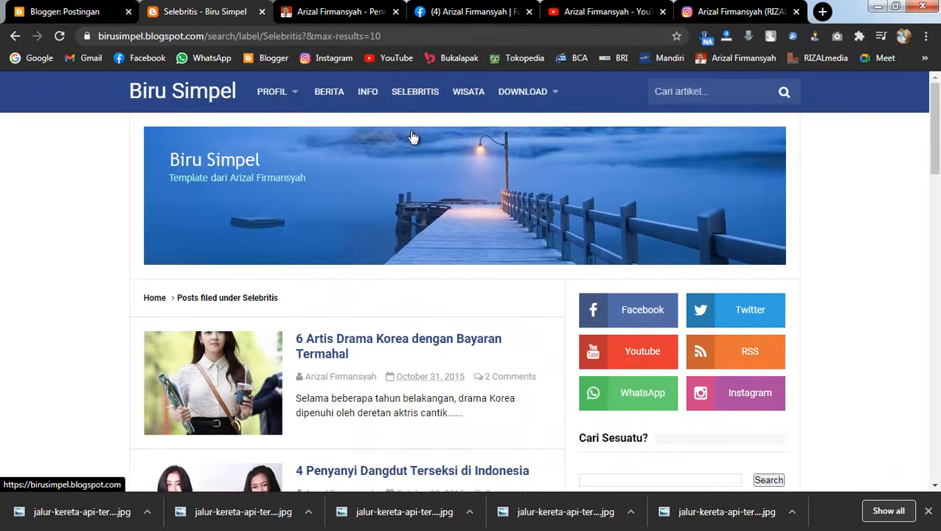
pyautogui.click(457, 93)
pyautogui.scroll(-6, 376, 208)
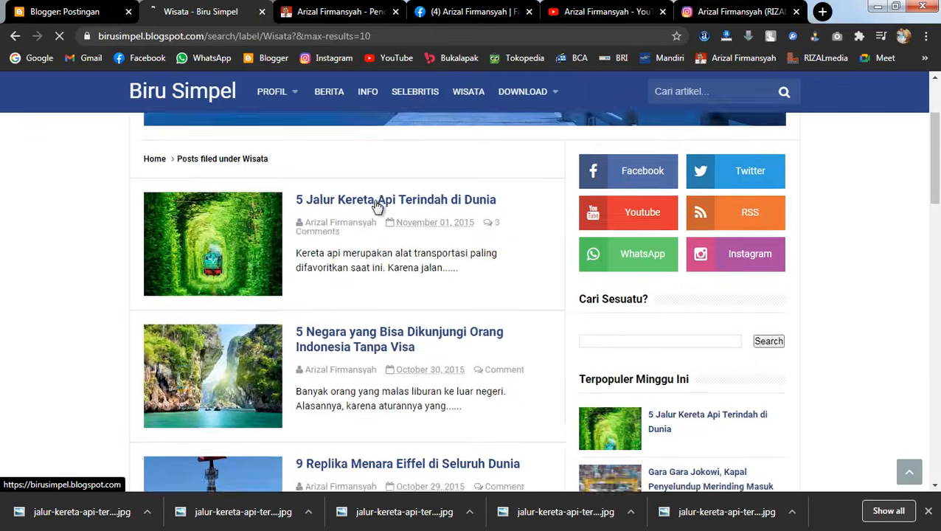
pyautogui.scroll(-3, 375, 206)
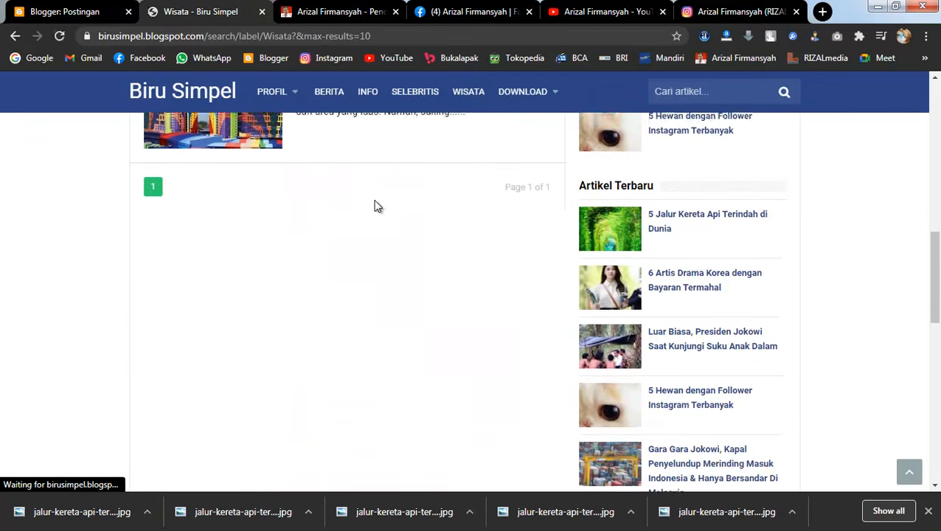
pyautogui.scroll(3, 374, 206)
pyautogui.scroll(3, 375, 206)
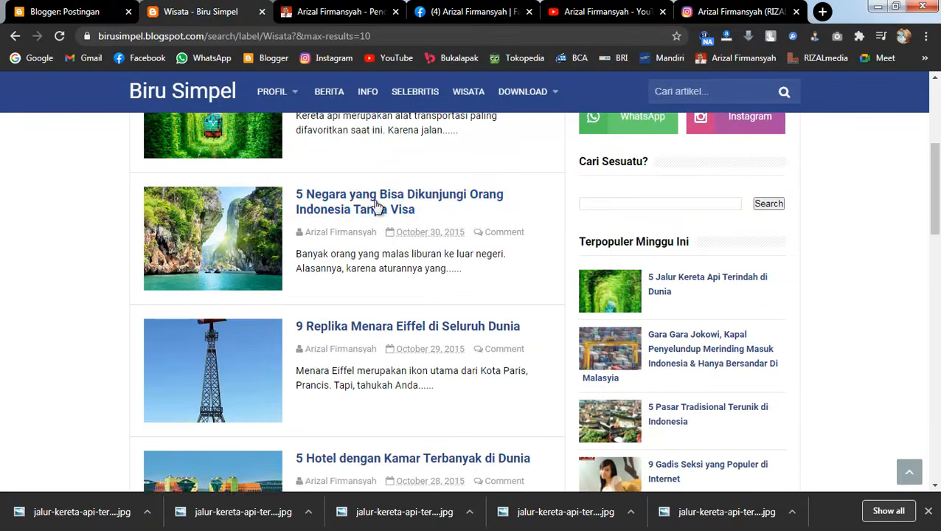
pyautogui.scroll(4, 376, 206)
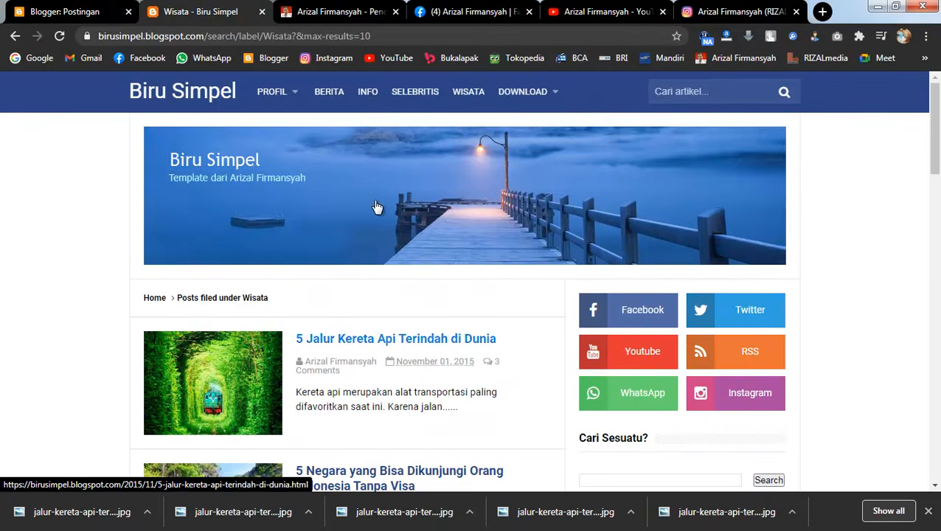
# - Return to the Arizal Blogger homepage, dismiss the downloads bar, and scroll through the posts
pyautogui.click(258, 172)
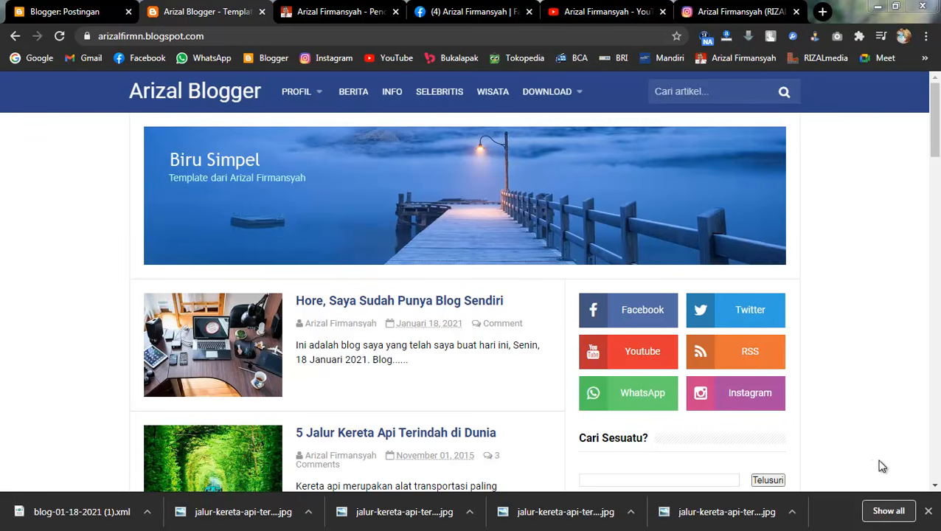
pyautogui.click(929, 511)
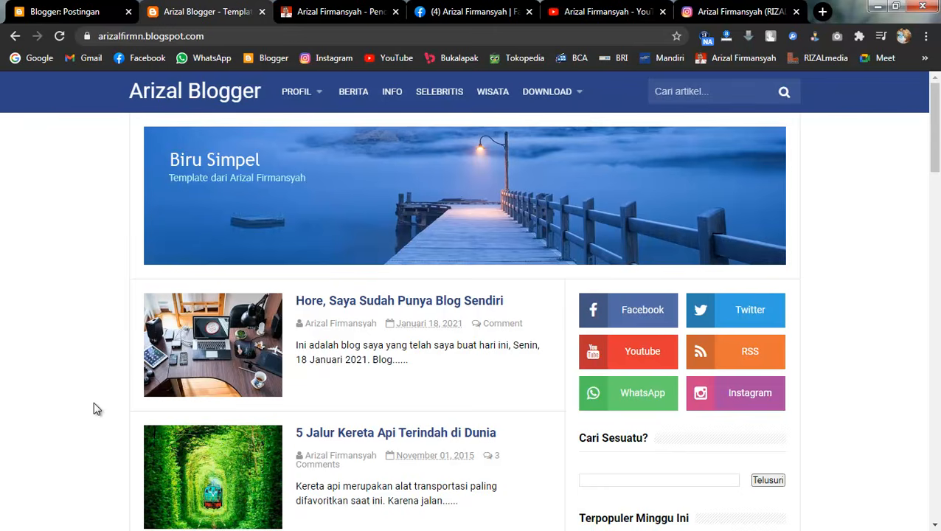
pyautogui.scroll(-5, 94, 403)
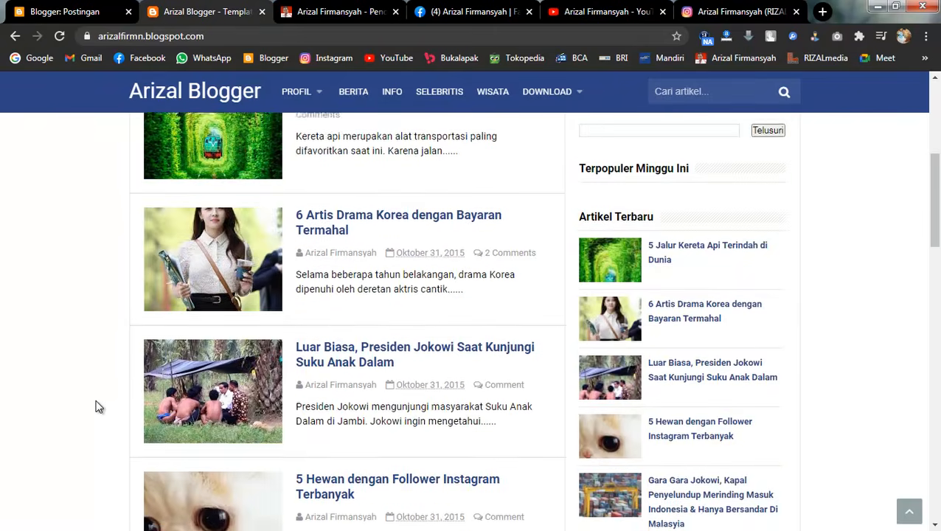
pyautogui.scroll(-3, 96, 402)
pyautogui.scroll(-8, 98, 406)
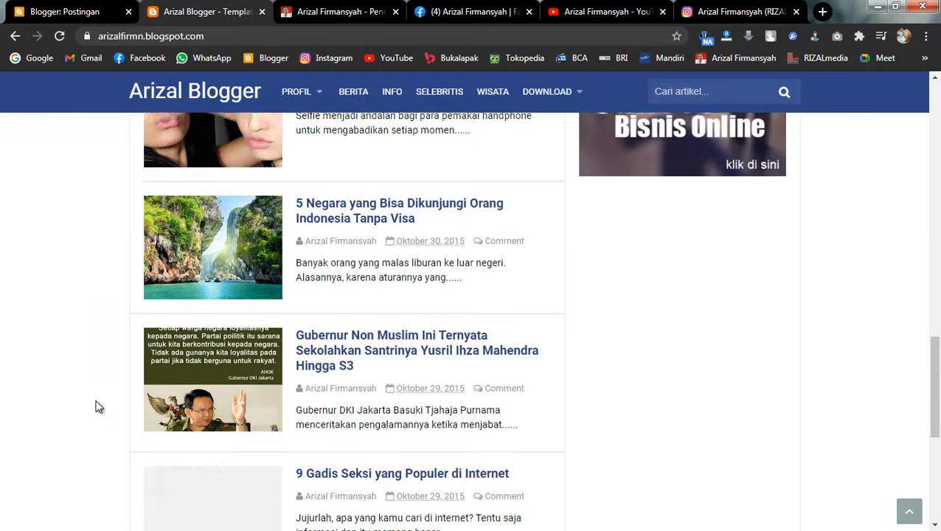
pyautogui.scroll(-3, 98, 406)
pyautogui.scroll(5, 98, 406)
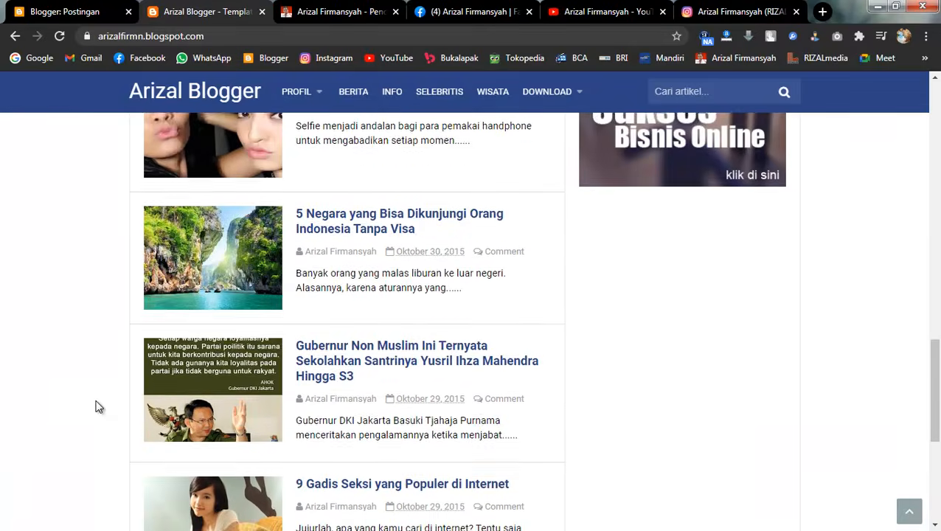
pyautogui.scroll(14, 98, 406)
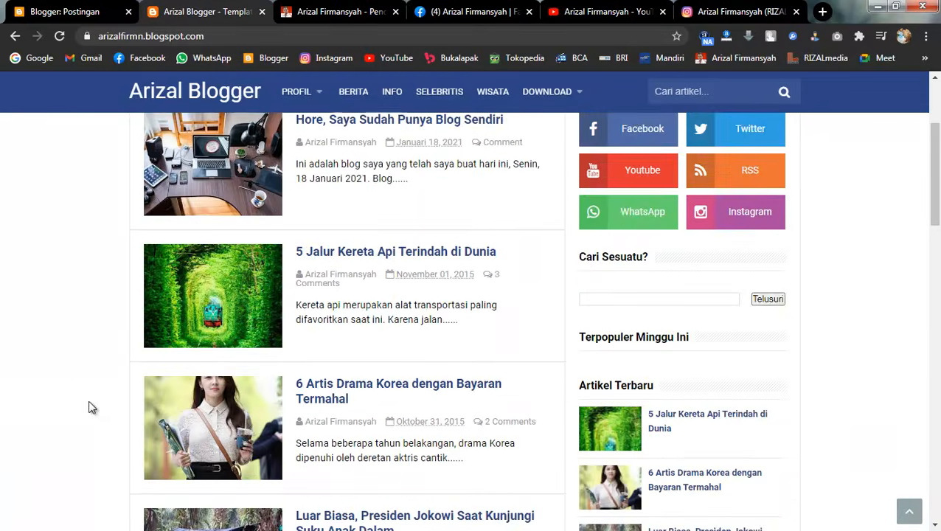
pyautogui.scroll(3, 79, 422)
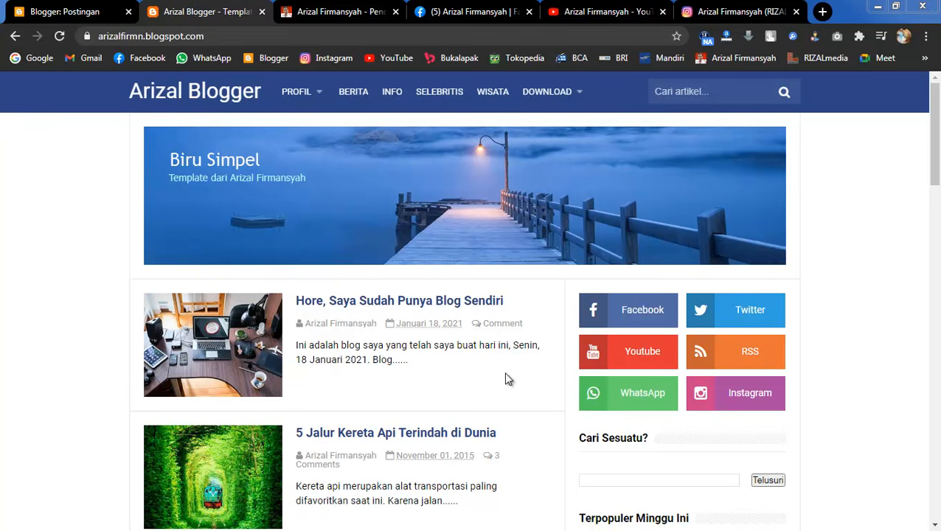
# - Scroll down to the 'Page 1 of 2' pager and back, then open the PROFIL dropdown
pyautogui.scroll(-20, 822, 355)
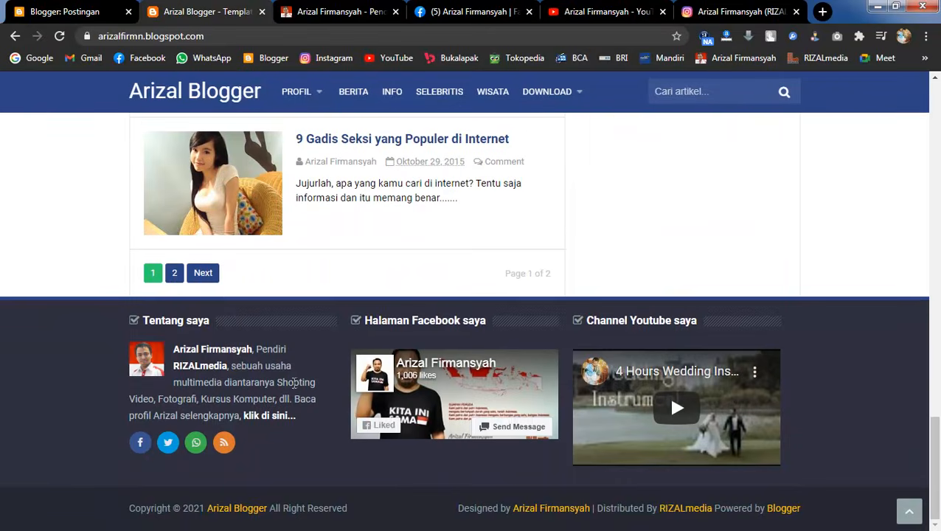
pyautogui.scroll(10, 112, 338)
pyautogui.scroll(8, 115, 342)
pyautogui.scroll(-3, 115, 342)
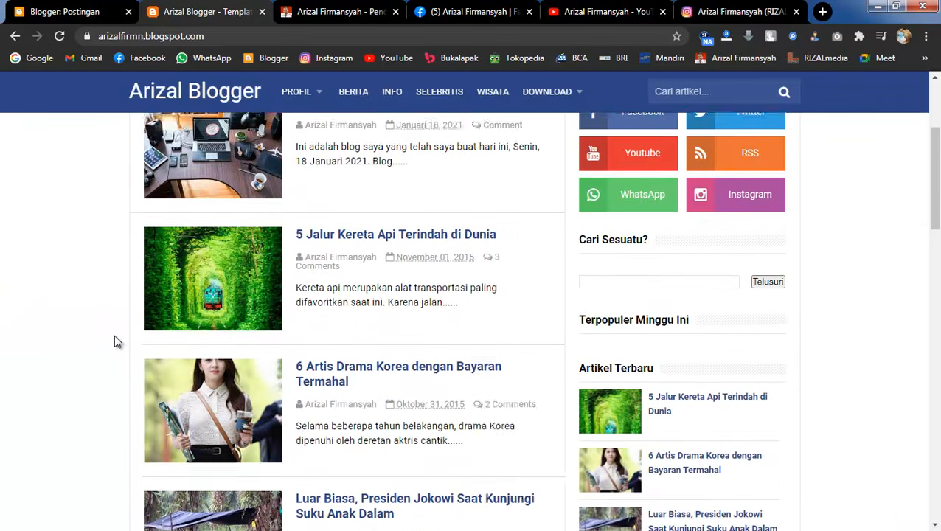
pyautogui.scroll(-2, 115, 340)
pyautogui.scroll(4, 115, 340)
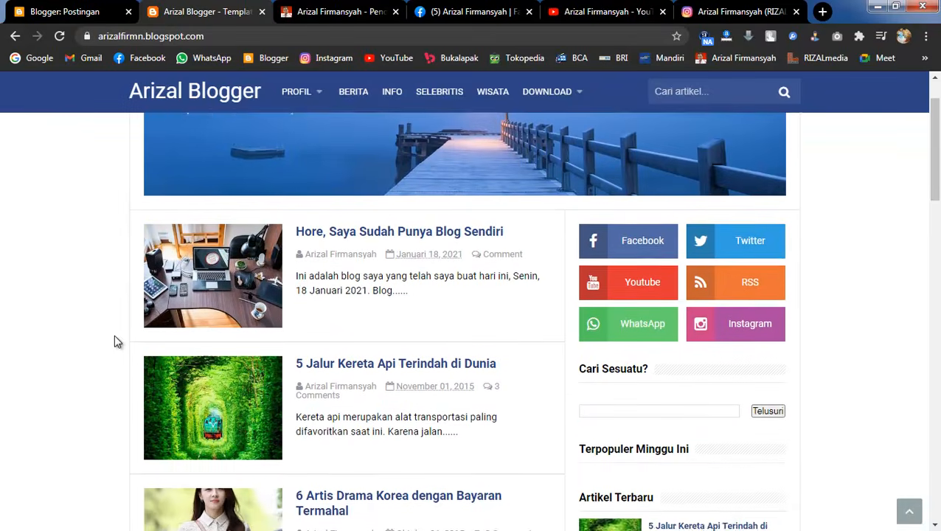
pyautogui.scroll(1, 115, 342)
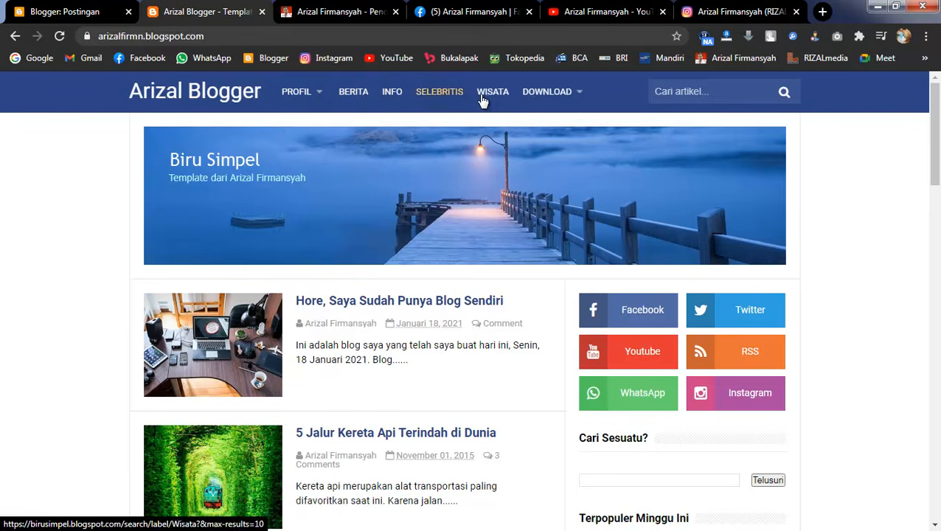
pyautogui.click(292, 96)
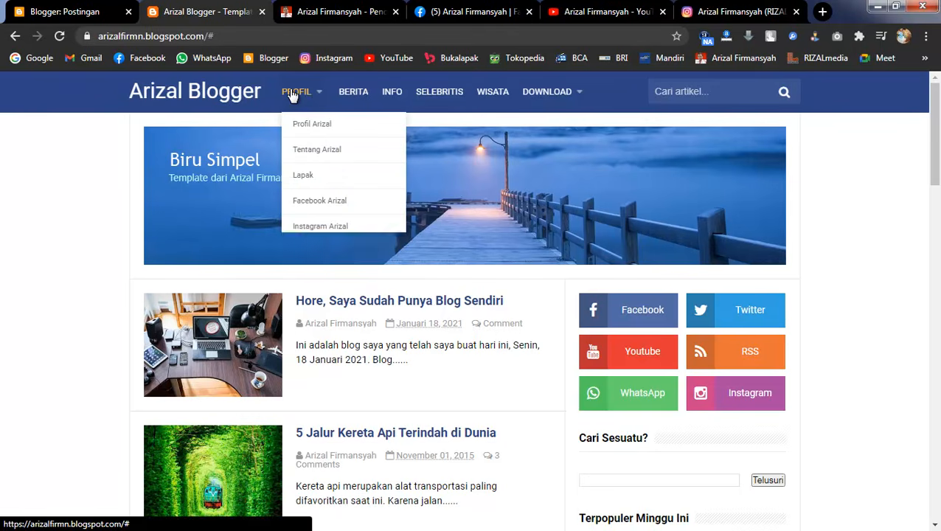
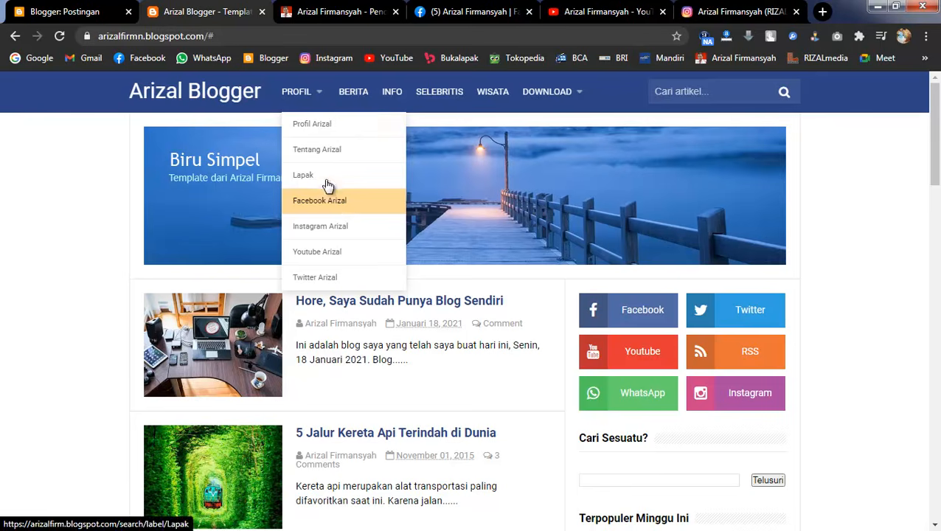
# - Open the live blog's PROFIL dropdown, then view the BERITA label page
pyautogui.click(299, 96)
pyautogui.click(299, 96)
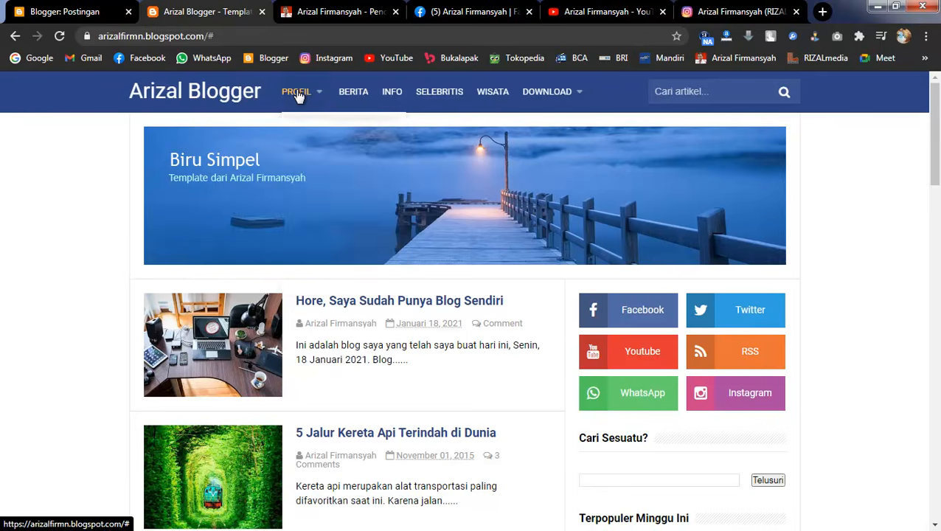
pyautogui.click(352, 93)
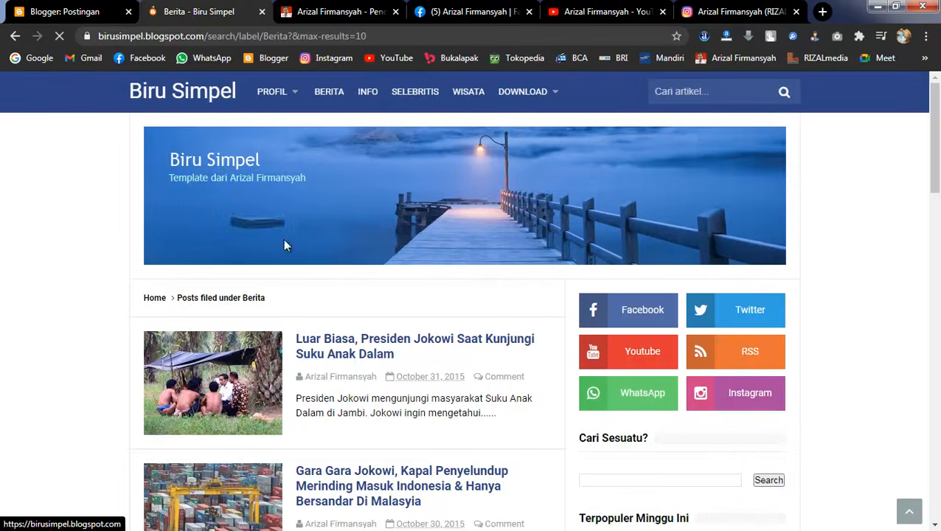
pyautogui.scroll(-8, 225, 365)
pyautogui.scroll(5, 230, 366)
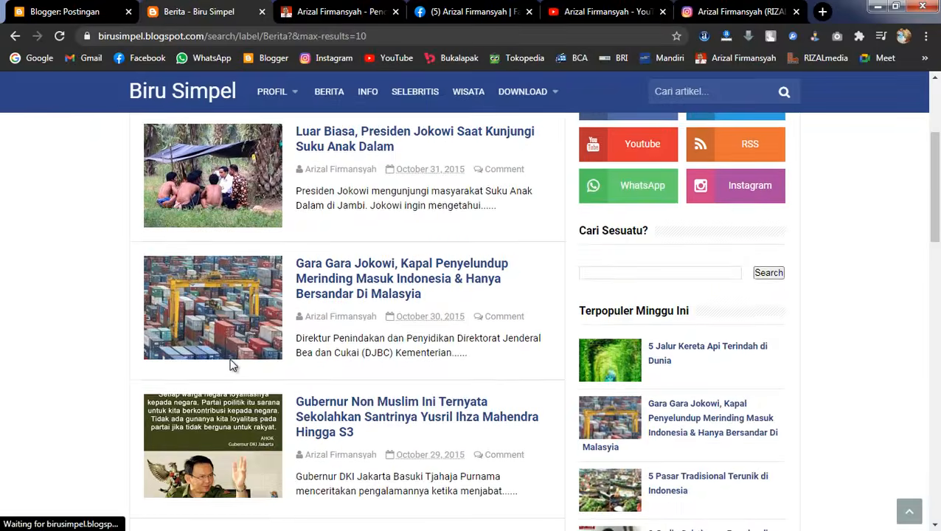
pyautogui.scroll(3, 230, 367)
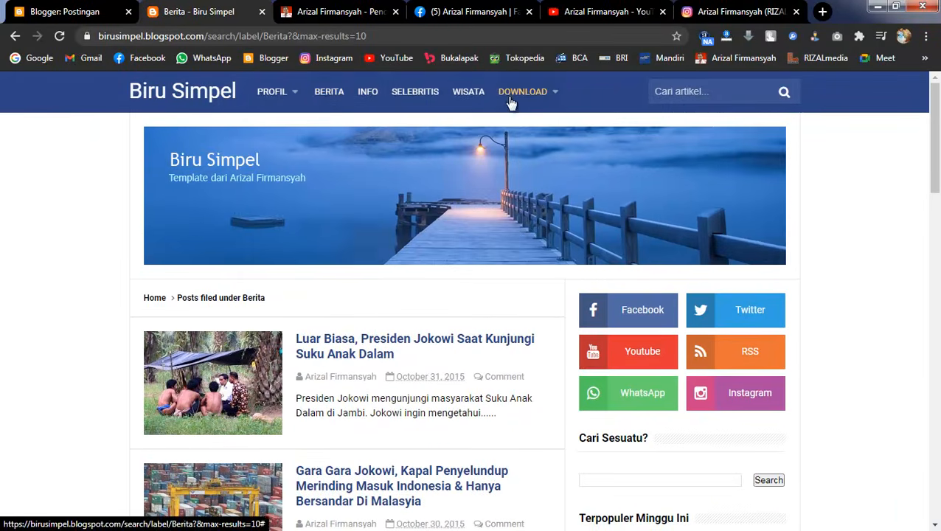
# - Return to the blog home, recheck the Profil menu, and switch to Blogger's posts list
pyautogui.click(228, 94)
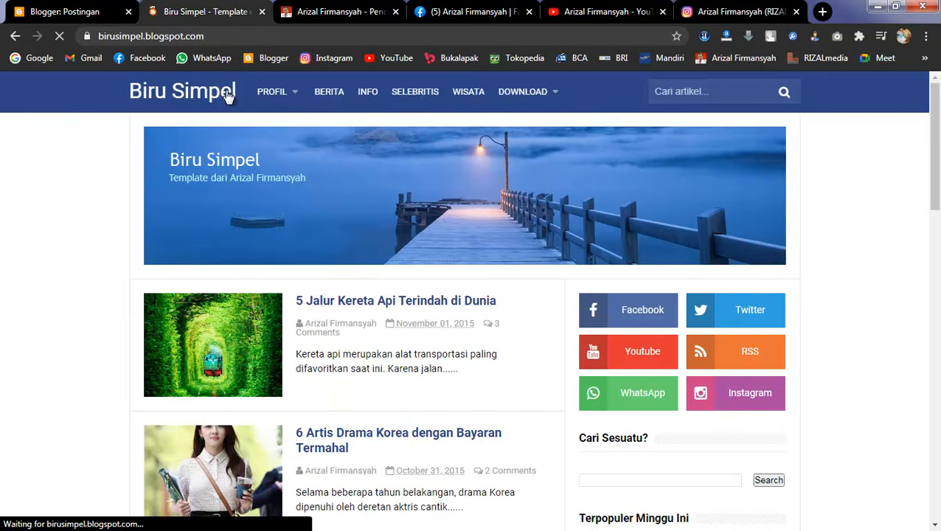
pyautogui.click(282, 95)
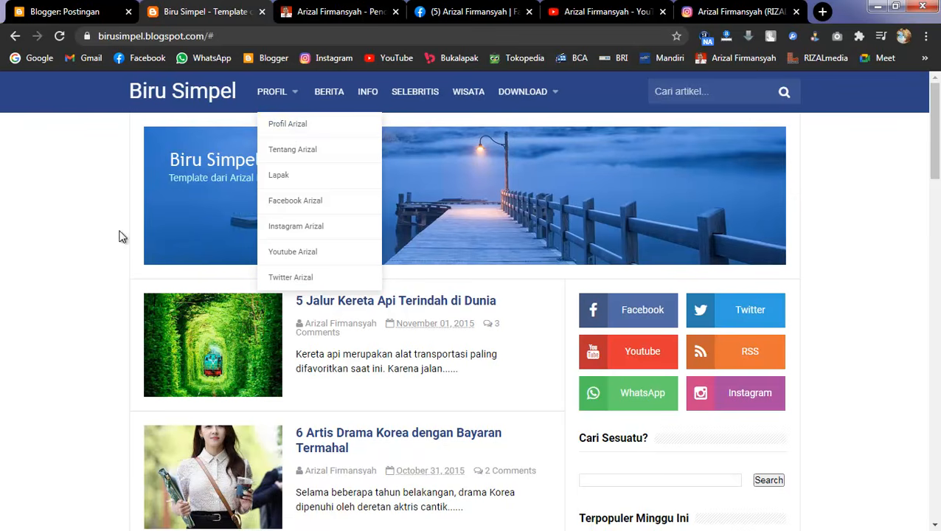
pyautogui.click(93, 9)
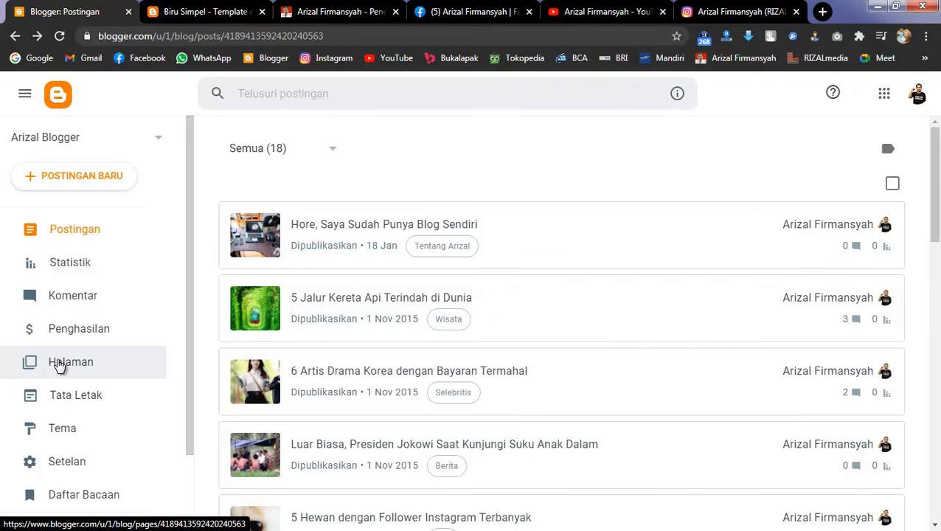
# - Show the blog's Halaman (Pages) list in Blogger
pyautogui.click(58, 361)
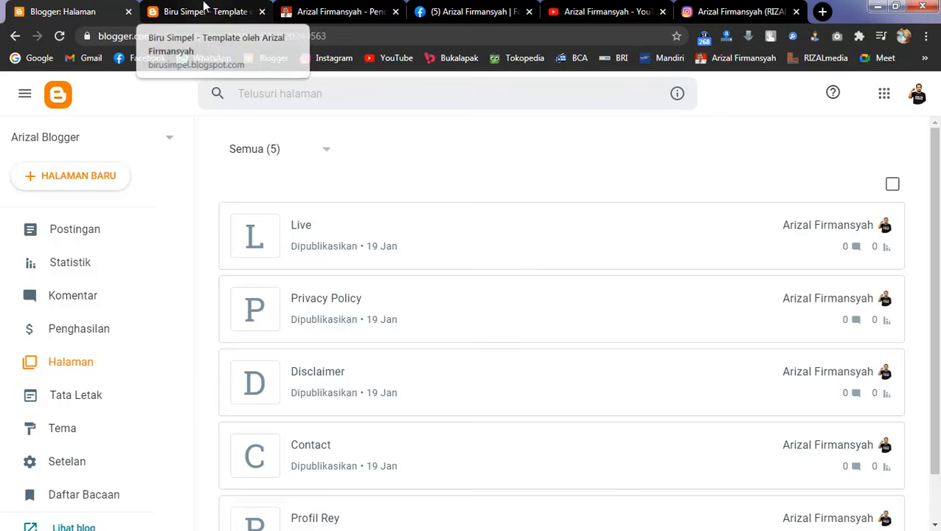
pyautogui.moveTo(349, 265)
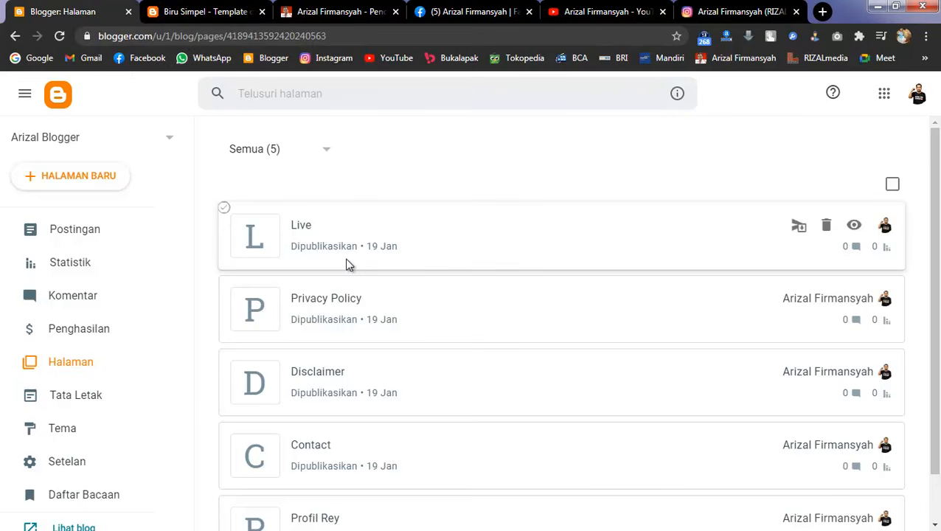
pyautogui.scroll(-1, 349, 264)
pyautogui.scroll(1, 349, 265)
# - Select the Live, Privacy Policy, Disclaimer, Contact and Profil Rey pages, then delete them all
pyautogui.click(225, 209)
pyautogui.click(226, 289)
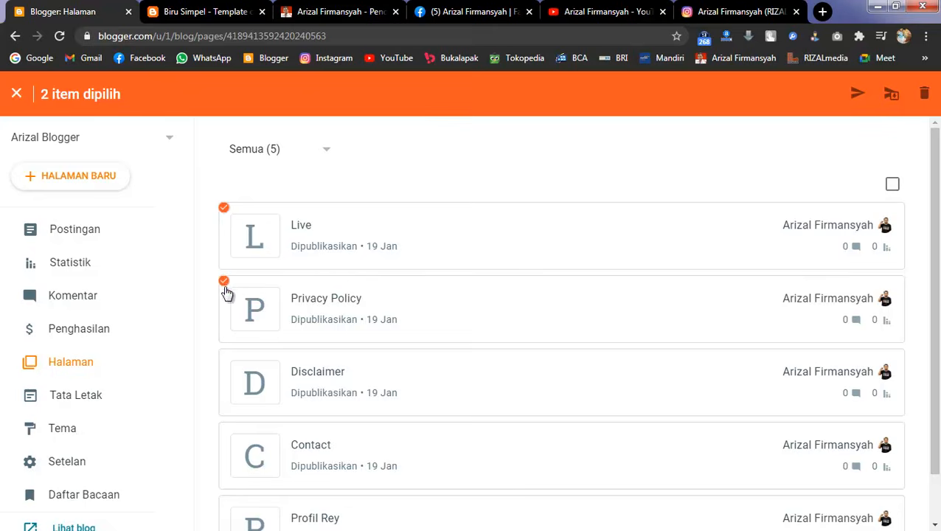
pyautogui.click(224, 356)
pyautogui.click(223, 428)
pyautogui.click(224, 503)
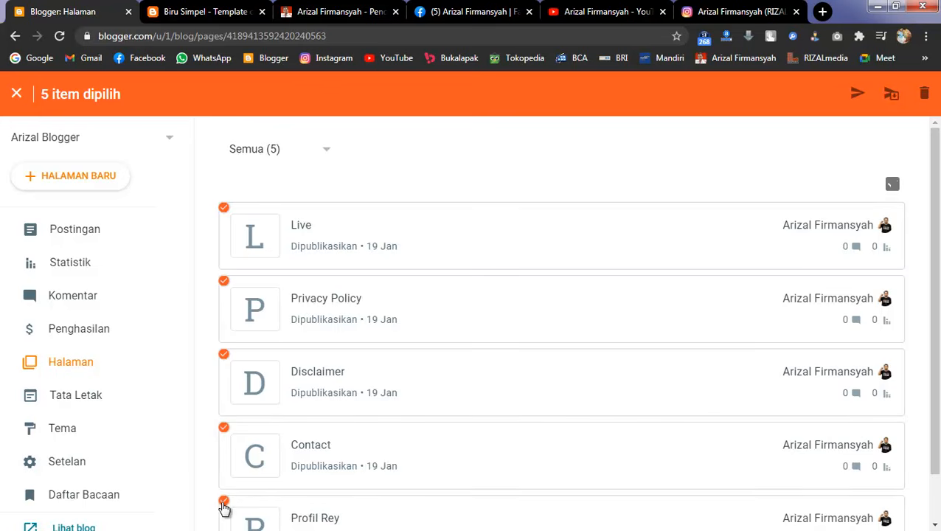
pyautogui.scroll(-1, 225, 503)
pyautogui.scroll(1, 223, 500)
pyautogui.click(921, 94)
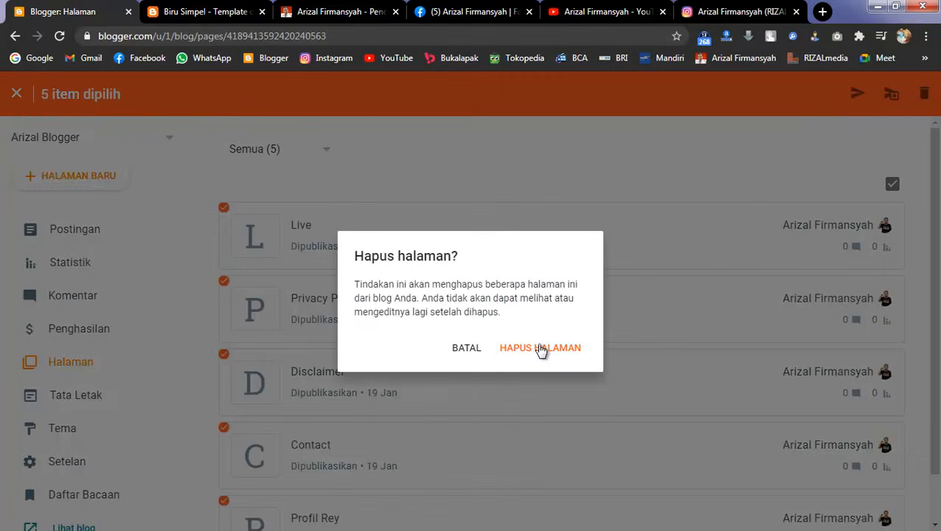
pyautogui.click(552, 342)
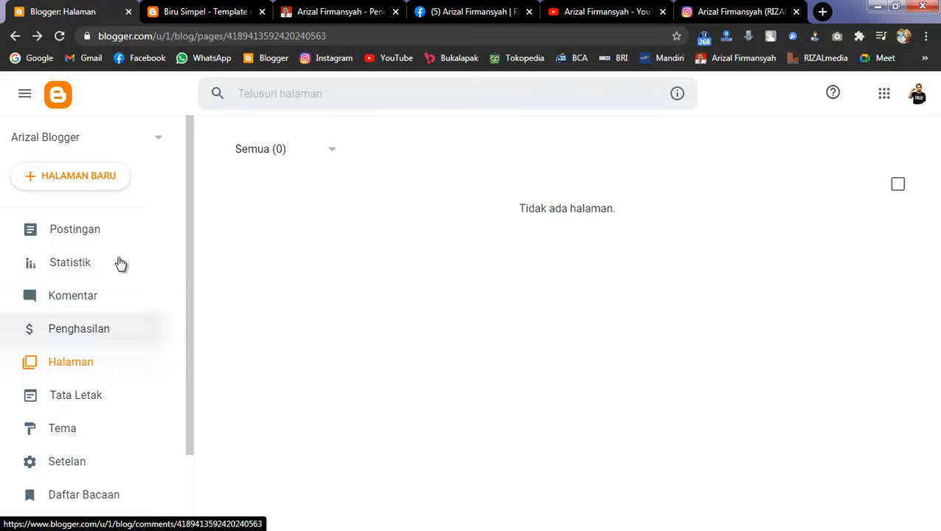
# - Create a new page titled 'Profil Rizal' and start typing in its body
pyautogui.click(87, 179)
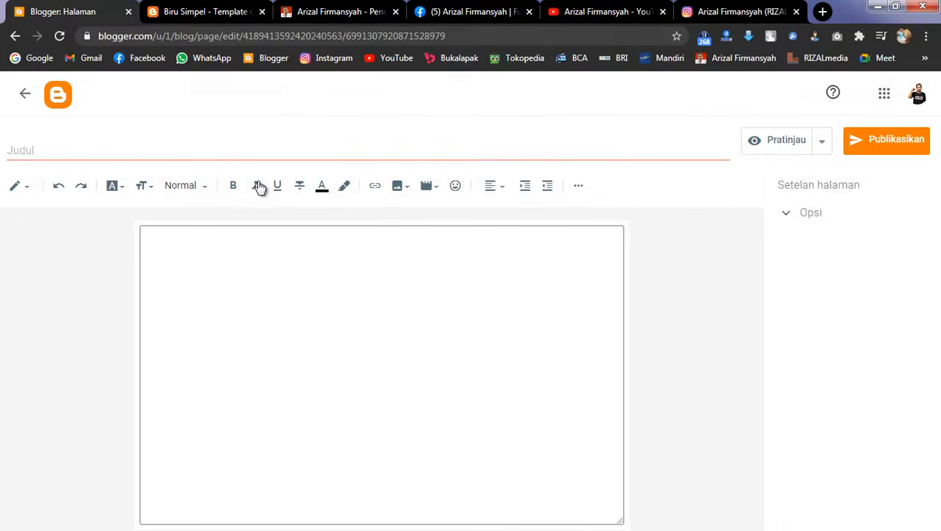
pyautogui.click(193, 154)
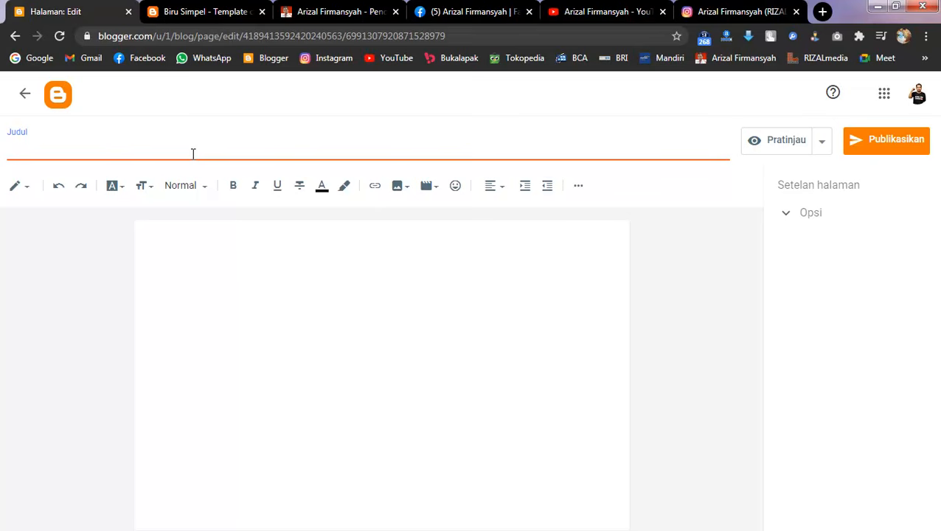
pyautogui.write('Profil Rizal')
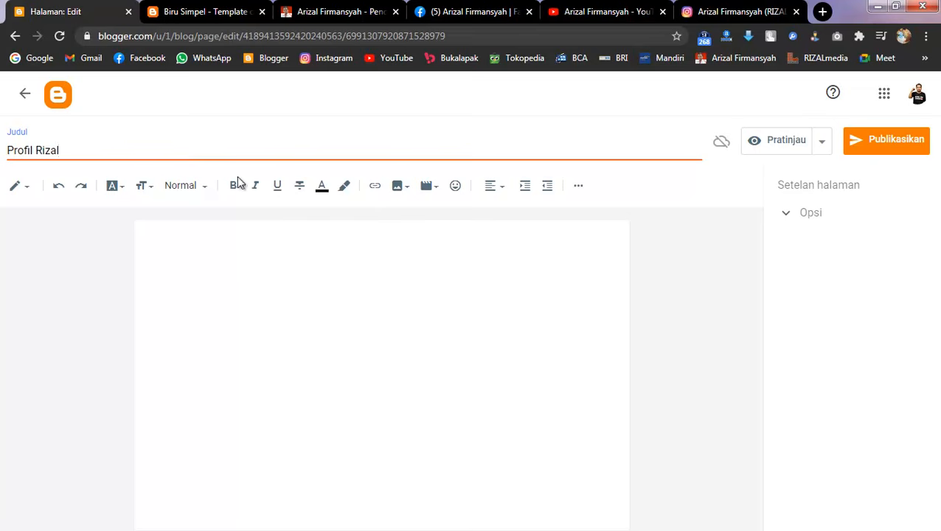
pyautogui.click(222, 305)
pyautogui.write('R')
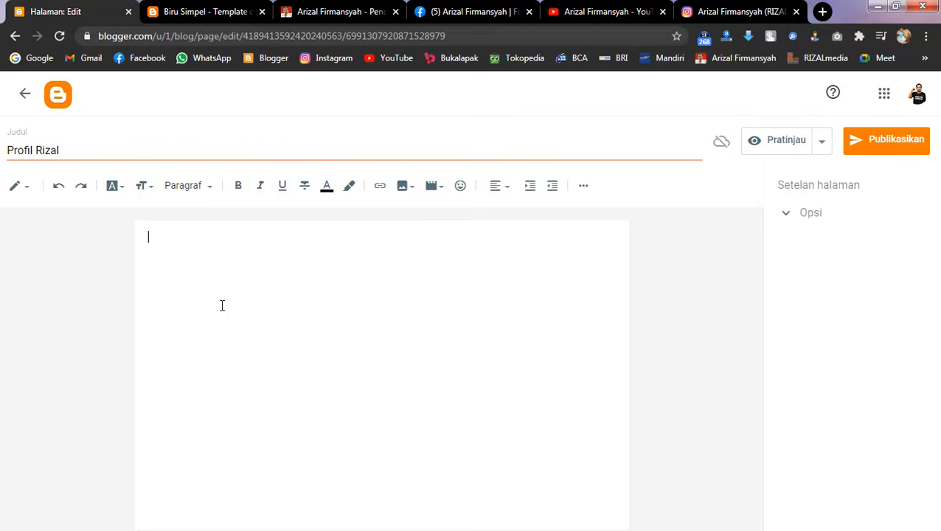
# - Upload the 'rizal kita ini sama' photo from the computer and insert it into the page
pyautogui.click(402, 185)
pyautogui.click(426, 221)
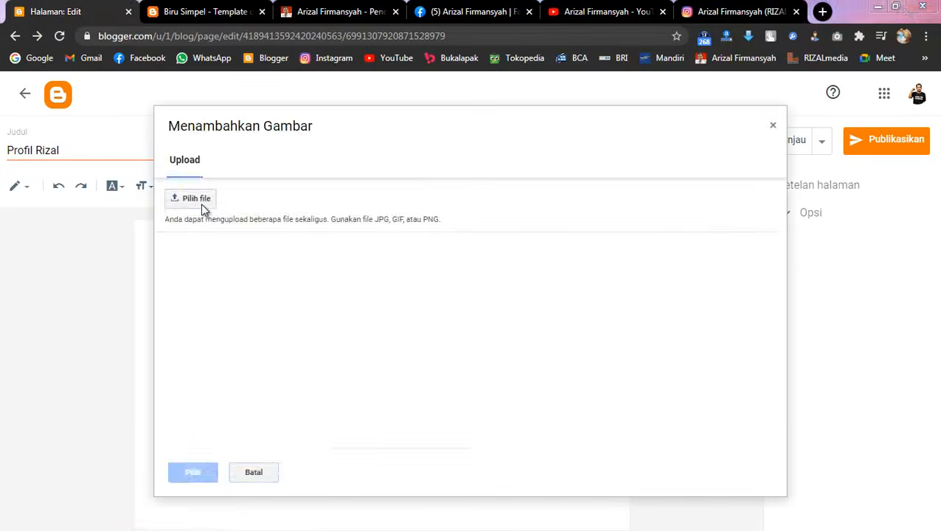
pyautogui.click(203, 207)
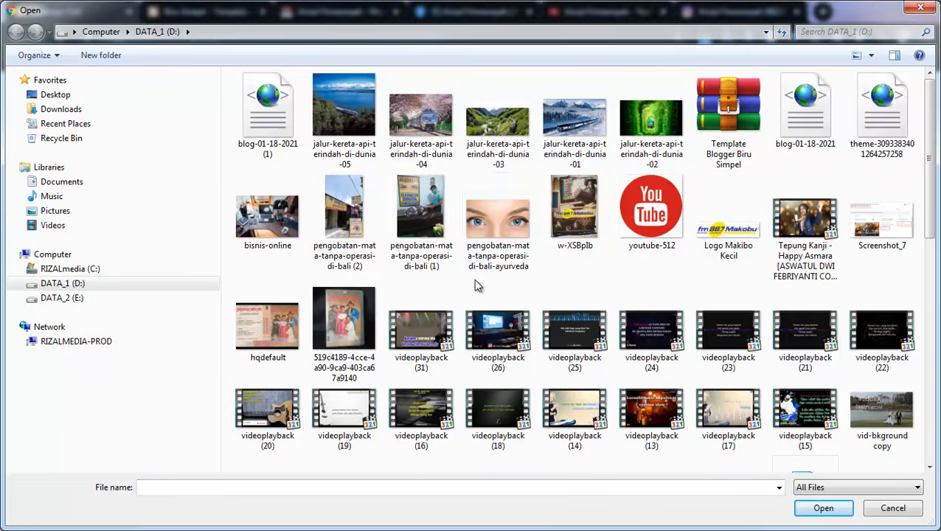
pyautogui.scroll(-10, 476, 286)
pyautogui.doubleClick(348, 402)
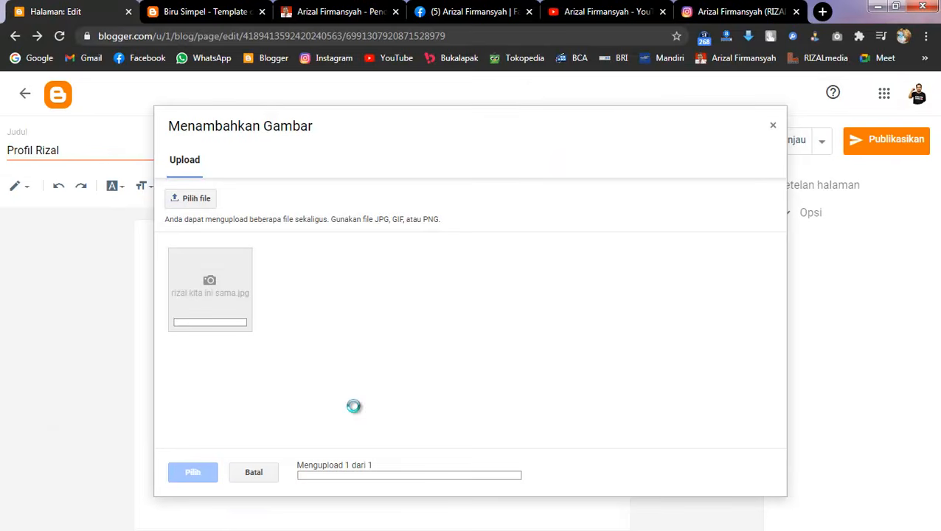
pyautogui.doubleClick(233, 306)
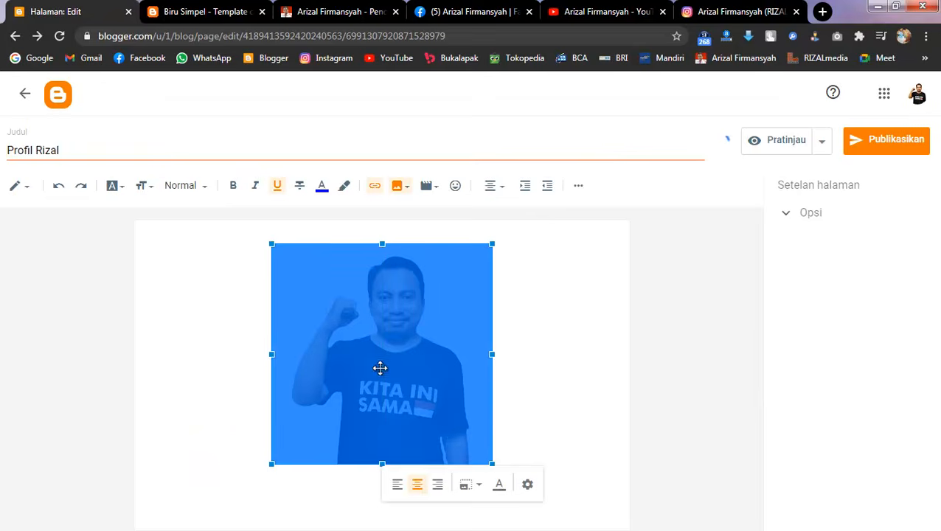
# - Align the photo to the left and set its size to Kecil
pyautogui.click(396, 483)
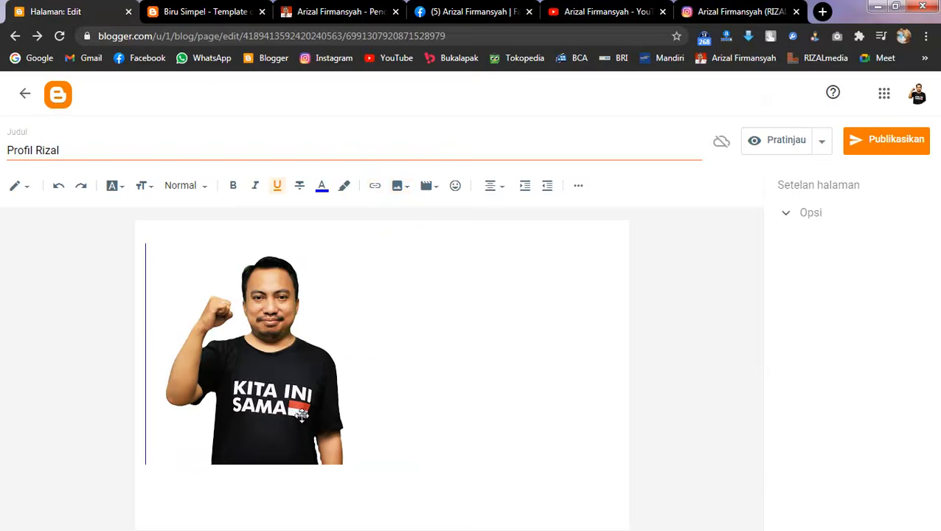
pyautogui.click(302, 414)
pyautogui.click(289, 486)
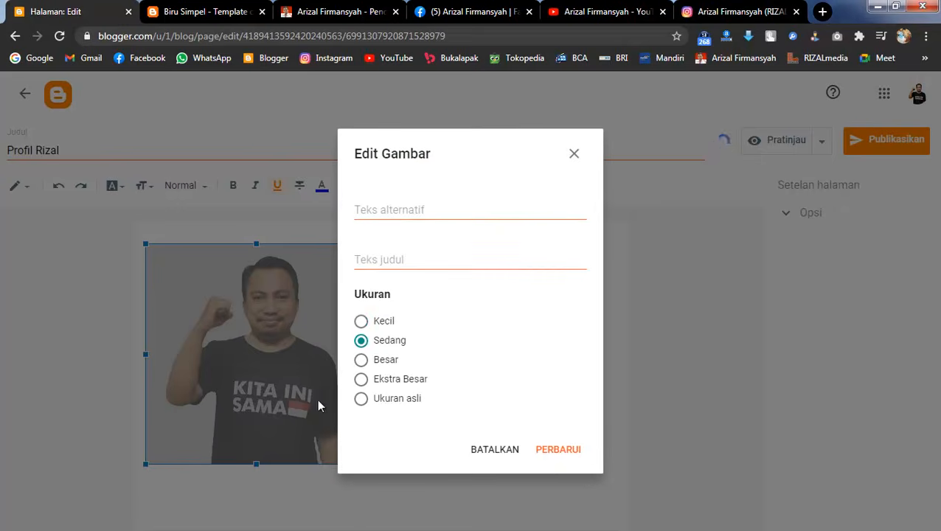
pyautogui.click(361, 321)
pyautogui.click(555, 461)
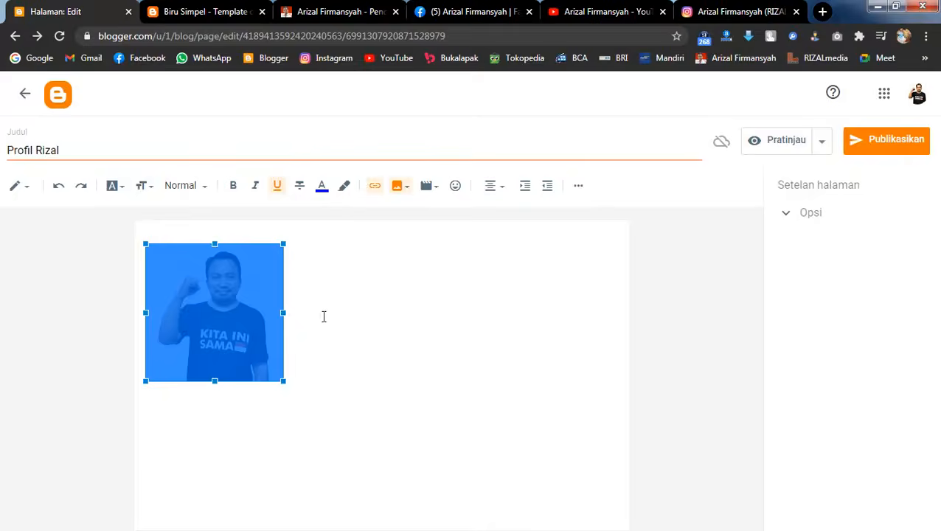
pyautogui.click(330, 271)
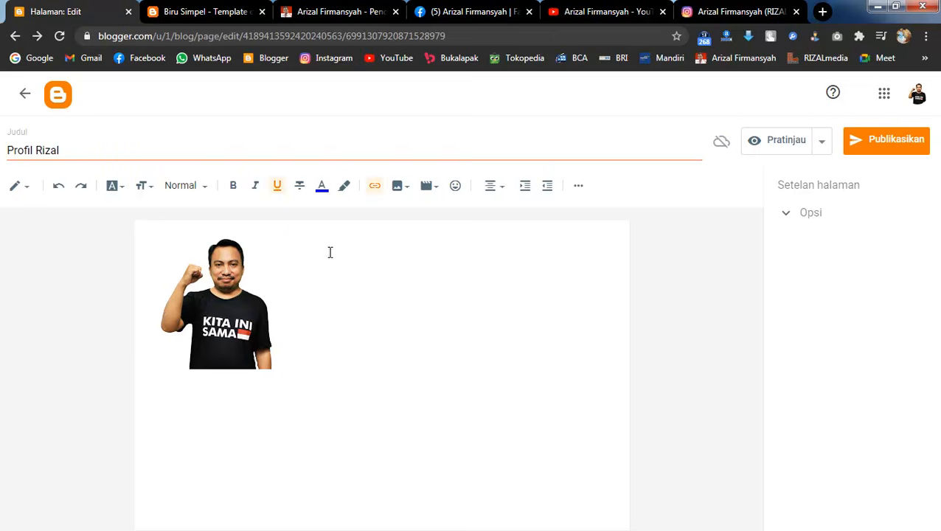
pyautogui.click(219, 262)
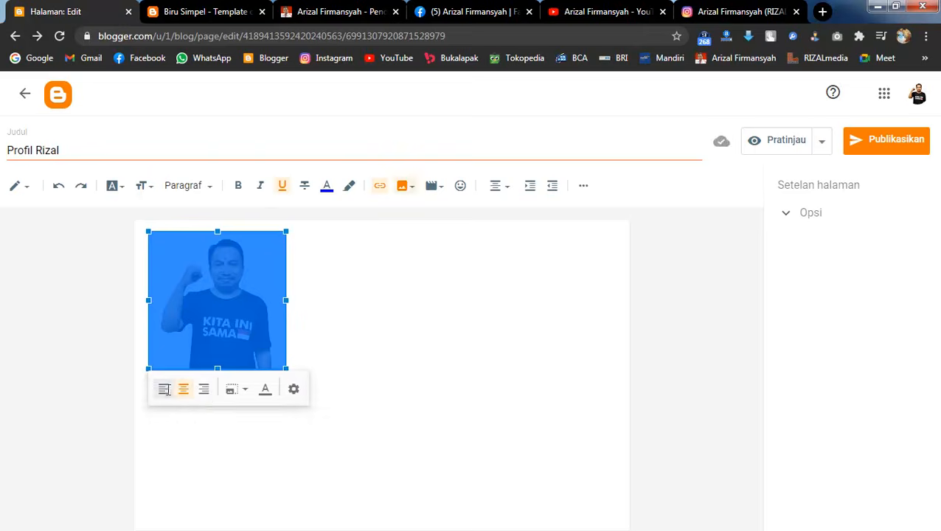
# - Type the bio sentence and contact labels beside the photo
pyautogui.click(314, 255)
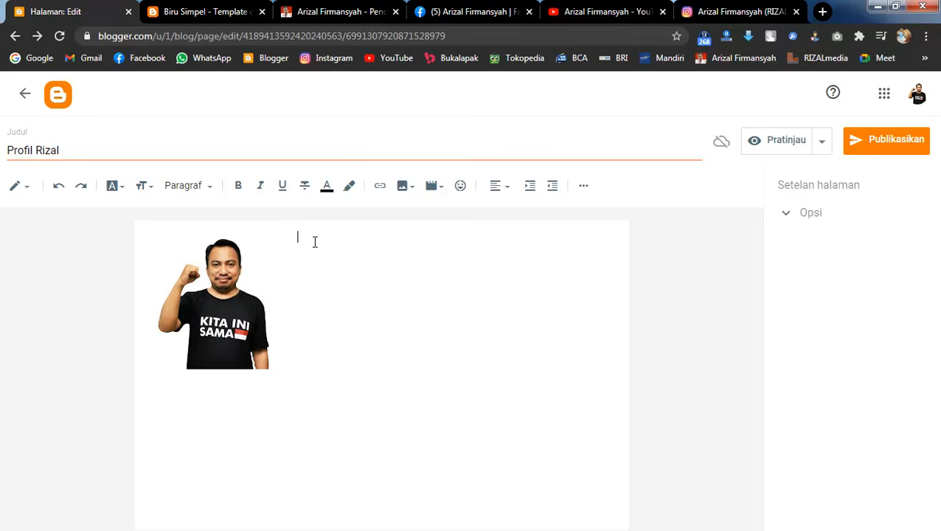
pyautogui.write('Rizal adalah seorang blogger dari Kepanjen, Malang, Jawa Timur.')
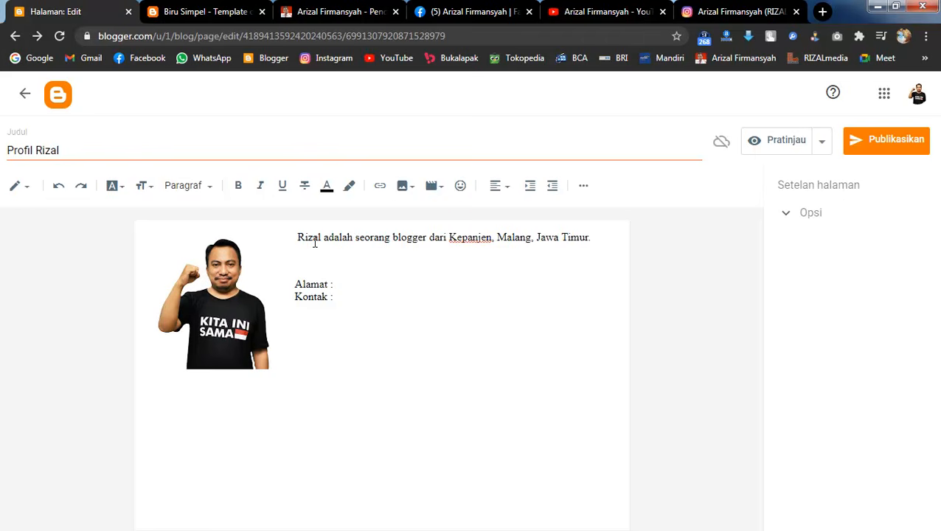
pyautogui.write('M')
# - Fix the line breaks around Facebook and Instagram, and add a WA label line
pyautogui.press('Return')
pyautogui.press('Up')
pyautogui.press('Up')
pyautogui.press('BackSpace')
pyautogui.press('BackSpace')
pyautogui.press('Return')
pyautogui.press('BackSpace')
pyautogui.press('Return')
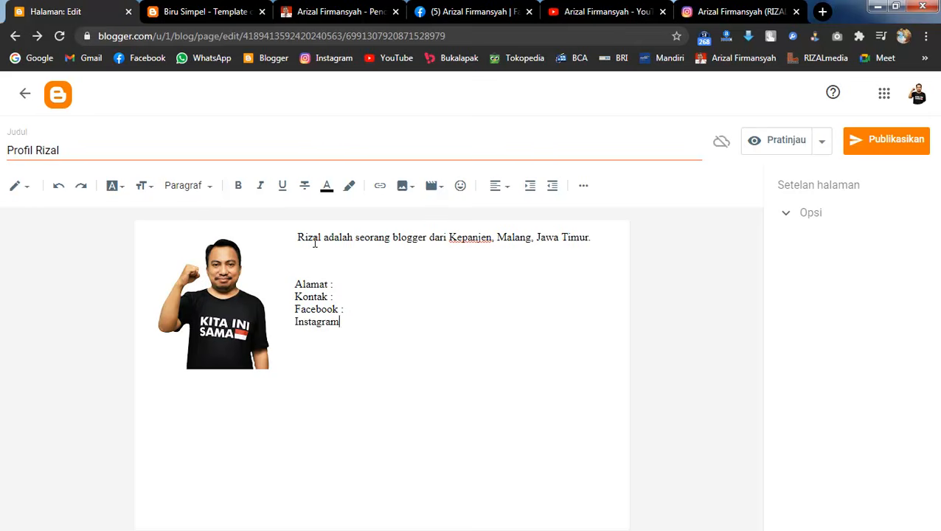
pyautogui.press('Return')
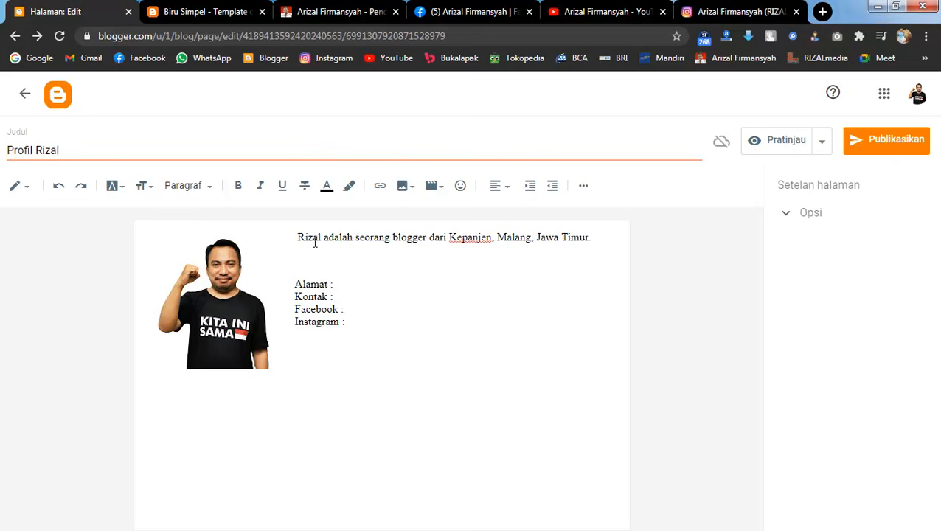
pyautogui.write('WA :')
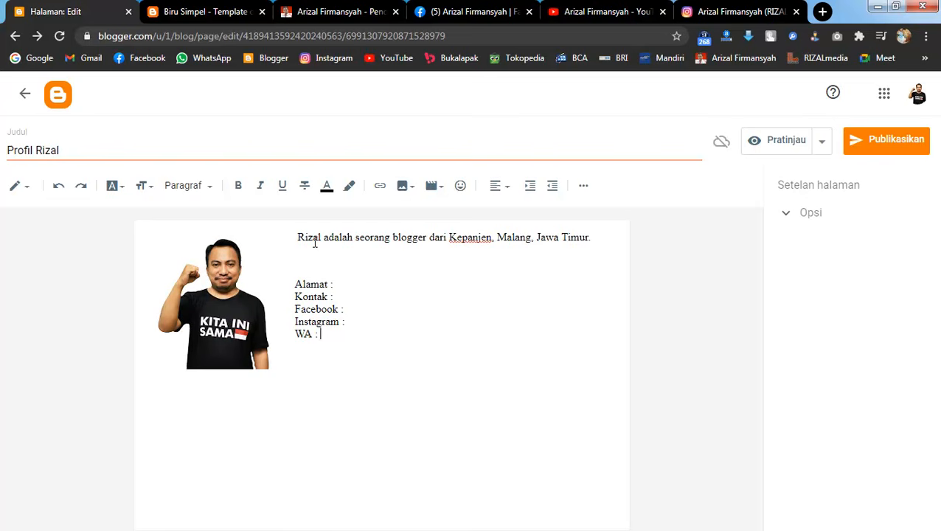
# - Delete the stray space before the intro line, then bring up the older blog's tab
pyautogui.click(295, 237)
pyautogui.press('Delete')
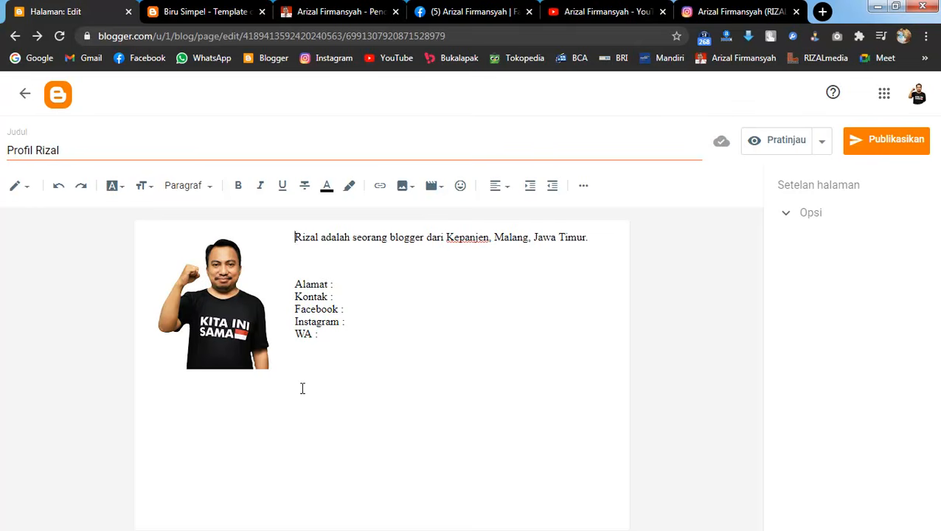
pyautogui.click(328, 11)
# - Open and read through the Profil Arizal article on the older blog
pyautogui.scroll(-3, 208, 440)
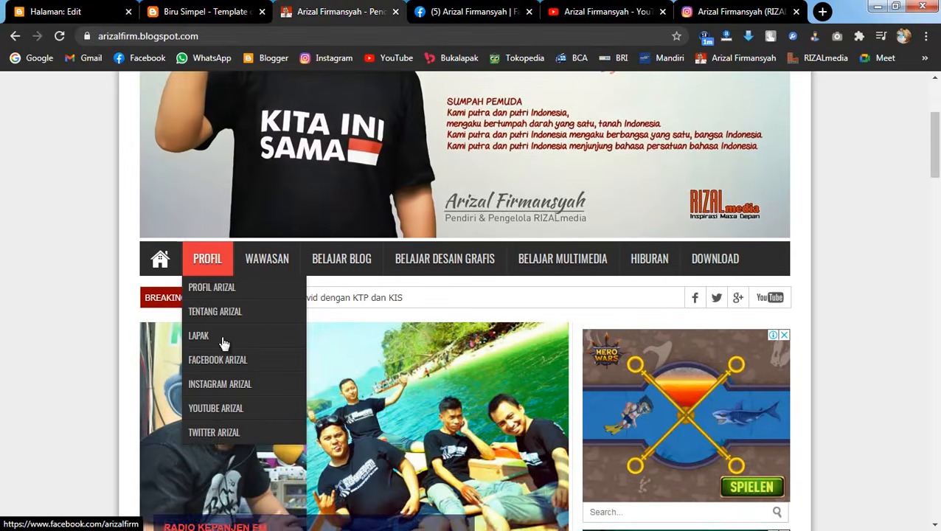
pyautogui.click(214, 294)
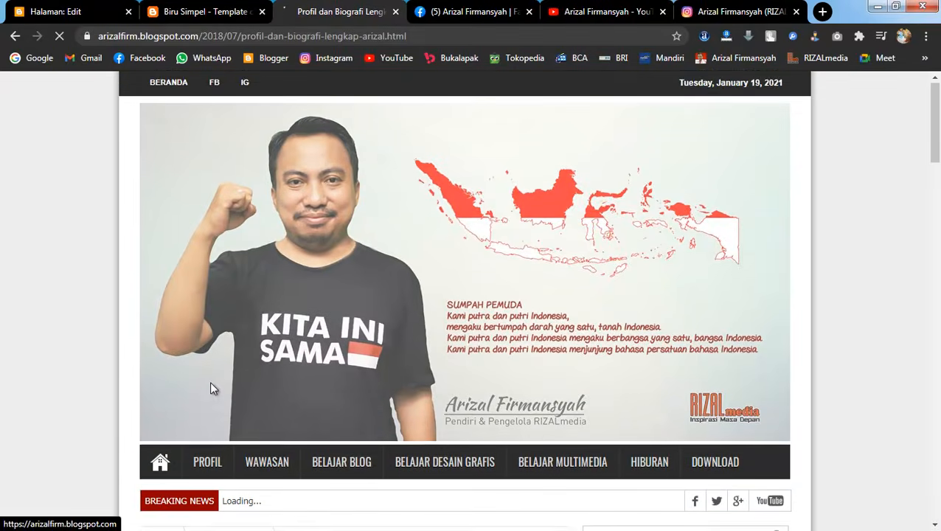
pyautogui.scroll(-10, 213, 387)
pyautogui.scroll(-12, 212, 384)
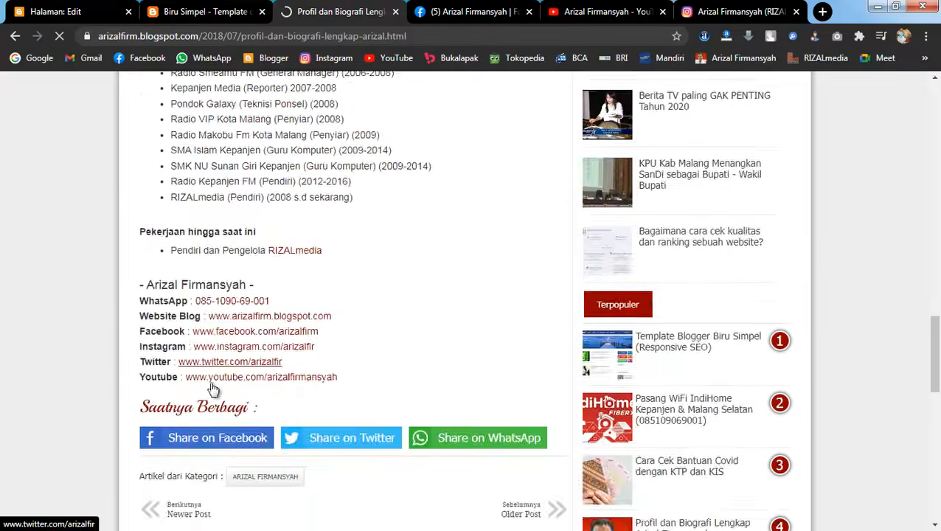
pyautogui.scroll(6, 213, 383)
pyautogui.scroll(15, 211, 383)
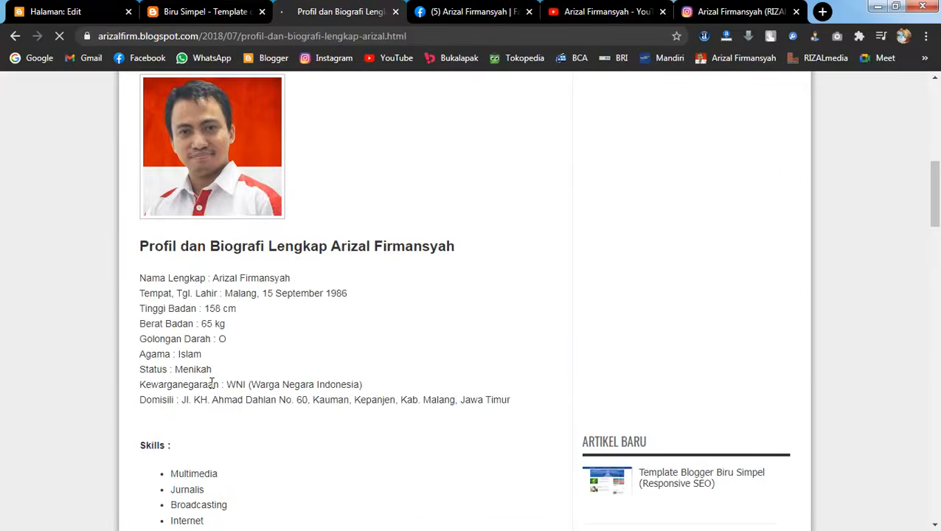
# - Back in the editor, publish the Profil Rizal page and confirm
pyautogui.click(83, 14)
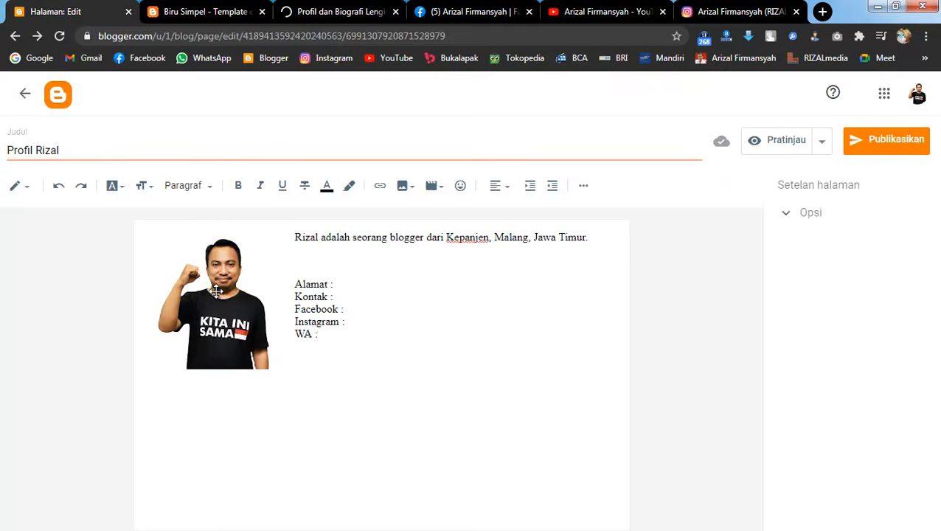
pyautogui.click(885, 145)
pyautogui.click(566, 339)
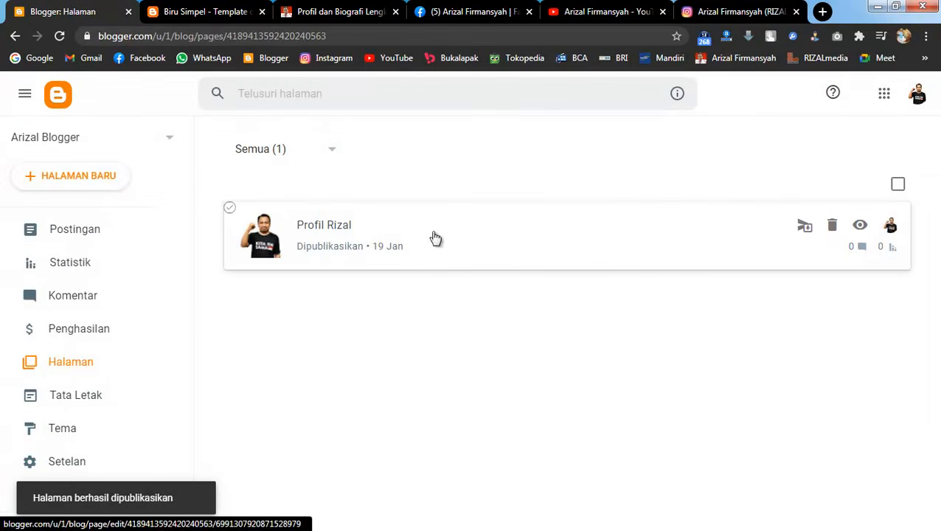
# - Go from the Biru Simpel demo back to the new blog, close the old profile tab, and open the 'Hore, Saya Sudah Punya Blog Sendiri' post
pyautogui.click(191, 9)
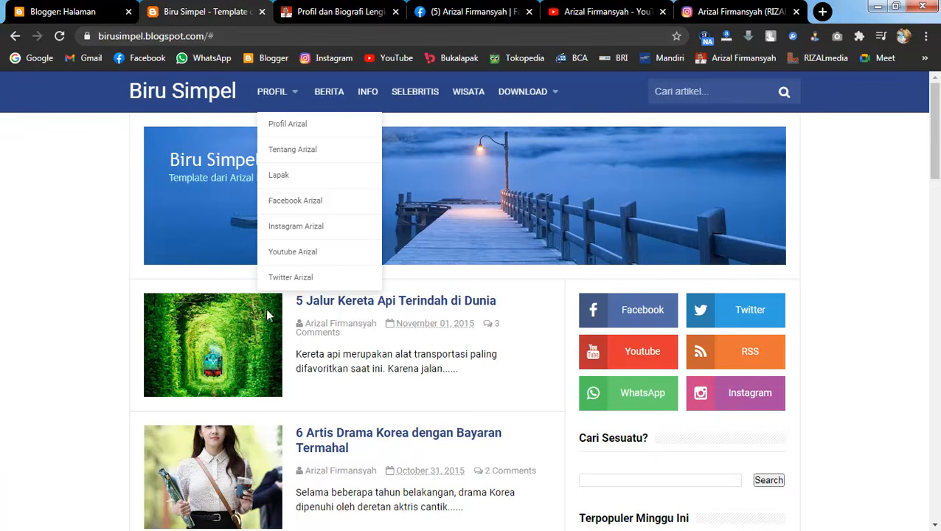
pyautogui.moveTo(353, 308); pyautogui.dragTo(356, 332)
pyautogui.click(15, 36)
pyautogui.click(15, 36)
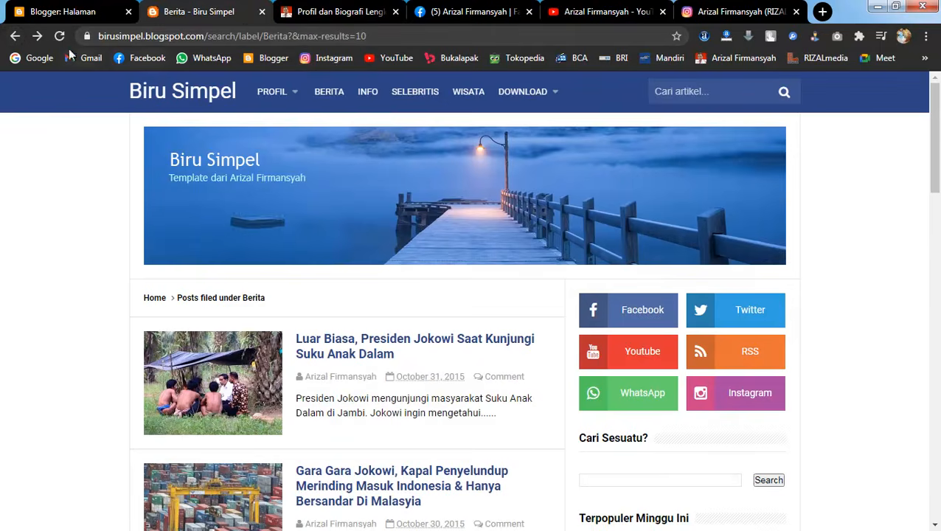
pyautogui.click(15, 36)
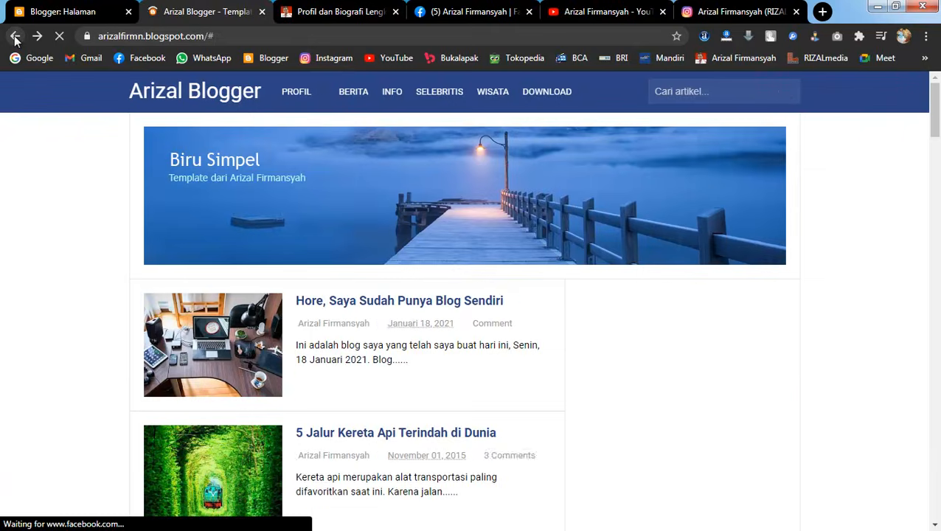
pyautogui.click(395, 12)
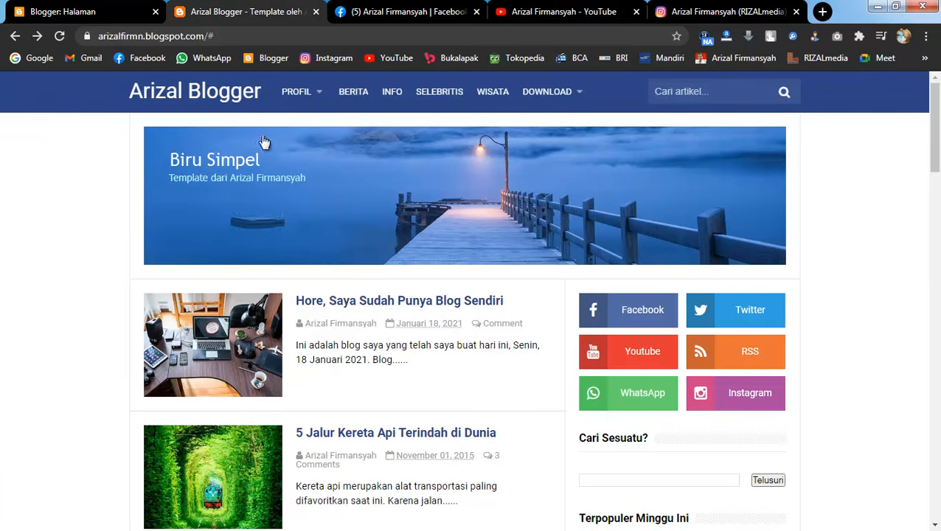
pyautogui.click(363, 300)
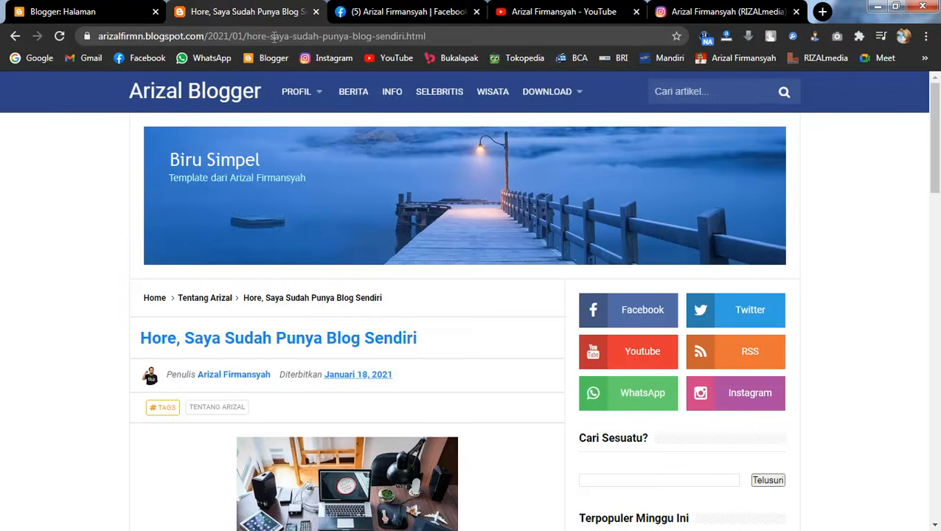
# - View the published Profil Rizal page live from the Pages list and scroll through it
pyautogui.click(112, 12)
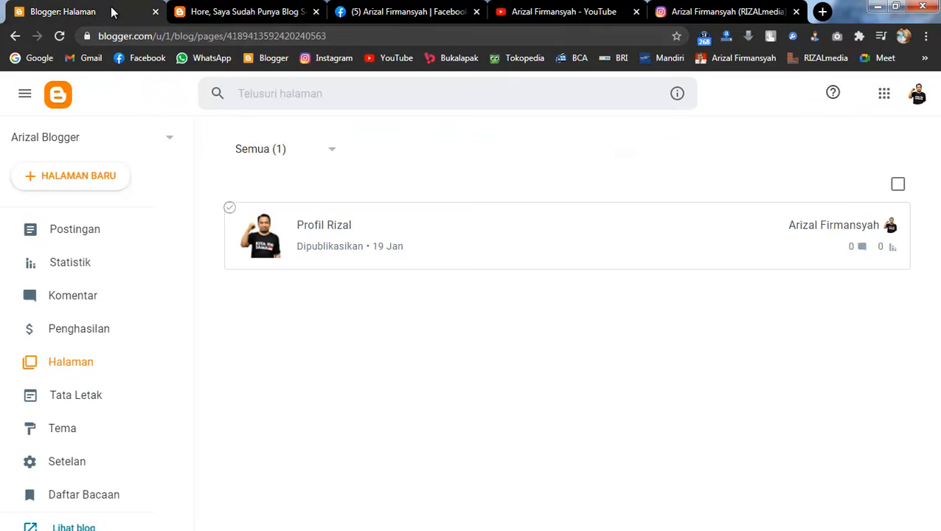
pyautogui.click(859, 225)
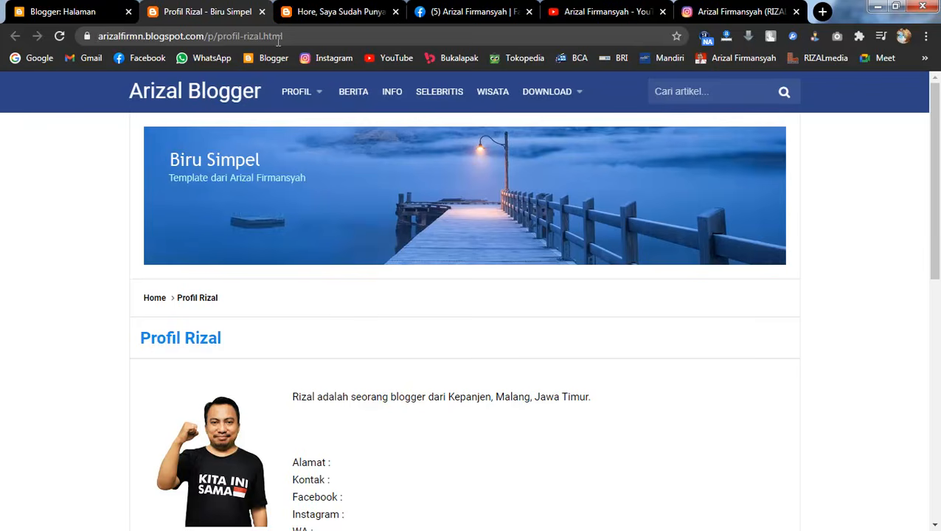
pyautogui.click(321, 11)
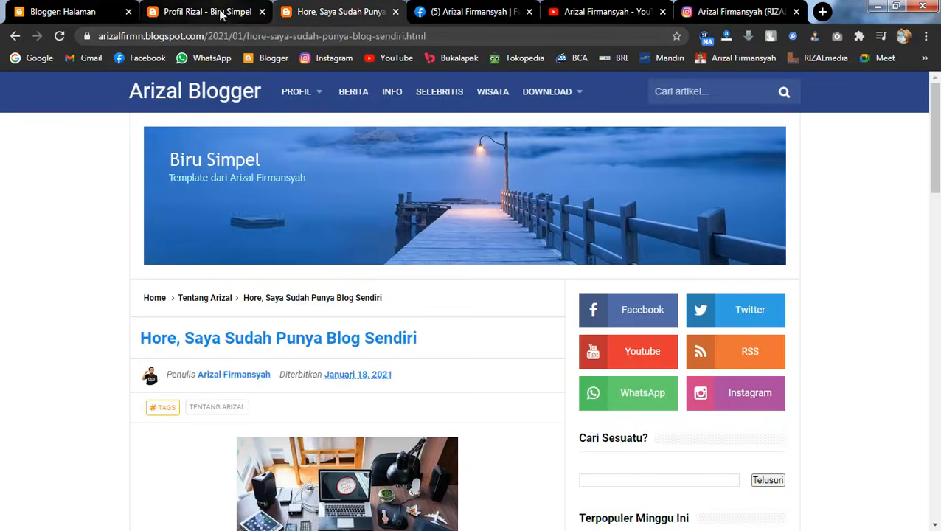
pyautogui.click(221, 13)
pyautogui.scroll(-5, 231, 283)
pyautogui.scroll(-2, 233, 283)
pyautogui.scroll(5, 233, 282)
pyautogui.scroll(-2, 231, 276)
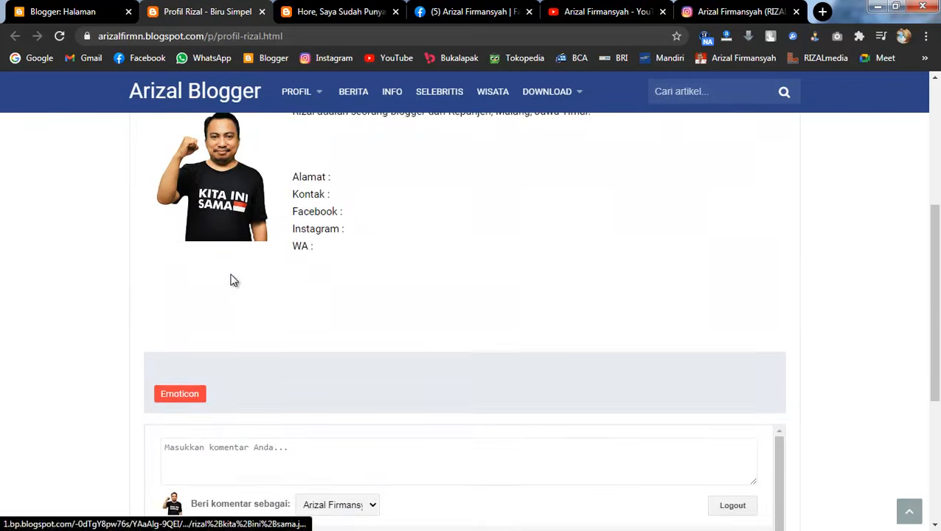
pyautogui.scroll(-2, 231, 280)
pyautogui.scroll(3, 231, 279)
# - Set the Profil Rizal page's comments to 'Jangan izinkan, sembunyikan yang telah ada'
pyautogui.click(63, 7)
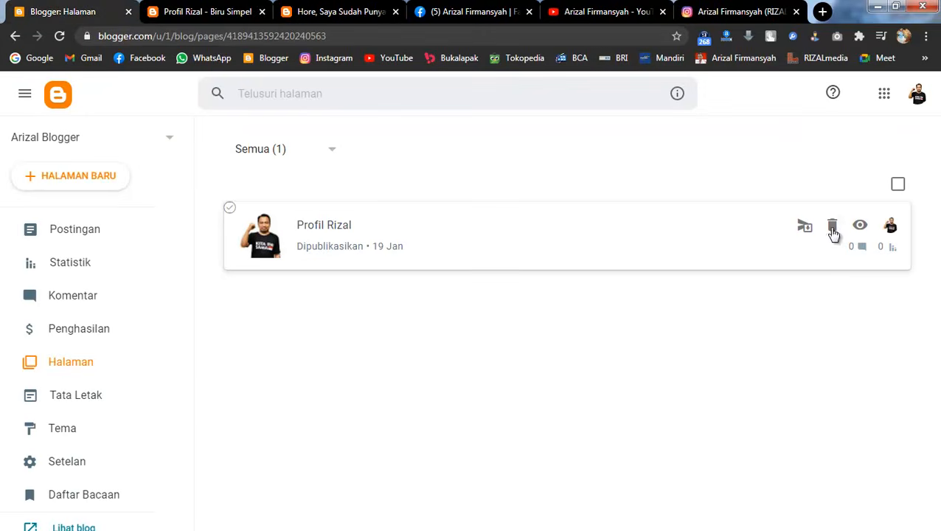
pyautogui.click(373, 221)
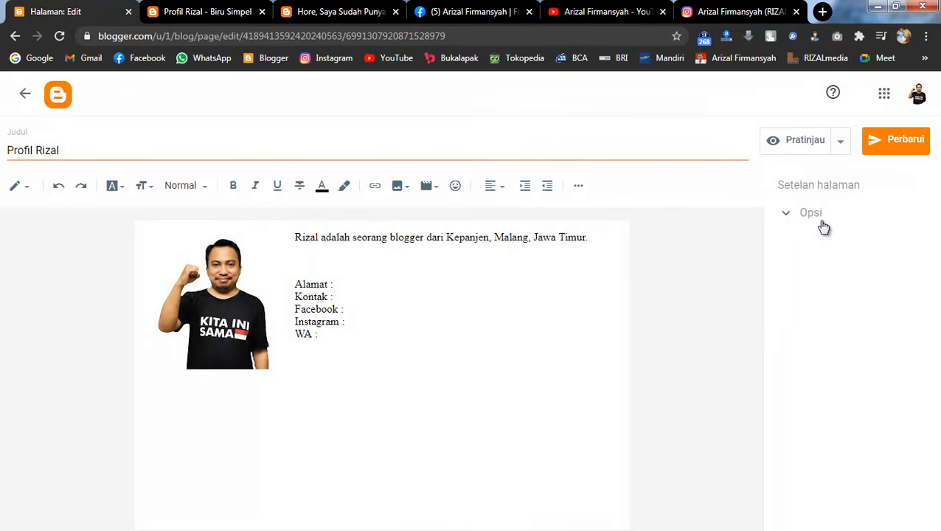
pyautogui.click(817, 216)
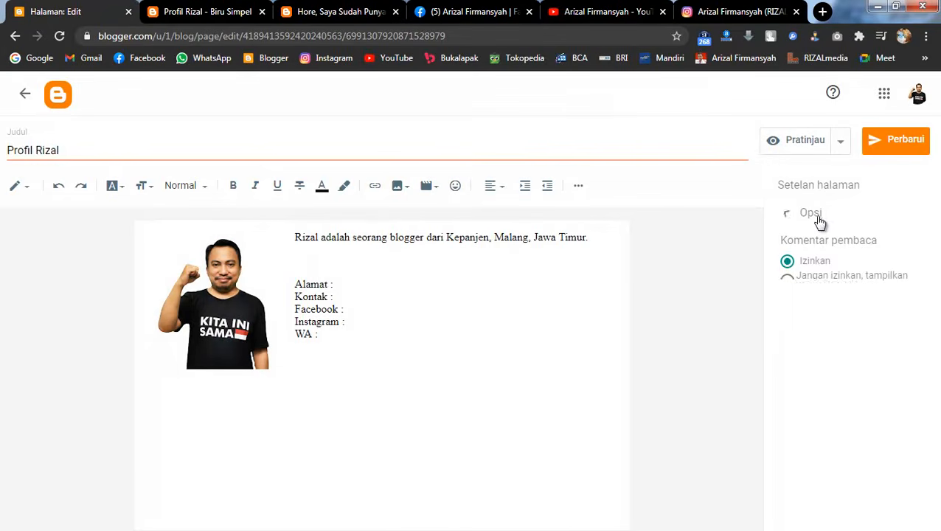
pyautogui.click(787, 303)
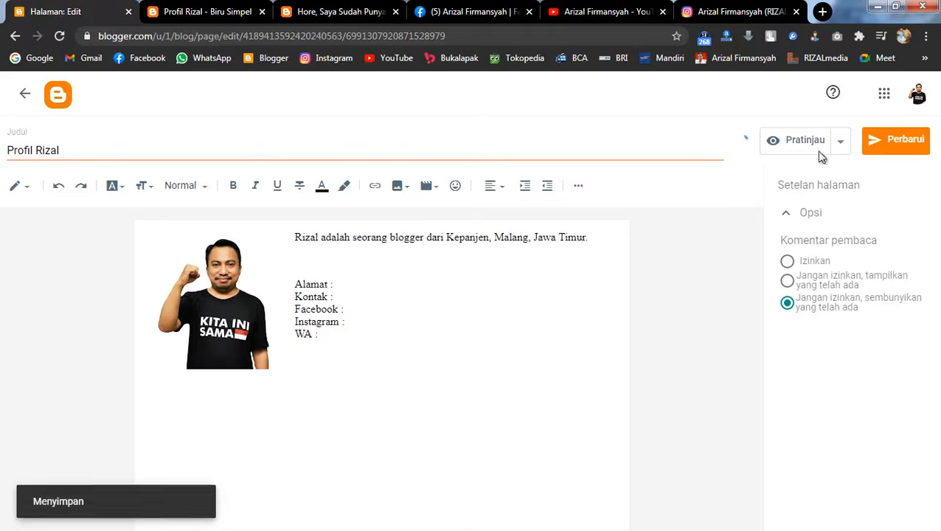
# - Reload the live profile page to confirm the comment form is gone
pyautogui.click(200, 7)
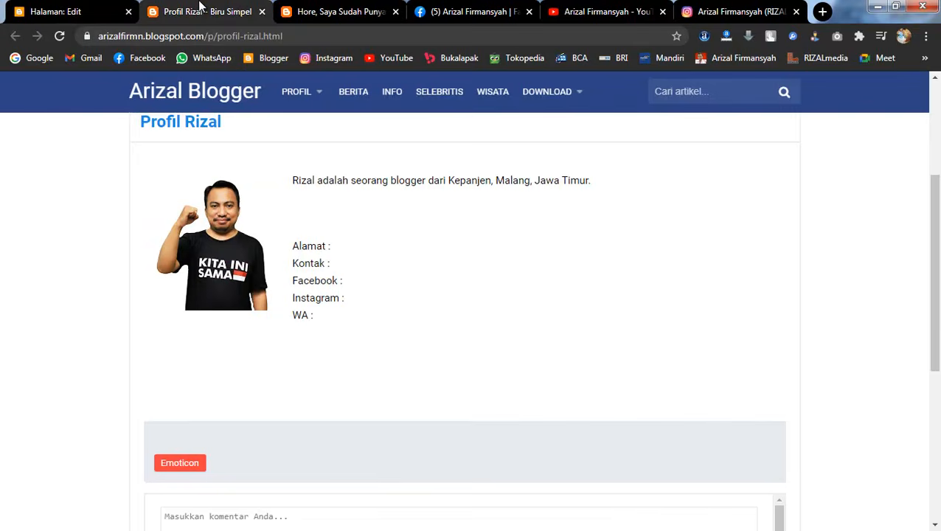
pyautogui.click(60, 36)
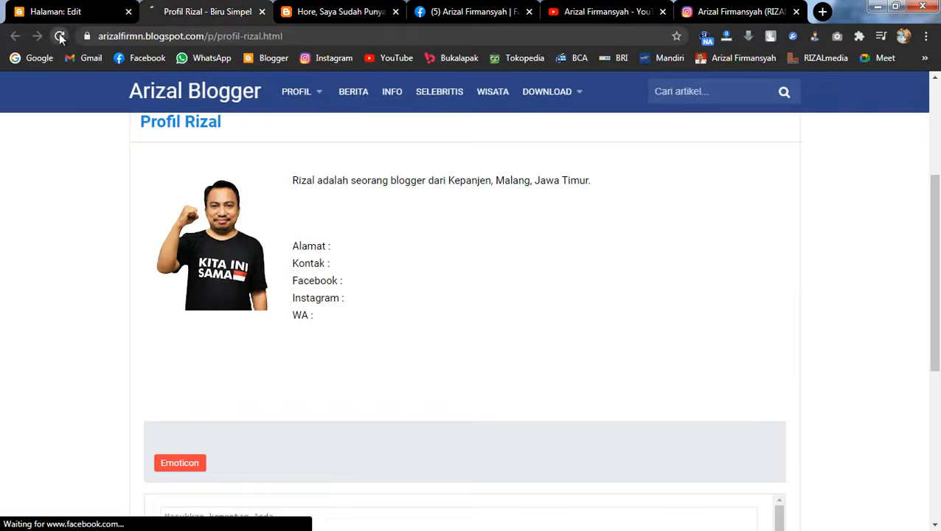
pyautogui.scroll(-4, 101, 244)
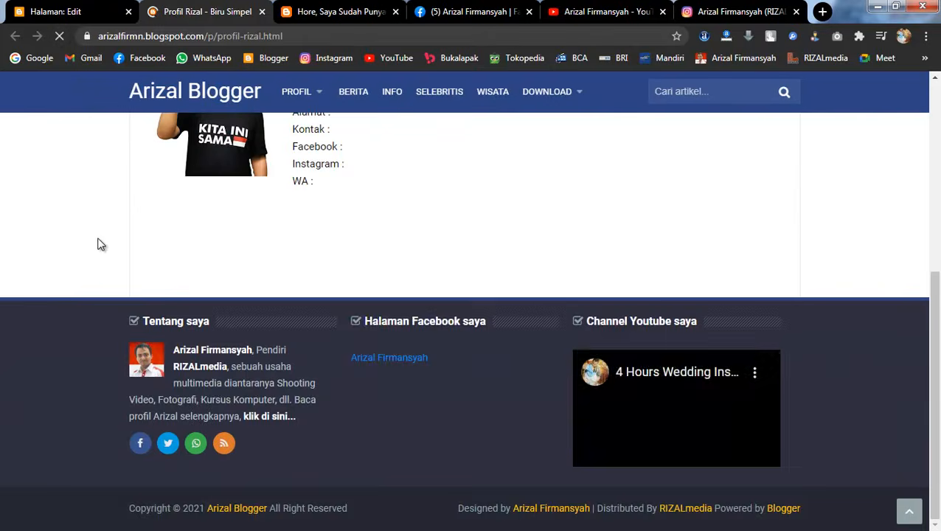
pyautogui.scroll(5, 101, 244)
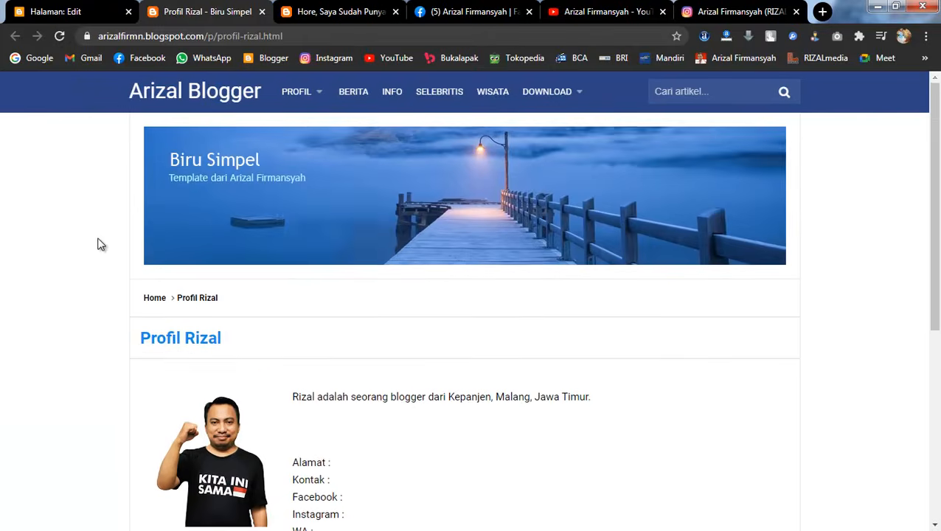
pyautogui.scroll(-4, 101, 244)
pyautogui.scroll(5, 101, 245)
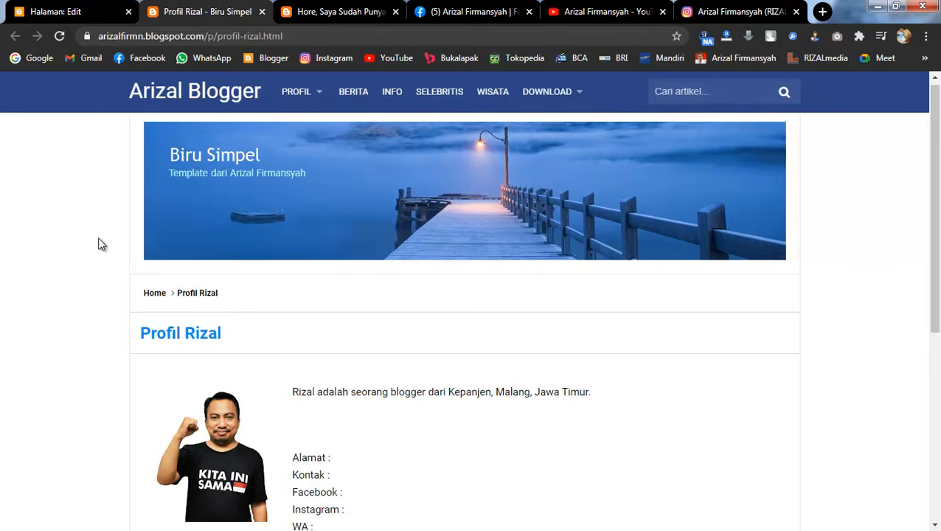
pyautogui.click(76, 9)
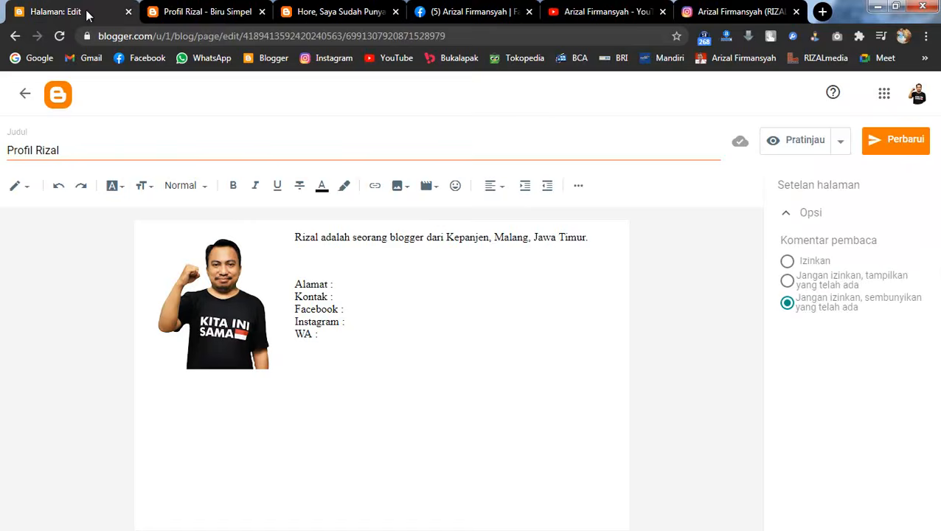
# - Copy the live Profil Rizal page address, then close the editor back to the Pages list
pyautogui.click(193, 11)
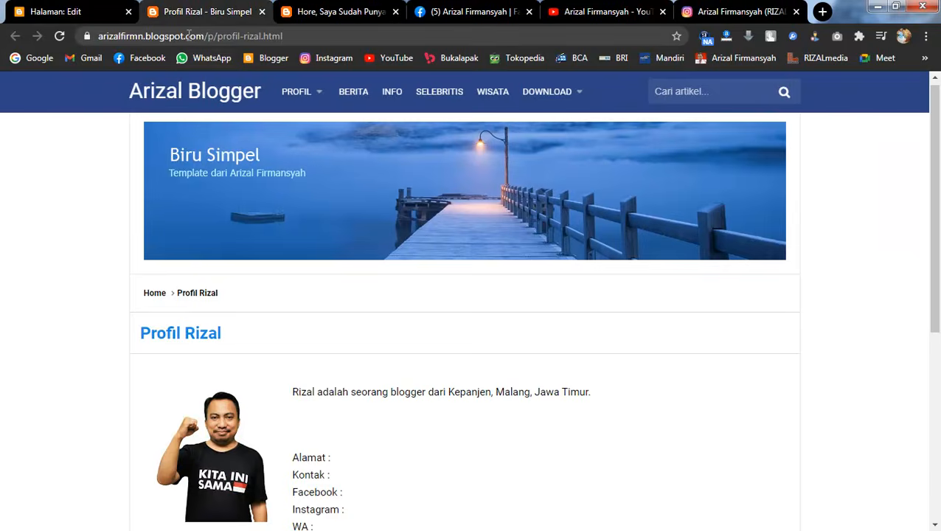
pyautogui.click(188, 35)
pyautogui.rightClick(188, 34)
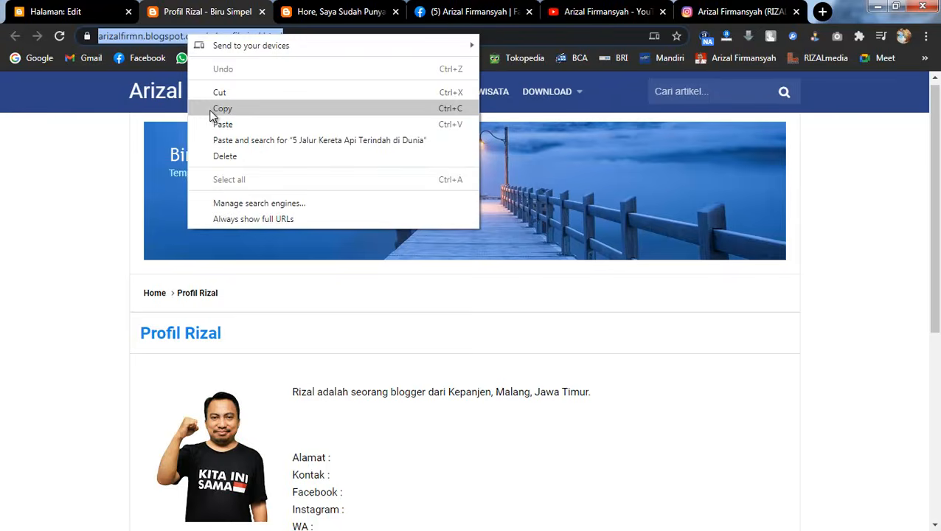
pyautogui.click(222, 108)
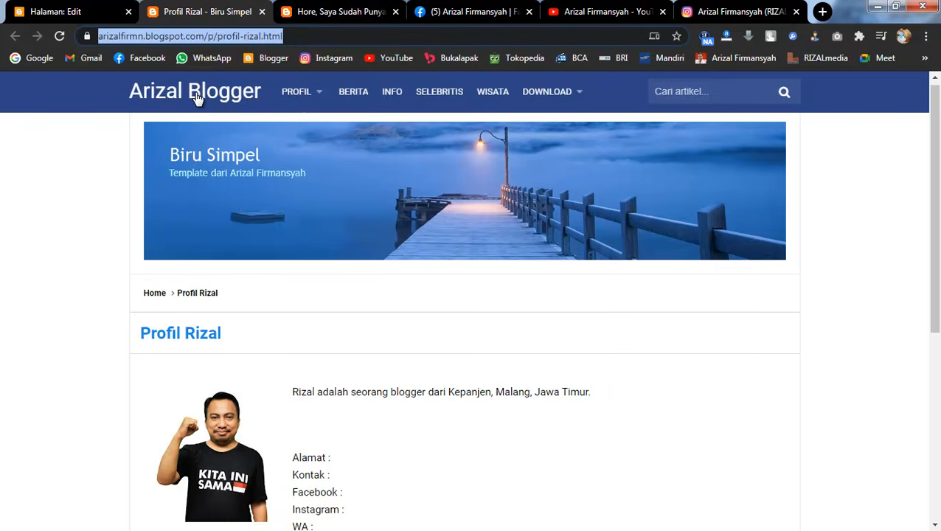
pyautogui.click(295, 95)
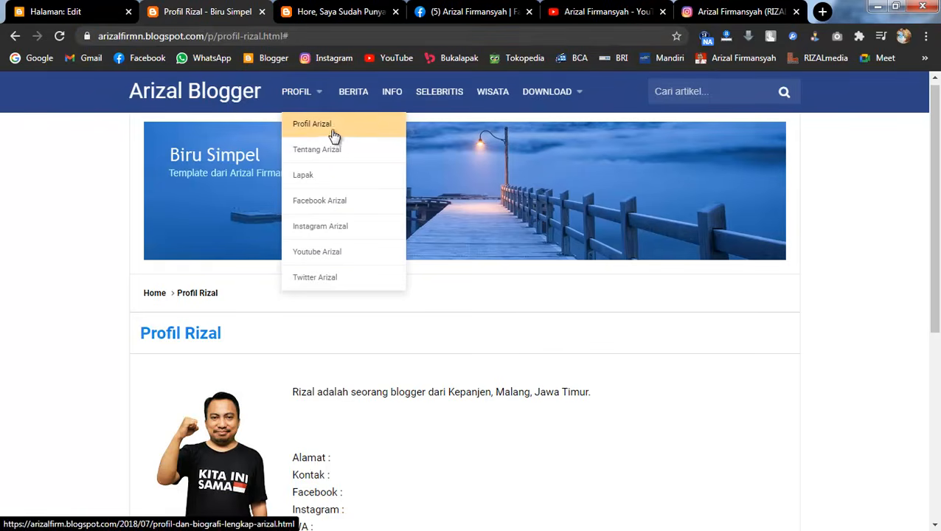
pyautogui.click(103, 13)
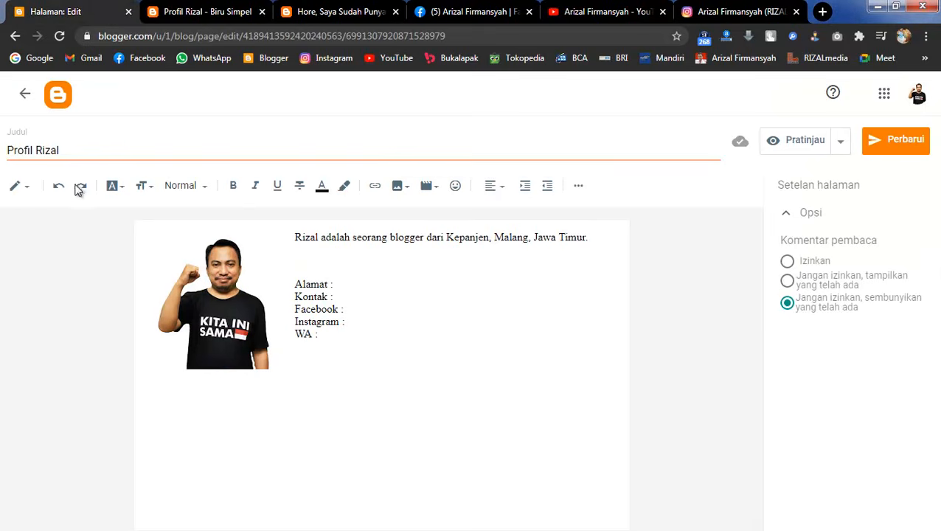
pyautogui.click(26, 95)
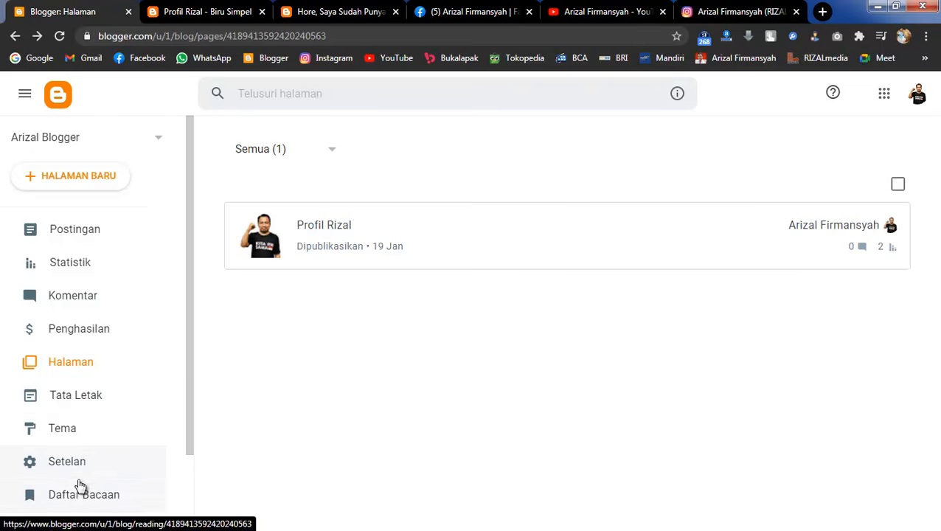
# - Open the theme's Edit HTML view from Tema and search the code for 'profil ariz'
pyautogui.click(83, 441)
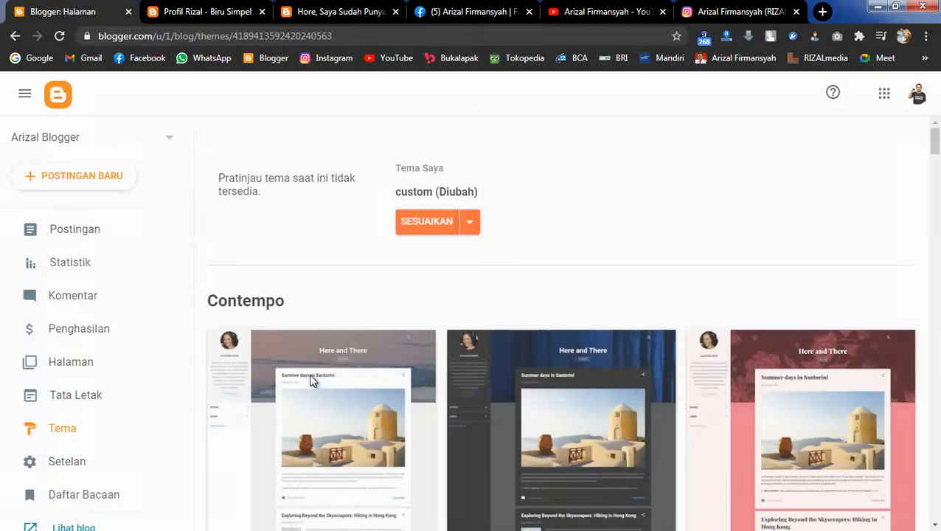
pyautogui.click(470, 225)
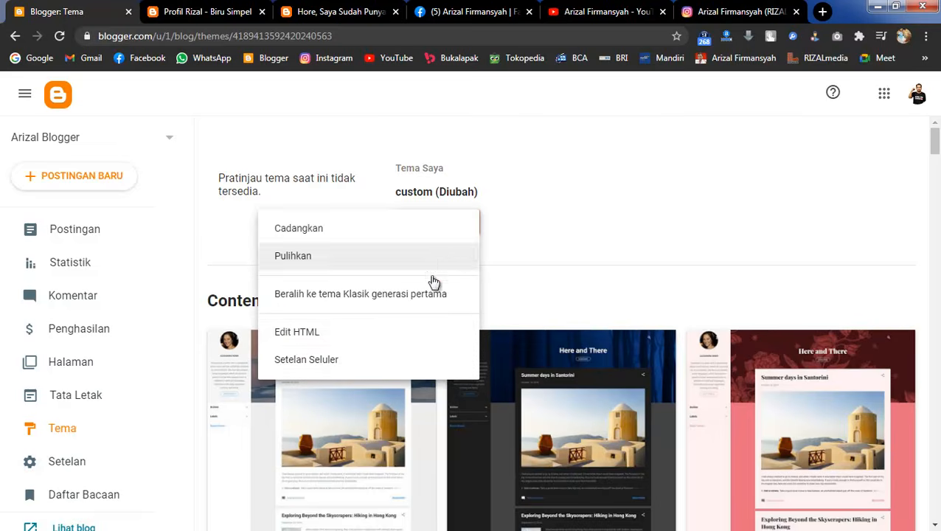
pyautogui.click(417, 333)
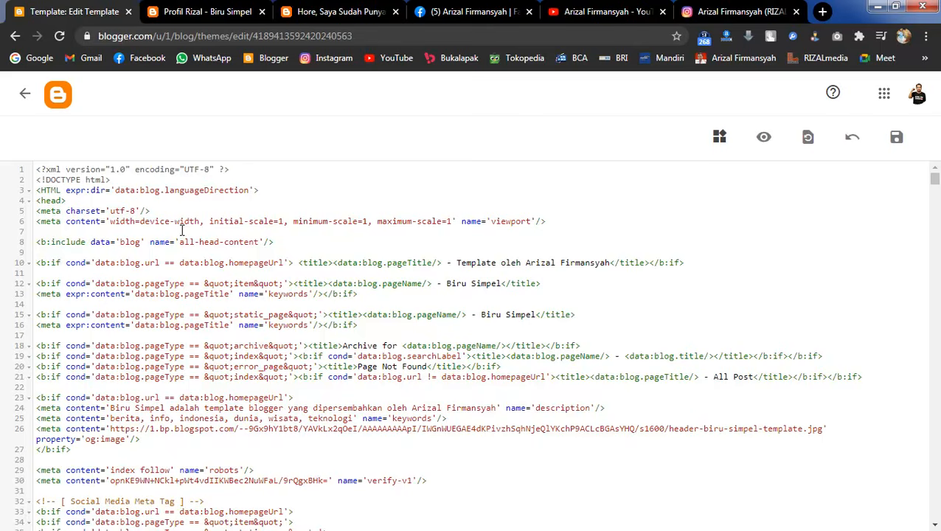
pyautogui.hotkey('ctrl', 'f')
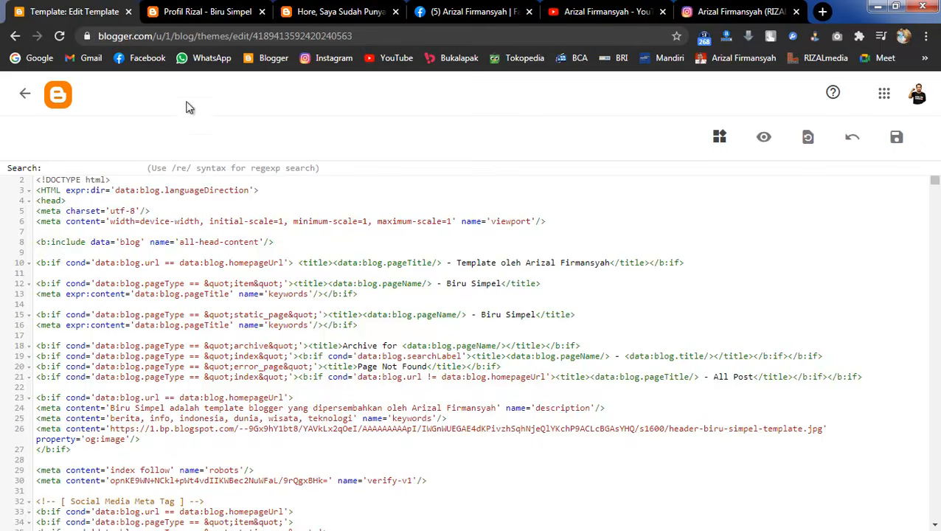
pyautogui.click(193, 10)
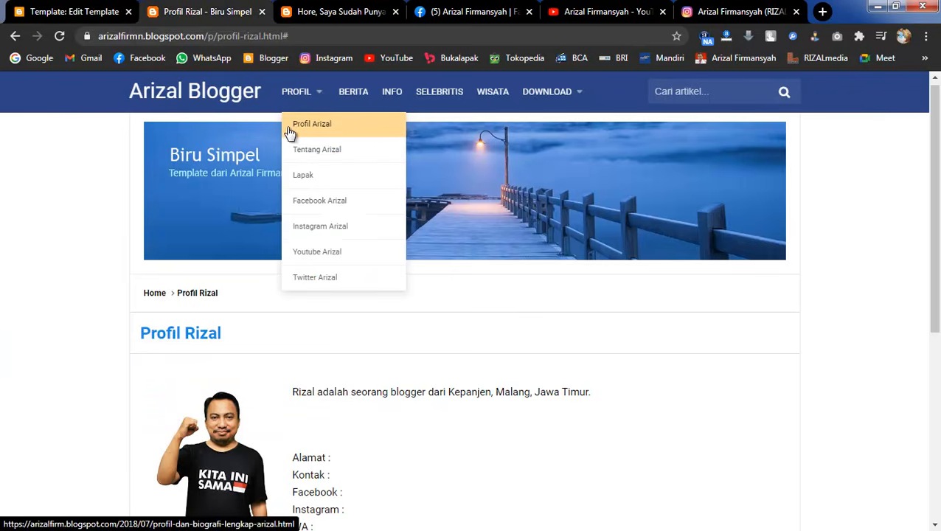
pyautogui.click(103, 13)
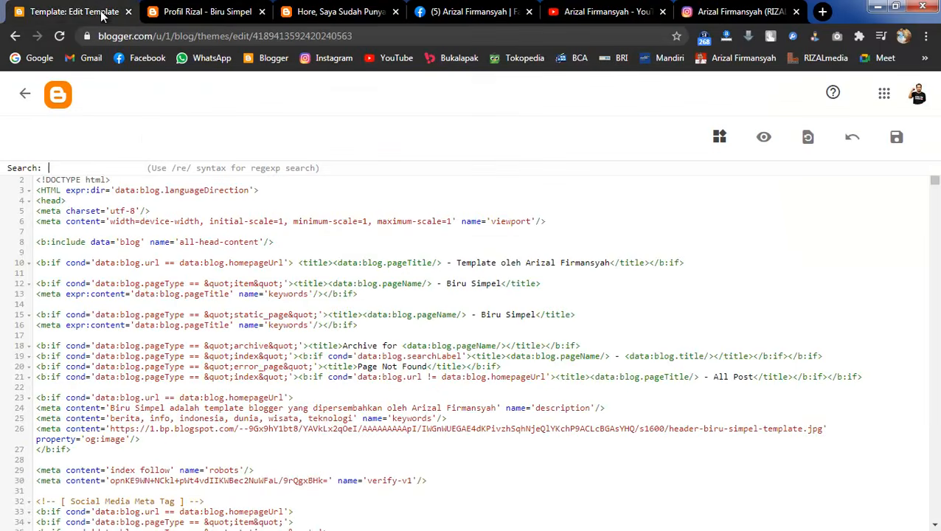
pyautogui.write('profil arizal')
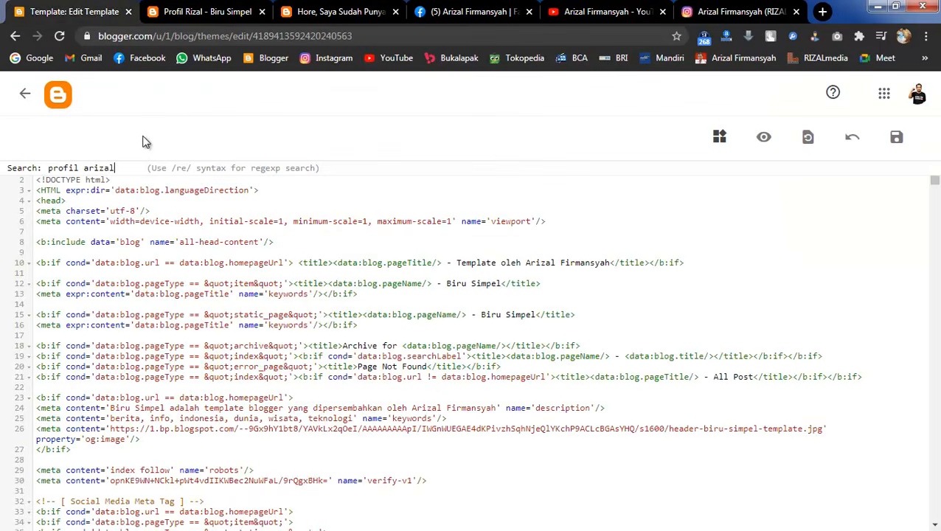
pyautogui.press('Return')
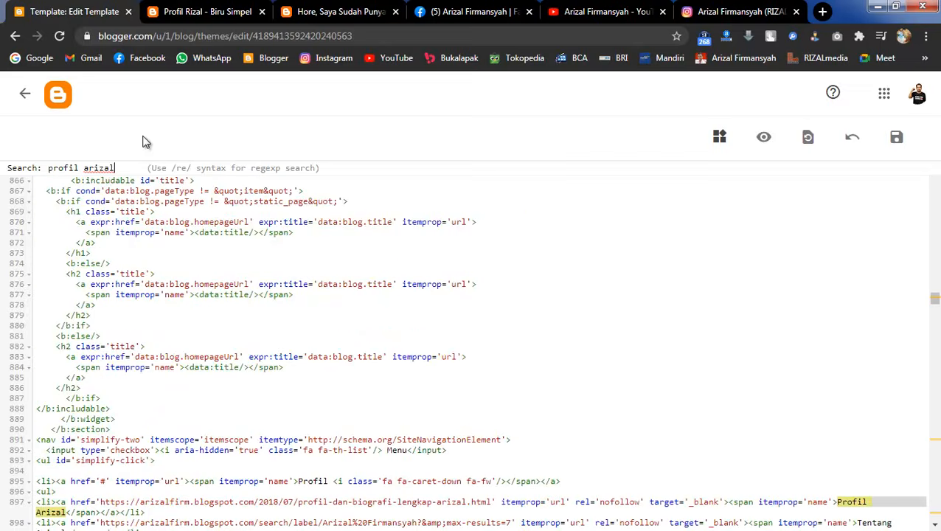
# - Change the menu label on line 897 from Arizal to Rizal
pyautogui.scroll(-2, 191, 411)
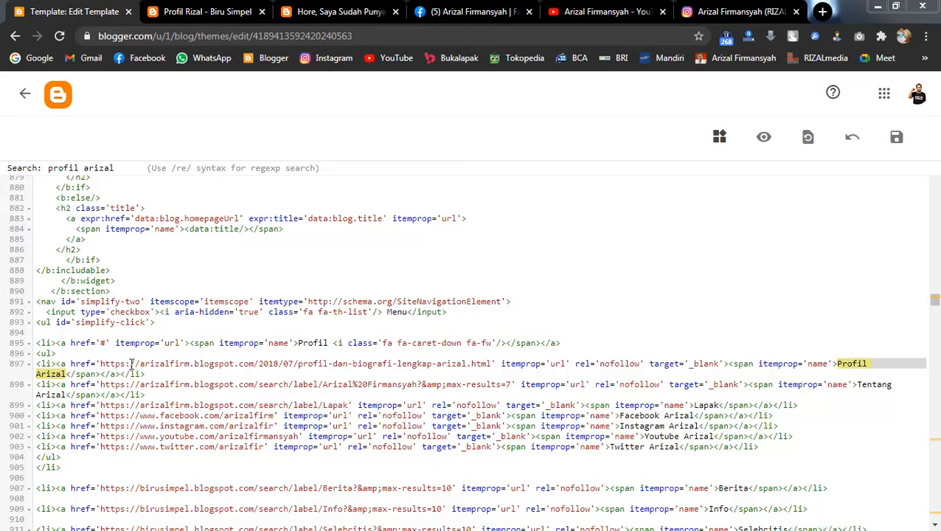
pyautogui.click(68, 373)
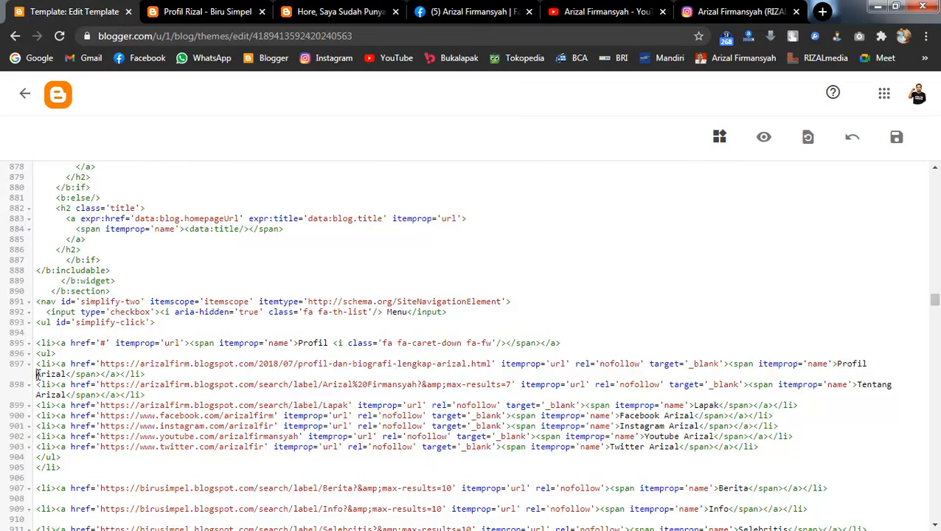
pyautogui.click(36, 373)
pyautogui.press('Delete')
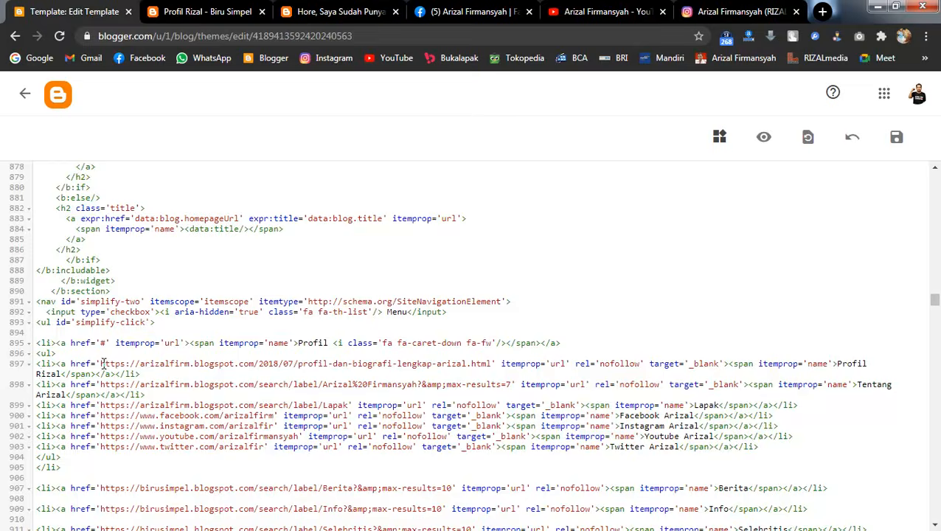
# - Replace the old href with the copied /p/profil-rizal.html address and remove the trailing '#'
pyautogui.click(205, 11)
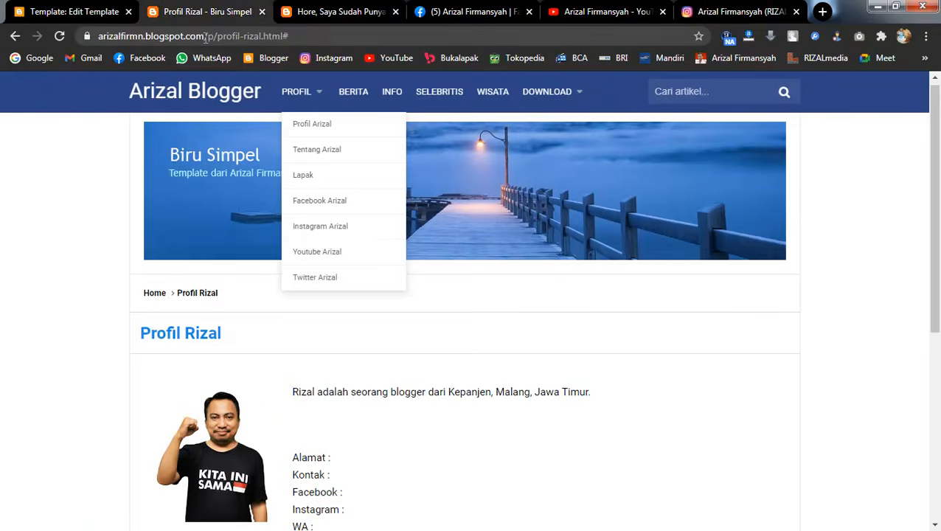
pyautogui.rightClick(205, 37)
pyautogui.click(229, 112)
pyautogui.click(89, 12)
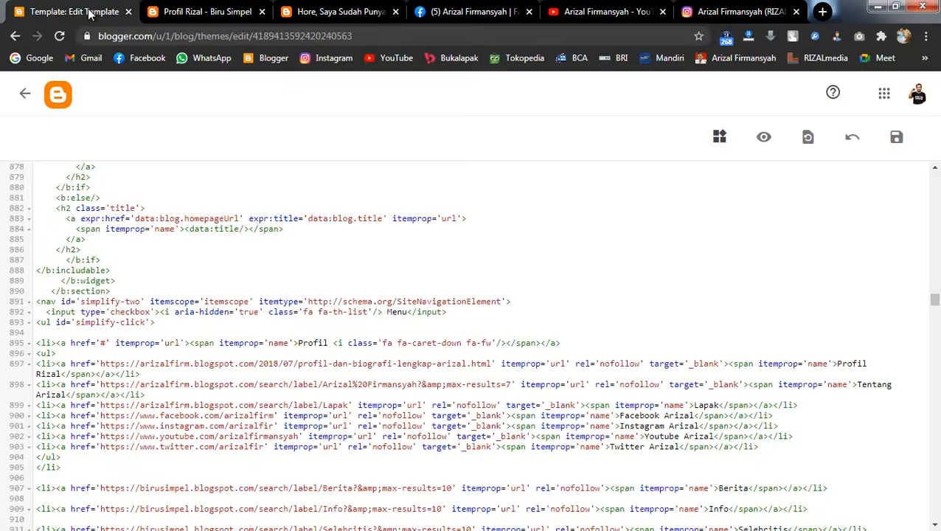
pyautogui.moveTo(100, 364); pyautogui.dragTo(494, 364)
pyautogui.click(119, 362)
pyautogui.hotkey('ctrl', 'v')
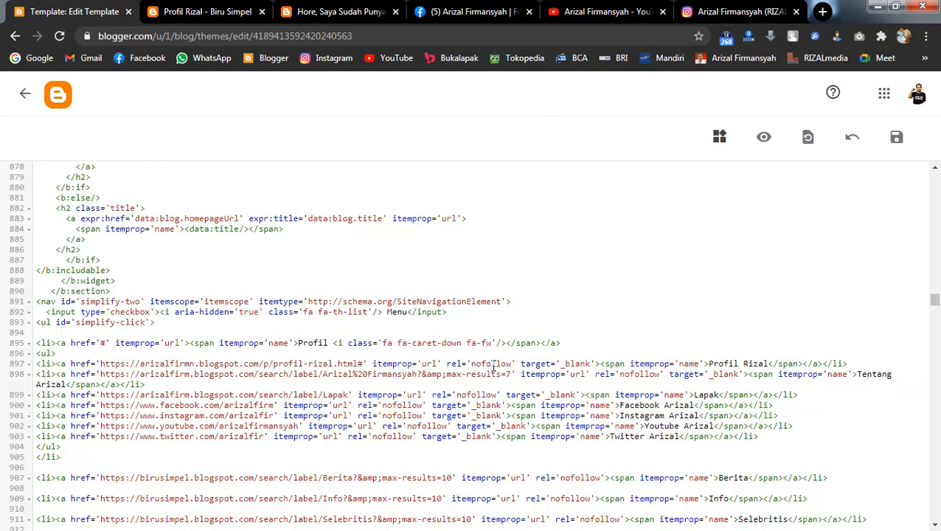
pyautogui.press('BackSpace')
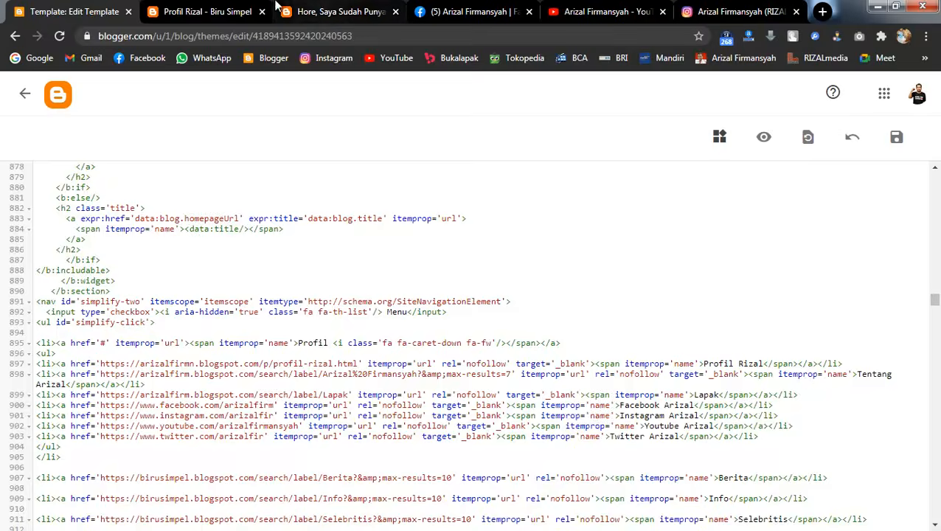
pyautogui.click(203, 11)
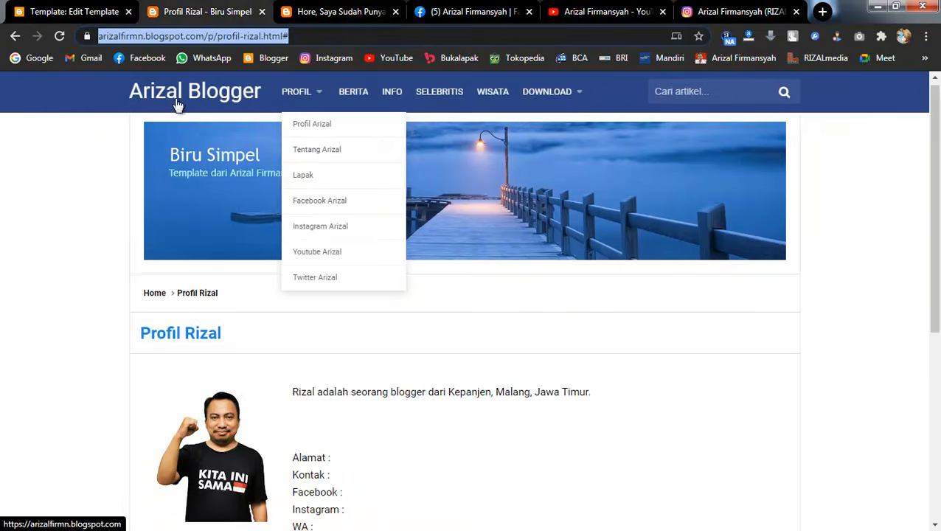
# - Reload the blog, open the 'Hore, Saya Sudah Punya Blog Sendiri' post and its Tentang Arizal label
pyautogui.press('F5')
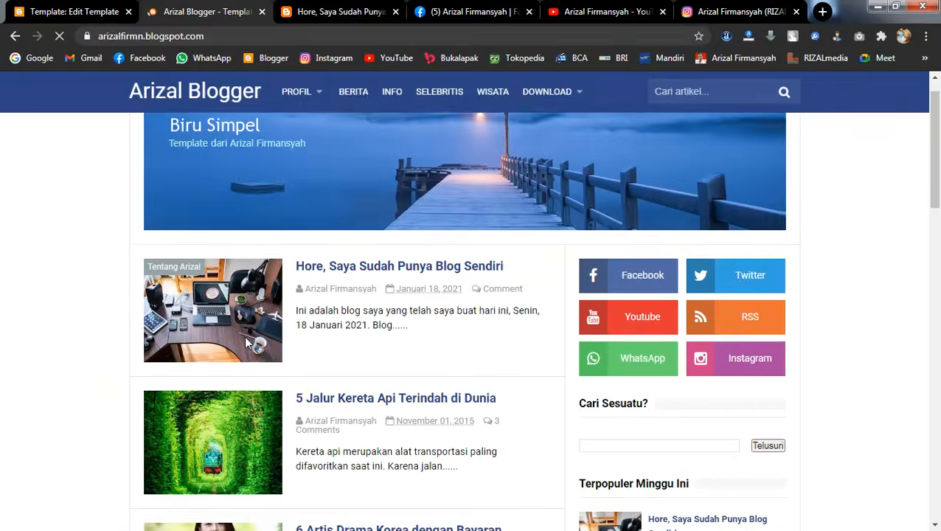
pyautogui.scroll(-1, 362, 234)
pyautogui.click(361, 233)
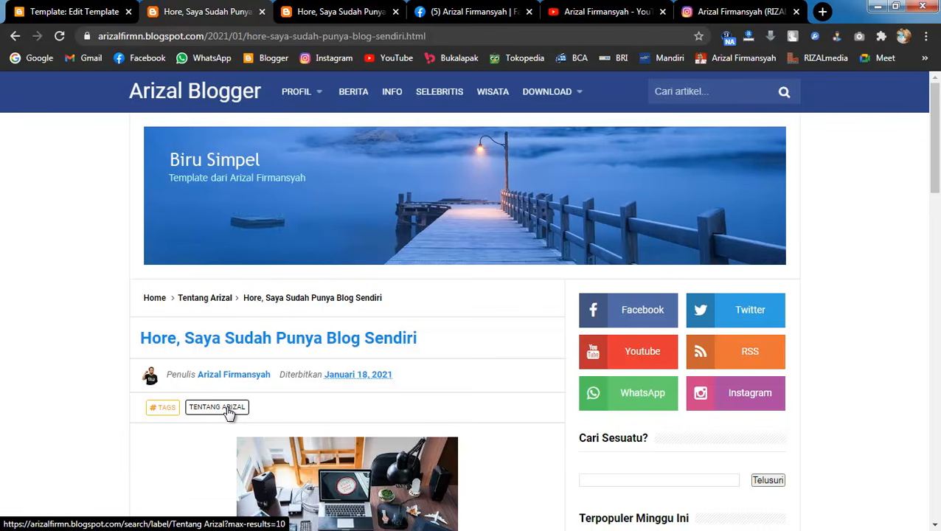
pyautogui.click(231, 411)
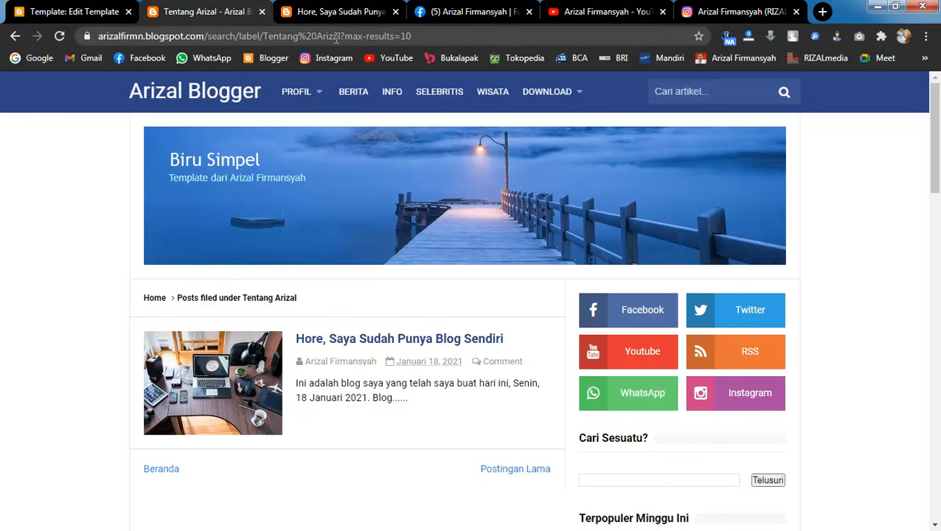
# - Check the end of the new profile link in the template code, then return to the label page
pyautogui.click(73, 11)
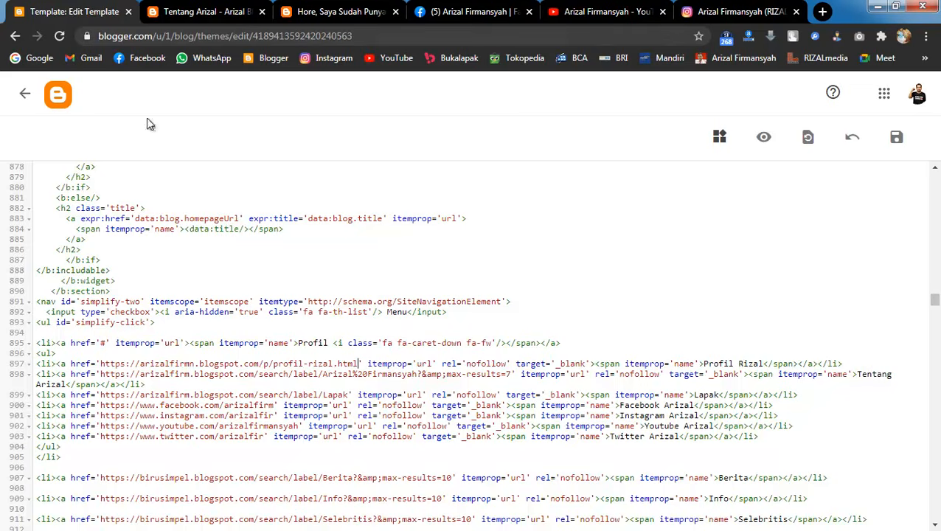
pyautogui.click(359, 365)
pyautogui.click(223, 16)
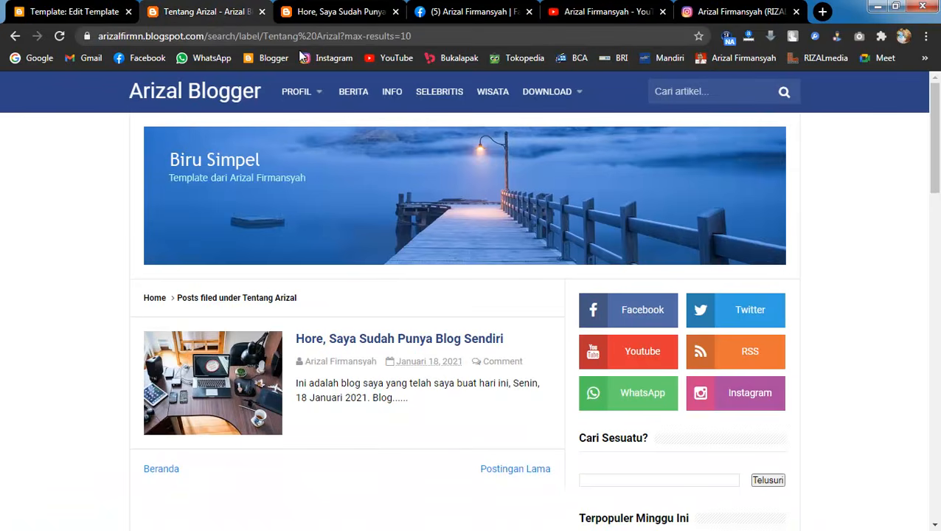
# - Replace the line-898 label link with the Tentang Arizal page address, changing max-results from 7 to 10
pyautogui.moveTo(342, 37); pyautogui.dragTo(82, 29)
pyautogui.rightClick(163, 38)
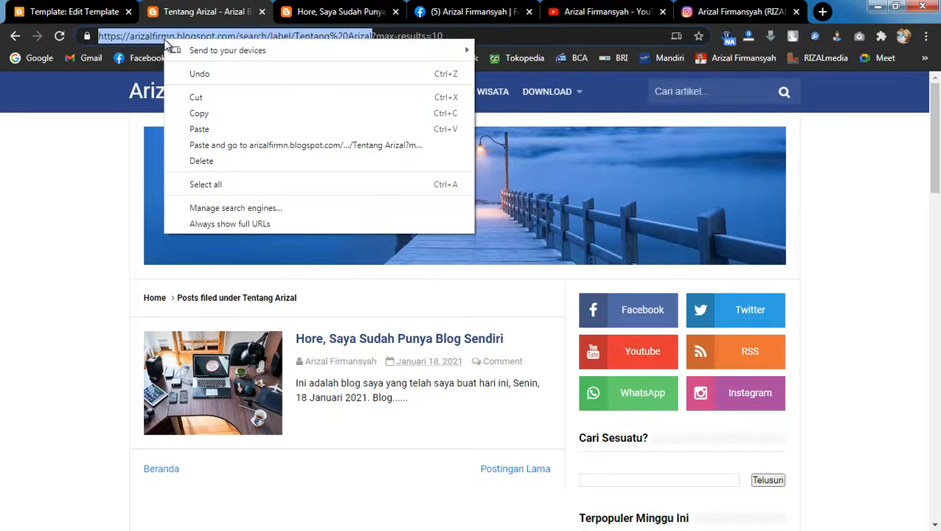
pyautogui.click(193, 114)
pyautogui.click(70, 9)
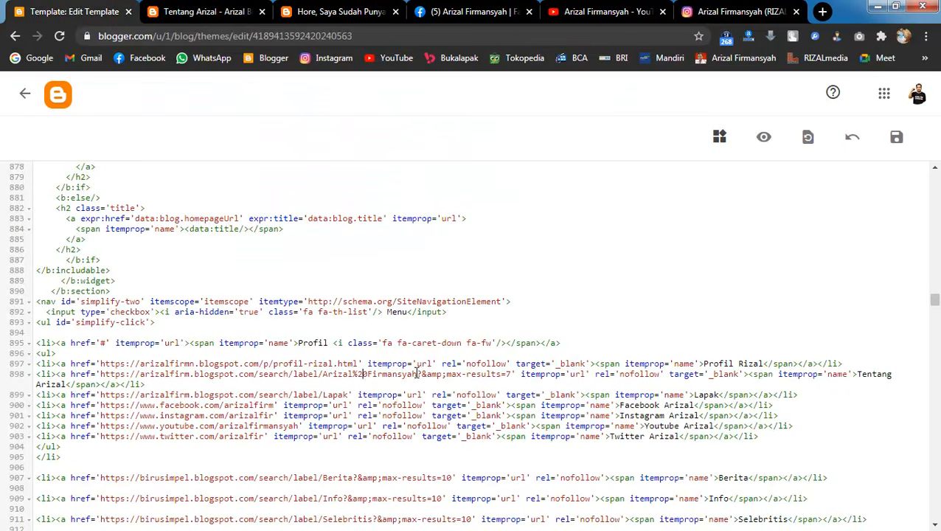
pyautogui.moveTo(417, 373); pyautogui.dragTo(100, 369)
pyautogui.rightClick(123, 375)
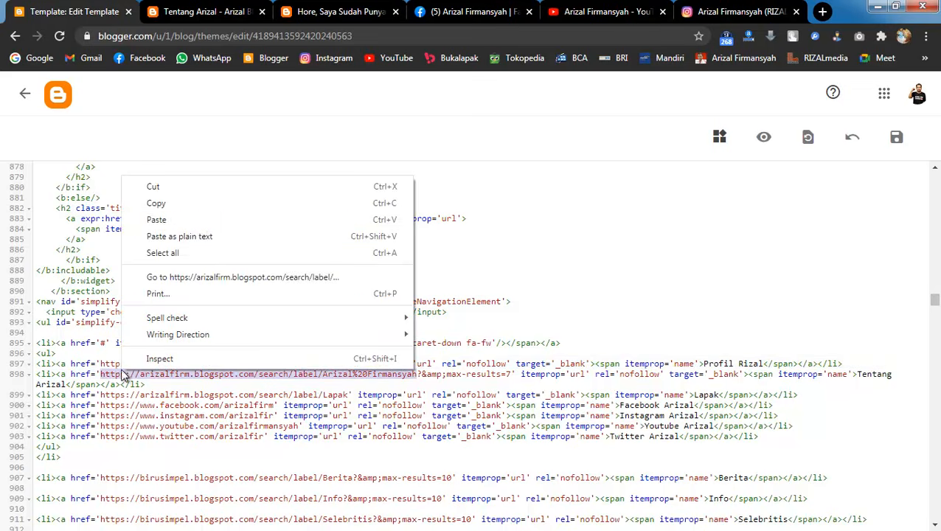
pyautogui.click(194, 219)
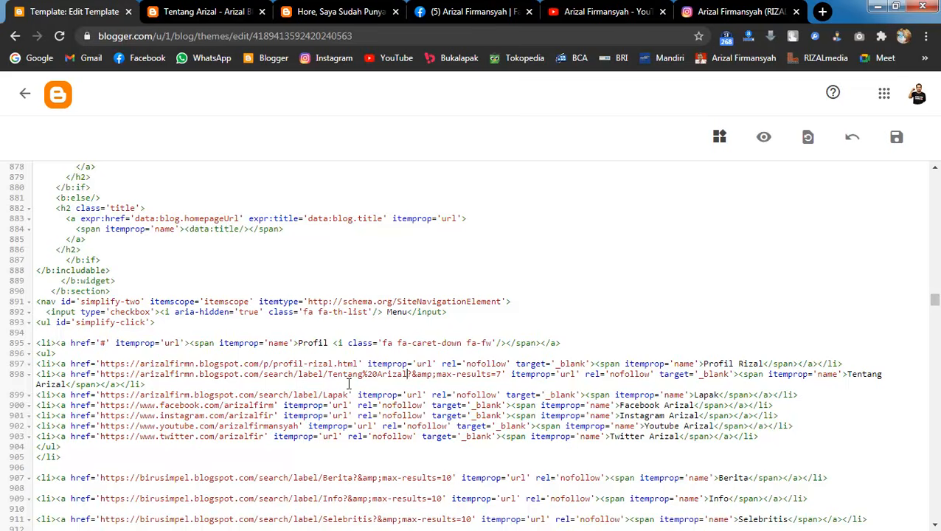
pyautogui.click(501, 375)
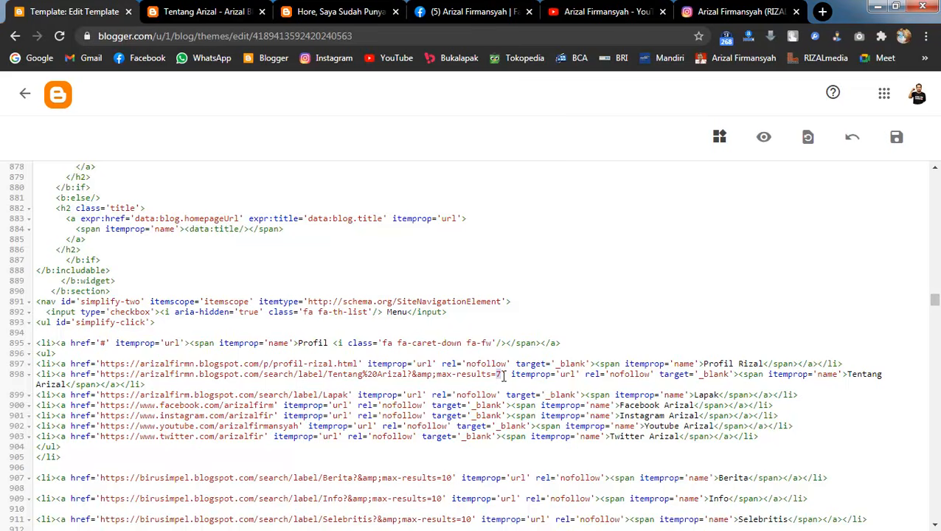
pyautogui.press('BackSpace')
pyautogui.write('10')
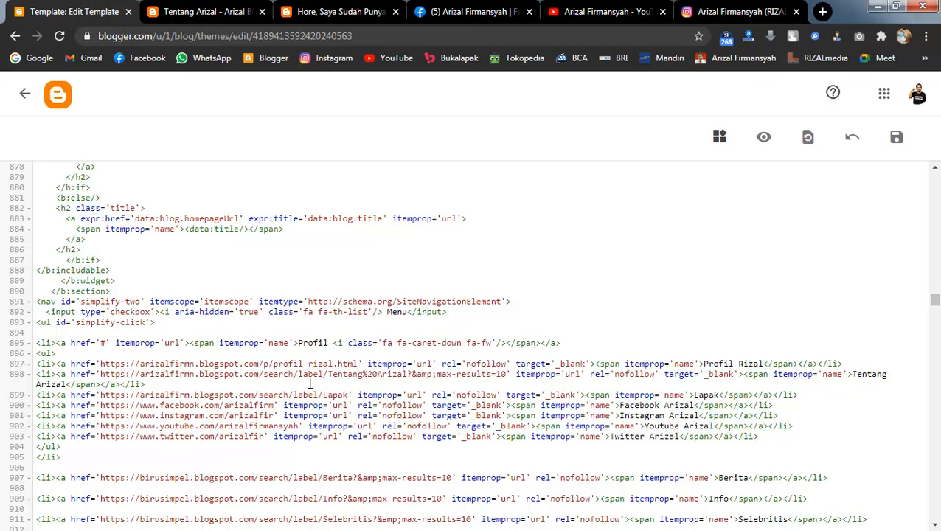
pyautogui.doubleClick(500, 373)
# - Paste that label link over the line-899 Lapak link and change its label name to Lapak
pyautogui.keyDown('shift'); pyautogui.click(101, 373); pyautogui.keyUp('shift')
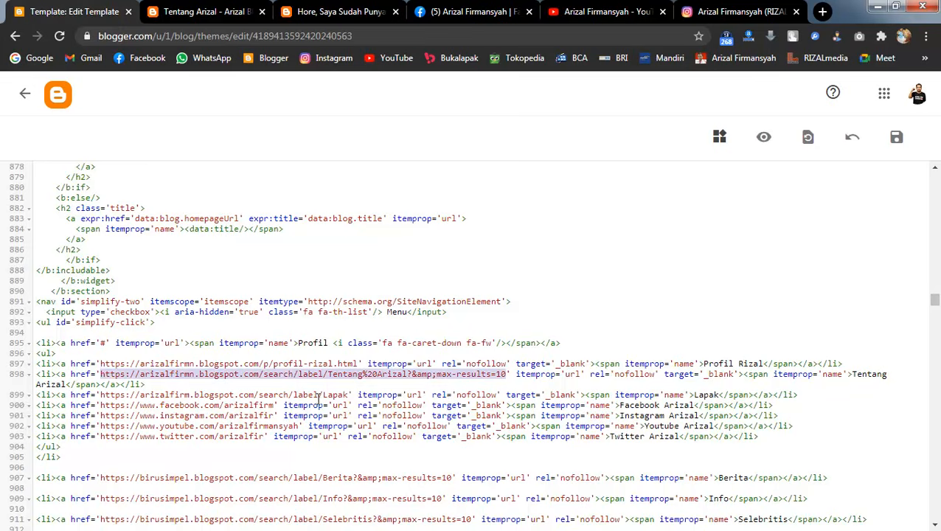
pyautogui.rightClick(355, 376)
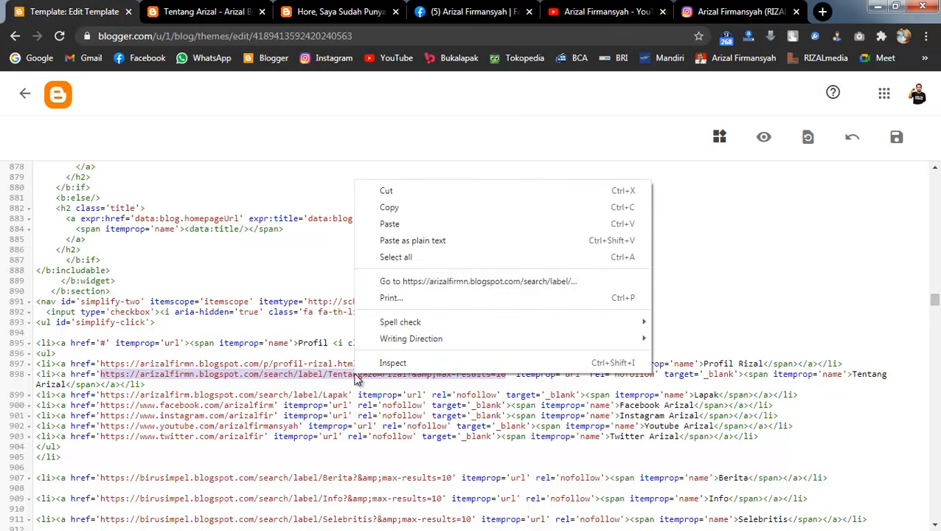
pyautogui.click(404, 208)
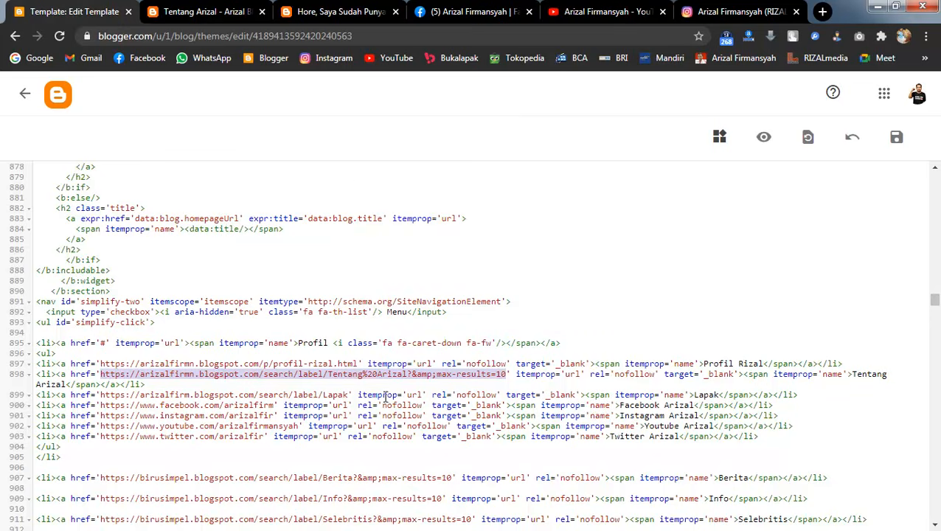
pyautogui.click(351, 397)
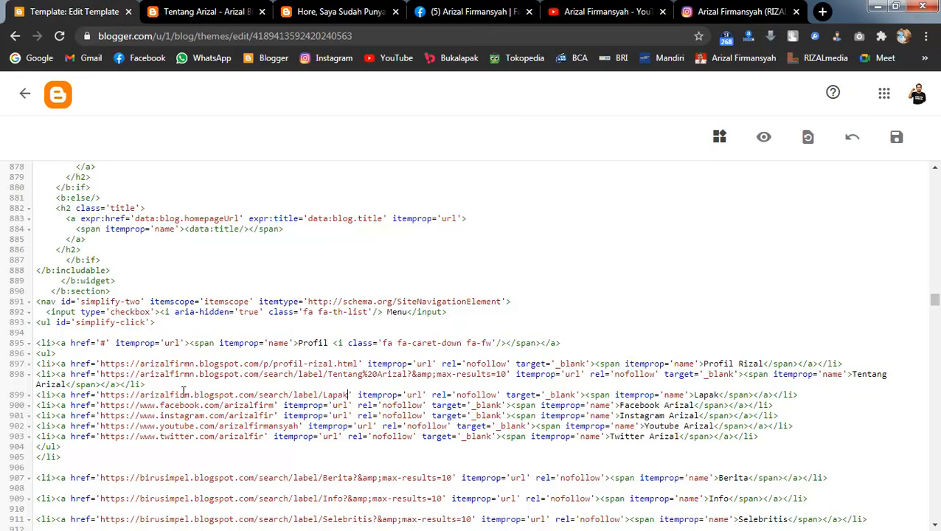
pyautogui.keyDown('shift'); pyautogui.click(104, 393); pyautogui.keyUp('shift')
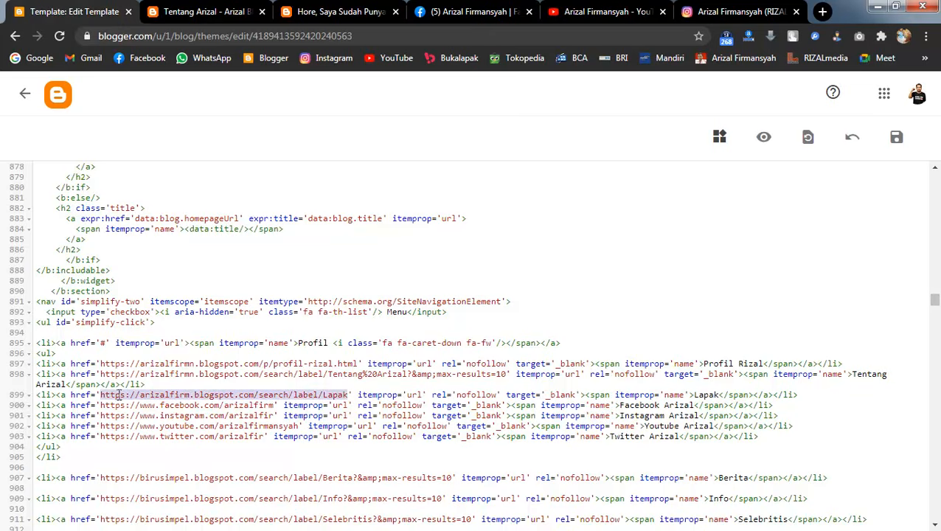
pyautogui.rightClick(118, 397)
pyautogui.click(210, 260)
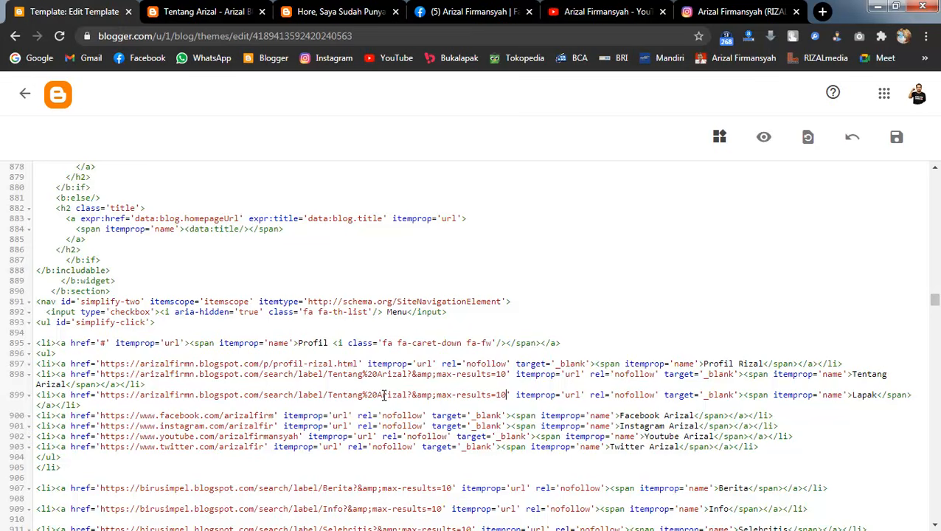
pyautogui.moveTo(408, 394); pyautogui.dragTo(333, 394)
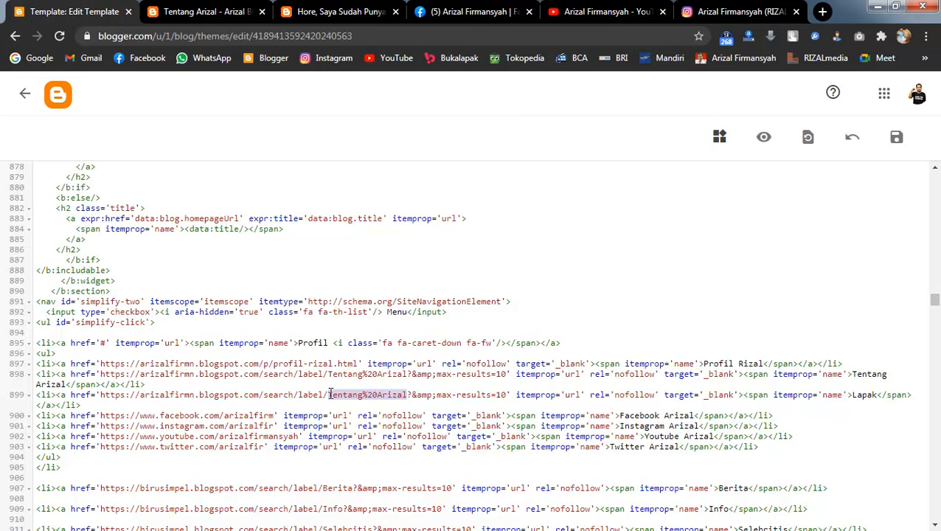
pyautogui.write('Lapa')
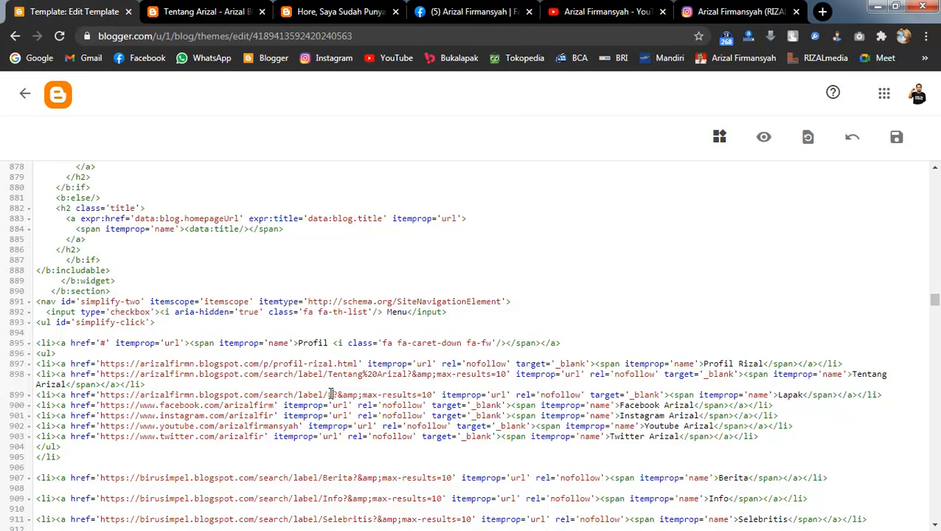
pyautogui.press('BackSpace')
pyautogui.press('BackSpace')
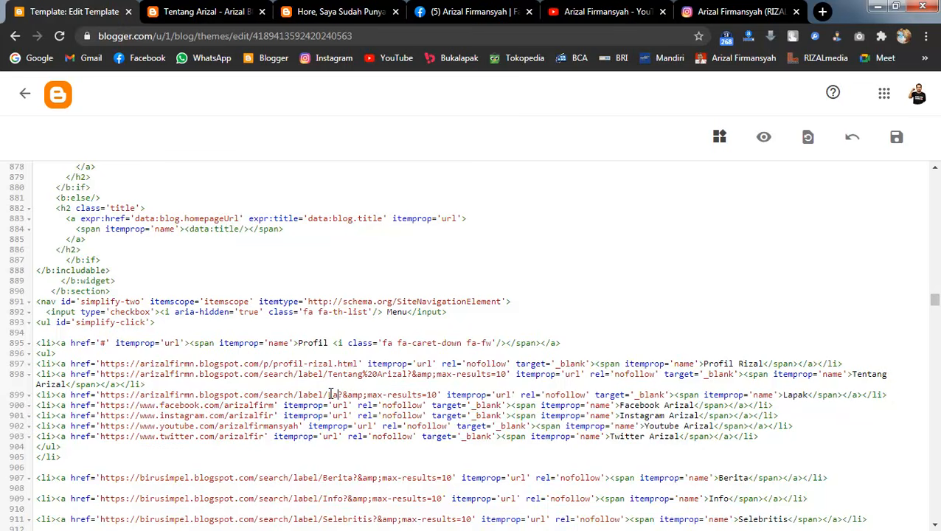
pyautogui.write('pak')
pyautogui.scroll(1, 331, 391)
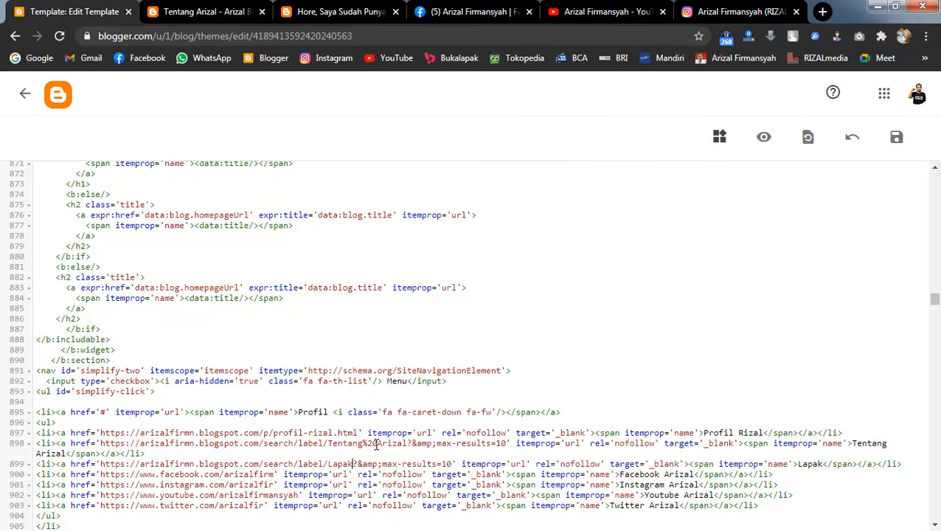
pyautogui.click(219, 11)
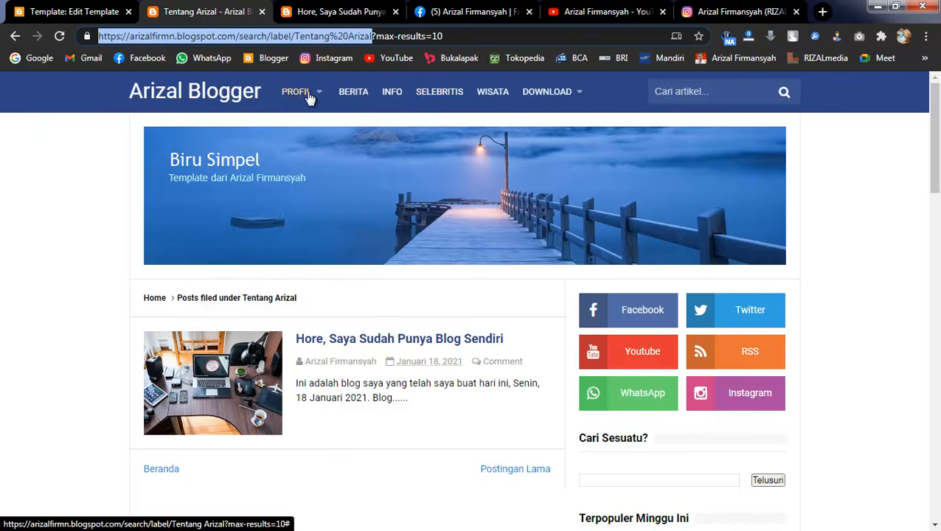
# - Change 'Arizal' to 'Rizal' in the Facebook, Instagram, Youtube and Twitter labels on lines 900–903
pyautogui.click(96, 16)
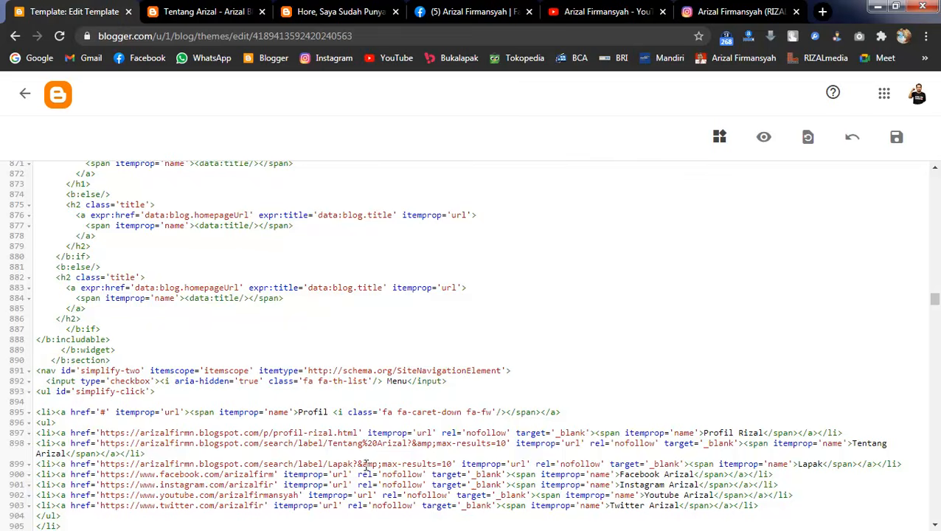
pyautogui.scroll(-1, 272, 477)
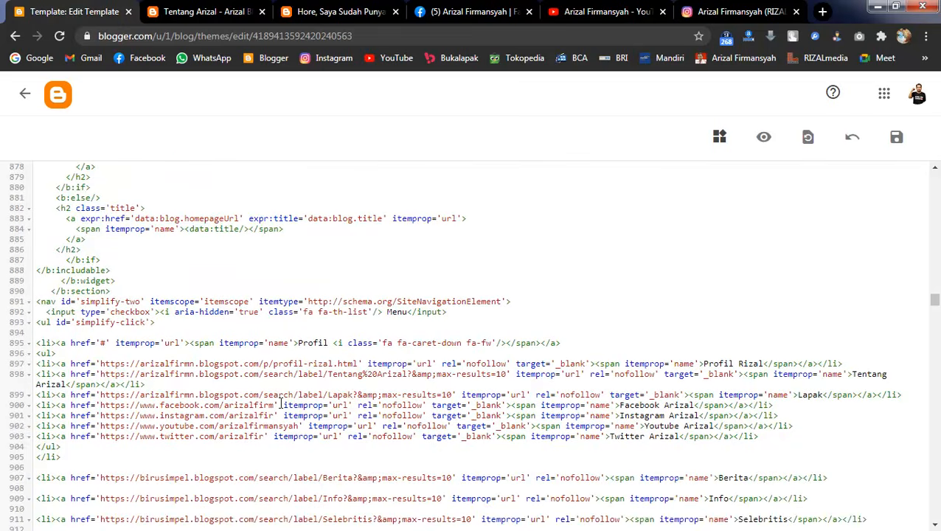
pyautogui.click(663, 405)
pyautogui.press('Delete')
pyautogui.press('Delete')
pyautogui.write('R')
pyautogui.moveTo(670, 417); pyautogui.dragTo(678, 418)
pyautogui.write('R')
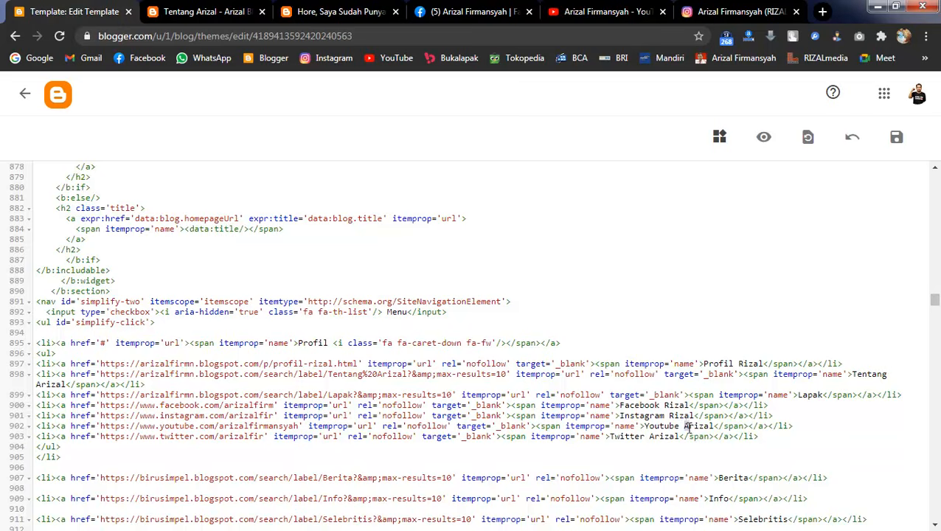
pyautogui.write('R')
pyautogui.press('Delete')
pyautogui.moveTo(650, 437); pyautogui.dragTo(659, 438)
pyautogui.write('R')
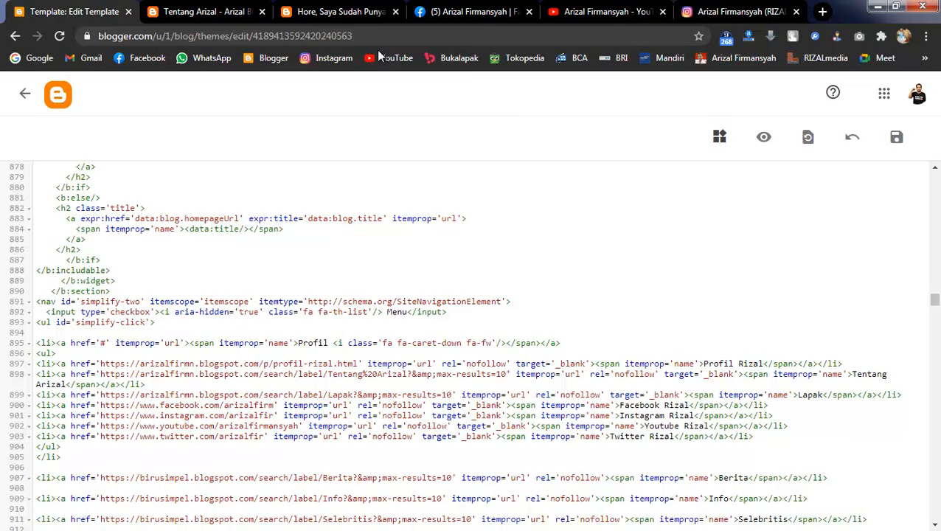
# - Reload the Facebook page and copy its web address for the template's Facebook link
pyautogui.click(489, 8)
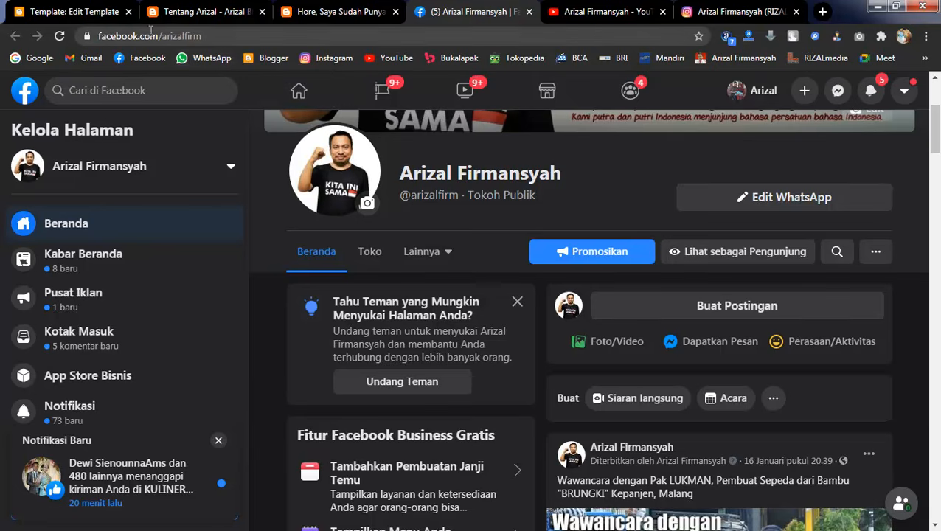
pyautogui.click(109, 168)
pyautogui.click(109, 168)
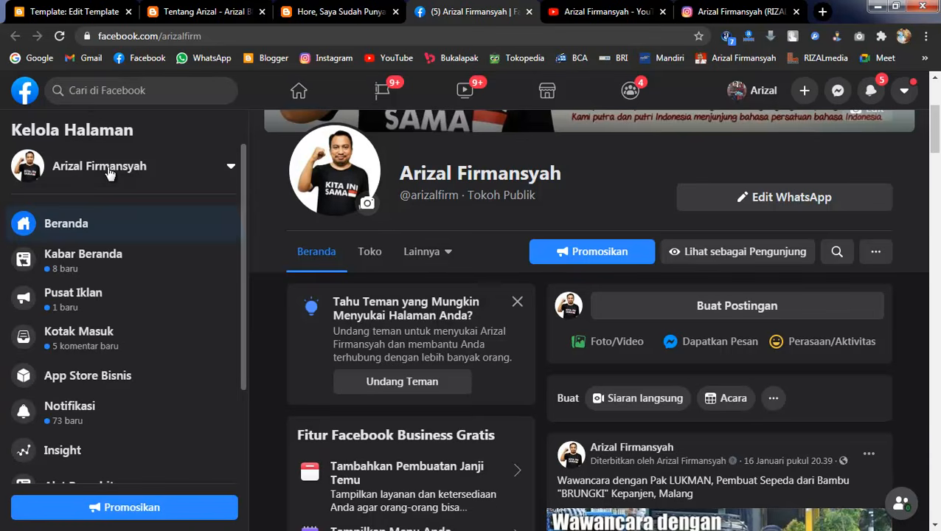
pyautogui.click(60, 37)
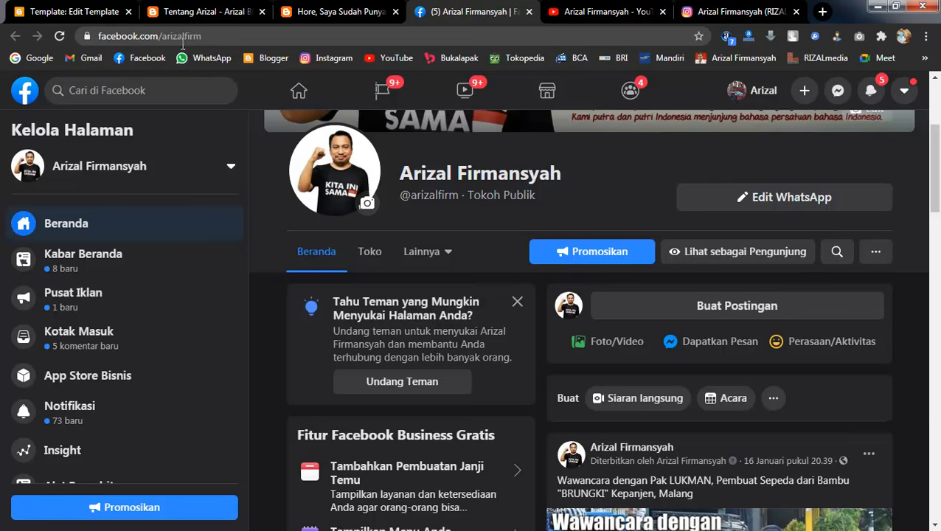
pyautogui.moveTo(495, 203)
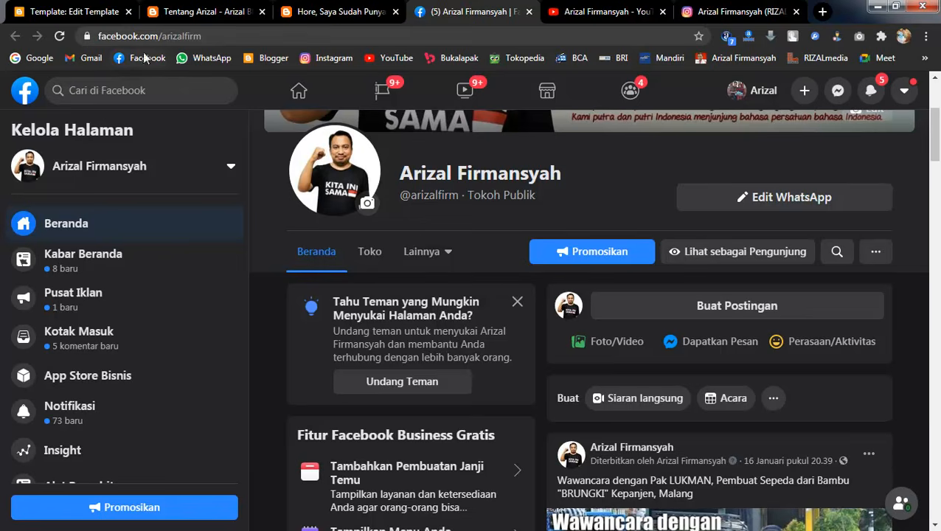
pyautogui.click(164, 36)
pyautogui.rightClick(163, 36)
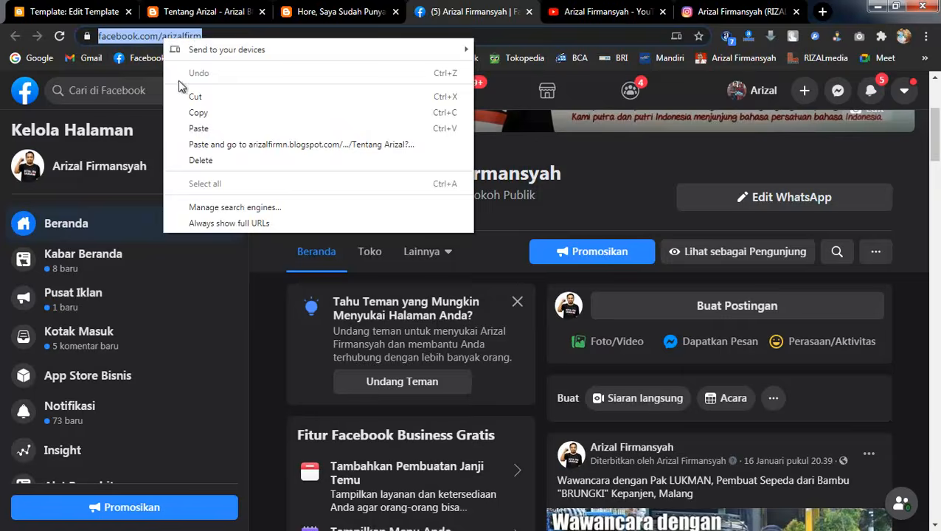
pyautogui.click(195, 113)
pyautogui.click(74, 11)
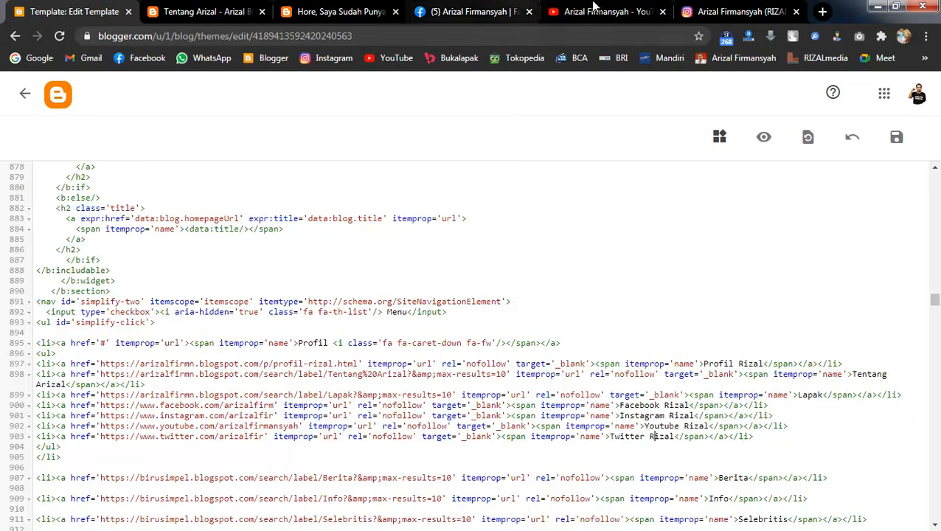
# - Copy the Instagram profile address, then select the YouTube link URL on template line 902
pyautogui.click(737, 11)
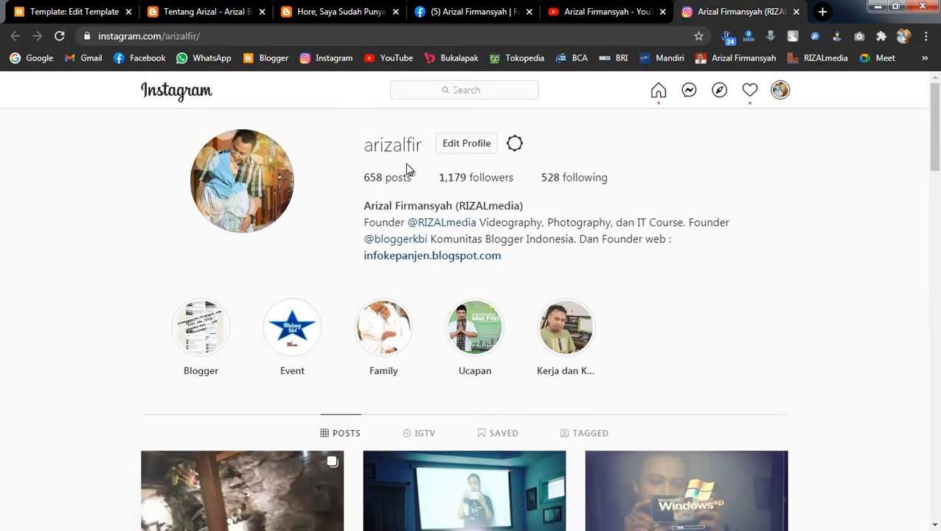
pyautogui.click(156, 37)
pyautogui.rightClick(158, 42)
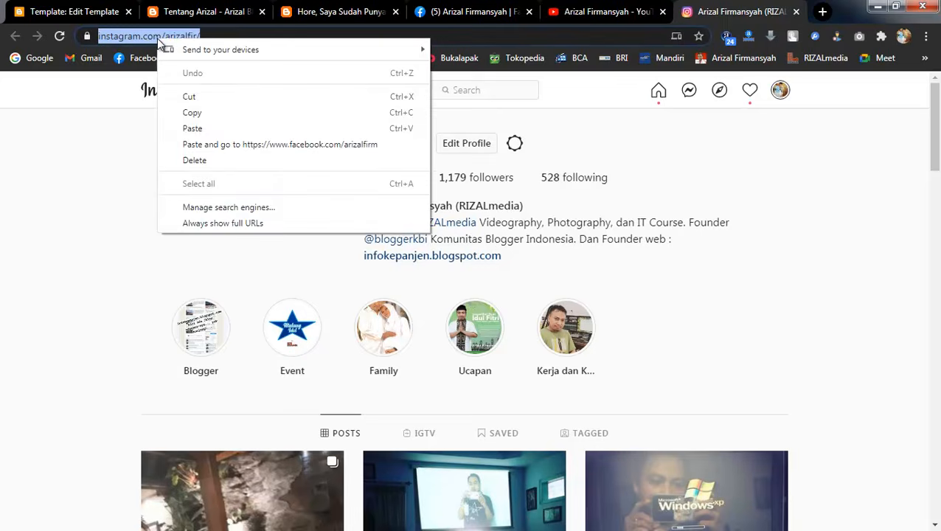
pyautogui.click(190, 114)
pyautogui.click(81, 12)
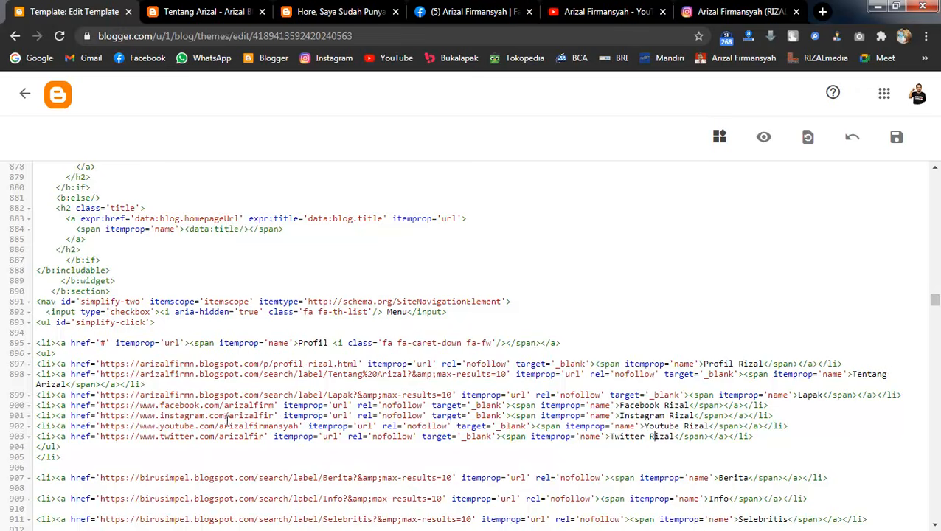
pyautogui.moveTo(298, 426); pyautogui.dragTo(101, 425)
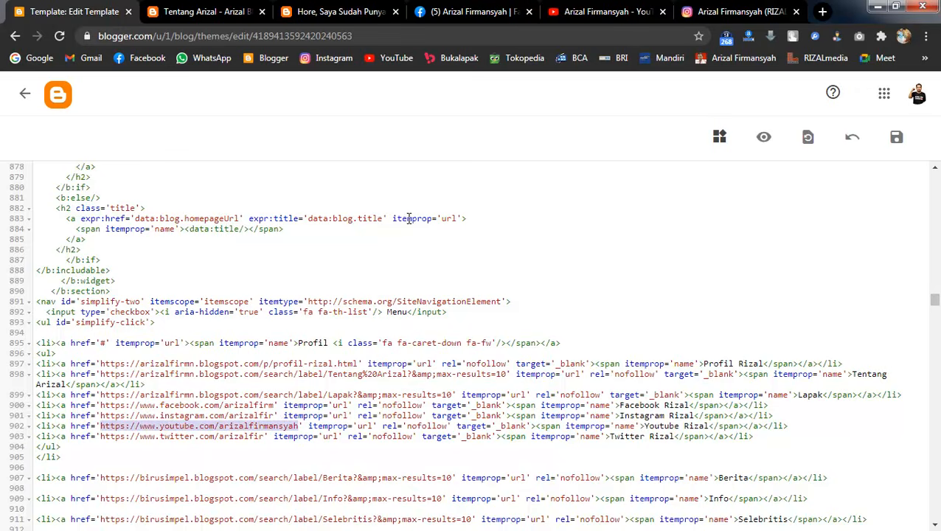
pyautogui.click(602, 7)
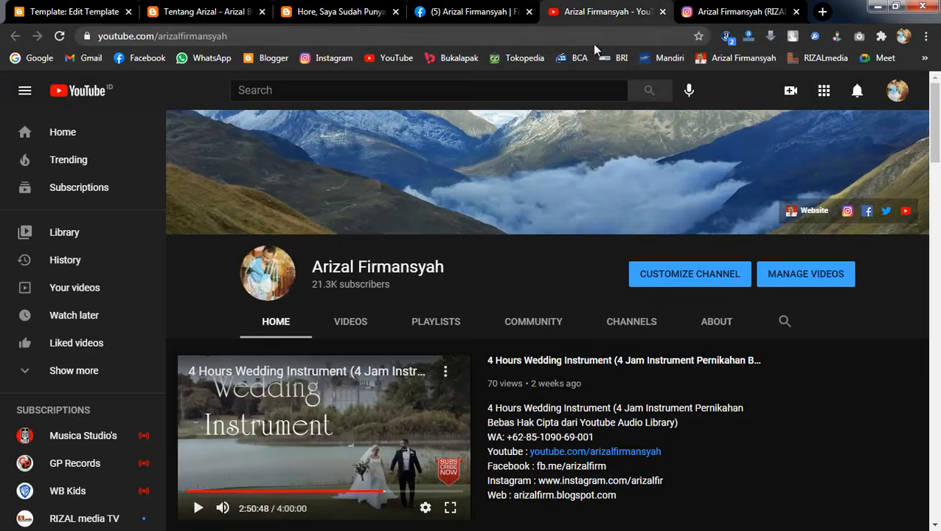
# - Open the YouTube channel via the account menu and copy its permanent /channel/ address
pyautogui.click(896, 91)
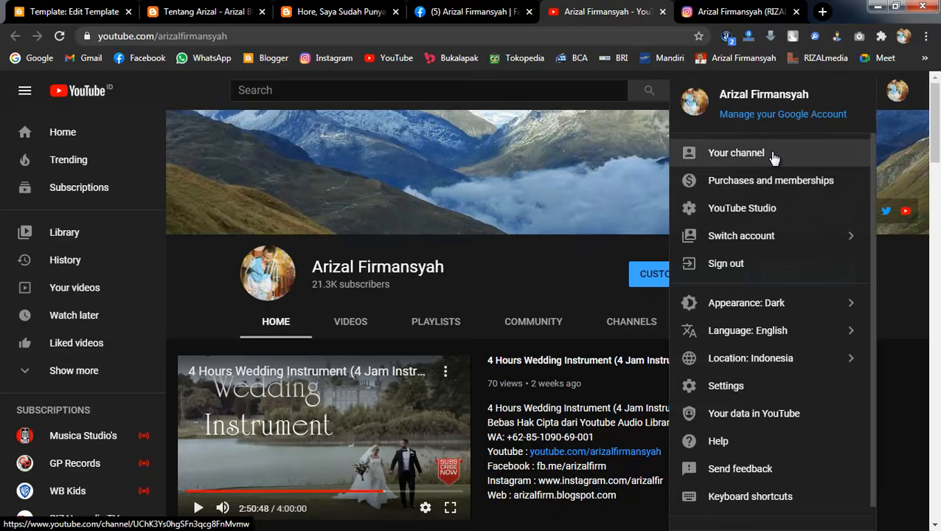
pyautogui.click(773, 156)
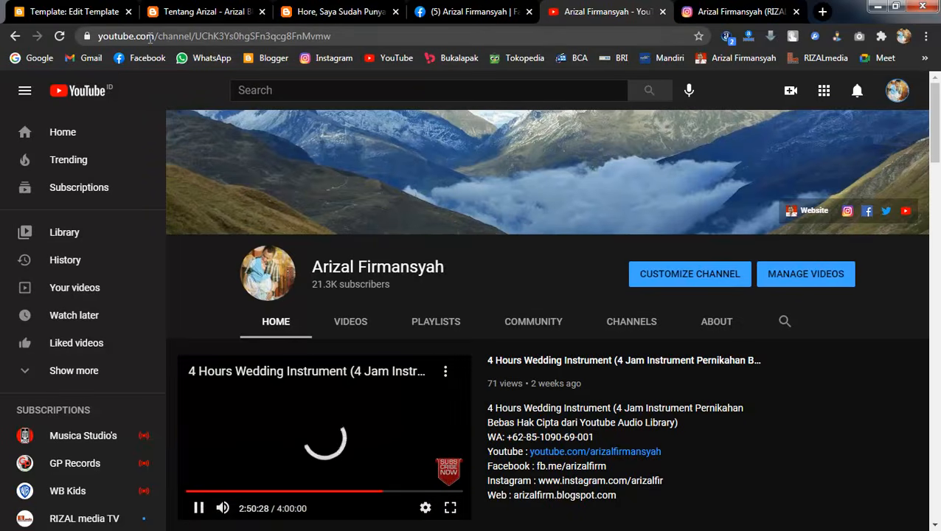
pyautogui.click(198, 508)
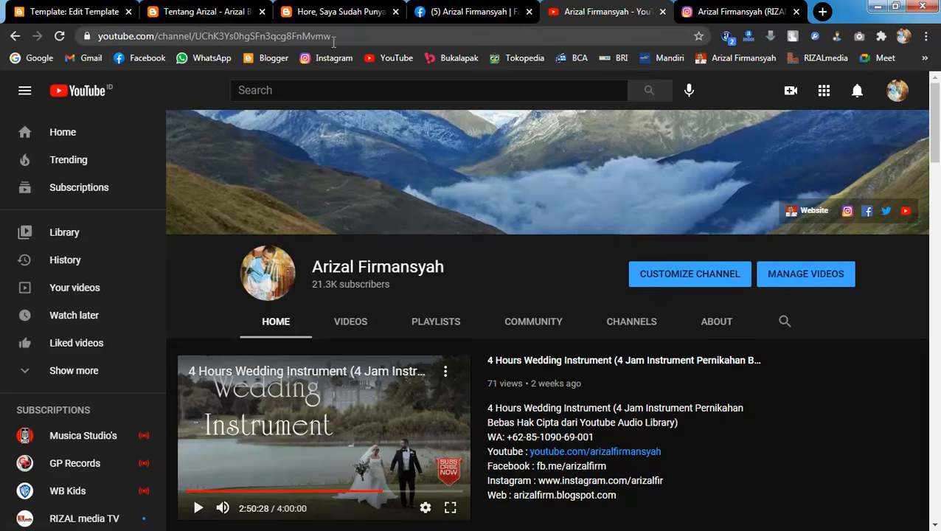
pyautogui.click(897, 90)
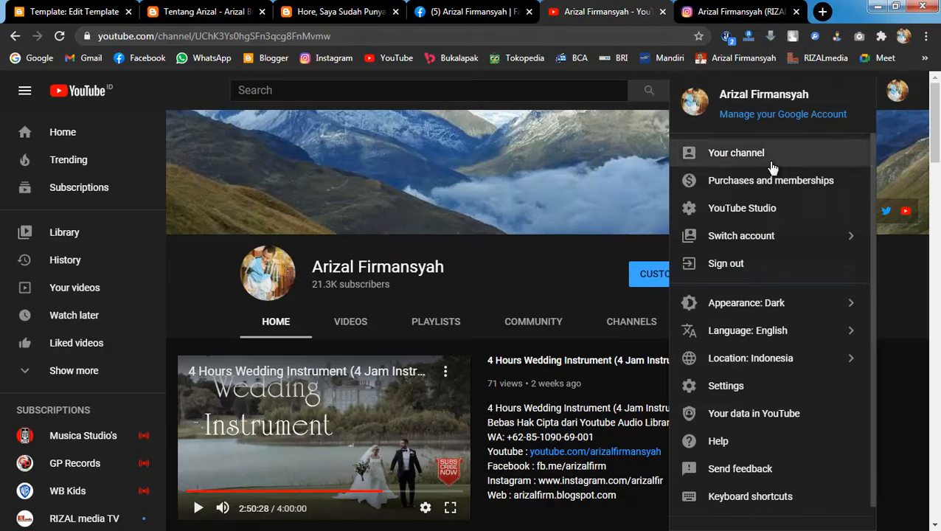
pyautogui.click(221, 36)
pyautogui.rightClick(221, 36)
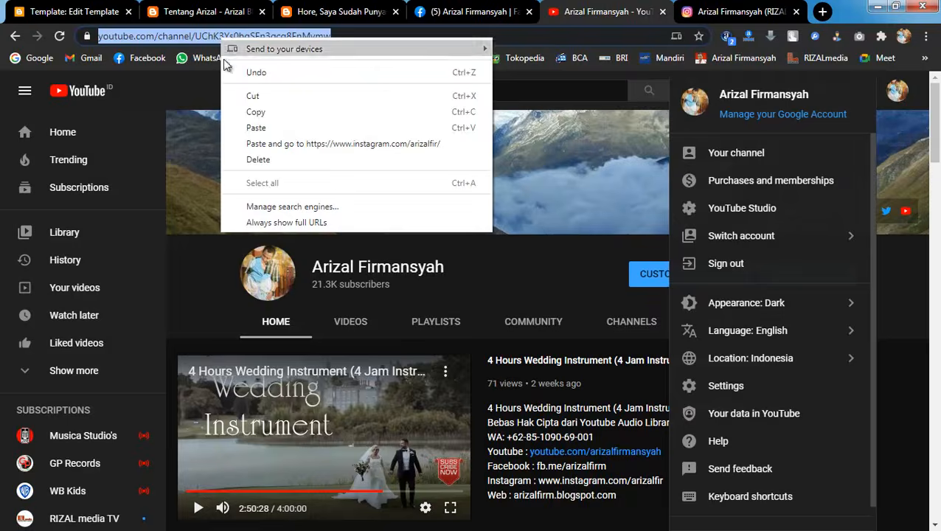
pyautogui.click(238, 111)
pyautogui.click(105, 11)
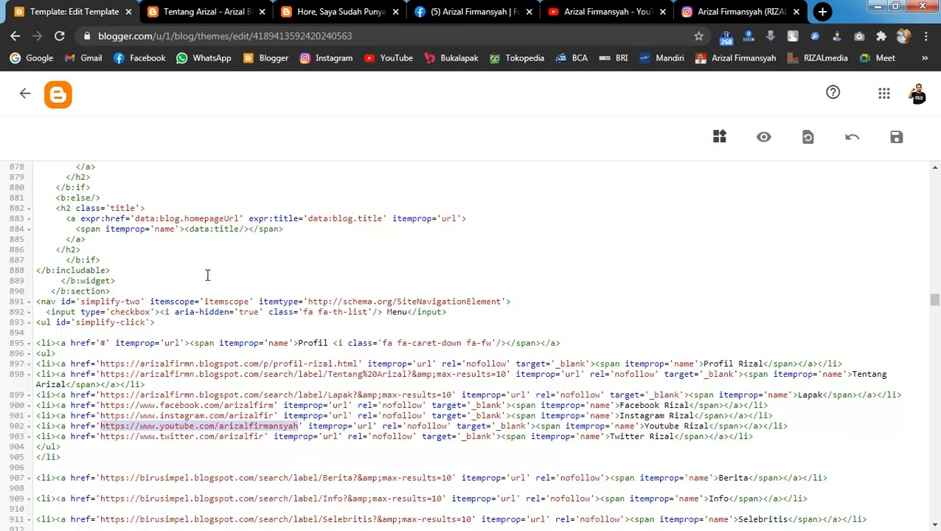
# - Paste the channel address into the YouTube link, check the live Profil menu, and save the template
pyautogui.rightClick(211, 426)
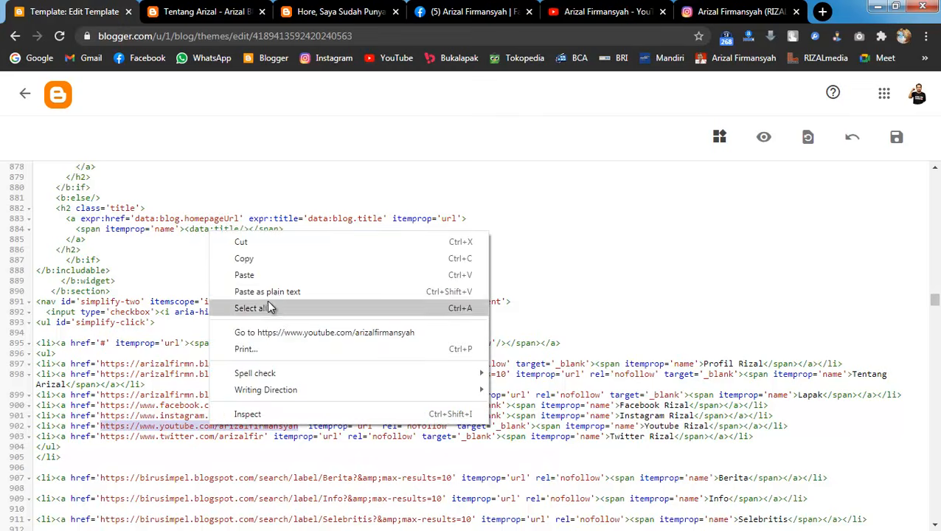
pyautogui.click(267, 277)
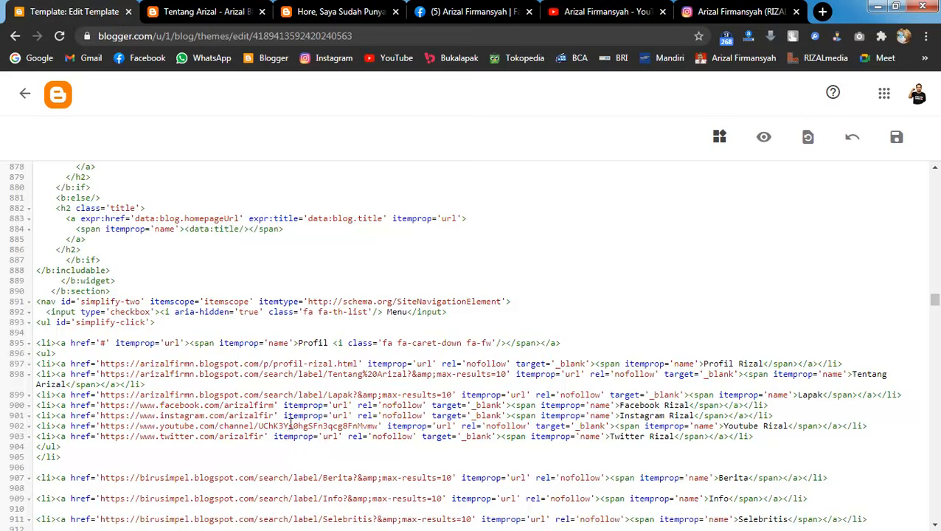
pyautogui.click(199, 12)
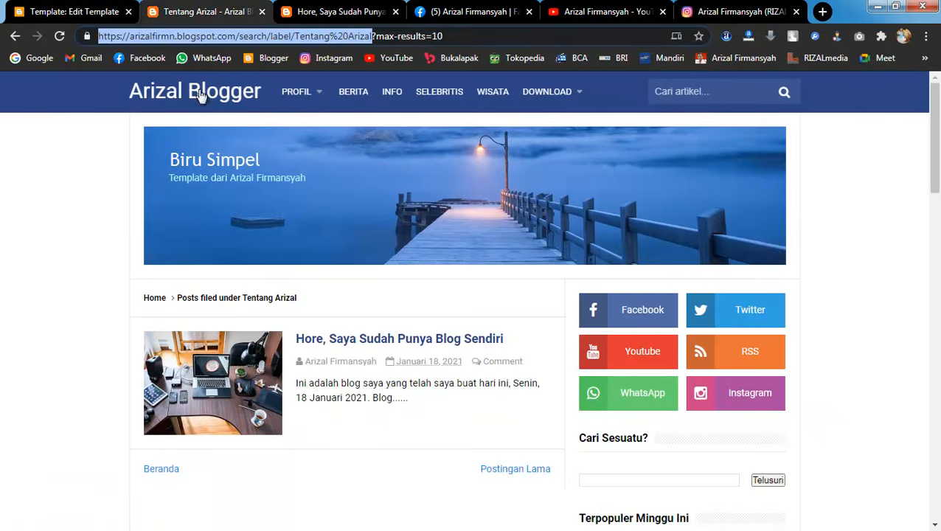
pyautogui.click(306, 93)
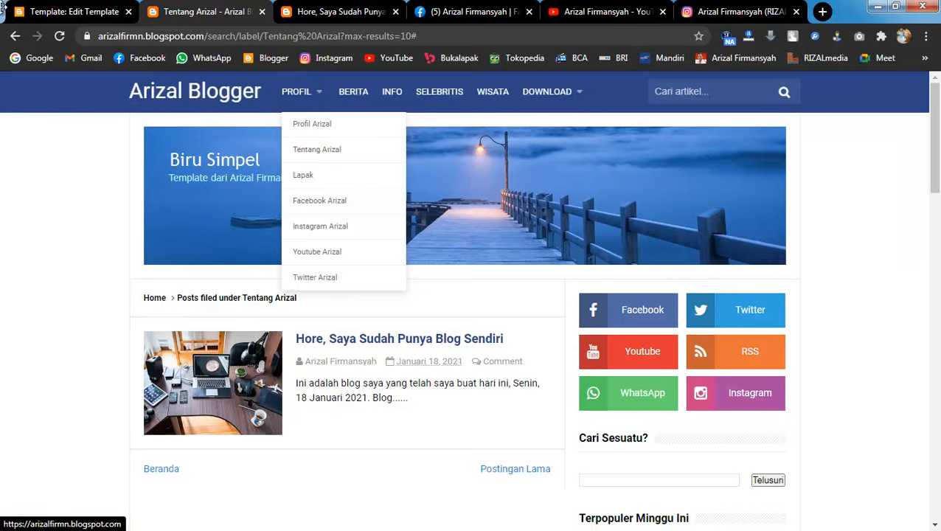
pyautogui.click(14, 12)
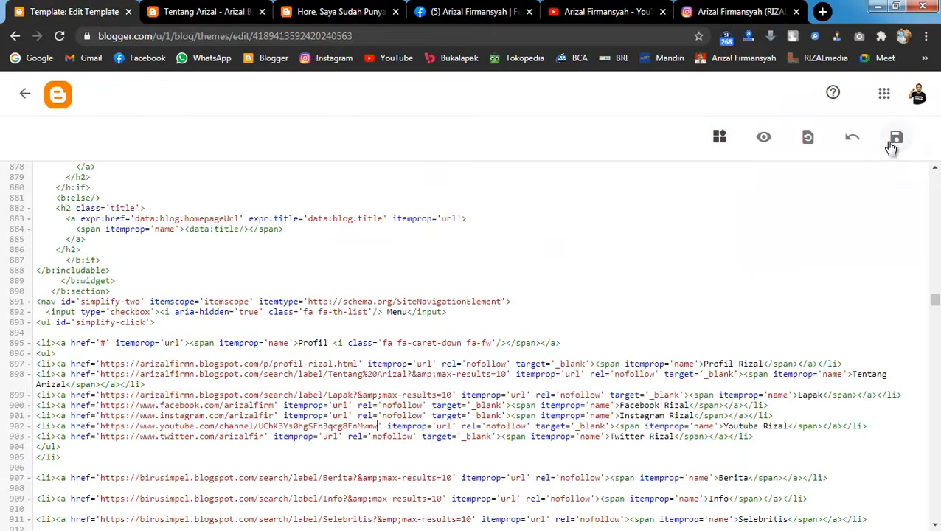
pyautogui.click(891, 145)
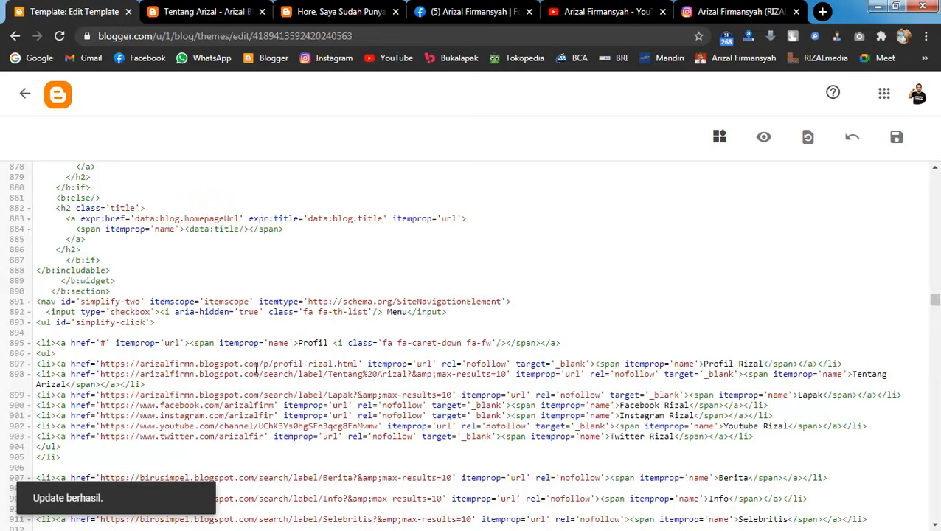
pyautogui.moveTo(259, 364); pyautogui.dragTo(101, 359)
# - Replace birusimpel.blogspot.com with arizalfirmn.blogspot.com in the Berita, Info, Selebritis and Wisata links
pyautogui.rightClick(118, 359)
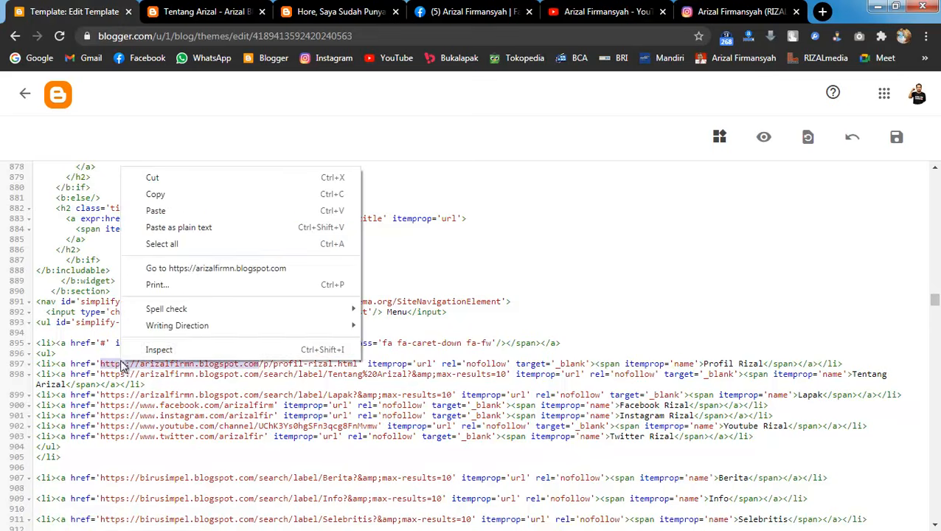
pyautogui.click(178, 200)
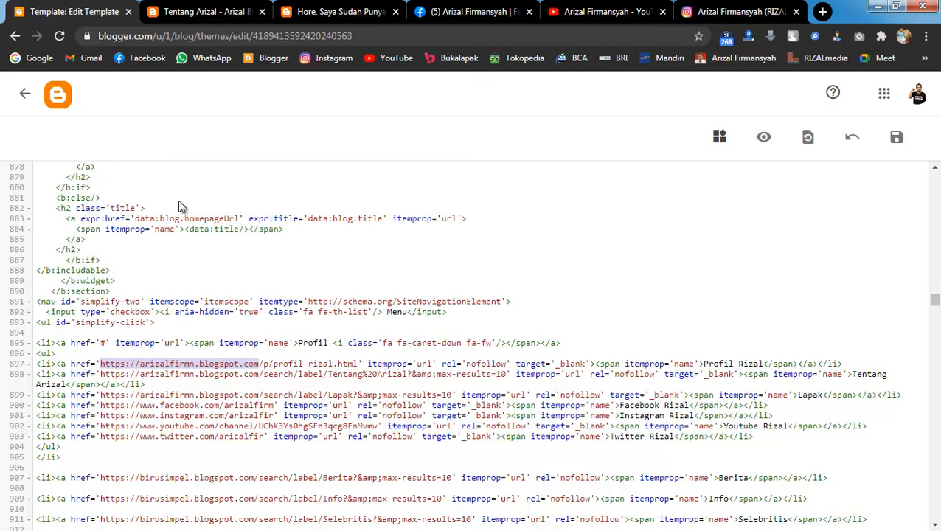
pyautogui.scroll(-4, 199, 429)
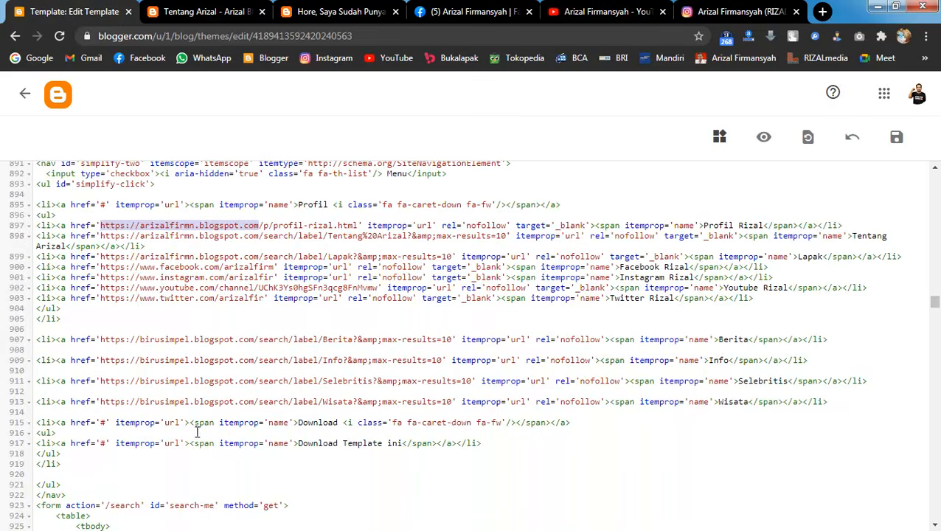
pyautogui.moveTo(254, 339); pyautogui.dragTo(103, 337)
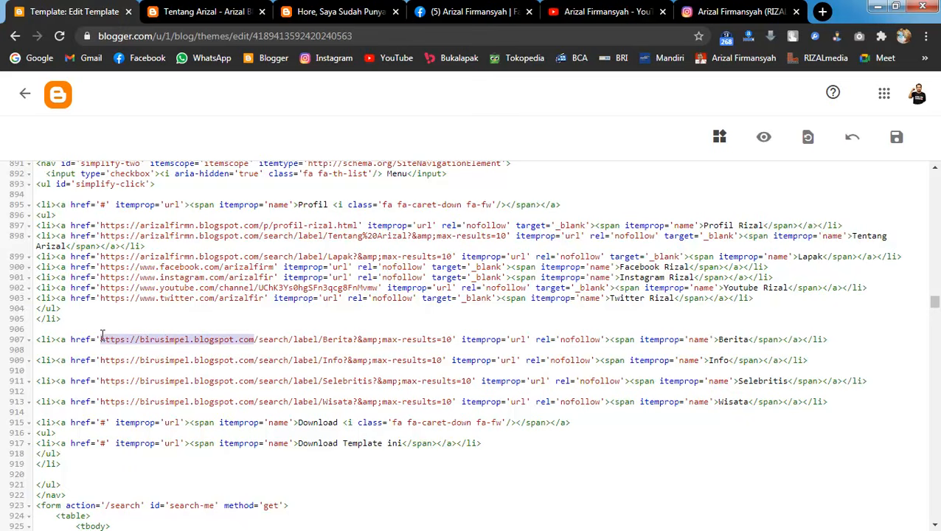
pyautogui.hotkey('ctrl', 'v')
pyautogui.moveTo(256, 359); pyautogui.dragTo(101, 356)
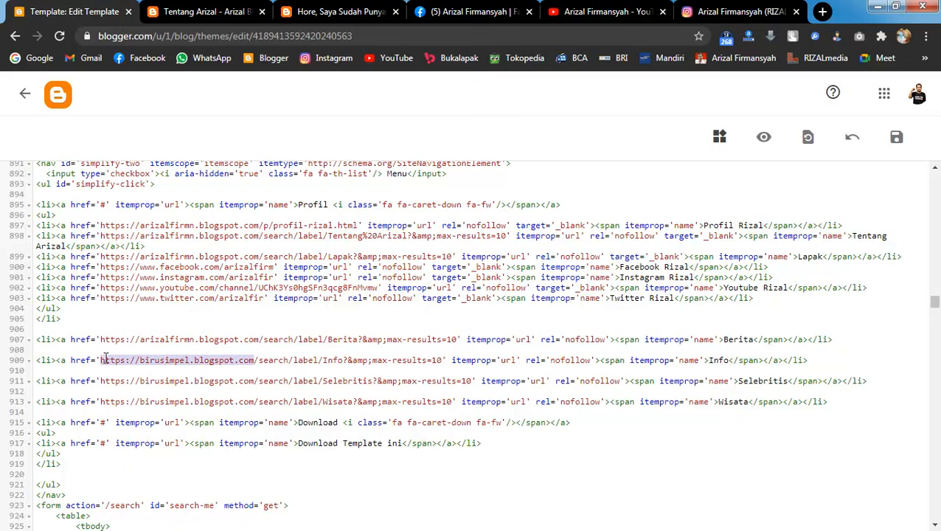
pyautogui.hotkey('ctrl', 'v')
pyautogui.moveTo(256, 380); pyautogui.dragTo(103, 400)
pyautogui.click(97, 379)
pyautogui.hotkey('ctrl', 'v')
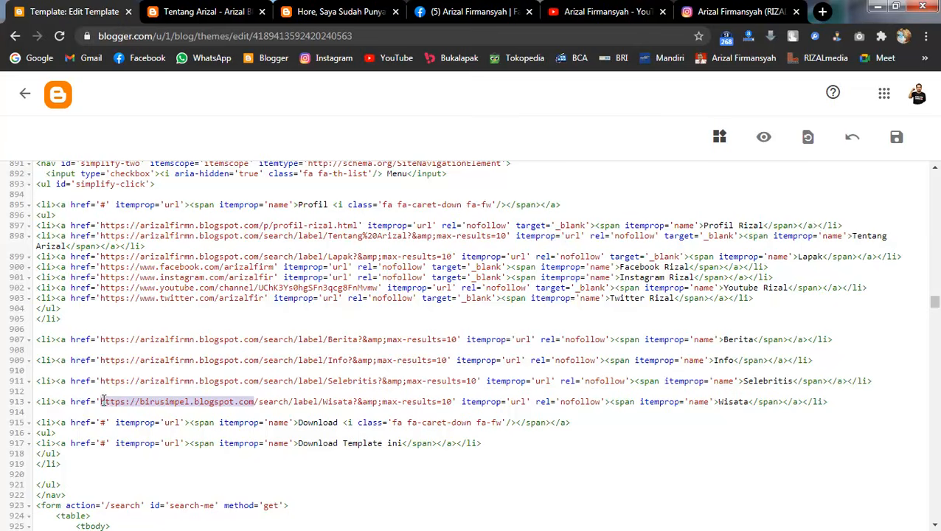
pyautogui.hotkey('ctrl', 'v')
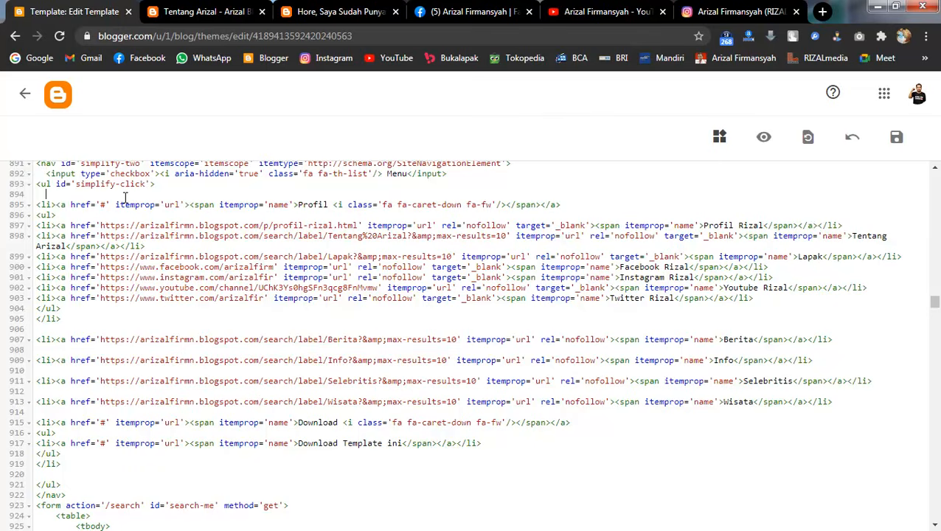
# - Search the code for birusimpel.blogspot.com and recopy arizalfirmn.blogspot.com from line 907
pyautogui.hotkey('ctrl', 'f')
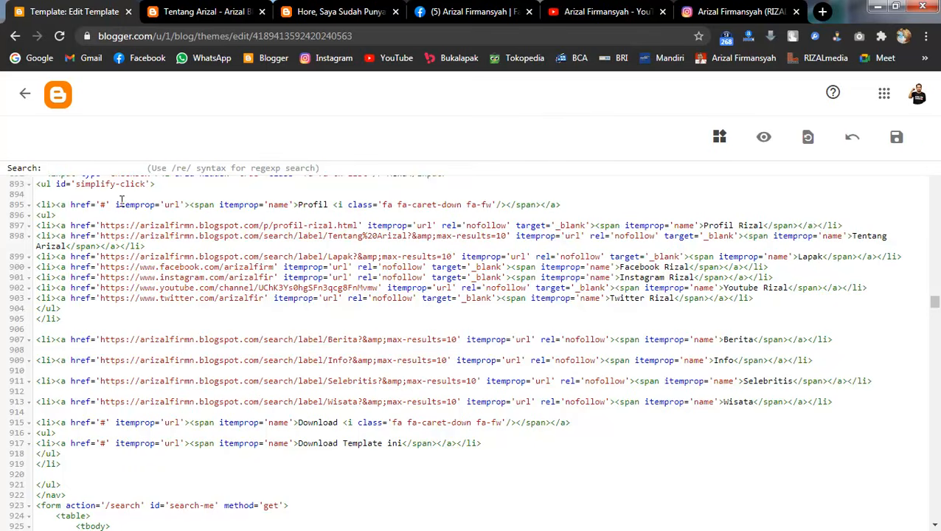
pyautogui.write('birusimpel')
pyautogui.write('.blogspot.c')
pyautogui.write('om')
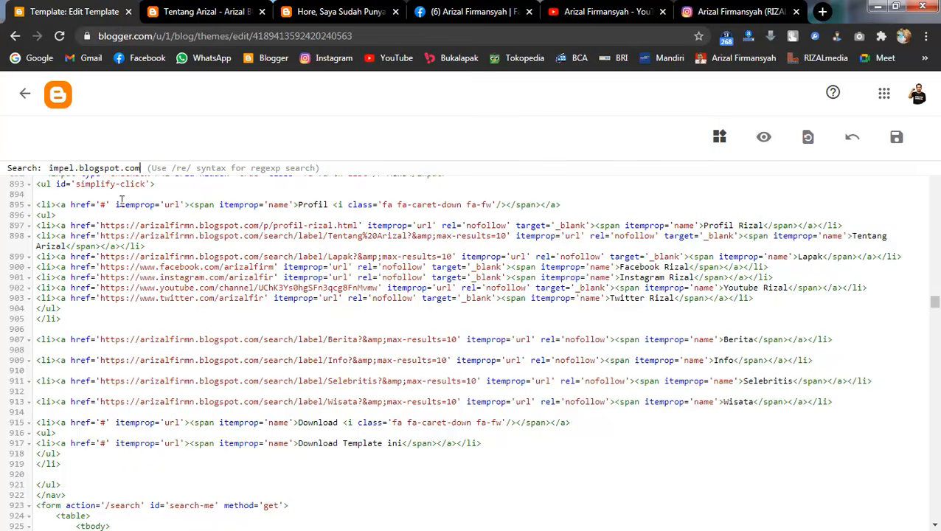
pyautogui.moveTo(141, 339); pyautogui.dragTo(258, 339)
pyautogui.rightClick(255, 338)
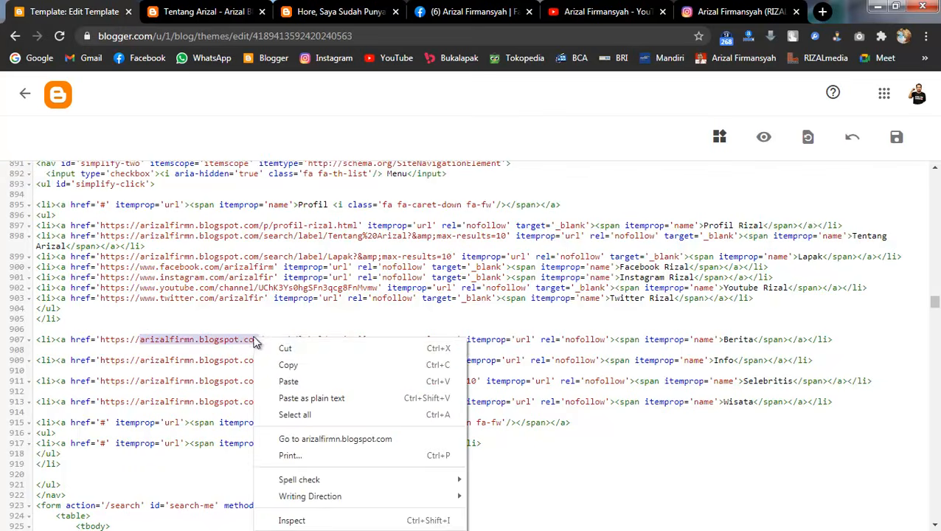
pyautogui.click(268, 367)
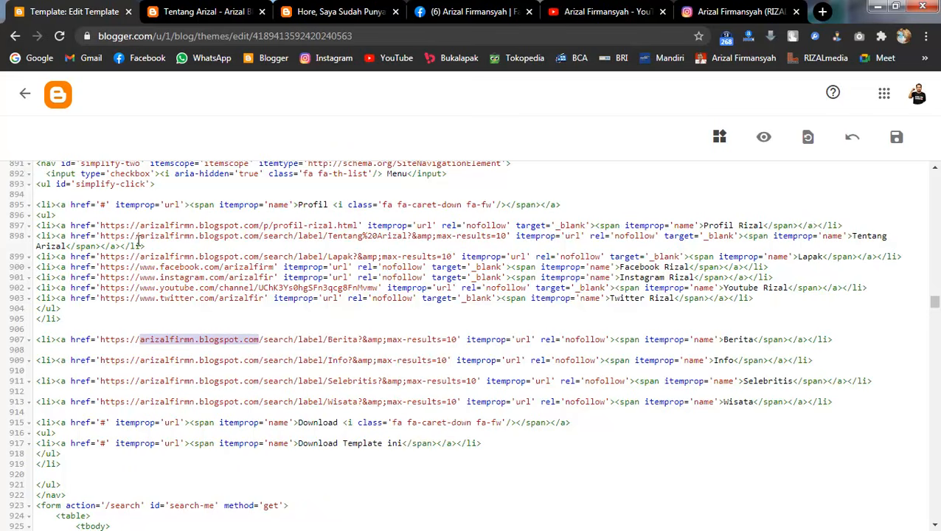
pyautogui.click(118, 193)
# - Paste arizalfirmn.blogspot.com over the header banner link's birusimpel address, then search for remaining birusimpel references
pyautogui.hotkey('ctrl', 'f')
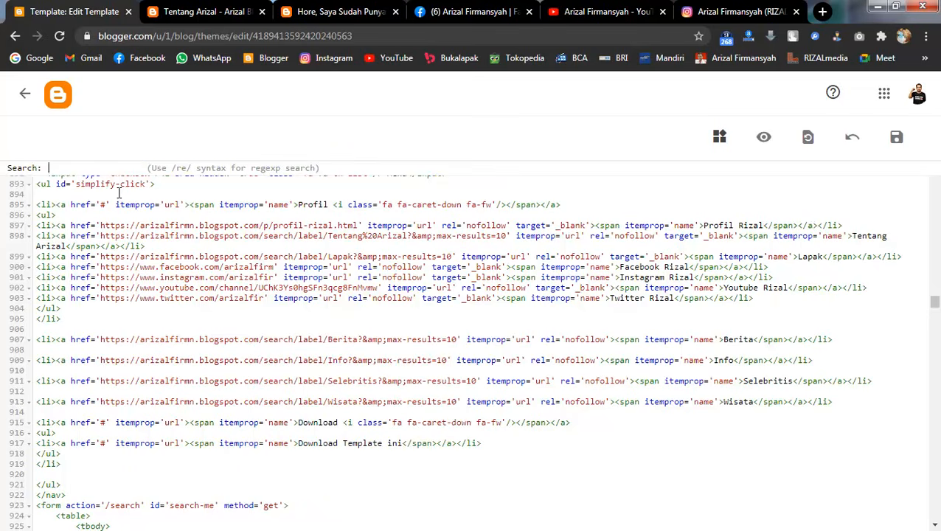
pyautogui.write('rusimpel.blogspot.com')
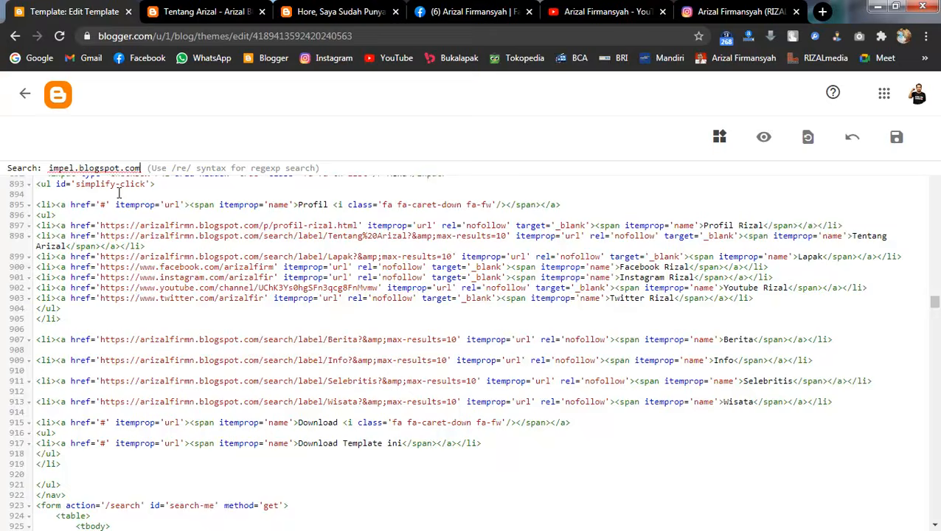
pyautogui.press('Return')
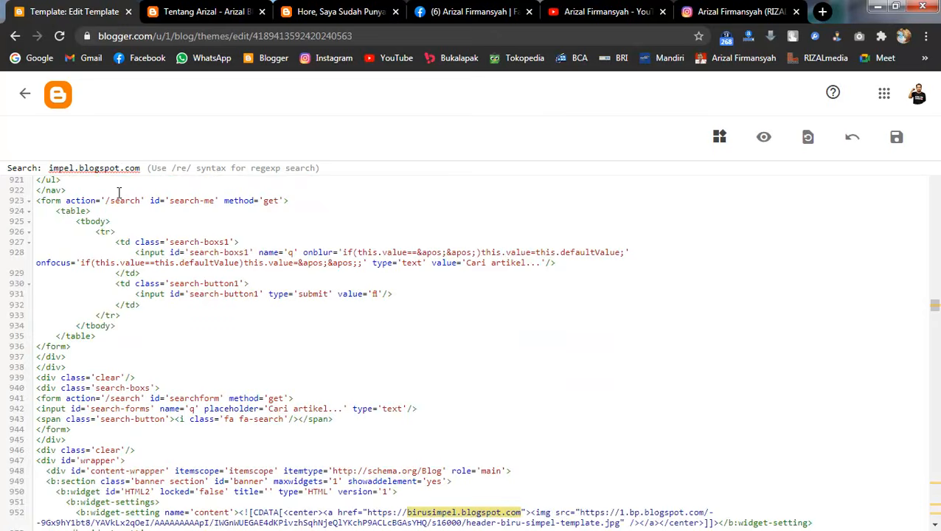
pyautogui.scroll(-2, 438, 490)
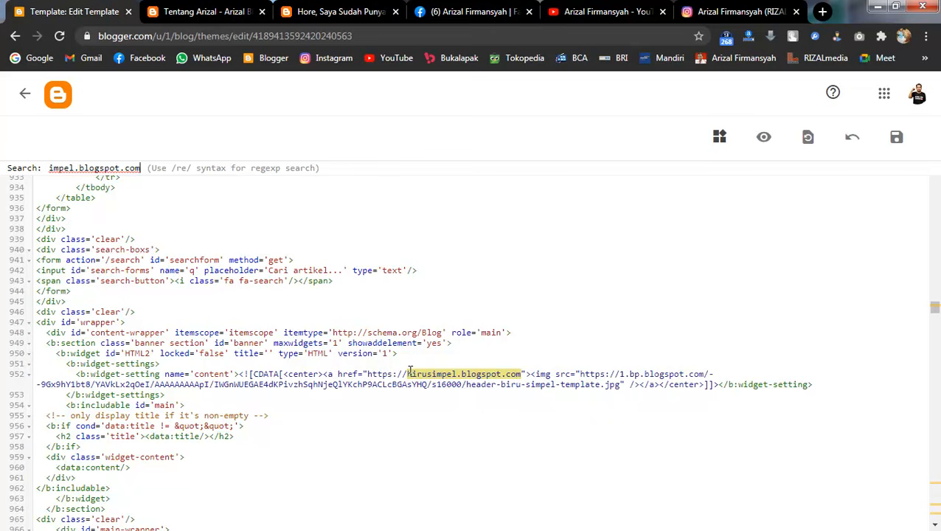
pyautogui.rightClick(459, 374)
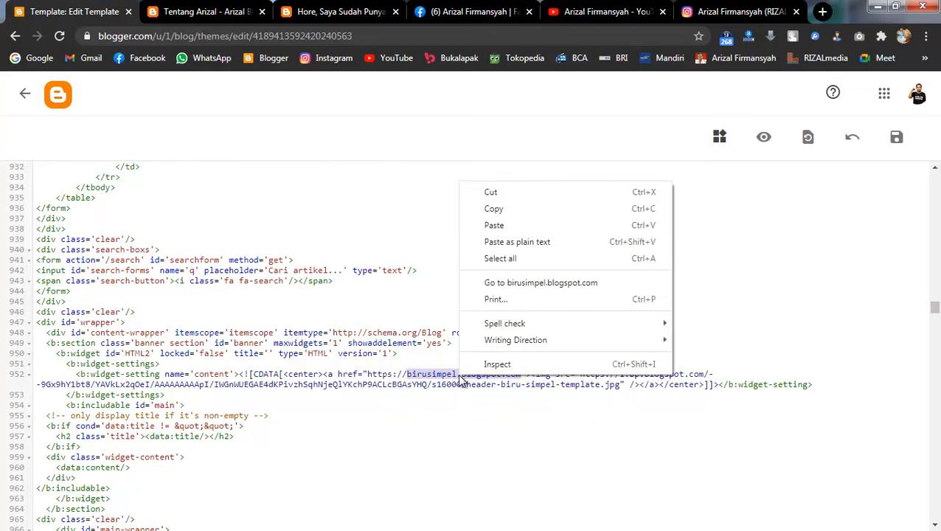
pyautogui.click(520, 227)
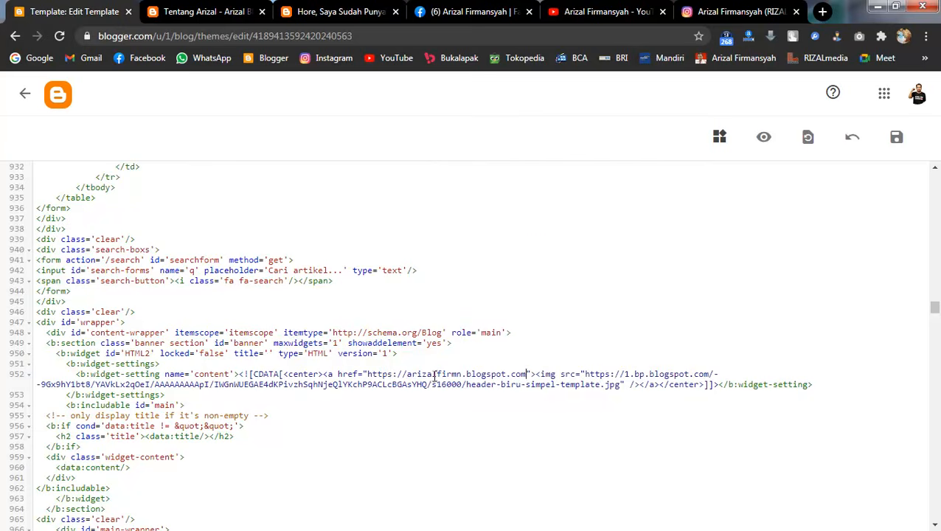
pyautogui.click(201, 229)
pyautogui.hotkey('ctrl', 'f')
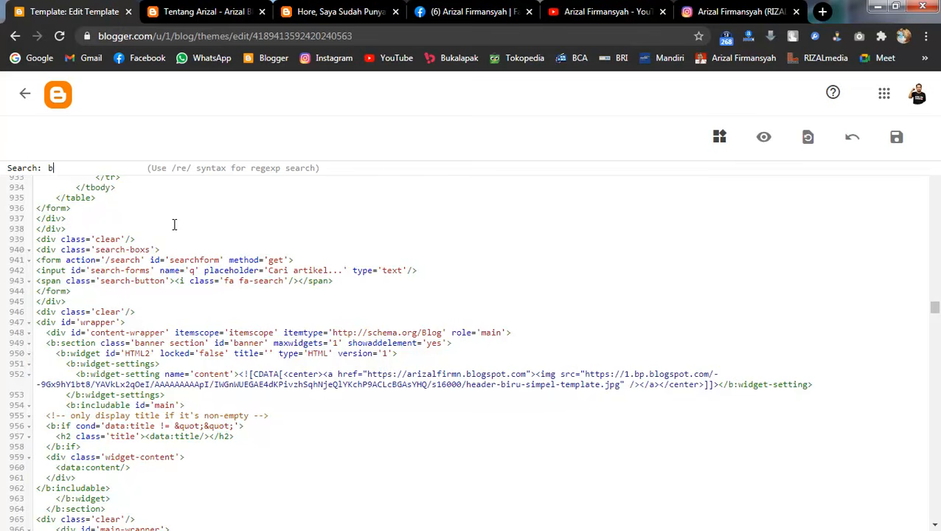
pyautogui.write('birusimpel')
pyautogui.press('Return')
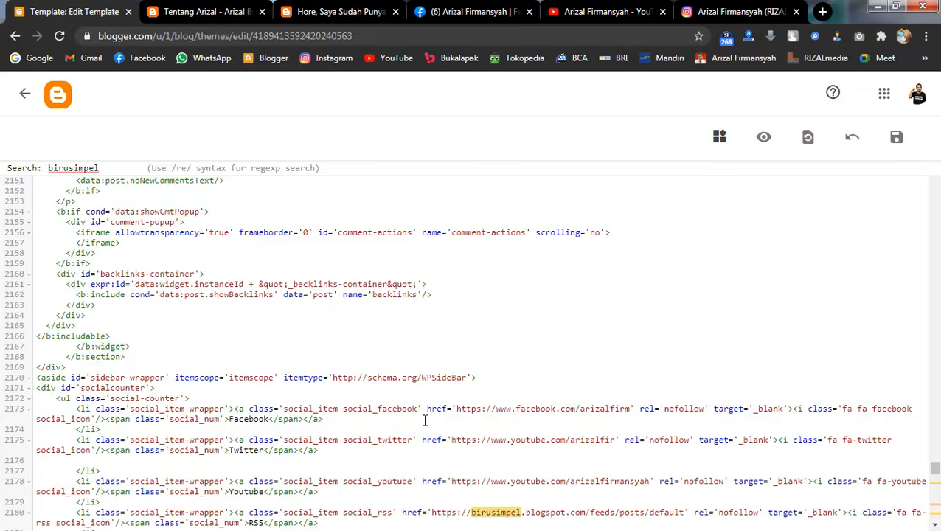
# - Change the sidebar RSS feed link from birusimpel.blogspot.com to arizalfirmn.blogspot.com and check the live blog
pyautogui.scroll(-3, 435, 419)
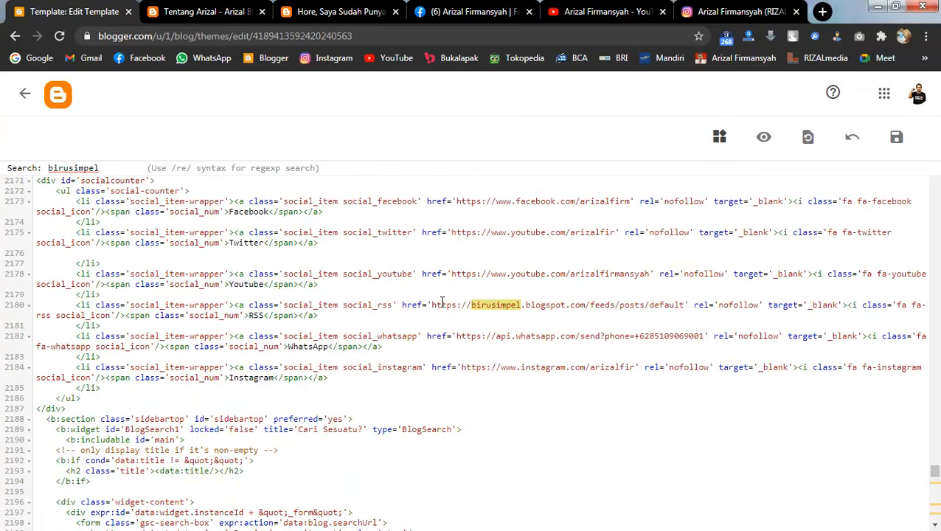
pyautogui.click(433, 306)
pyautogui.moveTo(484, 306); pyautogui.dragTo(586, 308)
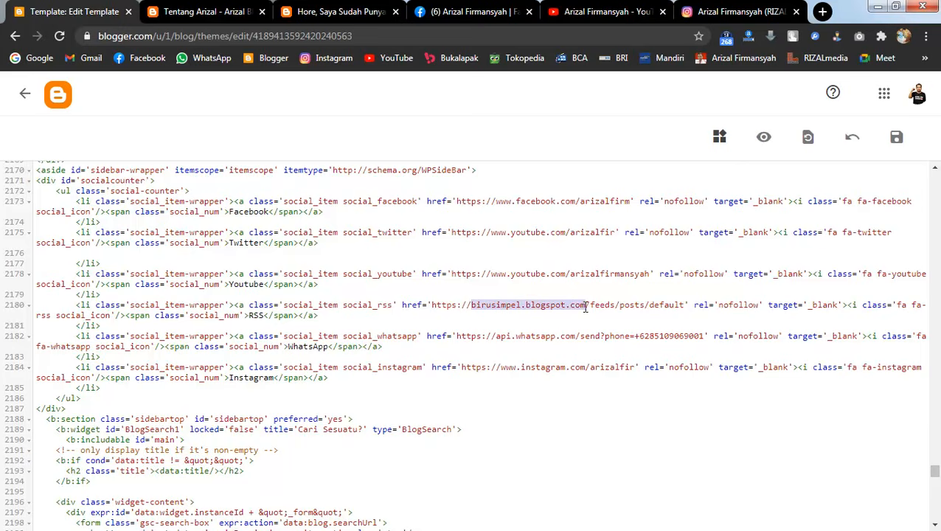
pyautogui.hotkey('ctrl', 'v')
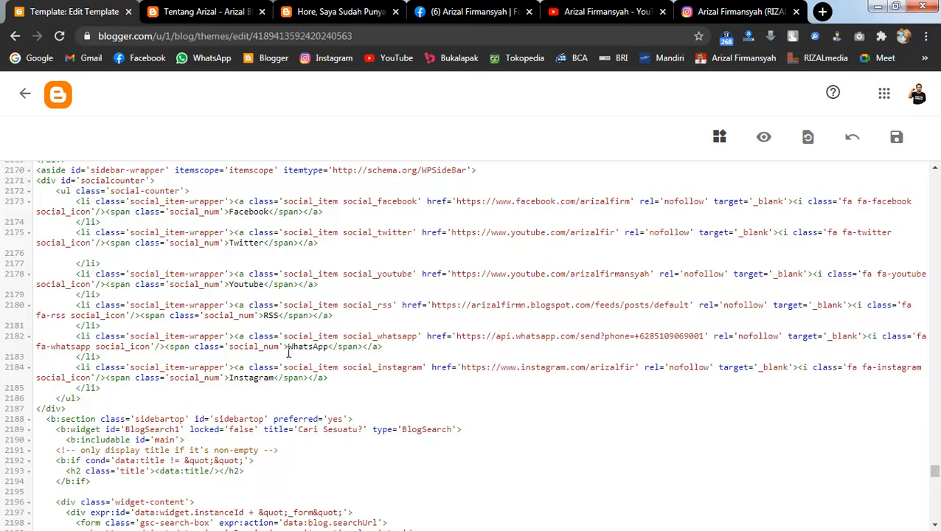
pyautogui.click(209, 9)
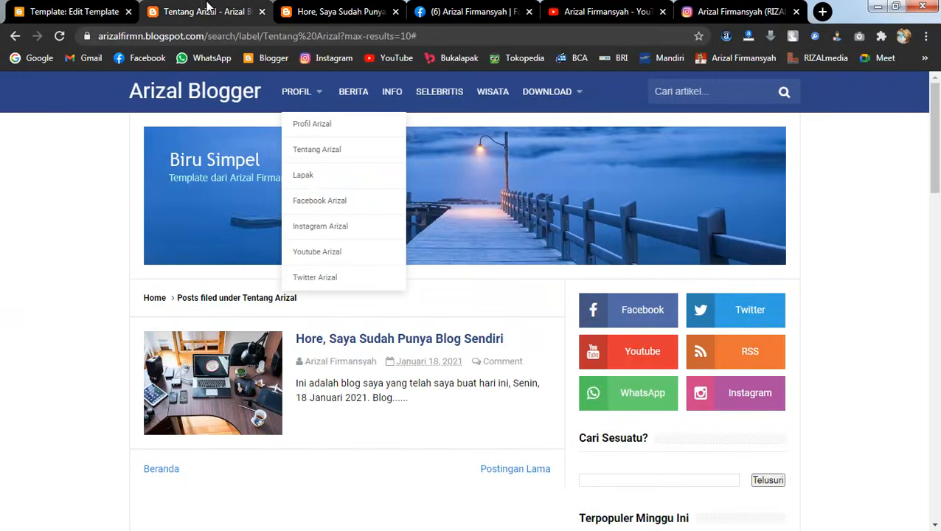
pyautogui.click(29, 10)
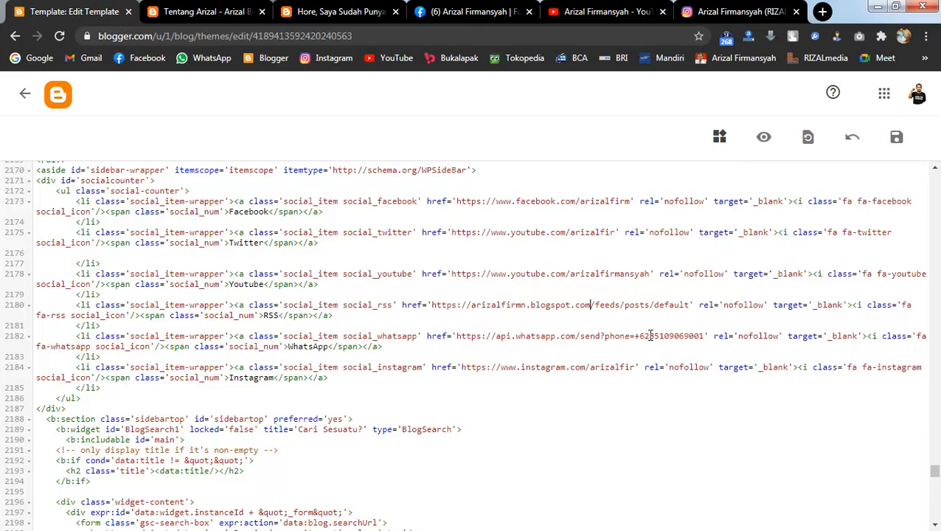
# - Inspect the WhatsApp link's phone number, then search the code for 'birusimpe'
pyautogui.moveTo(650, 335); pyautogui.dragTo(704, 336)
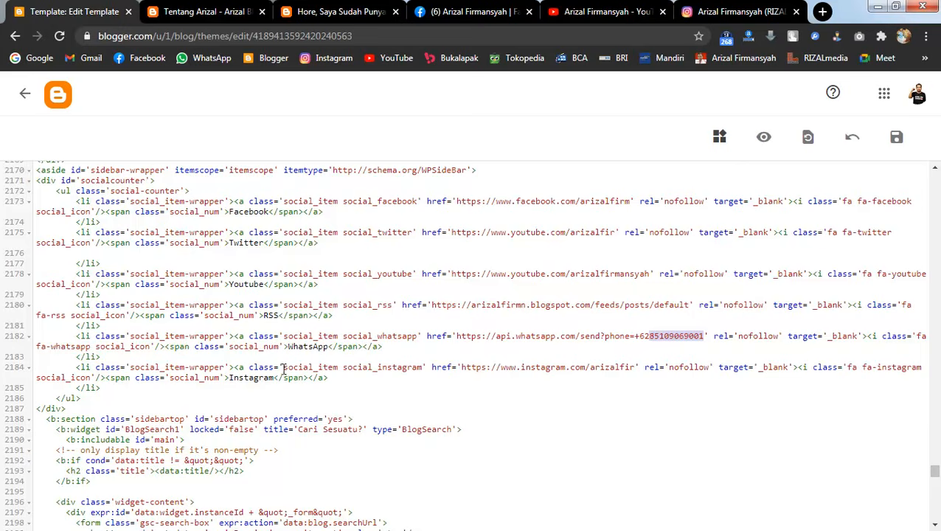
pyautogui.click(283, 255)
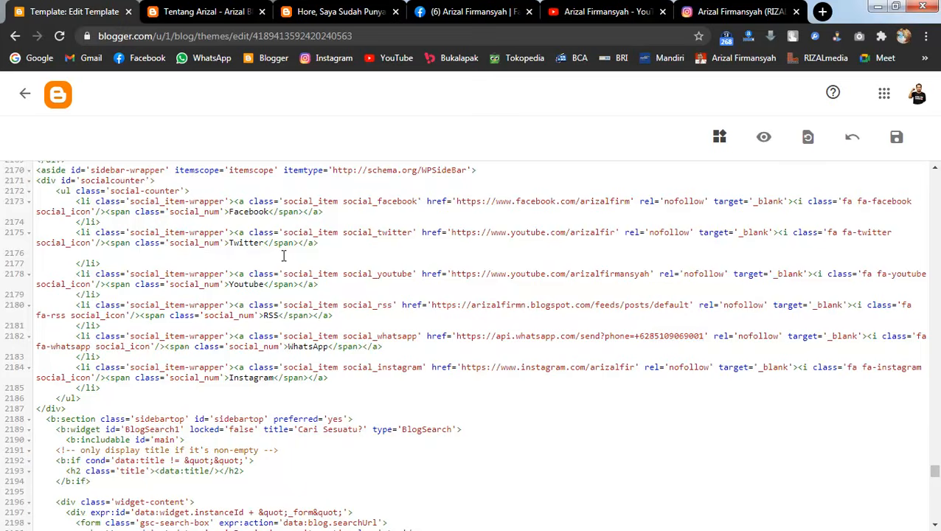
pyautogui.hotkey('ctrl', 'f')
pyautogui.write('bi')
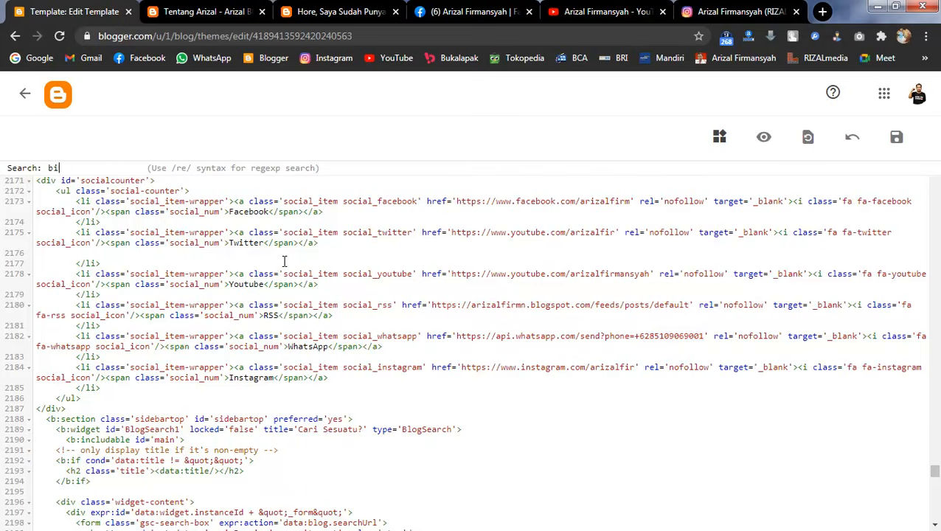
pyautogui.write('rusimpe')
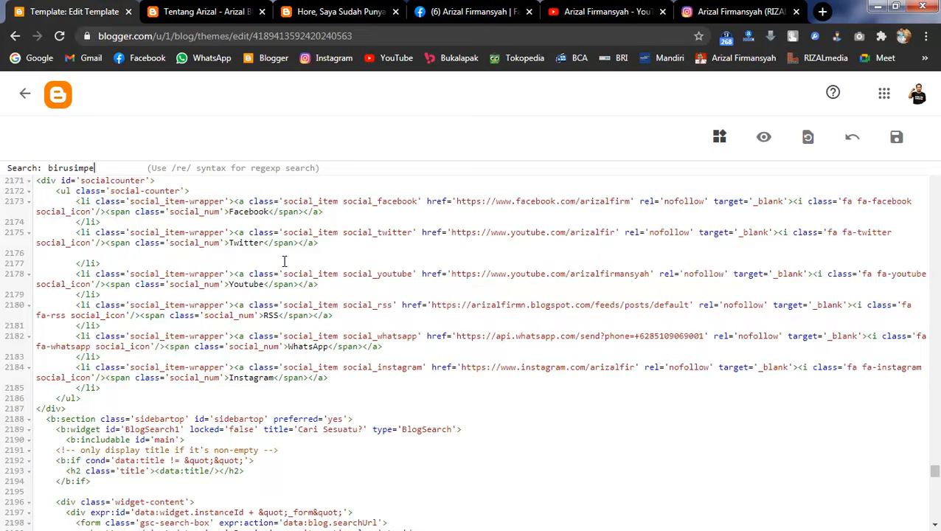
# - Replace birusimpel.blogspot.com with arizalfirmn.blogspot.com on template lines 2315 and 2377
pyautogui.press('Return')
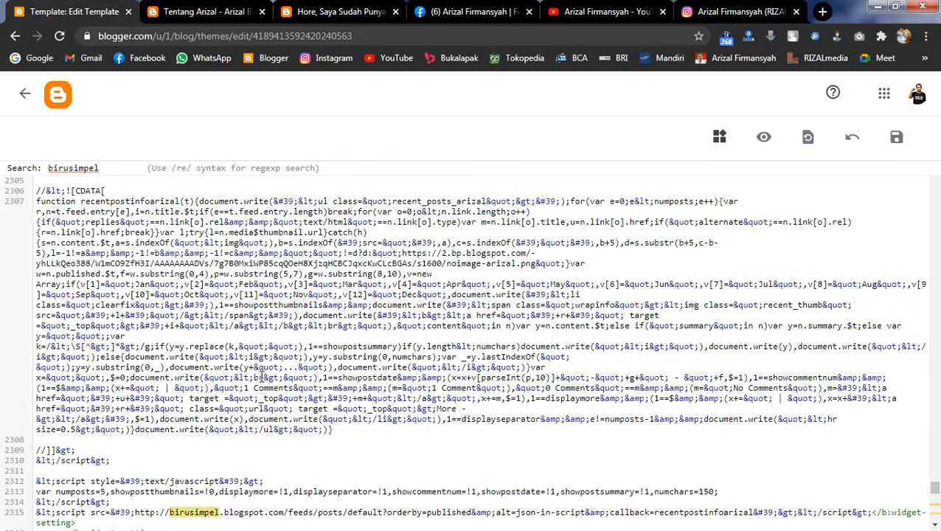
pyautogui.scroll(-2, 259, 377)
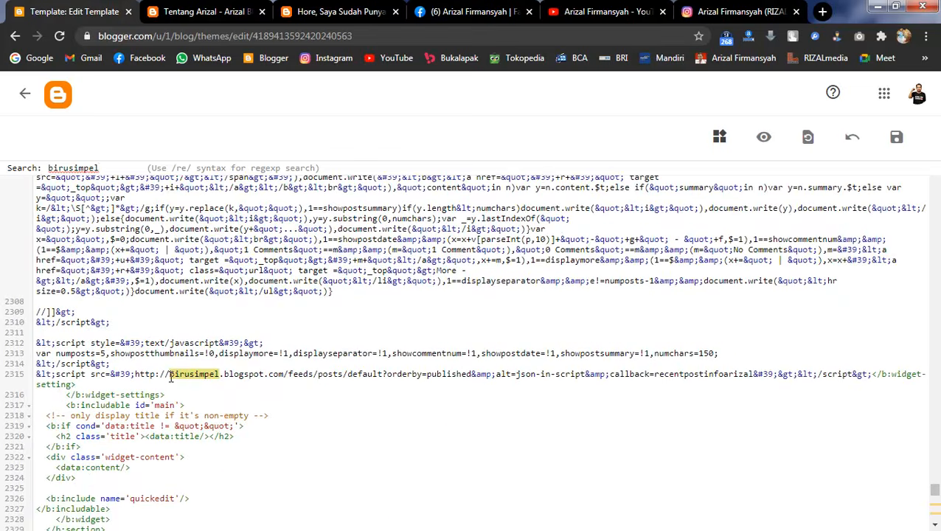
pyautogui.click(199, 375)
pyautogui.doubleClick(283, 374)
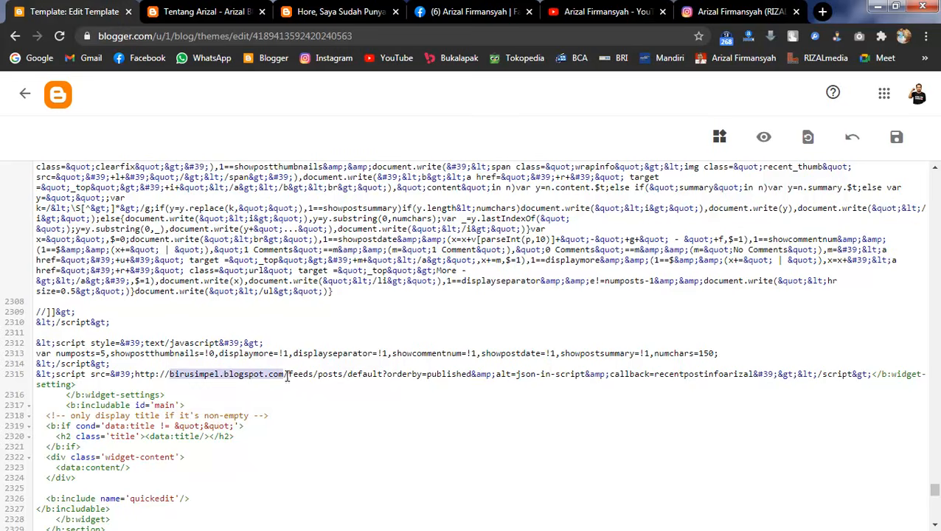
pyautogui.write('arizalfirmn.blogspot.com')
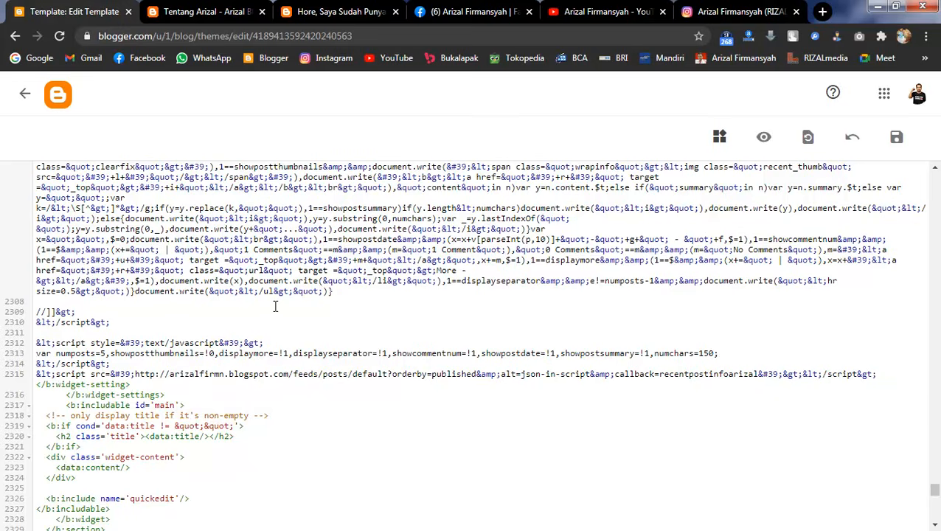
pyautogui.hotkey('ctrl', 'f')
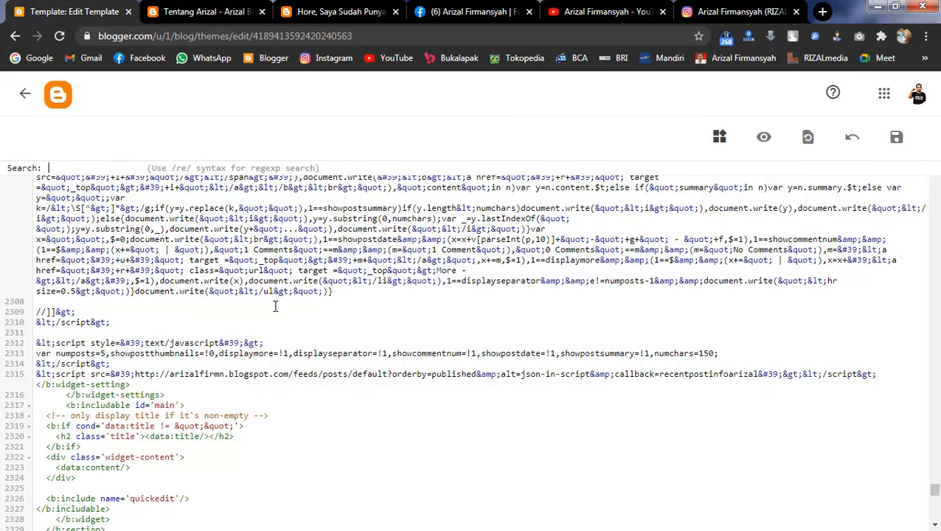
pyautogui.write('birusi')
pyautogui.press('Return')
pyautogui.scroll(-2, 275, 307)
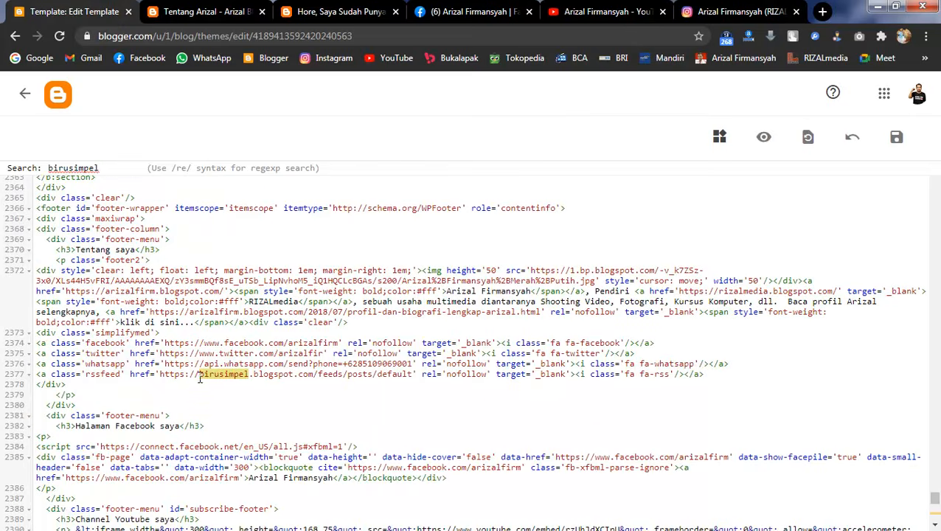
pyautogui.click(200, 375)
pyautogui.moveTo(309, 374); pyautogui.dragTo(316, 376)
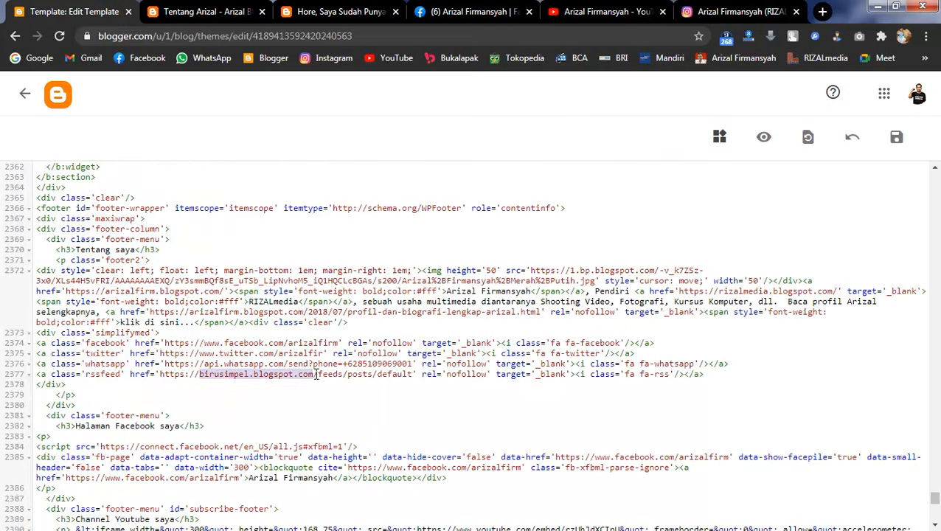
pyautogui.write('arizalfirmn.blogspot.com')
pyautogui.click(258, 248)
# - Confirm no birusimpel references remain, save the template, and view the blog's Tentang Arizal page
pyautogui.hotkey('ctrl', 'f')
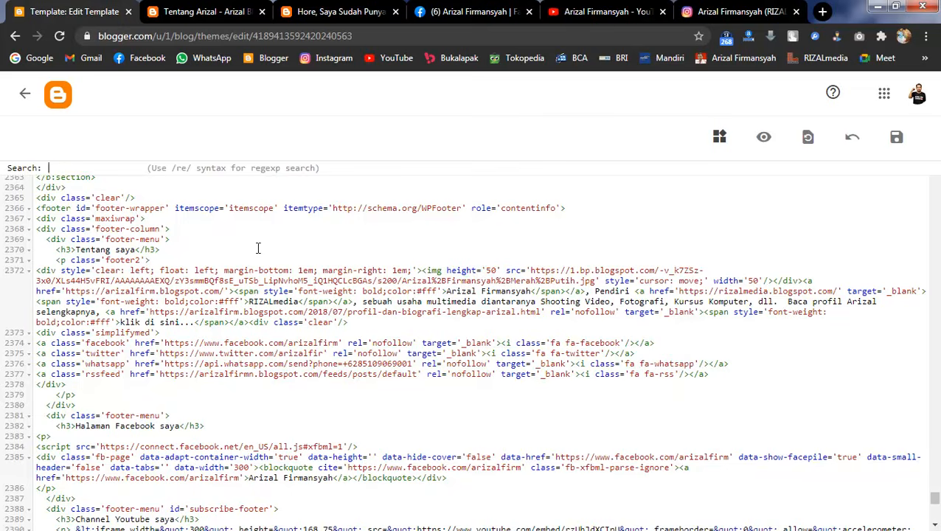
pyautogui.write('birusimpel')
pyautogui.press('Return')
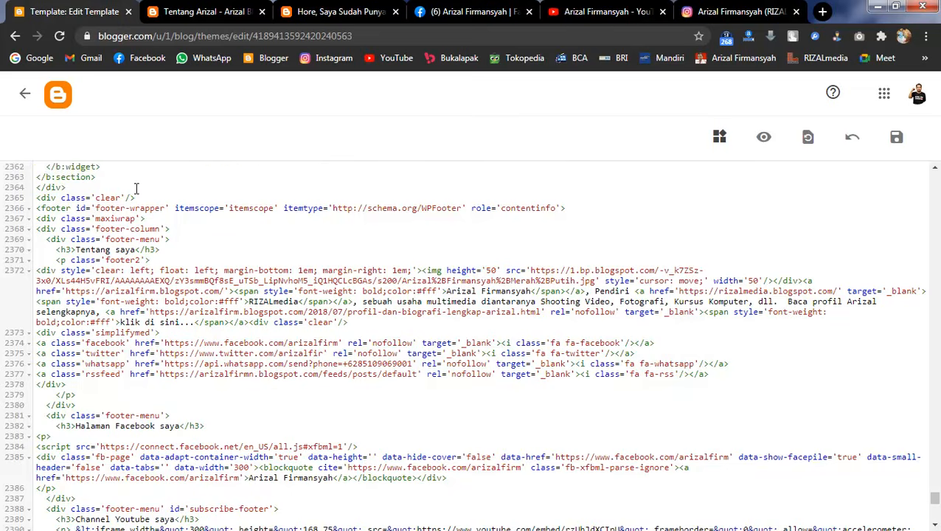
pyautogui.hotkey('ctrl', 'f')
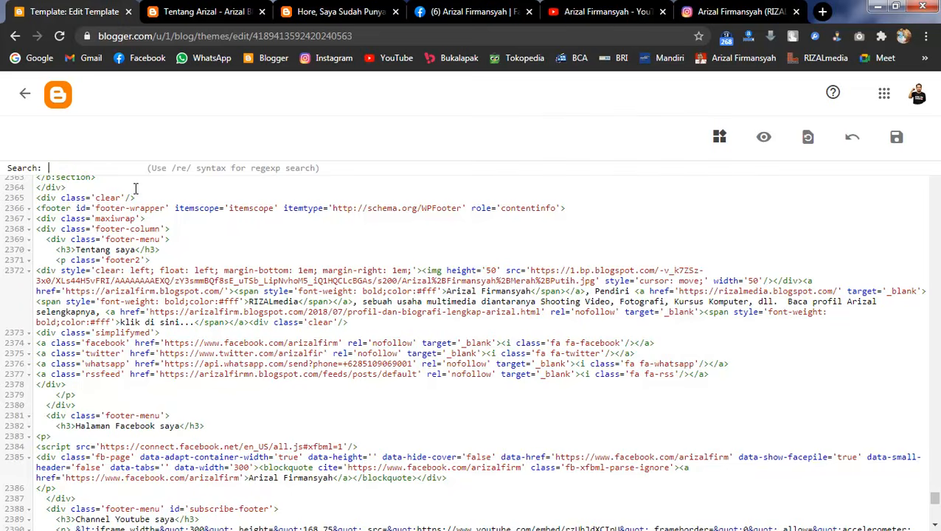
pyautogui.write('birusim')
pyautogui.click(895, 141)
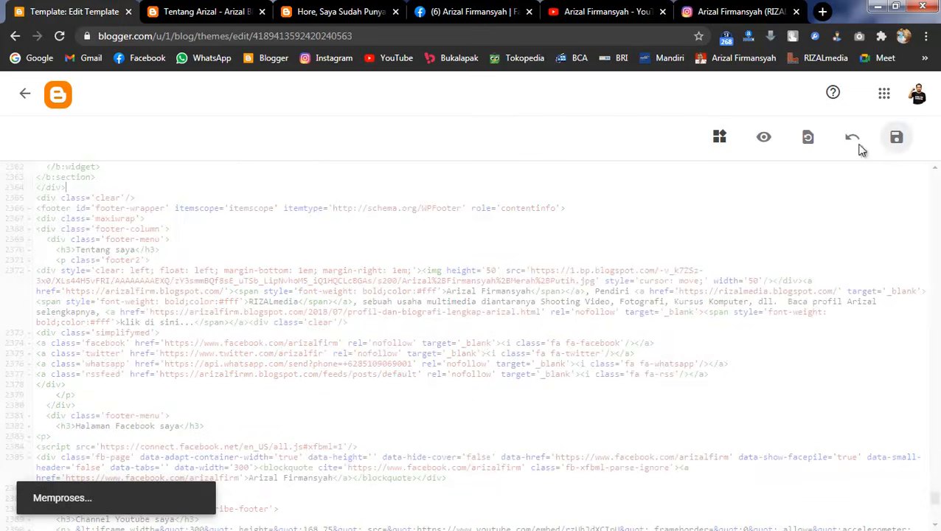
pyautogui.click(171, 10)
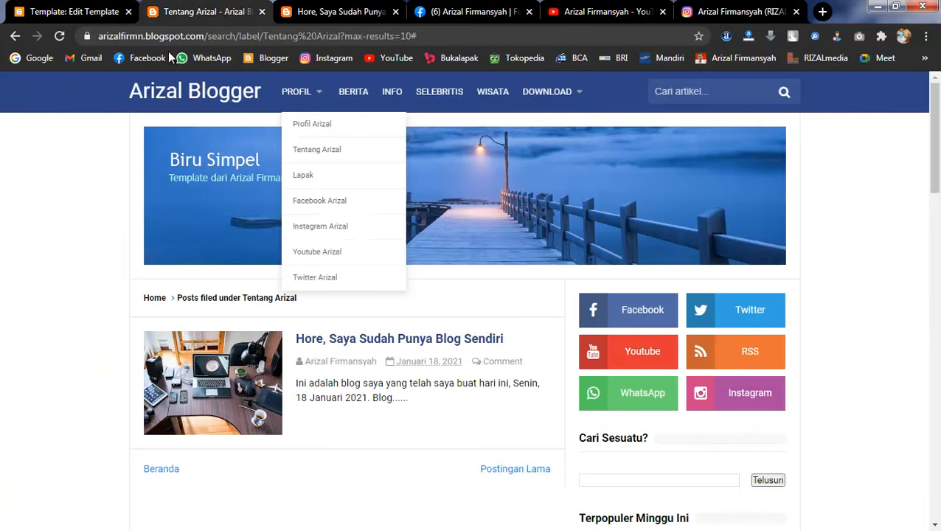
# - Browse the blog's Berita, Info, Wisata and Download menu pages, then go back to the homepage
pyautogui.click(212, 101)
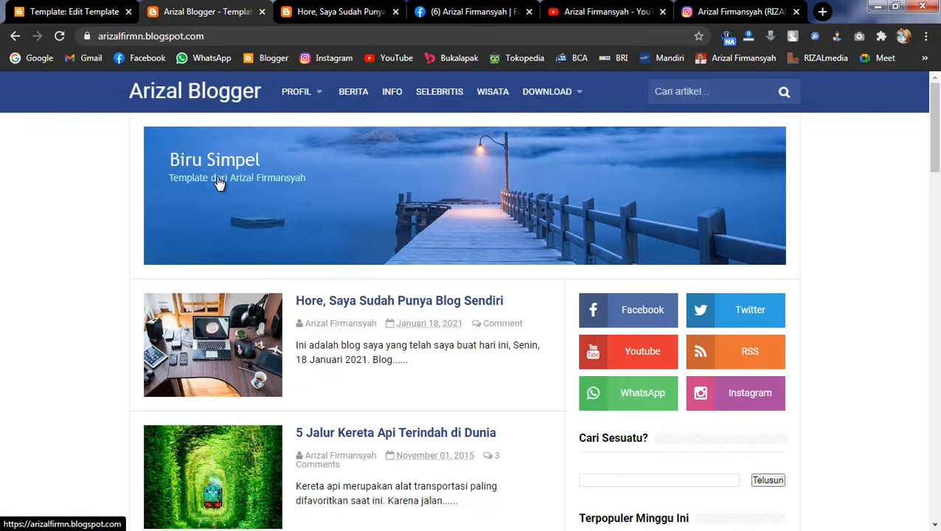
pyautogui.click(413, 208)
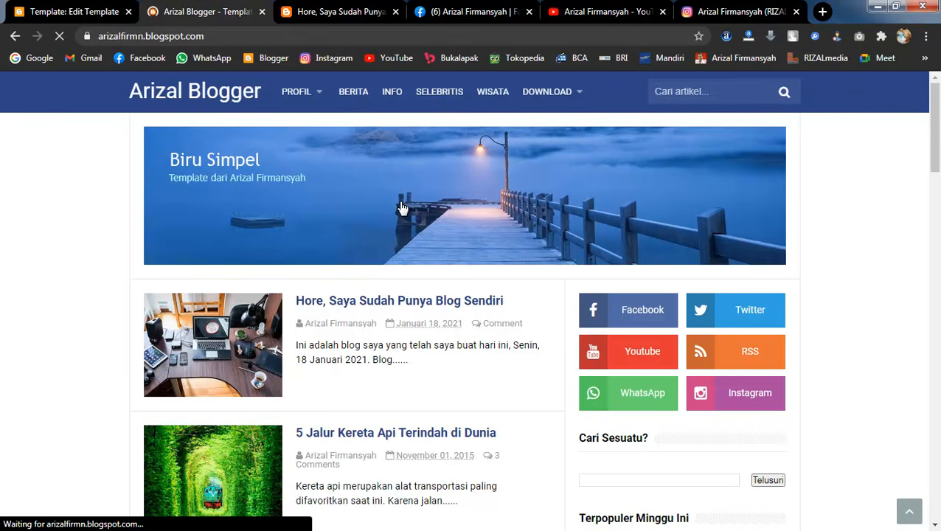
pyautogui.click(354, 96)
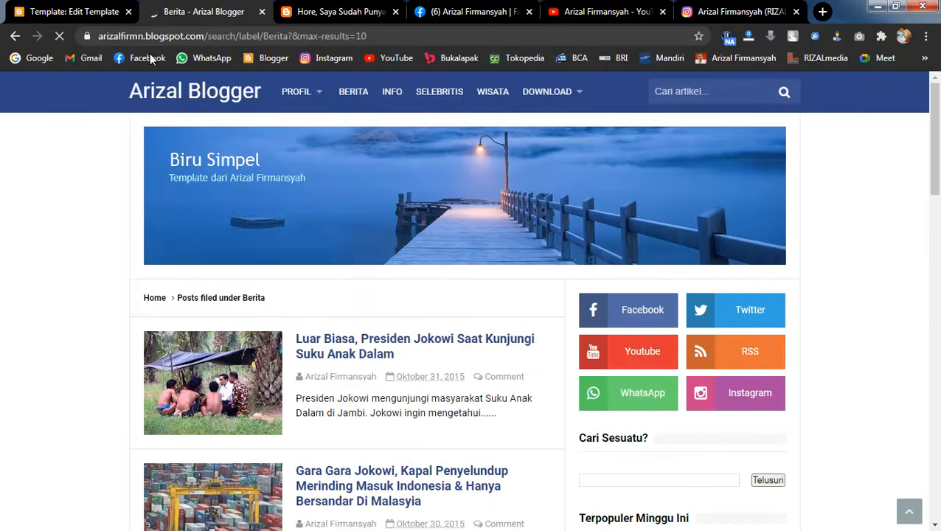
pyautogui.click(391, 95)
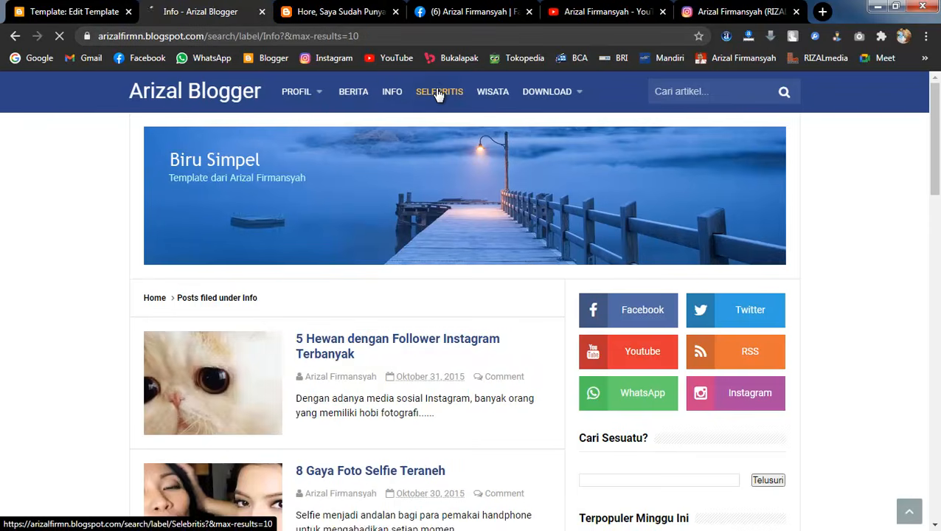
pyautogui.click(492, 95)
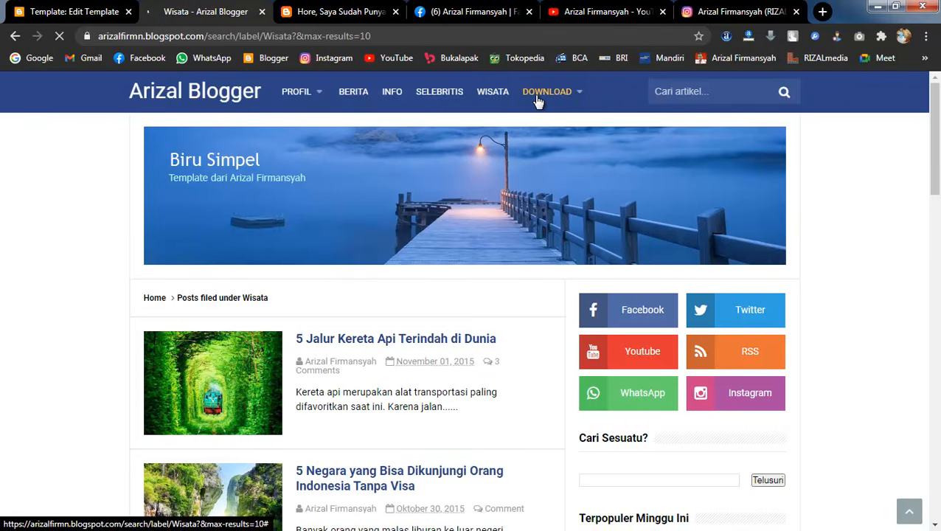
pyautogui.click(538, 101)
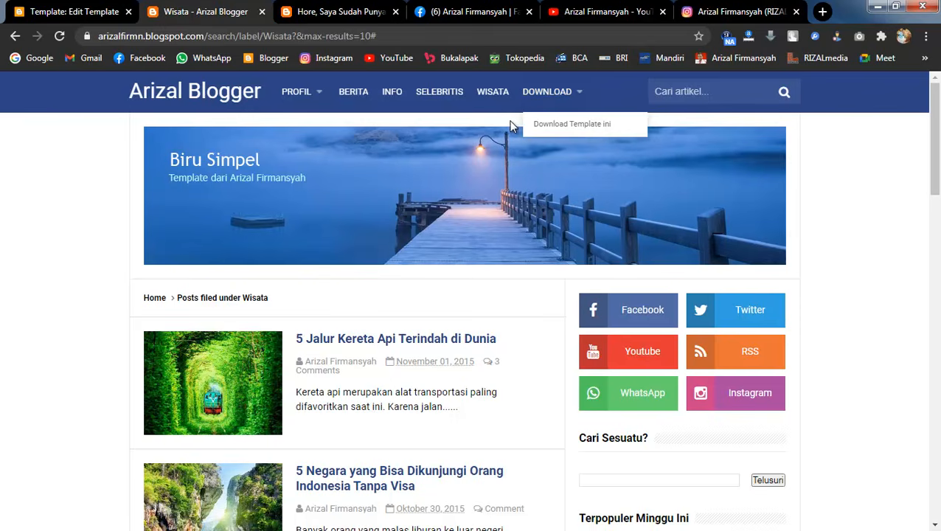
pyautogui.click(225, 97)
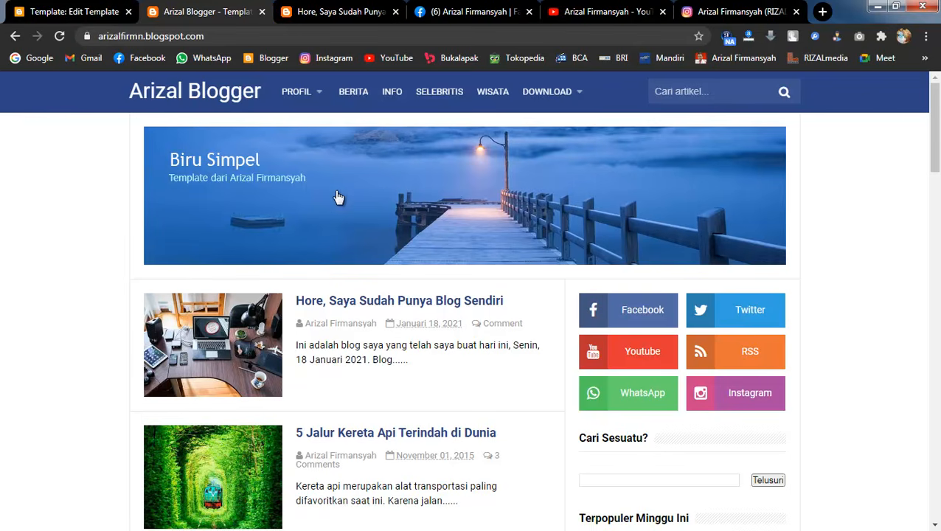
pyautogui.scroll(-1, 409, 273)
pyautogui.scroll(-18, 409, 273)
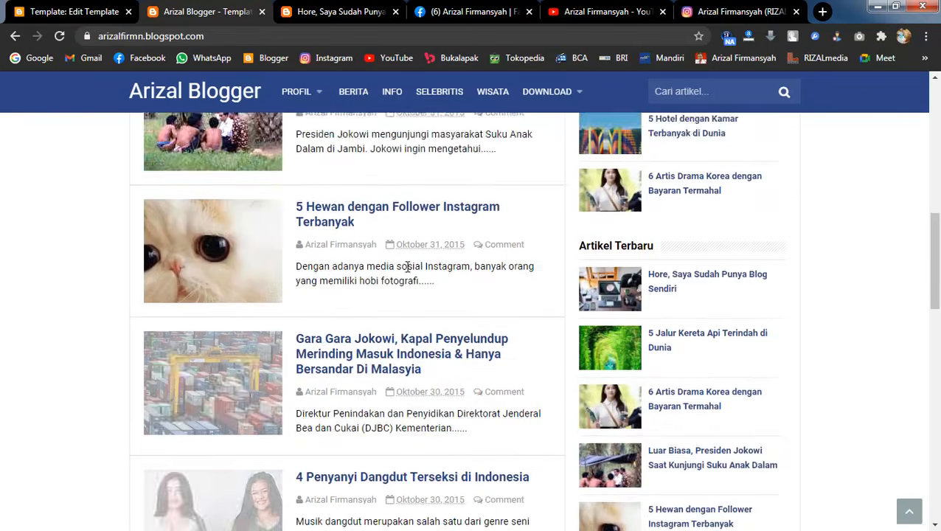
pyautogui.scroll(-1, 404, 263)
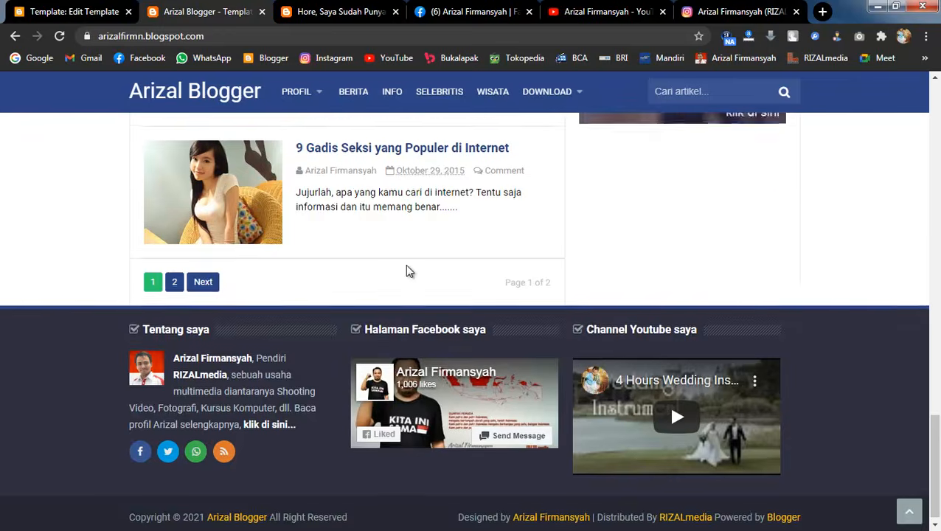
pyautogui.scroll(8, 405, 264)
pyautogui.scroll(12, 409, 269)
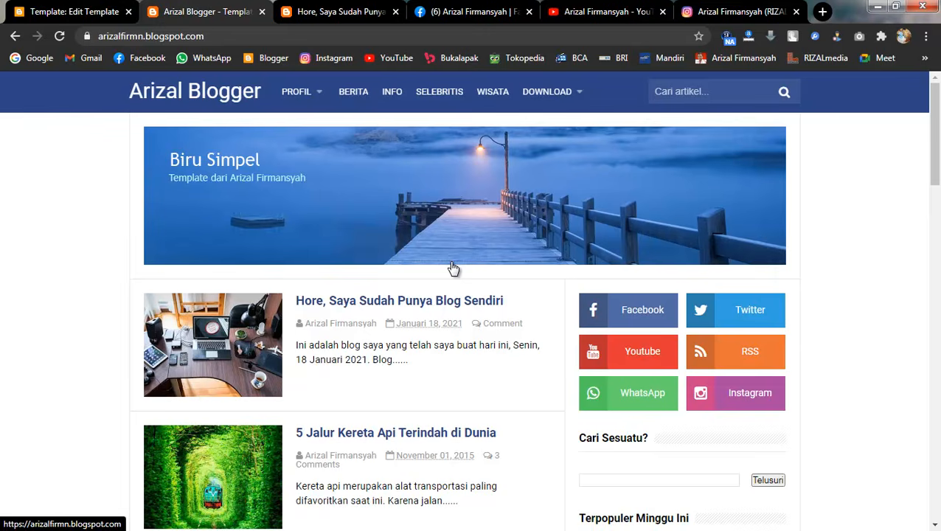
pyautogui.scroll(-10, 454, 267)
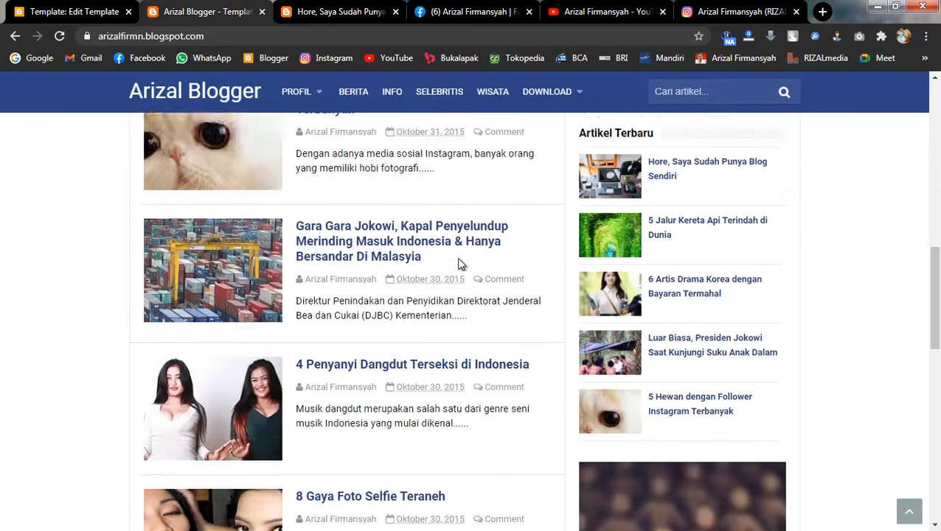
pyautogui.scroll(10, 457, 263)
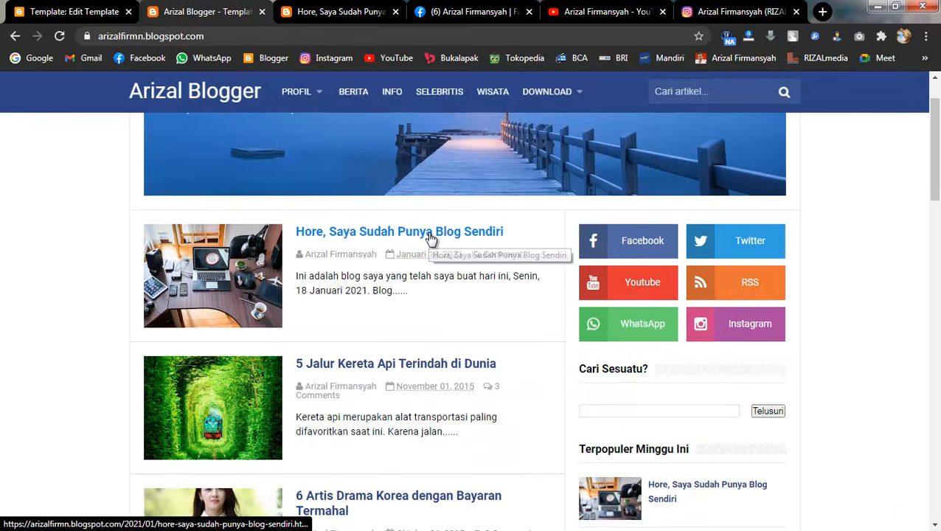
pyautogui.scroll(-3, 651, 378)
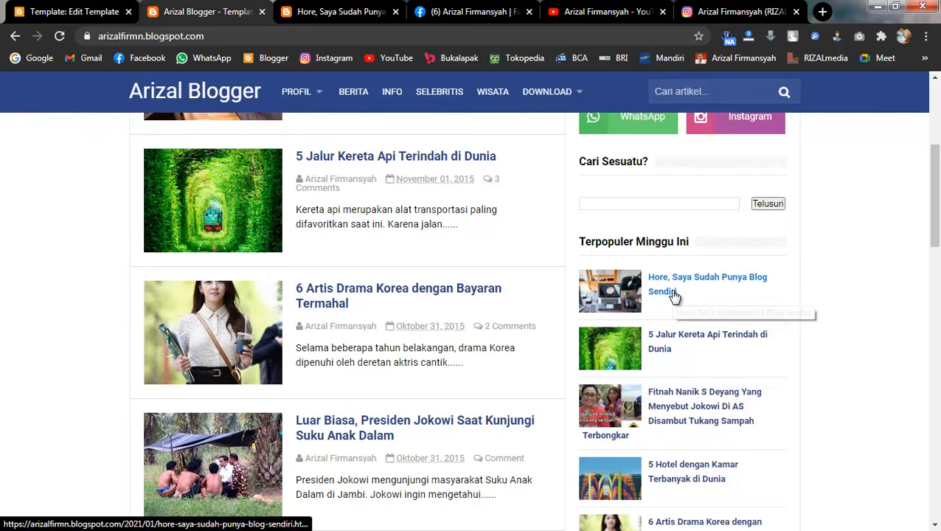
pyautogui.scroll(-3, 672, 296)
pyautogui.scroll(-2, 669, 308)
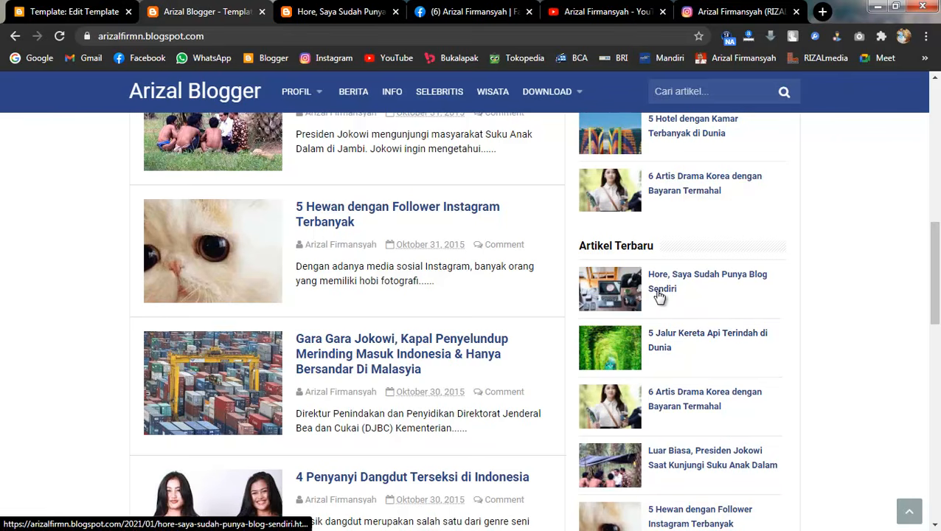
pyautogui.scroll(-10, 658, 413)
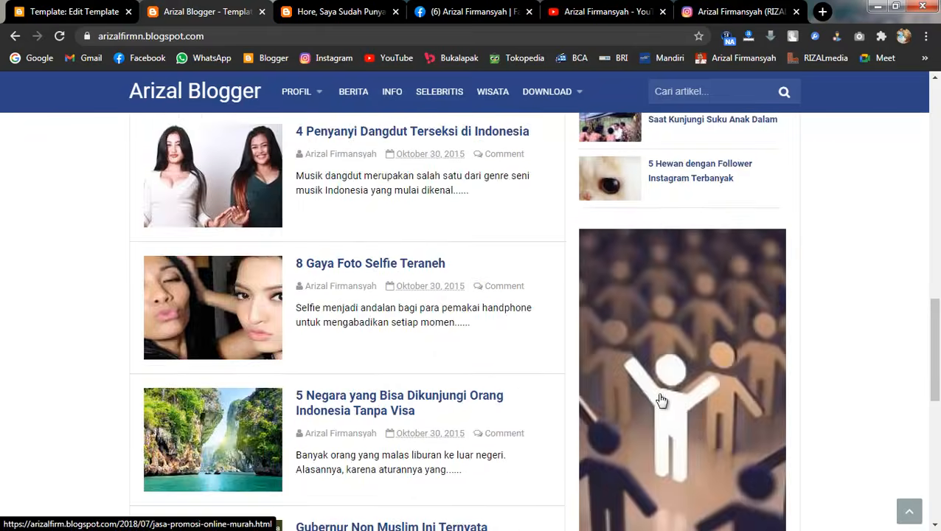
pyautogui.scroll(-1, 661, 387)
pyautogui.scroll(11, 655, 380)
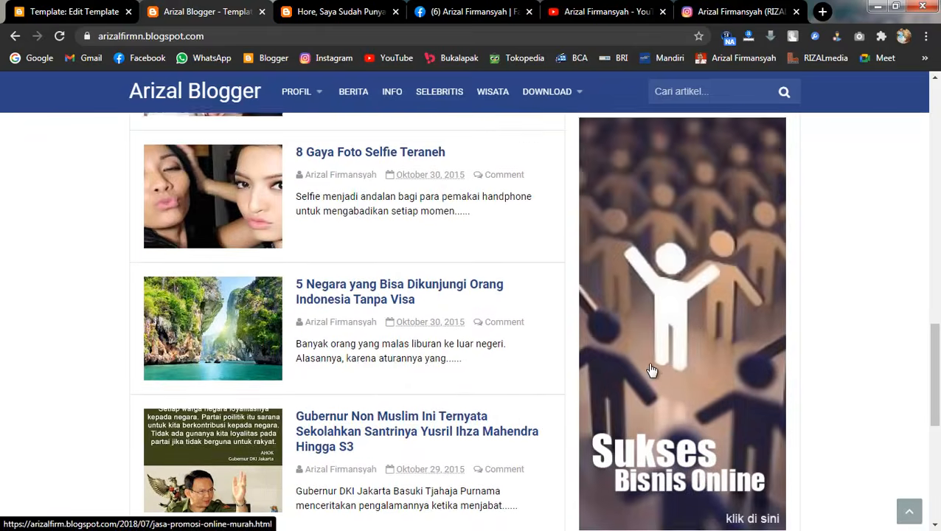
pyautogui.scroll(5, 645, 359)
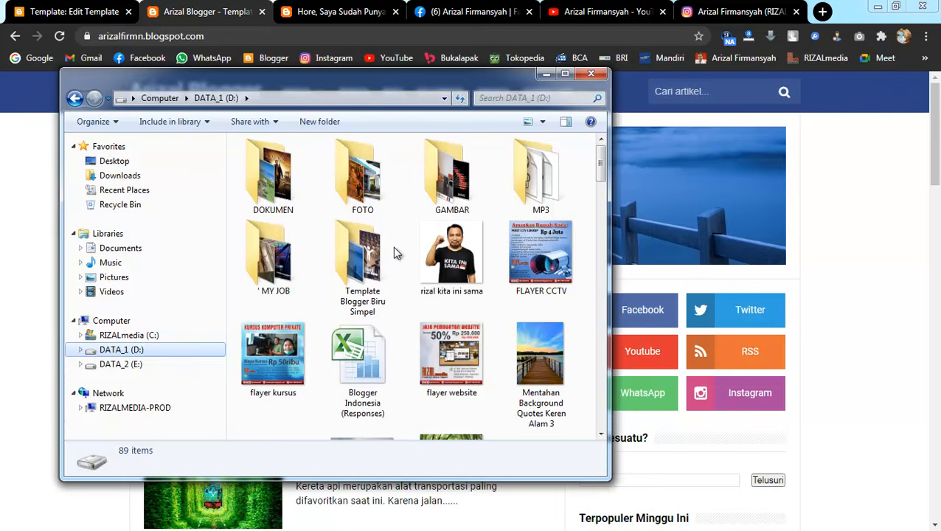
# - Open the Template Blogger Biru Simpel folder and inspect the header, icon and iklan 300x600 images
pyautogui.doubleClick(390, 255)
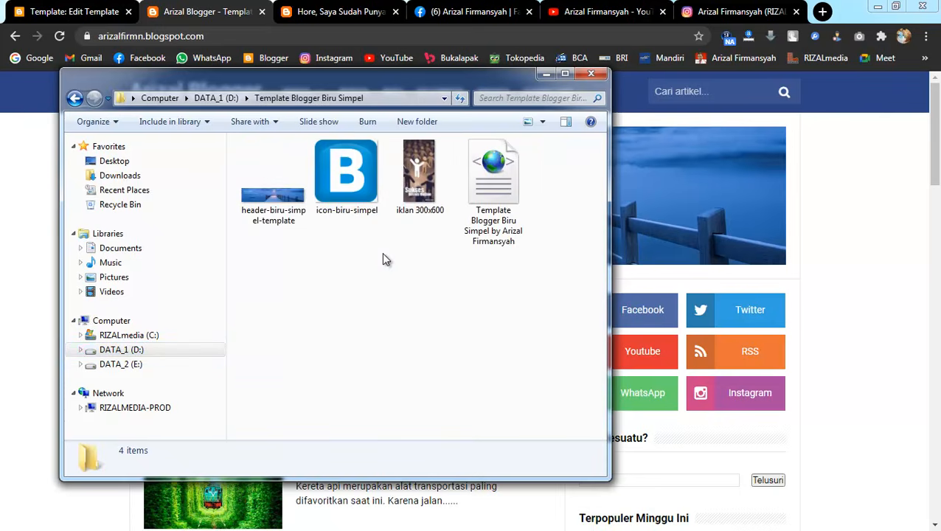
pyautogui.click(286, 206)
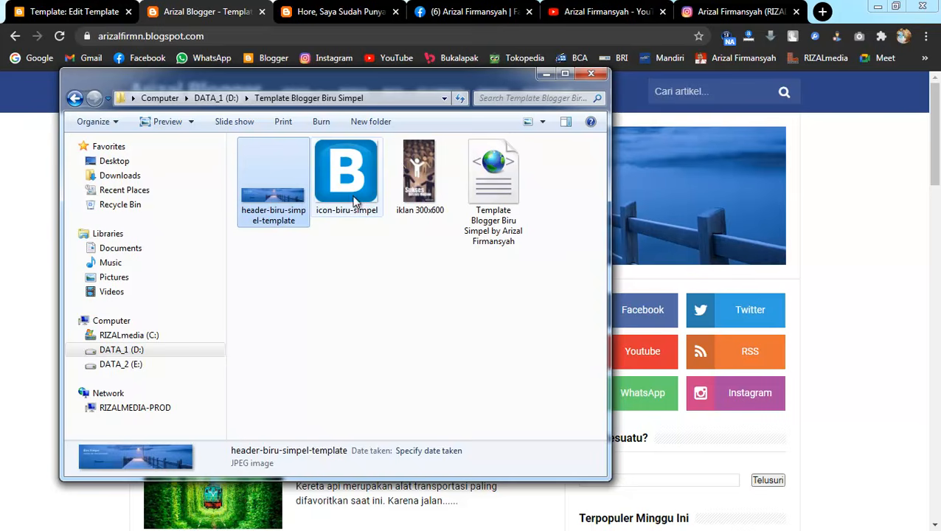
pyautogui.click(356, 201)
pyautogui.click(414, 194)
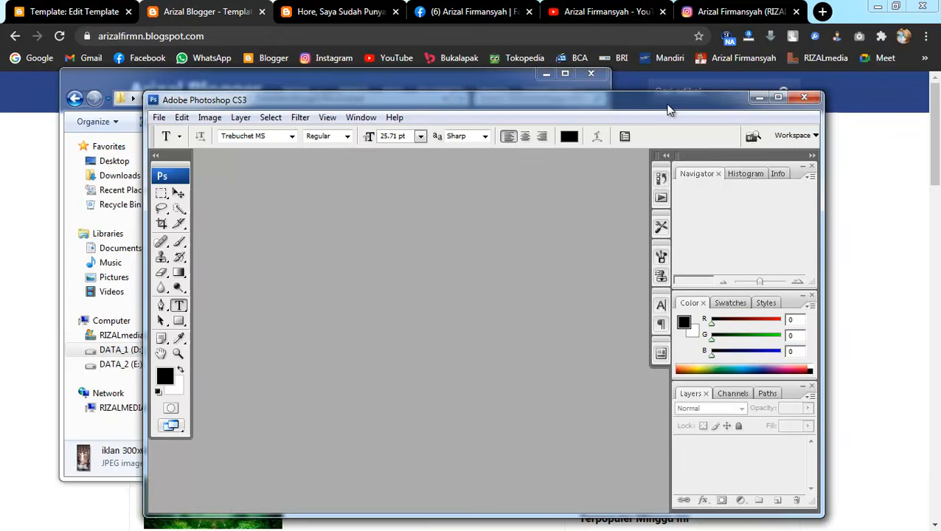
# - Select the header, icon and iklan 300x600 images and drag them into Photoshop CS3
pyautogui.moveTo(668, 104); pyautogui.dragTo(750, 110)
pyautogui.click(381, 93)
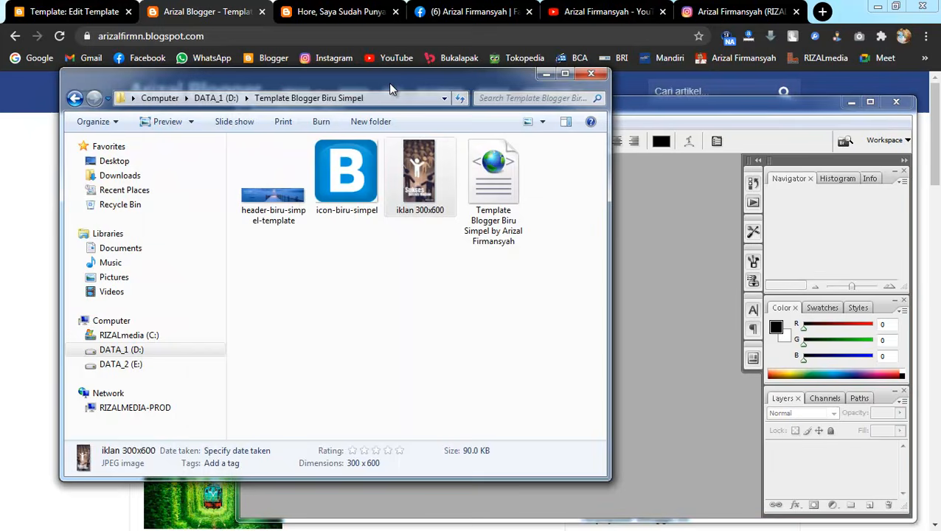
pyautogui.moveTo(428, 273); pyautogui.dragTo(237, 136)
pyautogui.moveTo(420, 177); pyautogui.dragTo(655, 295)
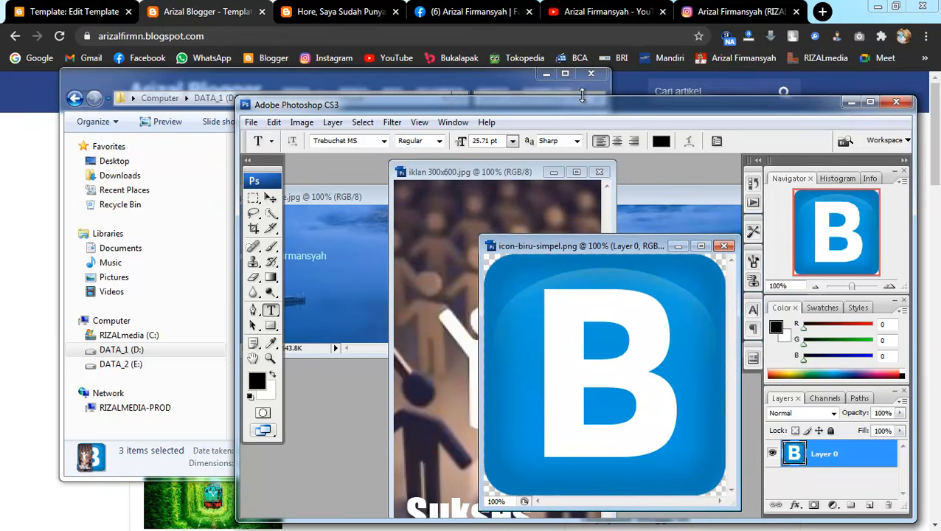
# - Maximize Photoshop and spread the three document windows apart so each image is visible
pyautogui.doubleClick(582, 100)
pyautogui.doubleClick(625, 20)
pyautogui.click(868, 102)
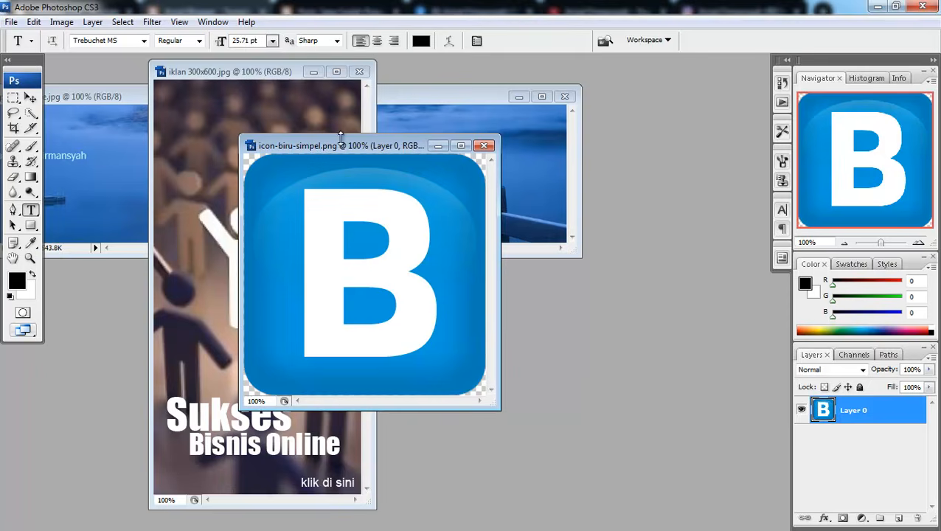
pyautogui.moveTo(336, 143); pyautogui.dragTo(636, 196)
pyautogui.moveTo(254, 71); pyautogui.dragTo(434, 157)
pyautogui.moveTo(370, 103); pyautogui.dragTo(518, 128)
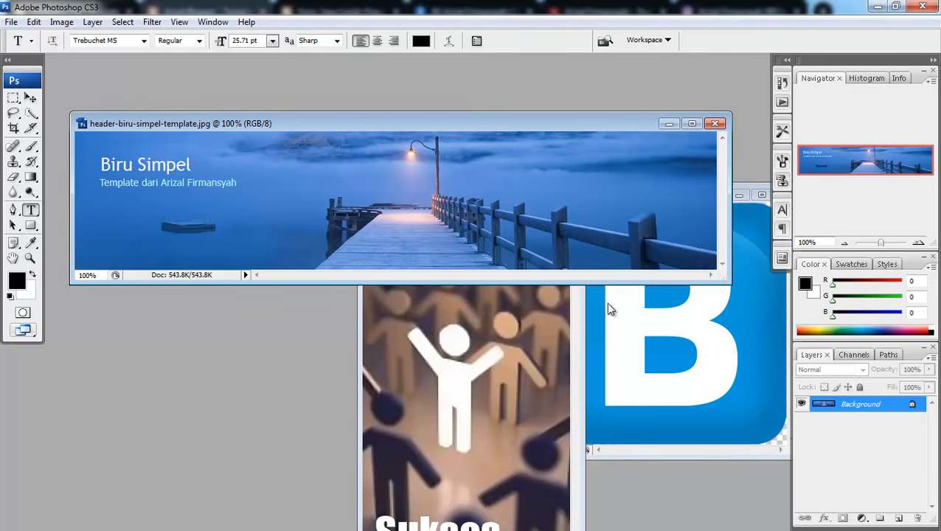
pyautogui.click(505, 346)
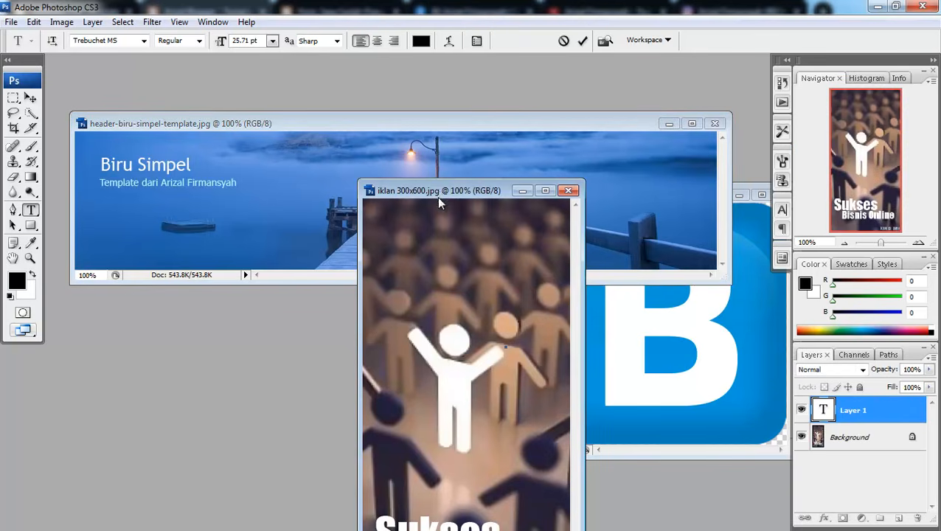
pyautogui.moveTo(437, 189); pyautogui.dragTo(444, 76)
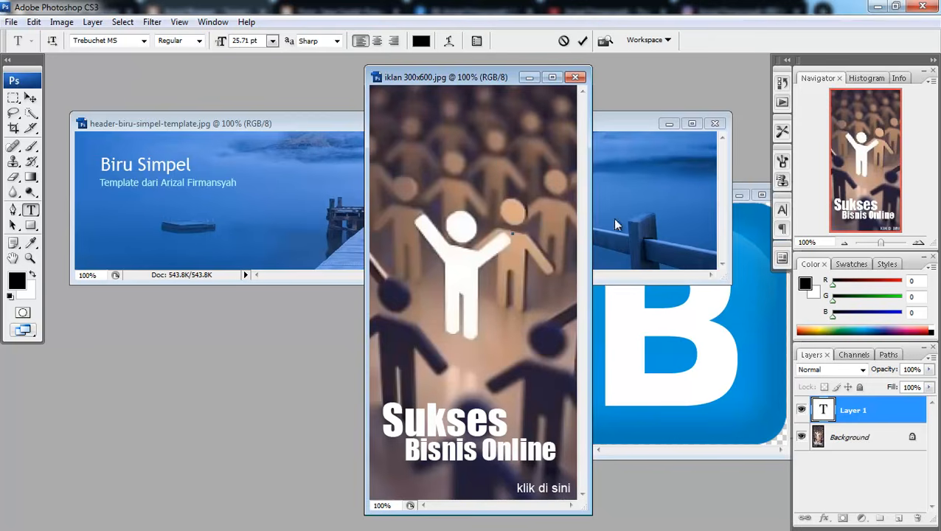
pyautogui.click(668, 328)
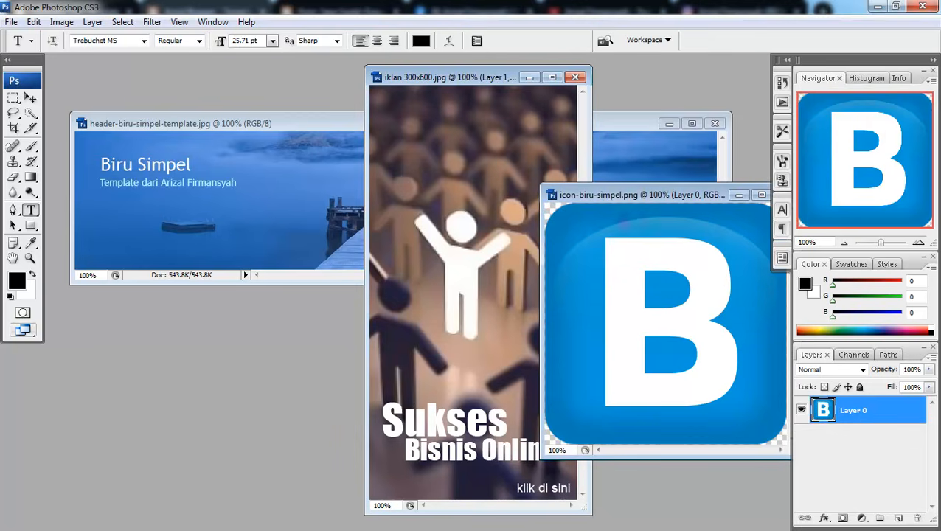
pyautogui.moveTo(617, 194); pyautogui.dragTo(546, 192)
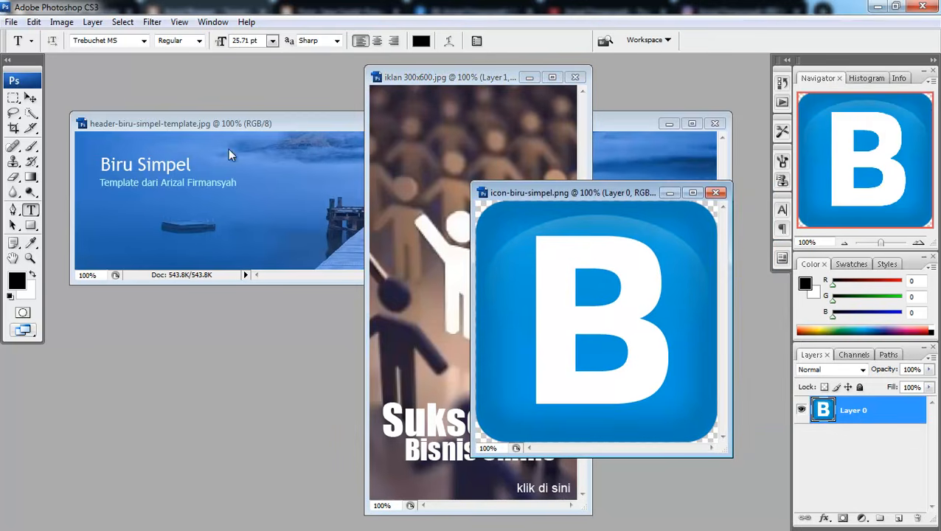
pyautogui.click(30, 99)
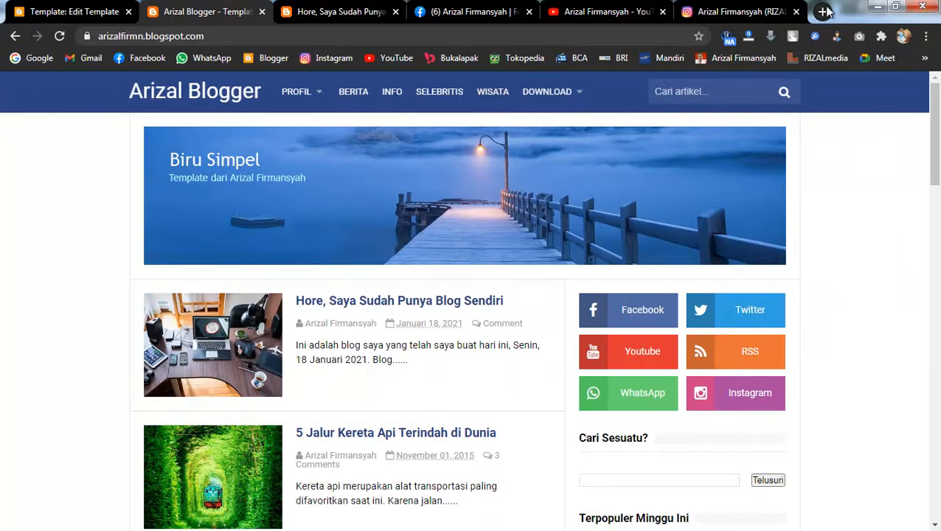
# - Search Google Images for 'foto bernuansa biru' in a new tab
pyautogui.click(822, 11)
pyautogui.click(40, 59)
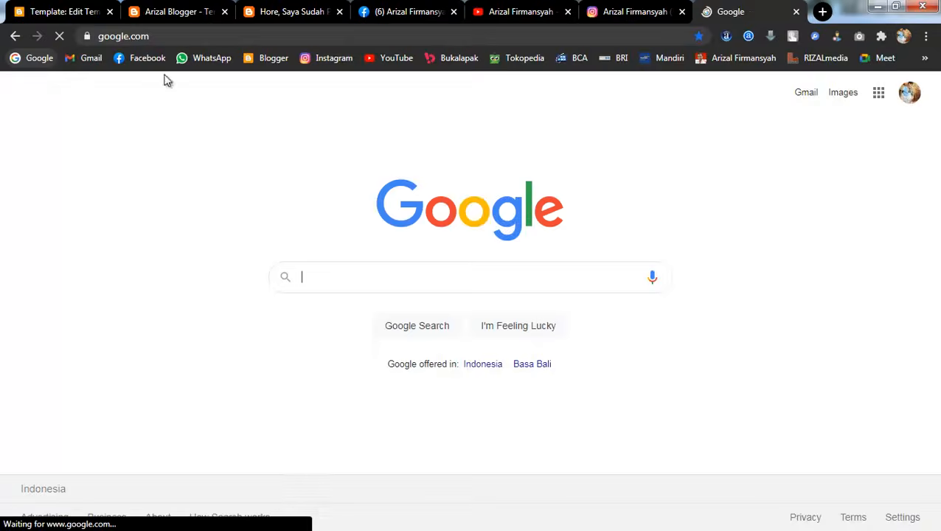
pyautogui.click(842, 93)
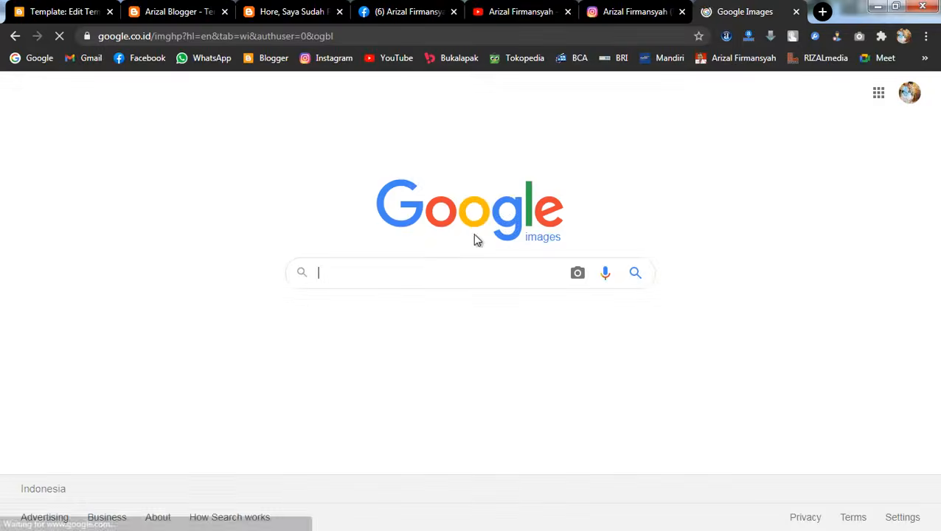
pyautogui.write('fo')
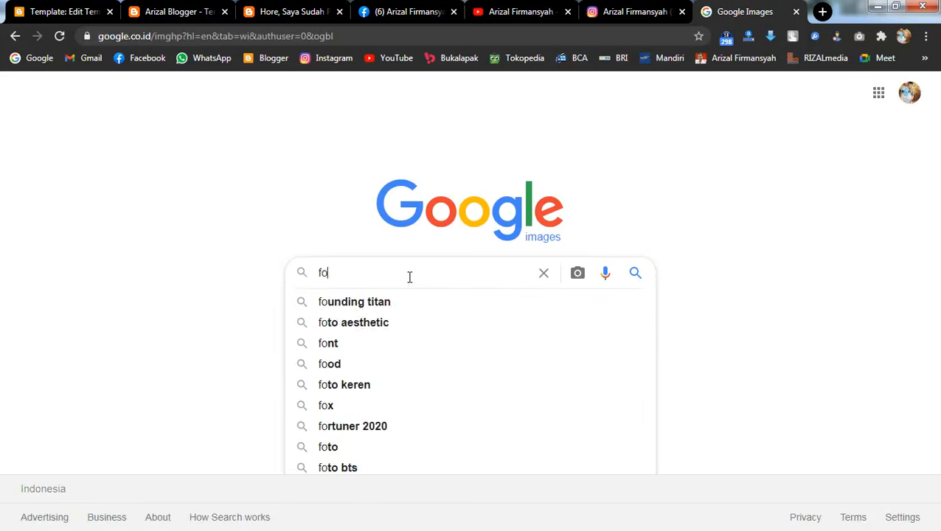
pyautogui.write('to bernuan')
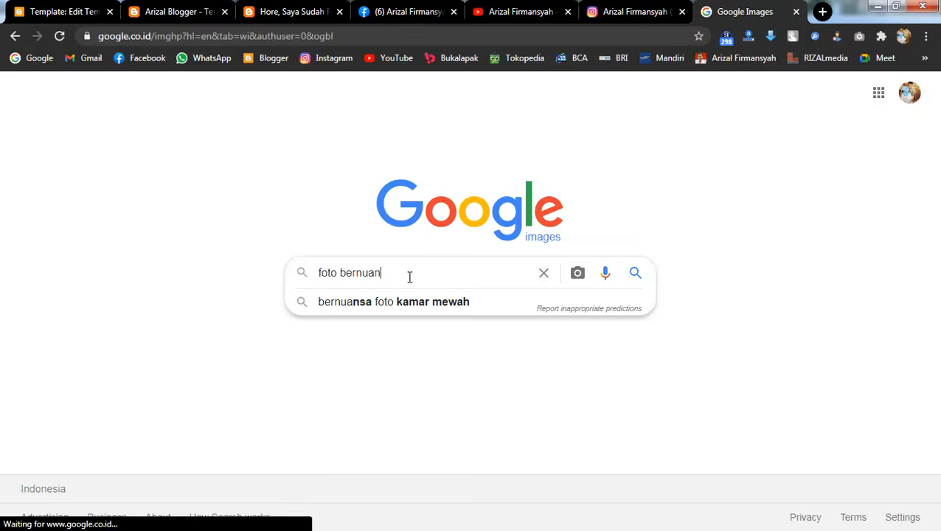
pyautogui.write('sa biru')
pyautogui.press('Return')
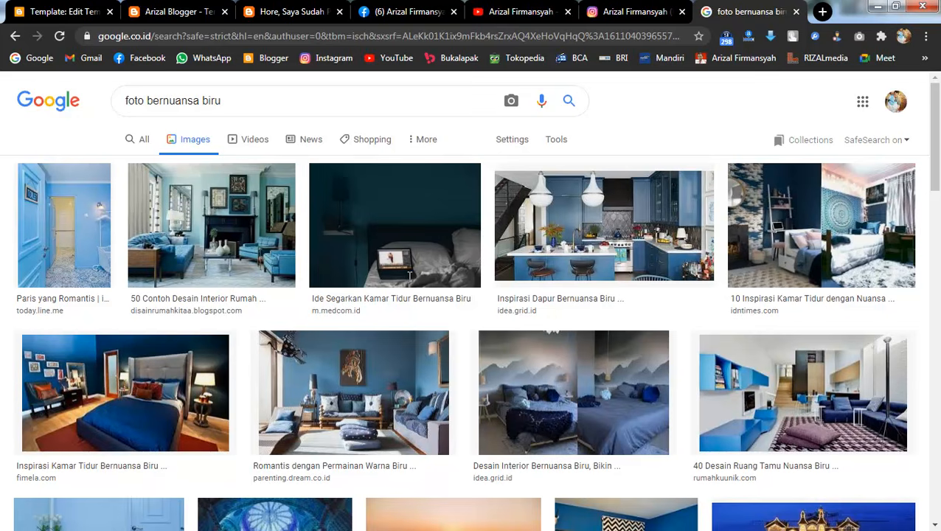
# - Save the blue city-skyline photo as 3333333.jpg and show it in its folder
pyautogui.scroll(-2, 409, 274)
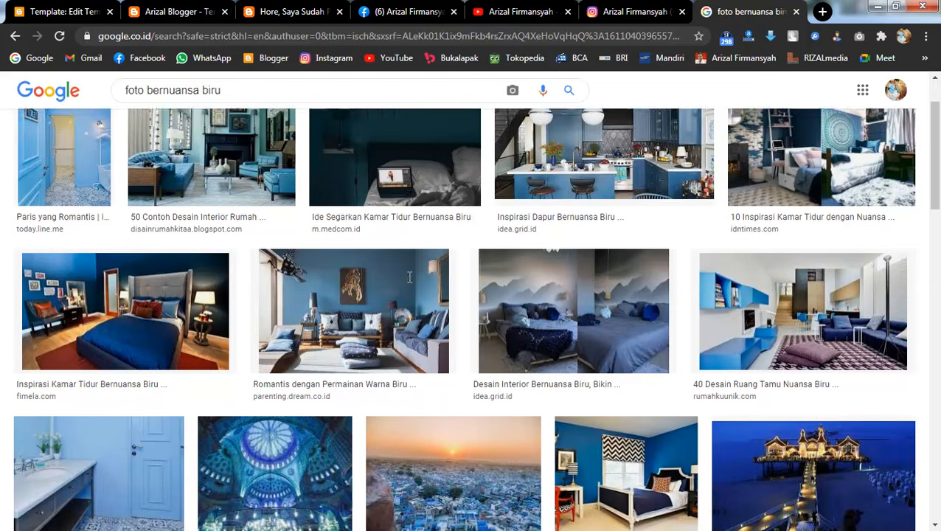
pyautogui.scroll(-2, 475, 318)
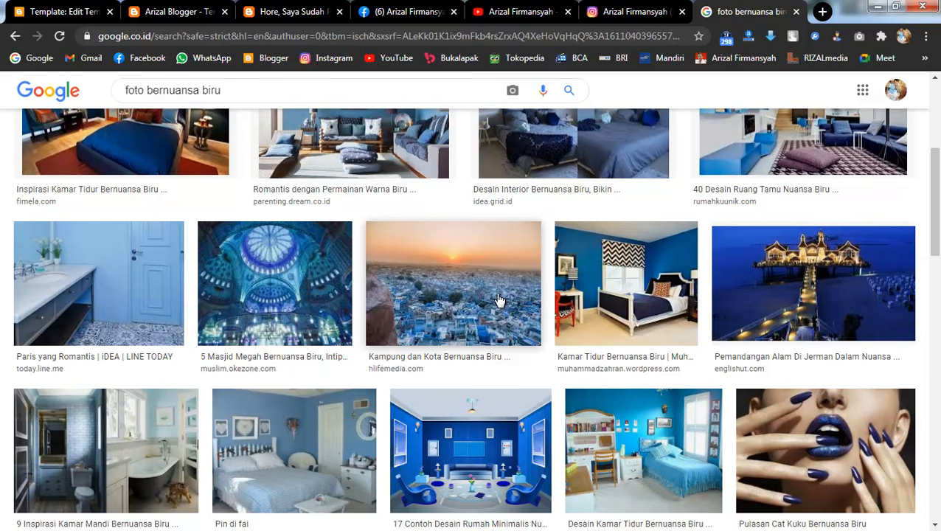
pyautogui.scroll(-6, 499, 300)
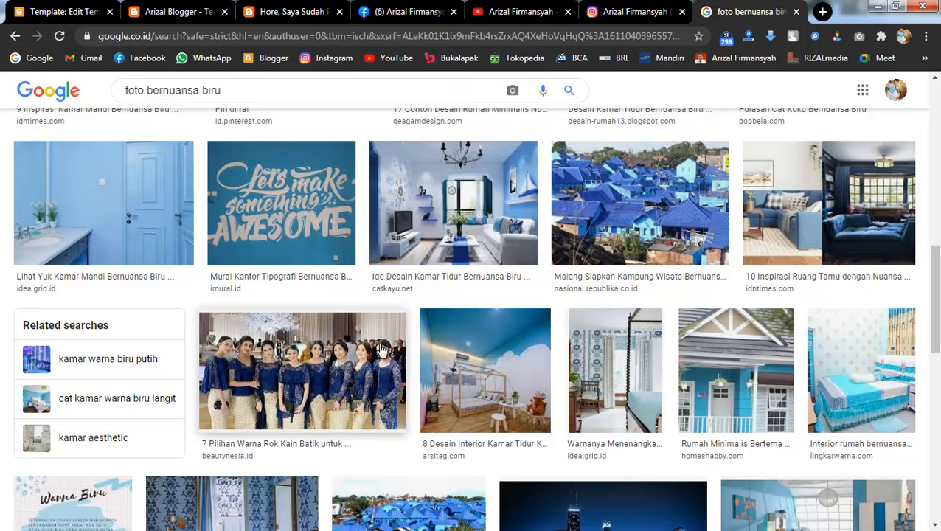
pyautogui.scroll(-3, 381, 351)
pyautogui.scroll(-4, 381, 384)
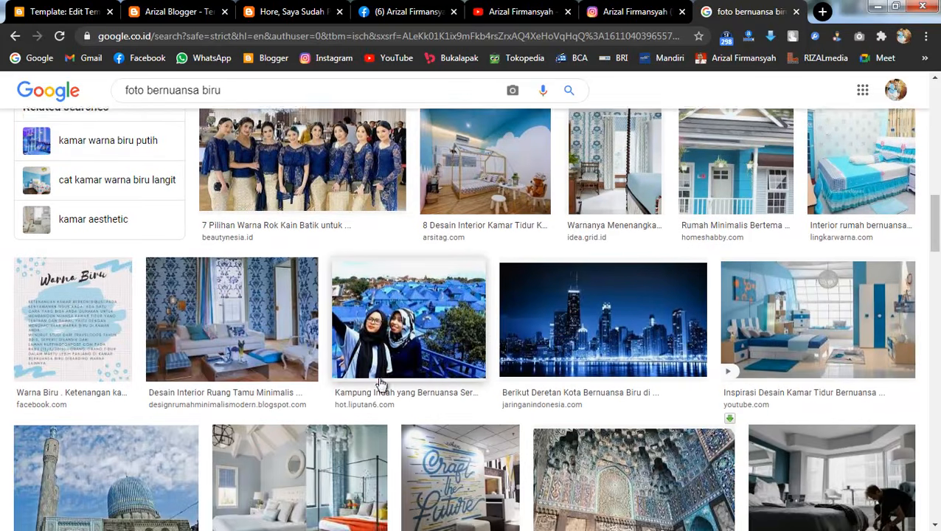
pyautogui.scroll(3, 458, 345)
pyautogui.click(578, 286)
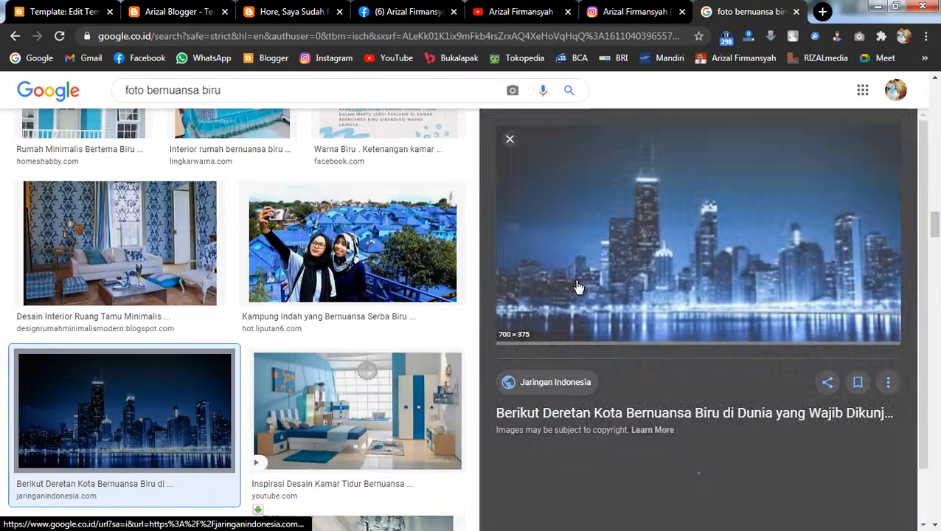
pyautogui.rightClick(602, 247)
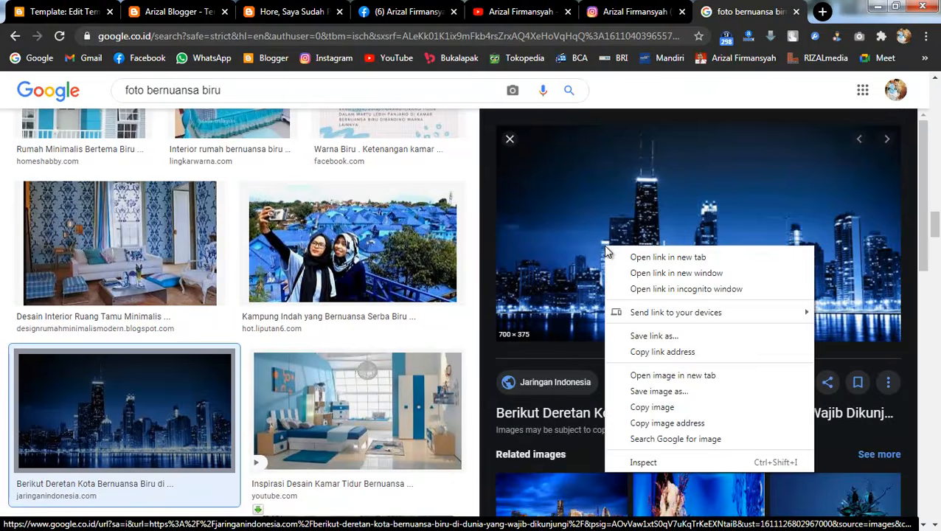
pyautogui.click(625, 393)
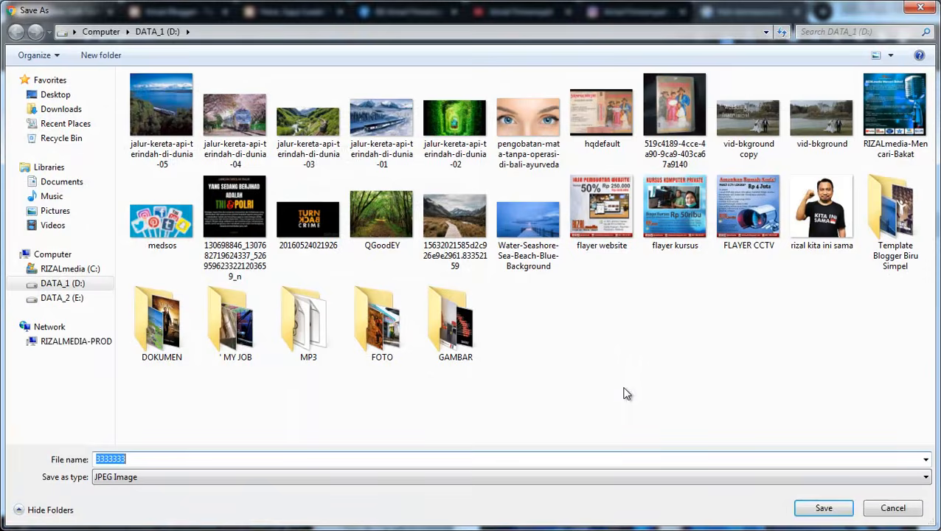
pyautogui.click(802, 505)
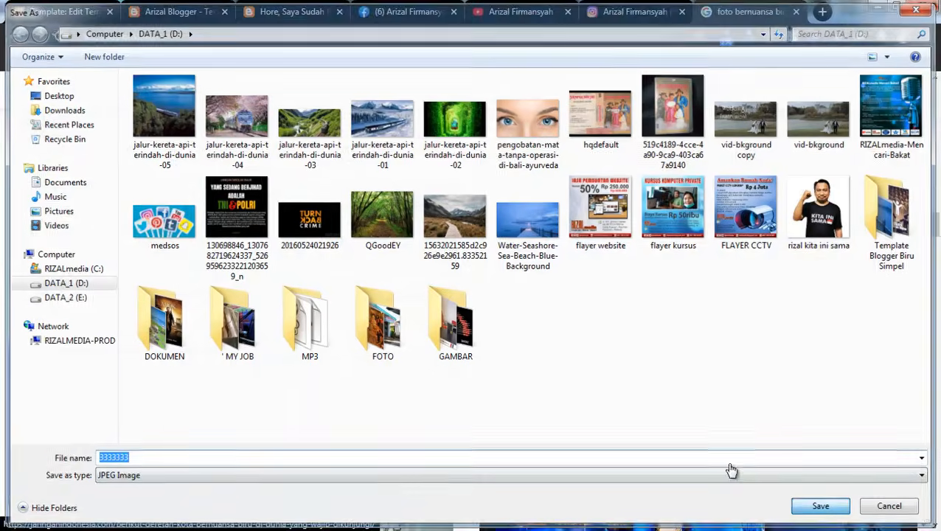
pyautogui.click(147, 511)
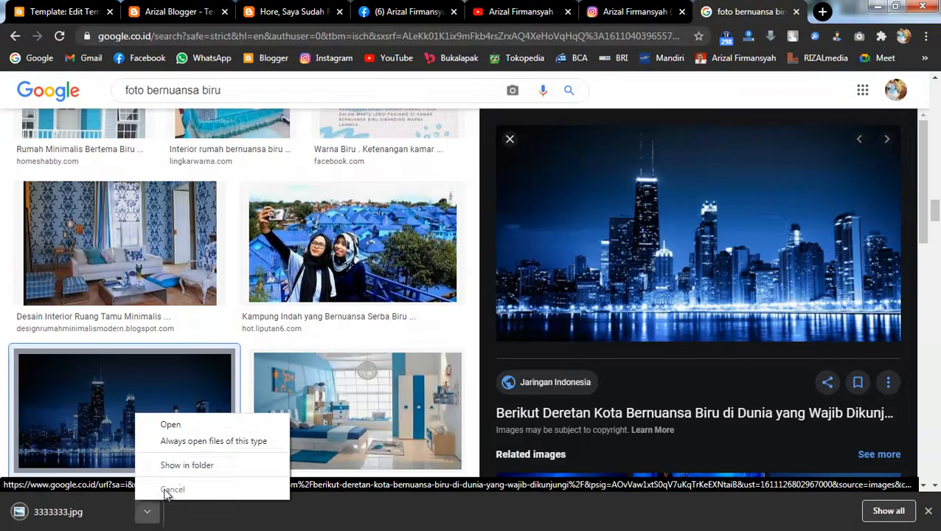
pyautogui.click(172, 469)
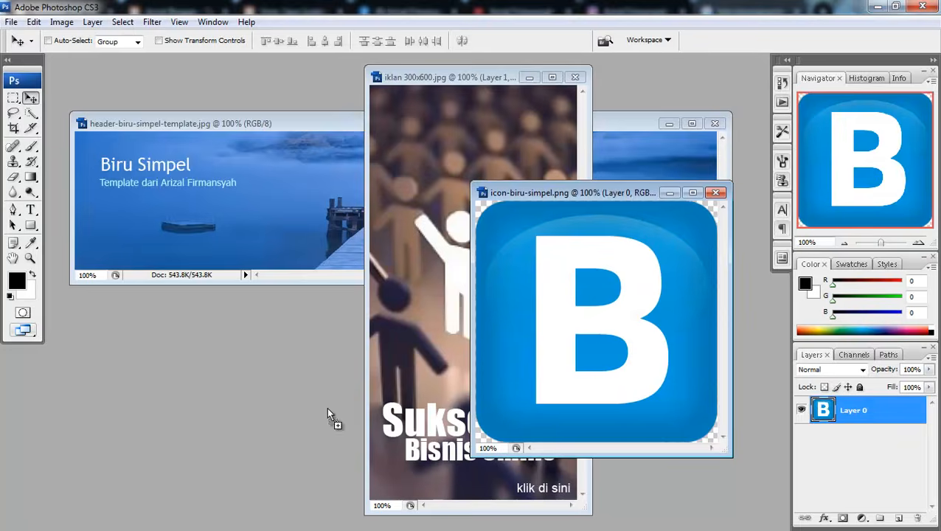
# - Open 3333333.jpg in Photoshop and drag the skyline into the header document as a new layer
pyautogui.moveTo(328, 415); pyautogui.dragTo(384, 388)
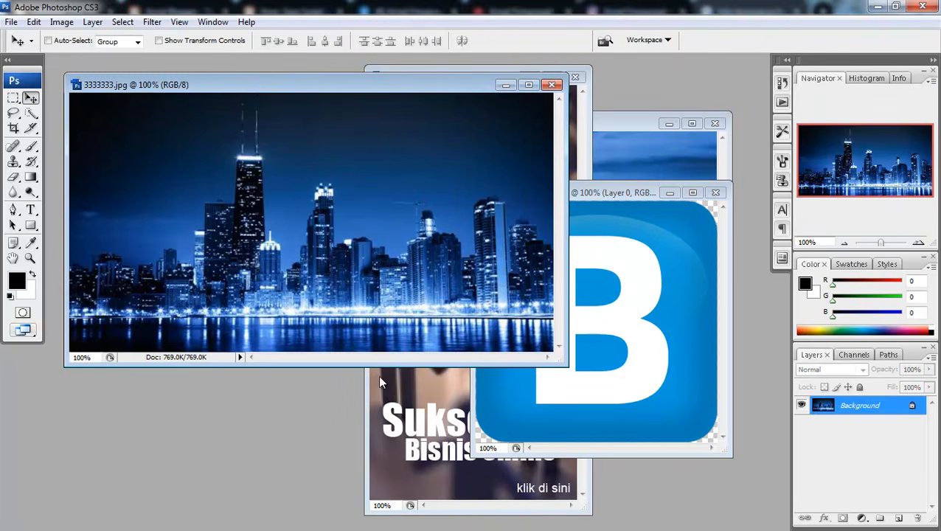
pyautogui.moveTo(252, 84); pyautogui.dragTo(215, 368)
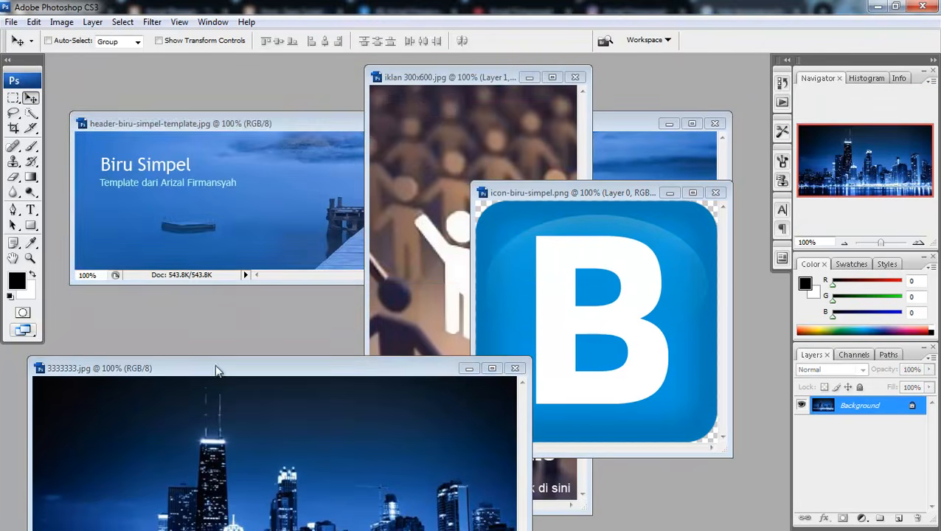
pyautogui.moveTo(250, 221); pyautogui.dragTo(256, 144)
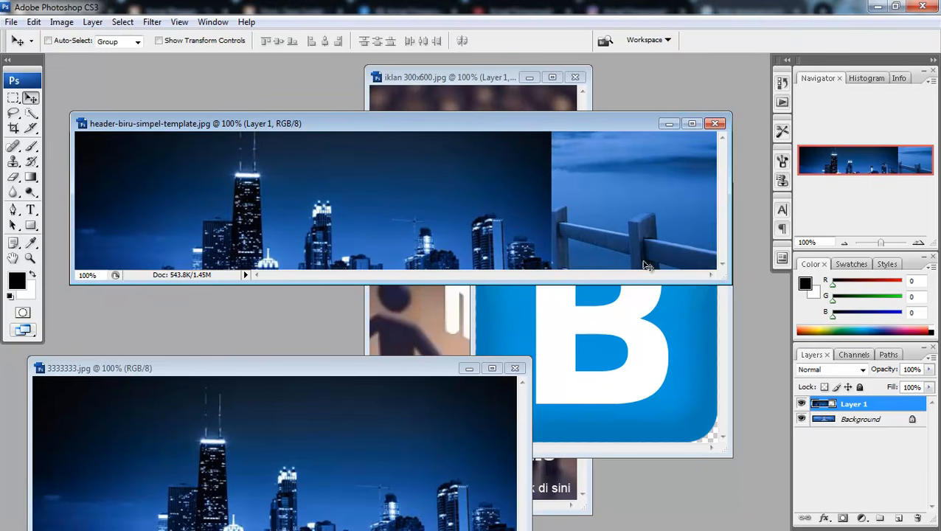
pyautogui.moveTo(729, 281); pyautogui.dragTo(787, 417)
pyautogui.moveTo(446, 283); pyautogui.dragTo(427, 246)
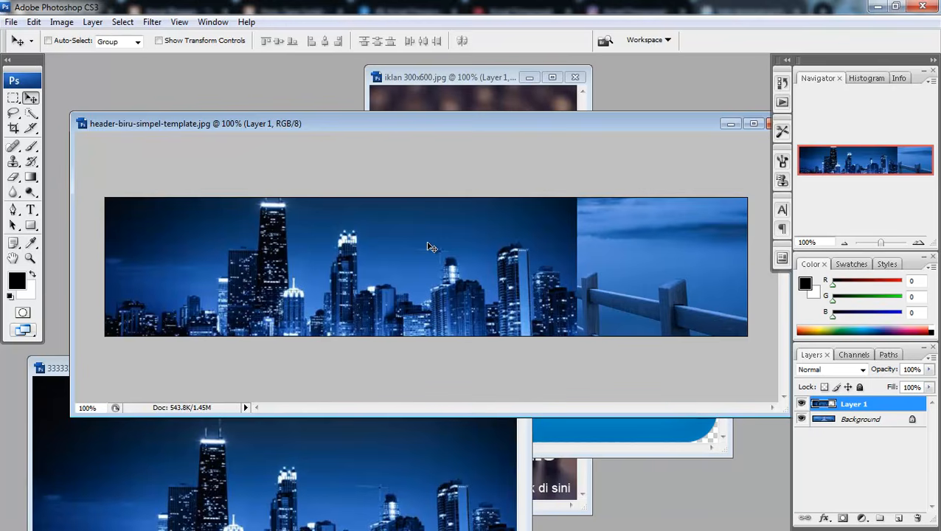
# - Enlarge the skyline layer to about 133.4% to fill the banner width and move it up
pyautogui.hotkey('ctrl', 't')
pyautogui.moveTo(464, 315); pyautogui.dragTo(463, 281)
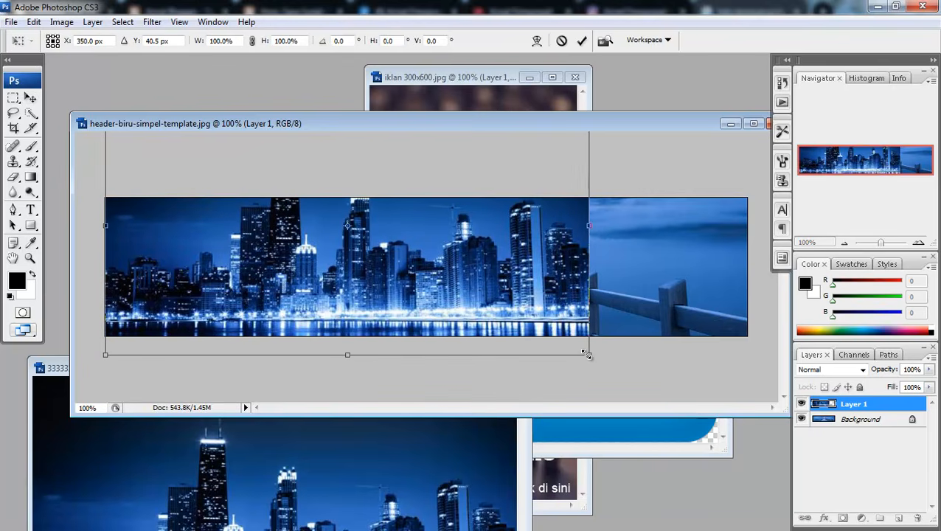
pyautogui.moveTo(587, 355); pyautogui.dragTo(749, 441)
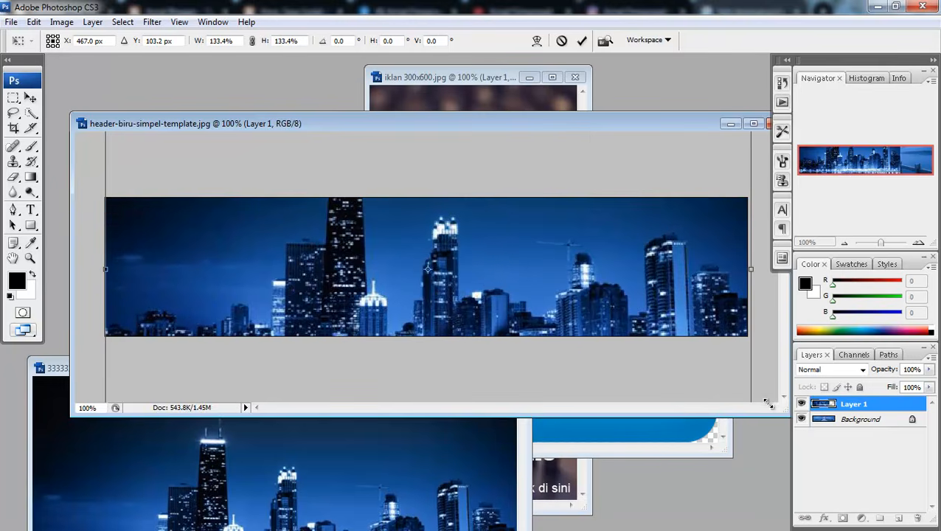
pyautogui.press('Return')
pyautogui.moveTo(475, 283); pyautogui.dragTo(473, 215)
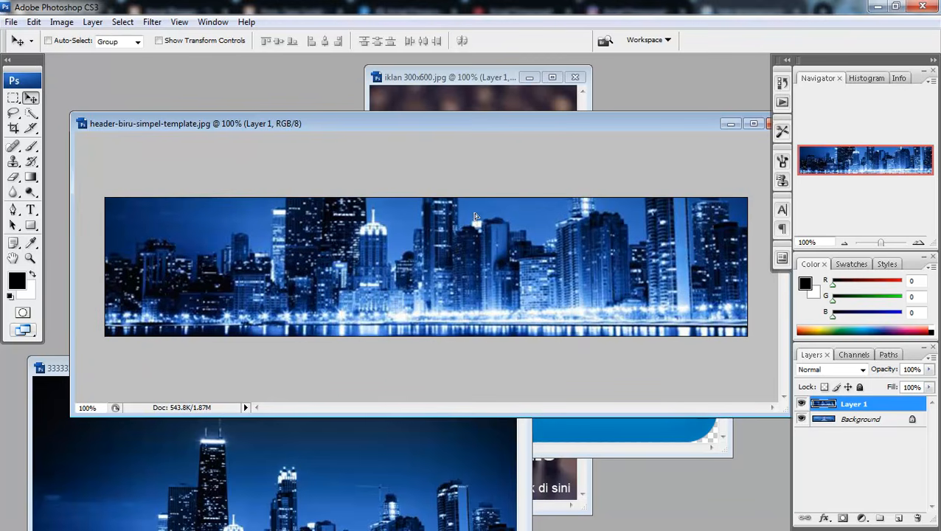
pyautogui.click(31, 210)
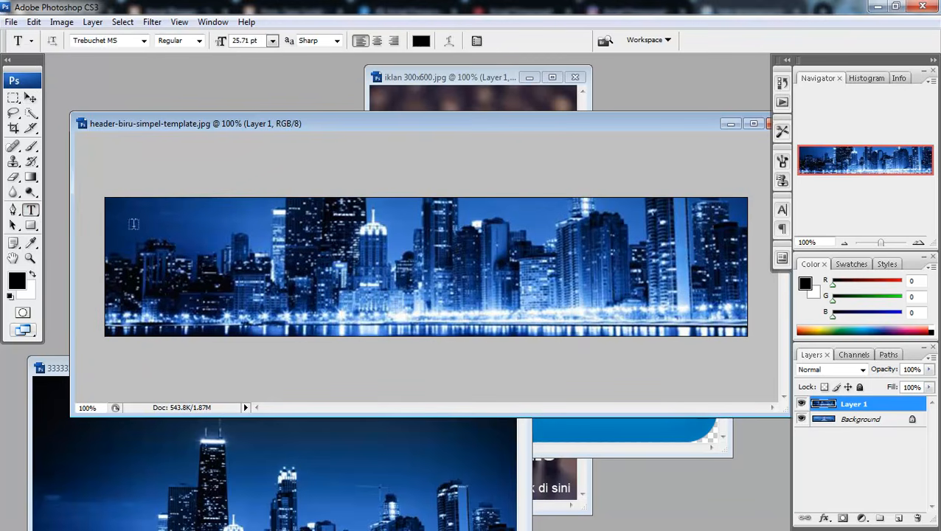
# - Type the blog address on the banner, replacing 'Blogger' with 'Firmn' to read ArizalFirmn.blogspot.com
pyautogui.click(143, 224)
pyautogui.write('ArizalB')
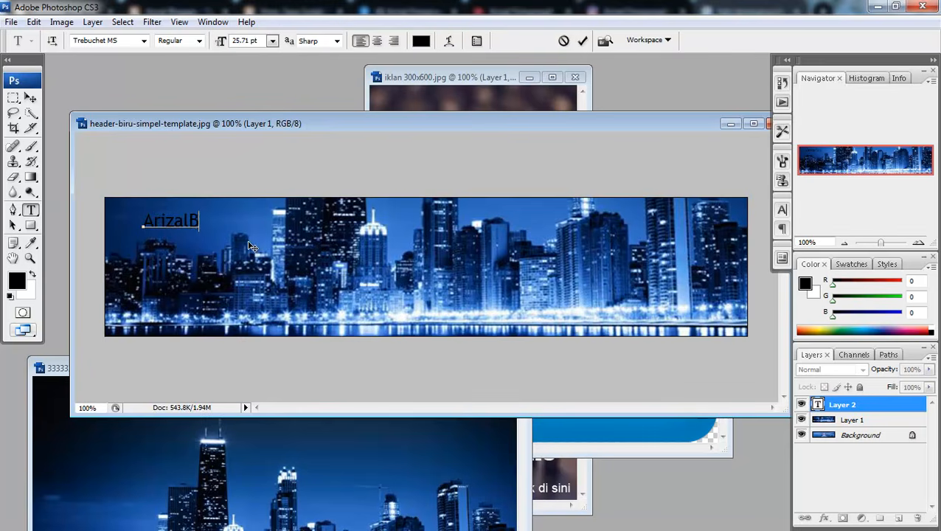
pyautogui.write('logger.blogspot.com')
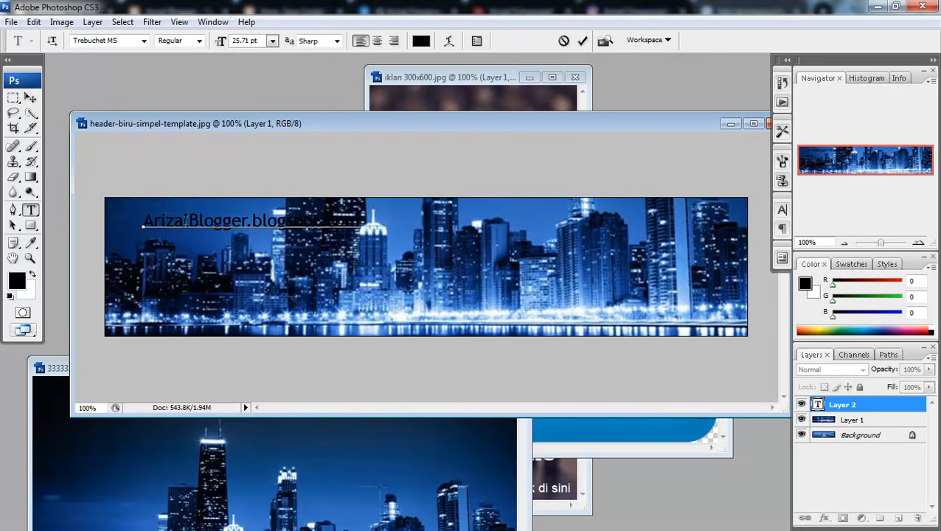
pyautogui.moveTo(193, 220); pyautogui.dragTo(246, 222)
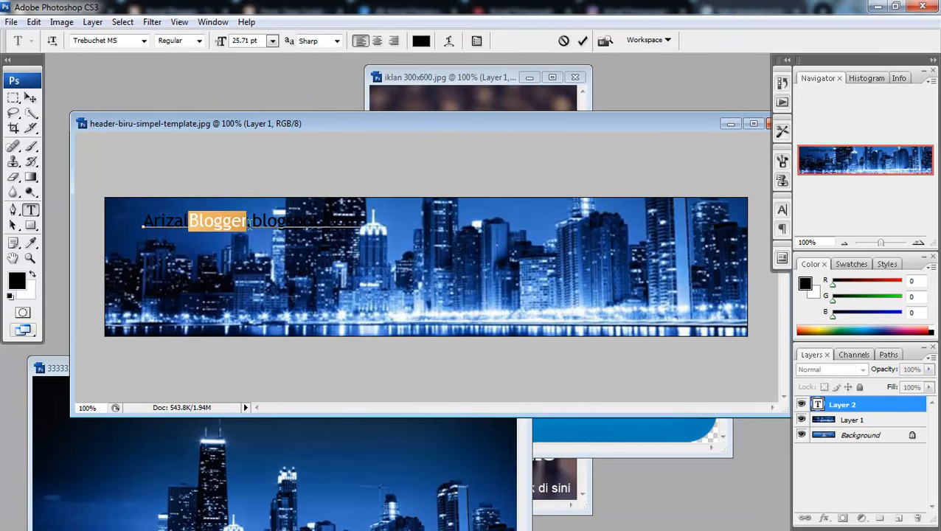
pyautogui.write('Firmns')
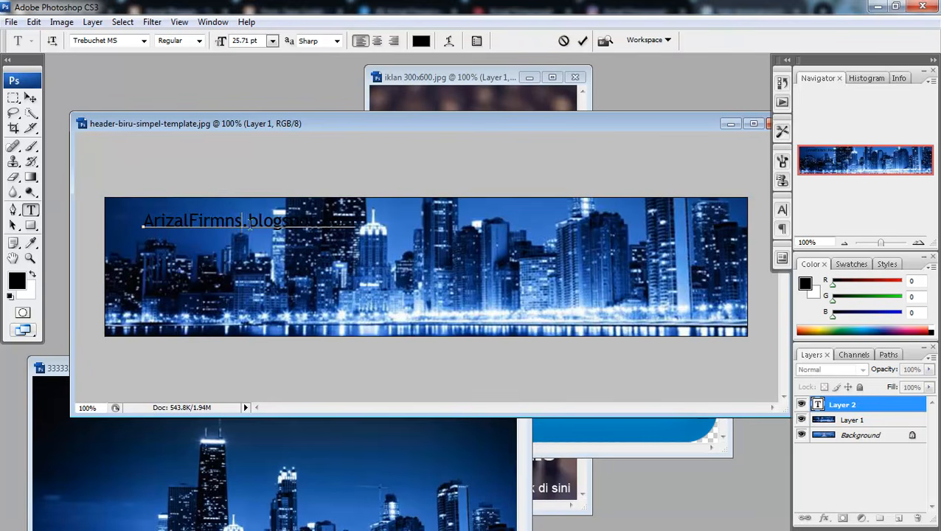
pyautogui.press('BackSpace')
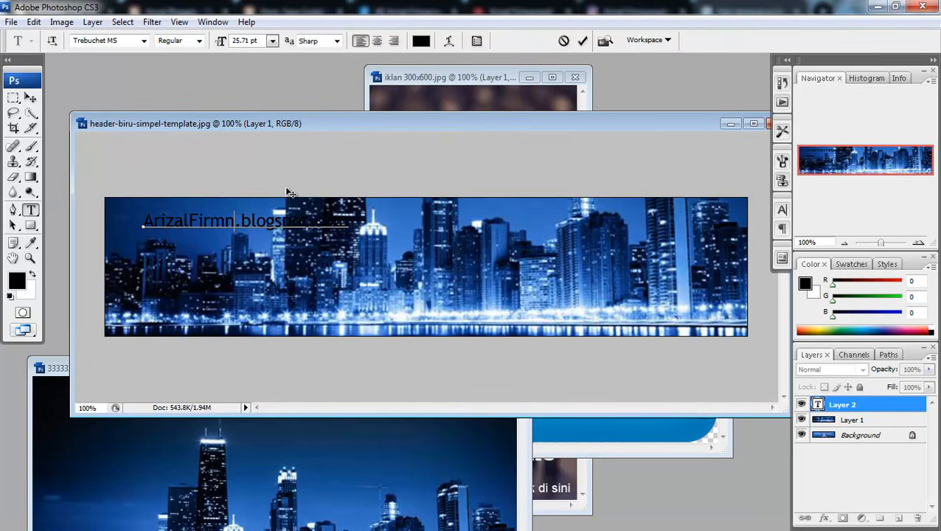
pyautogui.click(31, 98)
pyautogui.moveTo(251, 229); pyautogui.dragTo(228, 229)
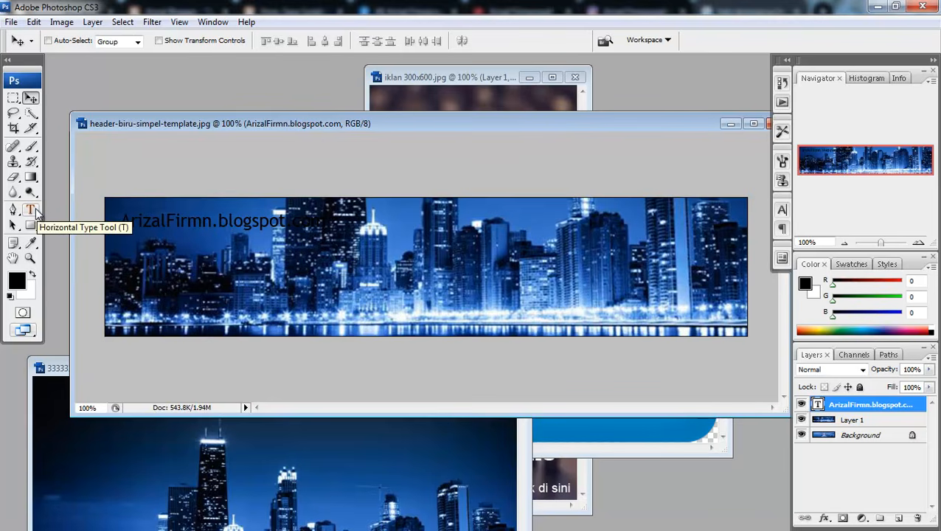
# - Make the text white and set its font to Tunga Bold
pyautogui.click(35, 211)
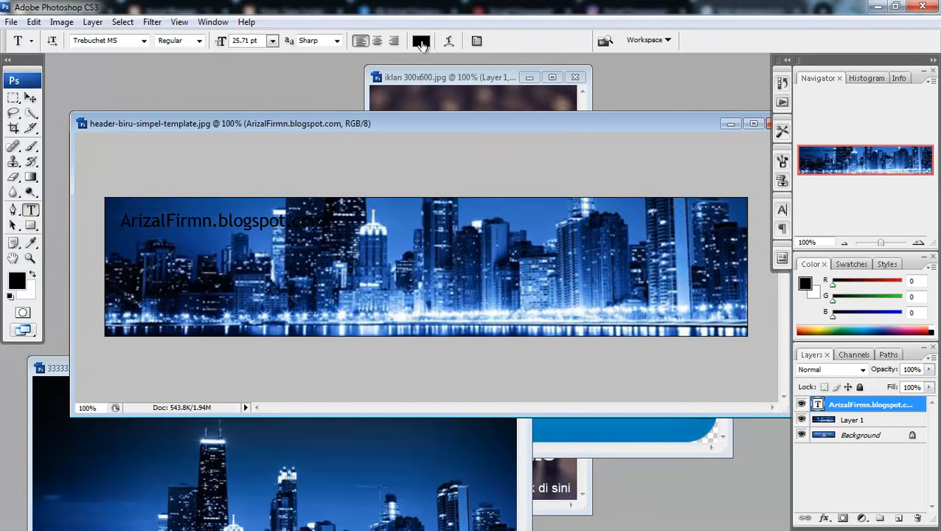
pyautogui.press('i')
pyautogui.moveTo(160, 177); pyautogui.dragTo(557, 174)
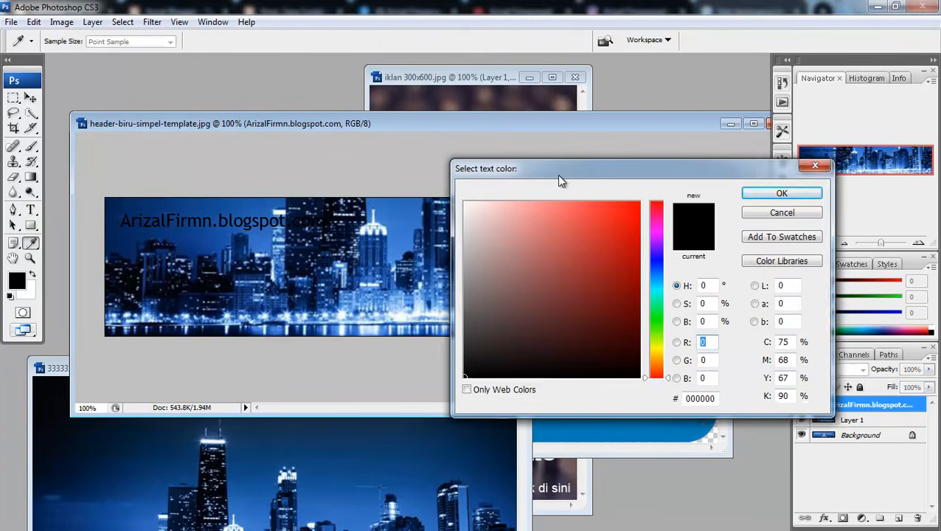
pyautogui.moveTo(513, 238); pyautogui.dragTo(476, 202)
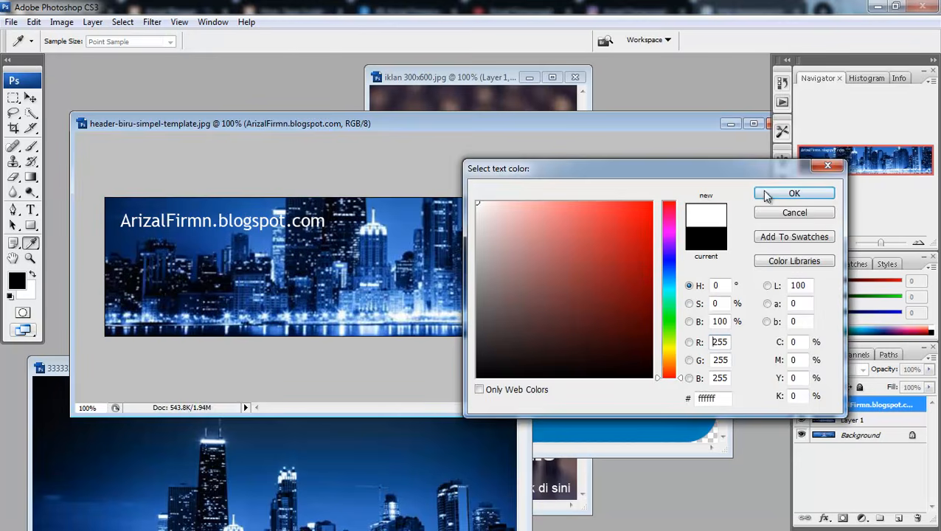
pyautogui.click(794, 193)
pyautogui.click(143, 40)
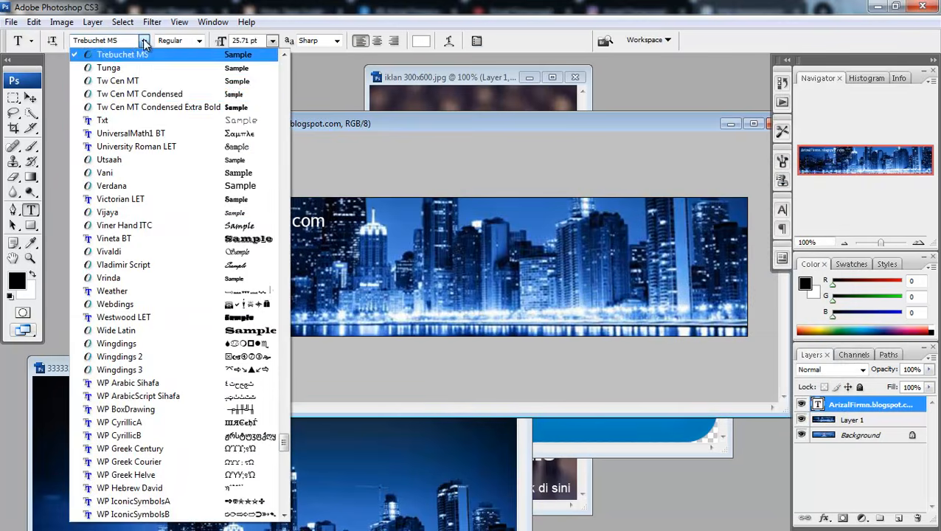
pyautogui.click(154, 67)
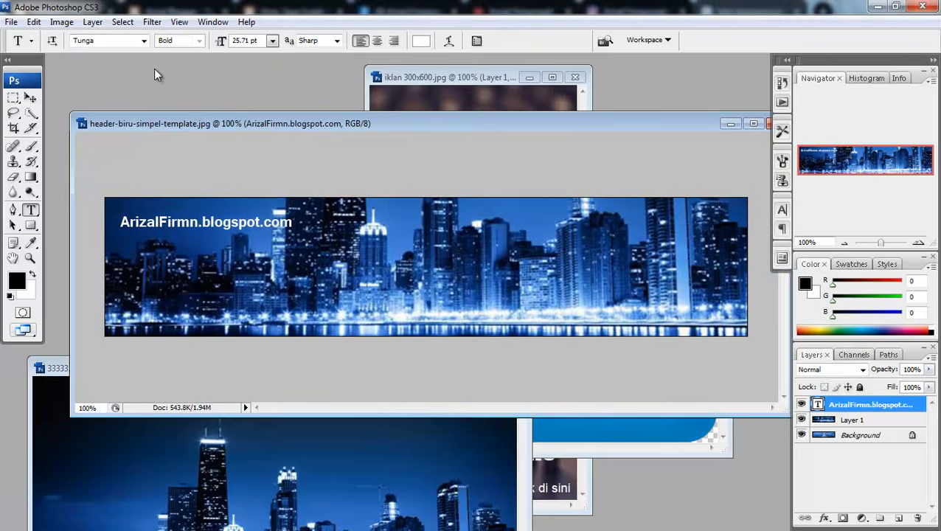
# - Scale the text to about 186% and move it to the bottom of the banner
pyautogui.click(31, 98)
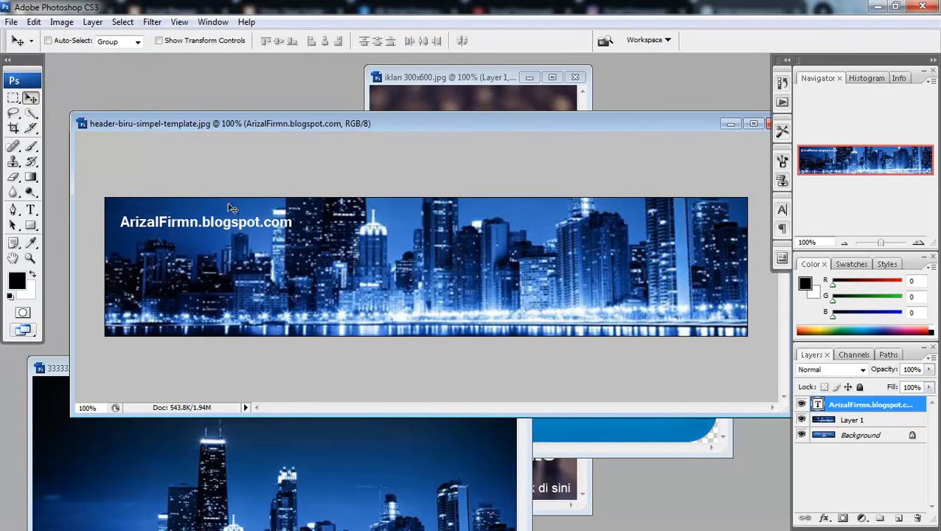
pyautogui.hotkey('ctrl', 't')
pyautogui.moveTo(283, 236); pyautogui.dragTo(429, 256)
pyautogui.press('Return')
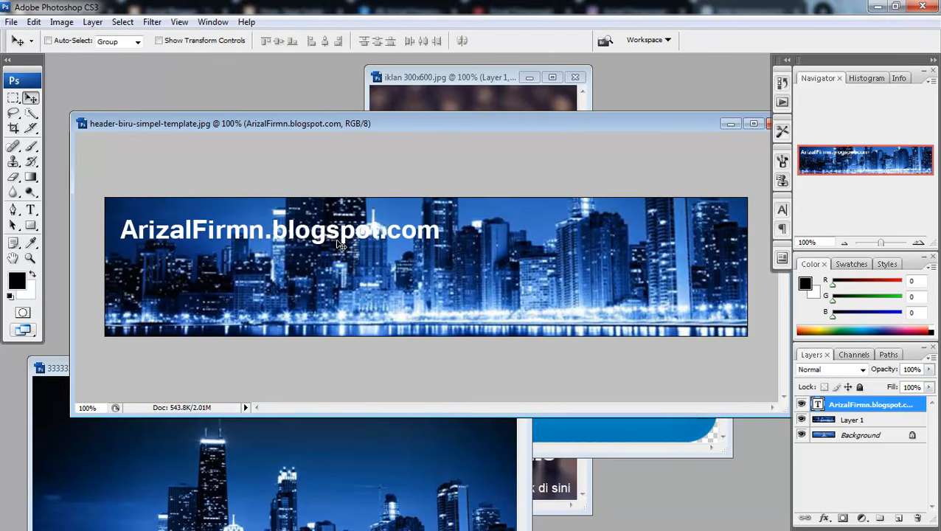
pyautogui.moveTo(339, 245); pyautogui.dragTo(335, 310)
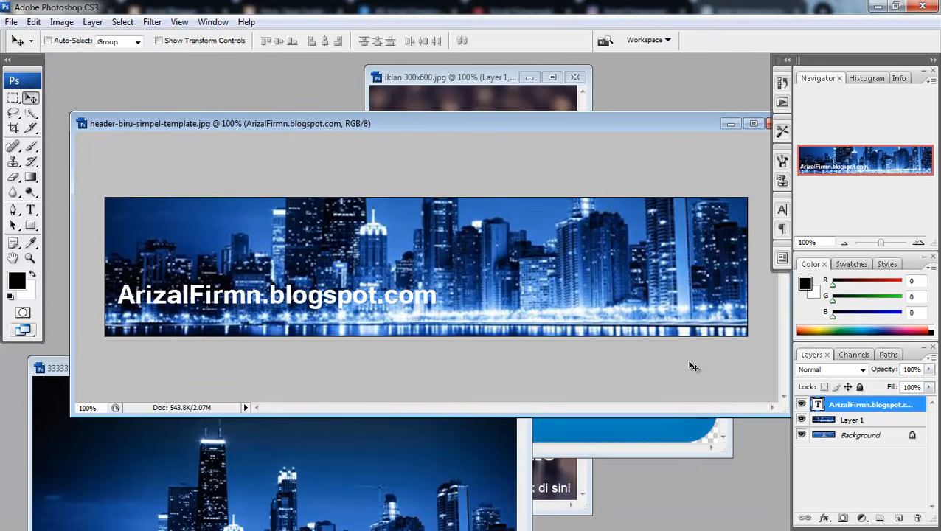
# - Apply a Drop Shadow with spread 10 to the ArizalFirmn.blogspot.com text layer via Blending Options
pyautogui.rightClick(871, 410)
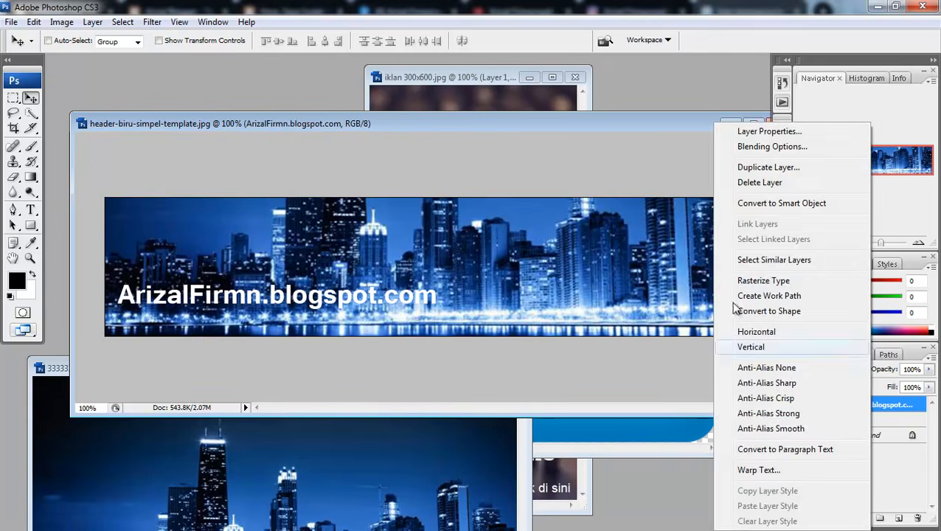
pyautogui.click(697, 147)
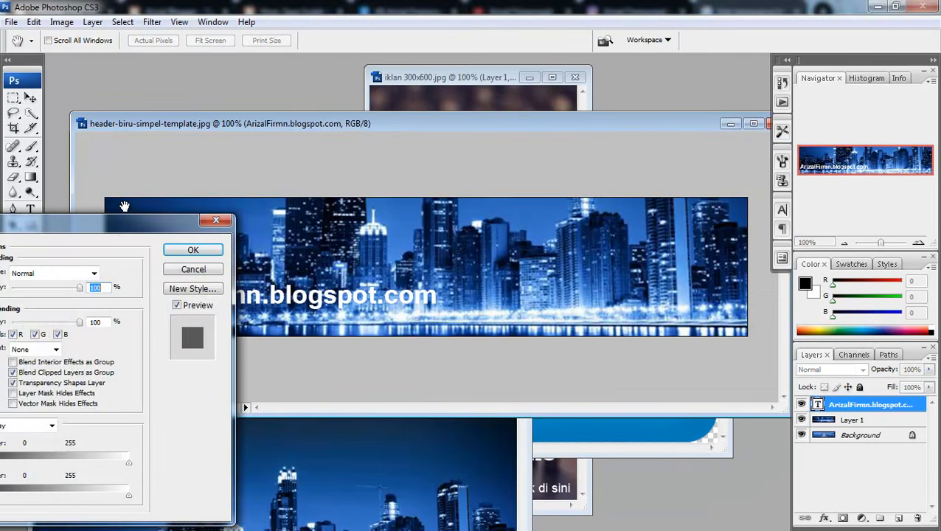
pyautogui.moveTo(118, 233); pyautogui.dragTo(687, 225)
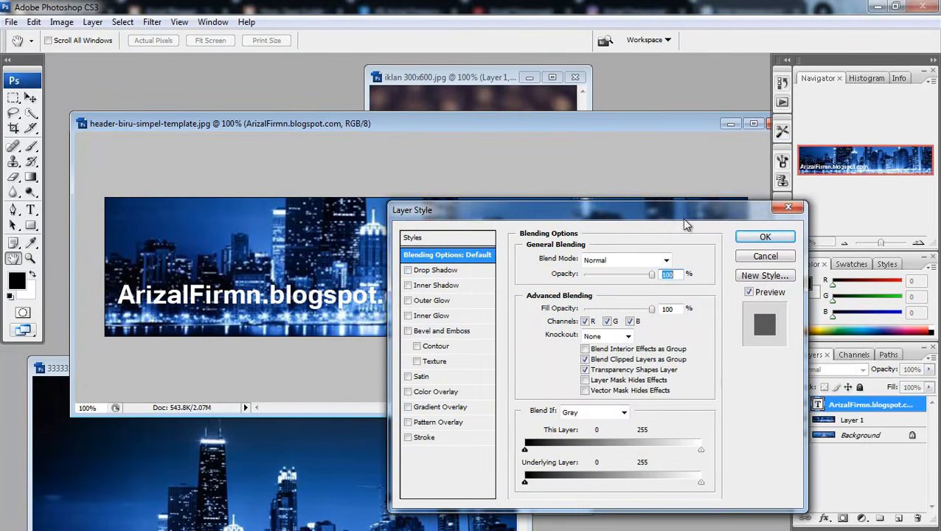
pyautogui.click(472, 272)
pyautogui.moveTo(501, 214); pyautogui.dragTo(640, 206)
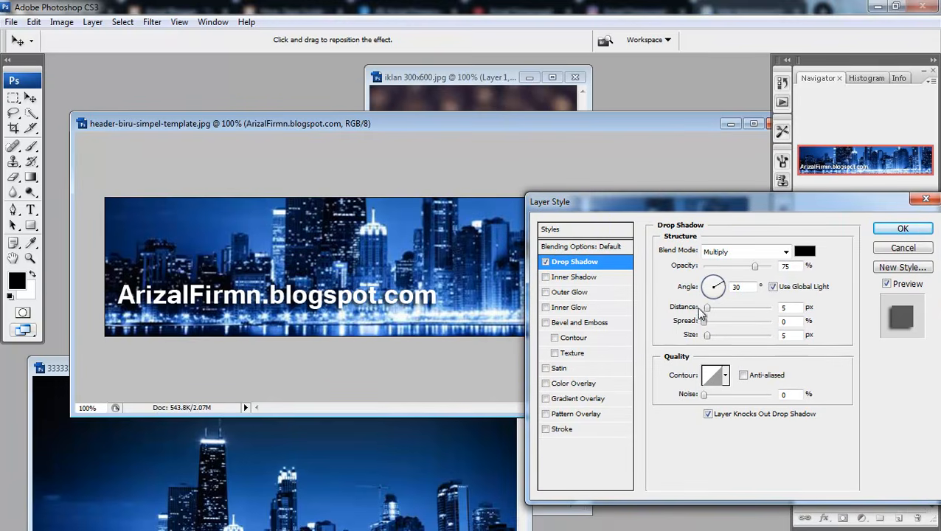
pyautogui.moveTo(704, 322); pyautogui.dragTo(710, 316)
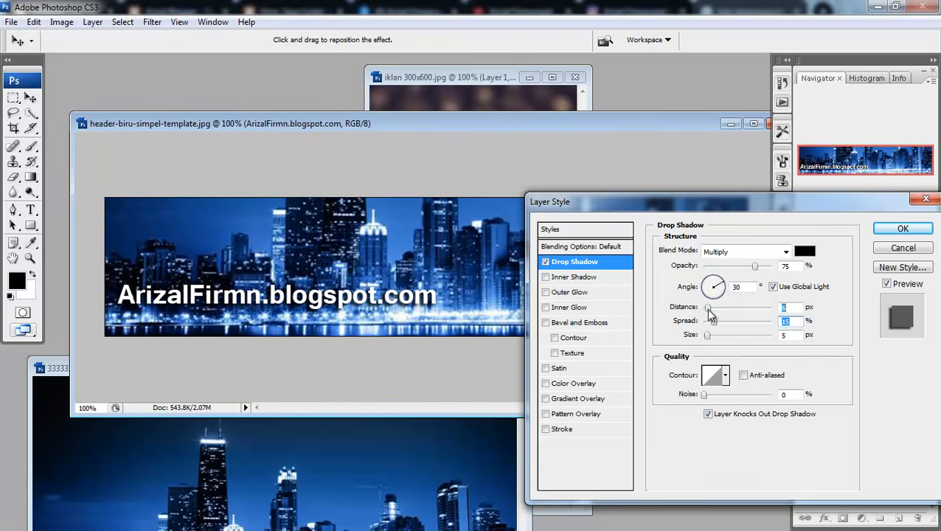
pyautogui.click(902, 229)
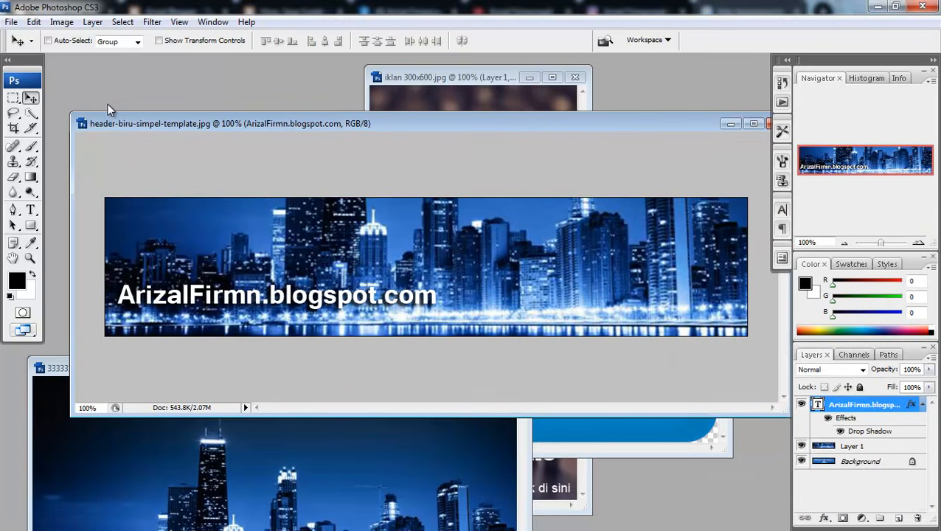
# - Save the header document under the new name header-blog
pyautogui.click(110, 124)
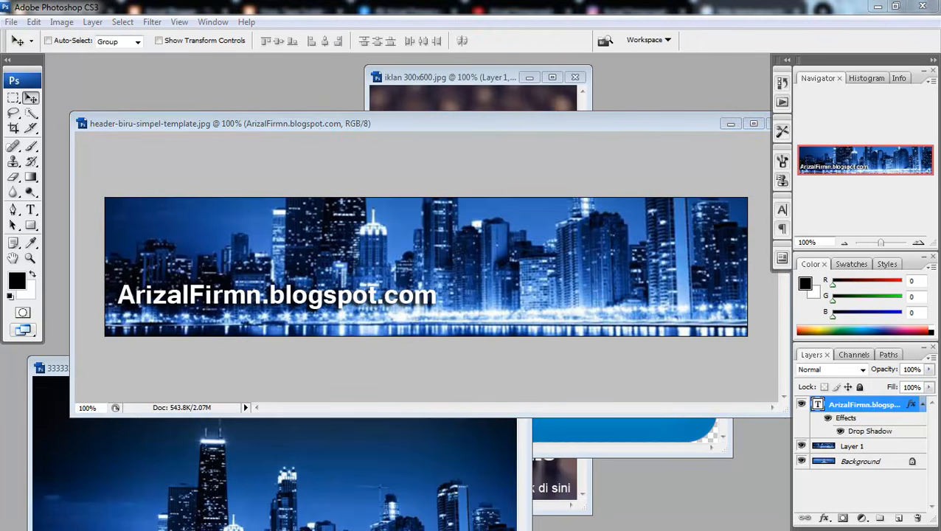
pyautogui.hotkey('ctrl', 'shift', 's')
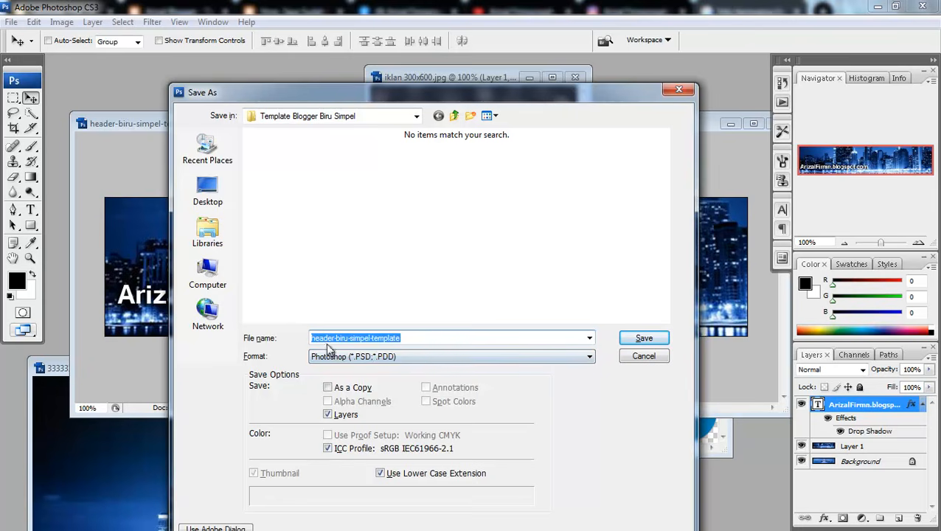
pyautogui.moveTo(417, 345); pyautogui.dragTo(336, 340)
pyautogui.write('blog')
pyautogui.press('Return')
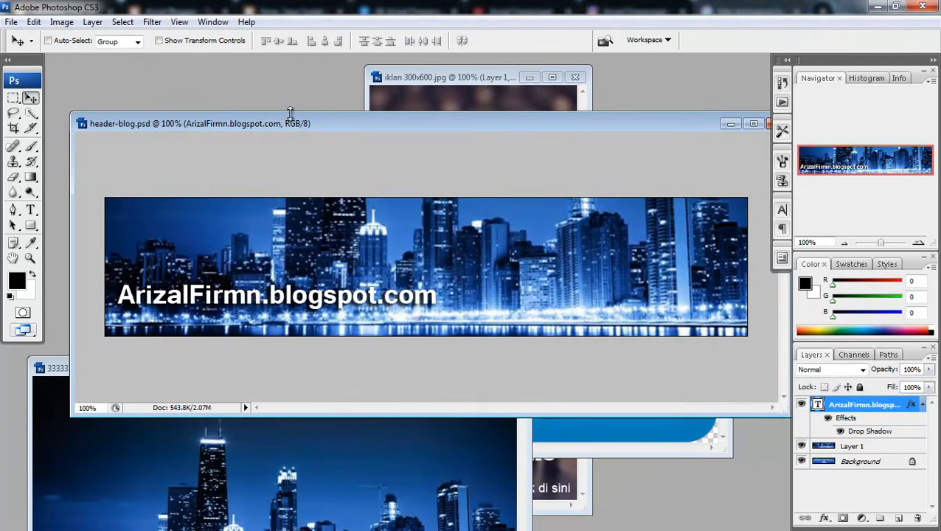
pyautogui.moveTo(288, 124); pyautogui.dragTo(293, 126)
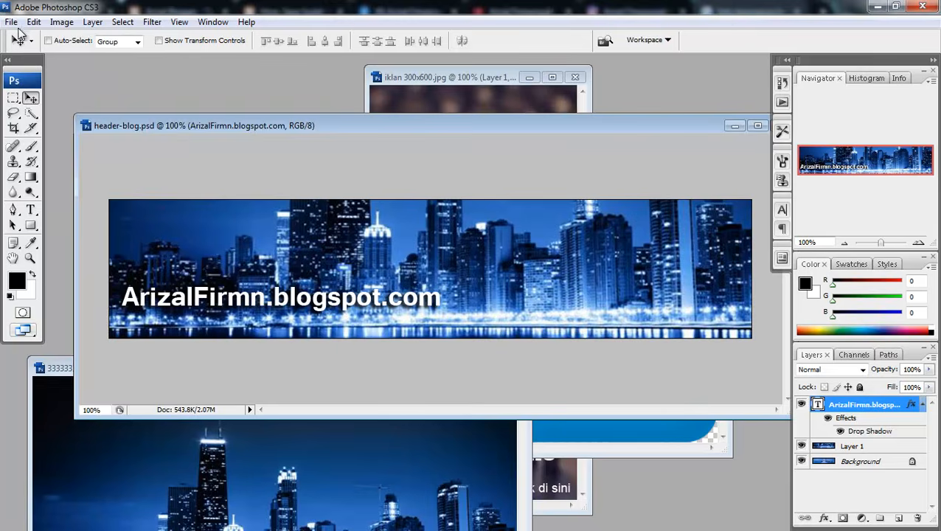
# - Save a JPEG copy, header-blog copy.jpg, at quality 8 (High)
pyautogui.click(12, 22)
pyautogui.click(48, 194)
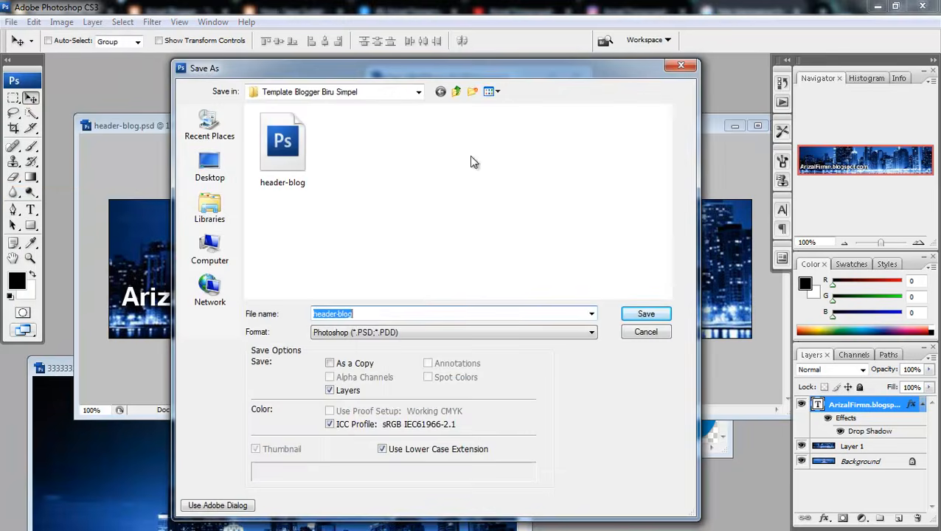
pyautogui.click(395, 333)
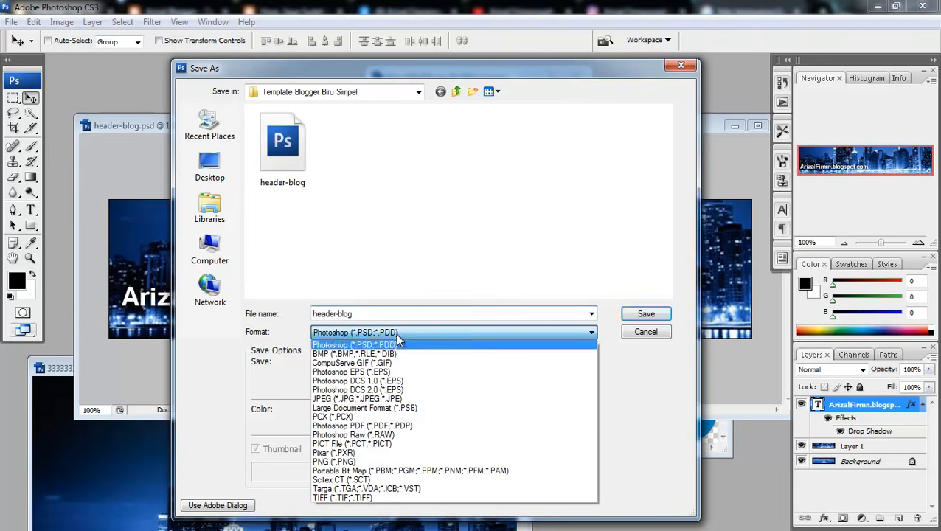
pyautogui.click(369, 398)
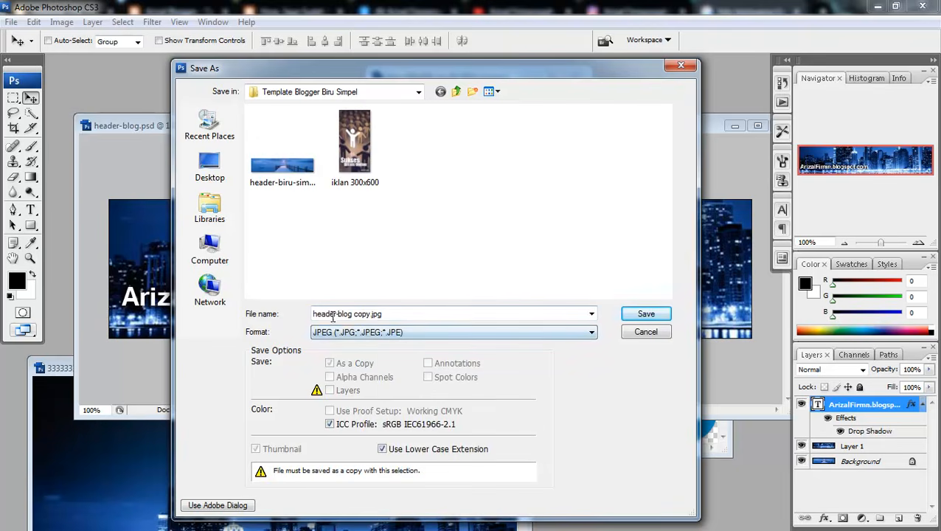
pyautogui.click(646, 315)
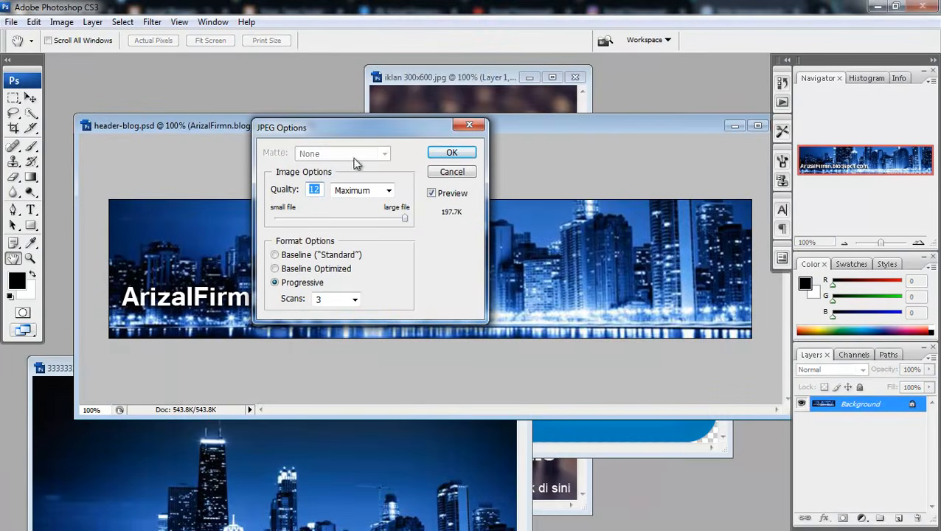
pyautogui.moveTo(406, 218); pyautogui.dragTo(364, 216)
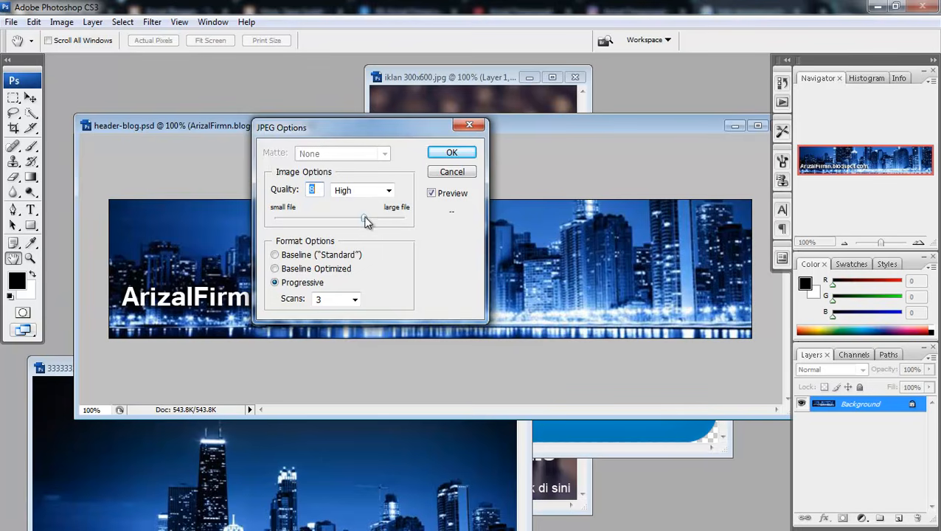
pyautogui.click(451, 153)
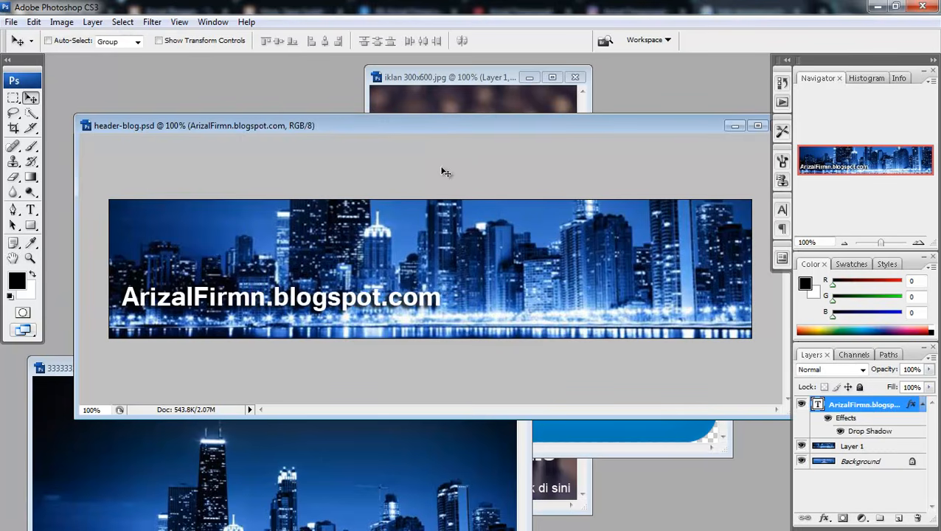
# - Minimize Photoshop, open the Template Blogger Biru Simpel folder and preview header-blog copy.jpg
pyautogui.click(874, 7)
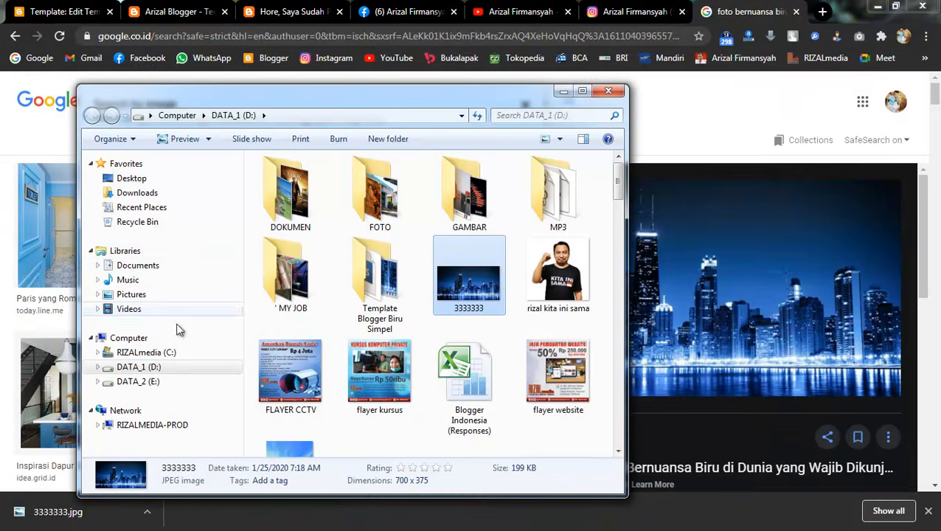
pyautogui.click(422, 377)
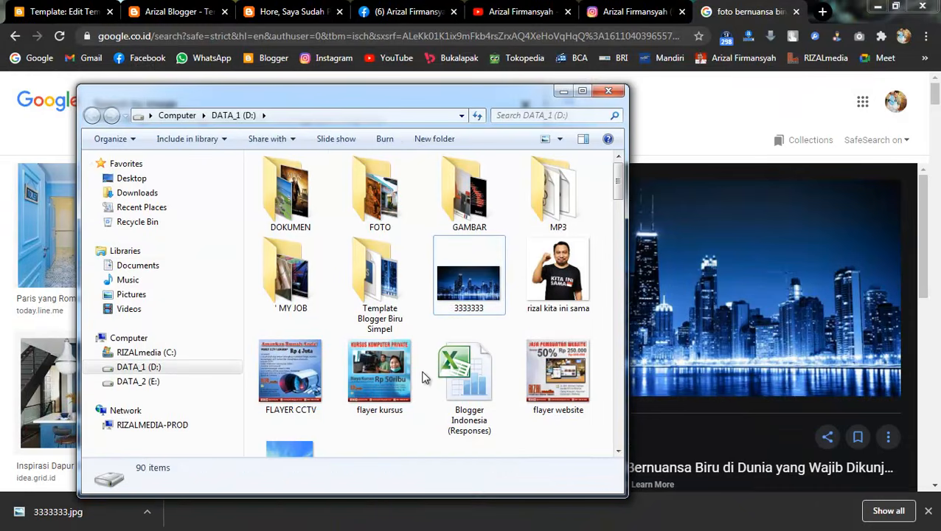
pyautogui.scroll(-5, 424, 378)
pyautogui.scroll(-10, 422, 377)
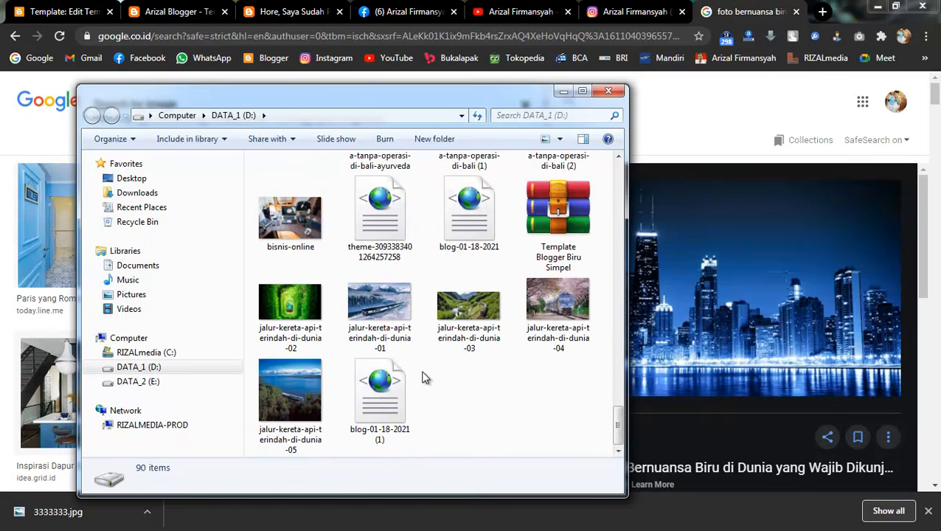
pyautogui.scroll(15, 424, 377)
pyautogui.doubleClick(365, 277)
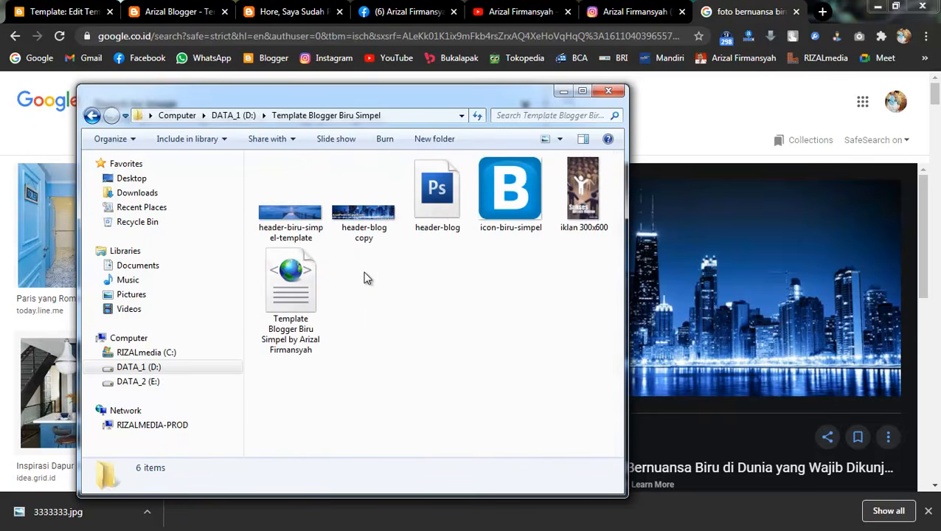
pyautogui.doubleClick(345, 222)
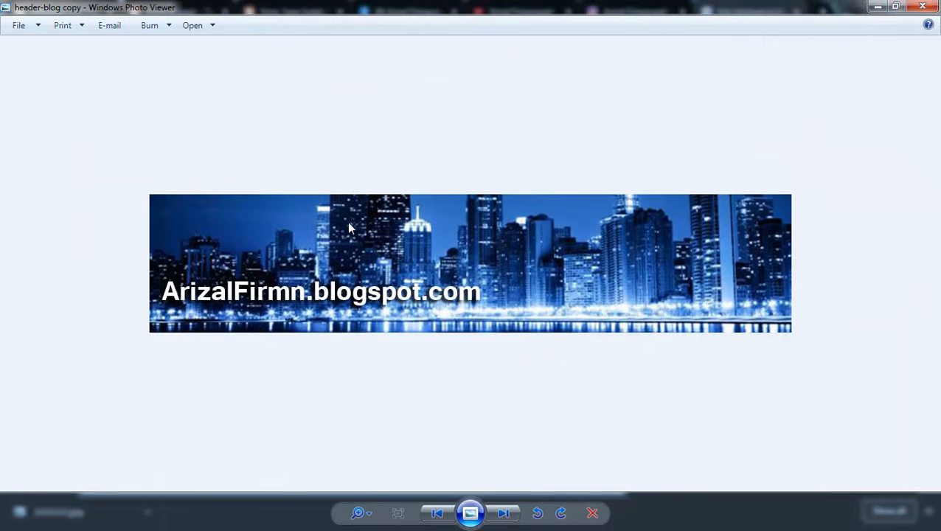
pyautogui.click(922, 6)
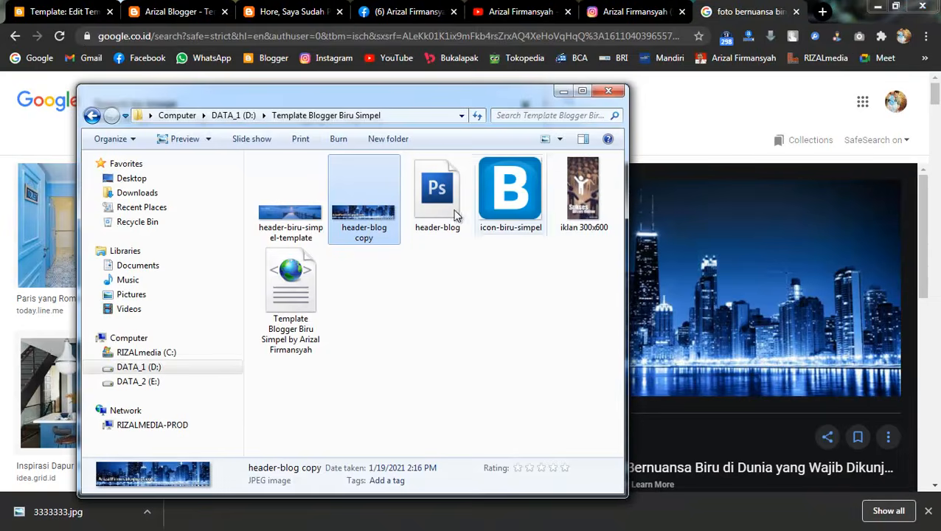
# - Open the Blogger dashboard in a new tab from the template editor and start a new post
pyautogui.click(144, 12)
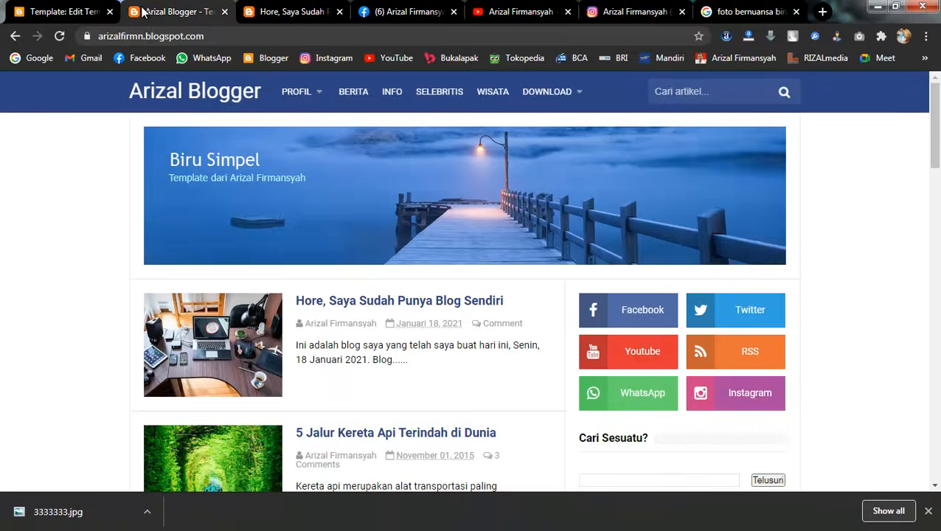
pyautogui.click(74, 9)
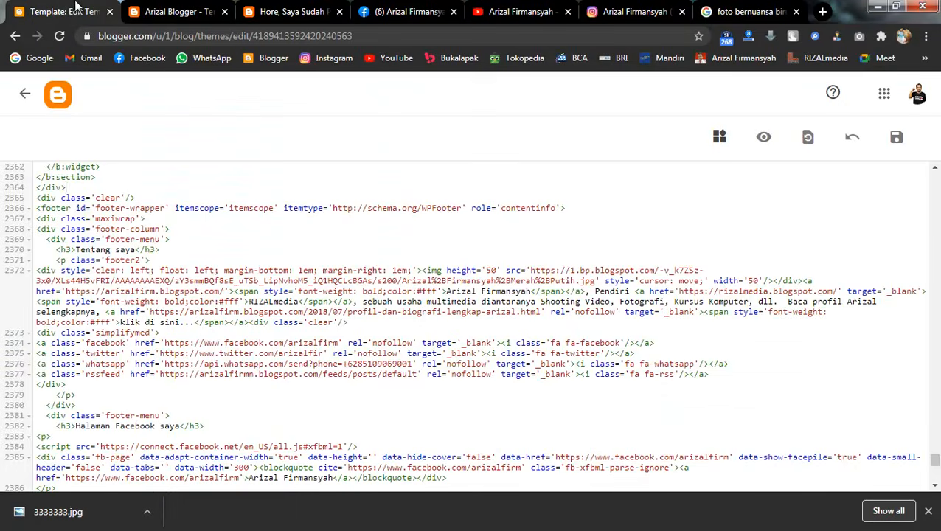
pyautogui.rightClick(54, 98)
pyautogui.click(115, 108)
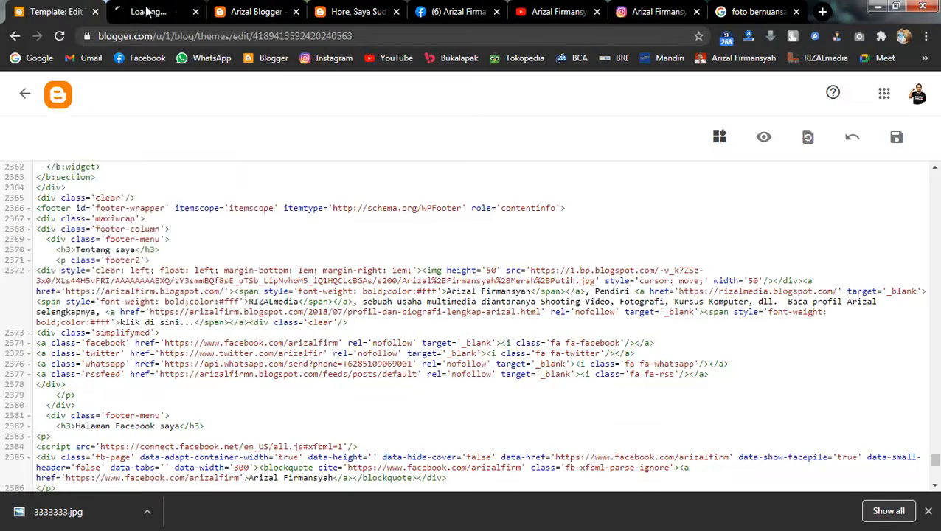
pyautogui.click(149, 6)
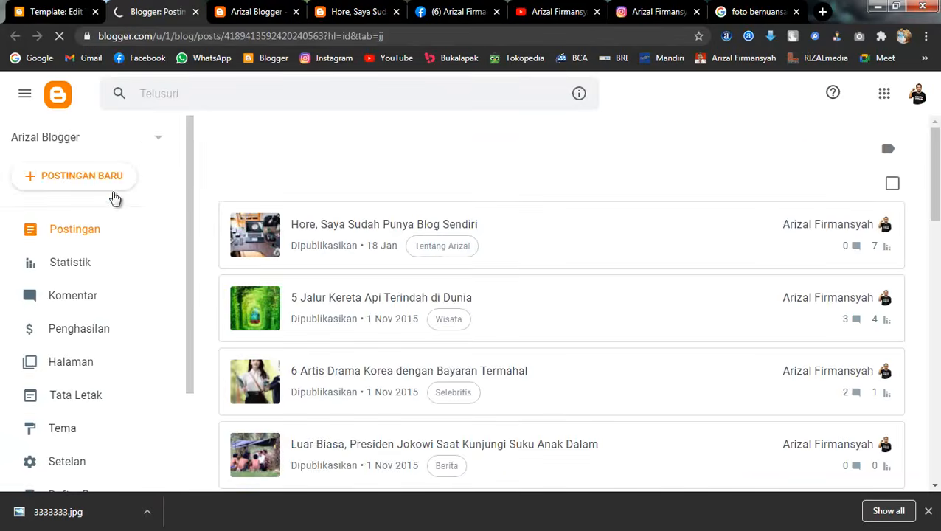
pyautogui.click(95, 184)
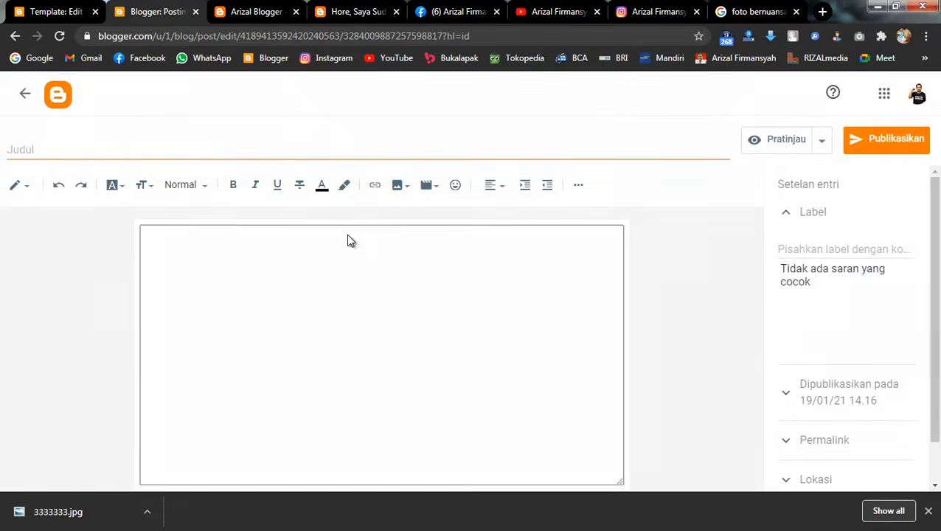
# - Upload header-blog copy.jpg from the Template Blogger Biru Simpel folder and insert it into the post
pyautogui.click(398, 186)
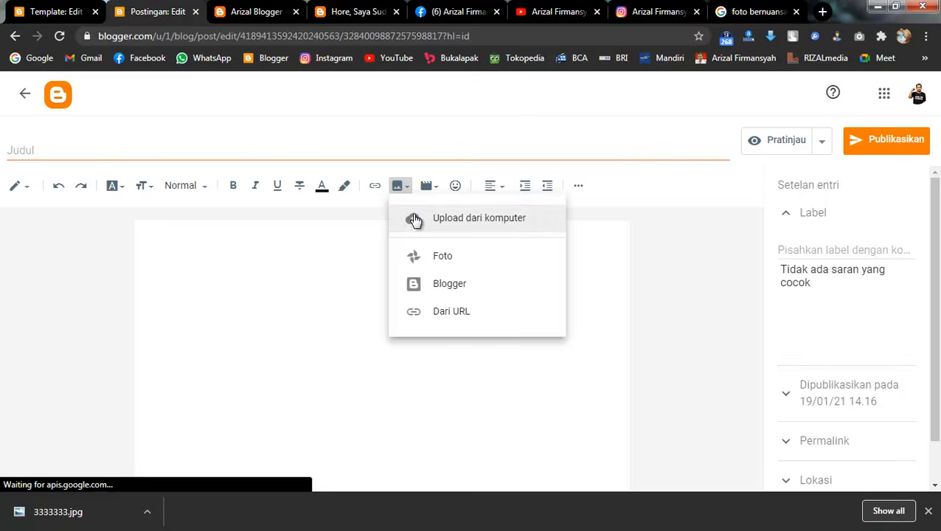
pyautogui.click(414, 220)
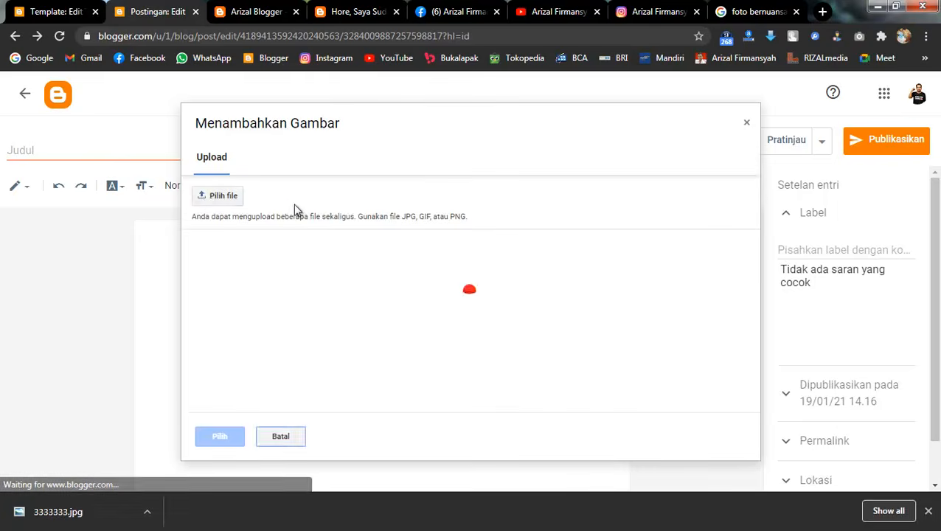
pyautogui.click(207, 195)
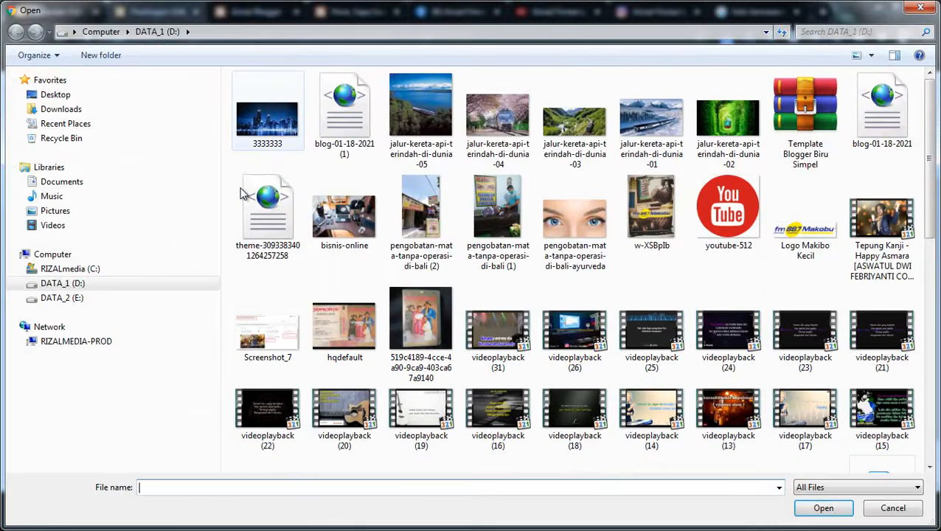
pyautogui.click(728, 406)
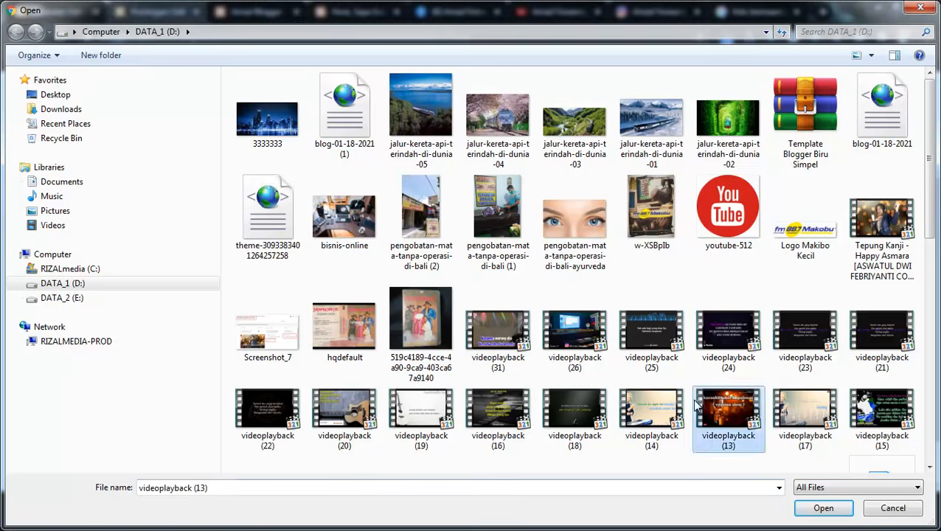
pyautogui.scroll(-10, 696, 405)
pyautogui.scroll(-3, 696, 405)
pyautogui.doubleClick(497, 414)
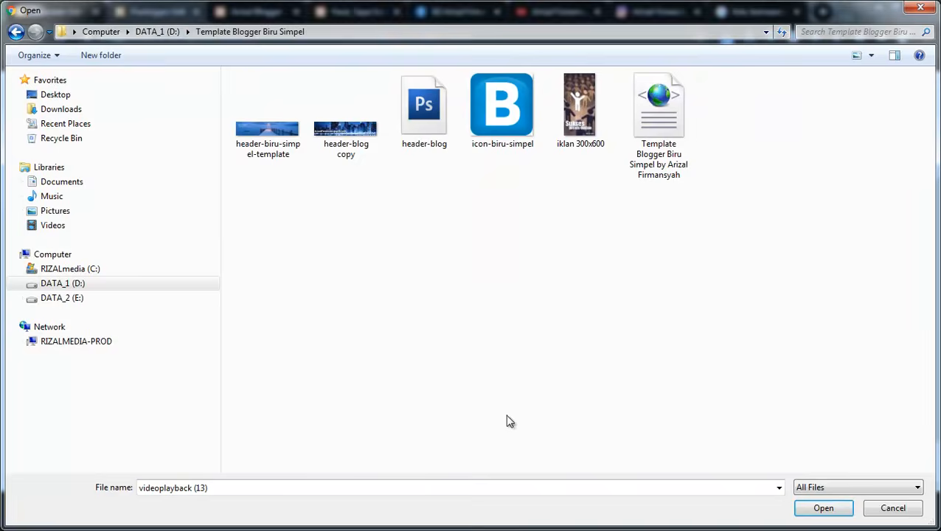
pyautogui.doubleClick(372, 161)
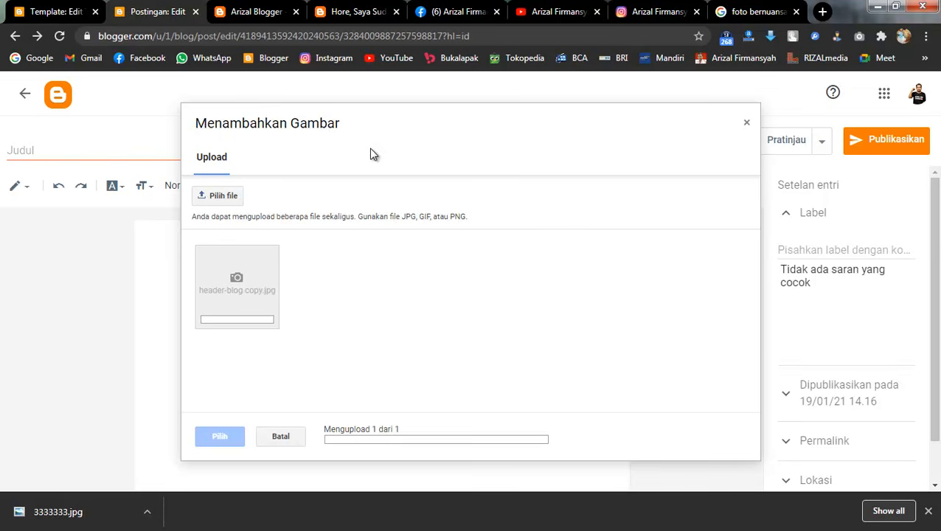
pyautogui.doubleClick(263, 287)
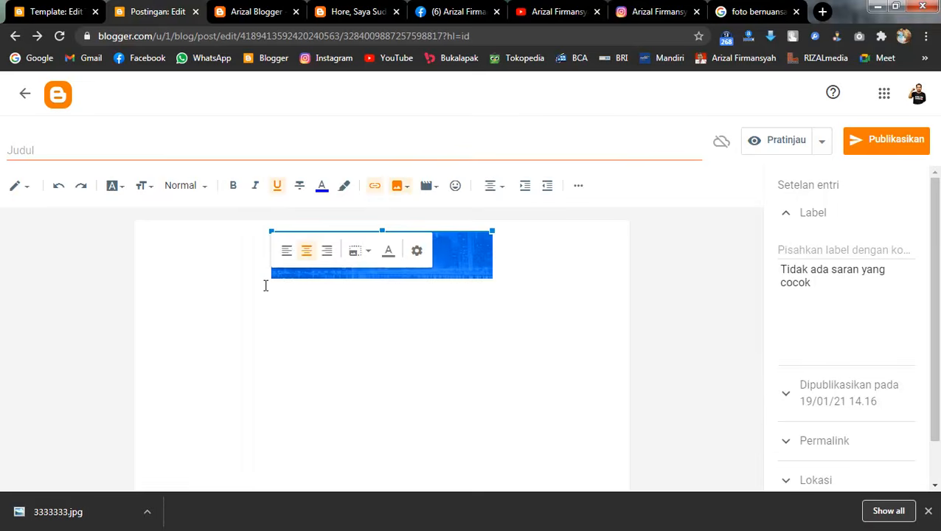
# - Switch the post to Tampilan HTML and highlight the s928/header-blog%2Bcopy.jpg part of the image link
pyautogui.click(19, 185)
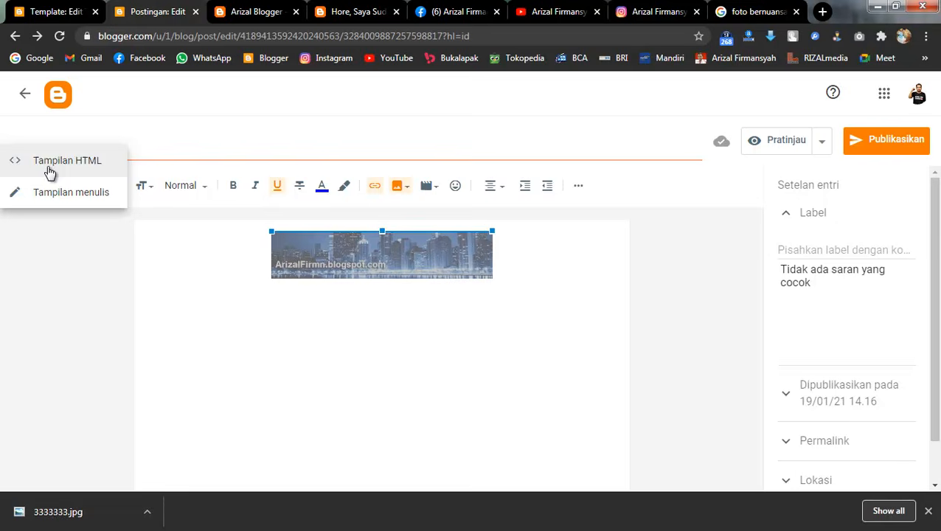
pyautogui.click(49, 172)
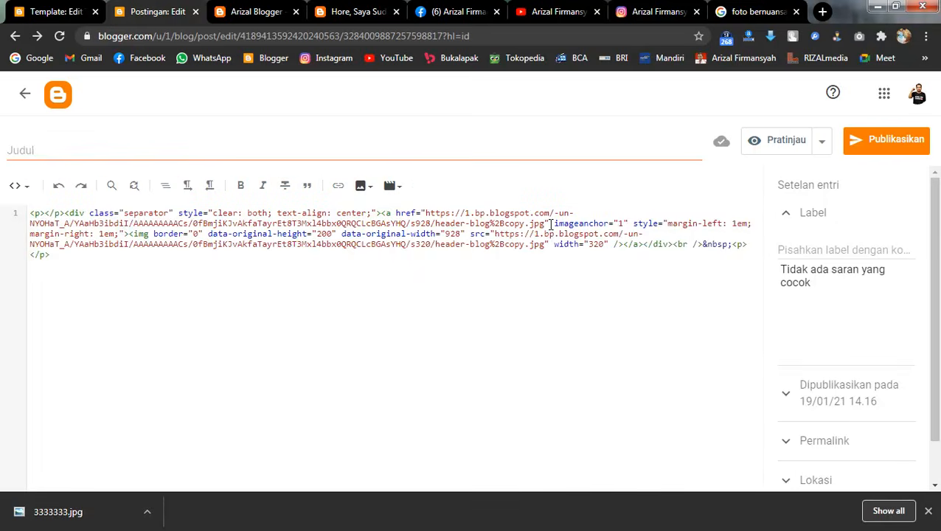
pyautogui.moveTo(544, 223); pyautogui.dragTo(414, 223)
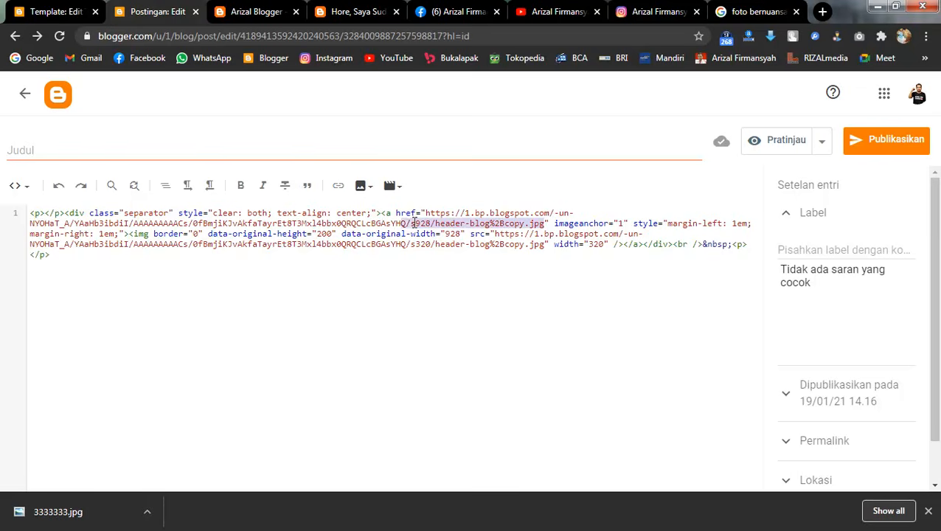
pyautogui.click(415, 223)
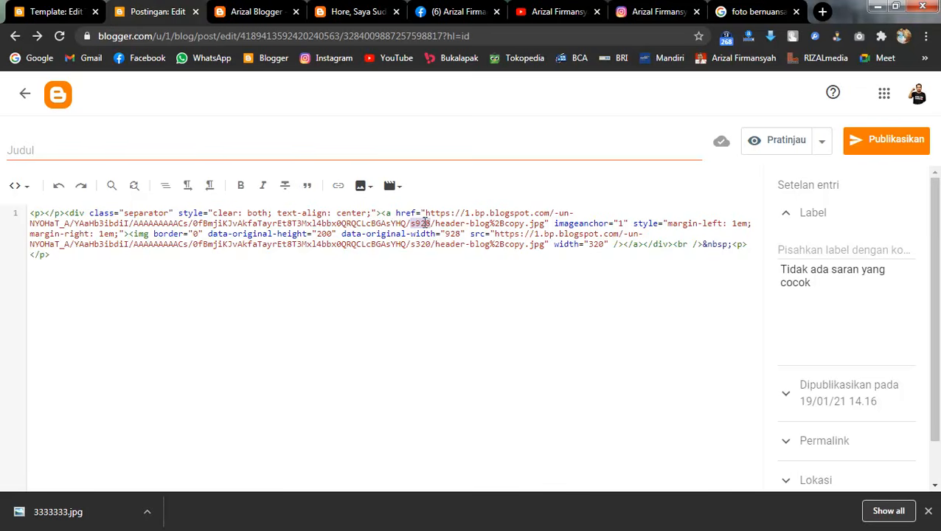
# - Copy the full-size header-blog copy.jpg image URL from the post's HTML and return to the template code
pyautogui.moveTo(547, 224); pyautogui.dragTo(430, 218)
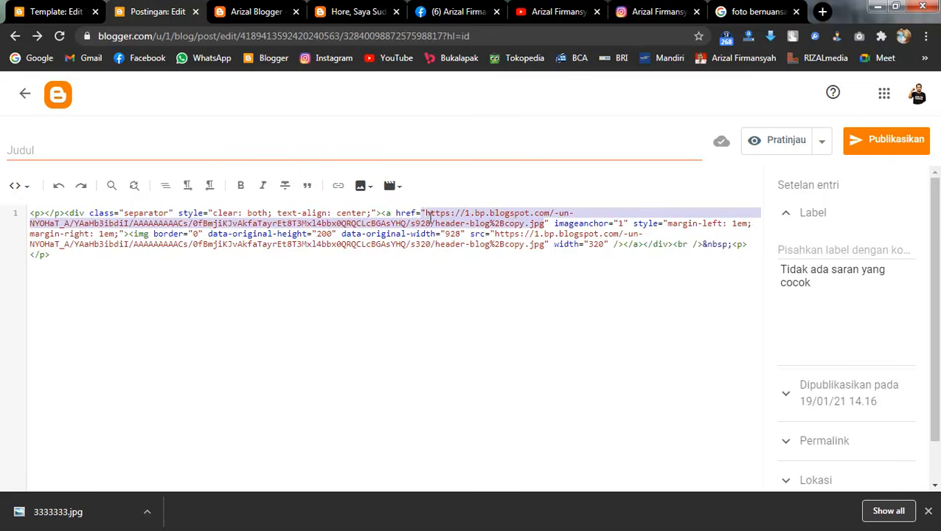
pyautogui.rightClick(440, 214)
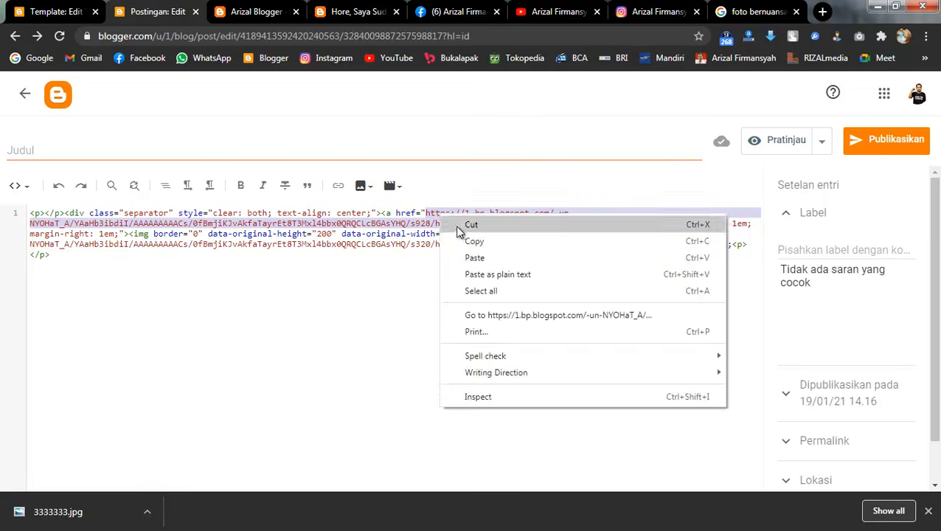
pyautogui.click(466, 243)
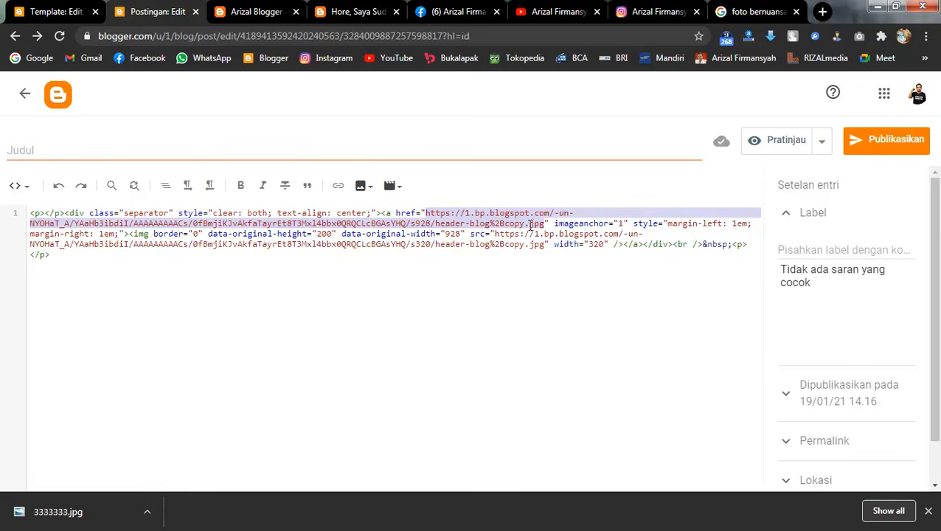
pyautogui.click(62, 17)
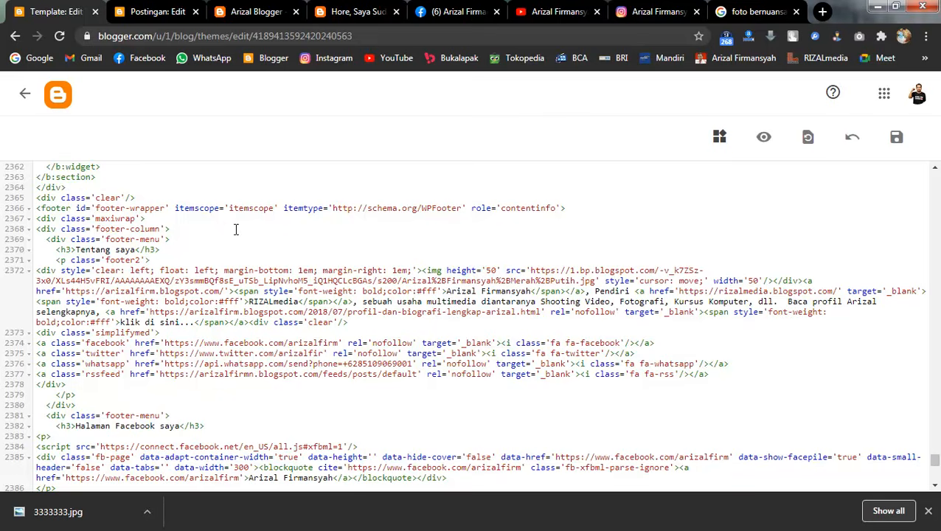
# - Leave the template editor for the Tema page, then open Tata Letak and scroll to the banner section
pyautogui.hotkey('ctrl', 'f')
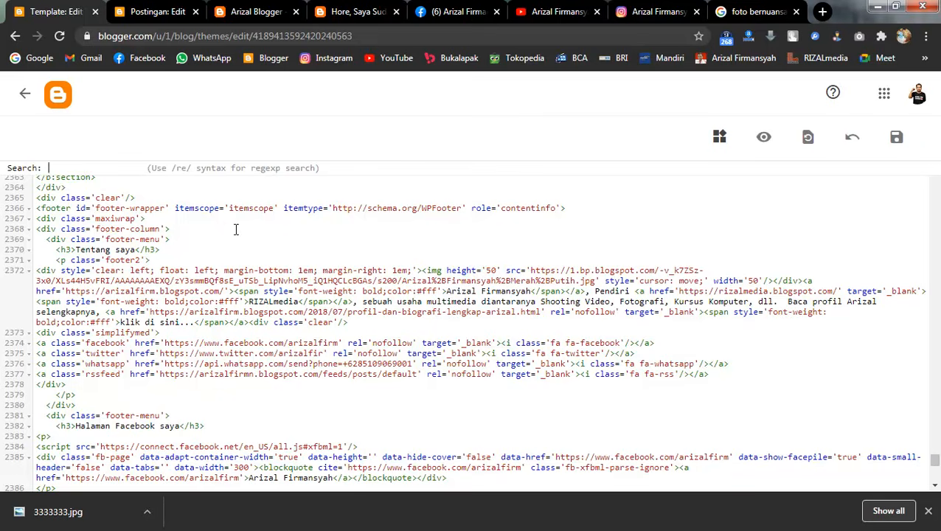
pyautogui.click(24, 96)
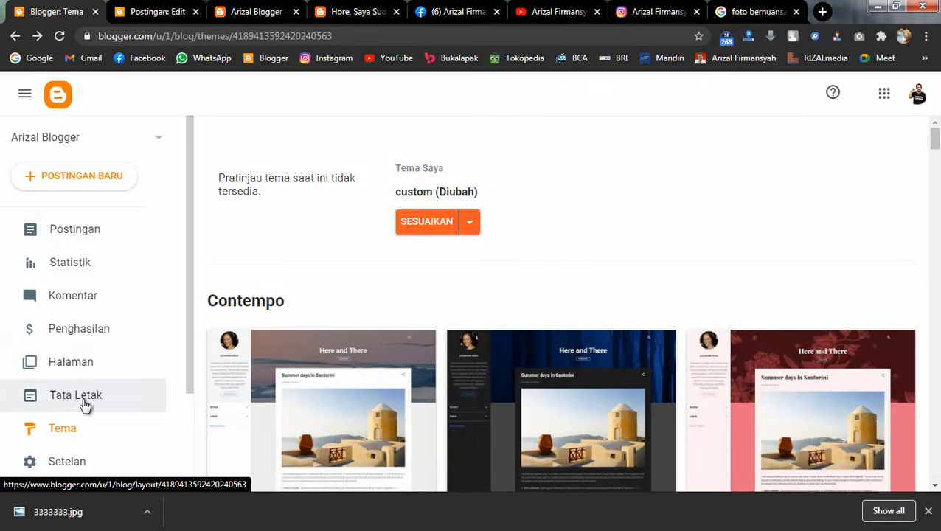
pyautogui.click(84, 403)
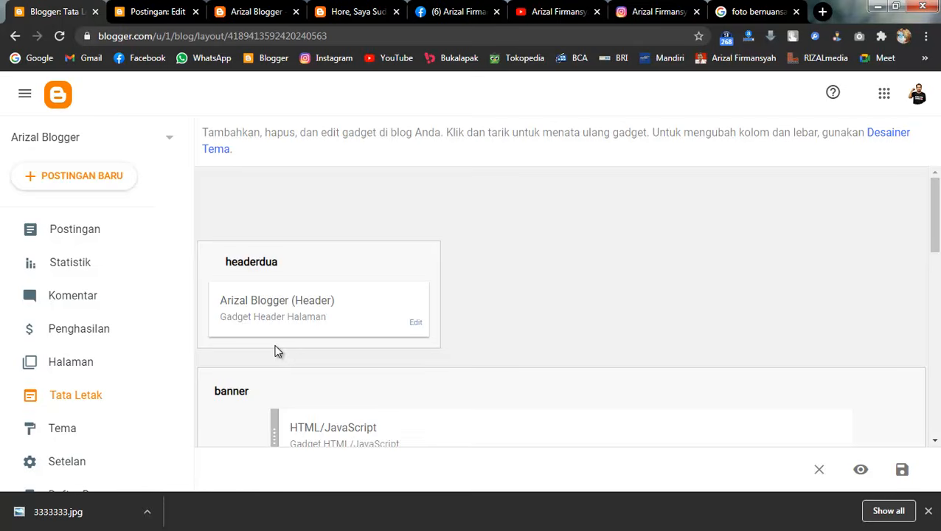
pyautogui.scroll(-2, 274, 351)
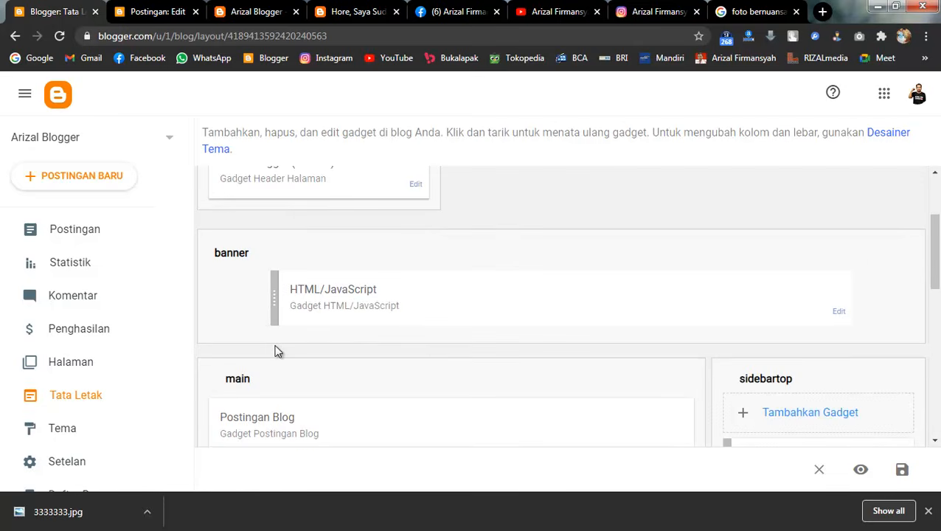
pyautogui.scroll(-4, 274, 350)
pyautogui.scroll(5, 275, 350)
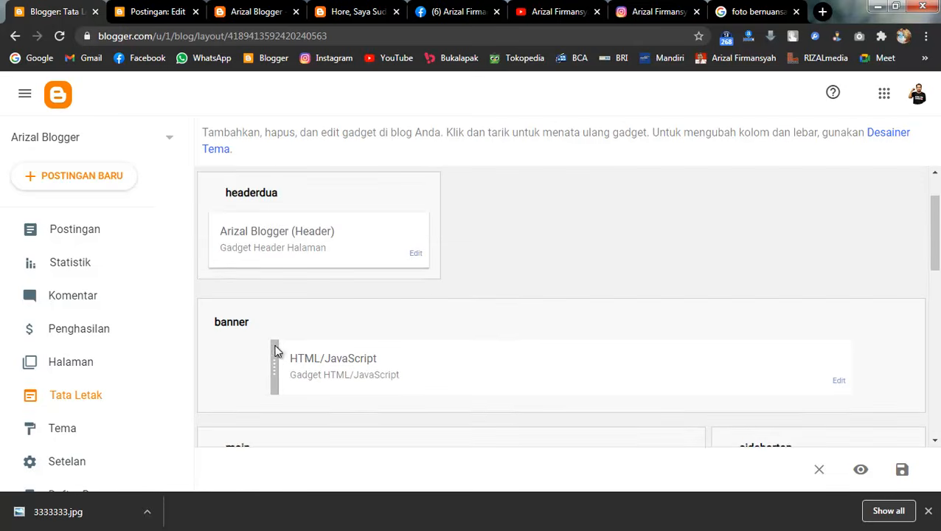
pyautogui.scroll(1, 273, 343)
pyautogui.scroll(-2, 272, 351)
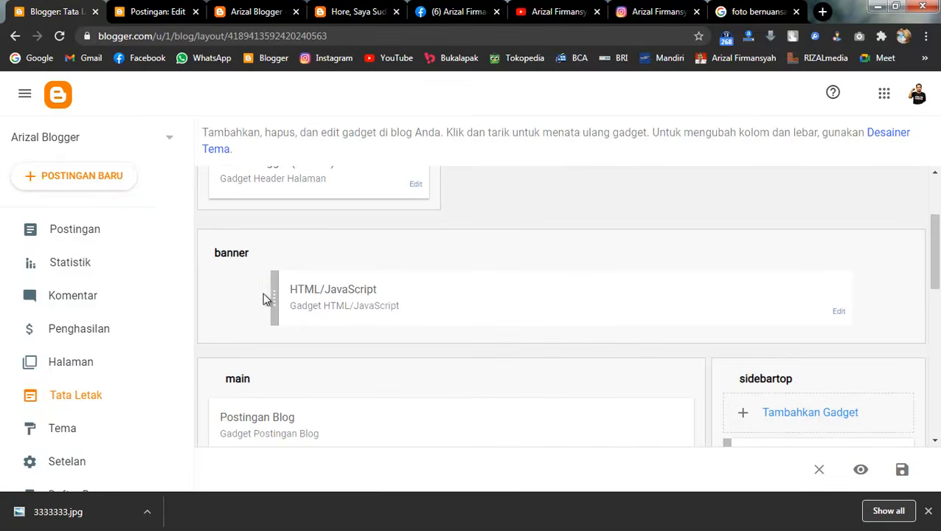
# - Paste the new header image URL into the banner HTML/JavaScript gadget, save, and reload the live blog
pyautogui.click(839, 312)
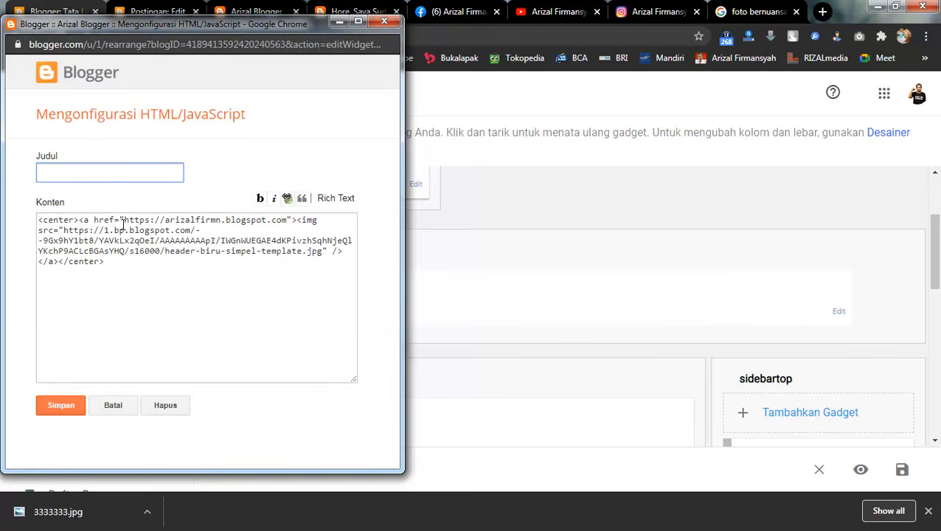
pyautogui.moveTo(63, 230); pyautogui.dragTo(322, 255)
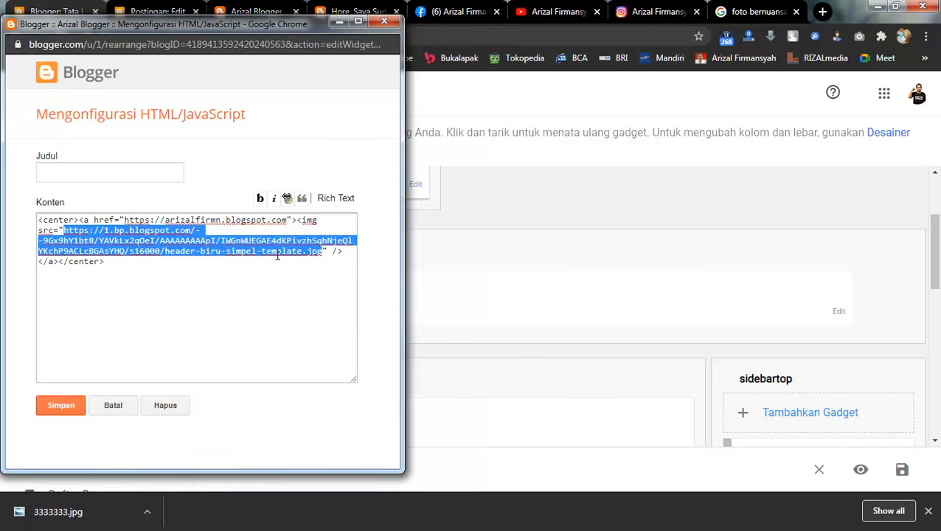
pyautogui.rightClick(226, 238)
pyautogui.click(267, 284)
pyautogui.click(56, 405)
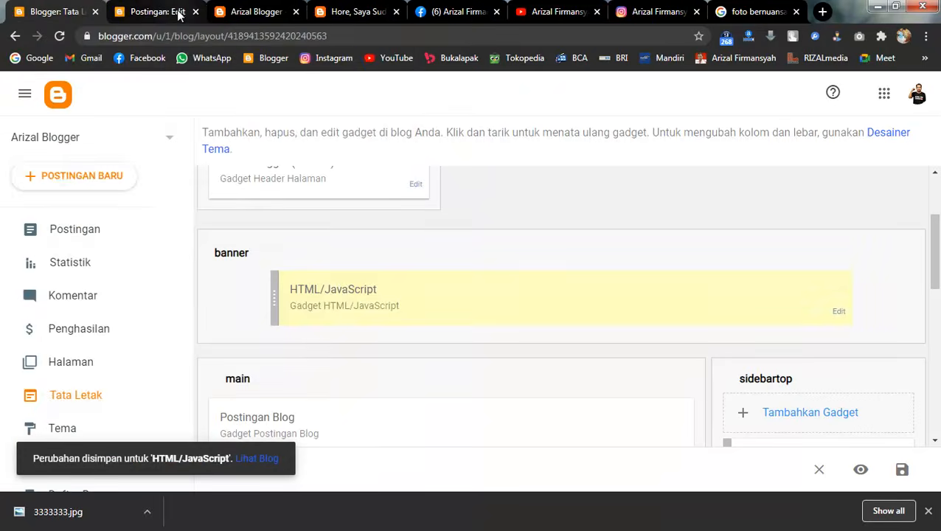
pyautogui.click(251, 12)
pyautogui.click(227, 159)
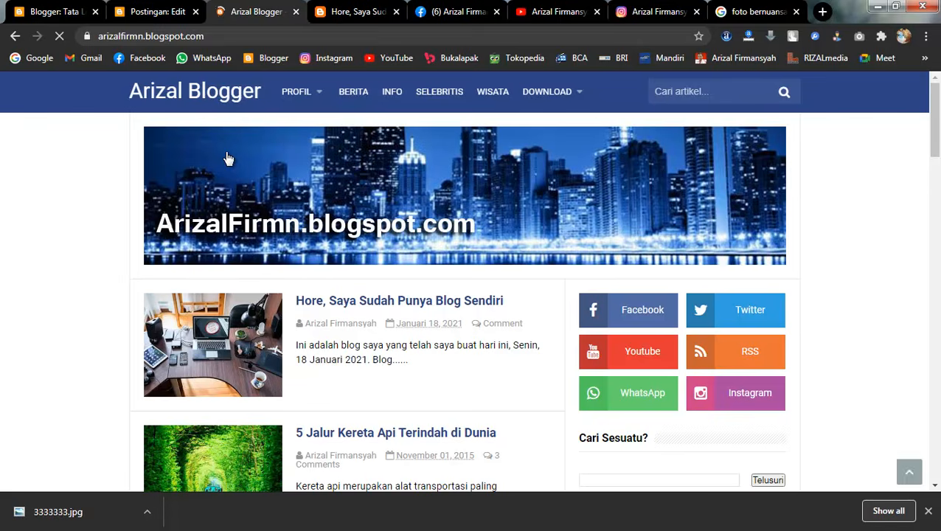
# - Switch the draft to Tampilan menulis, then delete the untitled draft with HAPUS ENTRI
pyautogui.click(136, 6)
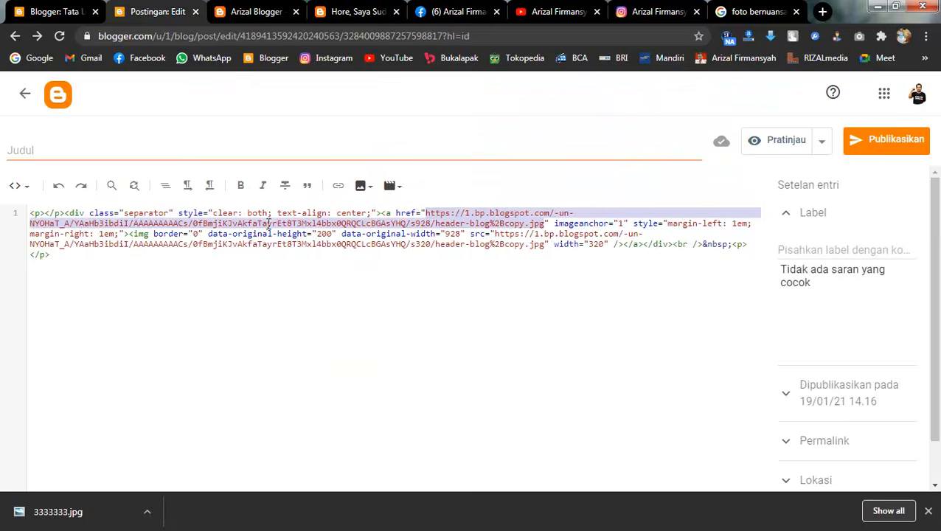
pyautogui.click(19, 185)
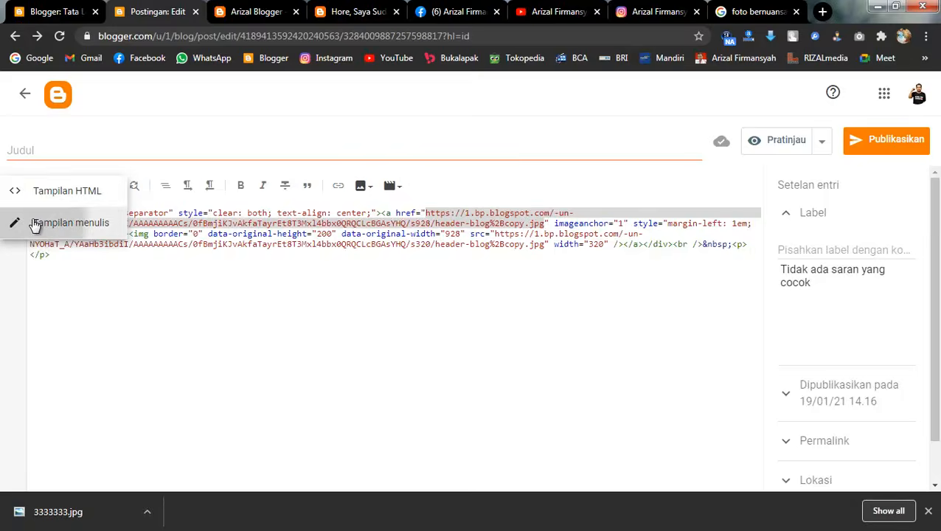
pyautogui.click(35, 223)
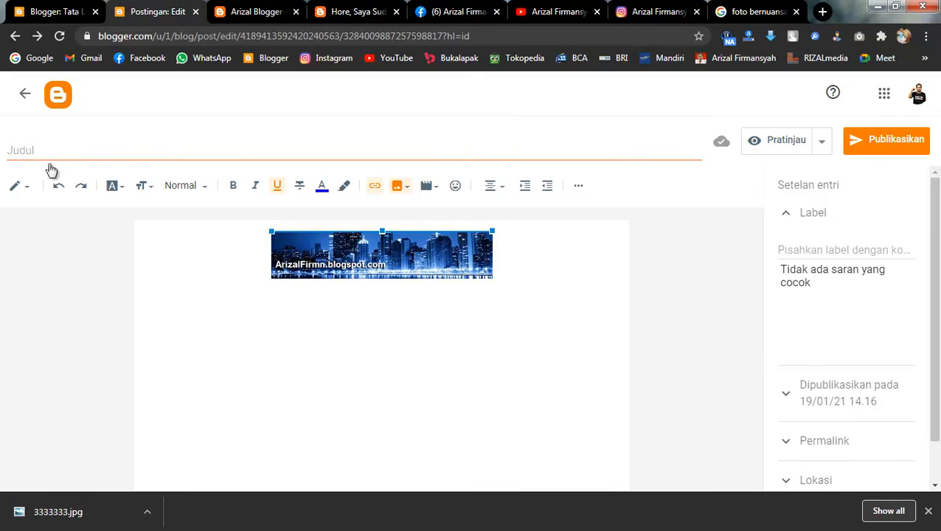
pyautogui.click(25, 95)
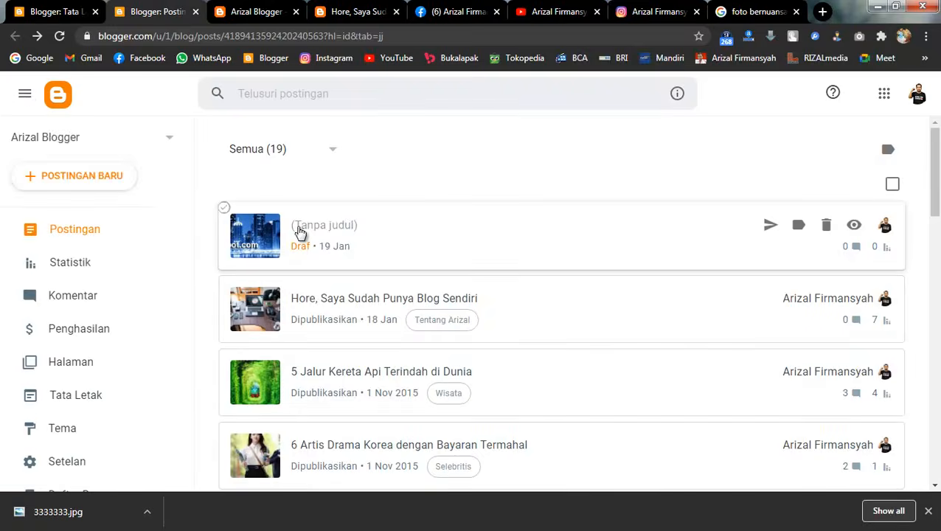
pyautogui.click(825, 224)
pyautogui.click(550, 327)
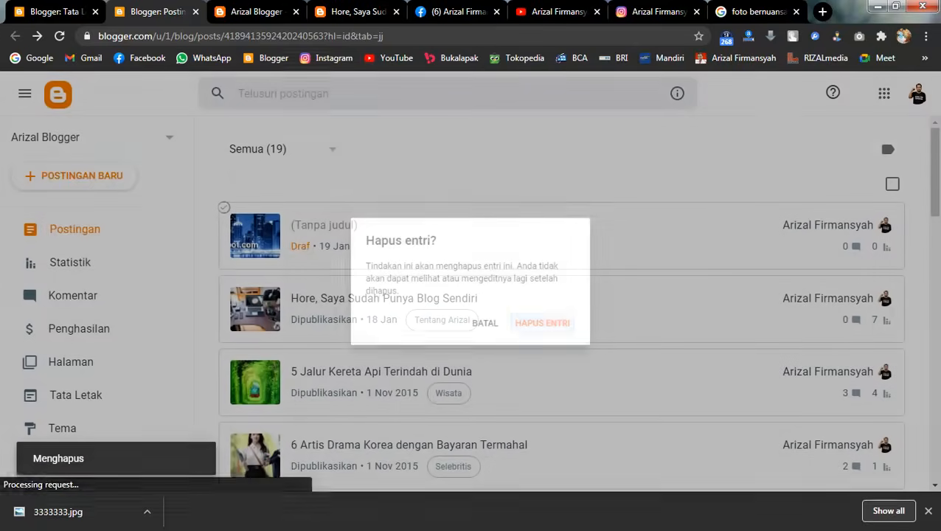
pyautogui.click(256, 10)
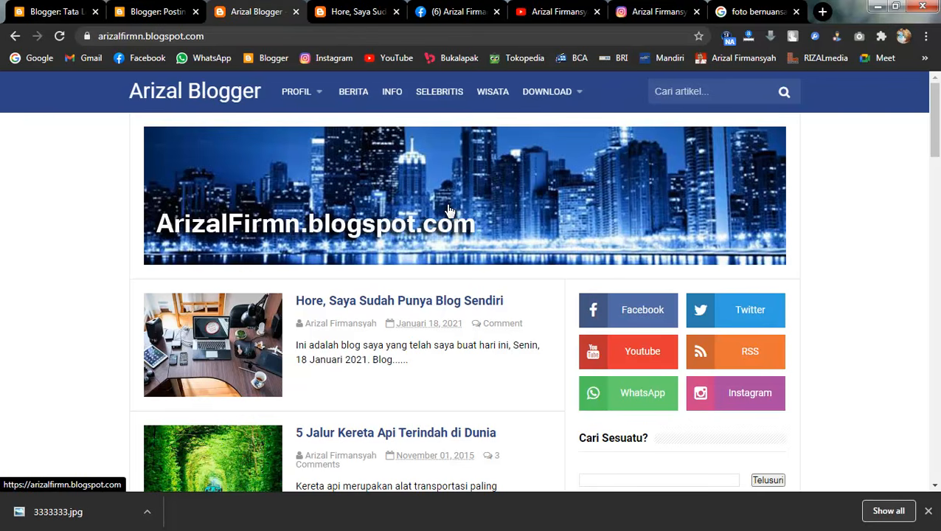
# - Scroll through the blog homepage down to its pagination
pyautogui.scroll(-9, 541, 317)
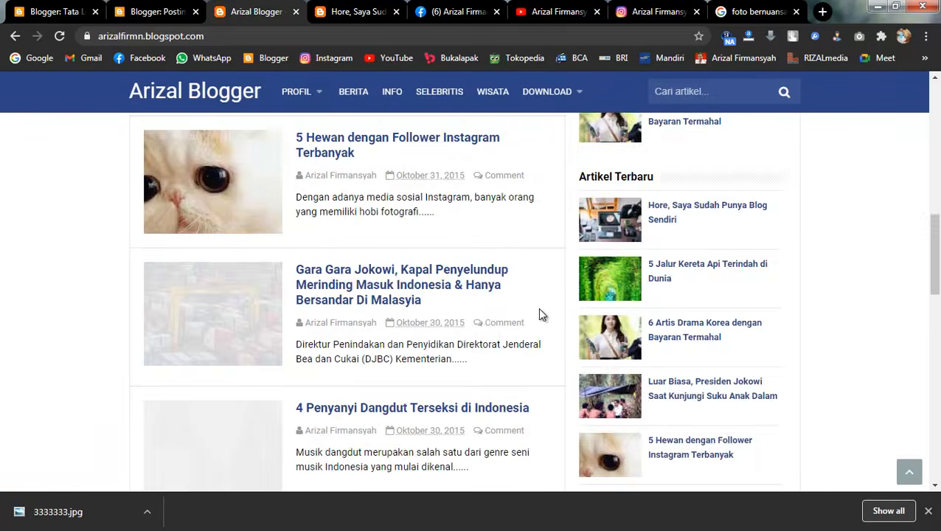
pyautogui.scroll(-8, 538, 315)
pyautogui.scroll(2, 656, 286)
pyautogui.scroll(-2, 656, 285)
pyautogui.scroll(-4, 652, 287)
pyautogui.scroll(1, 645, 279)
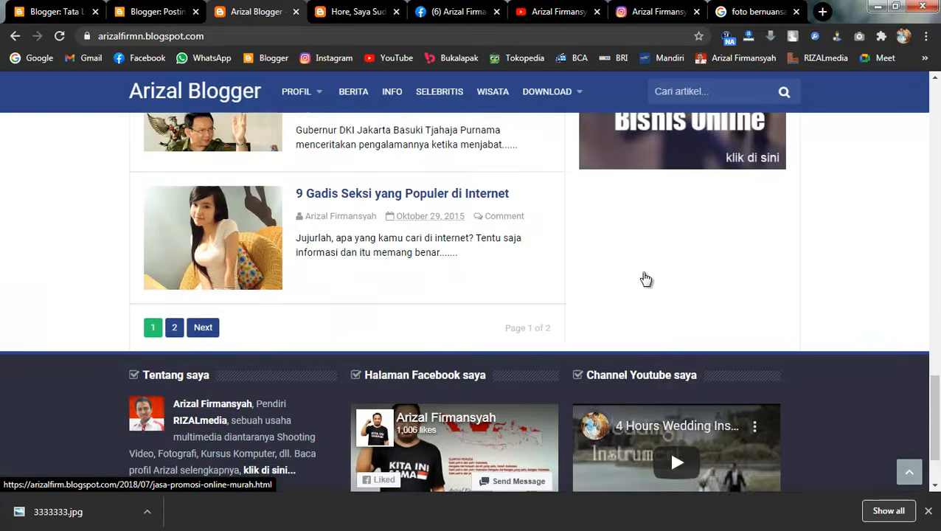
pyautogui.scroll(4, 645, 279)
pyautogui.scroll(-5, 381, 246)
pyautogui.scroll(4, 379, 246)
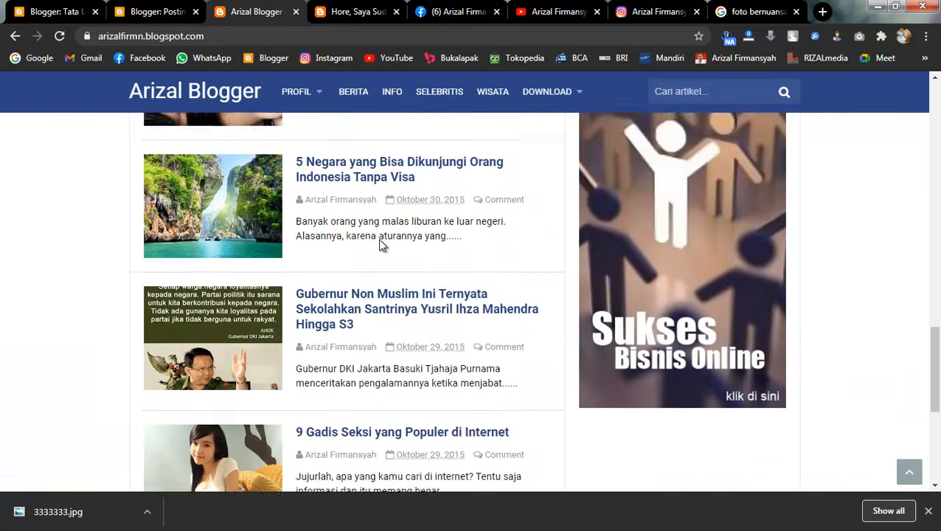
pyautogui.scroll(2, 380, 244)
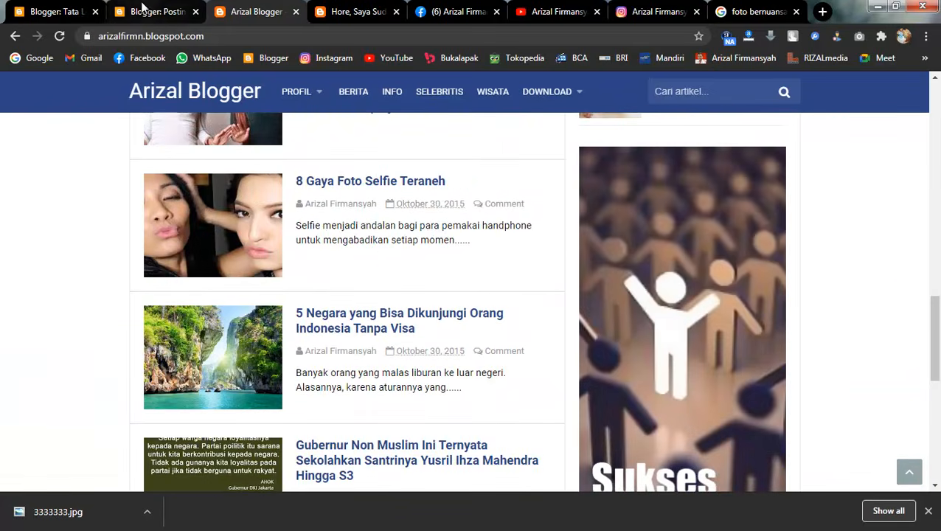
# - Close the Blogger Postingan dashboard and return to the Tata Letak page
pyautogui.click(144, 10)
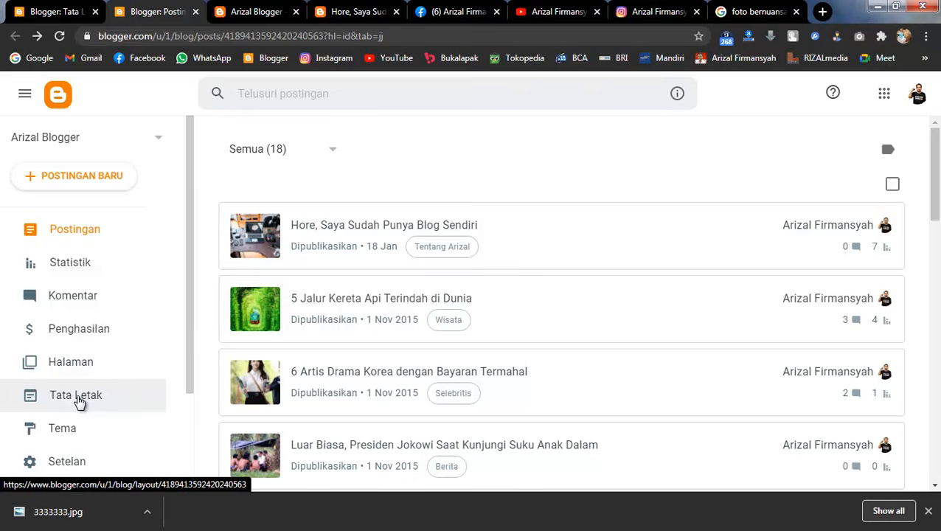
pyautogui.click(195, 12)
pyautogui.click(62, 12)
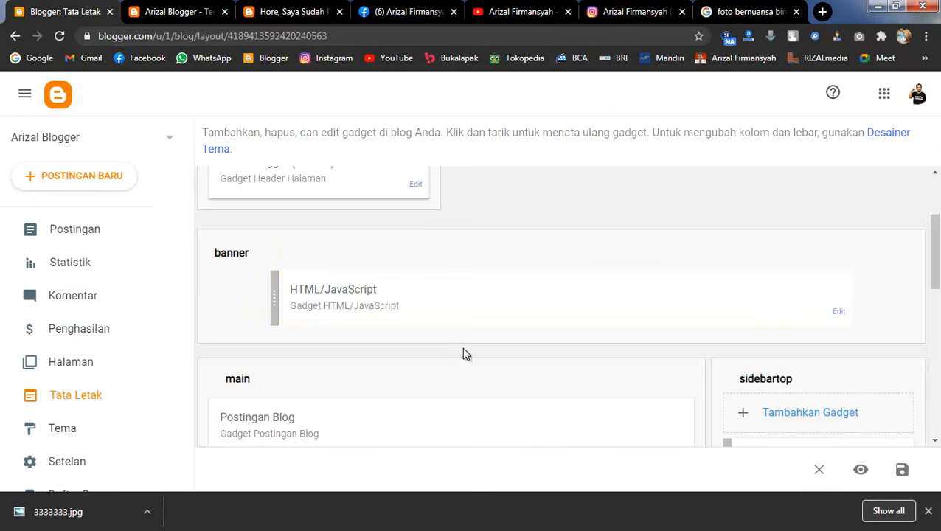
# - Change the Postingan Blog gadget's home page post count from 11 to 10 and save it
pyautogui.scroll(-5, 463, 354)
pyautogui.scroll(-2, 458, 342)
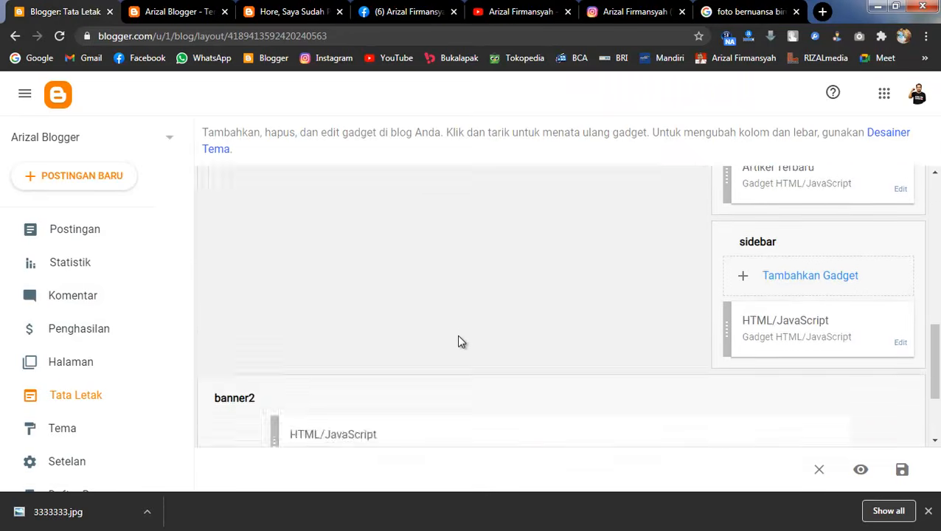
pyautogui.scroll(4, 458, 341)
pyautogui.scroll(3, 458, 340)
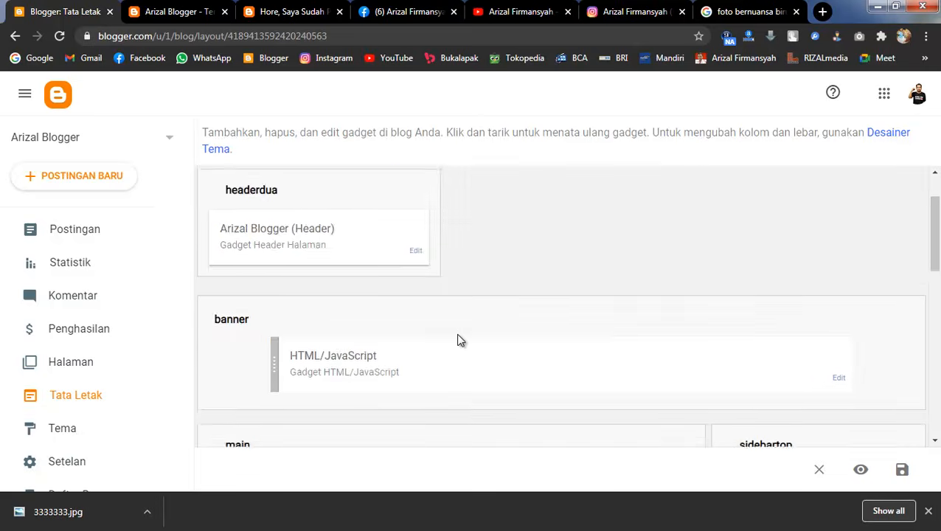
pyautogui.scroll(-4, 457, 340)
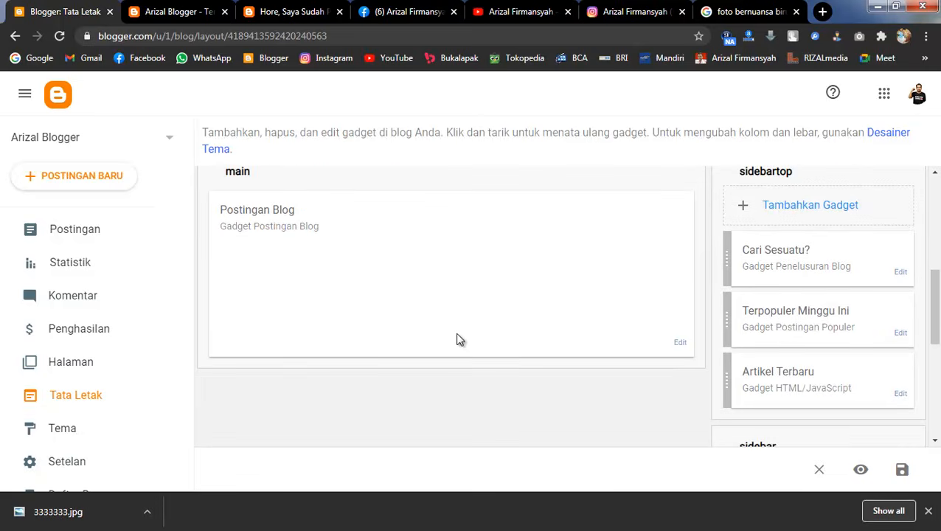
pyautogui.click(680, 345)
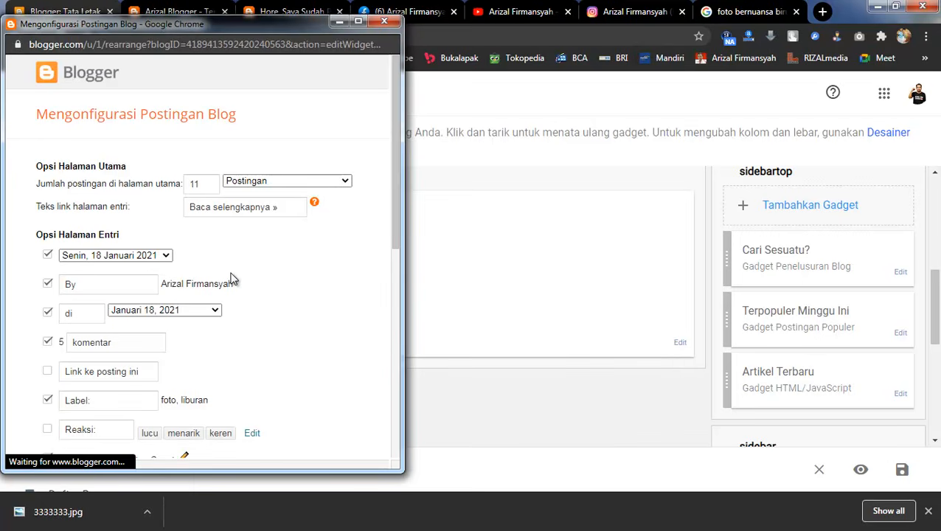
pyautogui.moveTo(203, 183); pyautogui.dragTo(145, 183)
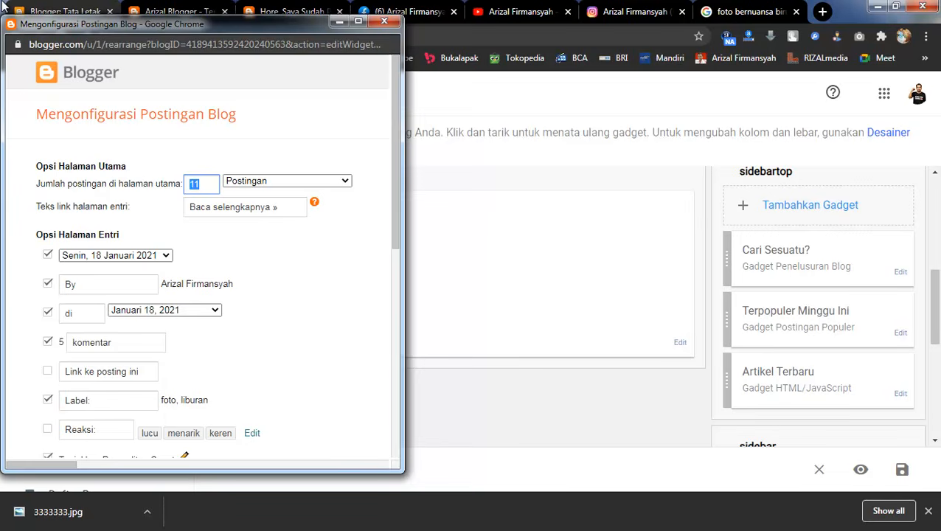
pyautogui.write('10')
pyautogui.click(288, 288)
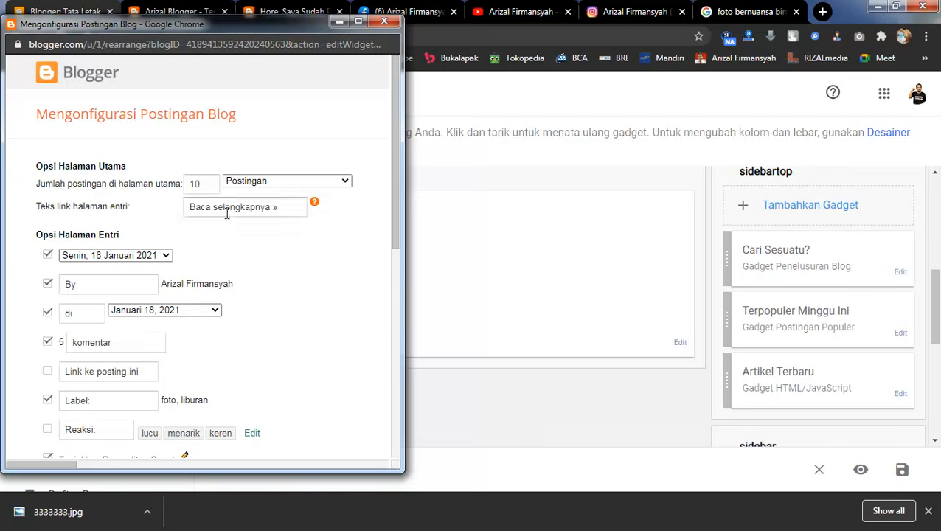
pyautogui.scroll(-7, 313, 333)
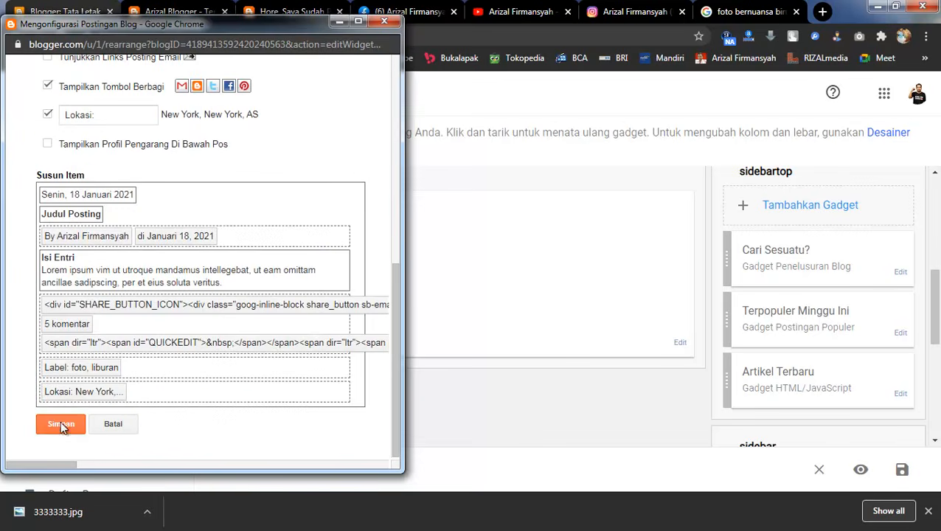
pyautogui.click(61, 428)
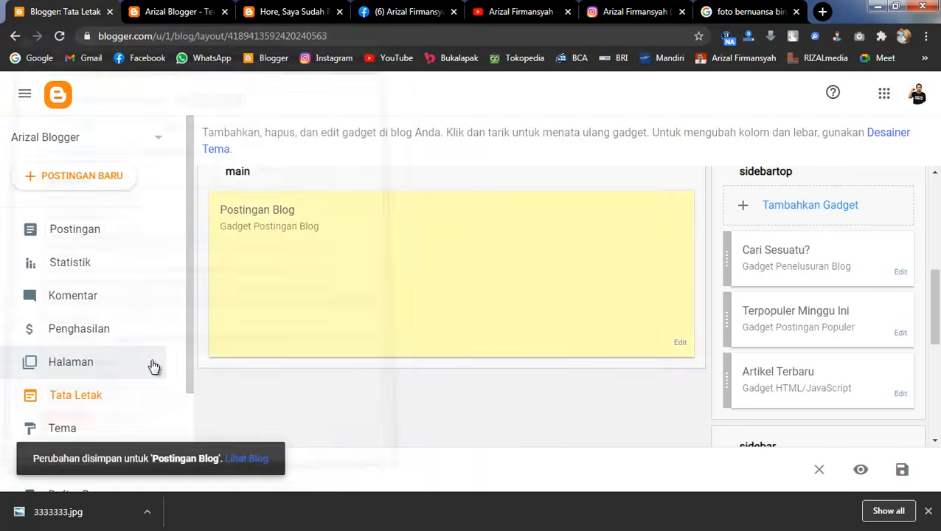
pyautogui.click(171, 12)
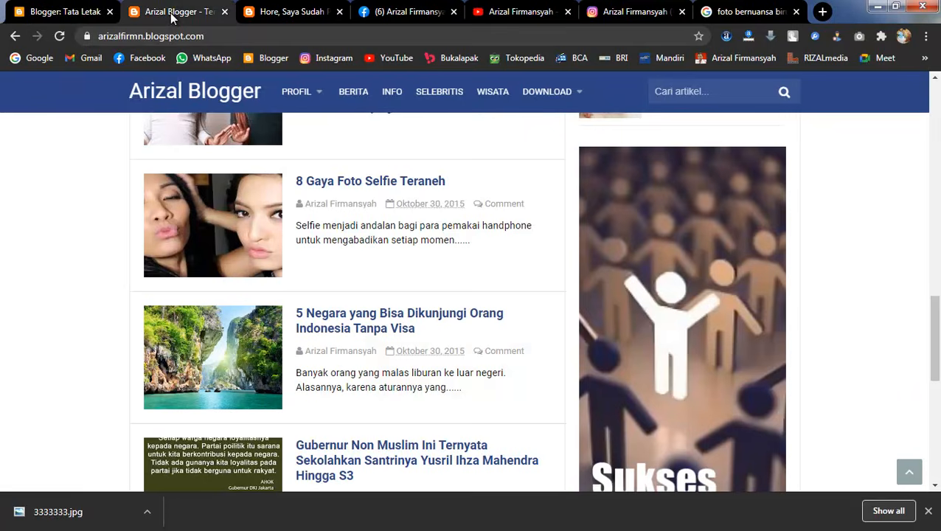
pyautogui.click(242, 89)
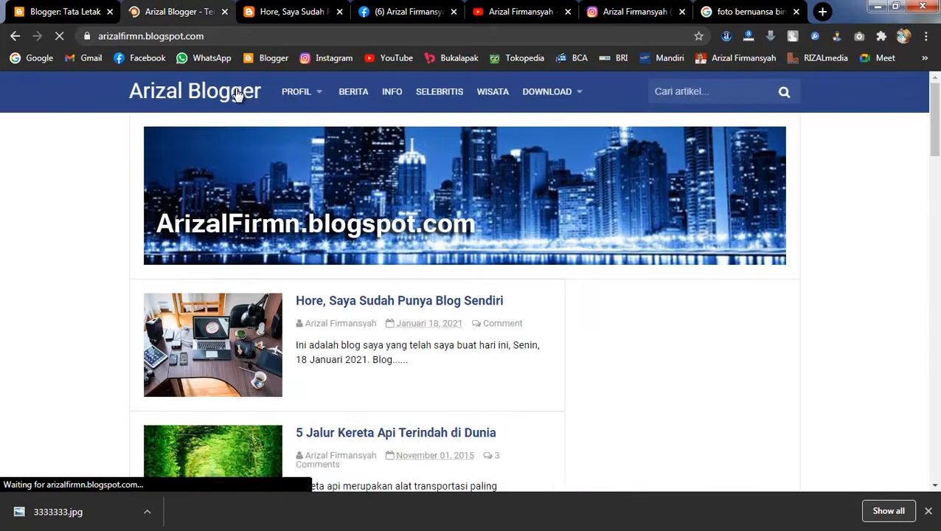
pyautogui.scroll(-15, 216, 287)
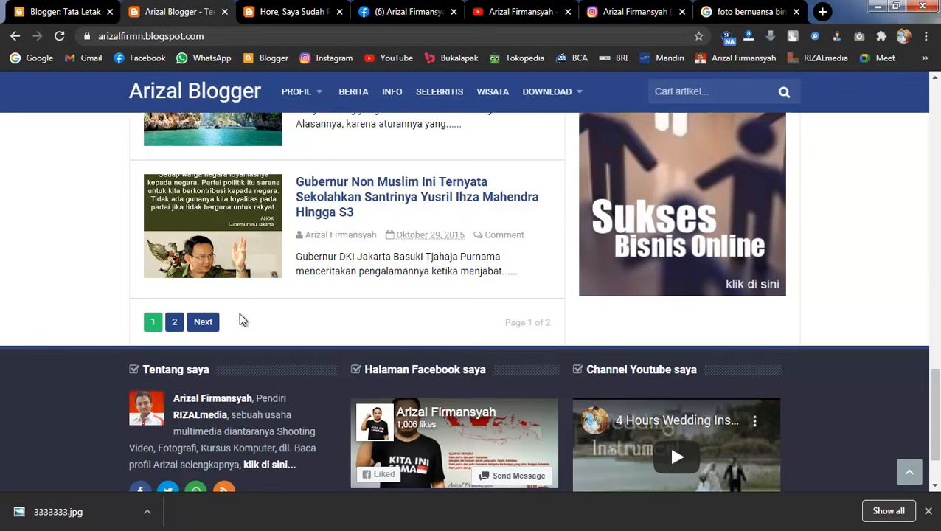
pyautogui.scroll(20, 398, 362)
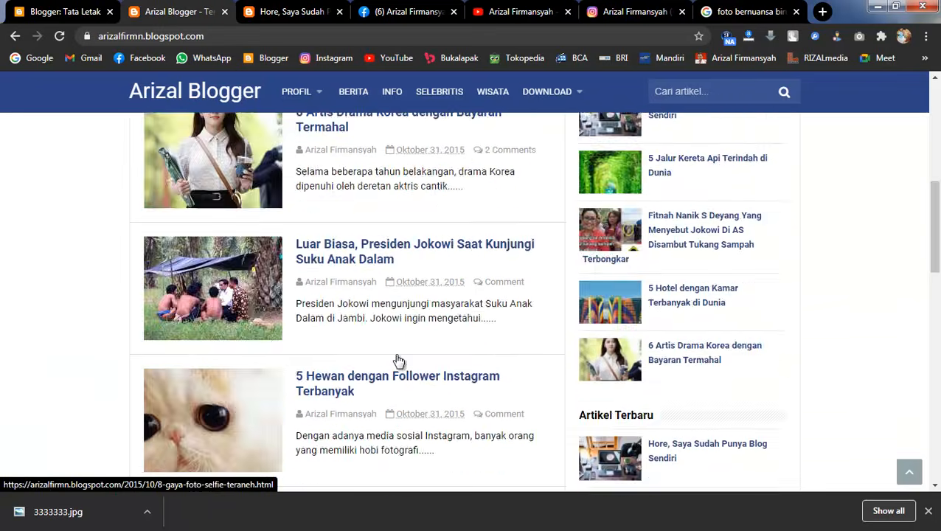
pyautogui.scroll(2, 399, 363)
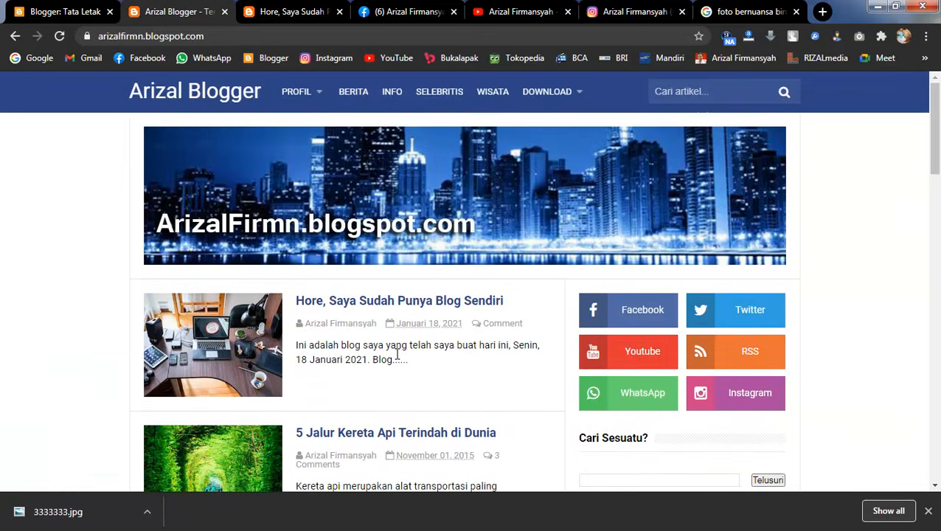
pyautogui.scroll(-15, 397, 354)
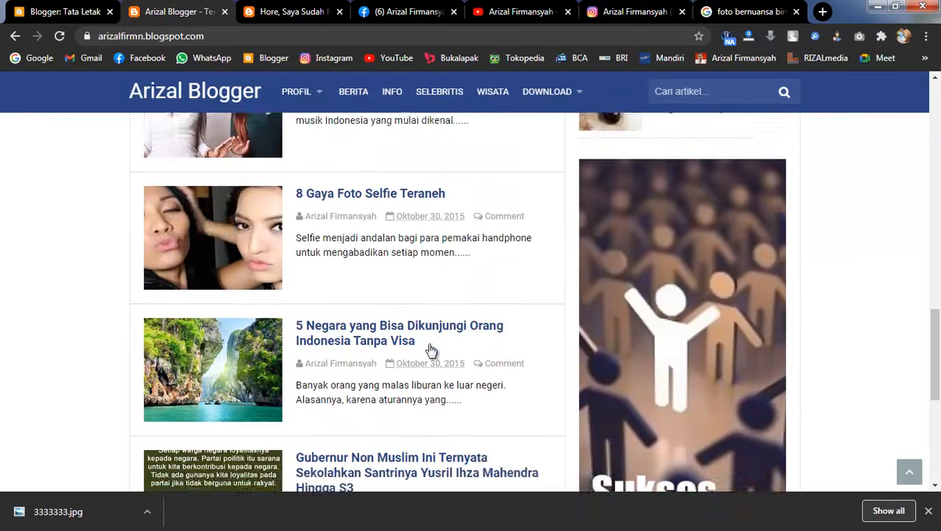
pyautogui.scroll(-2, 431, 350)
pyautogui.click(89, 12)
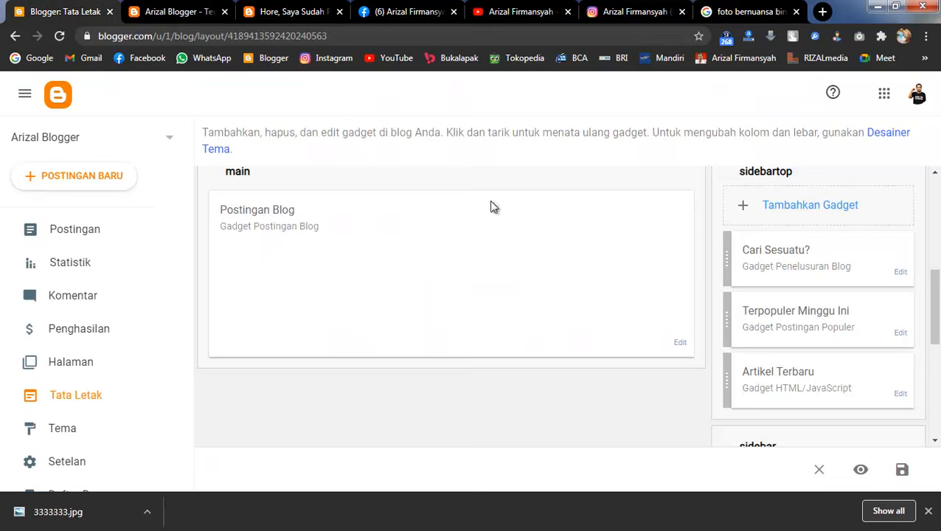
pyautogui.scroll(-3, 780, 318)
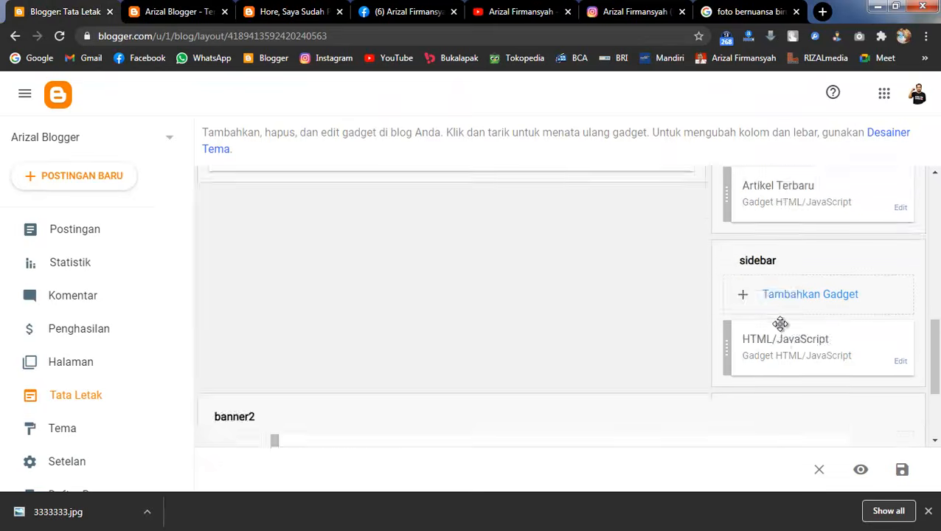
pyautogui.click(900, 341)
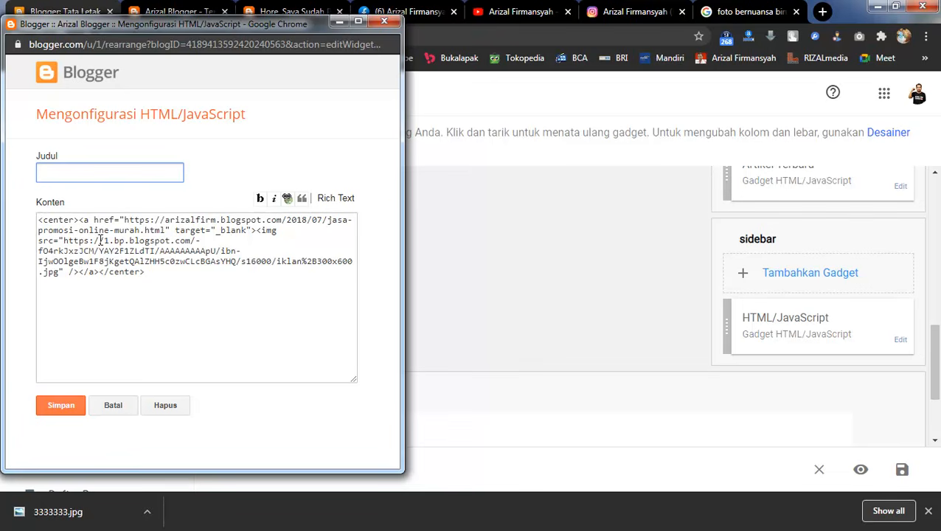
pyautogui.click(125, 222)
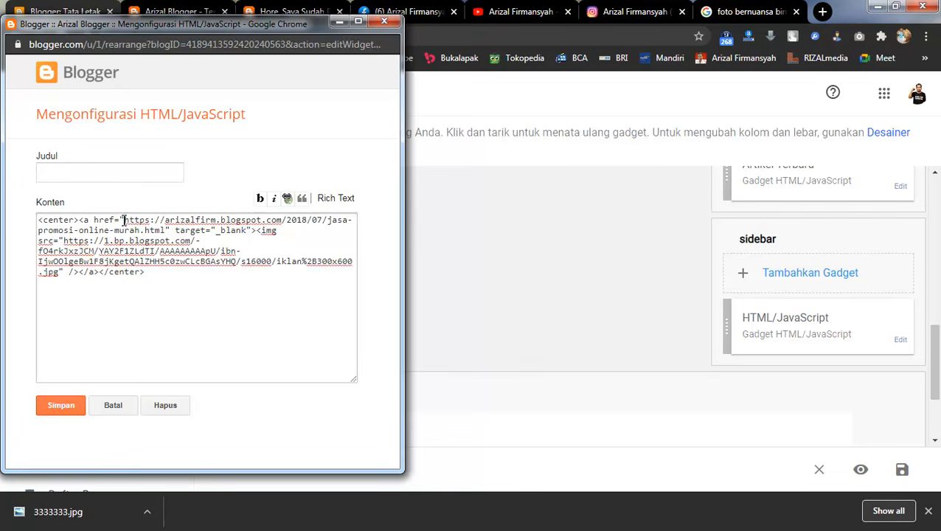
pyautogui.moveTo(123, 221); pyautogui.dragTo(273, 224)
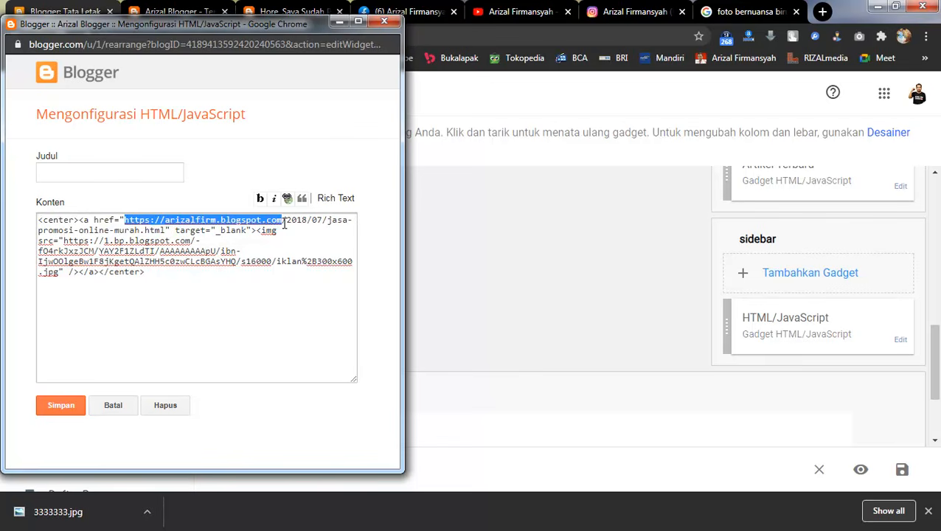
pyautogui.click(258, 232)
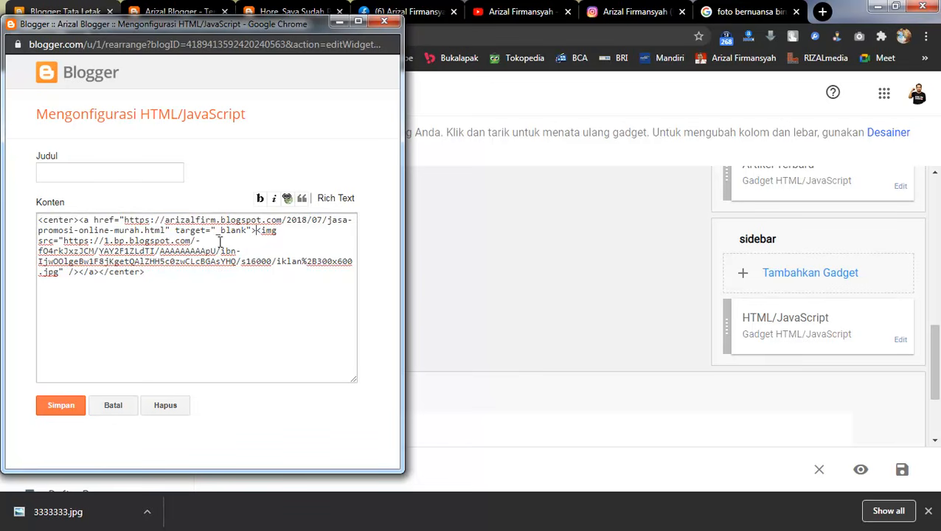
pyautogui.moveTo(63, 241); pyautogui.dragTo(59, 273)
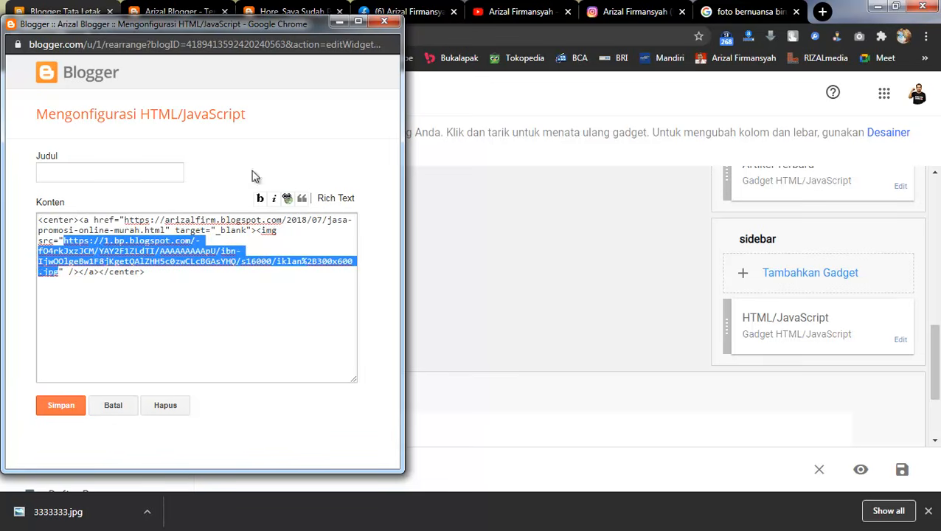
pyautogui.click(383, 21)
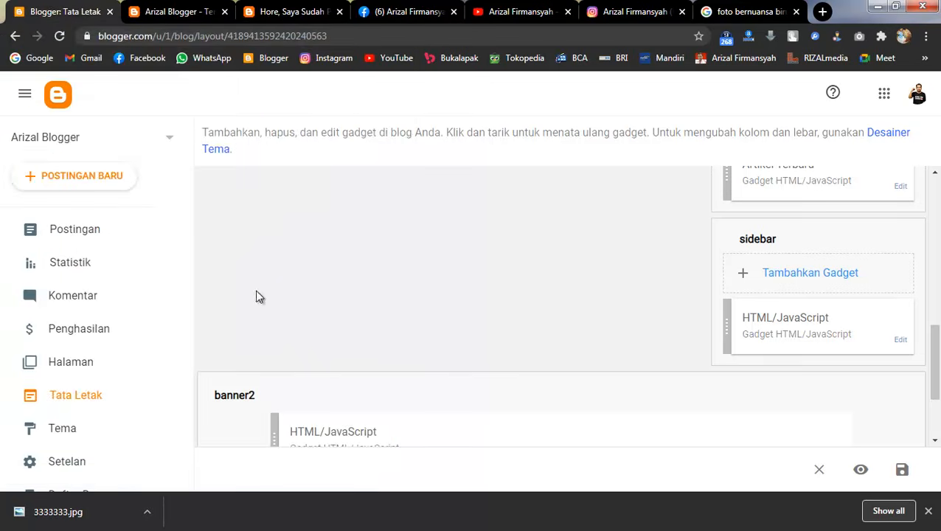
# - Check the live blog's footer, then open the Tema page from the Blogger sidebar
pyautogui.scroll(-2, 269, 307)
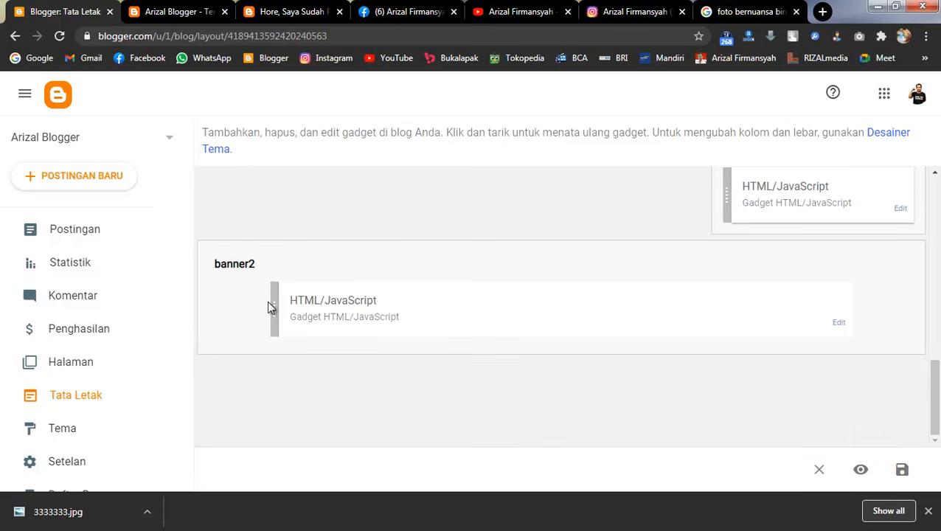
pyautogui.click(198, 7)
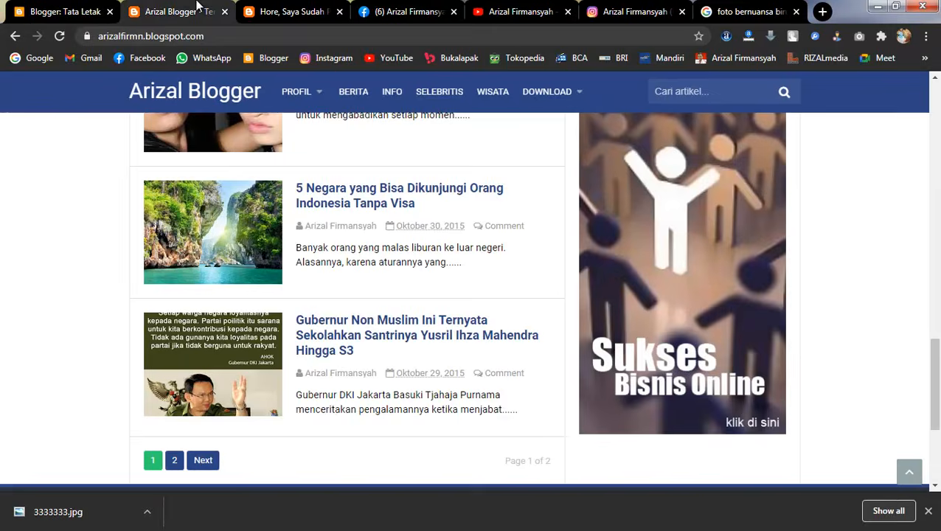
pyautogui.scroll(-3, 117, 278)
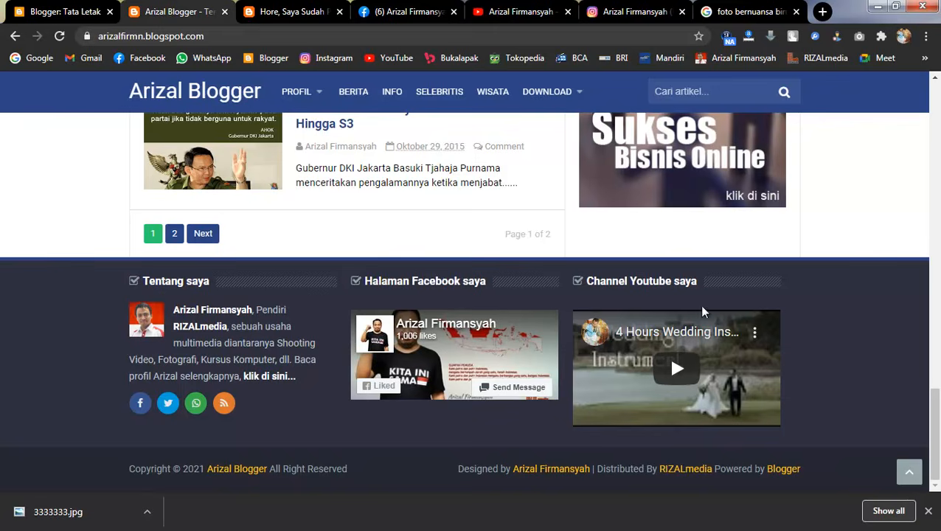
pyautogui.click(28, 10)
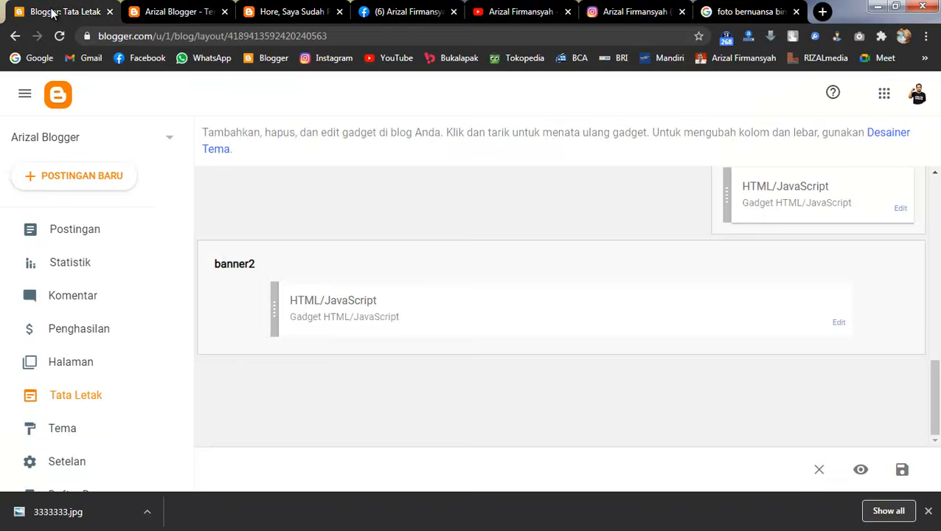
pyautogui.click(55, 430)
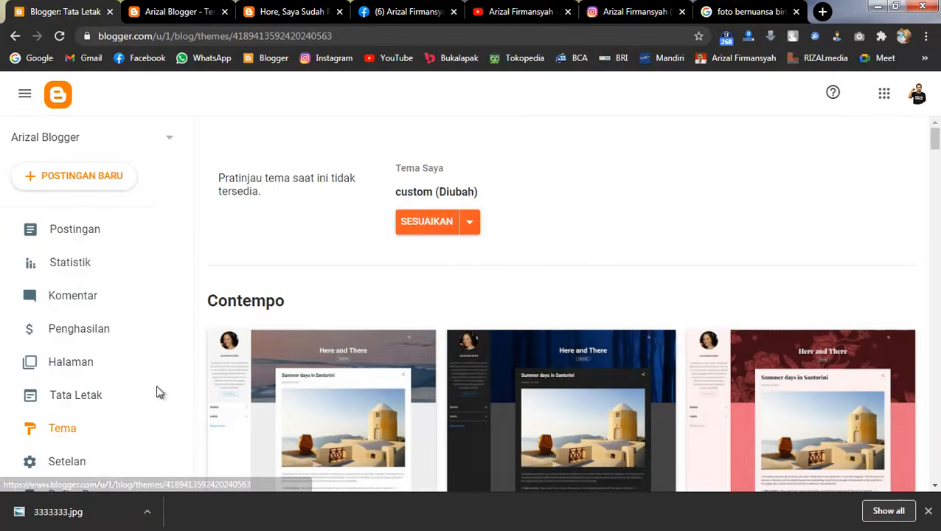
# - Open Edit HTML for the current theme and search the code for 'tentang saya'
pyautogui.click(466, 225)
pyautogui.click(366, 339)
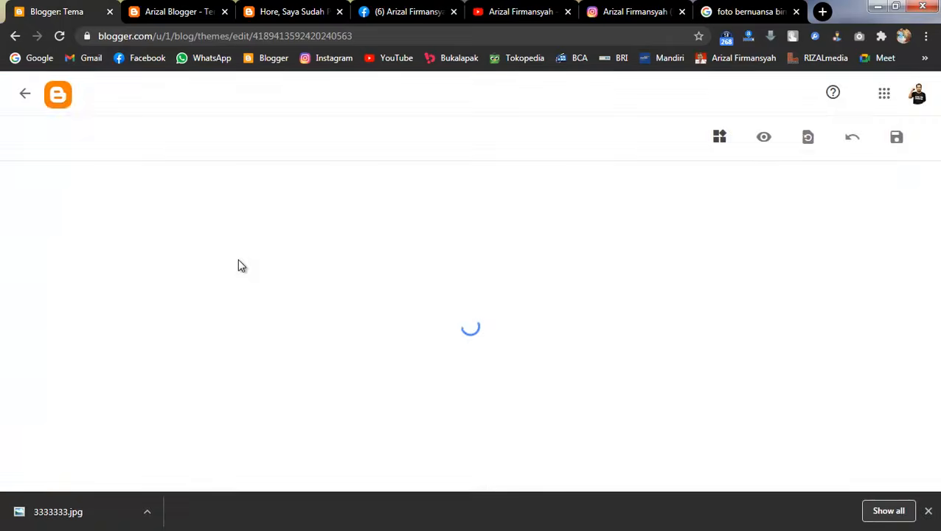
pyautogui.click(130, 8)
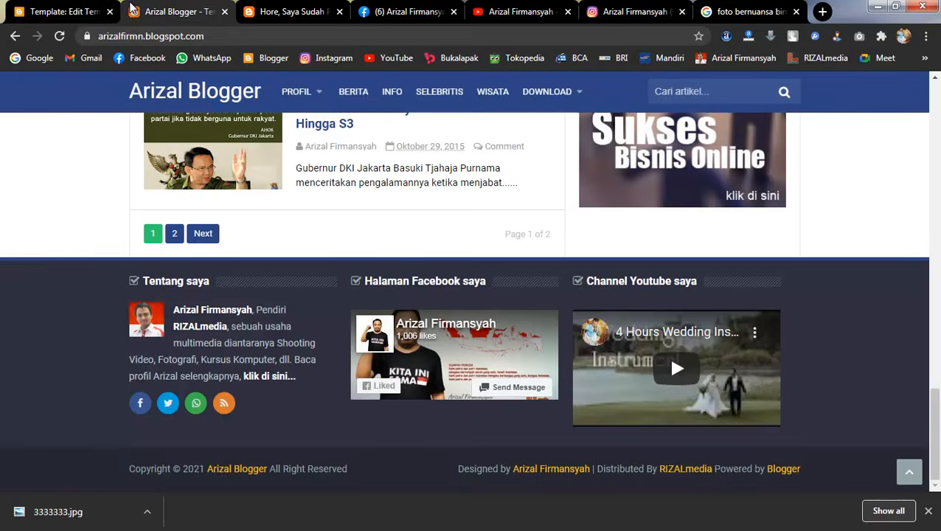
pyautogui.click(67, 11)
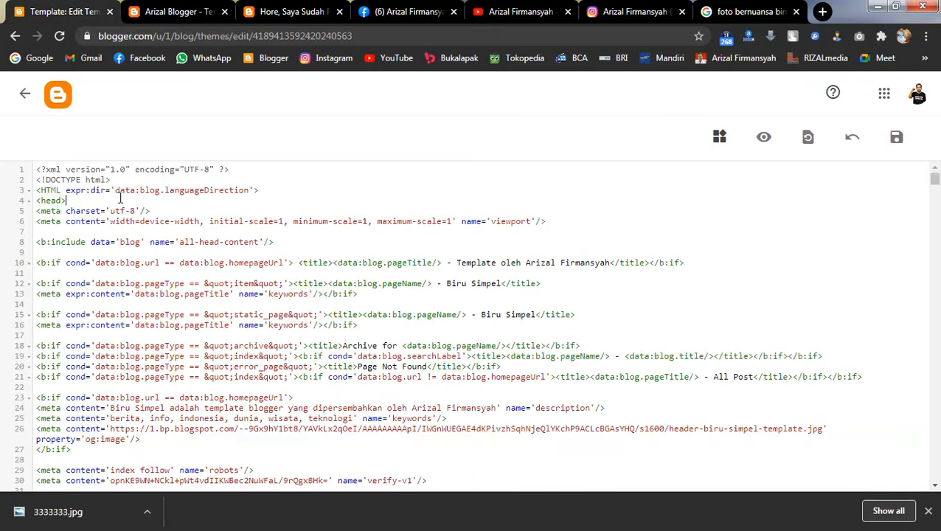
pyautogui.hotkey('ctrl', 'f')
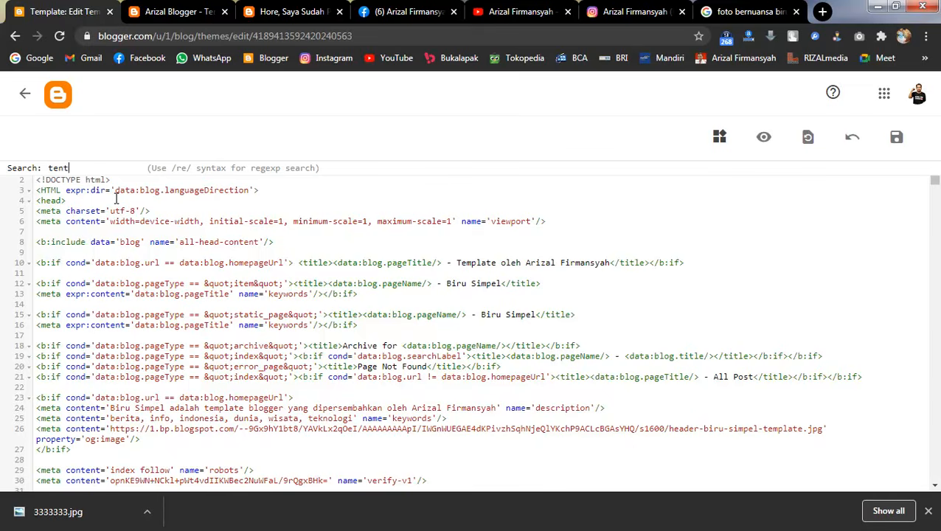
pyautogui.write('tentang saya')
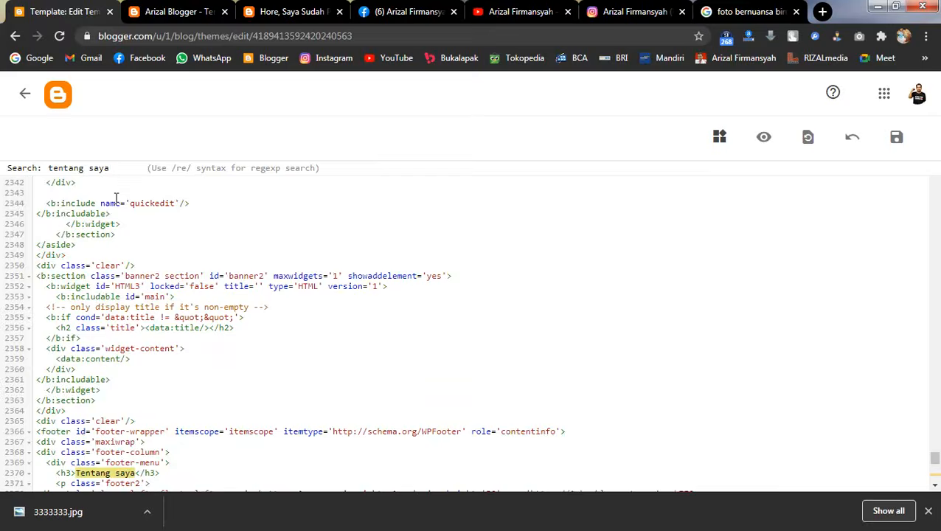
pyautogui.scroll(-3, 103, 280)
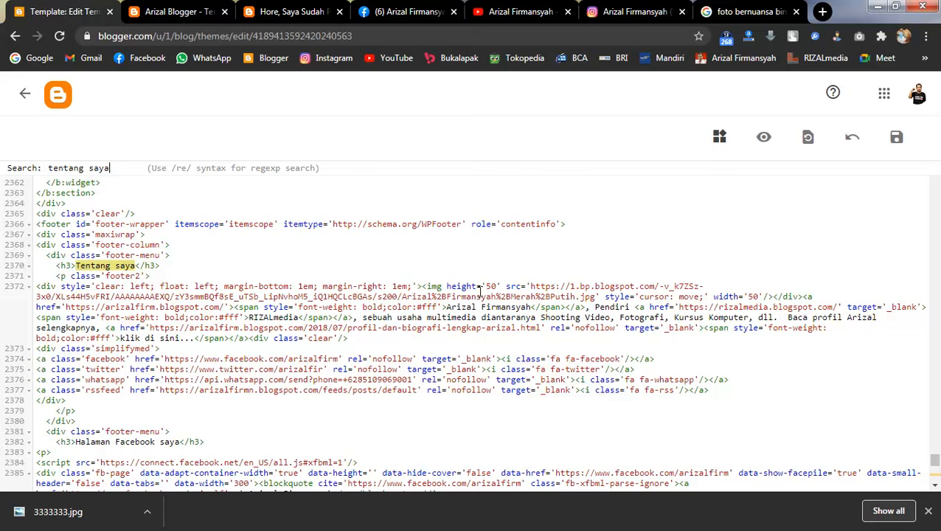
# - Select the footer's profile image URL in the code and compare it with the live blog footer
pyautogui.moveTo(422, 286); pyautogui.dragTo(578, 298)
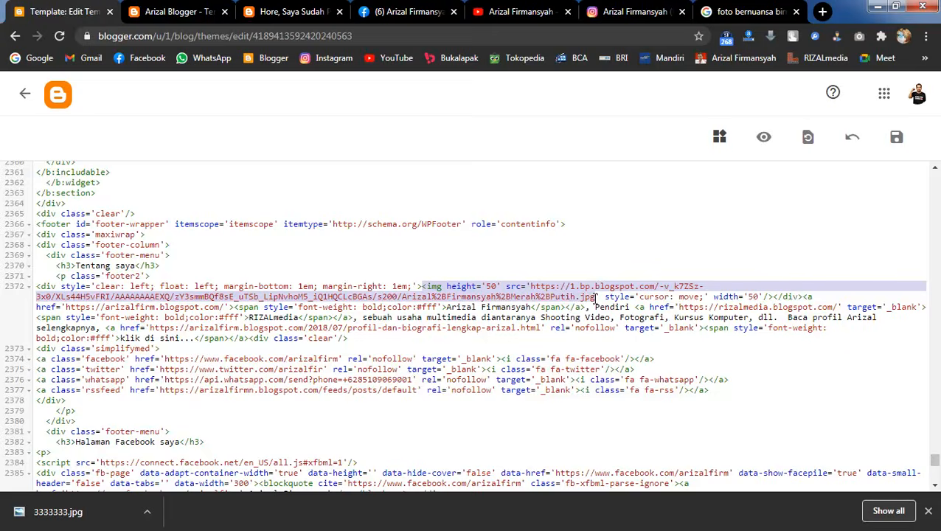
pyautogui.click(197, 5)
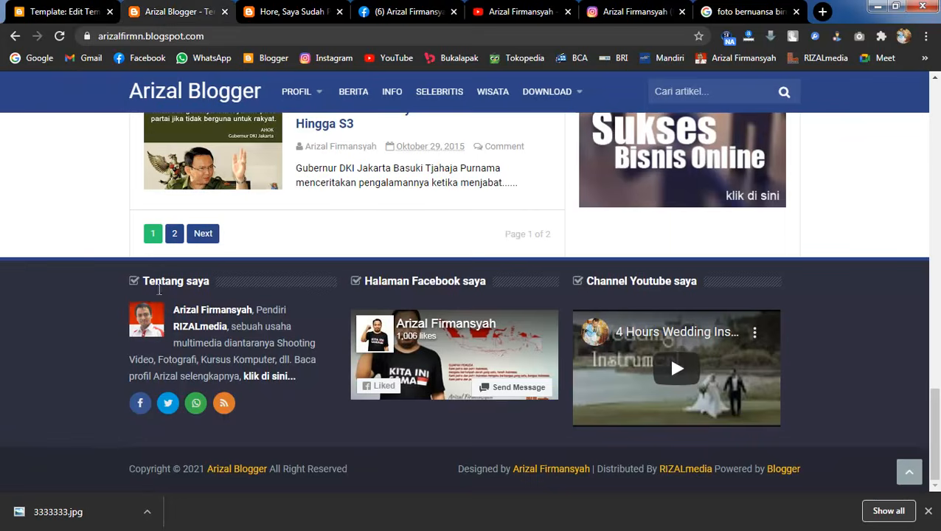
pyautogui.click(74, 8)
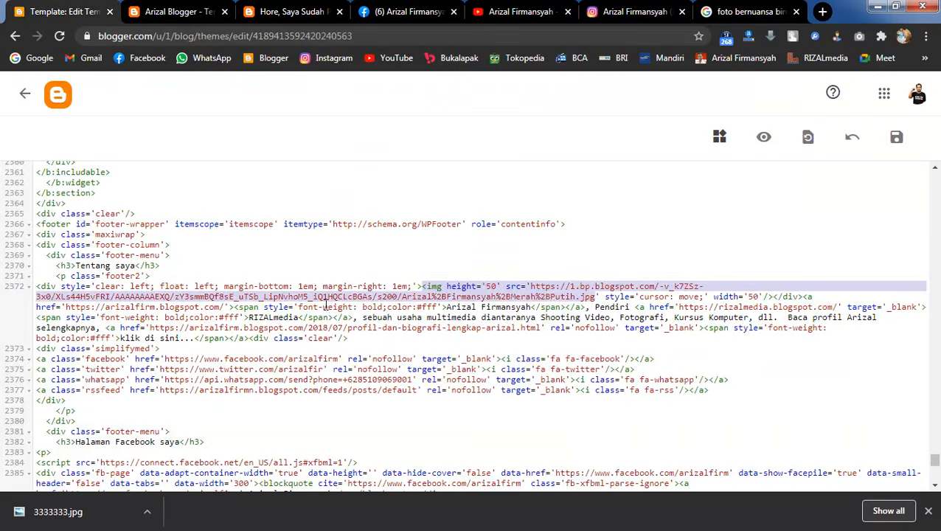
pyautogui.click(326, 304)
pyautogui.moveTo(531, 286); pyautogui.dragTo(593, 296)
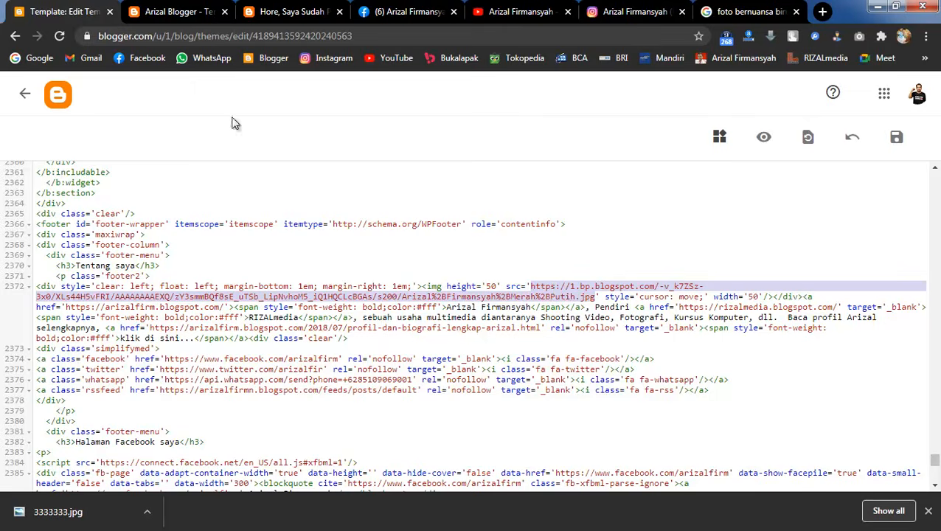
pyautogui.click(173, 11)
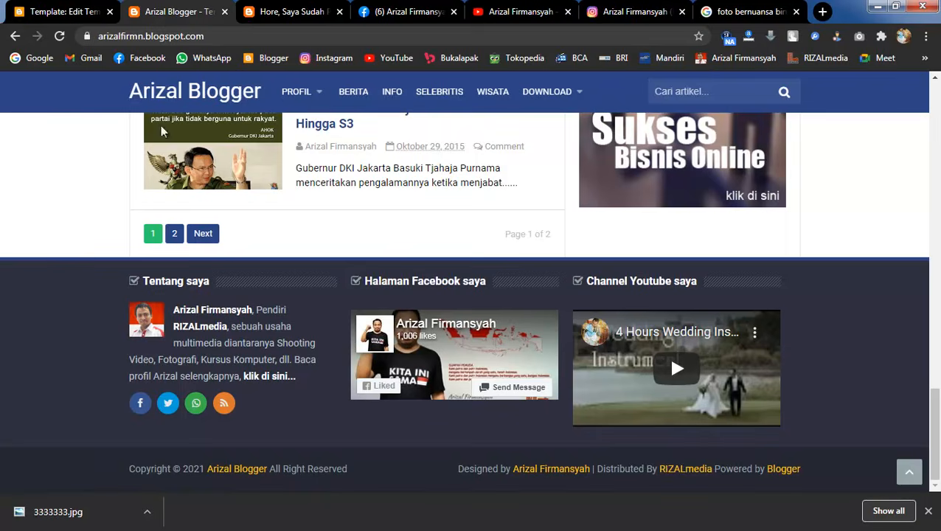
pyautogui.click(81, 9)
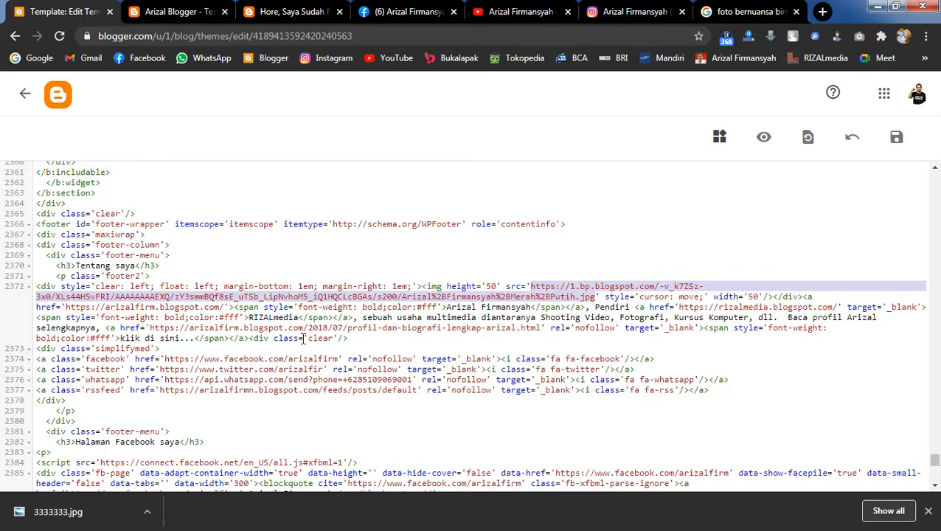
pyautogui.click(177, 15)
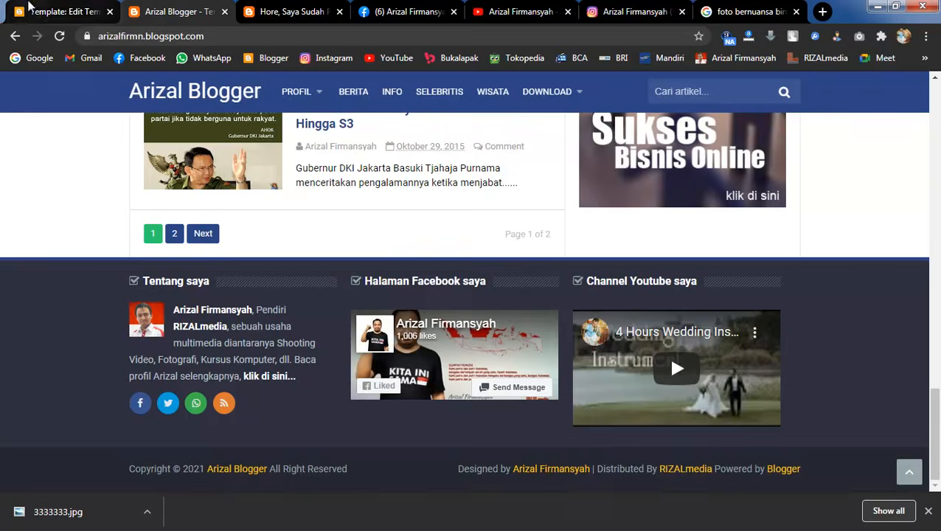
pyautogui.click(59, 12)
# - Select the Facebook page address on line 2385 and open that Facebook page
pyautogui.scroll(-3, 208, 325)
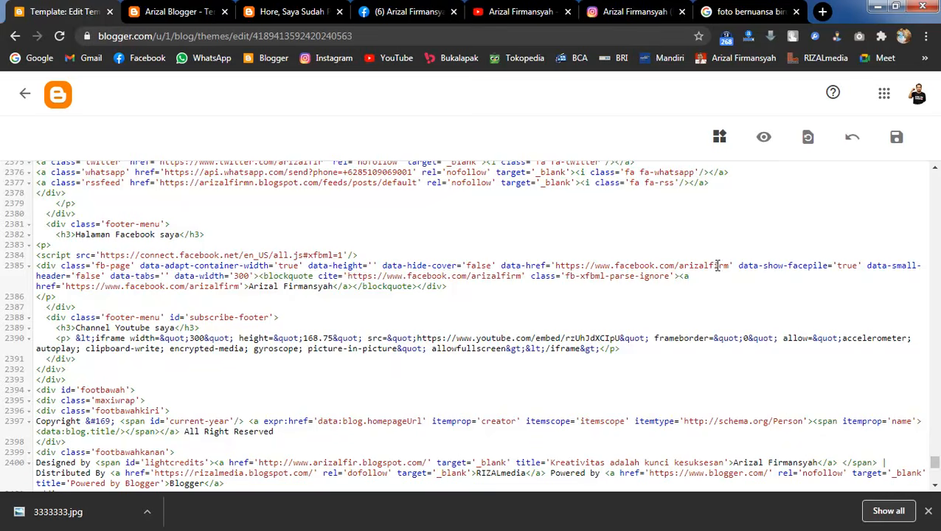
pyautogui.moveTo(730, 266); pyautogui.dragTo(562, 266)
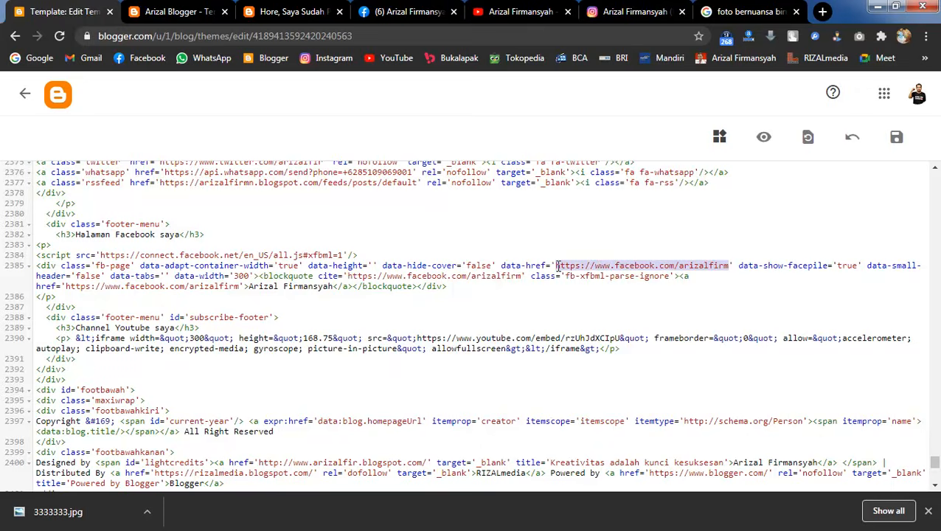
pyautogui.click(380, 12)
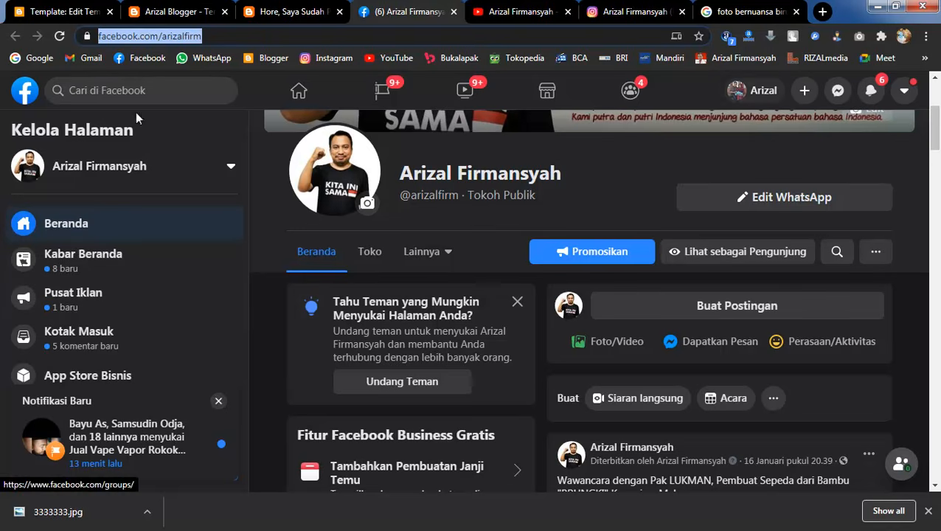
# - Show the list of Facebook pages you manage and compare it with the blog's welcome post
pyautogui.click(30, 99)
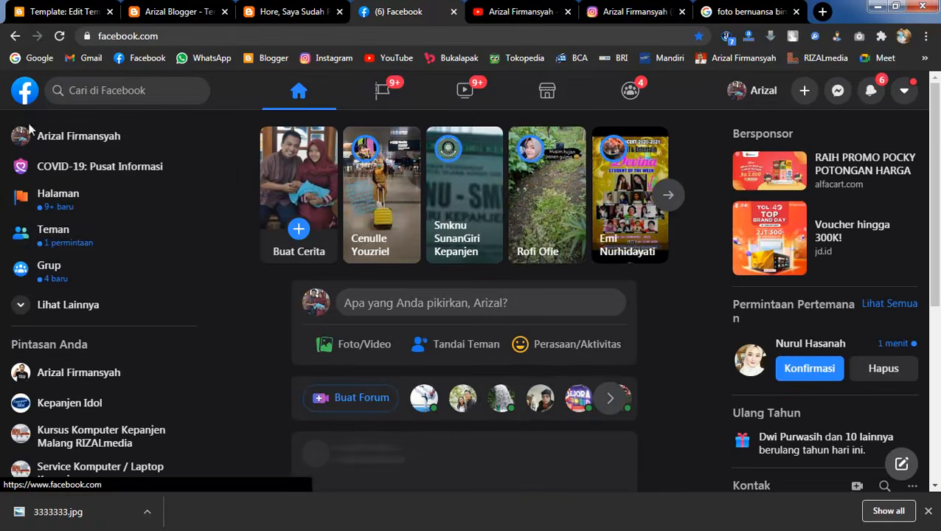
pyautogui.click(59, 200)
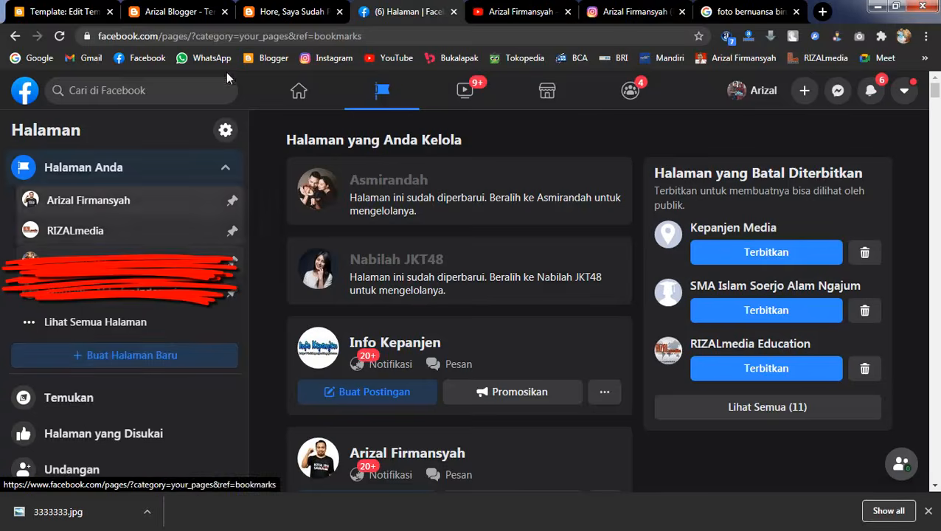
pyautogui.click(181, 13)
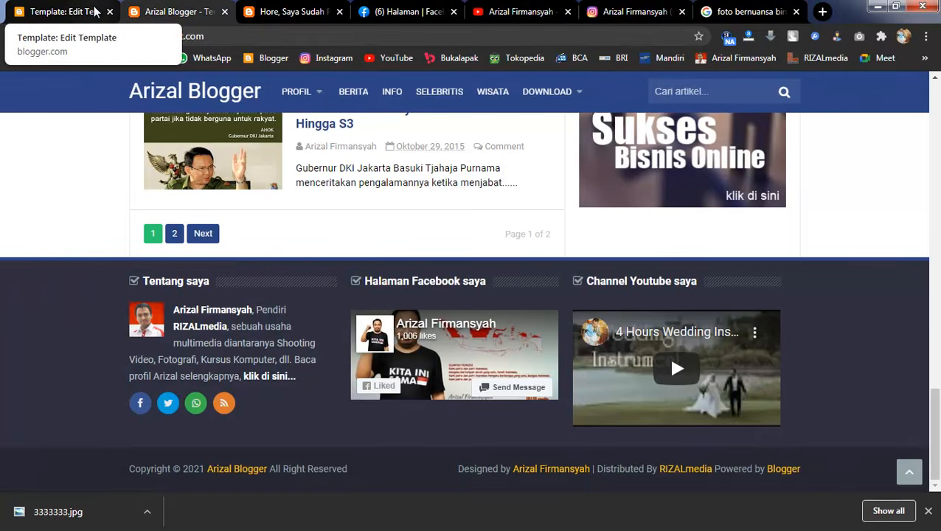
pyautogui.click(263, 12)
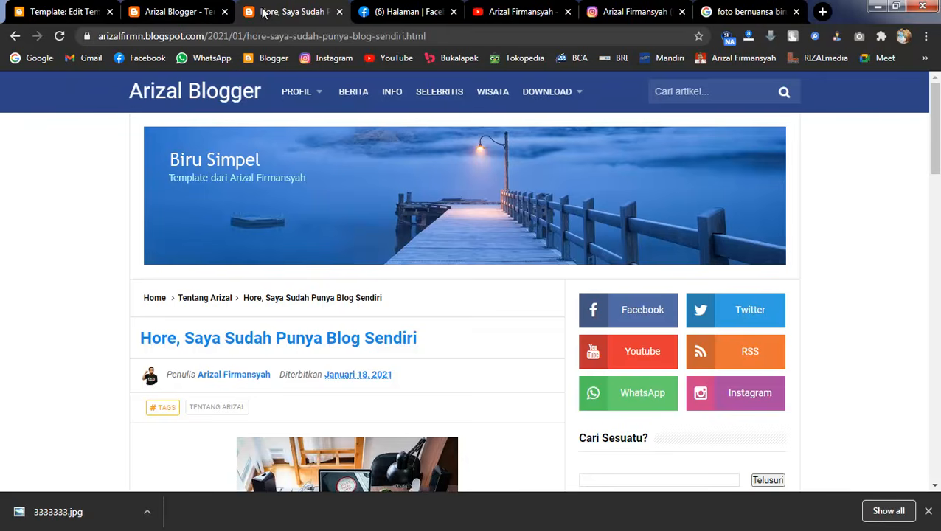
pyautogui.click(398, 11)
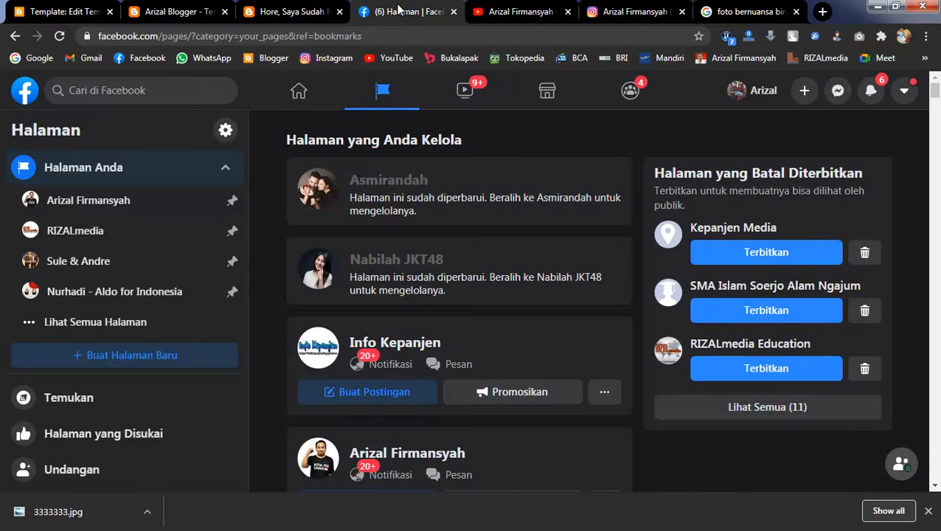
# - Review the blog footer, welcome post and YouTube channel, then return to the template HTML code
pyautogui.click(315, 11)
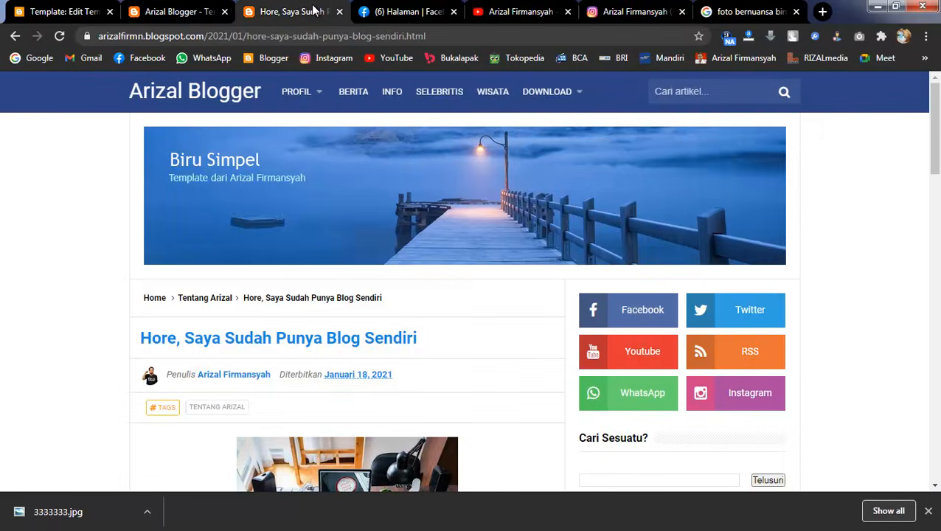
pyautogui.click(167, 12)
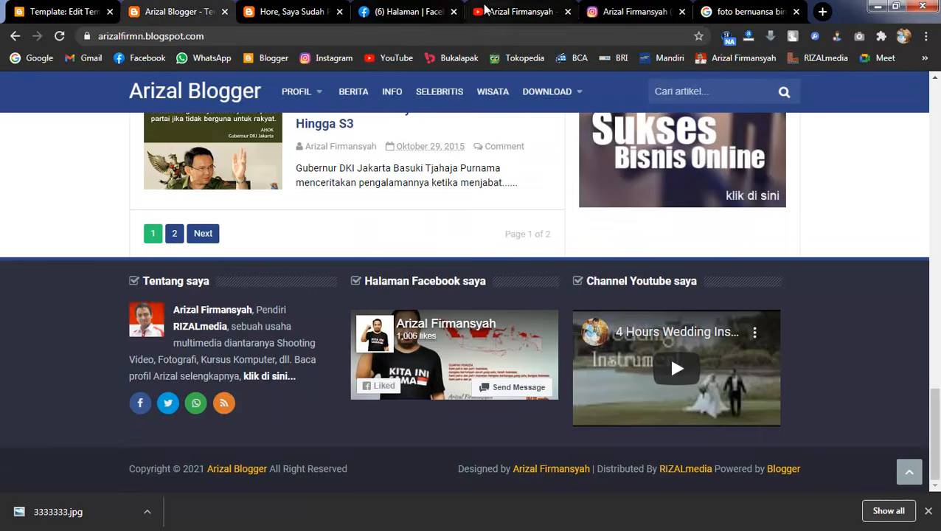
pyautogui.click(516, 11)
pyautogui.click(405, 11)
pyautogui.click(291, 10)
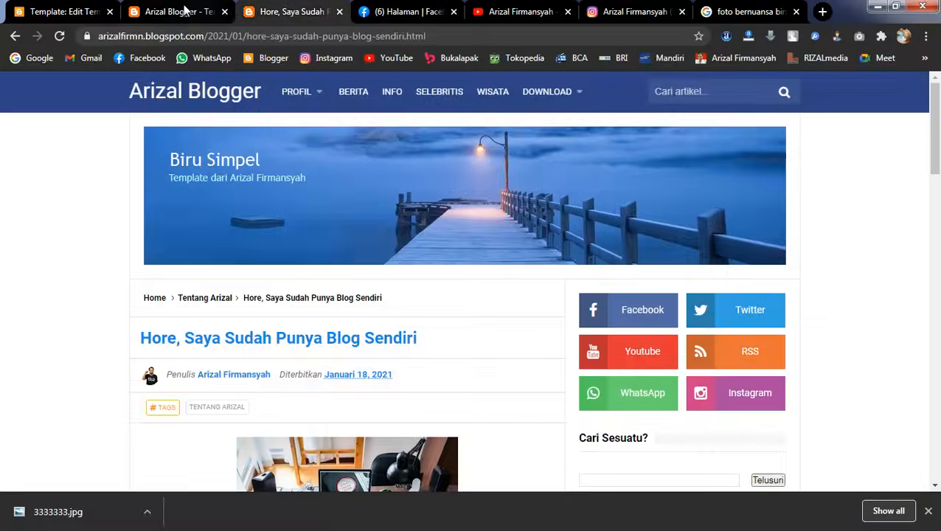
pyautogui.click(185, 9)
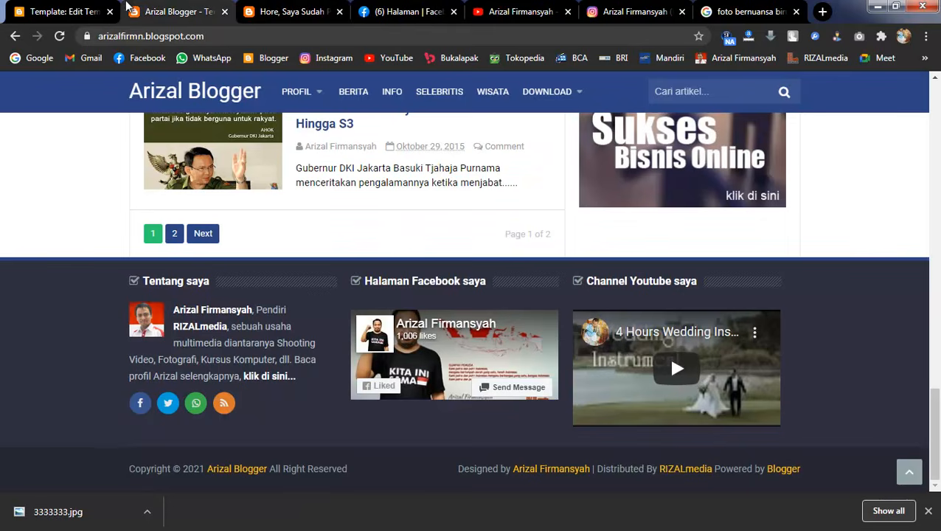
pyautogui.click(59, 11)
pyautogui.click(132, 10)
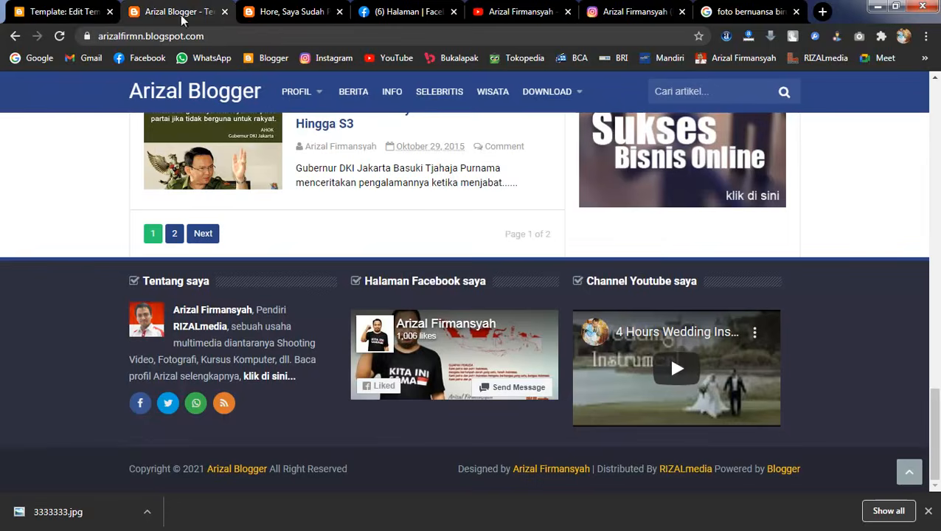
pyautogui.click(44, 9)
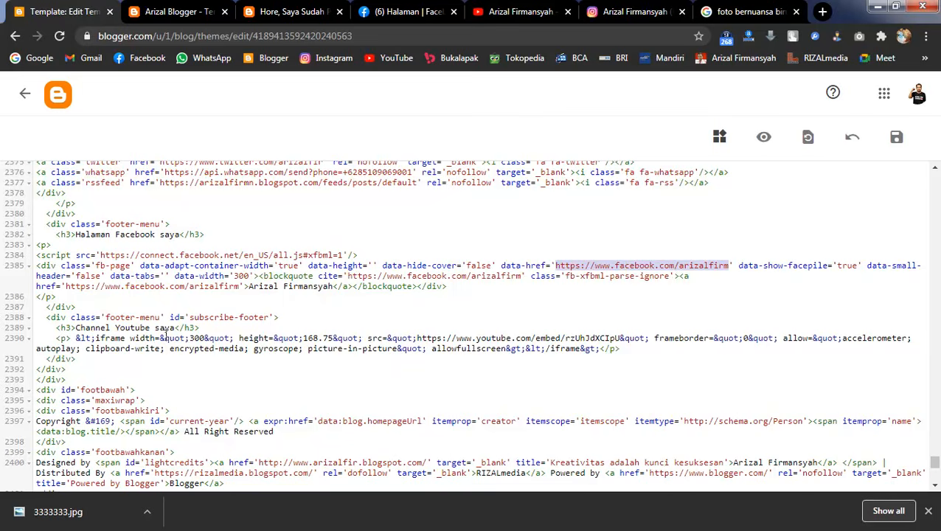
# - Select the old video ID after embed/ in the footer's YouTube code, then go to the YouTube channel
pyautogui.click(564, 339)
pyautogui.moveTo(573, 342); pyautogui.dragTo(599, 342)
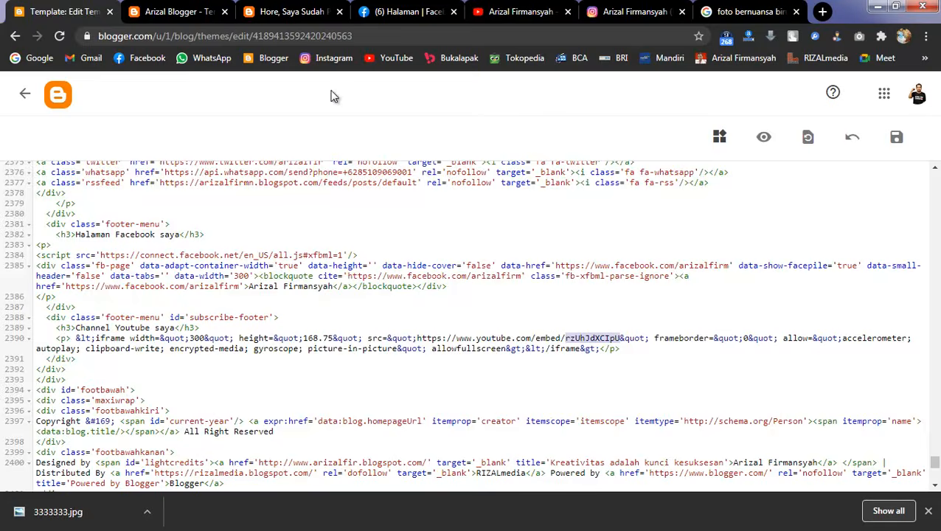
pyautogui.click(518, 11)
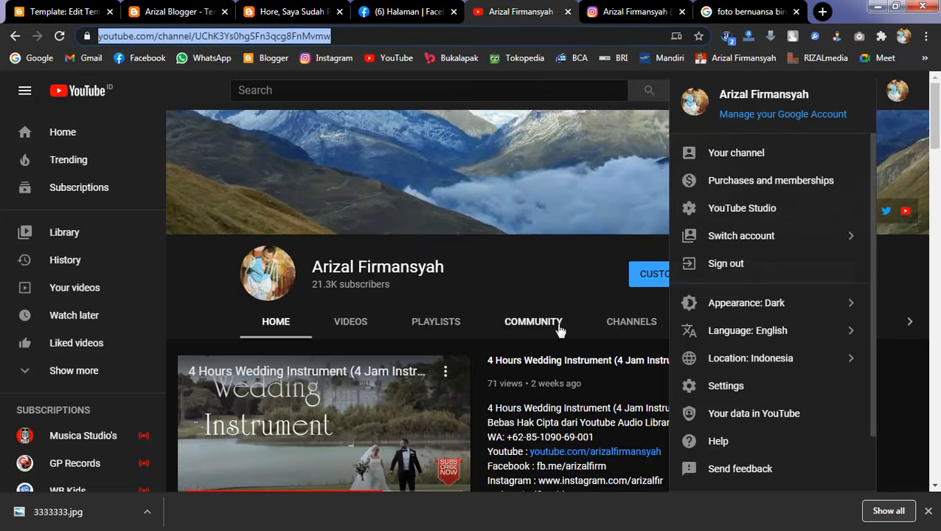
# - Open the Keseharian short video from the channel's Video Pendek section
pyautogui.click(538, 272)
pyautogui.scroll(-5, 538, 271)
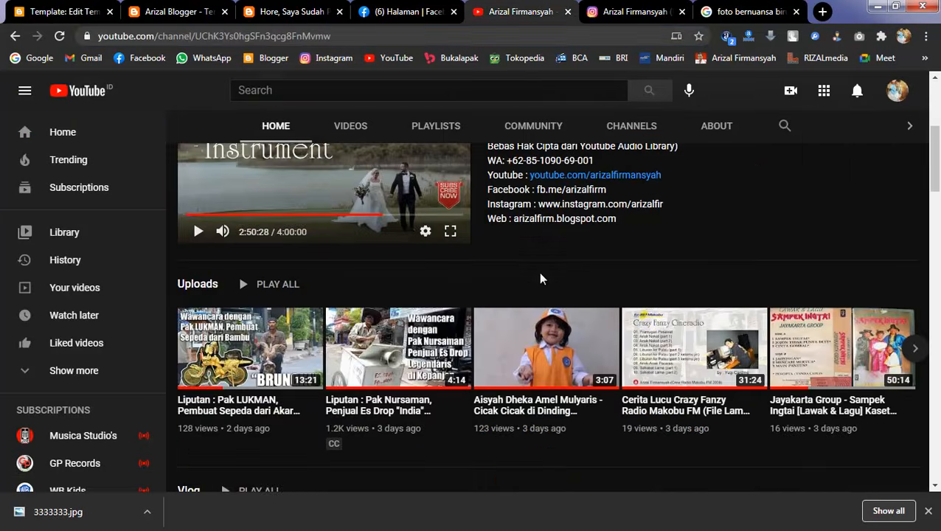
pyautogui.scroll(-3, 540, 278)
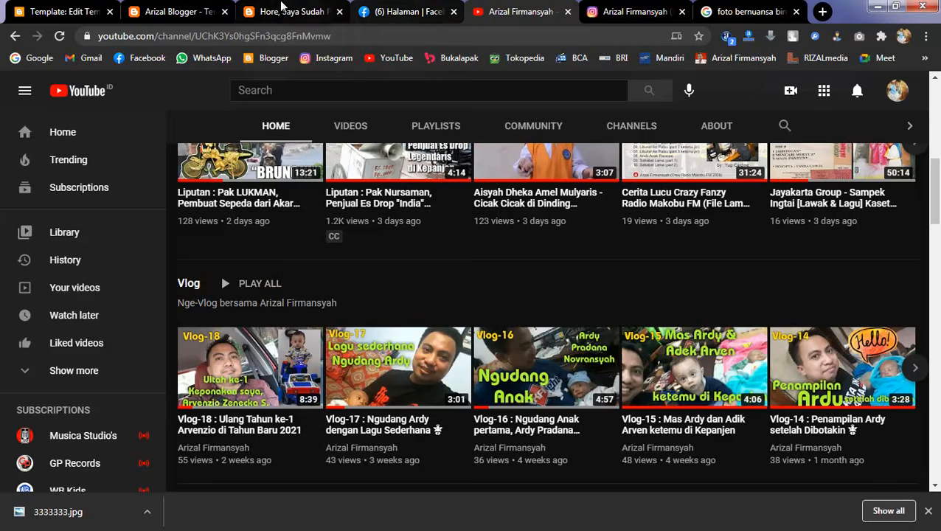
pyautogui.click(281, 8)
pyautogui.click(405, 11)
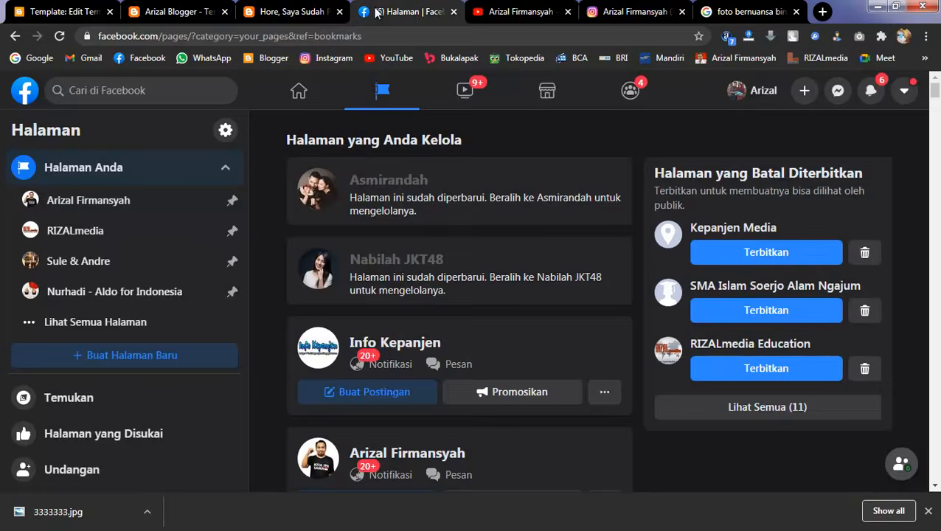
pyautogui.click(521, 11)
pyautogui.scroll(-4, 341, 347)
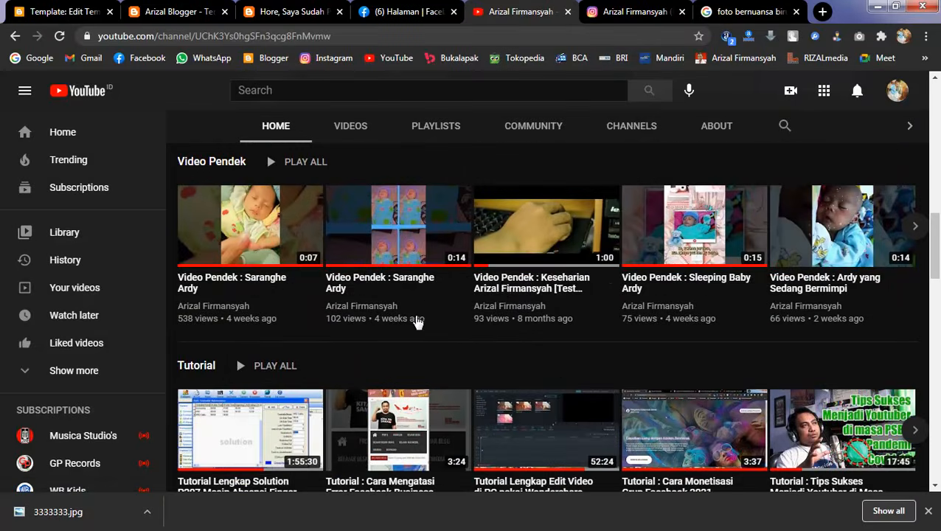
pyautogui.click(498, 282)
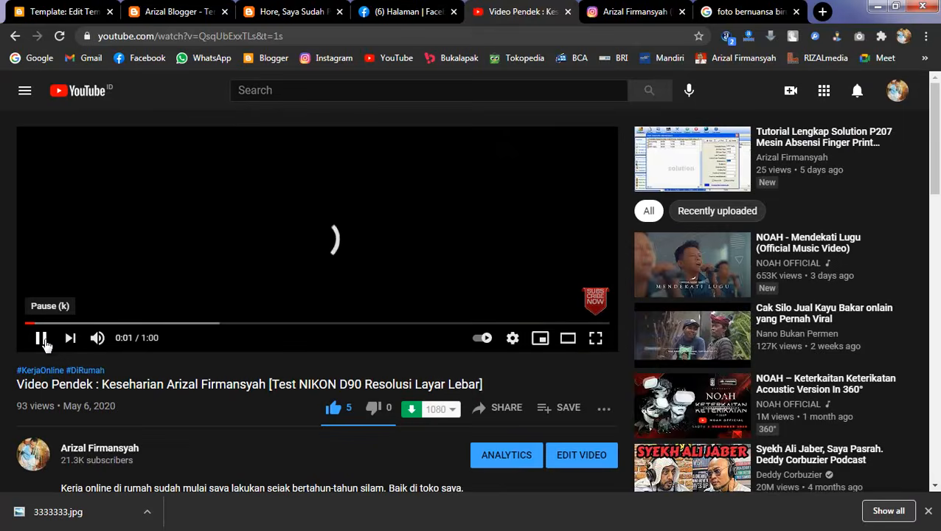
# - Copy the video ID QsqUbExxTLs from the address bar and return to Blogger
pyautogui.click(40, 337)
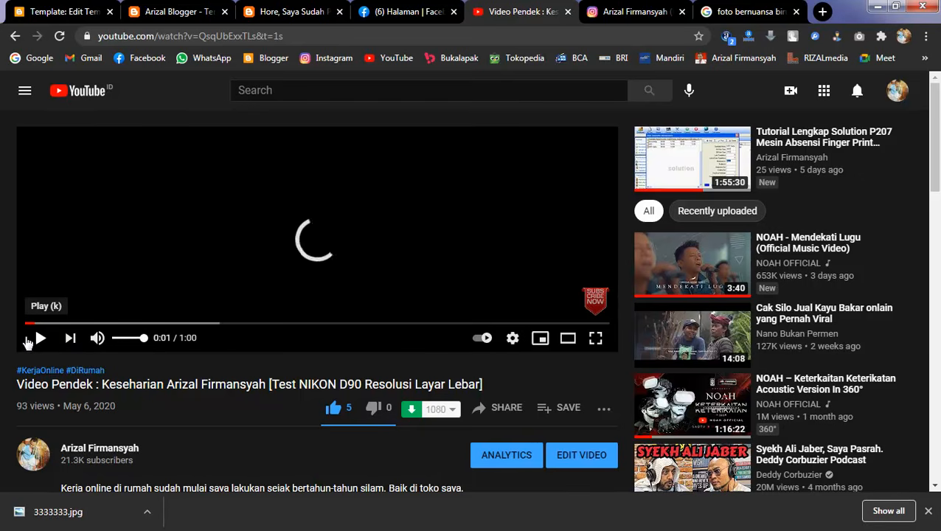
pyautogui.click(41, 339)
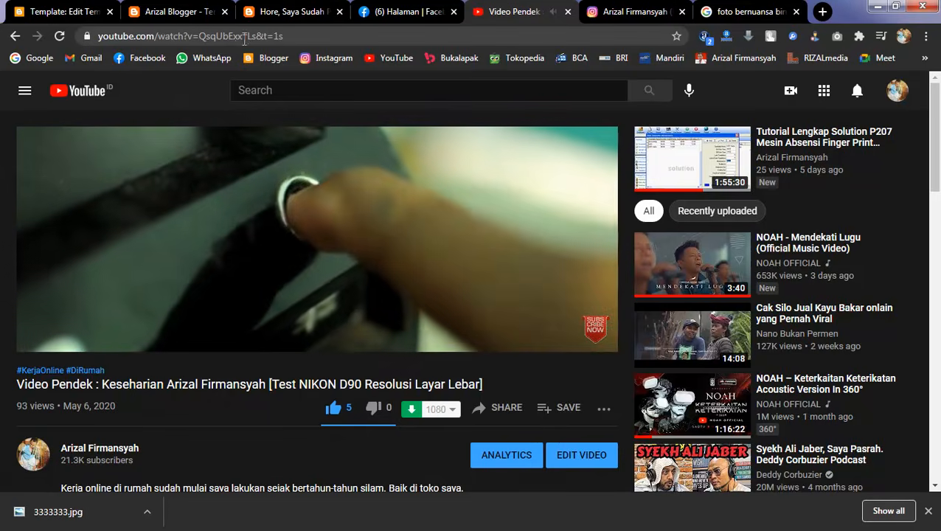
pyautogui.moveTo(198, 36); pyautogui.dragTo(256, 36)
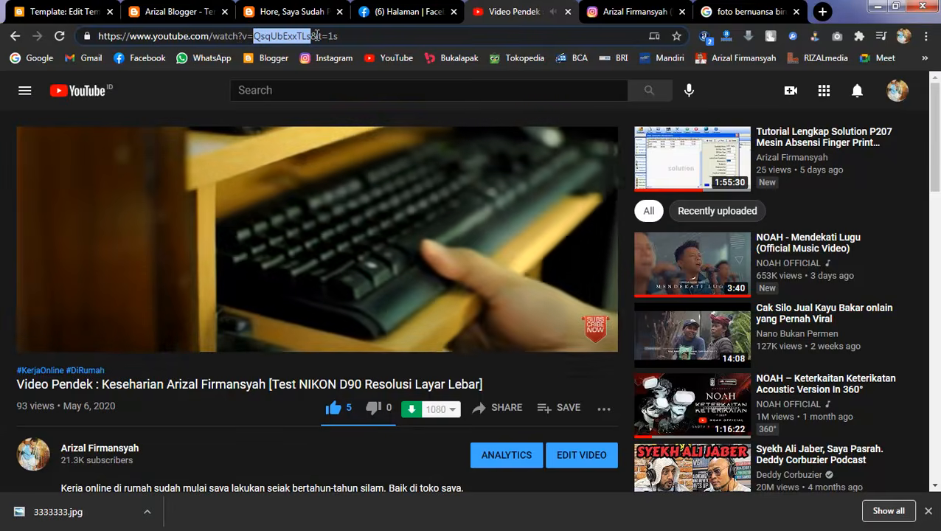
pyautogui.rightClick(307, 37)
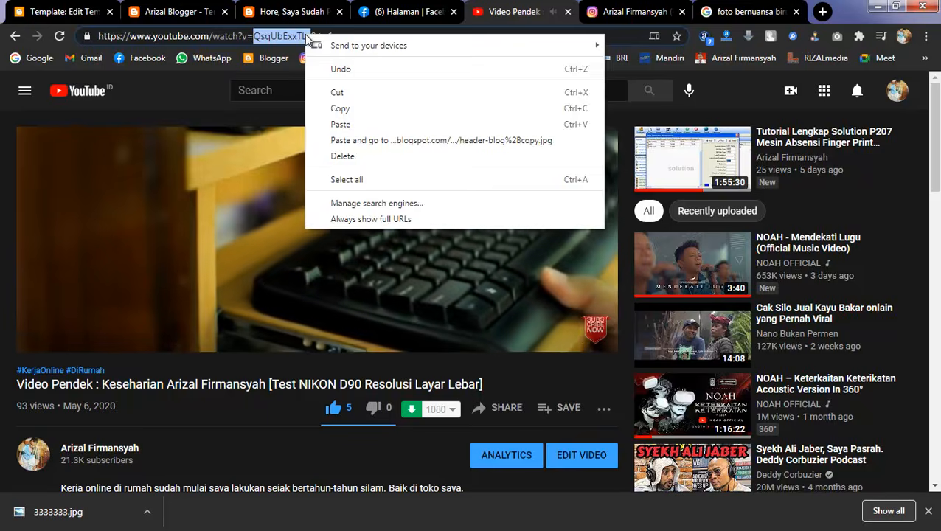
pyautogui.click(325, 110)
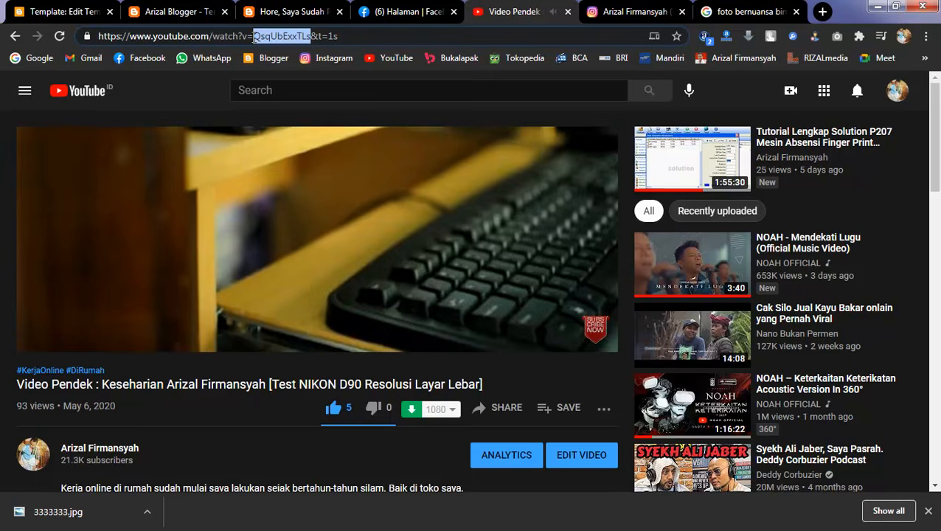
pyautogui.rightClick(298, 41)
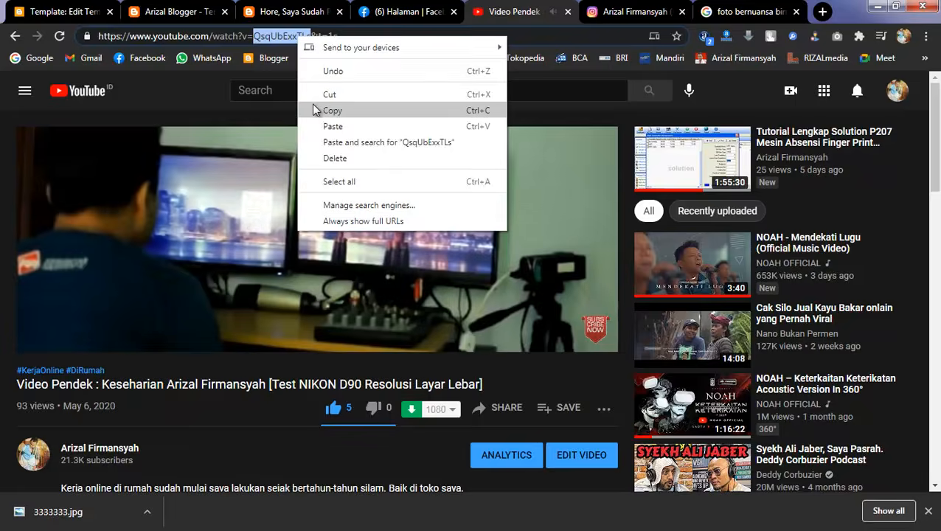
pyautogui.click(325, 111)
pyautogui.click(189, 6)
# - Replace the old embed ID rzUhJdXCIpU with QsqUbExxTLs in the footer code and save the theme
pyautogui.click(66, 11)
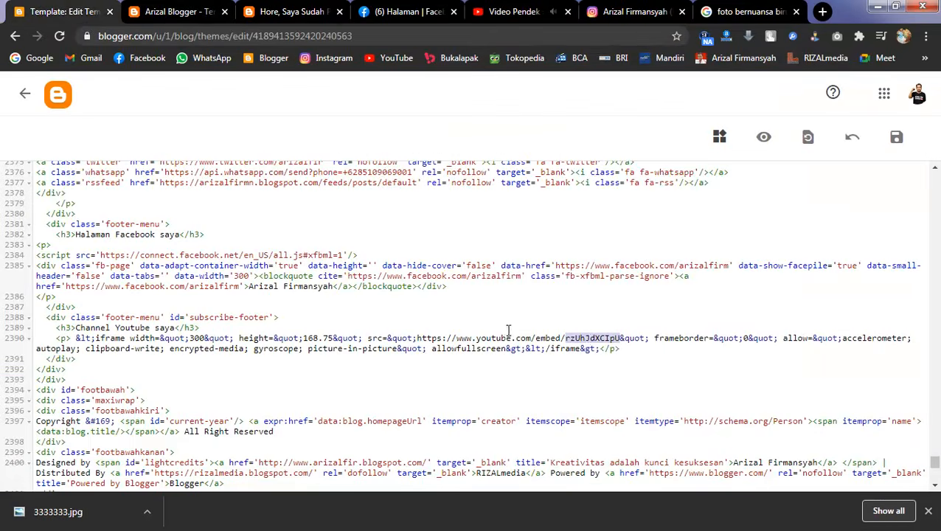
pyautogui.rightClick(588, 338)
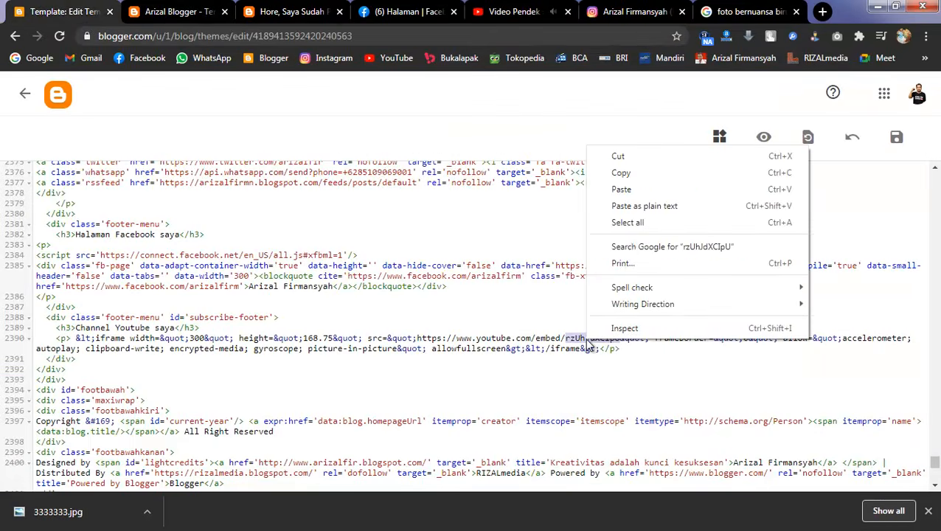
pyautogui.click(621, 189)
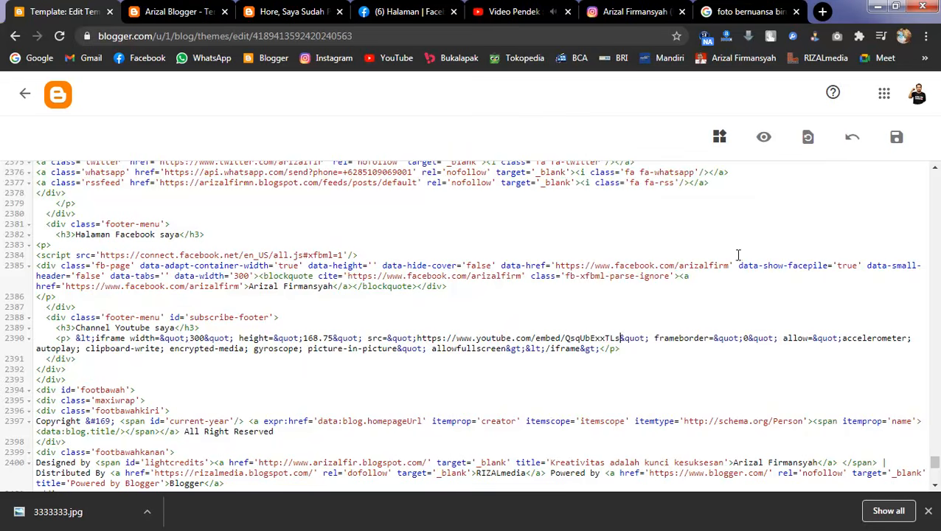
pyautogui.click(898, 147)
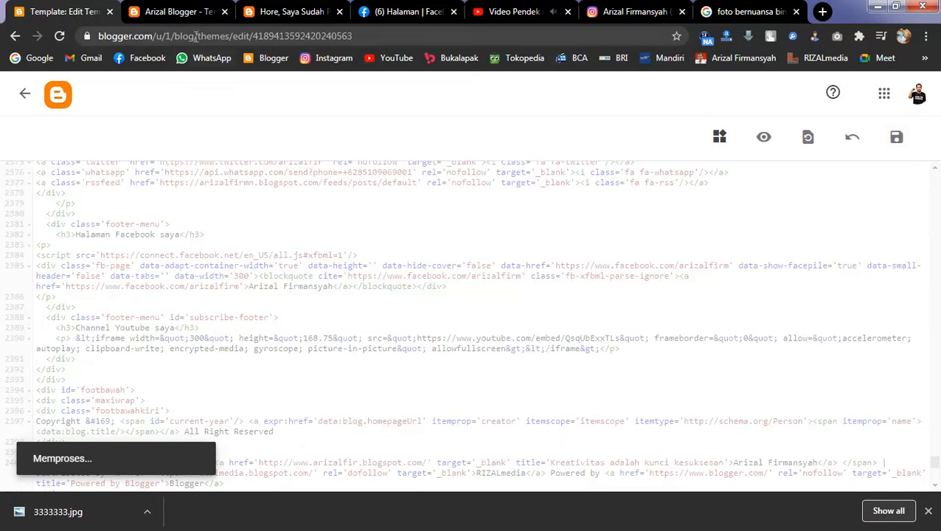
pyautogui.click(177, 10)
# - Reload the live blog homepage and scroll through it to check the footer
pyautogui.click(191, 92)
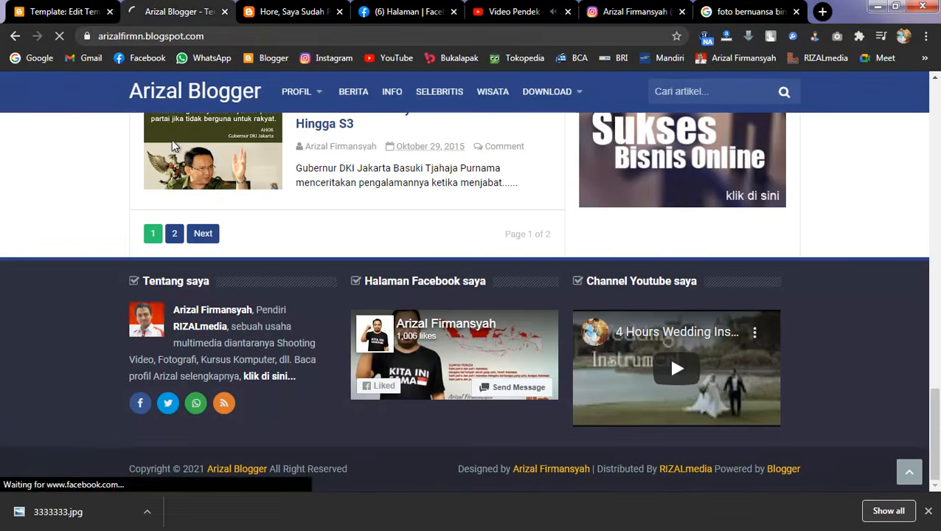
pyautogui.scroll(-15, 166, 276)
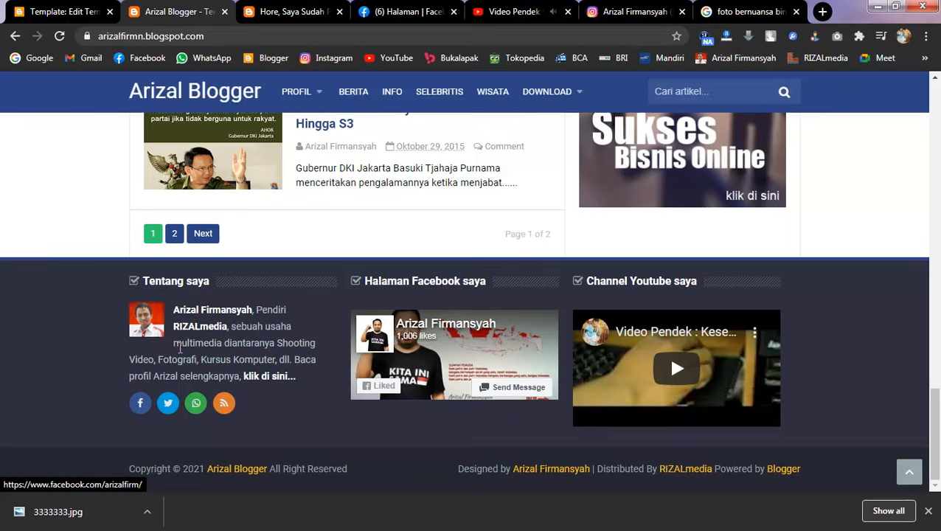
pyautogui.scroll(10, 220, 344)
pyautogui.scroll(-5, 221, 346)
pyautogui.scroll(-5, 220, 343)
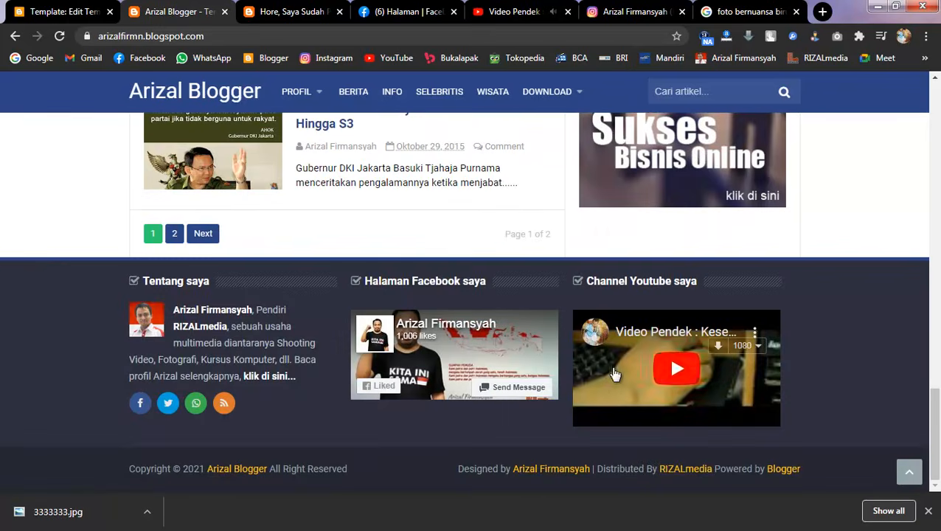
pyautogui.scroll(5, 301, 355)
# - Open the '5 Negara yang Bisa Dikunjungi Orang Indonesia Tanpa Visa' post down to its author box and close the YouTube tab
pyautogui.click(373, 329)
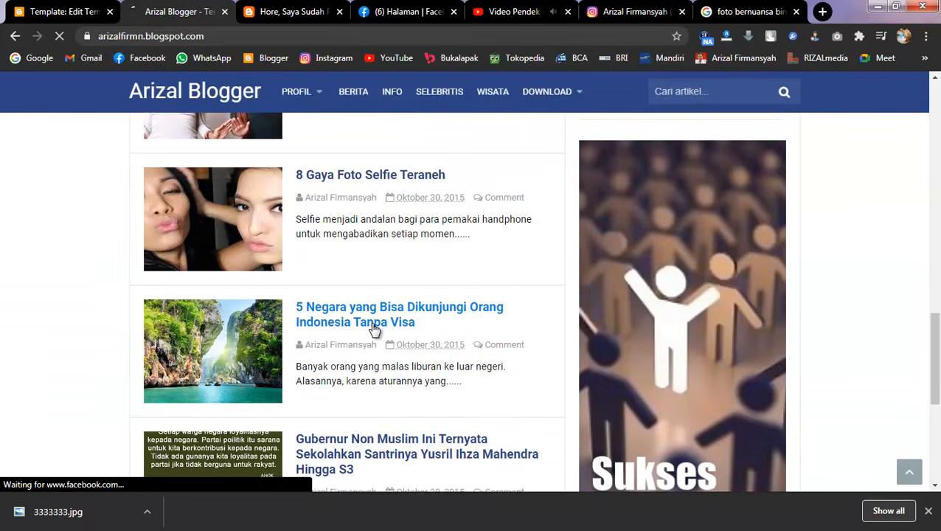
pyautogui.scroll(-14, 373, 329)
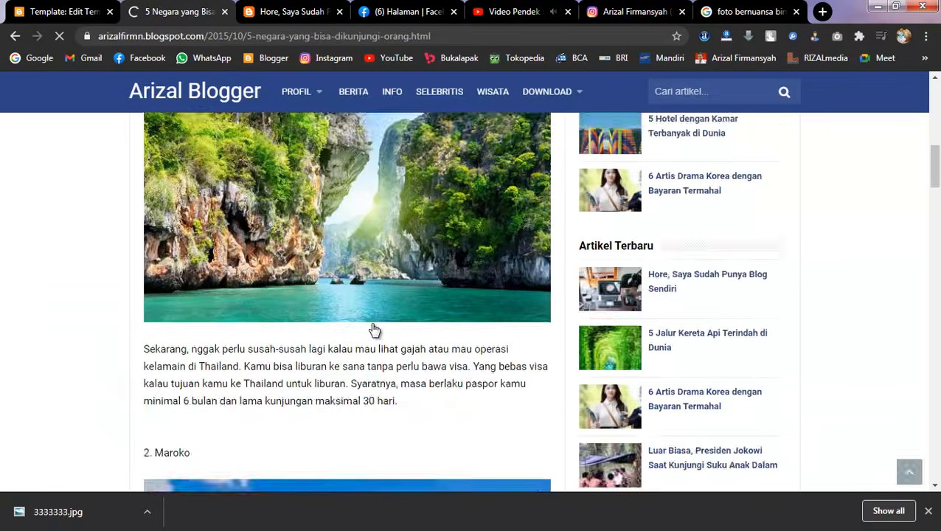
pyautogui.scroll(-4, 373, 329)
pyautogui.scroll(-15, 373, 329)
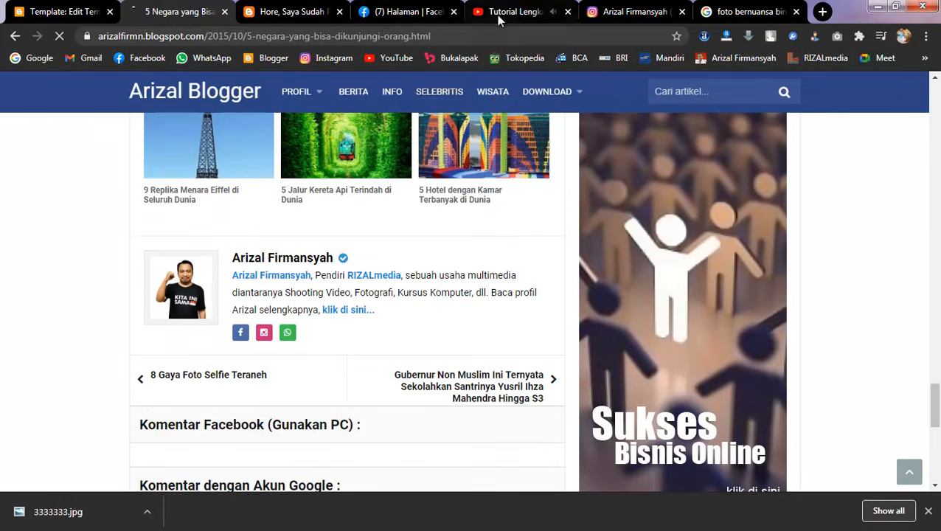
pyautogui.click(568, 12)
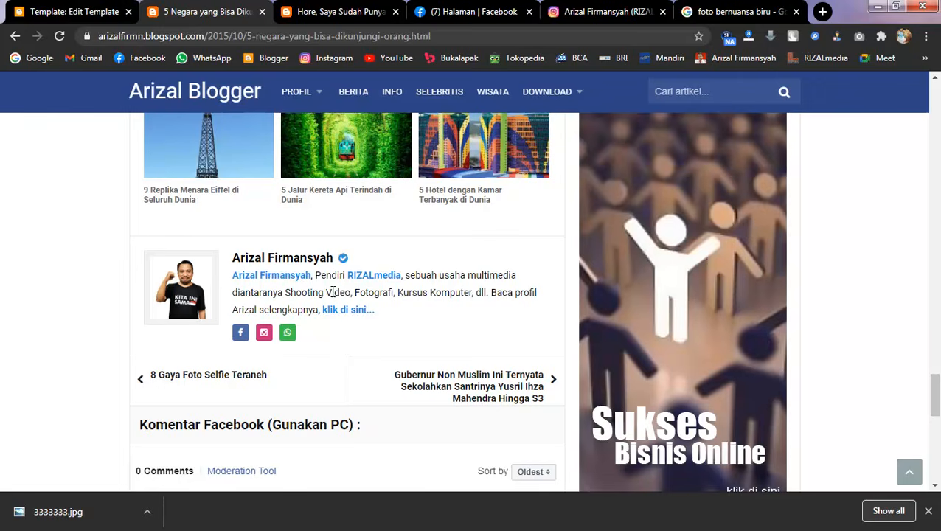
# - Search the theme HTML for 'pendiri' and compare the found author bio code with the post's author box
pyautogui.click(94, 12)
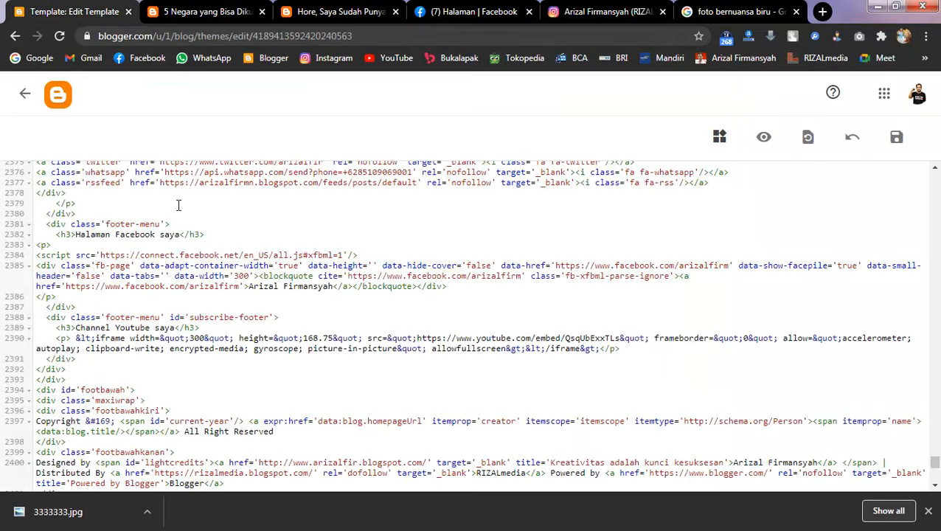
pyautogui.hotkey('ctrl', 'f')
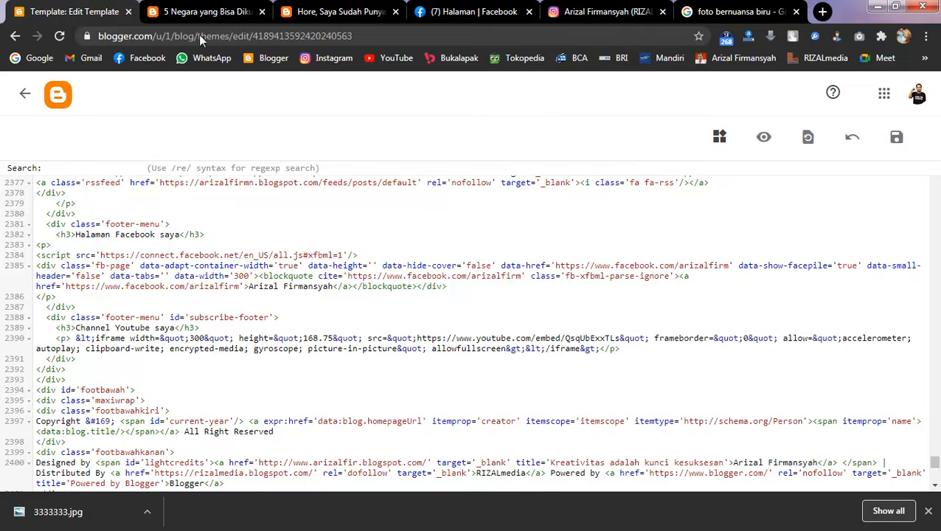
pyautogui.click(203, 12)
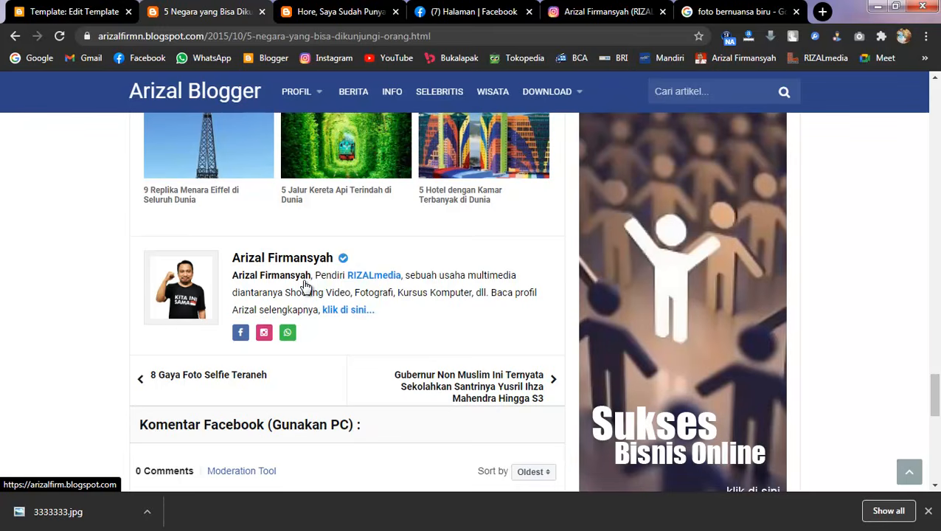
pyautogui.click(72, 12)
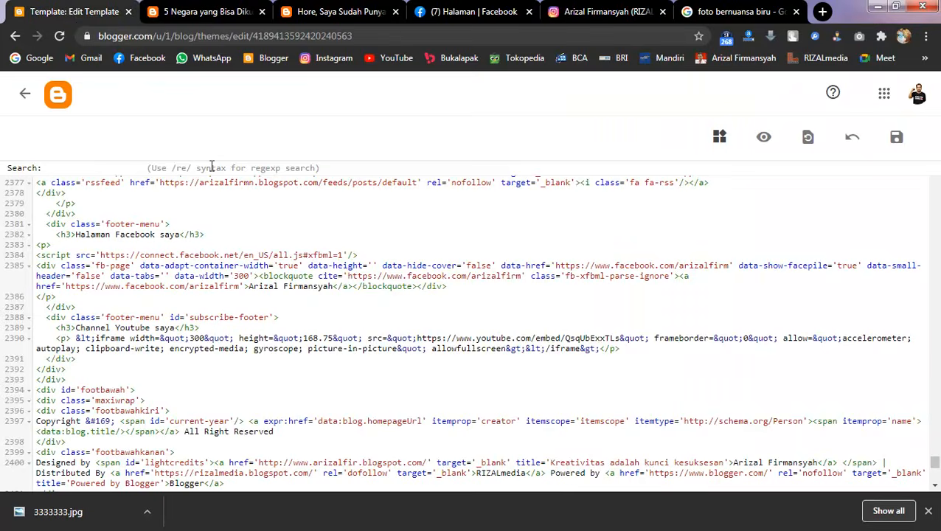
pyautogui.press('Return')
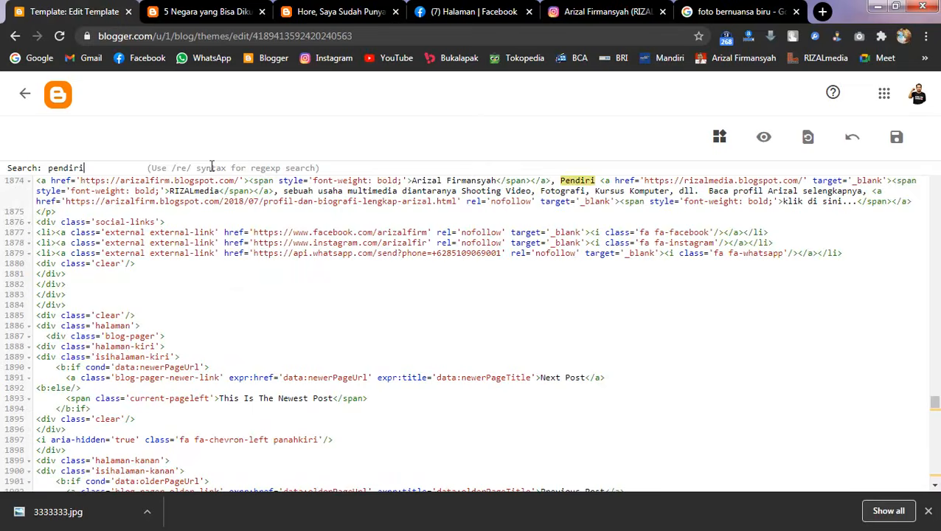
pyautogui.scroll(2, 357, 234)
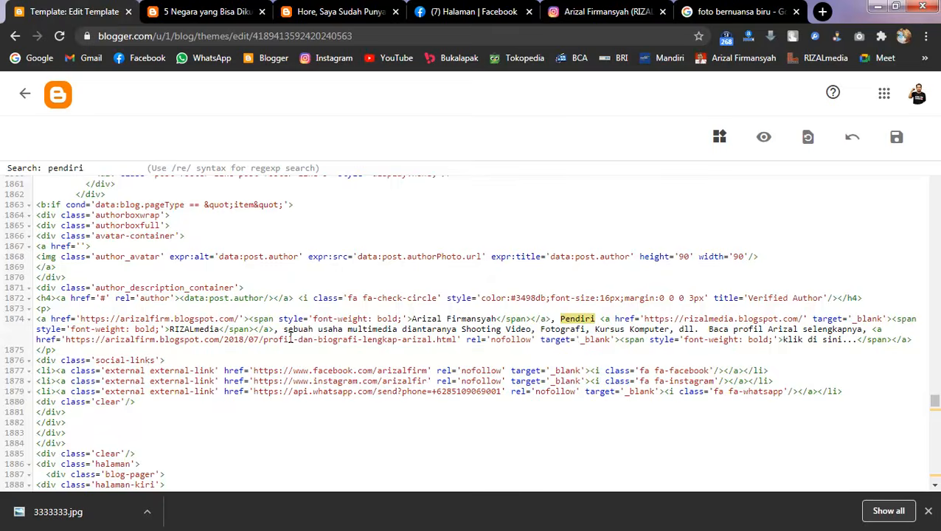
pyautogui.click(252, 9)
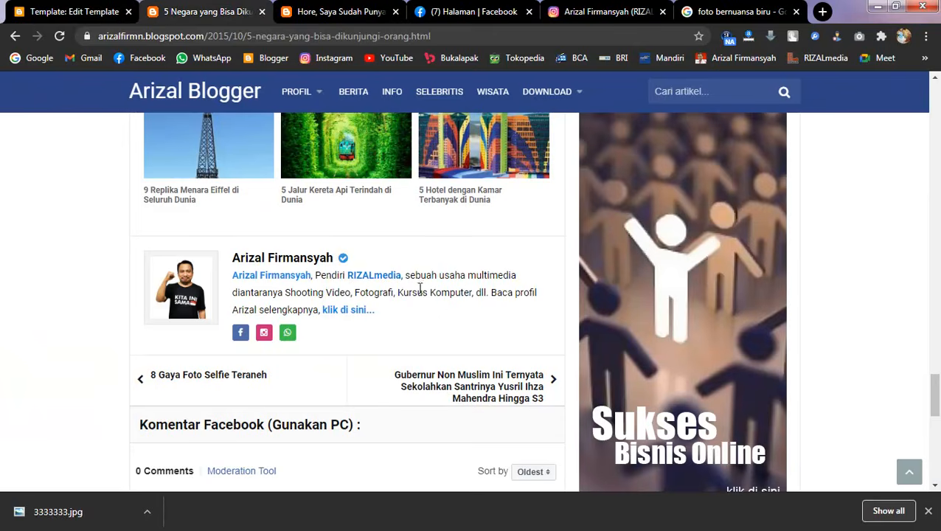
pyautogui.click(76, 11)
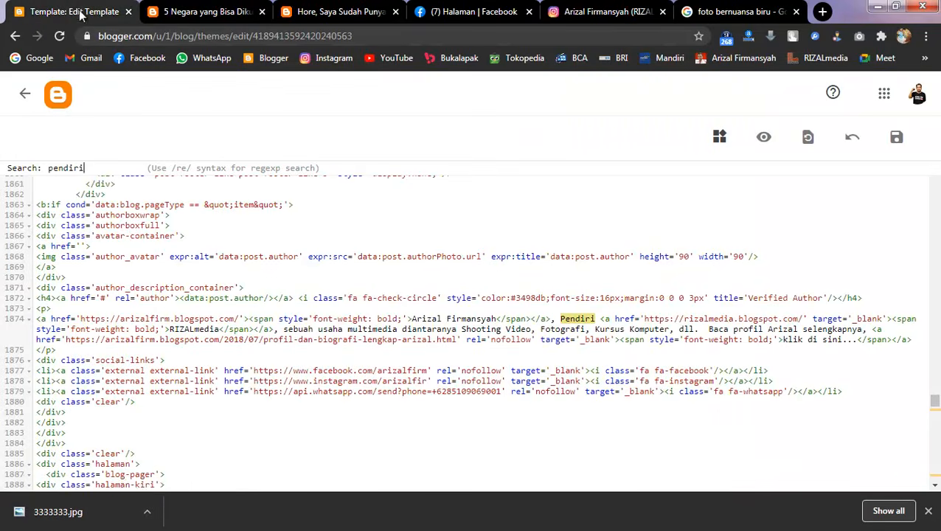
# - Start a new post from the dashboard and type 'afasfasfas a sdfasas adsfas dfas' in its body
pyautogui.rightClick(57, 96)
pyautogui.click(81, 103)
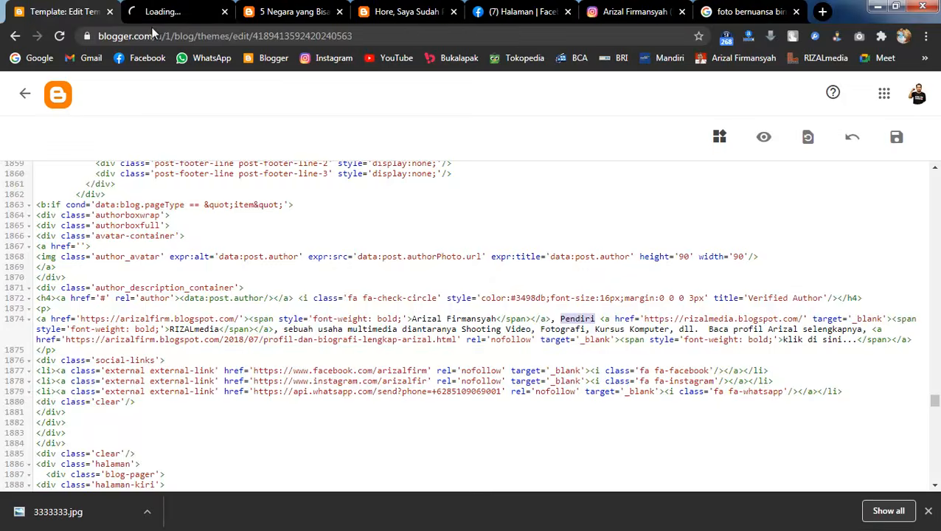
pyautogui.click(164, 9)
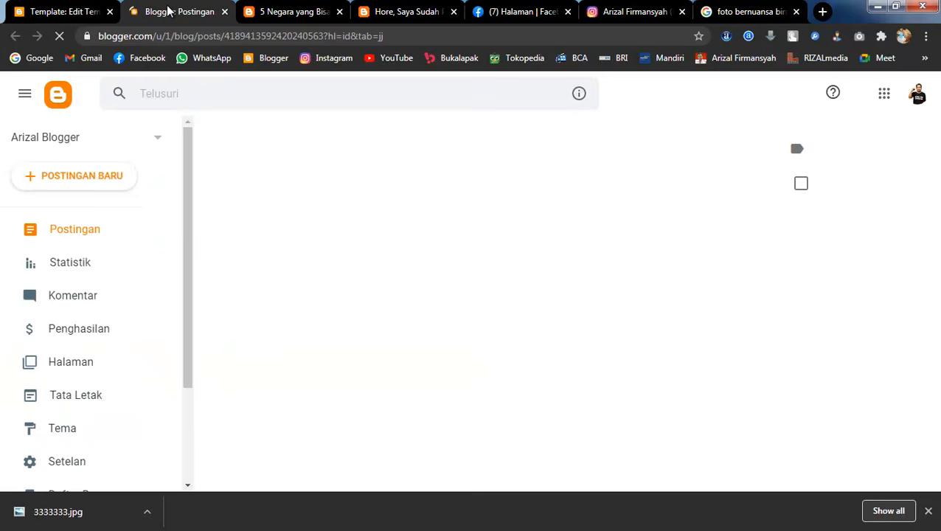
pyautogui.click(98, 178)
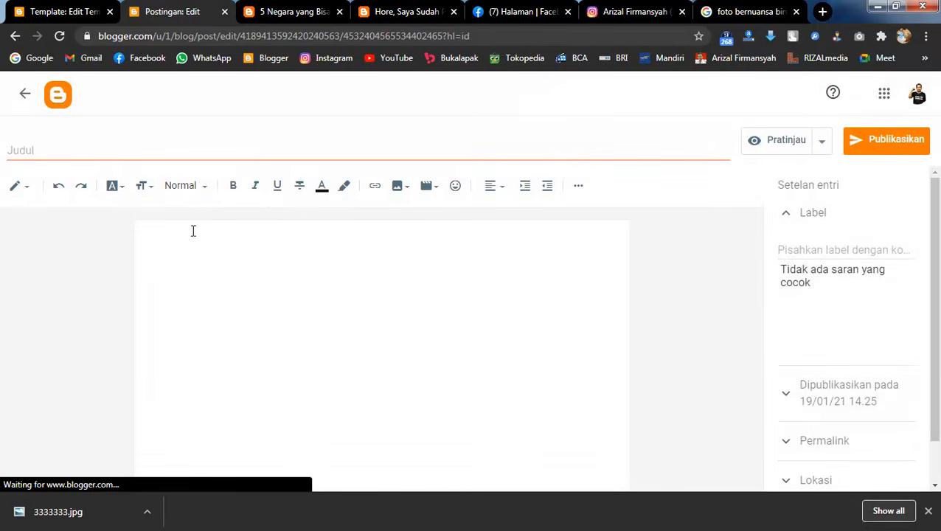
pyautogui.click(291, 11)
pyautogui.click(142, 17)
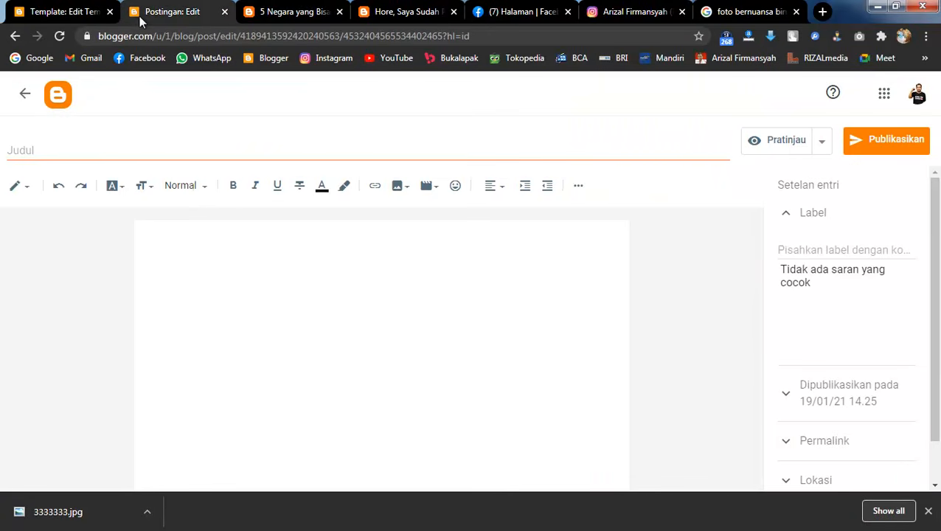
pyautogui.click(162, 248)
pyautogui.write('afasfasfas')
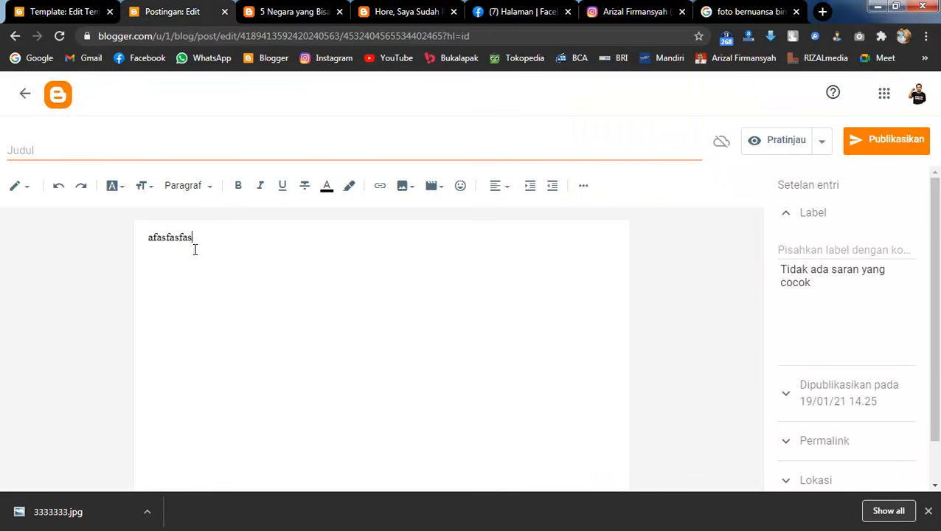
pyautogui.write(' a sdfasas adsfas dfas')
# - Try adding a link to part of the text, then cancel the link dialog
pyautogui.moveTo(190, 238); pyautogui.dragTo(149, 239)
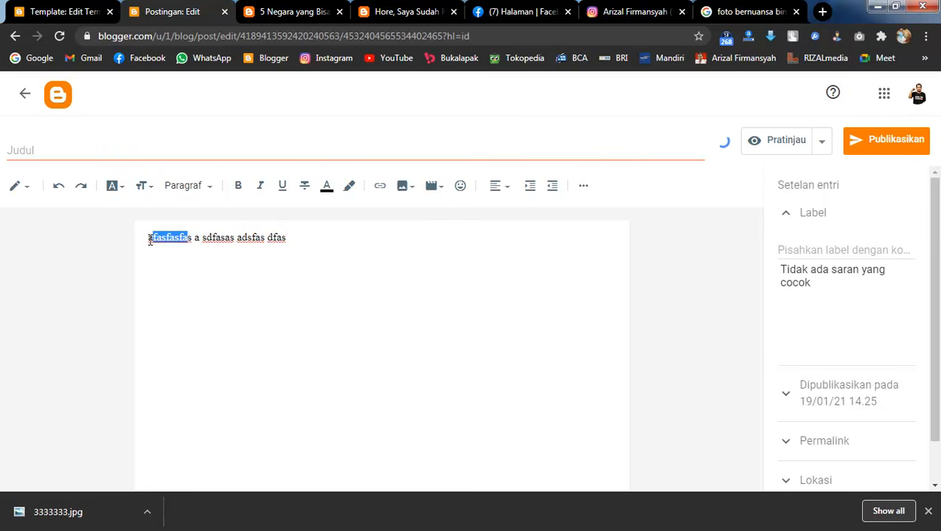
pyautogui.click(385, 187)
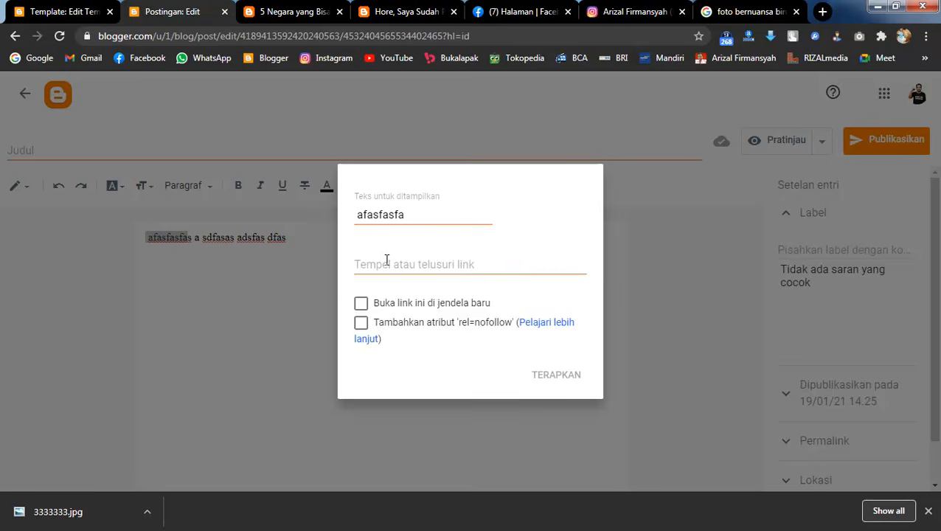
pyautogui.rightClick(384, 260)
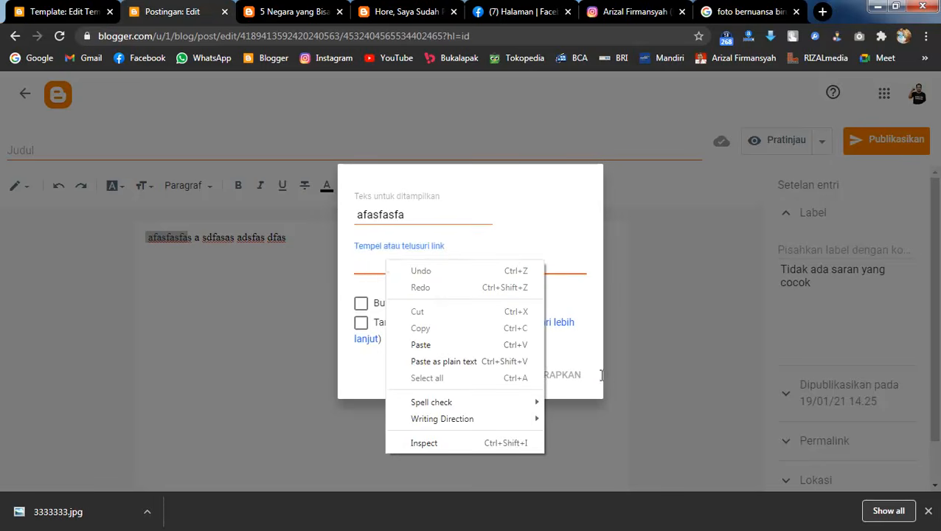
pyautogui.click(553, 377)
pyautogui.click(294, 348)
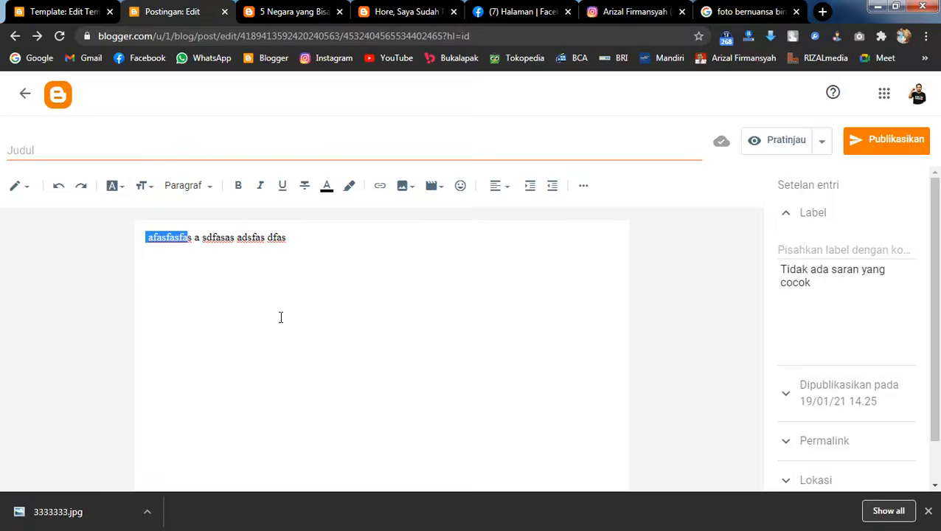
# - Copy the post's HTML source from the HTML view, then return to the compose view
pyautogui.click(17, 186)
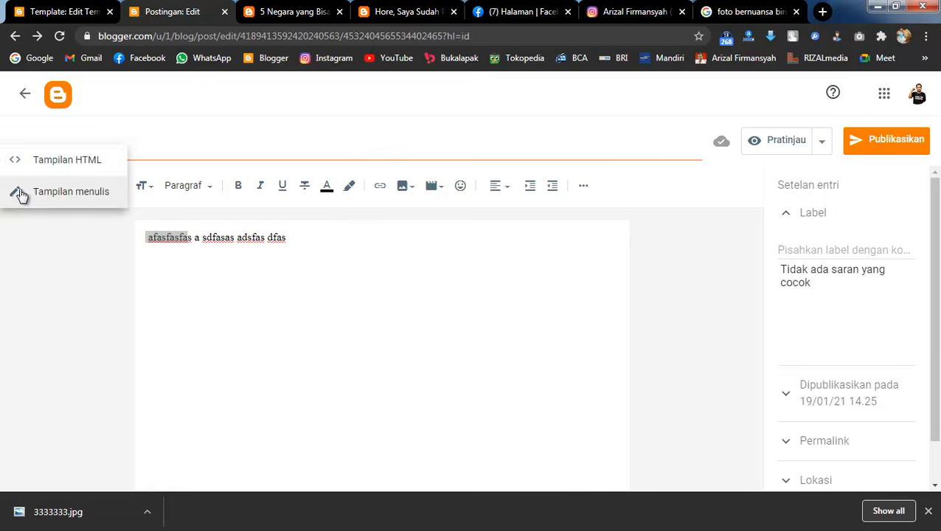
pyautogui.click(47, 163)
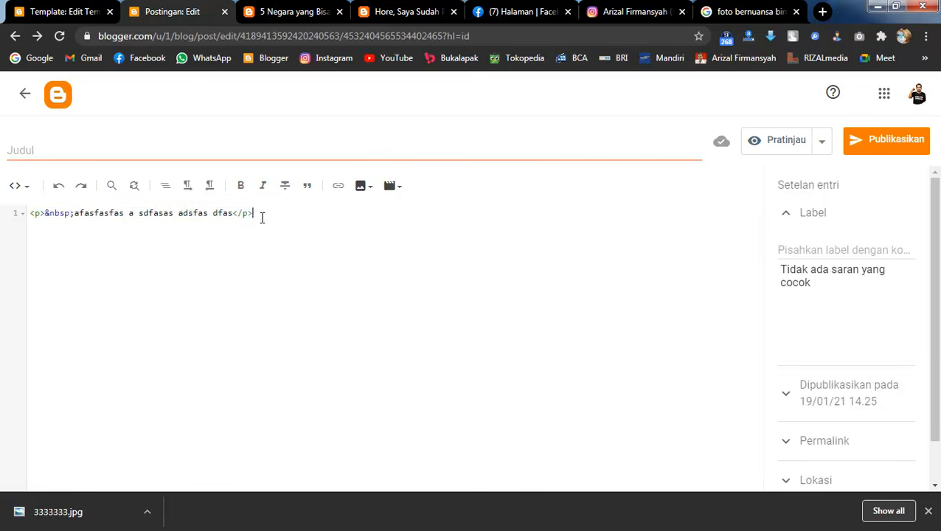
pyautogui.hotkey('ctrl', 'a')
pyautogui.rightClick(99, 213)
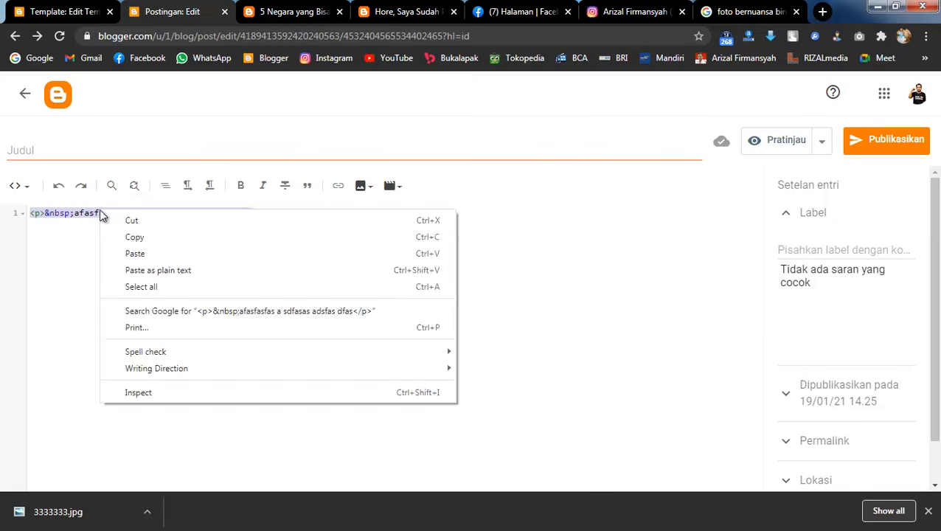
pyautogui.click(134, 236)
pyautogui.click(63, 11)
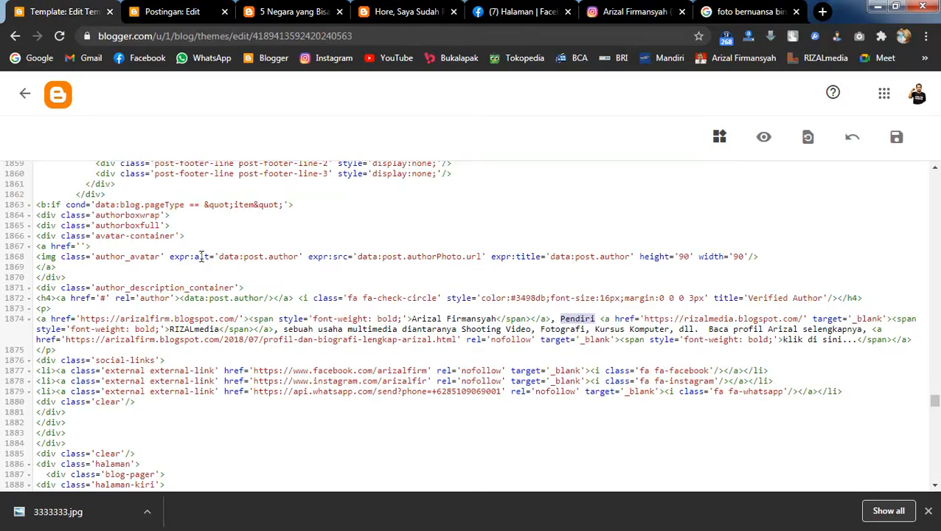
pyautogui.click(181, 12)
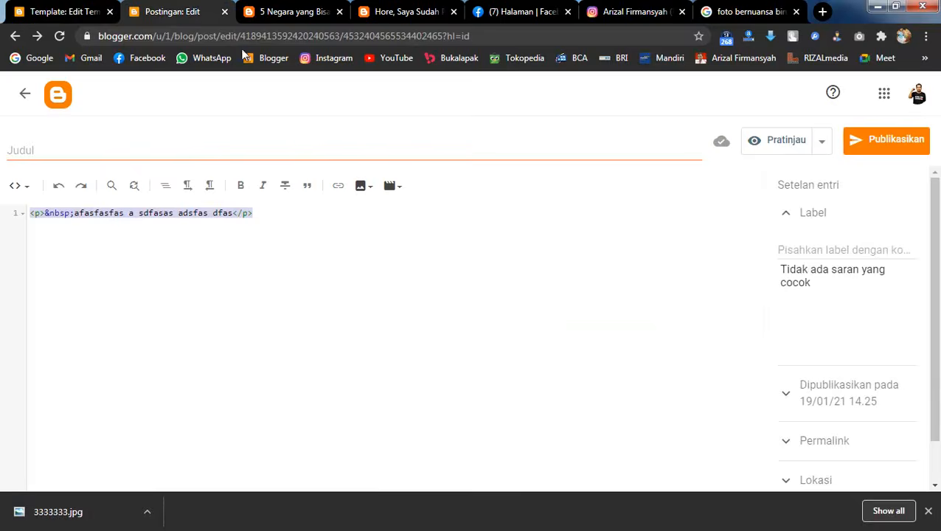
pyautogui.click(22, 185)
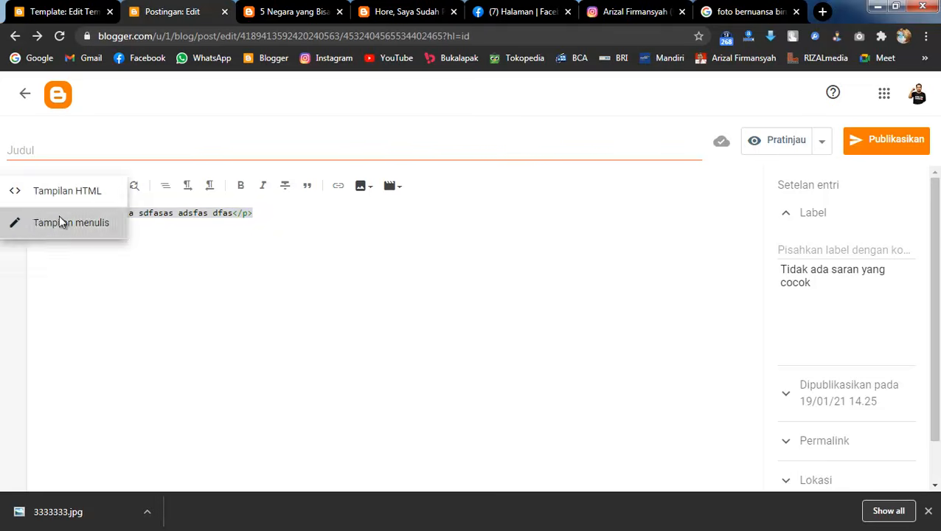
pyautogui.click(61, 219)
# - Review the template code, post draft and published article, then exit Edit HTML back to Tema
pyautogui.click(291, 6)
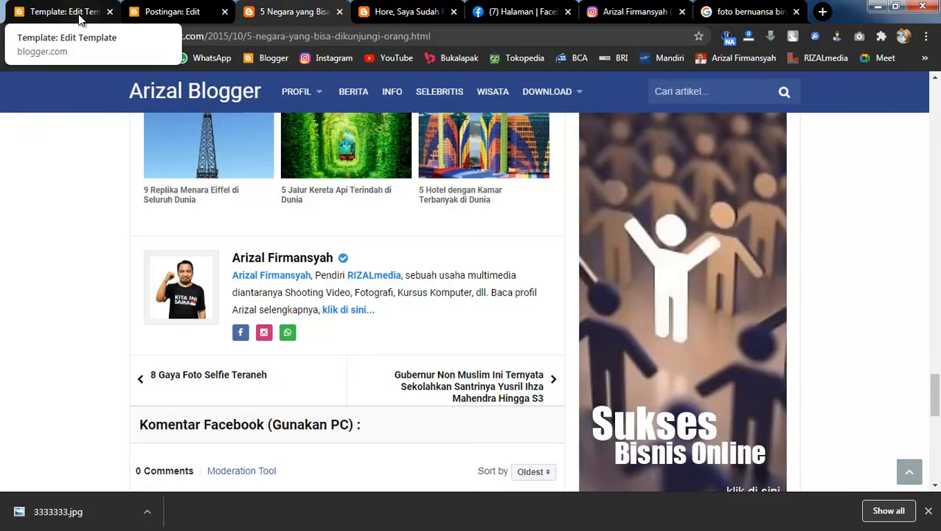
pyautogui.click(80, 19)
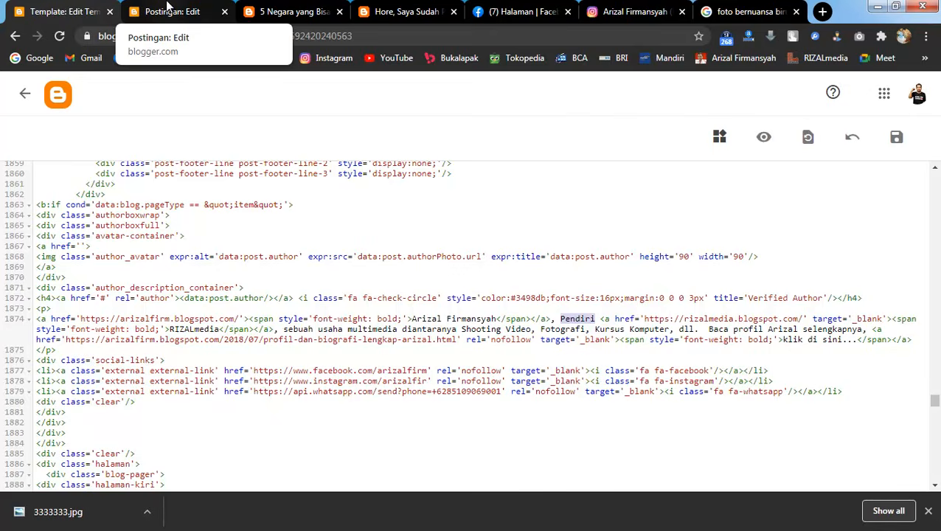
pyautogui.click(168, 9)
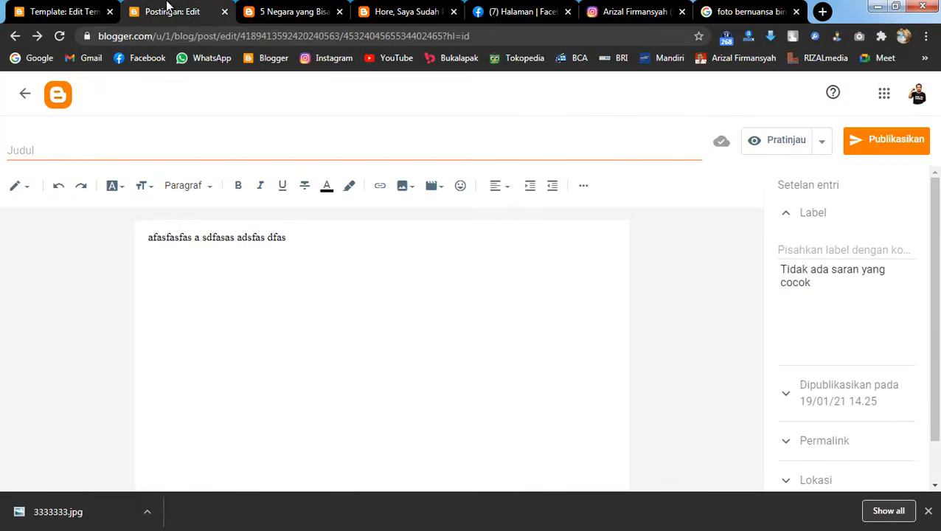
pyautogui.click(261, 10)
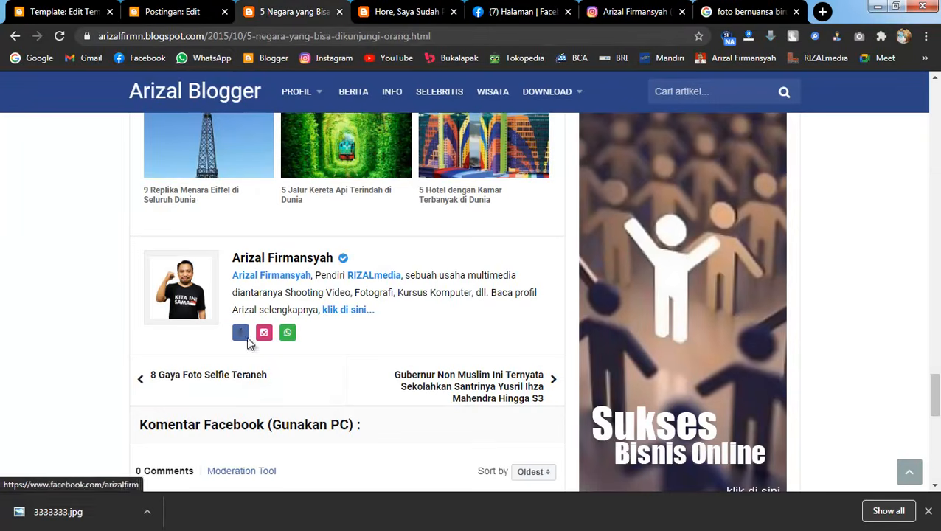
pyautogui.click(64, 11)
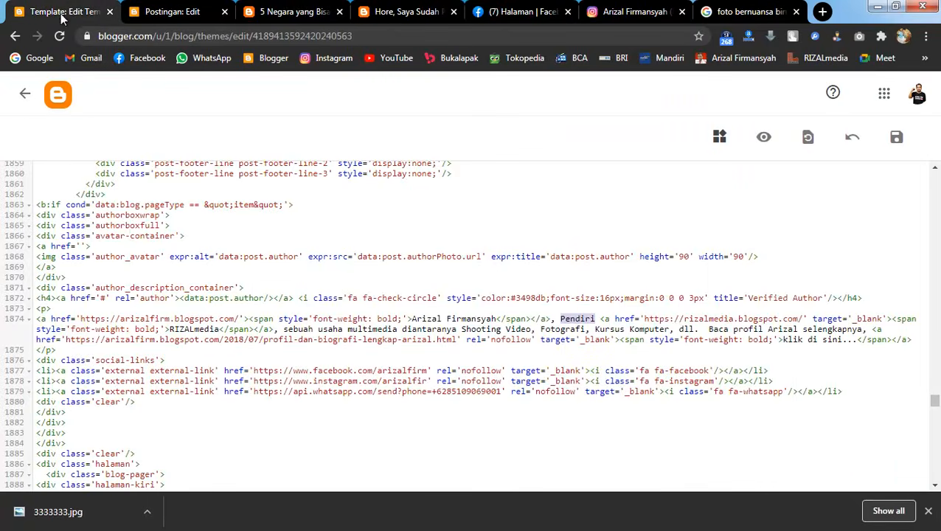
pyautogui.scroll(-3, 120, 376)
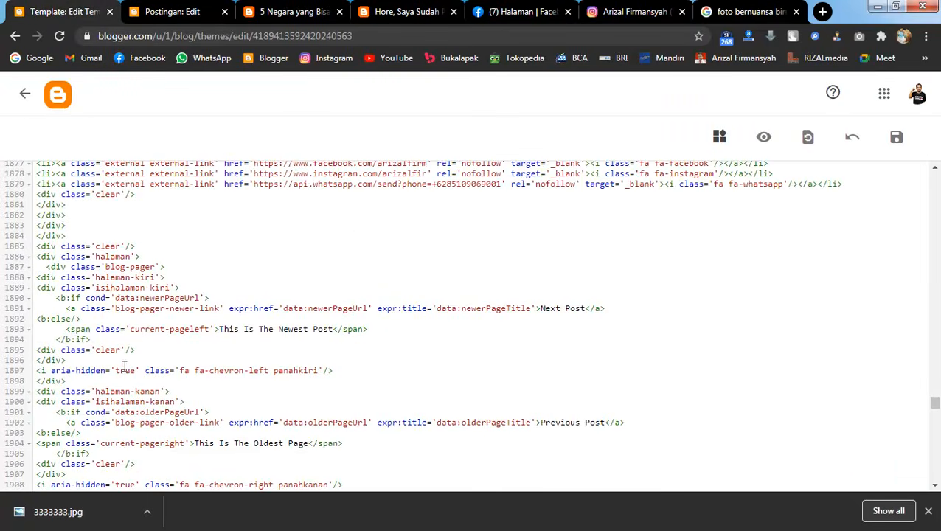
pyautogui.scroll(2, 389, 195)
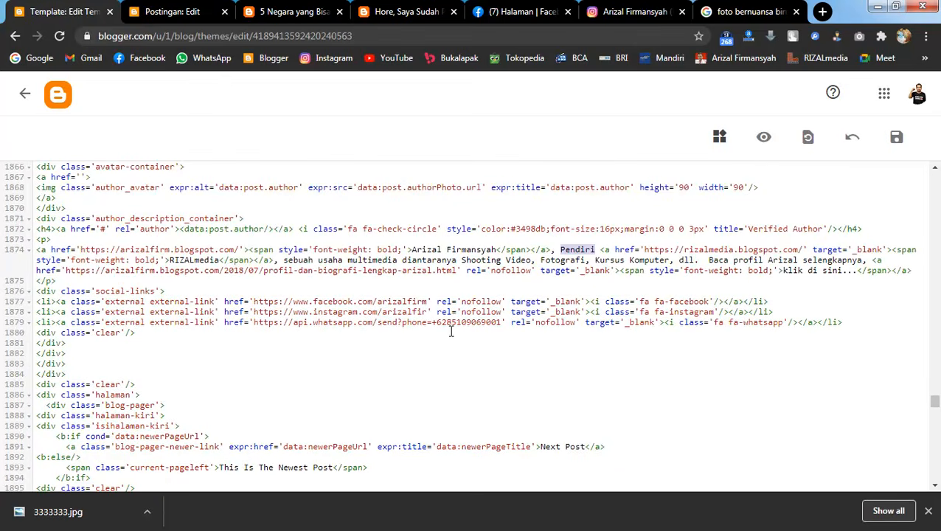
pyautogui.click(204, 8)
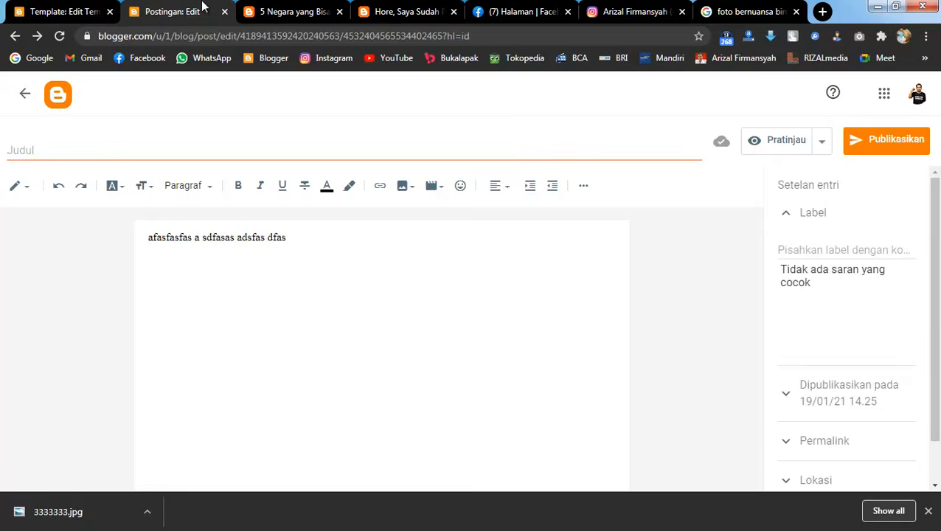
pyautogui.click(283, 9)
pyautogui.click(188, 8)
pyautogui.click(88, 7)
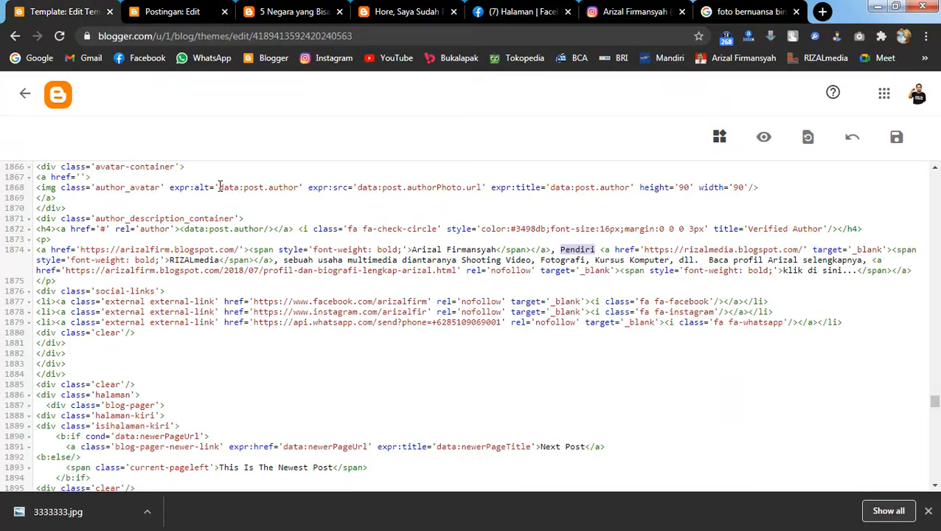
pyautogui.click(25, 93)
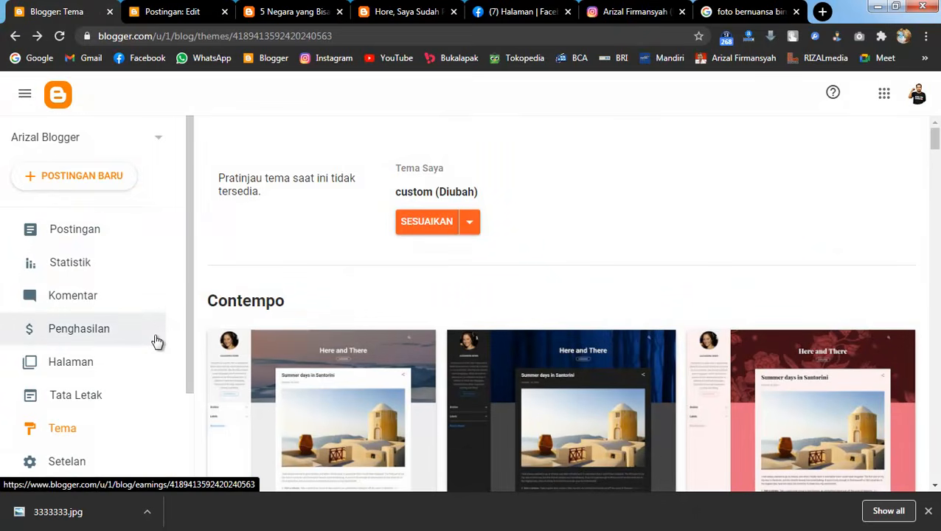
# - Close the unfinished post draft and scroll through the published article
pyautogui.click(196, 13)
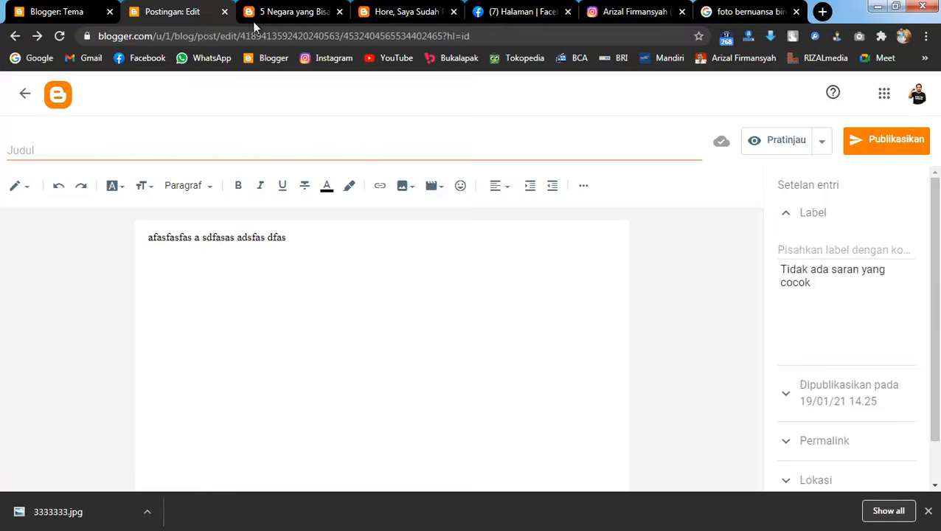
pyautogui.click(254, 17)
pyautogui.click(224, 12)
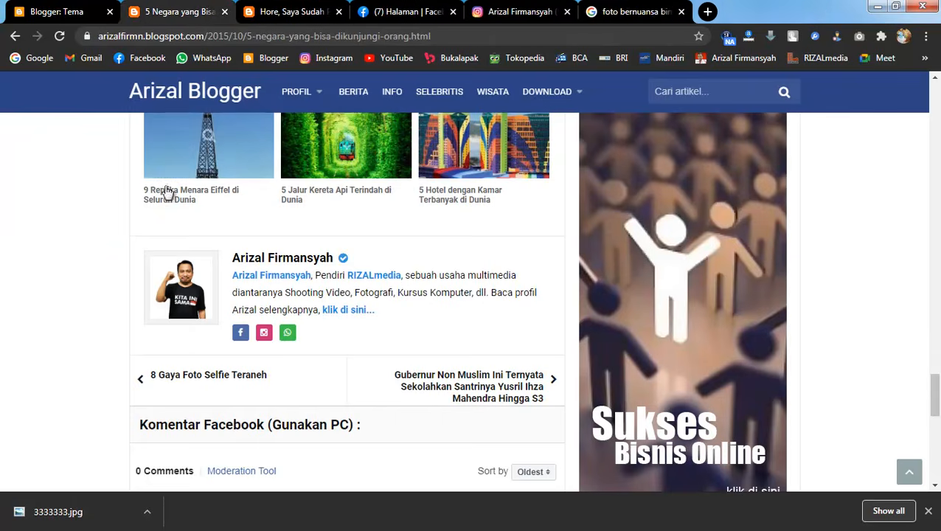
pyautogui.scroll(-6, 125, 214)
pyautogui.scroll(-3, 123, 215)
pyautogui.scroll(8, 123, 210)
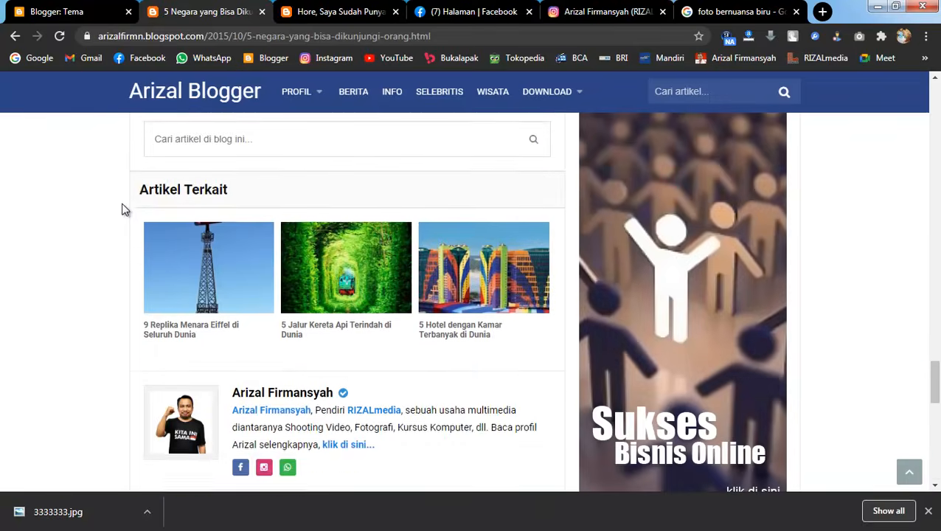
pyautogui.scroll(5, 123, 210)
pyautogui.scroll(-8, 123, 206)
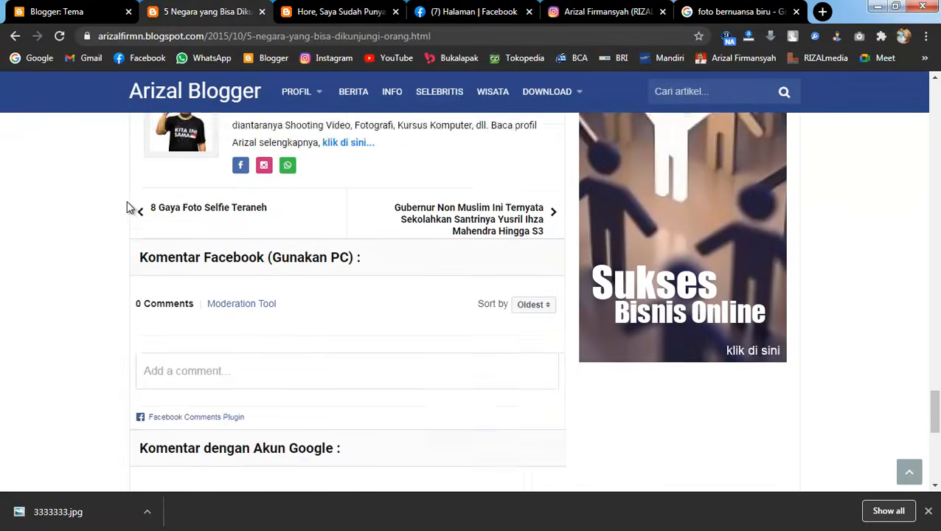
pyautogui.scroll(10, 126, 205)
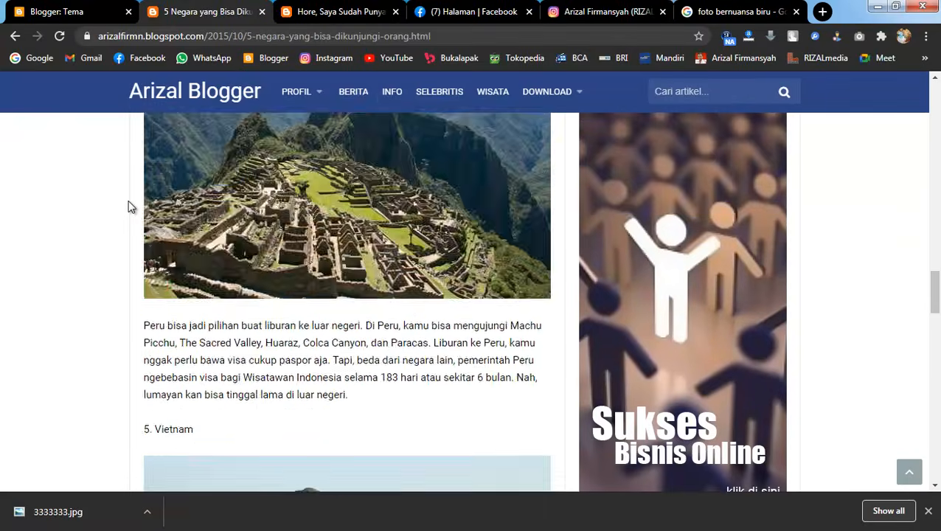
pyautogui.scroll(10, 129, 206)
pyautogui.scroll(15, 135, 202)
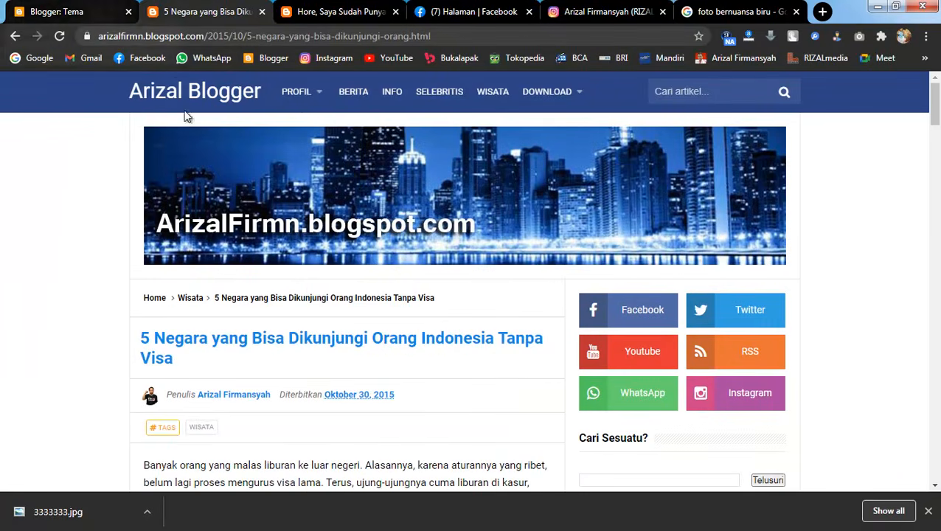
# - Load the blog homepage from the header banner, hide the downloads bar, and return to Tema
pyautogui.click(230, 167)
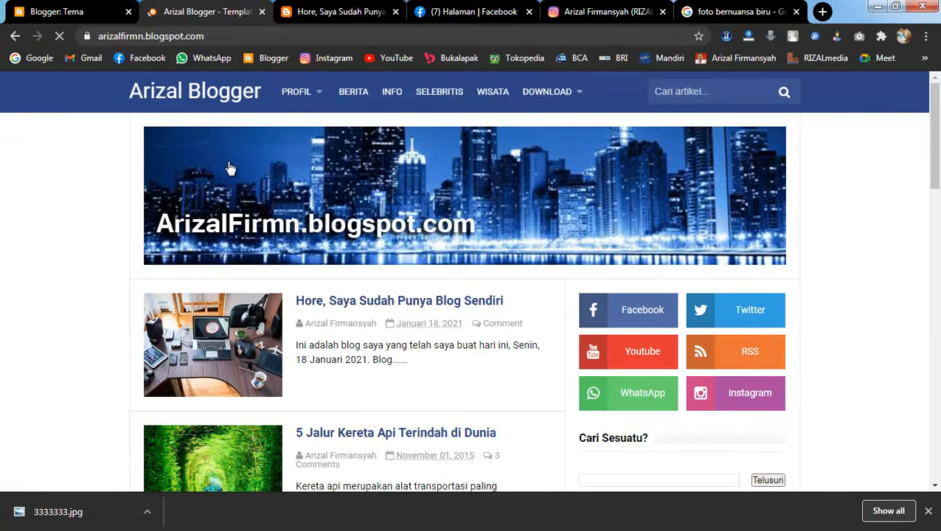
pyautogui.click(927, 511)
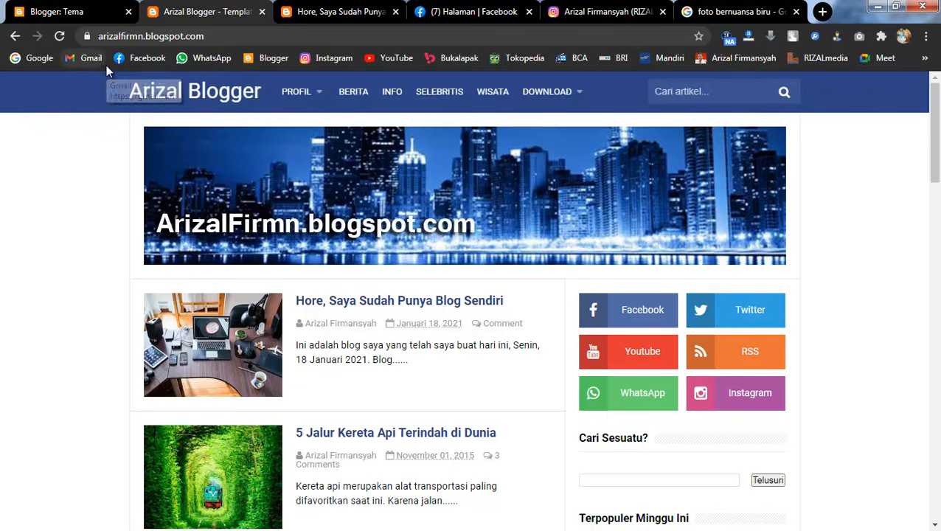
pyautogui.click(72, 8)
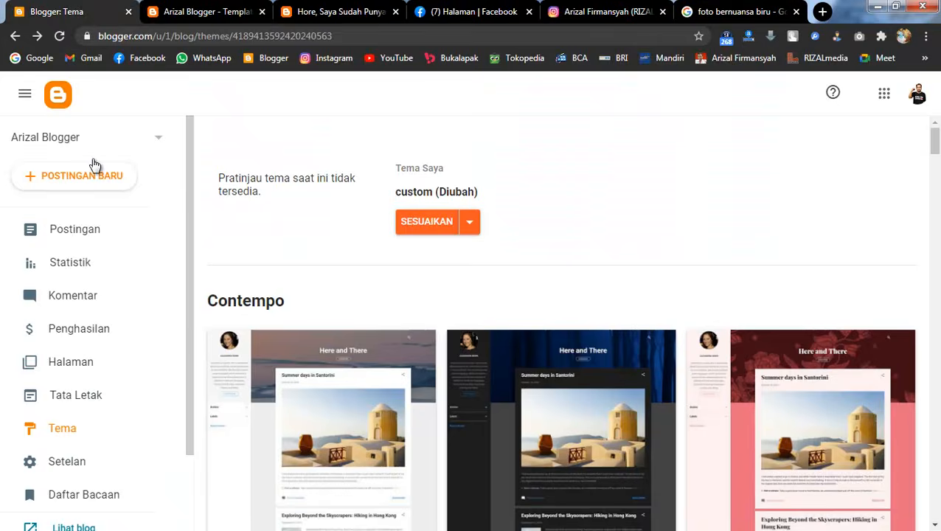
# - Go to Setelan and open Favicon under Dasar to reach Konfigurasikan Ikon Favorit
pyautogui.scroll(-2, 142, 243)
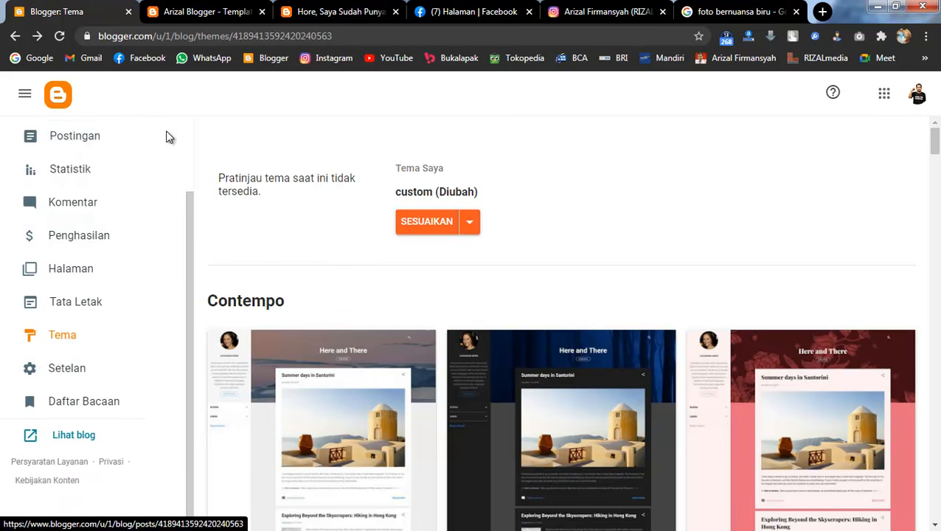
pyautogui.click(57, 374)
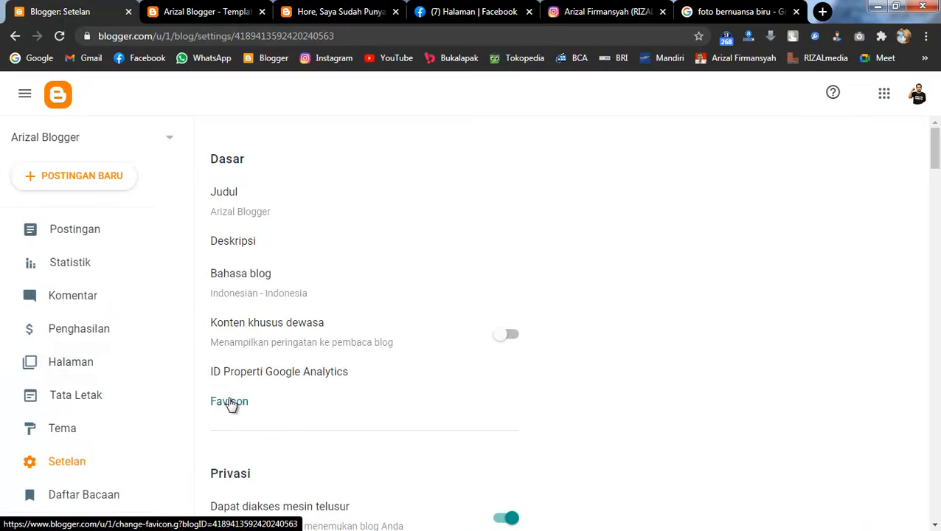
pyautogui.click(321, 11)
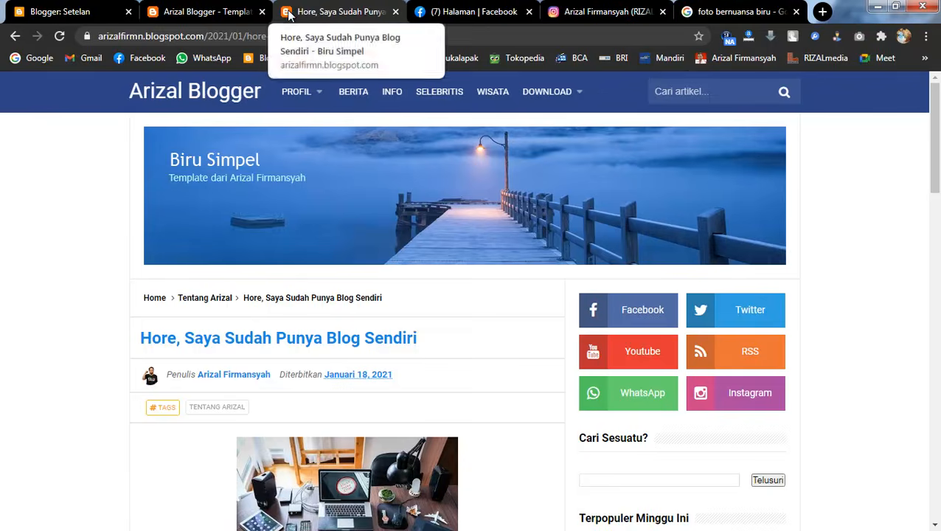
pyautogui.click(94, 11)
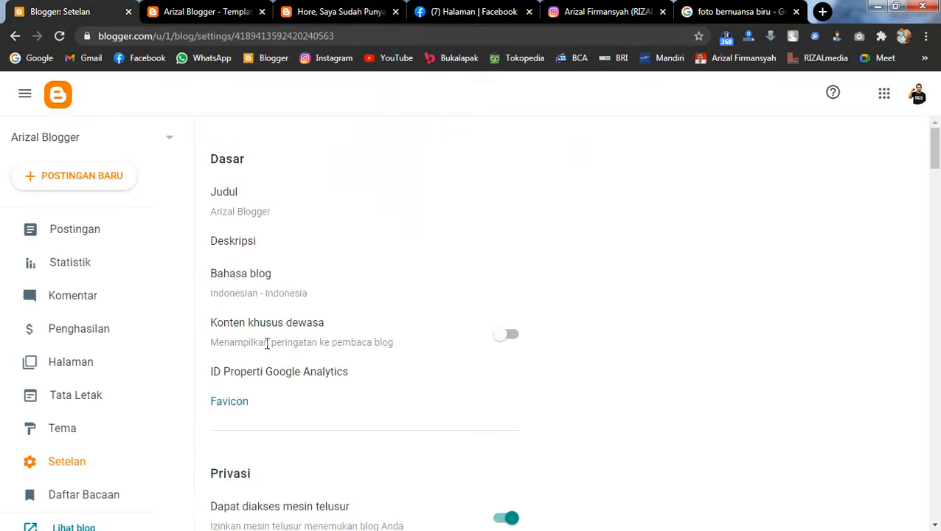
pyautogui.click(234, 400)
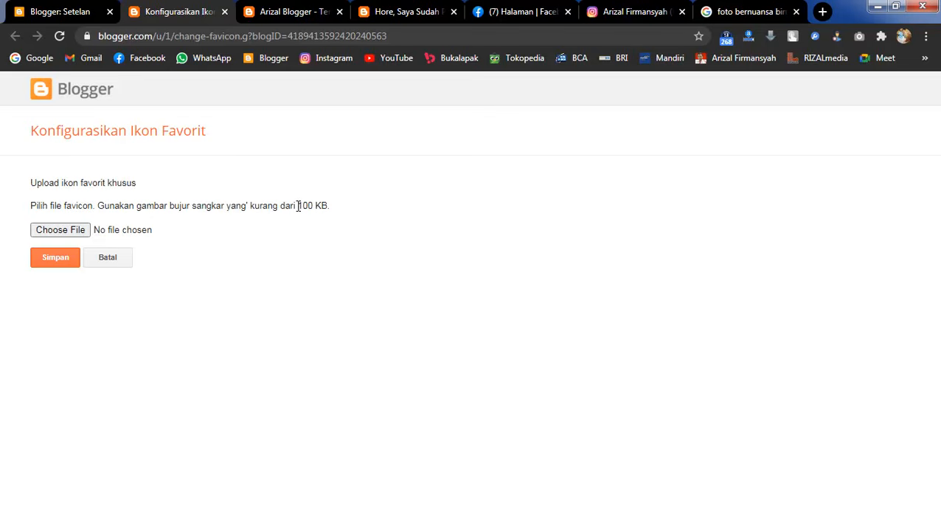
# - Upload icon-biru-simpel.png as the blog favicon and save it
pyautogui.click(60, 229)
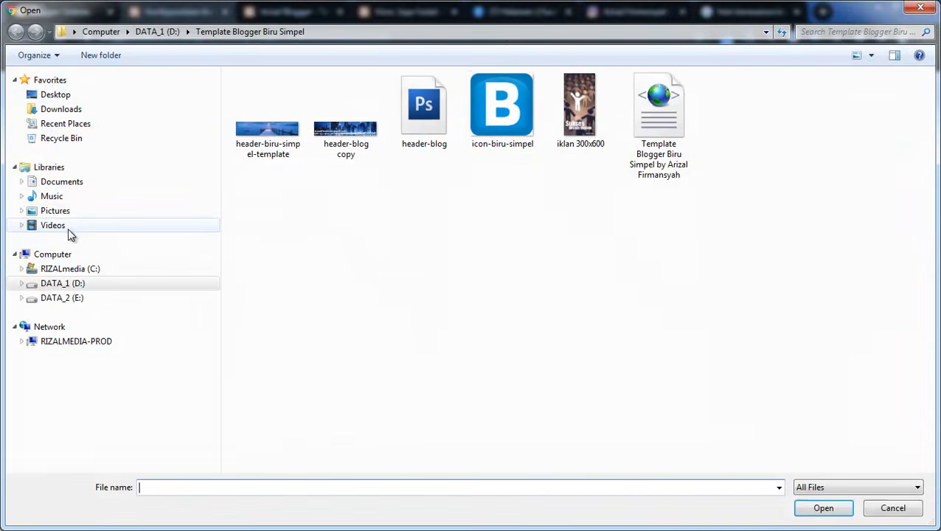
pyautogui.doubleClick(493, 127)
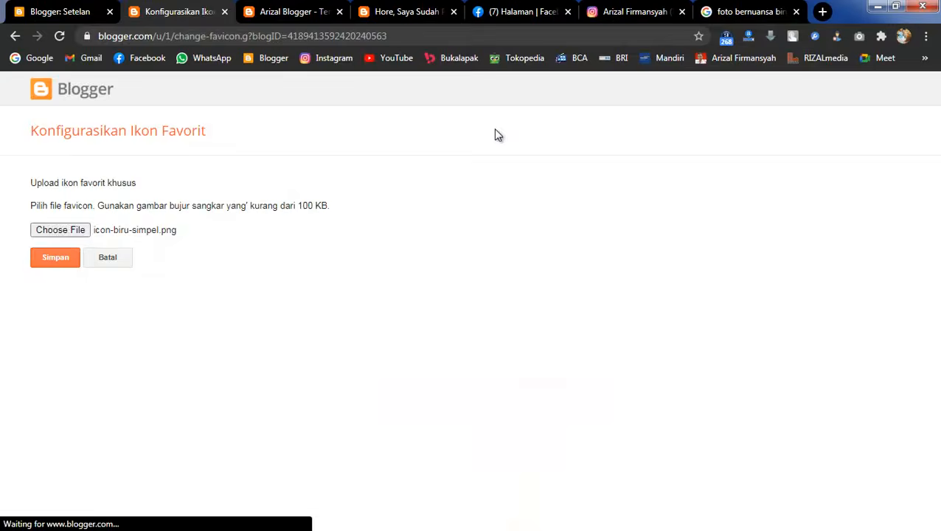
pyautogui.click(55, 289)
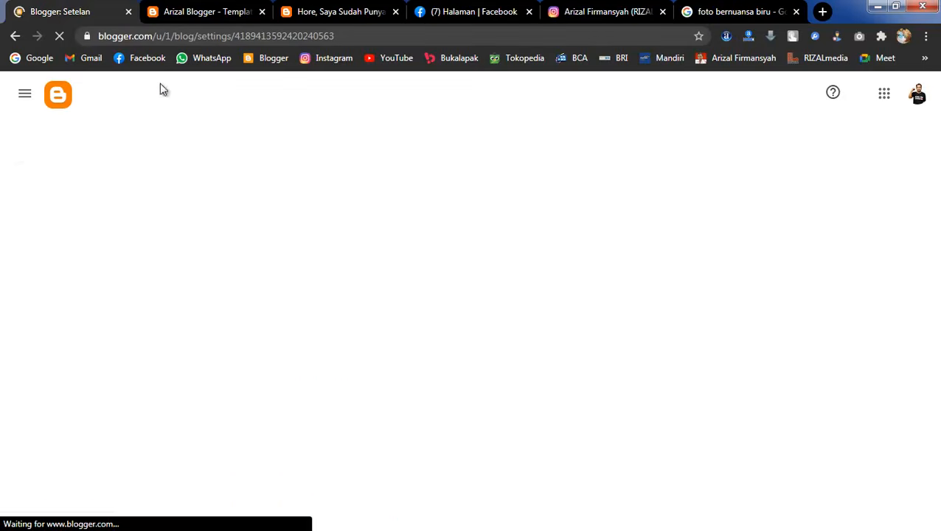
# - Reload the live homepage to check the new favicon, then go back to Settings
pyautogui.click(207, 14)
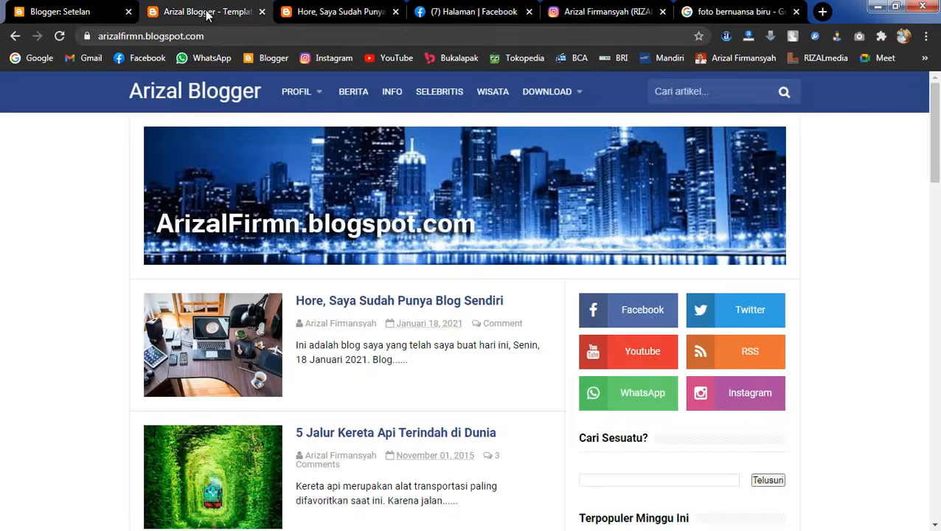
pyautogui.press('F5')
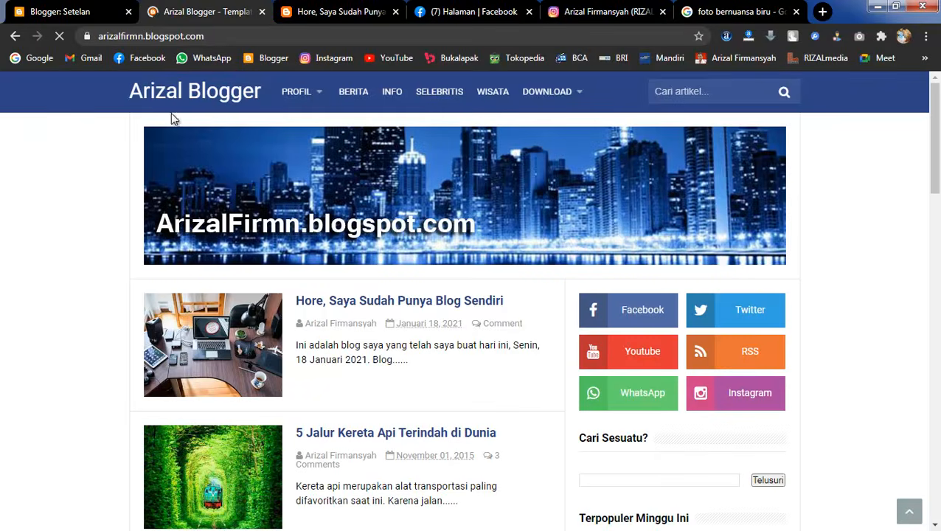
pyautogui.scroll(-4, 125, 172)
pyautogui.scroll(4, 125, 172)
pyautogui.click(98, 6)
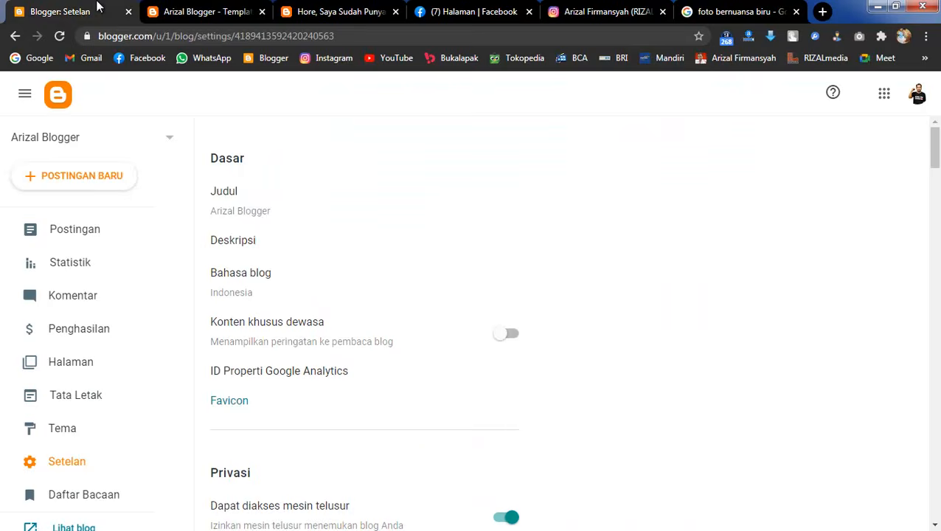
pyautogui.click(174, 12)
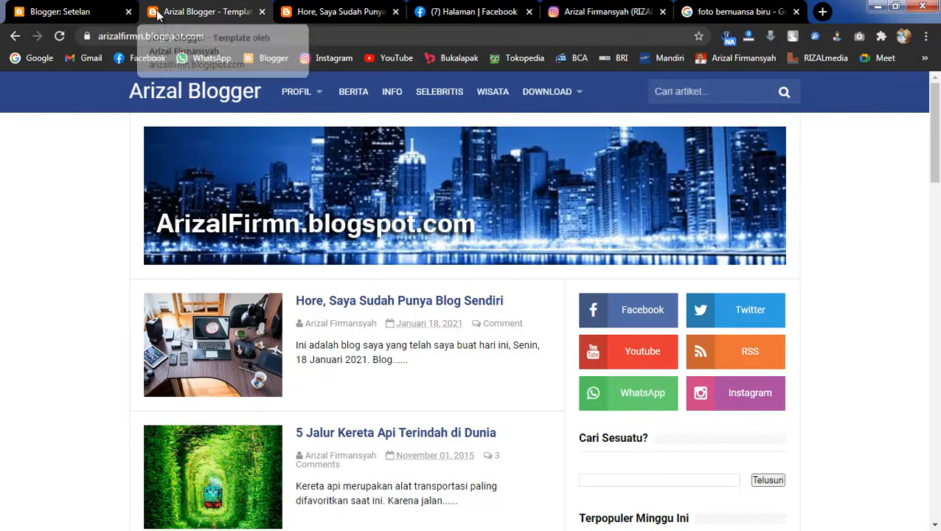
pyautogui.click(71, 17)
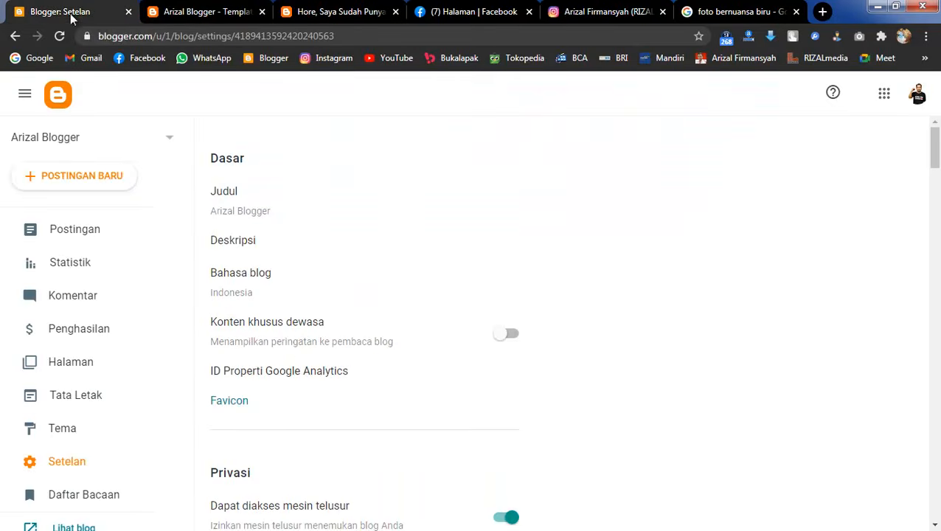
pyautogui.click(168, 15)
pyautogui.scroll(-3, 155, 198)
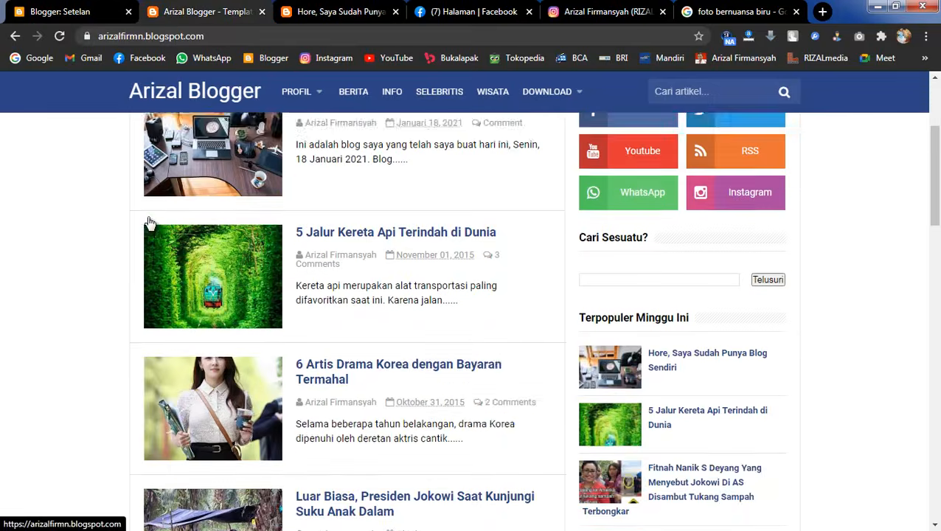
pyautogui.scroll(3, 137, 196)
pyautogui.click(85, 9)
pyautogui.scroll(-4, 268, 297)
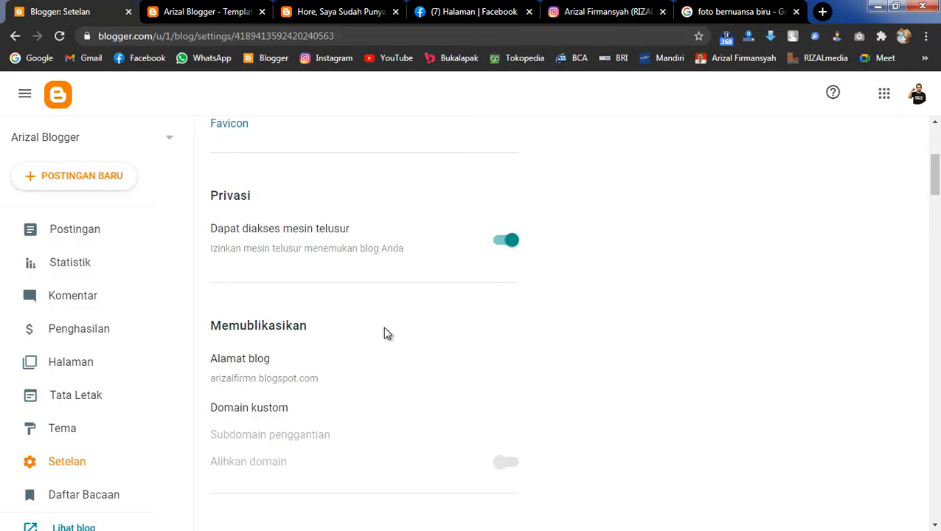
pyautogui.scroll(-2, 386, 332)
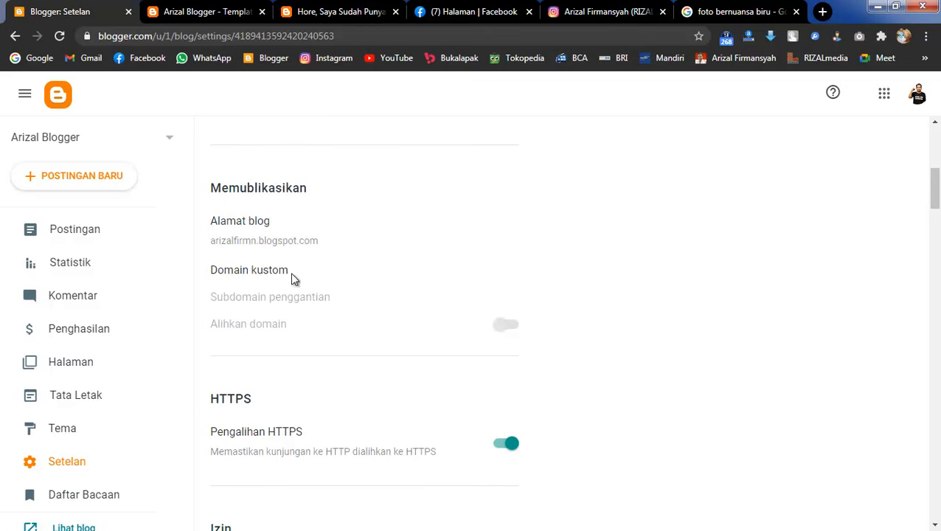
pyautogui.scroll(-1, 265, 339)
pyautogui.scroll(-1, 268, 339)
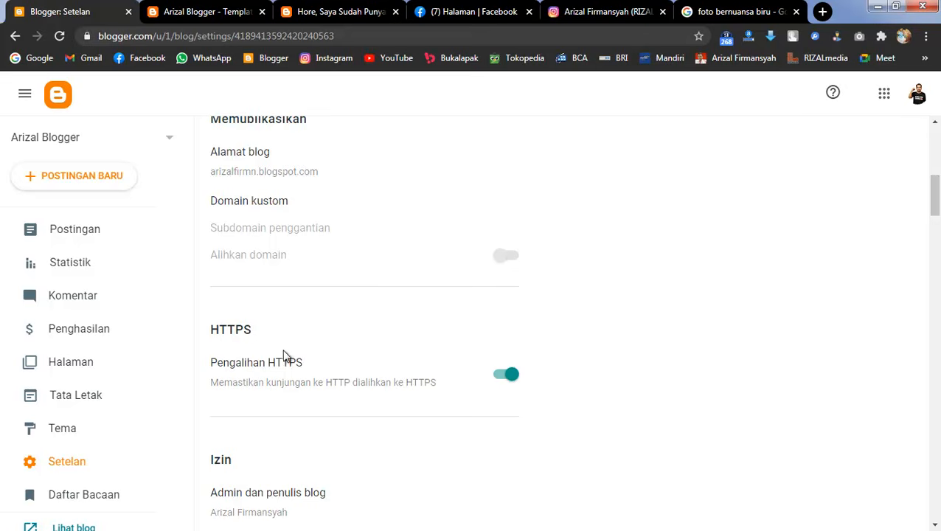
pyautogui.scroll(1, 286, 356)
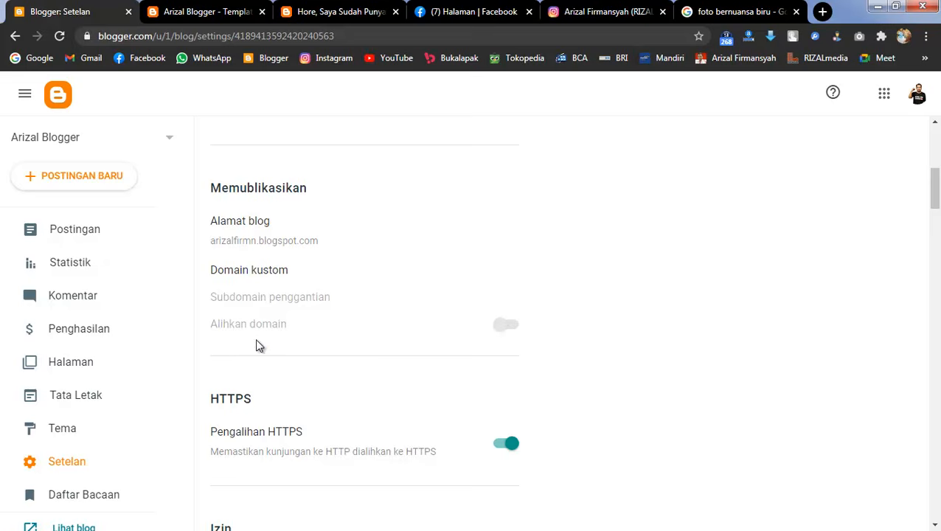
pyautogui.scroll(-2, 258, 345)
pyautogui.scroll(-2, 258, 346)
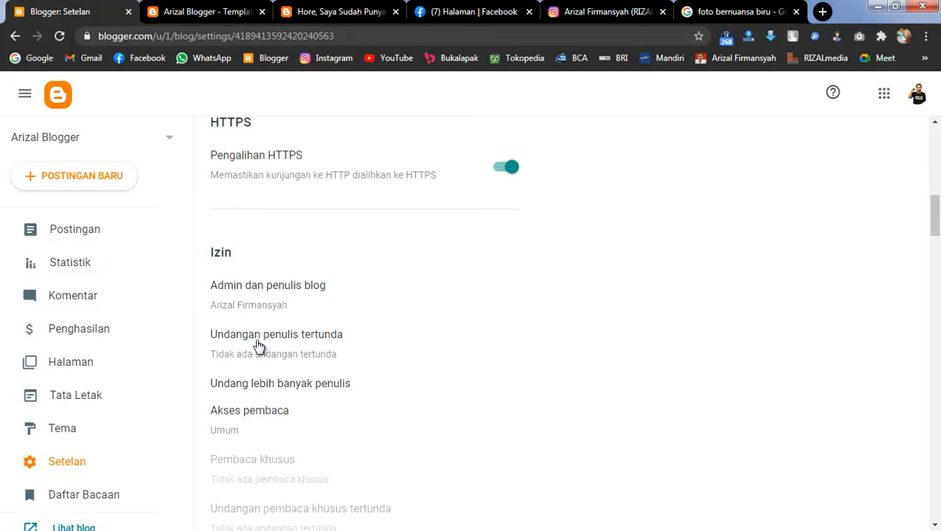
pyautogui.scroll(-2, 258, 345)
pyautogui.scroll(1, 269, 265)
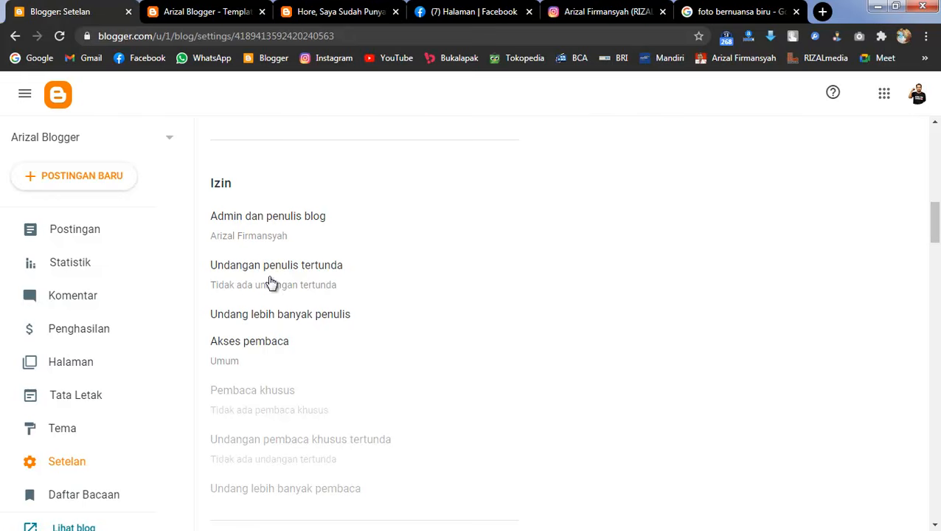
pyautogui.click(258, 317)
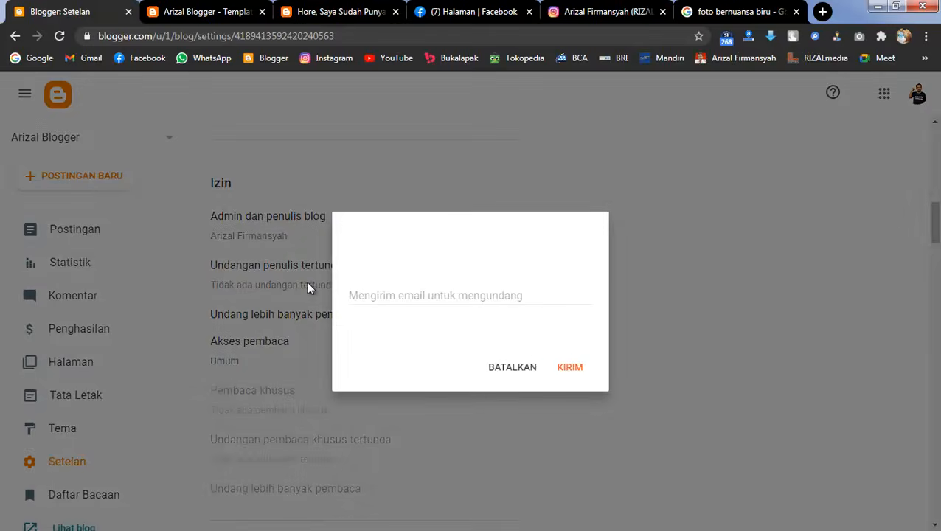
pyautogui.click(501, 367)
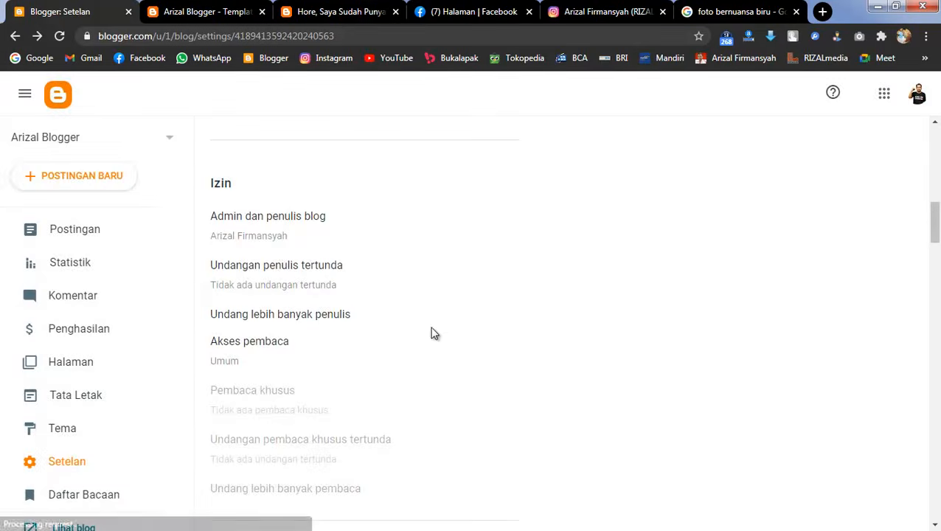
pyautogui.click(268, 233)
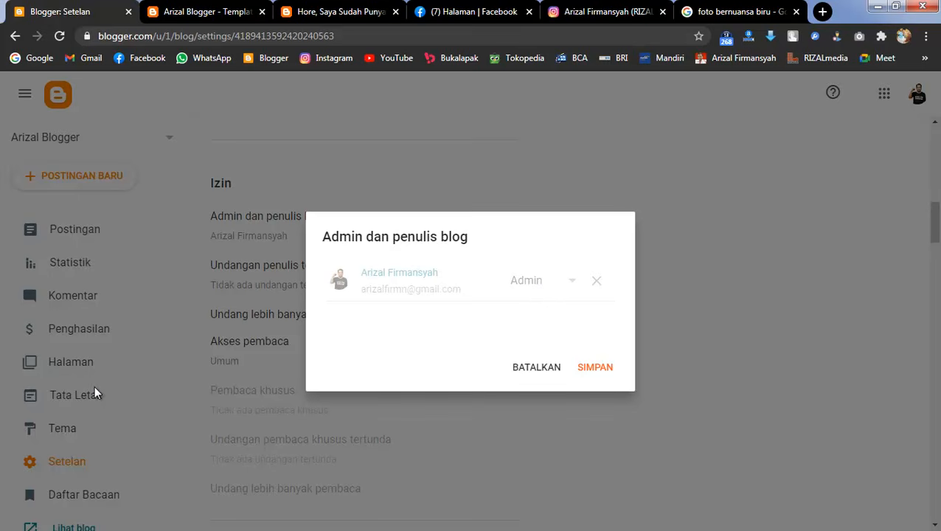
pyautogui.click(525, 374)
# - Set Zona waktu to (GMT+07:00) Waktu Indonesia Barat – Jakarta and save it
pyautogui.scroll(-10, 248, 408)
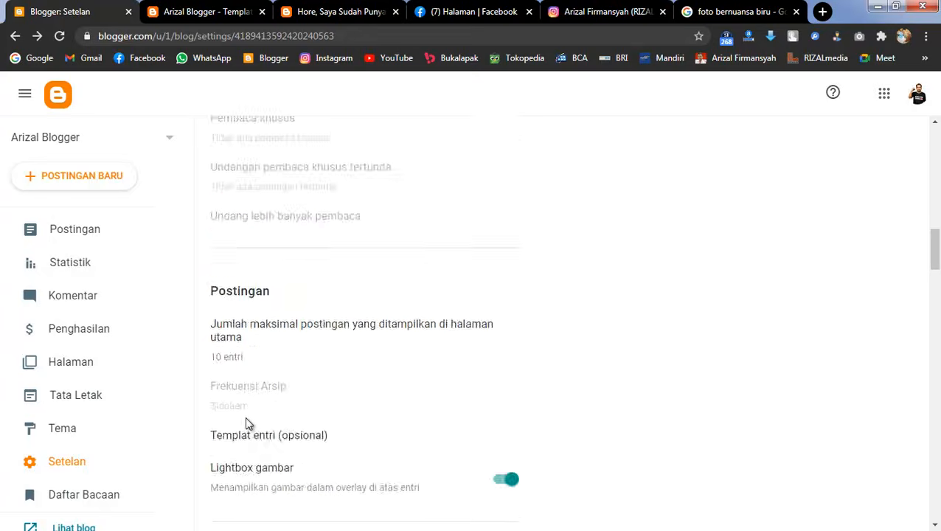
pyautogui.scroll(1, 248, 408)
pyautogui.scroll(1, 250, 413)
pyautogui.scroll(-2, 249, 413)
pyautogui.scroll(1, 250, 417)
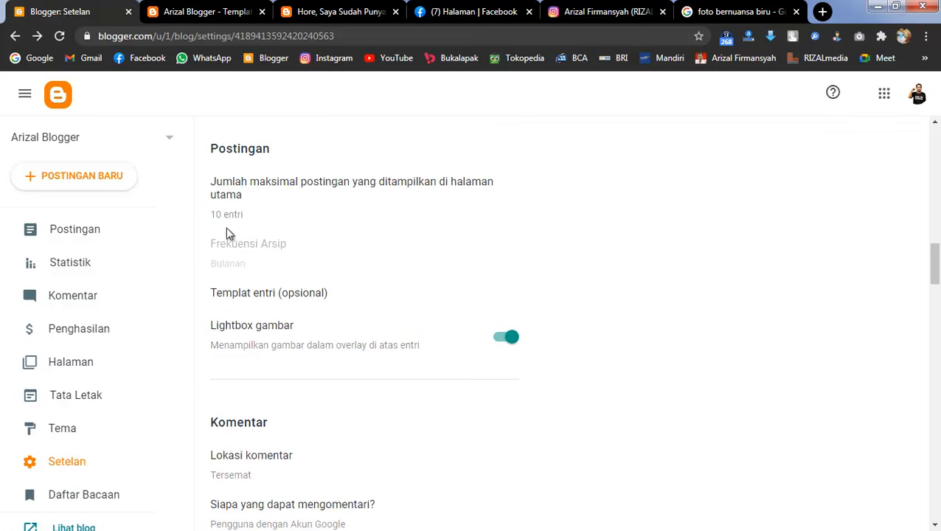
pyautogui.scroll(-3, 267, 389)
pyautogui.scroll(-10, 310, 406)
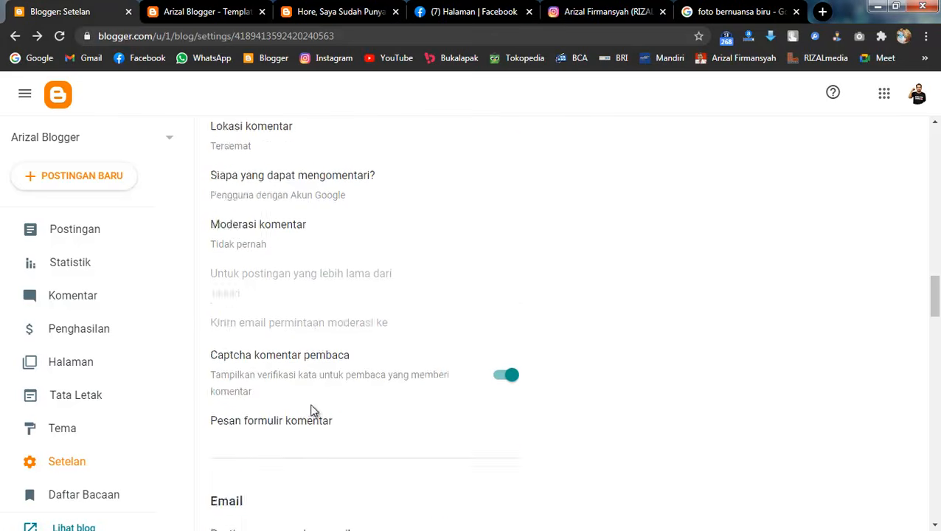
pyautogui.scroll(-3, 309, 399)
pyautogui.scroll(3, 309, 399)
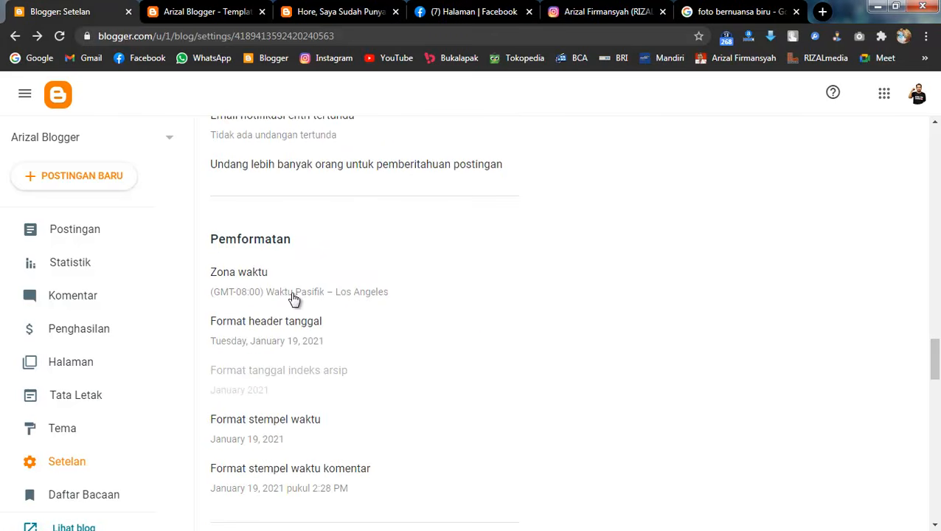
pyautogui.click(295, 299)
pyautogui.scroll(-20, 364, 325)
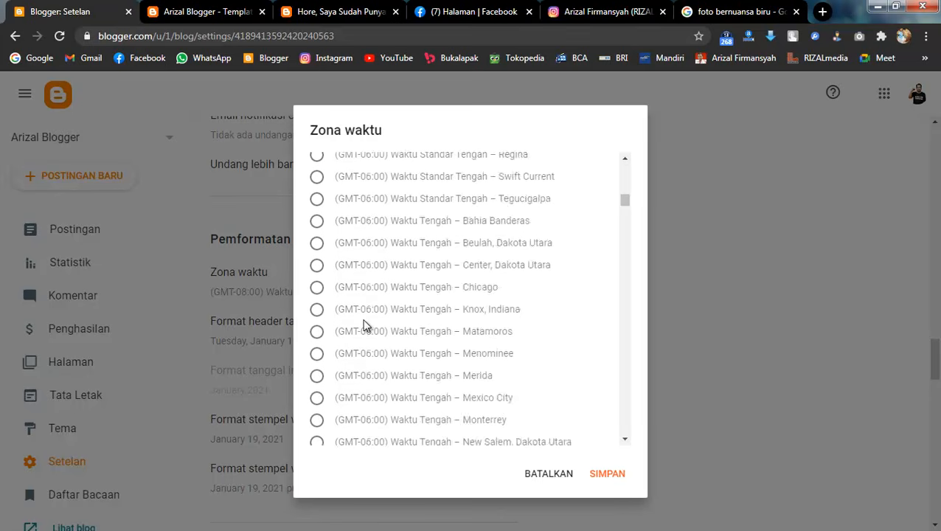
pyautogui.scroll(-20, 363, 325)
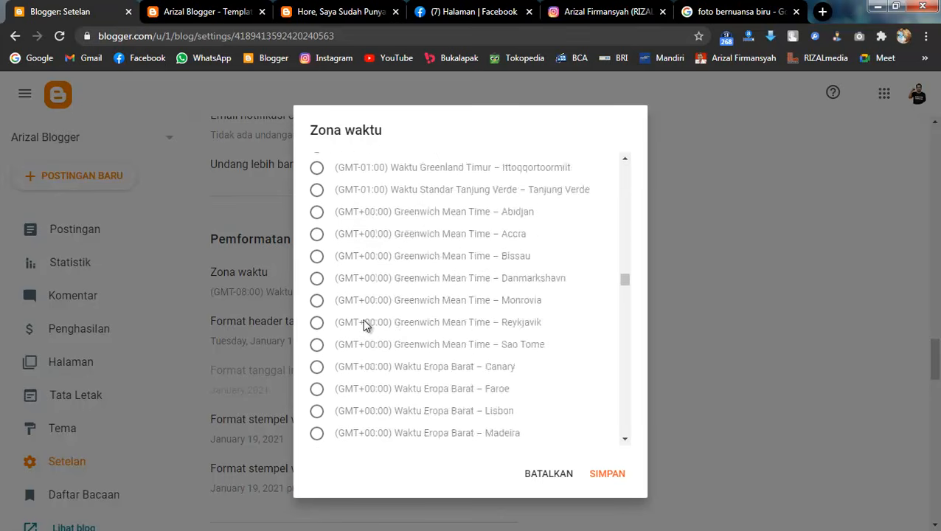
pyautogui.scroll(-12, 363, 325)
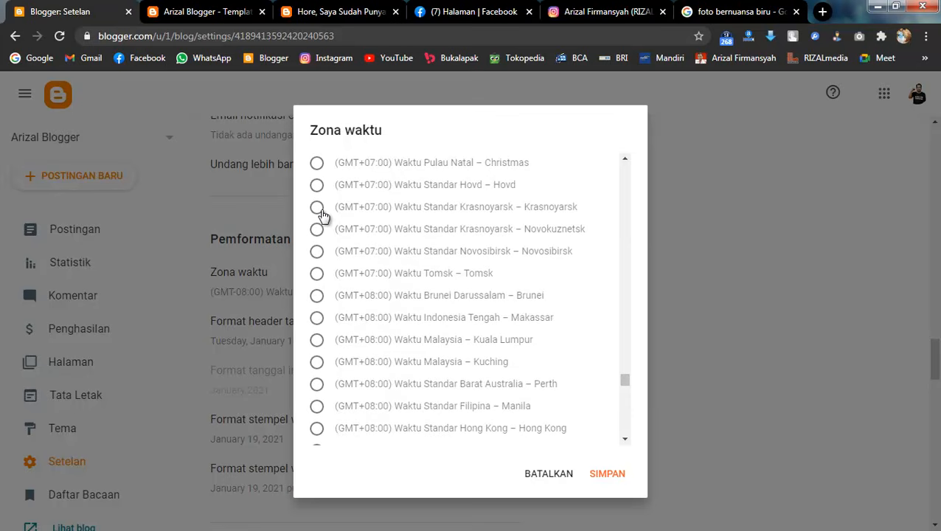
pyautogui.scroll(2, 320, 214)
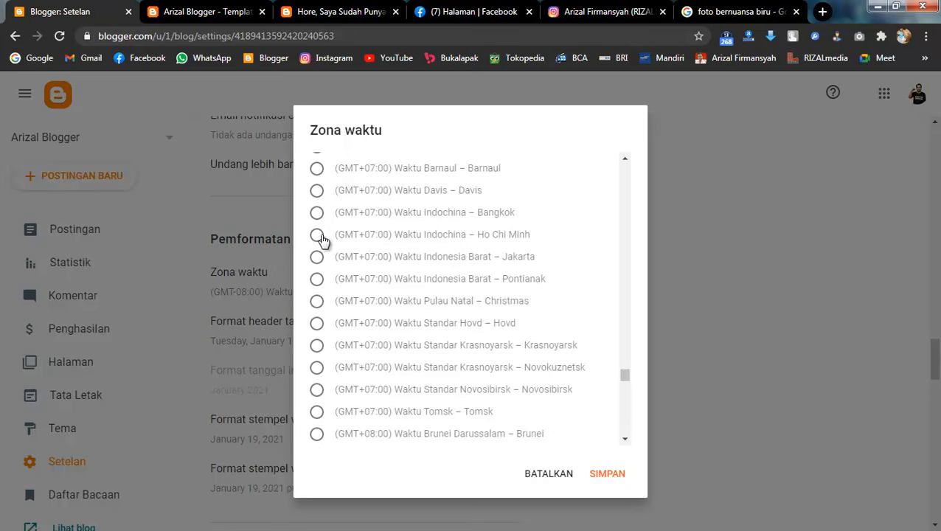
pyautogui.click(320, 258)
pyautogui.click(602, 476)
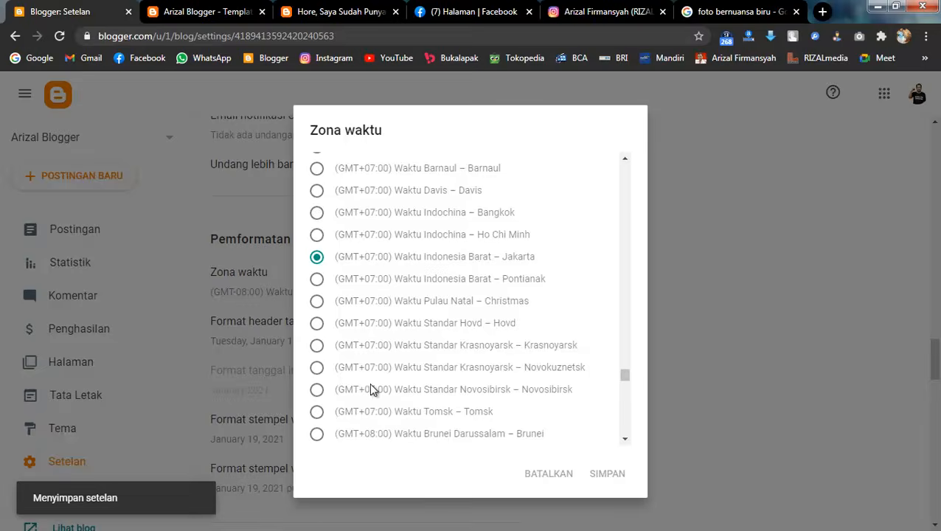
pyautogui.scroll(-10, 339, 384)
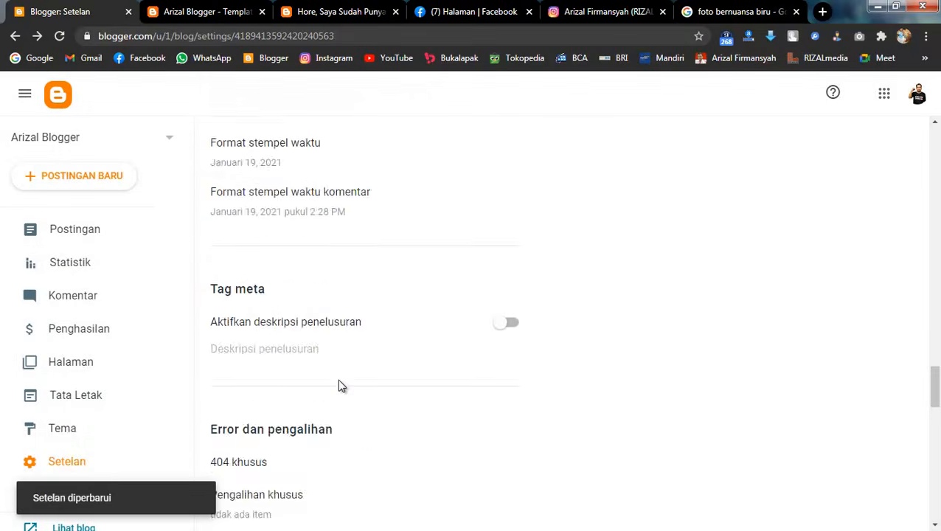
pyautogui.scroll(-8, 338, 379)
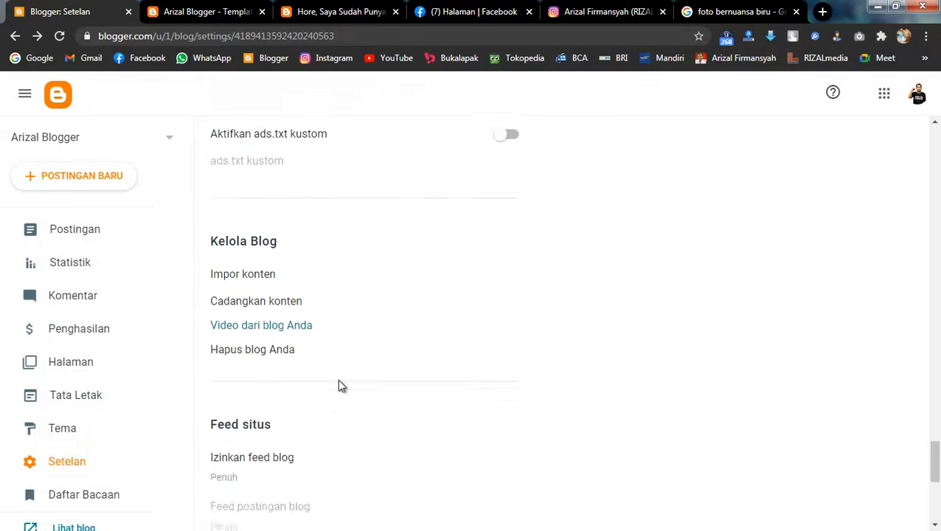
pyautogui.scroll(3, 337, 377)
pyautogui.scroll(4, 337, 378)
pyautogui.scroll(-2, 337, 378)
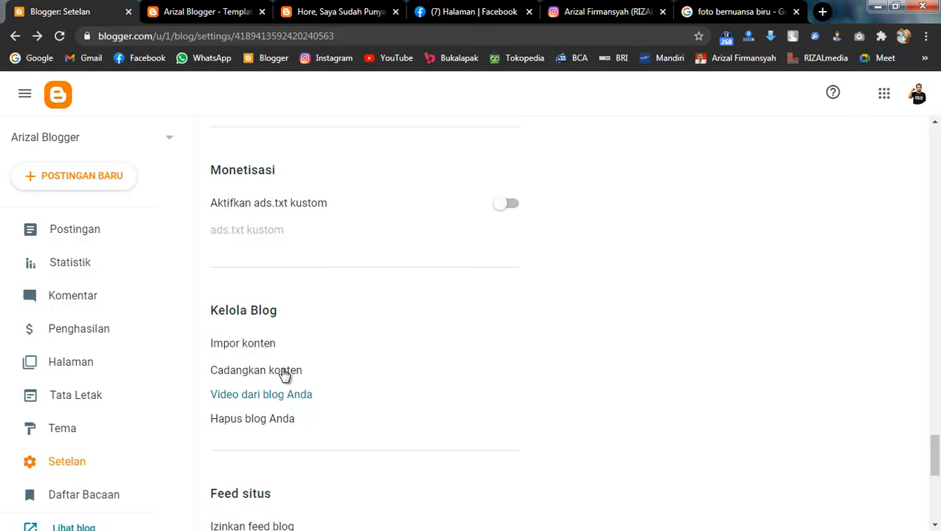
pyautogui.scroll(-3, 350, 384)
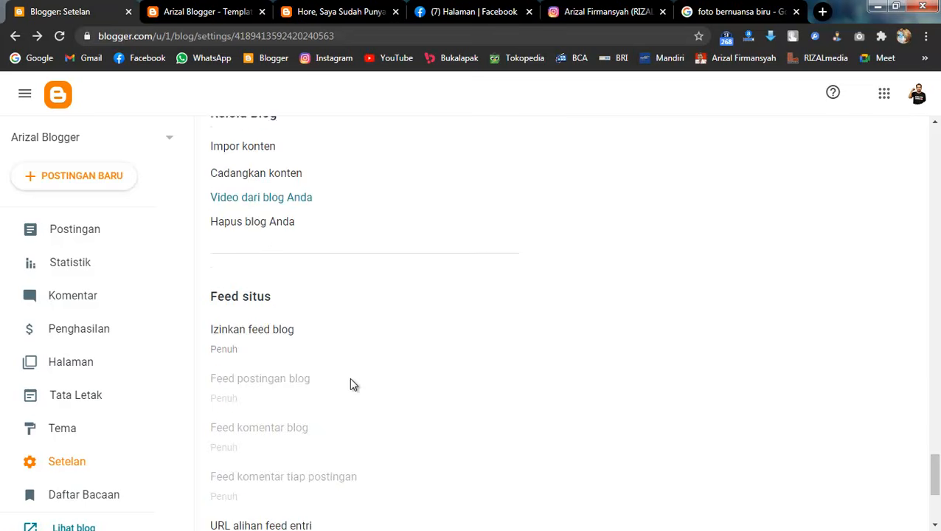
pyautogui.scroll(-2, 350, 385)
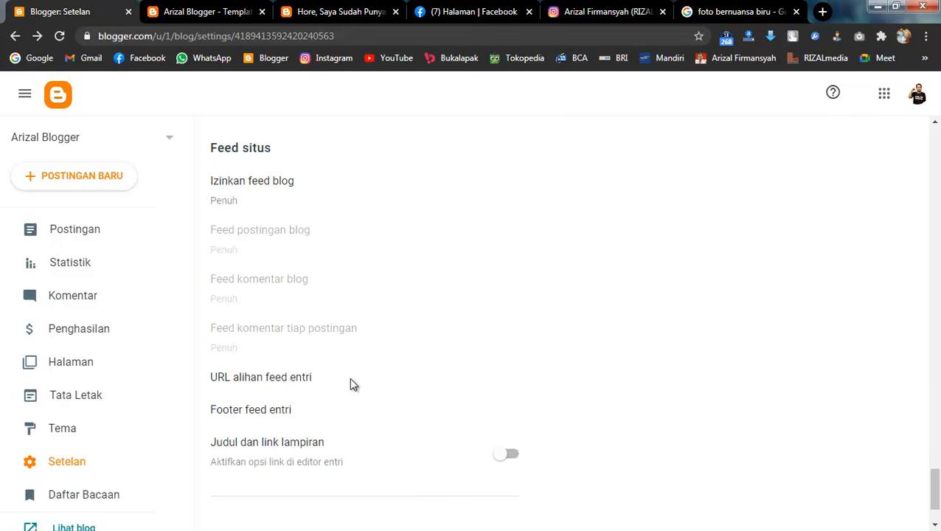
pyautogui.scroll(-2, 353, 385)
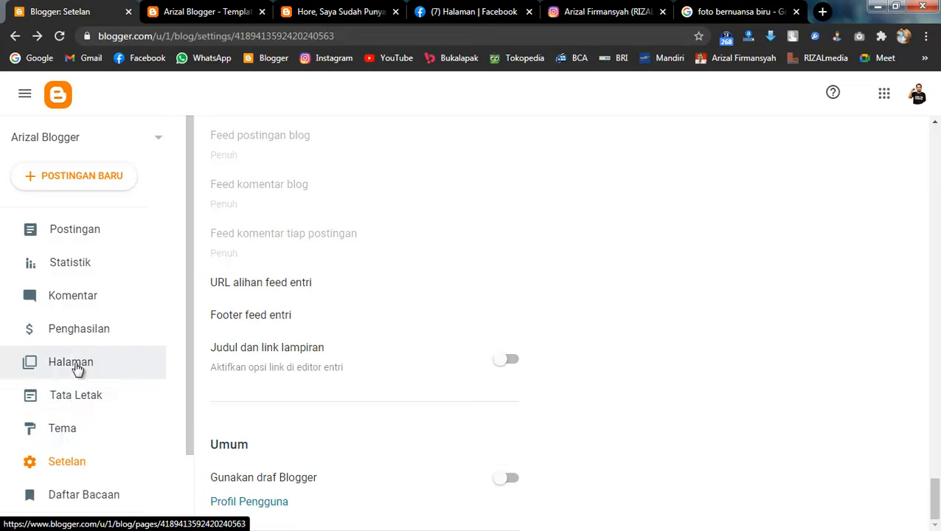
# - Browse the Penghasilan, Komentar and Statistik pages, then switch to the live blog homepage tab
pyautogui.click(83, 333)
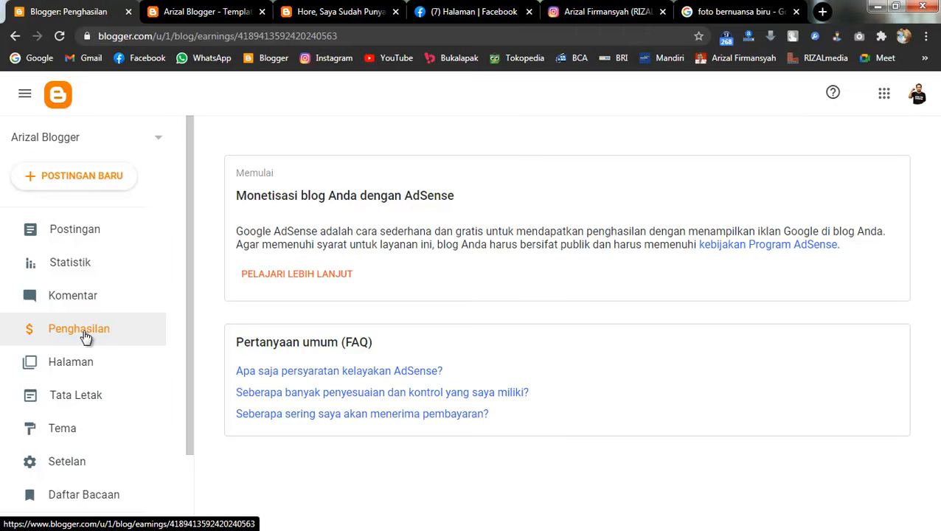
pyautogui.click(86, 302)
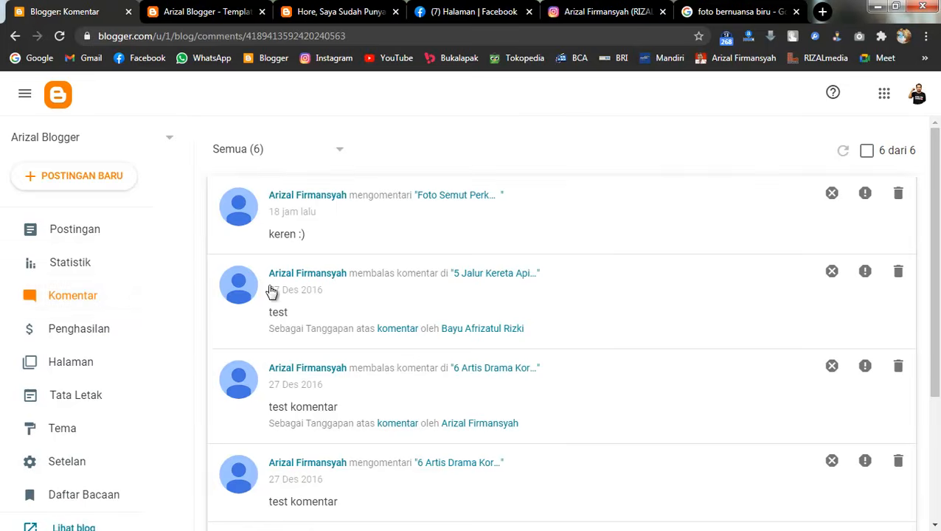
pyautogui.click(80, 270)
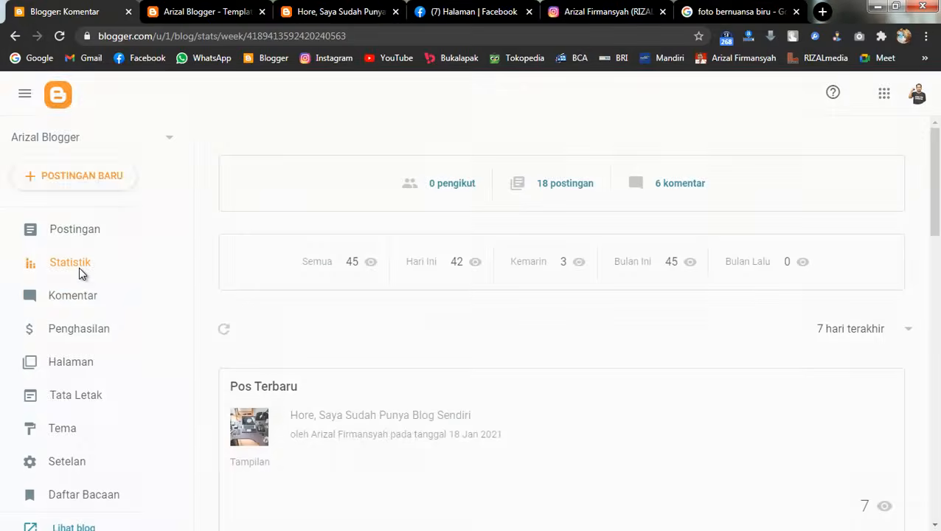
pyautogui.scroll(-10, 366, 393)
pyautogui.scroll(8, 366, 393)
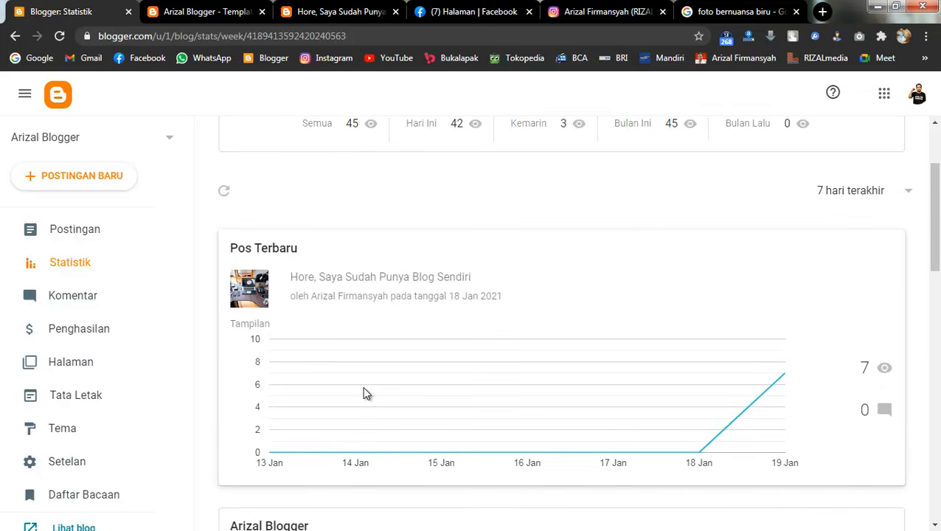
pyautogui.scroll(2, 366, 393)
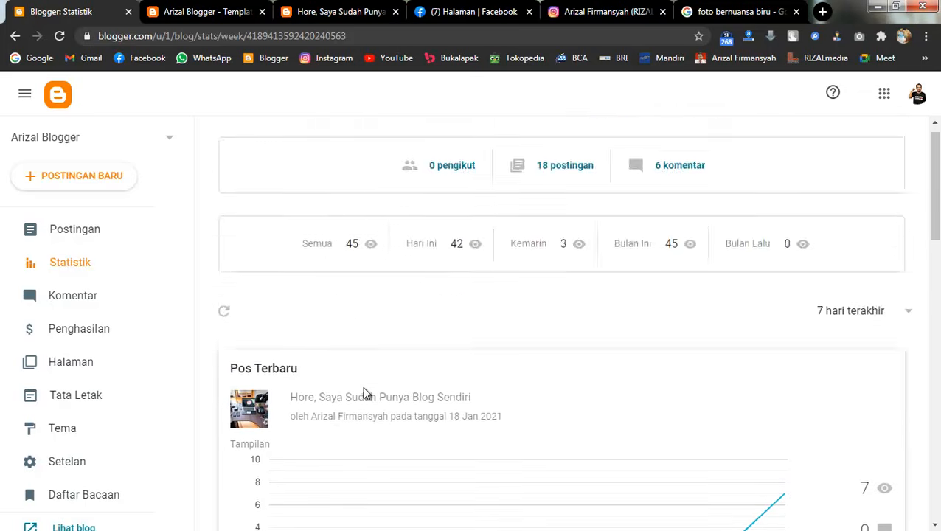
pyautogui.scroll(-4, 365, 393)
pyautogui.scroll(-3, 363, 393)
pyautogui.scroll(8, 363, 393)
pyautogui.scroll(2, 363, 393)
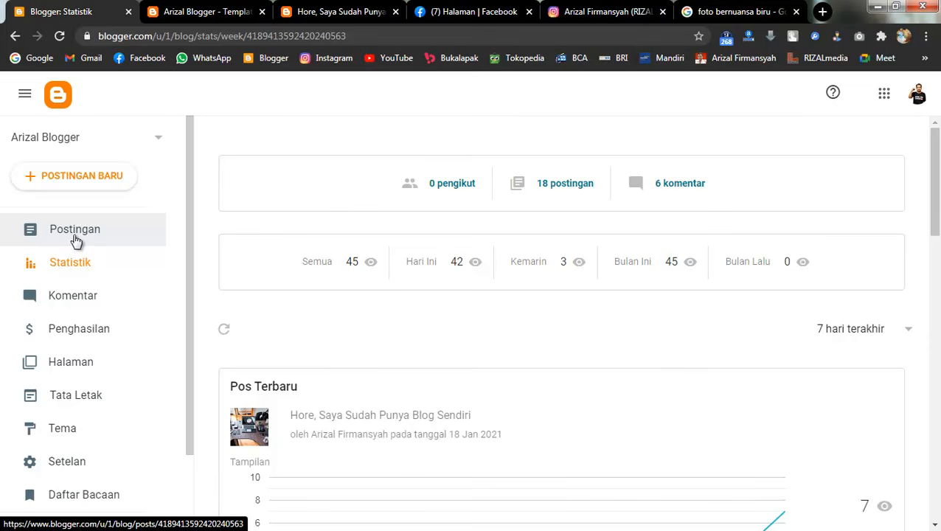
pyautogui.click(174, 25)
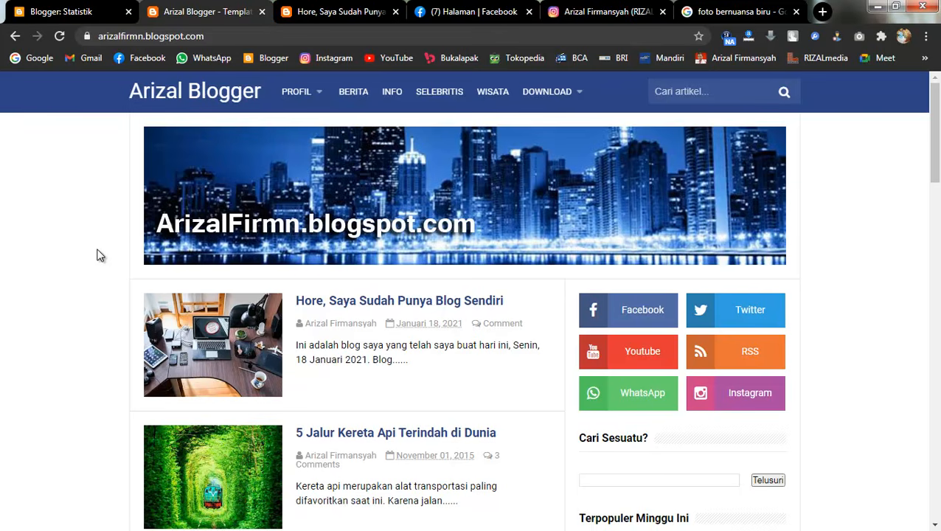
# - Open the author's Facebook page from Halaman Anda, then switch to the Instagram profile tab
pyautogui.click(329, 14)
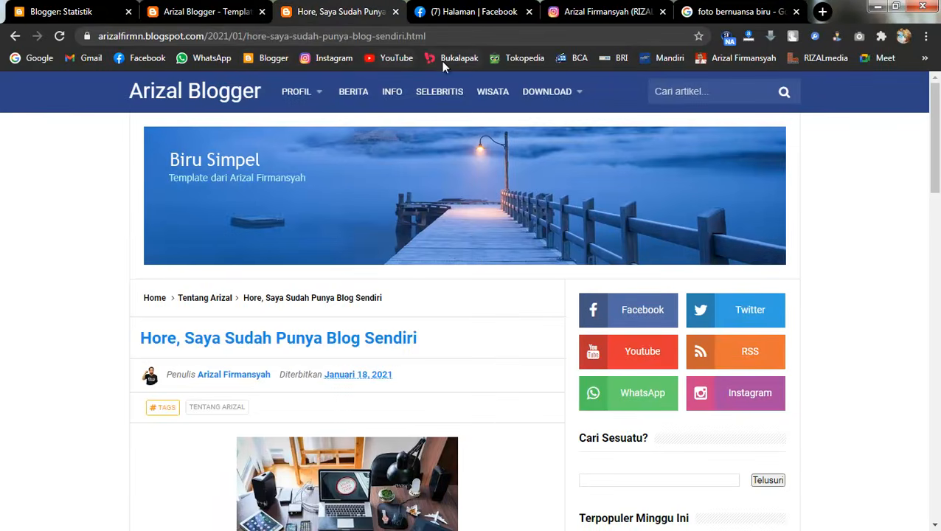
pyautogui.click(740, 57)
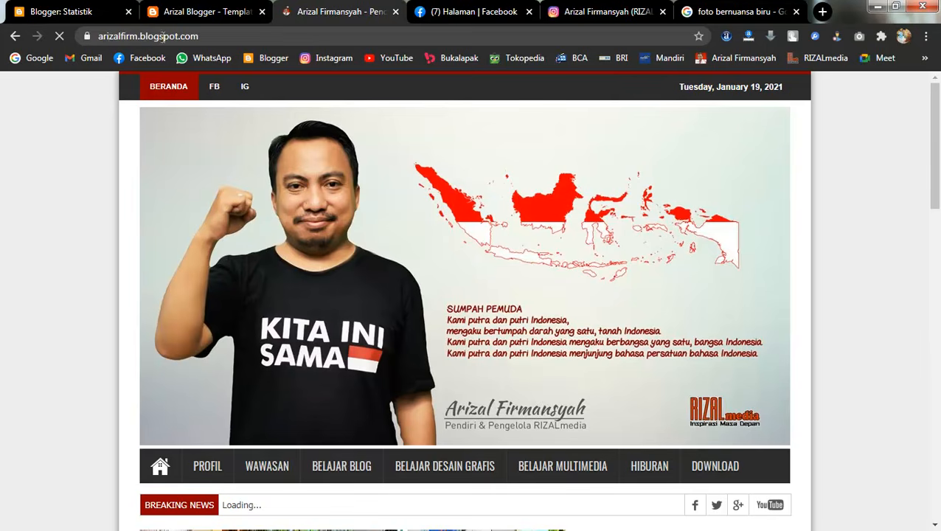
pyautogui.click(467, 13)
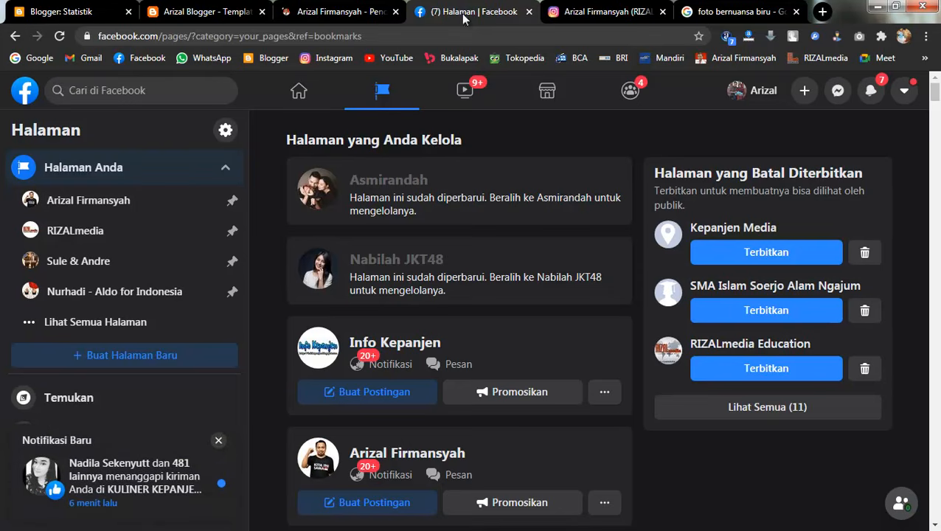
pyautogui.click(81, 211)
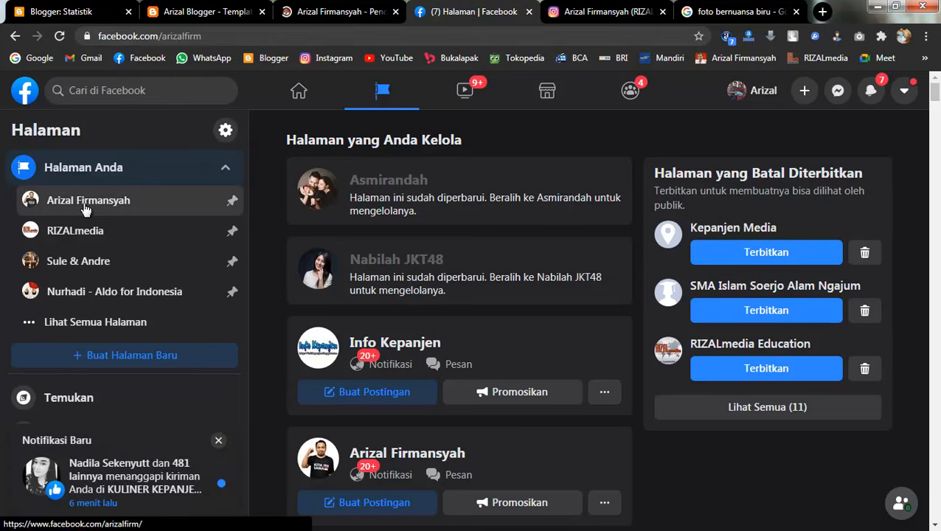
pyautogui.click(340, 12)
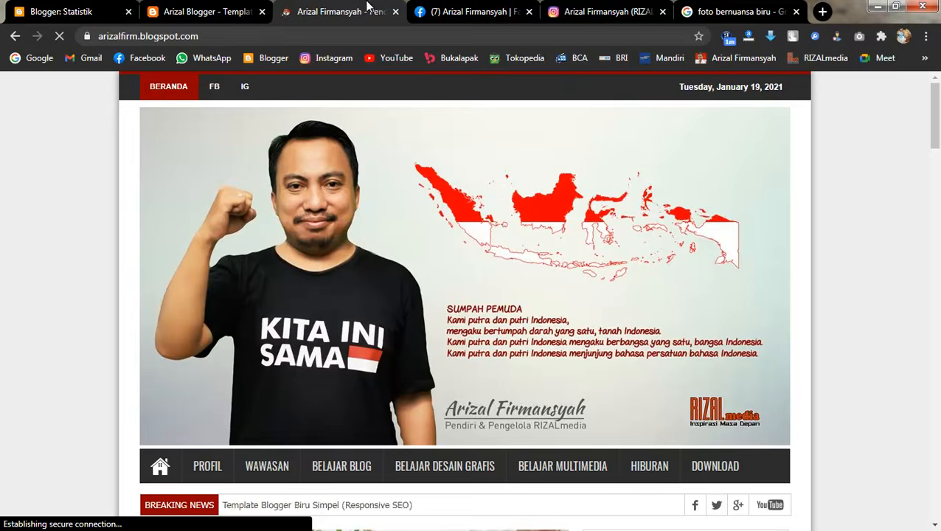
pyautogui.click(451, 13)
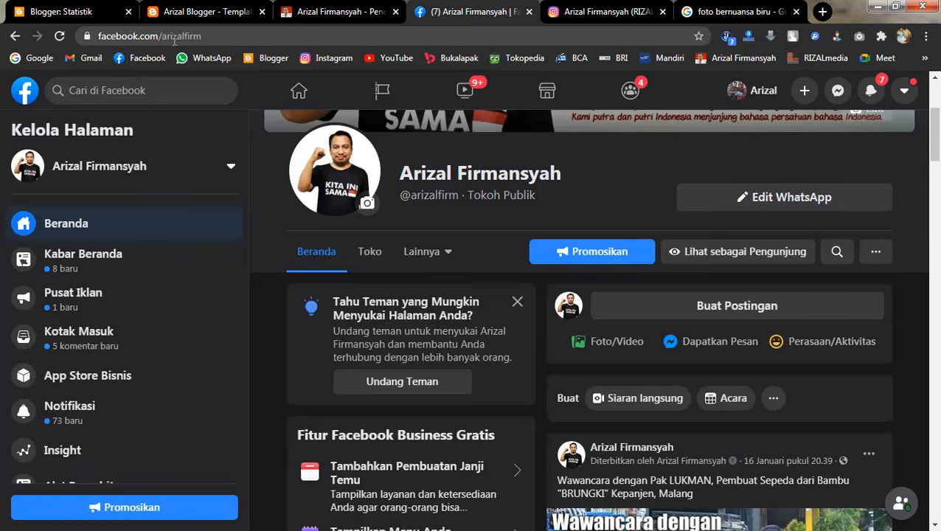
pyautogui.click(585, 17)
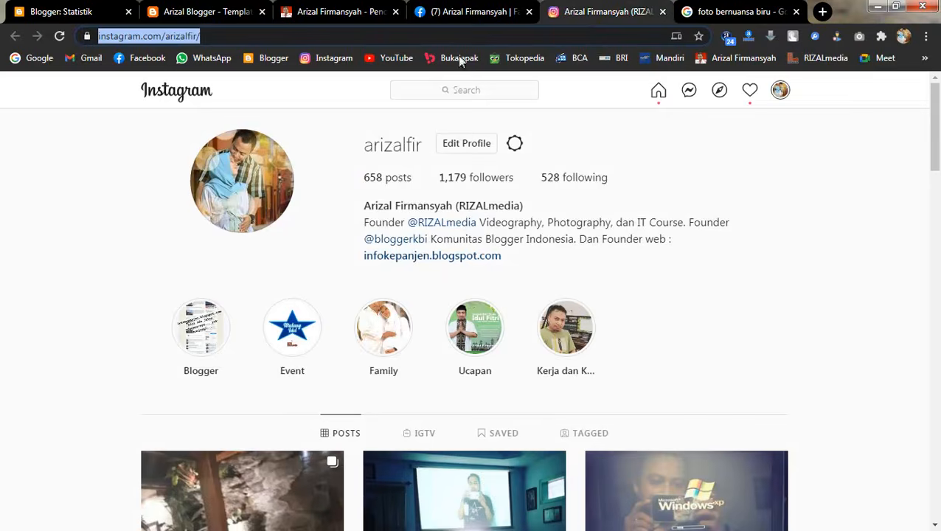
# - Close the blue-photo search tab and load the YouTube channel in a new tab via 'you'
pyautogui.click(796, 12)
pyautogui.click(822, 12)
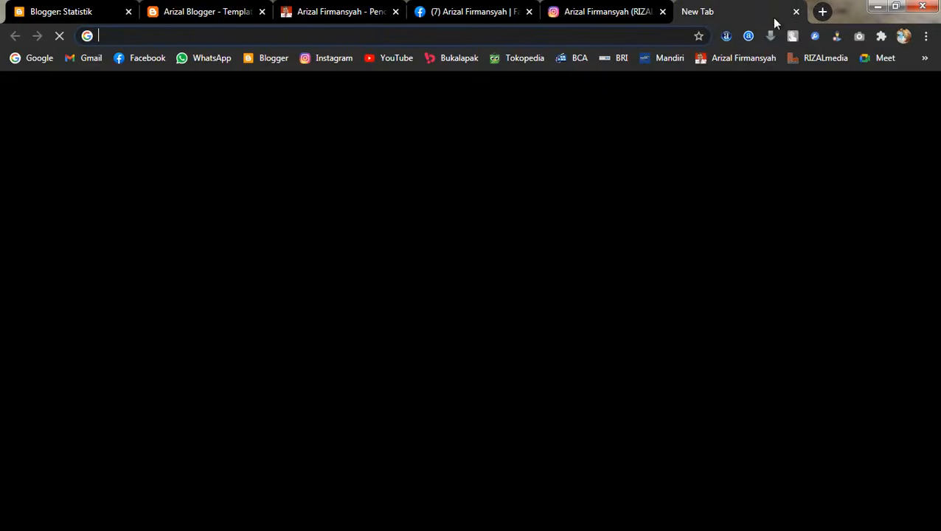
pyautogui.click(356, 33)
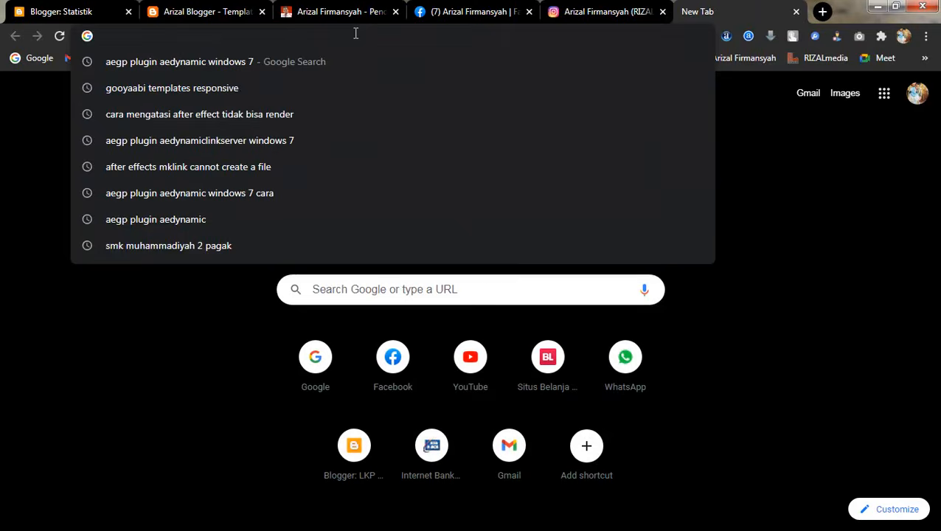
pyautogui.write('you')
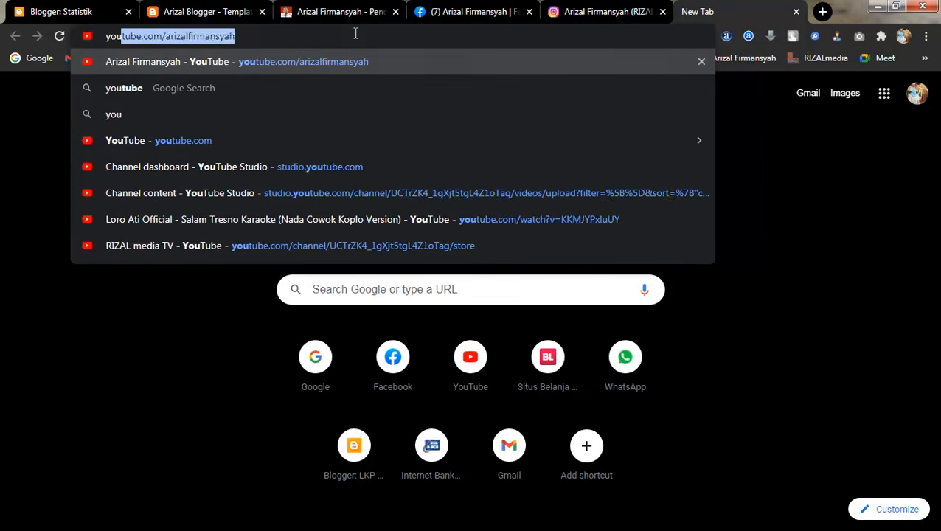
pyautogui.press('Return')
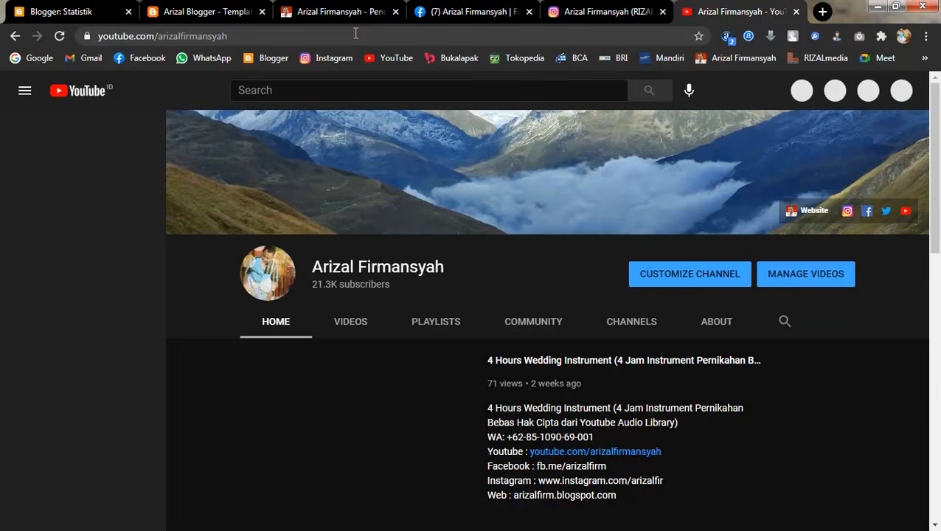
# - Pause the autoplaying featured video and scroll through the channel's Uploads, Vlog and Tutorial shelves
pyautogui.click(197, 507)
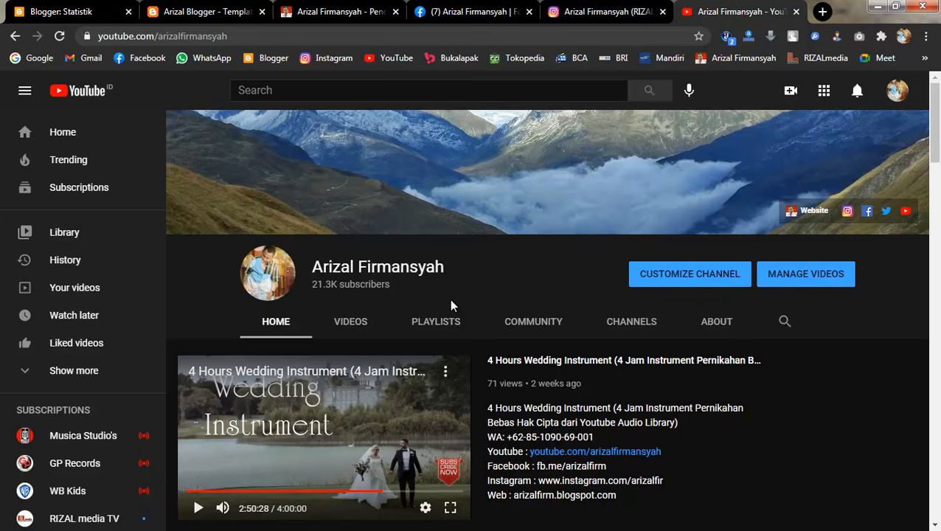
pyautogui.scroll(-2, 452, 305)
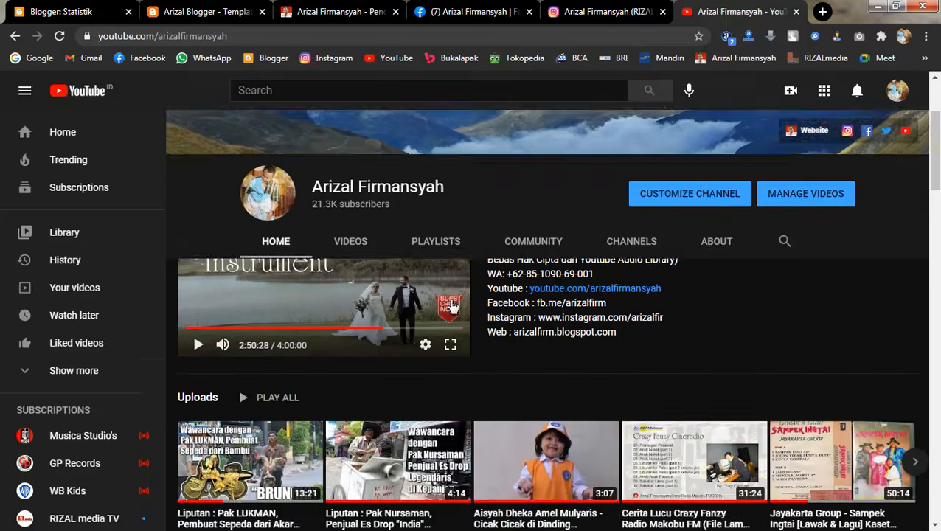
pyautogui.scroll(-5, 451, 305)
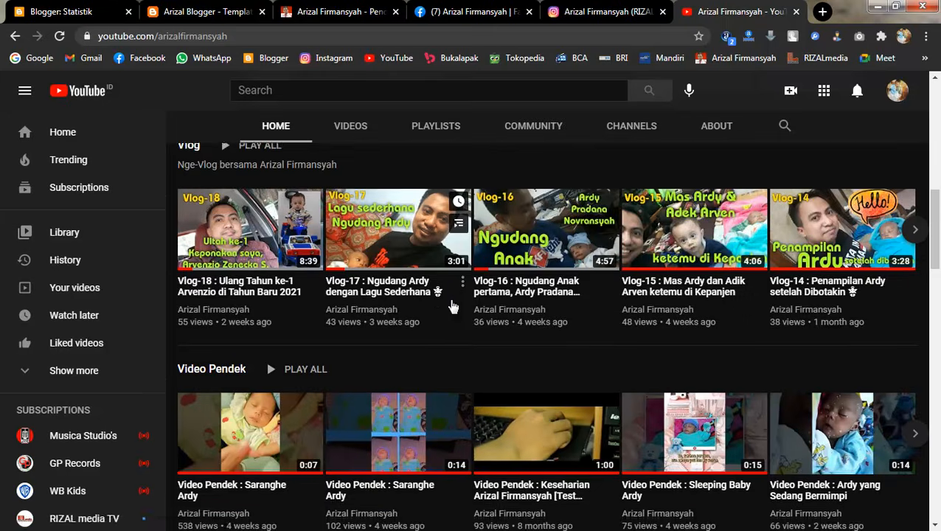
pyautogui.scroll(-3, 453, 306)
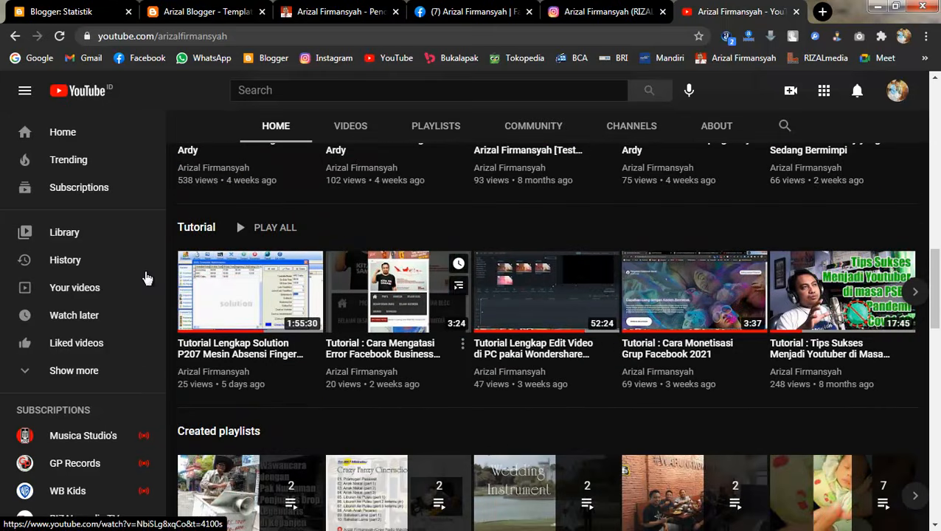
pyautogui.scroll(5, 567, 268)
pyautogui.scroll(6, 572, 269)
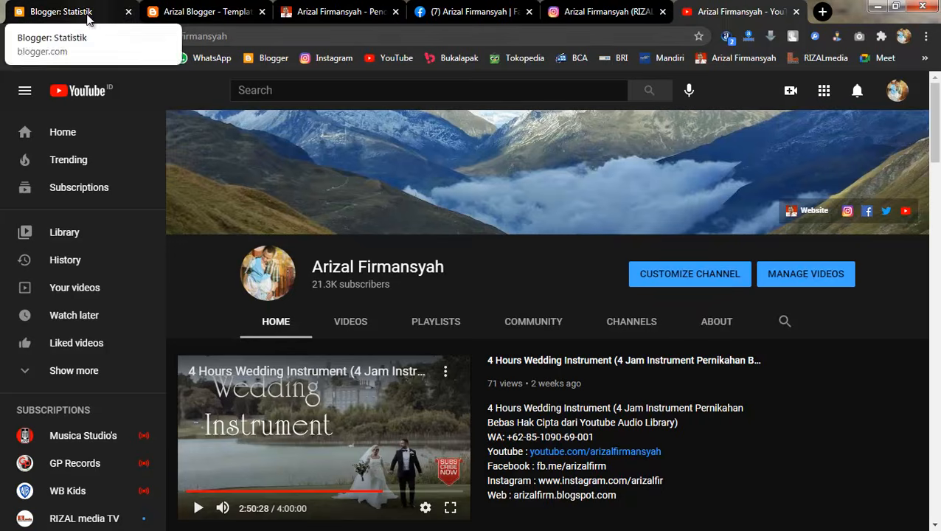
# - Open the 'Hore, Saya Sudah Punya Blog Sendiri' post and scroll down to its comment form
pyautogui.click(302, 14)
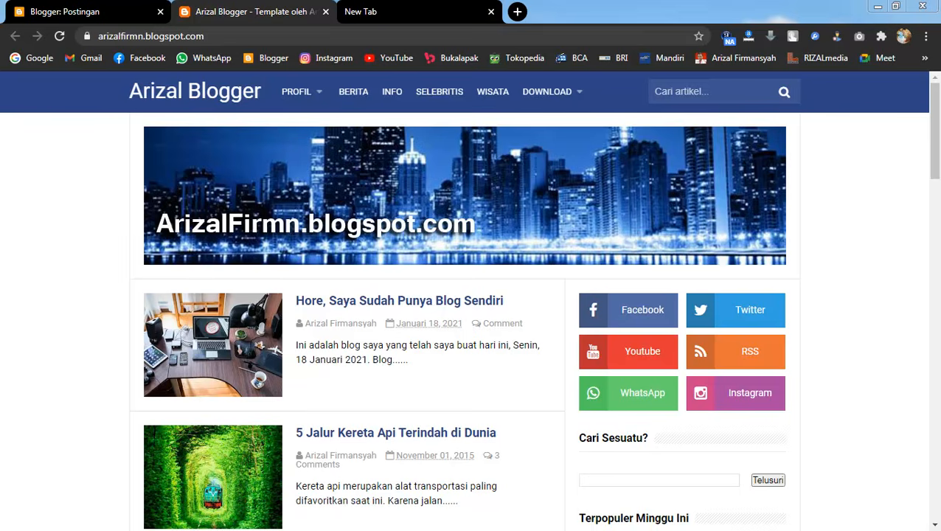
pyautogui.click(389, 307)
pyautogui.scroll(-10, 361, 346)
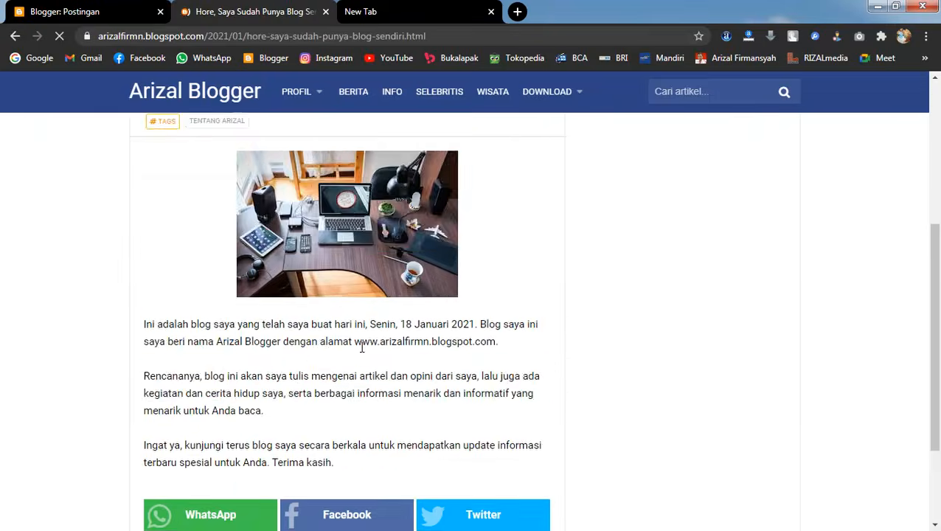
pyautogui.scroll(-4, 361, 352)
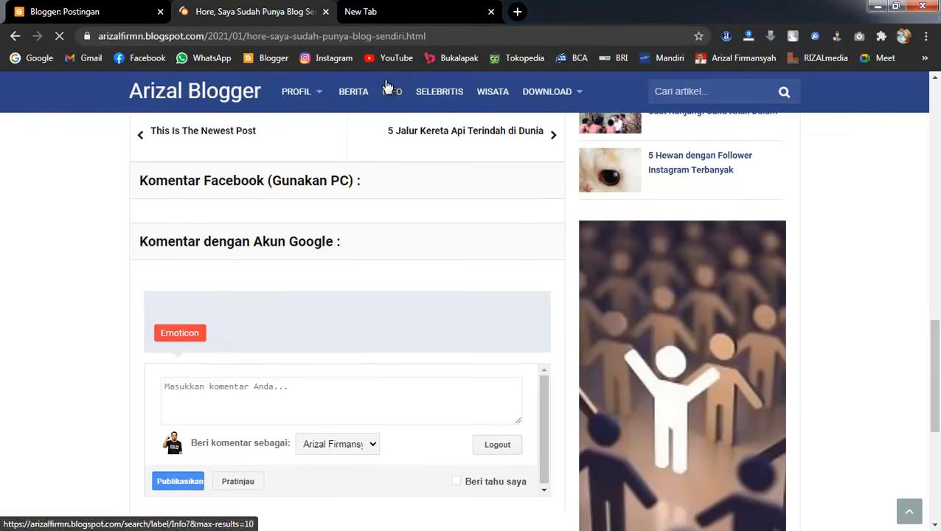
pyautogui.click(380, 9)
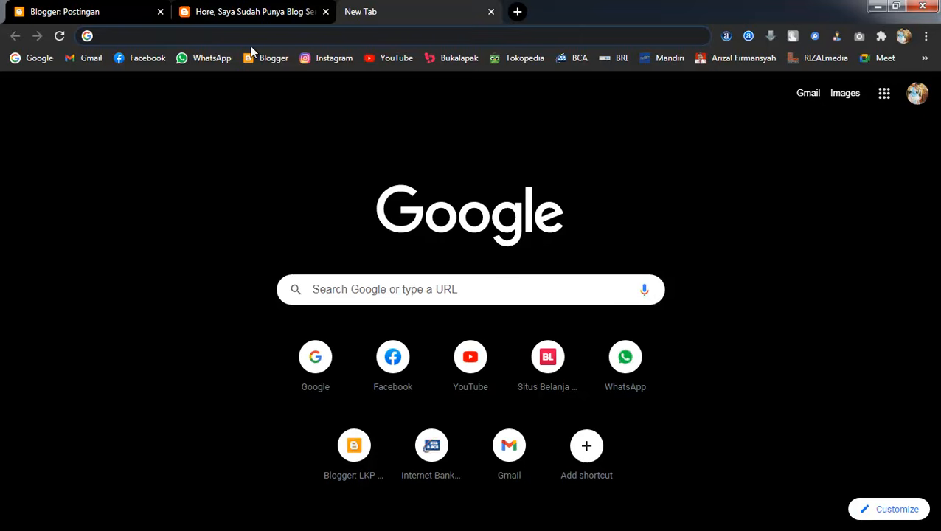
# - Open the Biru Simpel demo post '5 Jalur Kereta Api Terindah di Dunia' and scroll to its comments
pyautogui.write('biru')
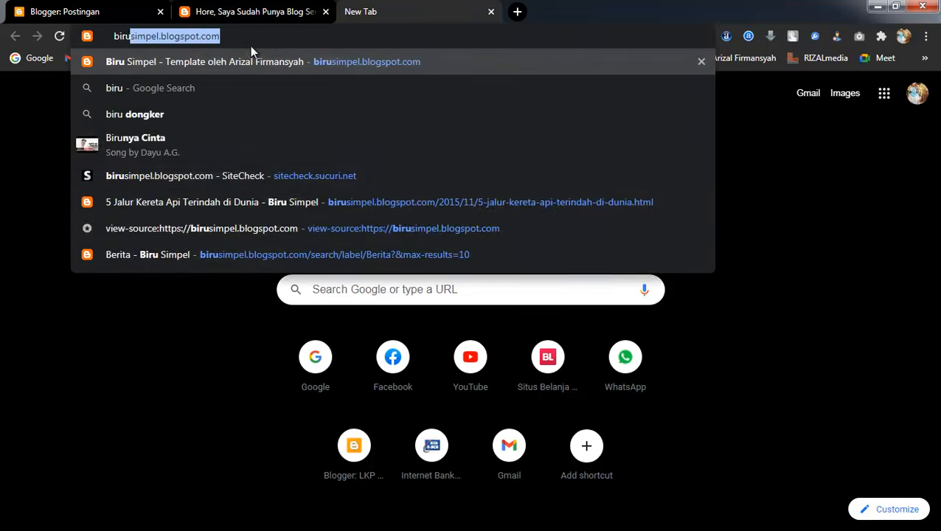
pyautogui.press('Return')
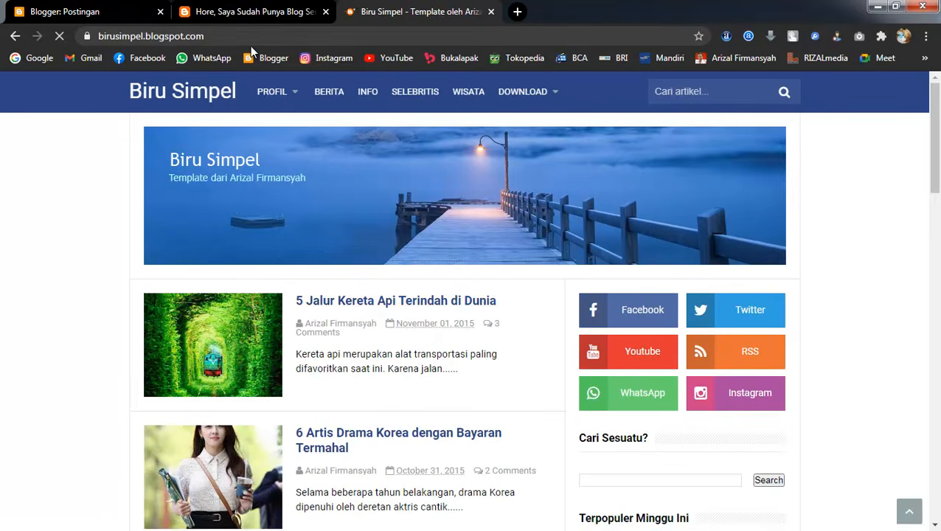
pyautogui.click(335, 300)
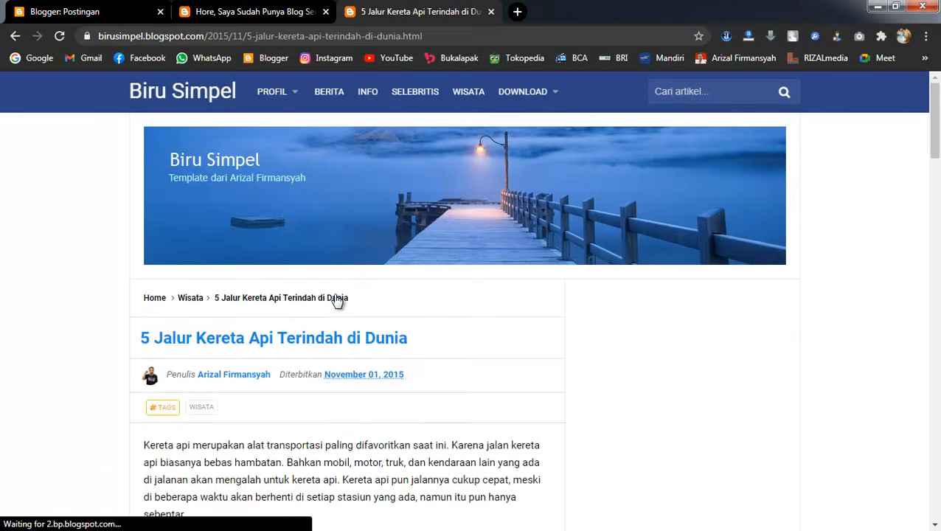
pyautogui.scroll(-13, 337, 300)
pyautogui.scroll(-9, 337, 299)
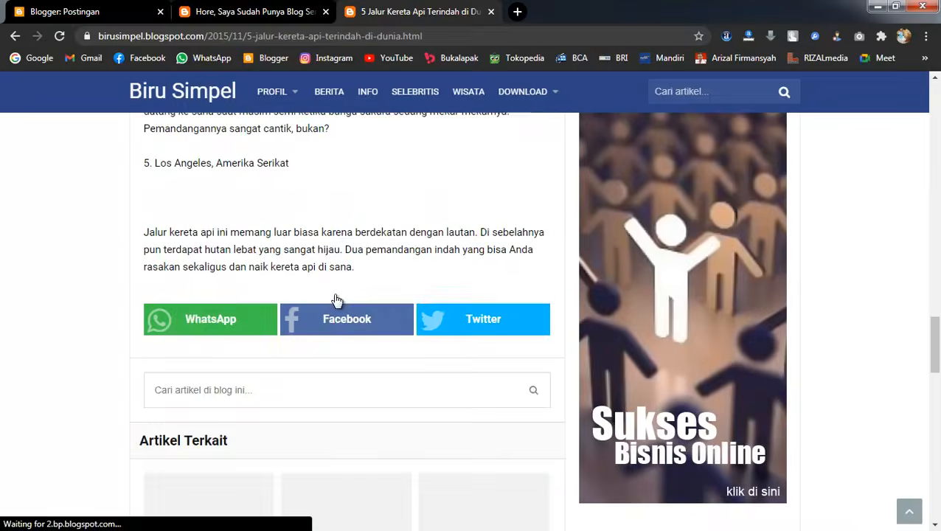
pyautogui.scroll(-9, 337, 295)
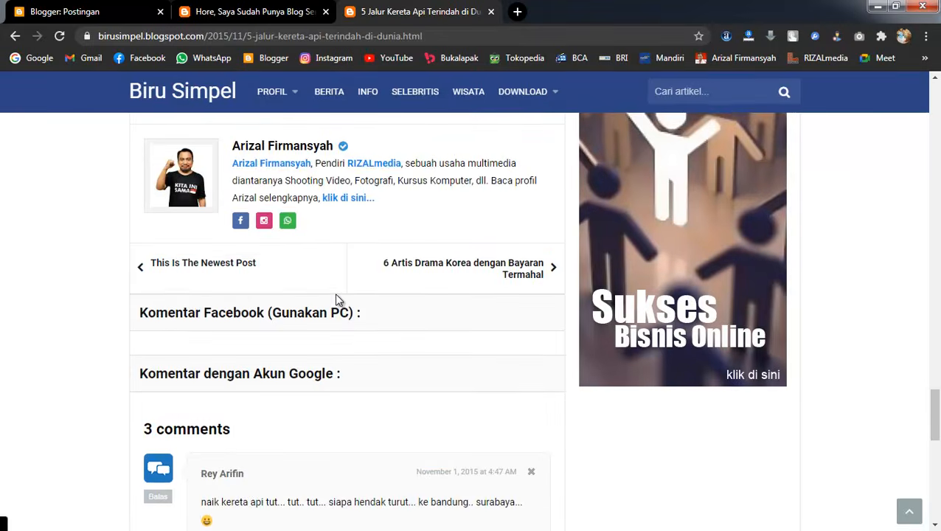
pyautogui.scroll(3, 335, 299)
pyautogui.scroll(-3, 337, 300)
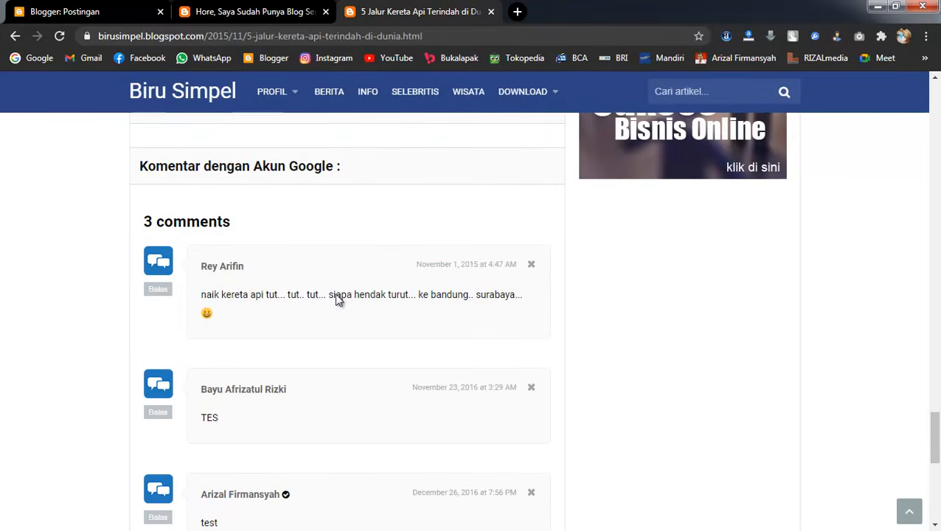
pyautogui.scroll(-6, 242, 258)
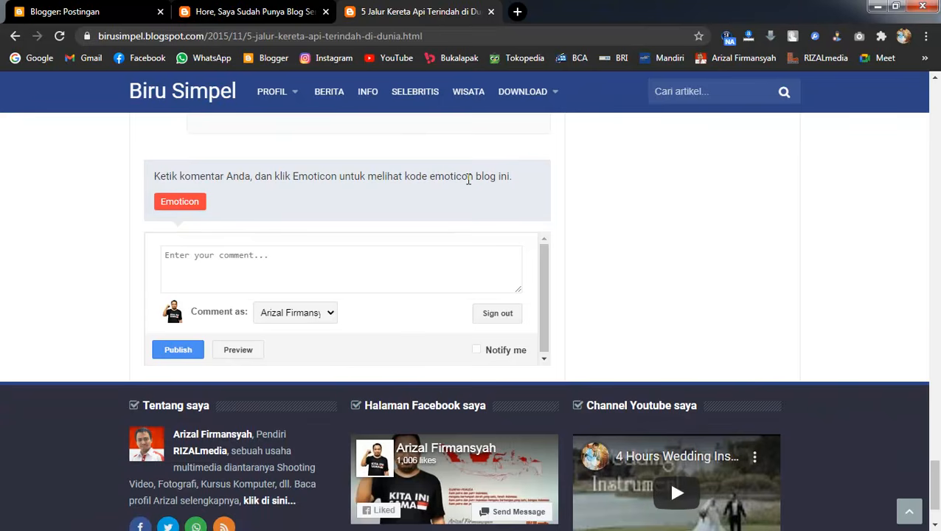
# - Copy the comment-box instruction sentence and return to the Blogger posts list
pyautogui.doubleClick(439, 179)
pyautogui.rightClick(438, 178)
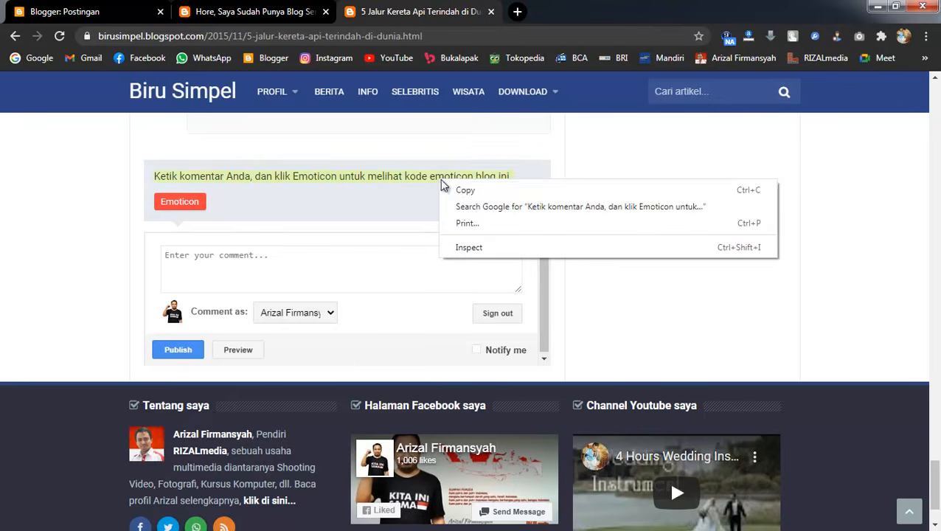
pyautogui.click(444, 186)
pyautogui.click(140, 12)
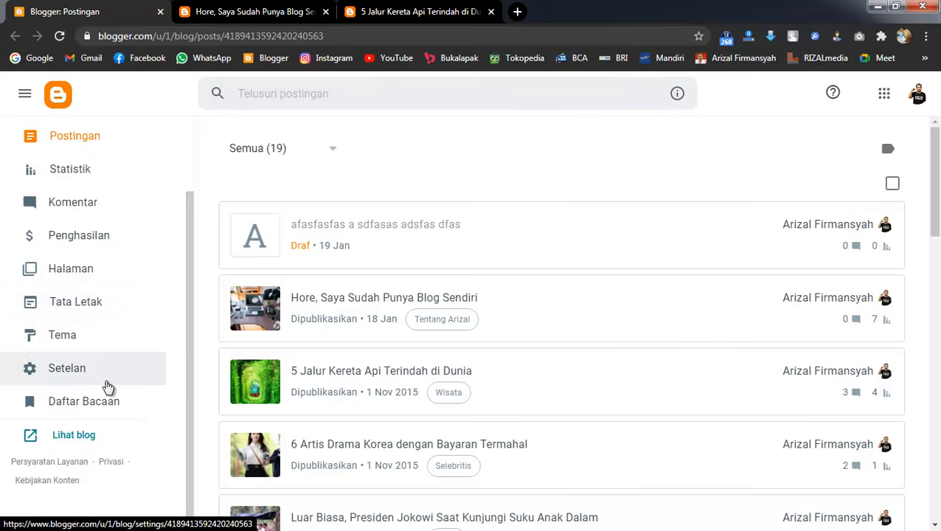
# - Paste the copied instruction into Pesan formulir komentar in Setelan and save it
pyautogui.click(89, 370)
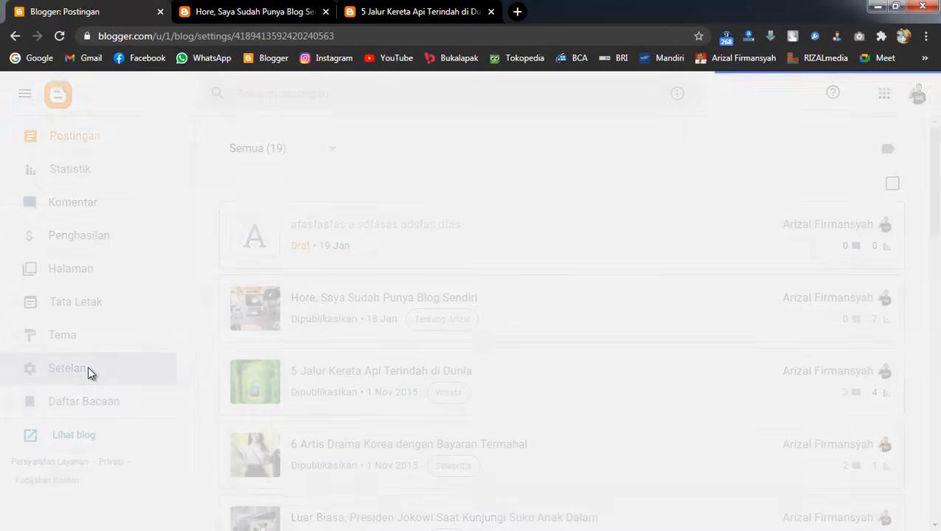
pyautogui.scroll(-14, 258, 401)
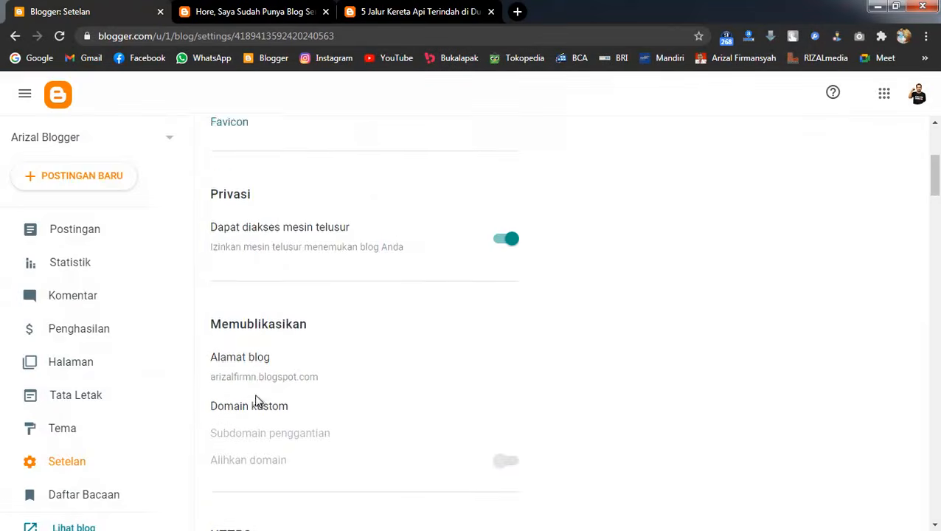
pyautogui.scroll(-6, 255, 397)
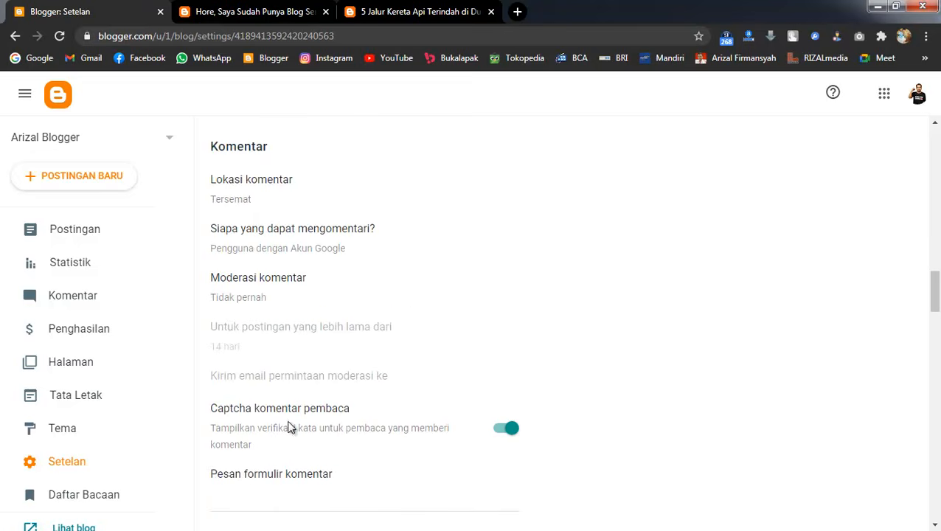
pyautogui.click(276, 476)
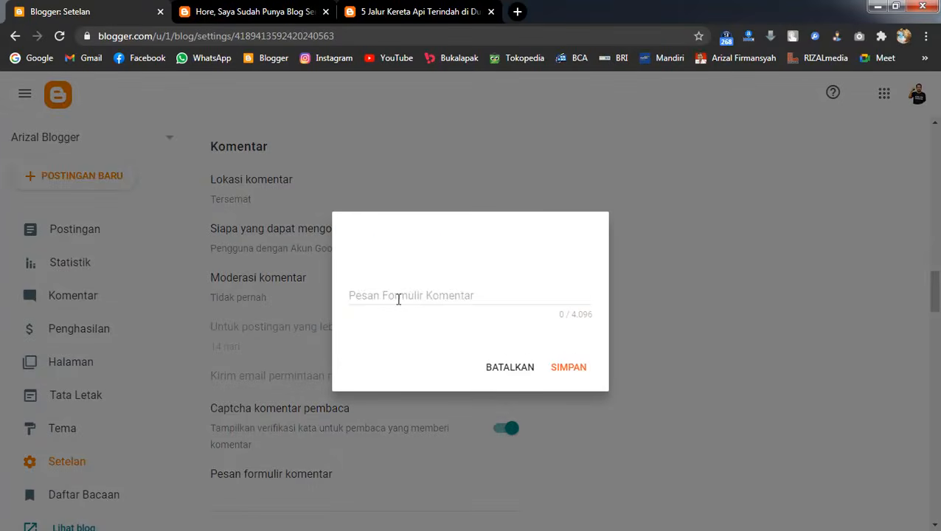
pyautogui.click(400, 295)
pyautogui.hotkey('ctrl', 'v')
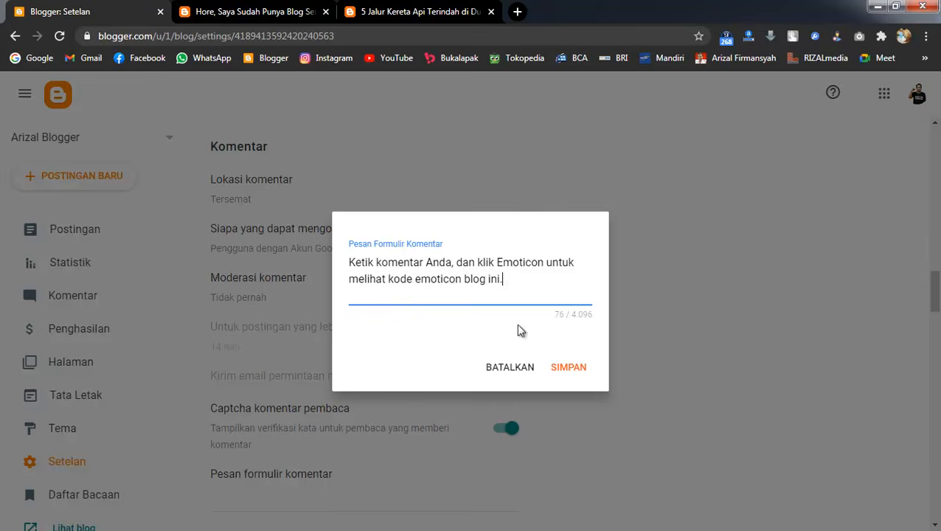
pyautogui.click(564, 367)
pyautogui.click(215, 9)
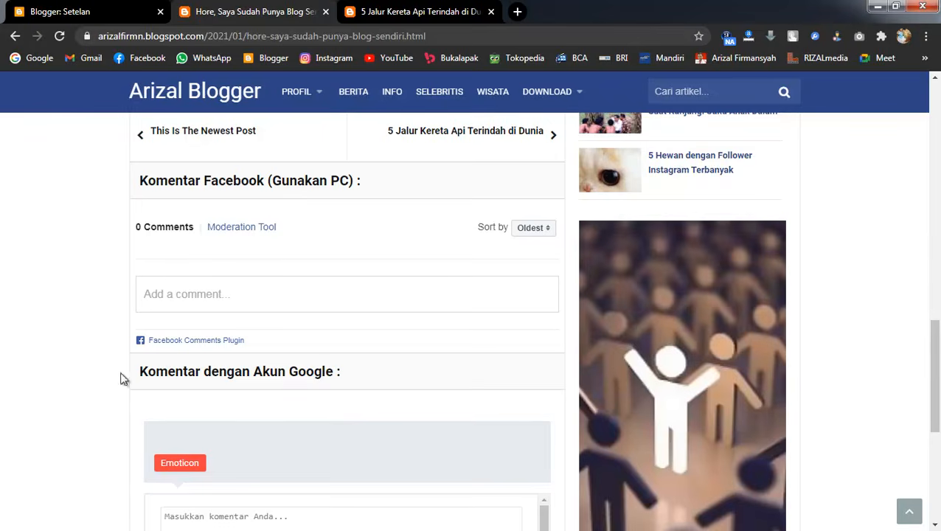
# - Reload the live post and scroll to inspect the updated Google comment form
pyautogui.scroll(-4, 264, 422)
pyautogui.scroll(2, 259, 420)
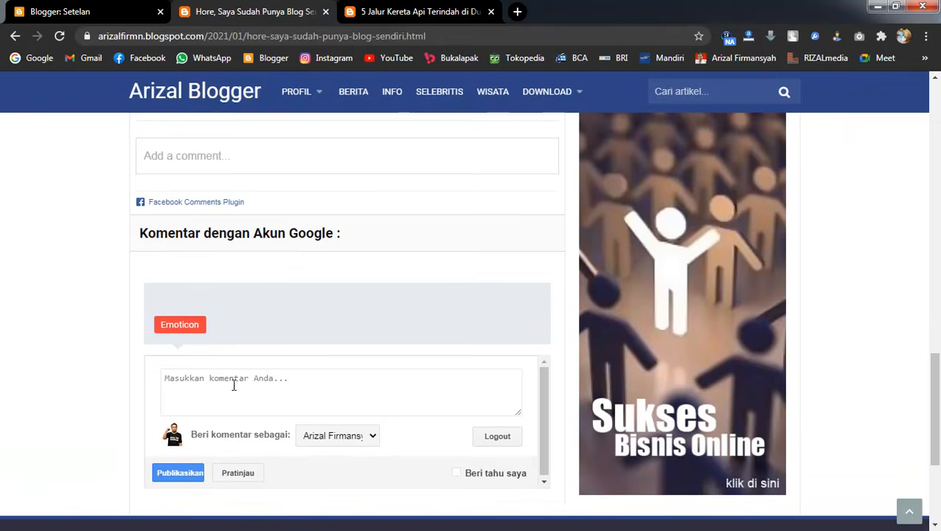
pyautogui.click(60, 36)
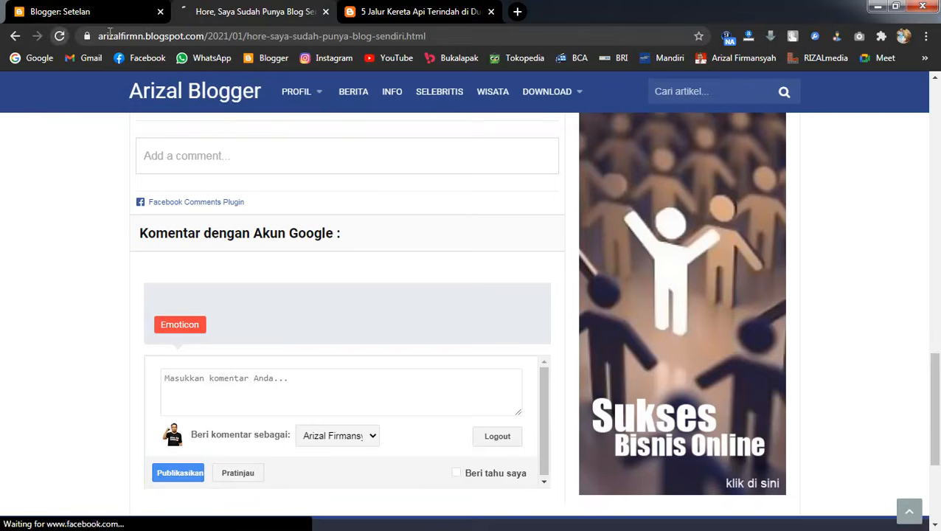
pyautogui.scroll(-20, 255, 360)
pyautogui.scroll(5, 255, 351)
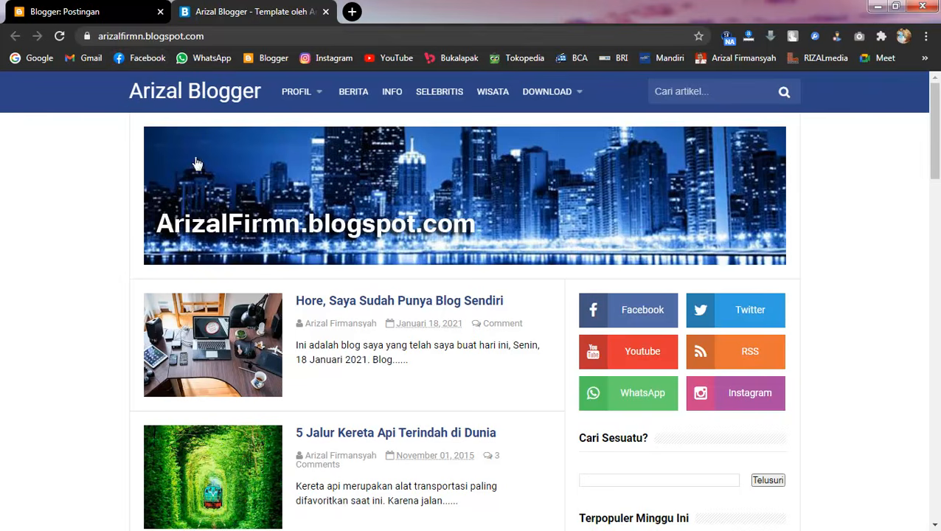
# - Open the current theme's Edit HTML editor from Tema and scroll through the head code
pyautogui.click(133, 16)
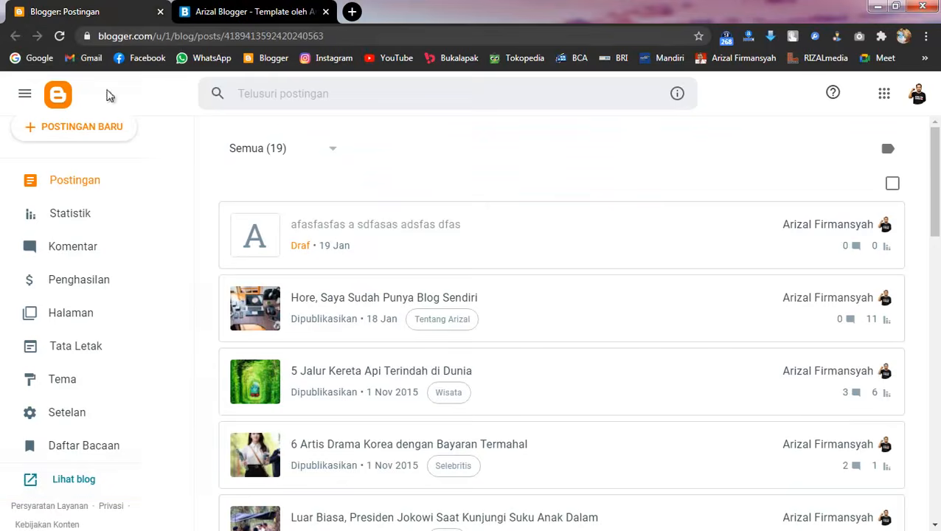
pyautogui.click(65, 417)
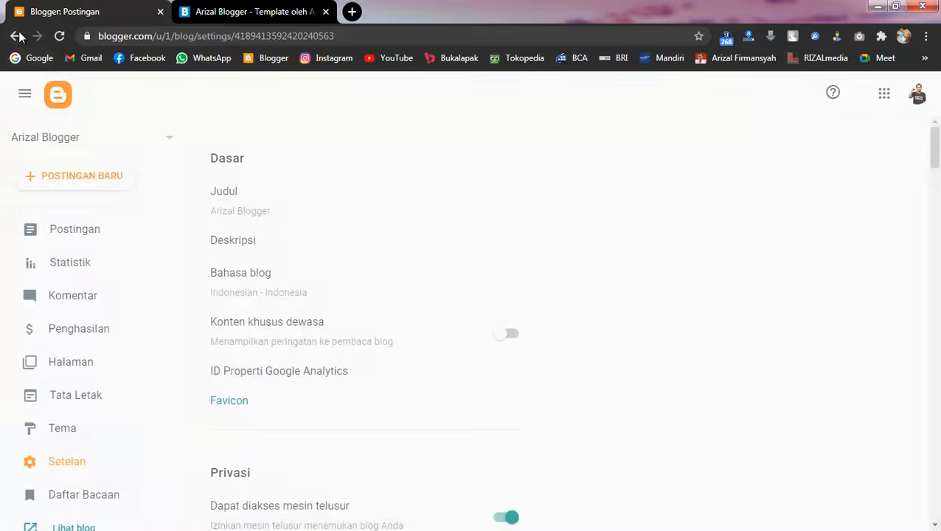
pyautogui.click(17, 35)
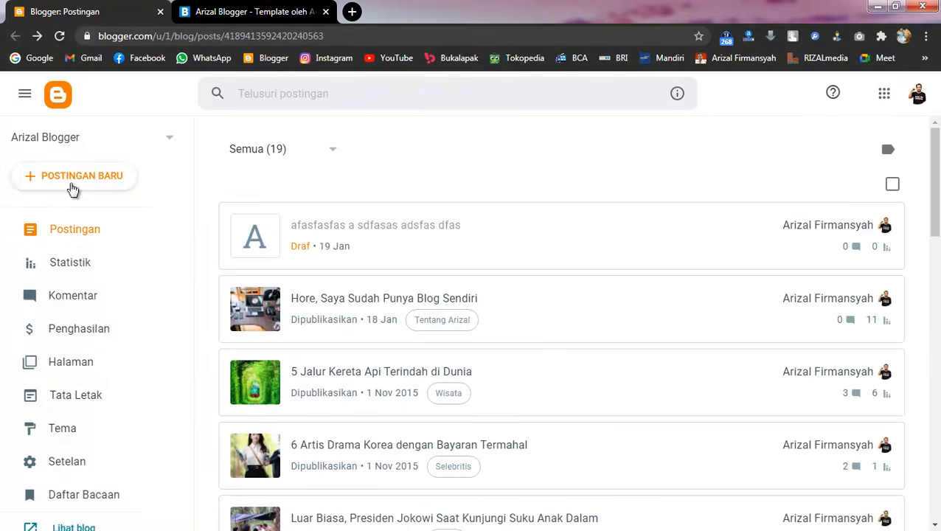
pyautogui.click(74, 436)
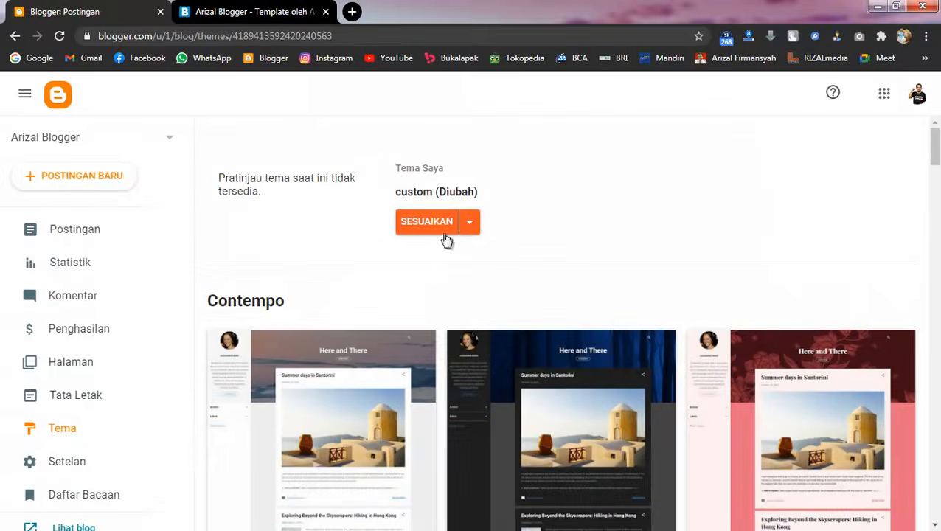
pyautogui.click(468, 224)
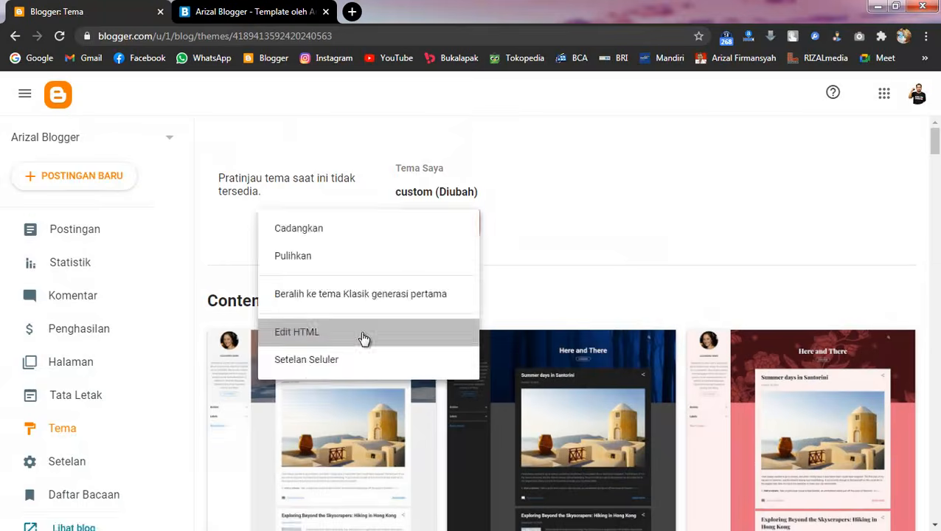
pyautogui.click(364, 339)
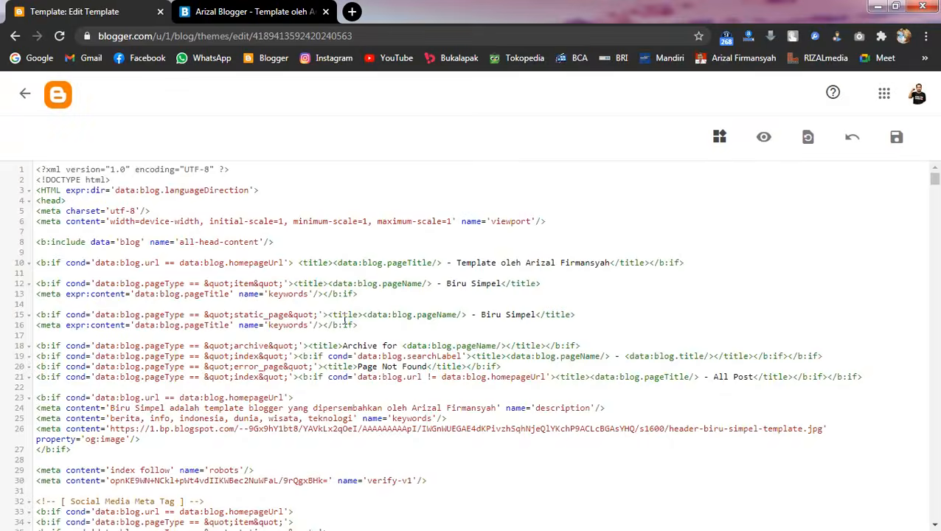
pyautogui.scroll(-5, 345, 320)
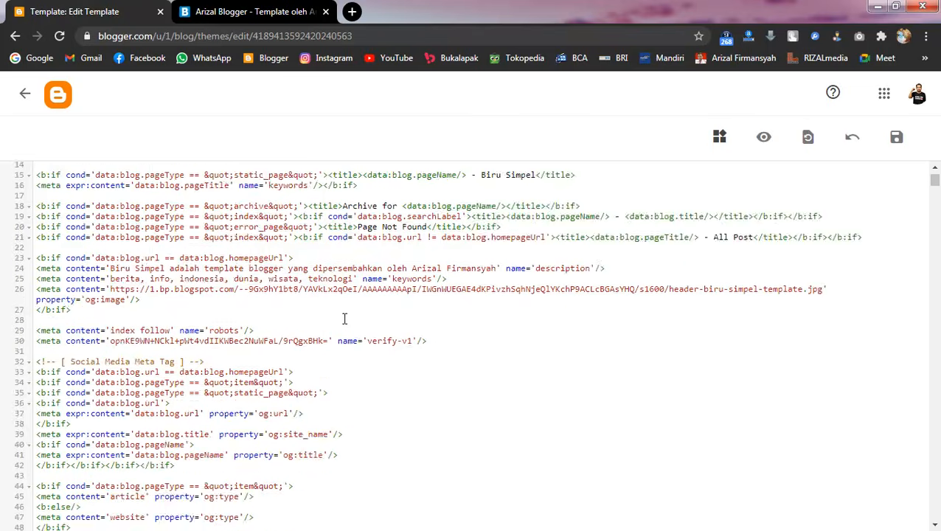
pyautogui.scroll(-2, 344, 319)
pyautogui.scroll(7, 344, 318)
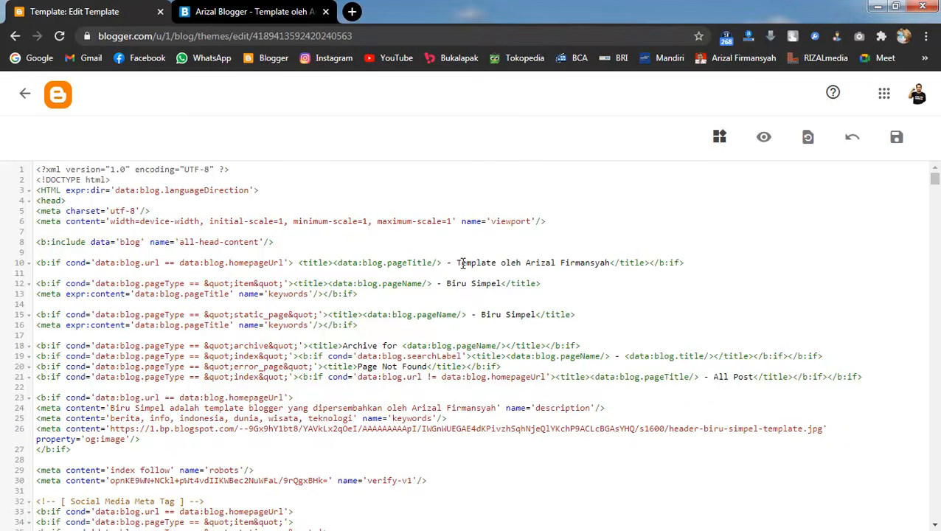
# - Reload the live blog to compare its title with the code, then return to the editor
pyautogui.click(251, 12)
pyautogui.press('F5')
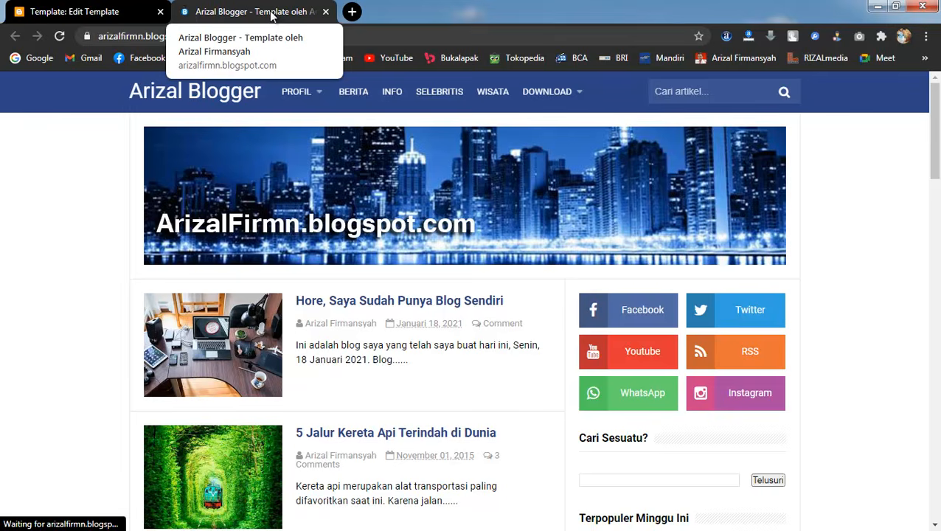
pyautogui.click(111, 11)
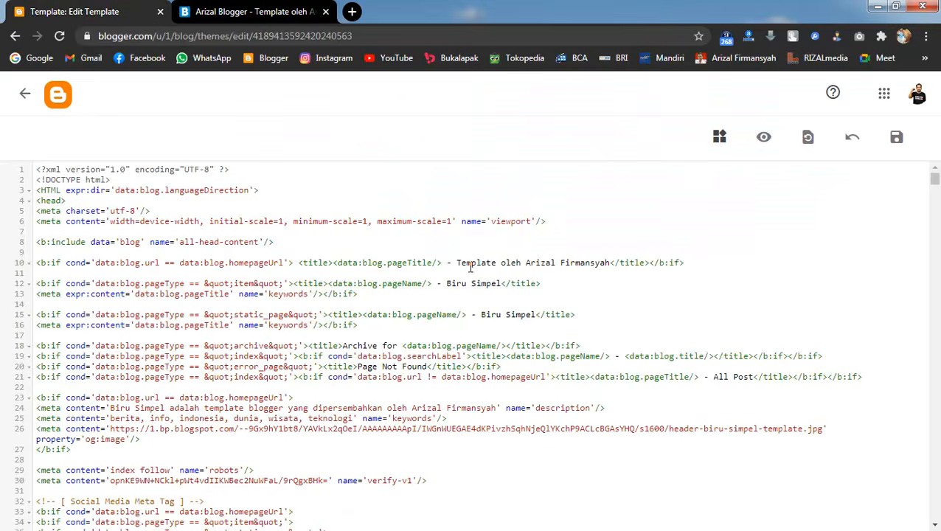
# - Replace the homepage title credit with 'Blogger dari Kepanjen' and check a live post's title
pyautogui.moveTo(455, 262); pyautogui.dragTo(613, 264)
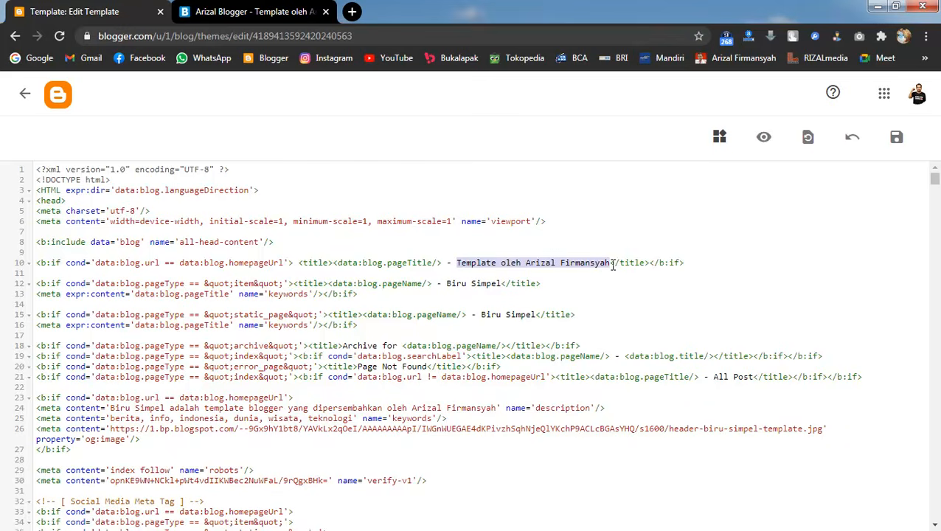
pyautogui.write('Blogg')
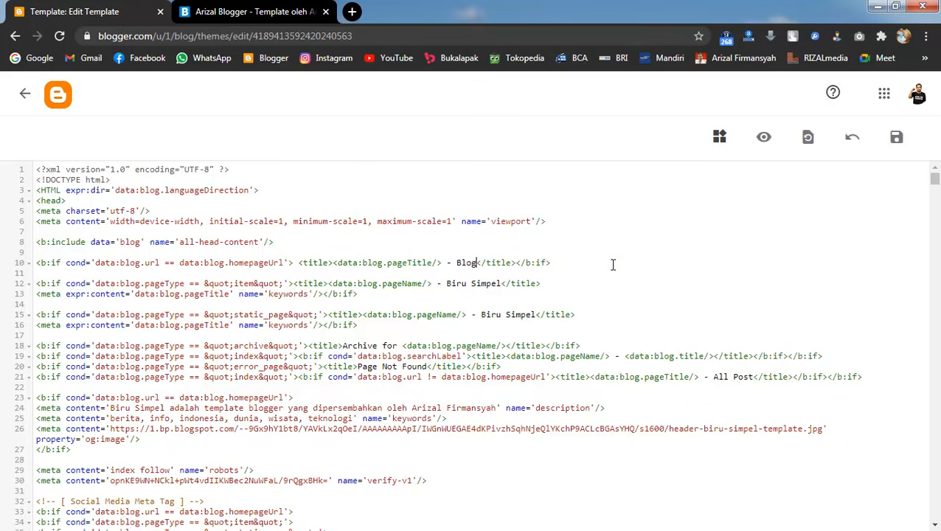
pyautogui.write('er dari Ke')
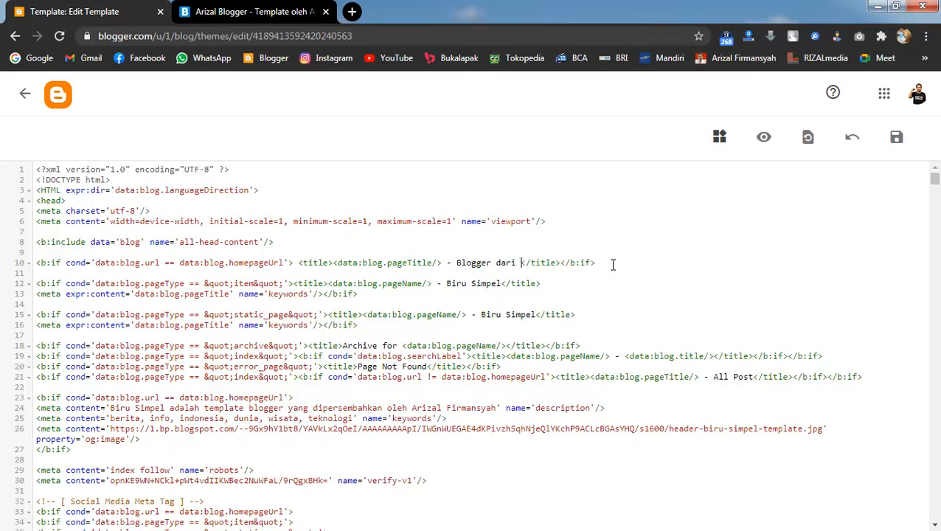
pyautogui.write('panjen')
pyautogui.click(242, 7)
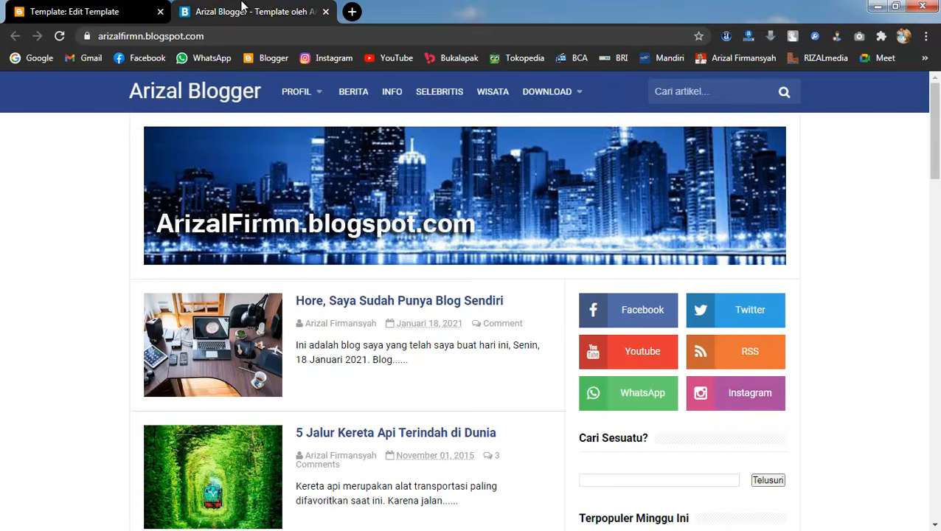
pyautogui.click(341, 305)
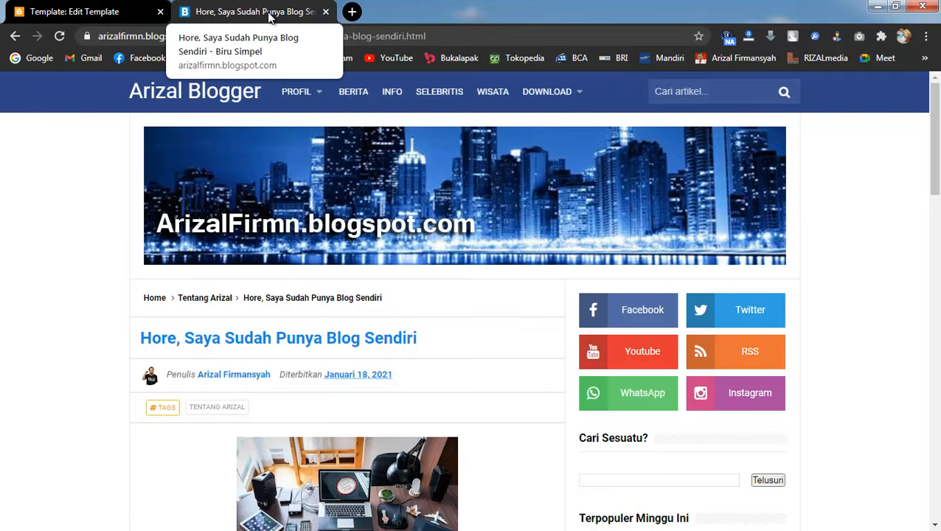
pyautogui.click(116, 12)
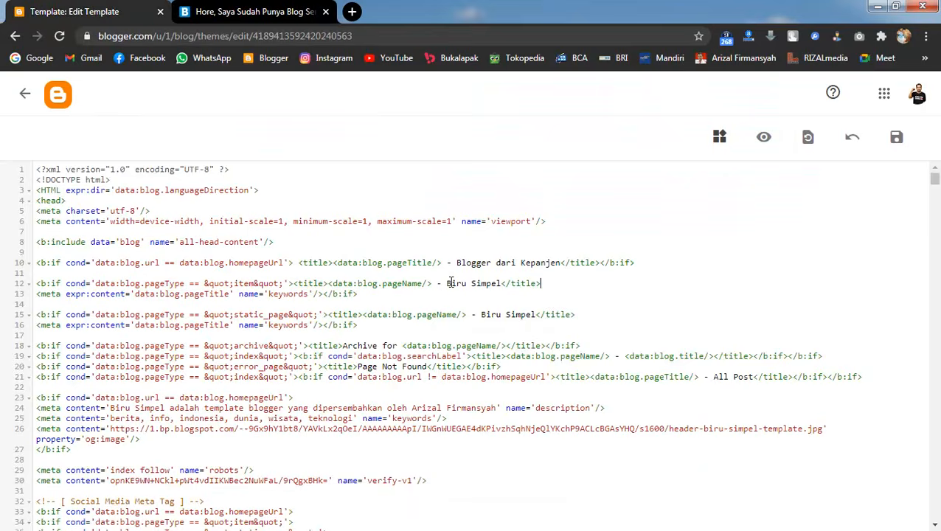
# - Replace 'Biru Simpel' in the post title line with the blog's blogspot.com address
pyautogui.moveTo(447, 283); pyautogui.dragTo(501, 283)
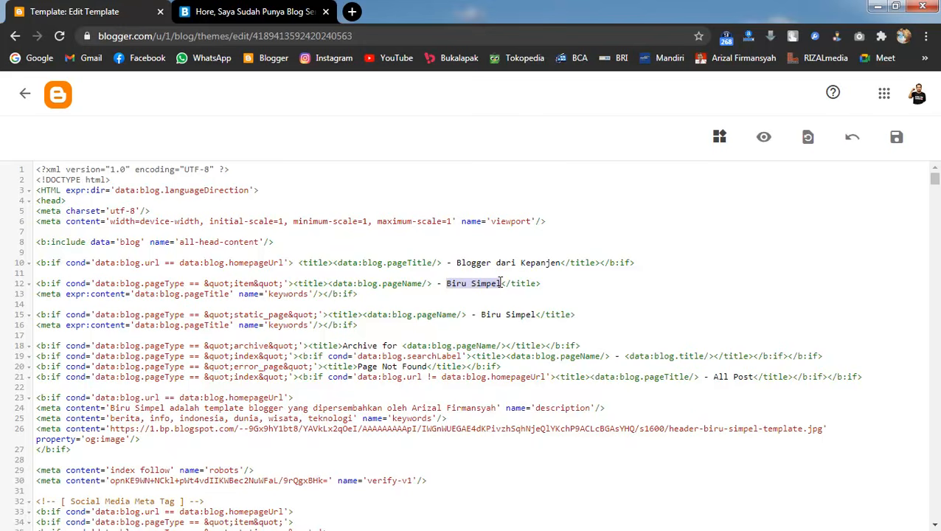
pyautogui.write('Arizal')
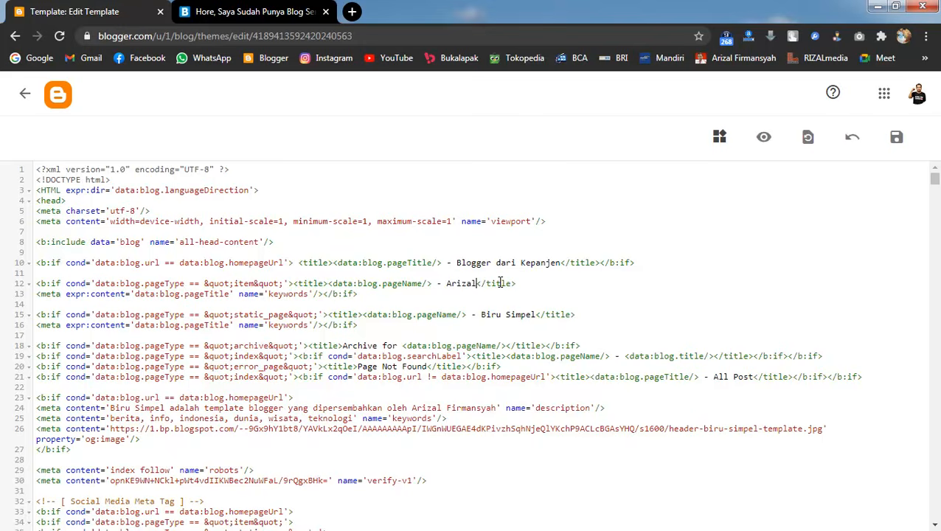
pyautogui.write('Firman')
pyautogui.write('.blogspot.co')
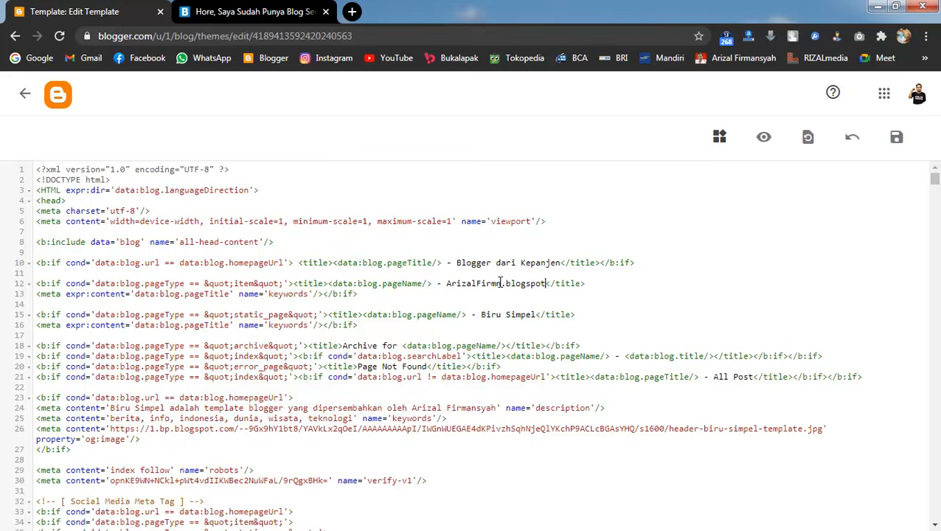
pyautogui.write('m')
pyautogui.keyDown('shift'); pyautogui.click(432, 284); pyautogui.keyUp('shift')
pyautogui.hotkey('ctrl', 'c')
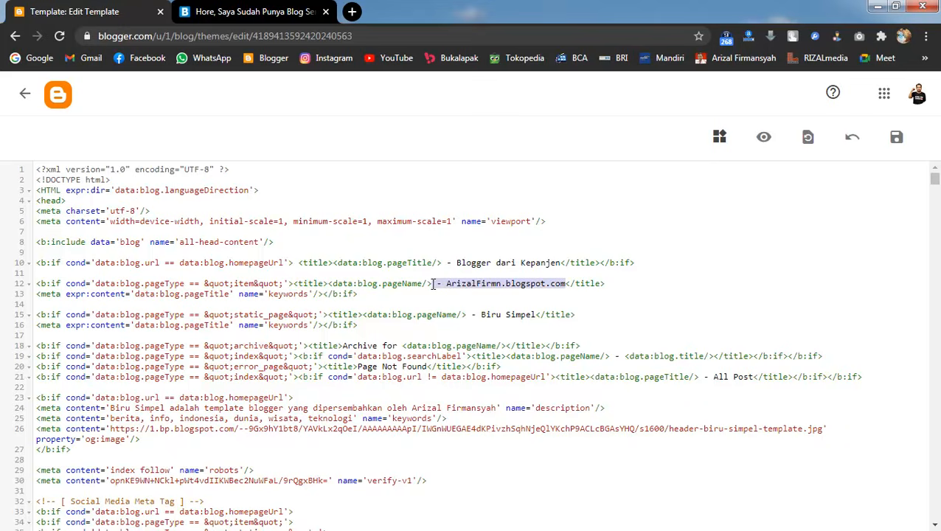
pyautogui.click(472, 315)
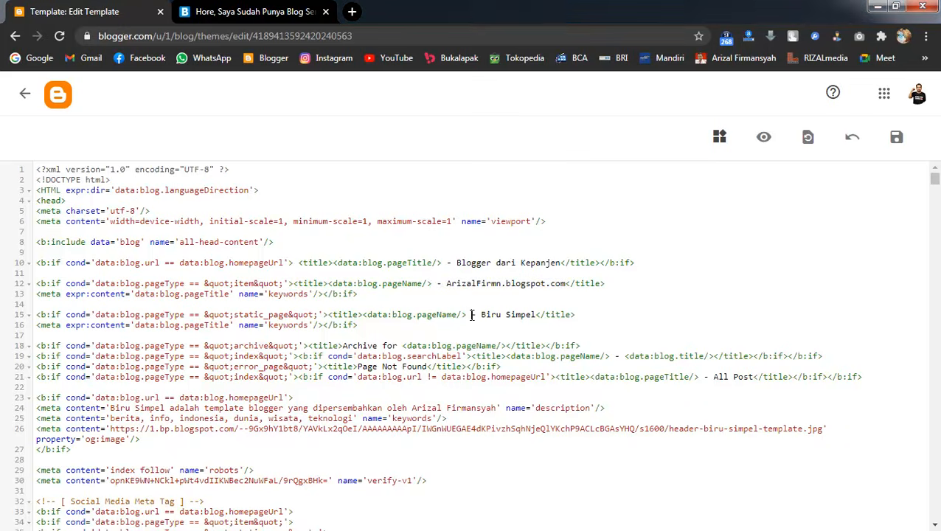
# - Replace 'Biru Simpel' in the page title line with the pasted blog address and save the template
pyautogui.moveTo(464, 315); pyautogui.dragTo(536, 314)
pyautogui.hotkey('ctrl', 'v')
pyautogui.scroll(-2, 511, 350)
pyautogui.scroll(2, 510, 349)
pyautogui.scroll(-1, 503, 349)
pyautogui.scroll(-1, 502, 349)
pyautogui.click(899, 139)
# - Check the updated titles on the live homepage and the 'Hore, Saya Sudah Punya Blog Sendiri' post
pyautogui.click(250, 11)
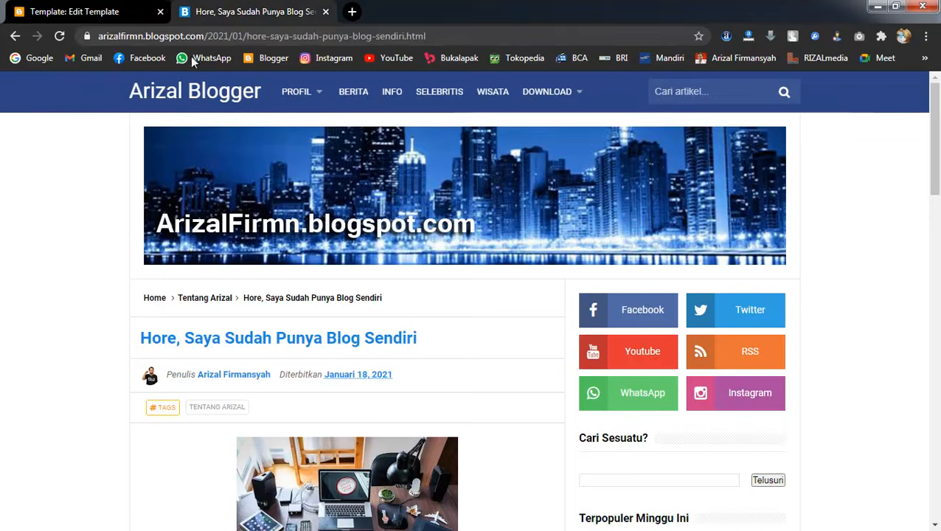
pyautogui.click(191, 90)
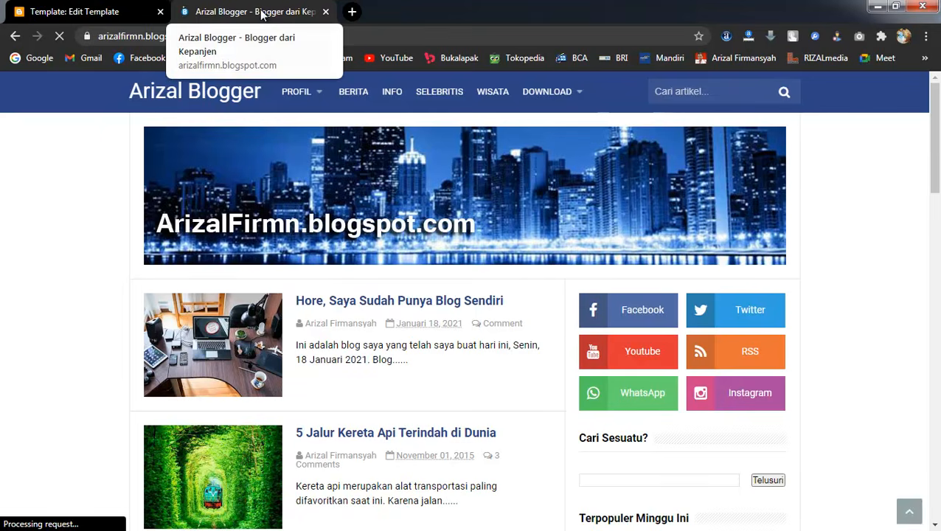
pyautogui.click(325, 300)
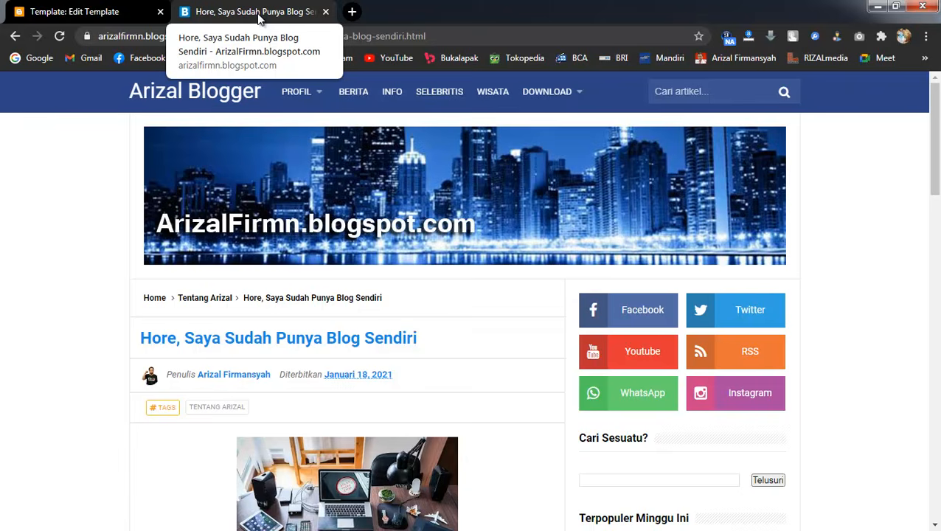
pyautogui.click(111, 11)
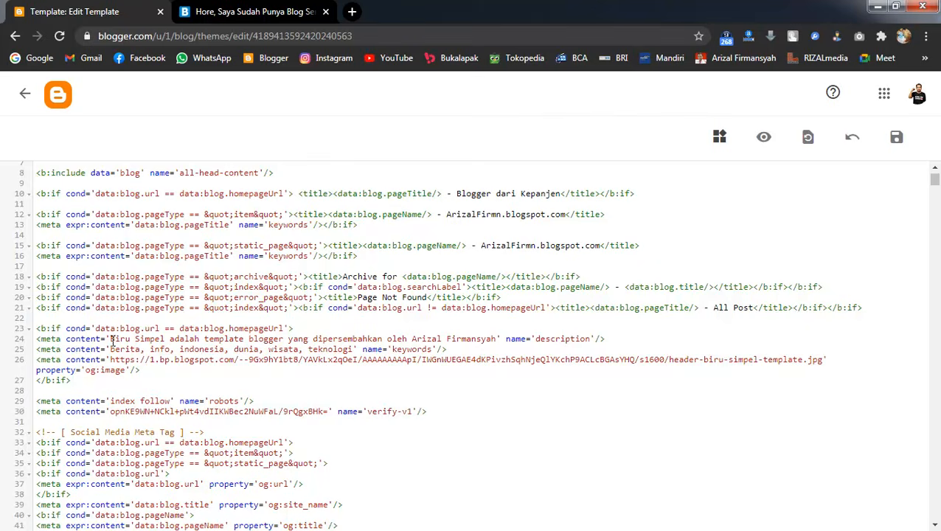
# - Select the line-24 blog description, then recheck the live homepage reached from the published post
pyautogui.moveTo(112, 340); pyautogui.dragTo(494, 343)
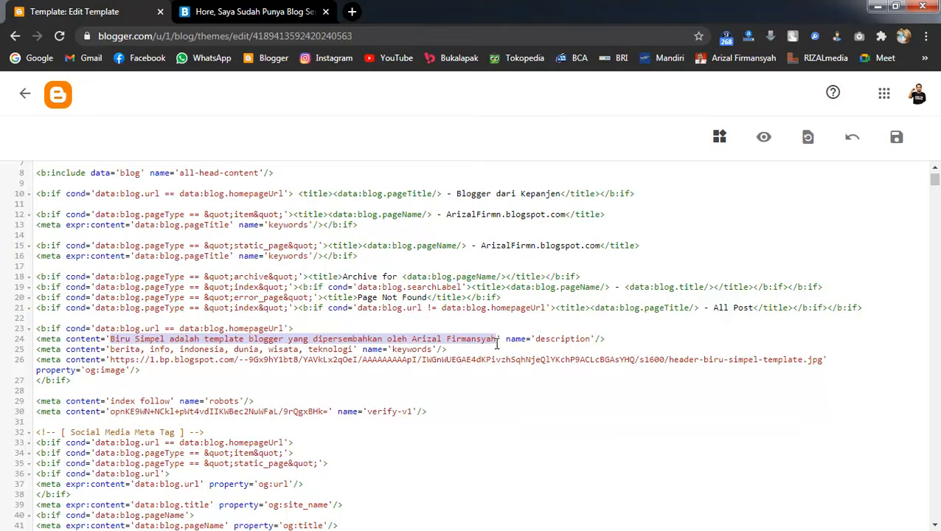
pyautogui.click(250, 11)
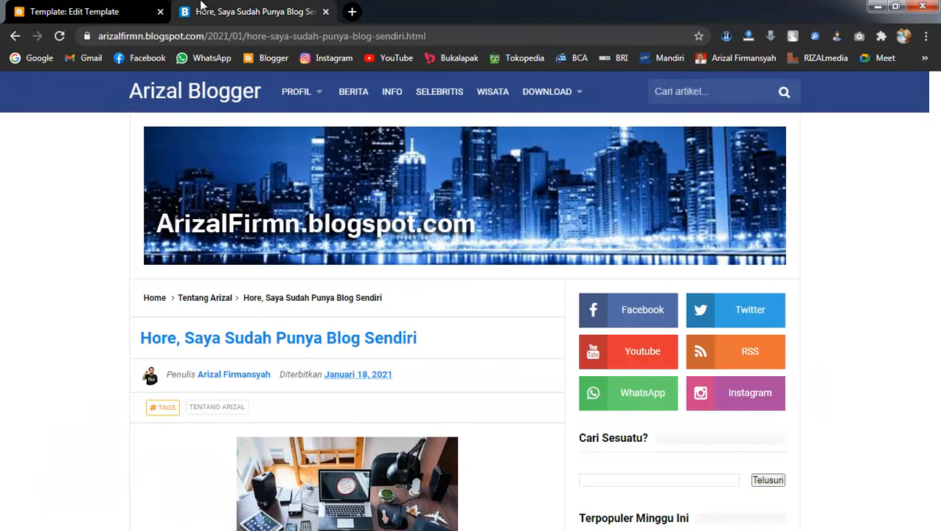
pyautogui.click(178, 95)
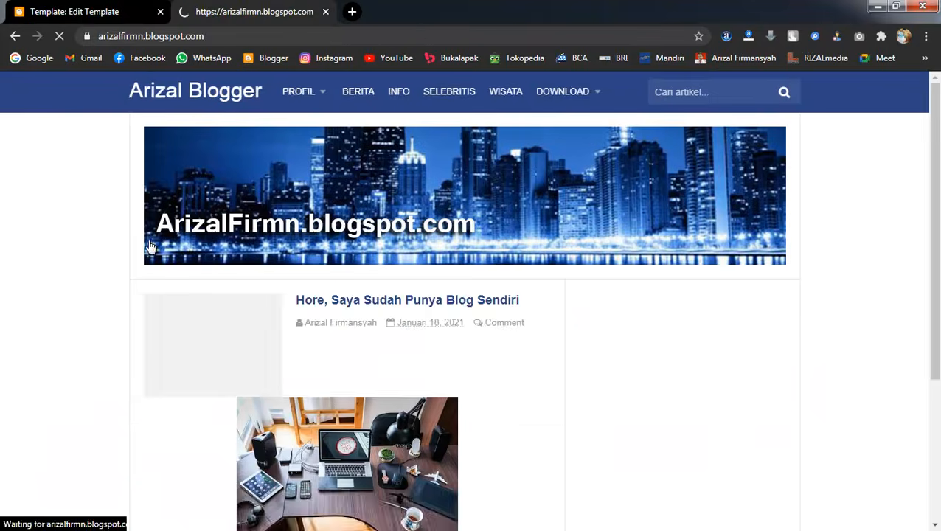
pyautogui.click(118, 13)
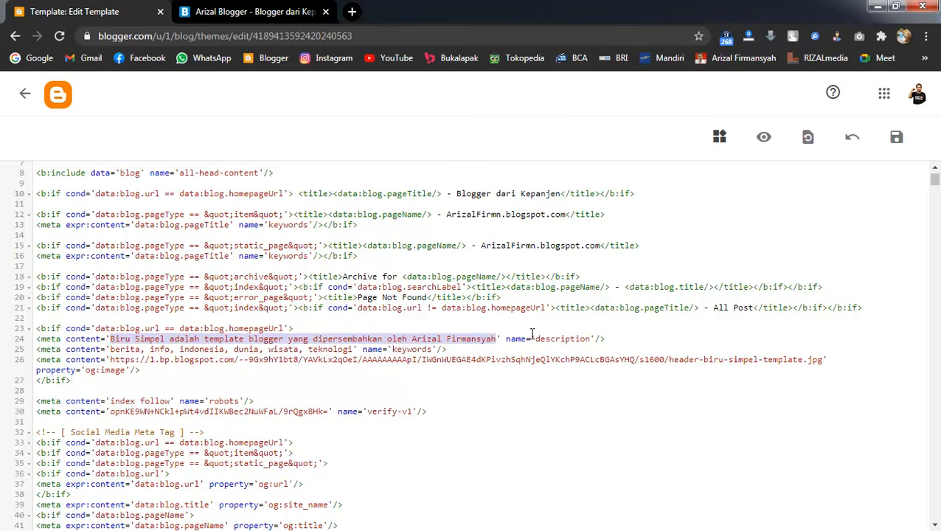
pyautogui.click(228, 12)
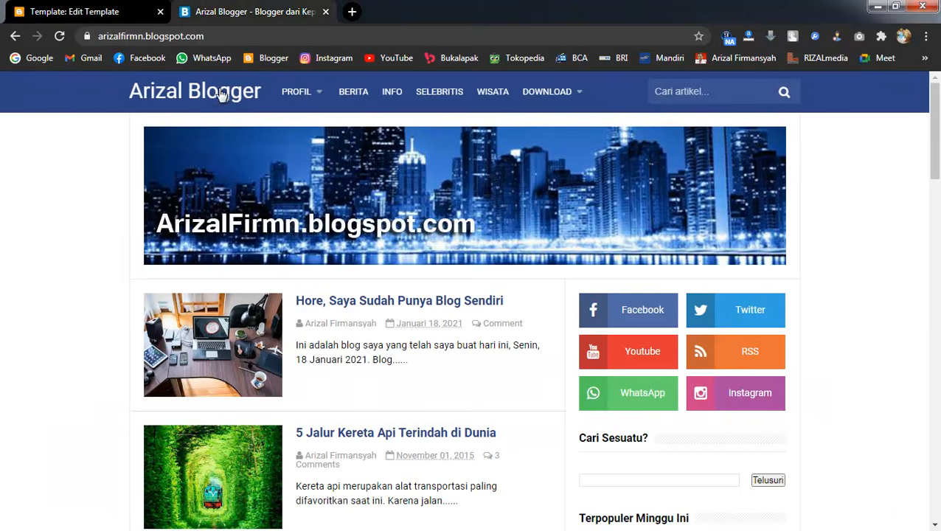
# - Copy the blog homepage URL and load Facebook in a new tab
pyautogui.click(108, 36)
pyautogui.rightClick(111, 34)
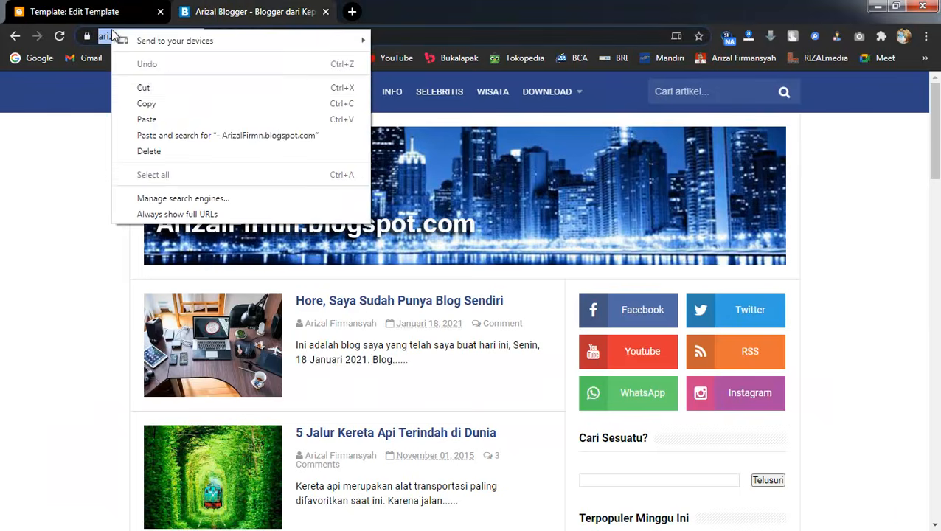
pyautogui.click(169, 96)
pyautogui.click(351, 12)
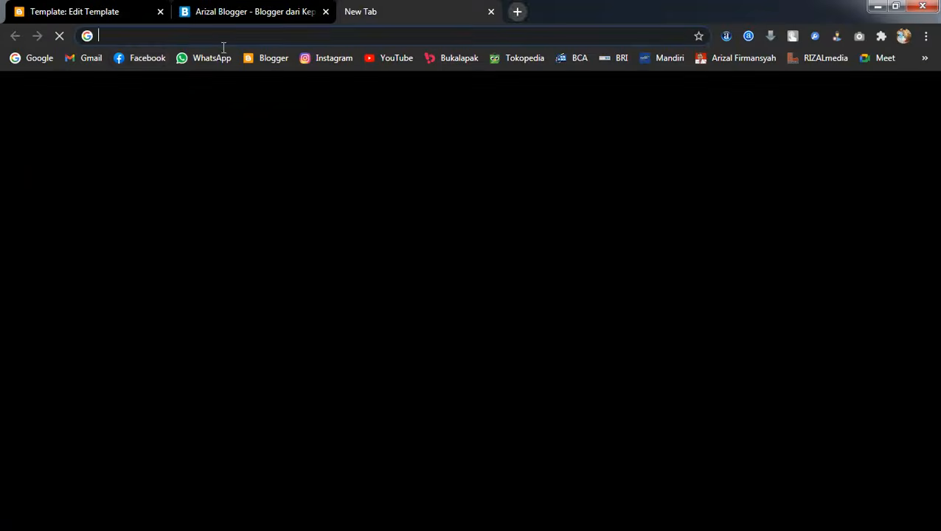
pyautogui.click(146, 58)
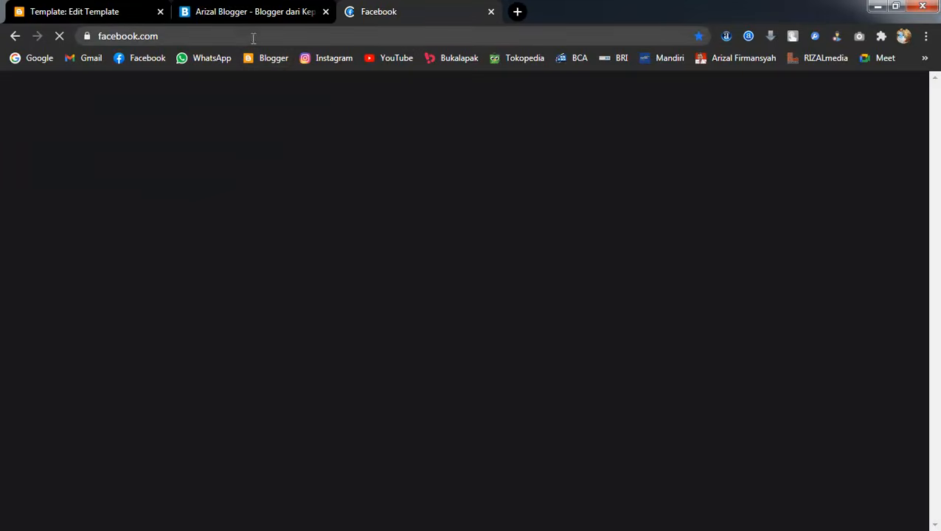
# - Compare the template's homepage description code with the live blog homepage
pyautogui.click(124, 11)
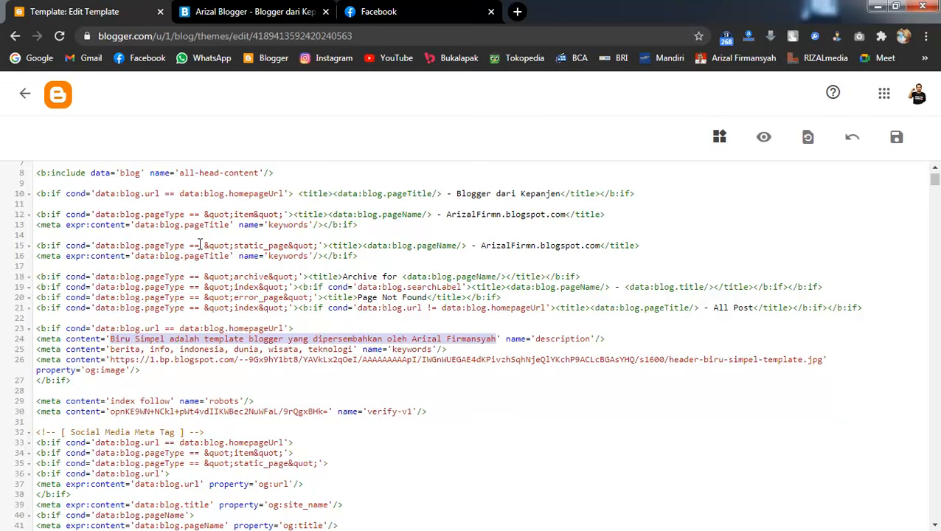
pyautogui.click(255, 15)
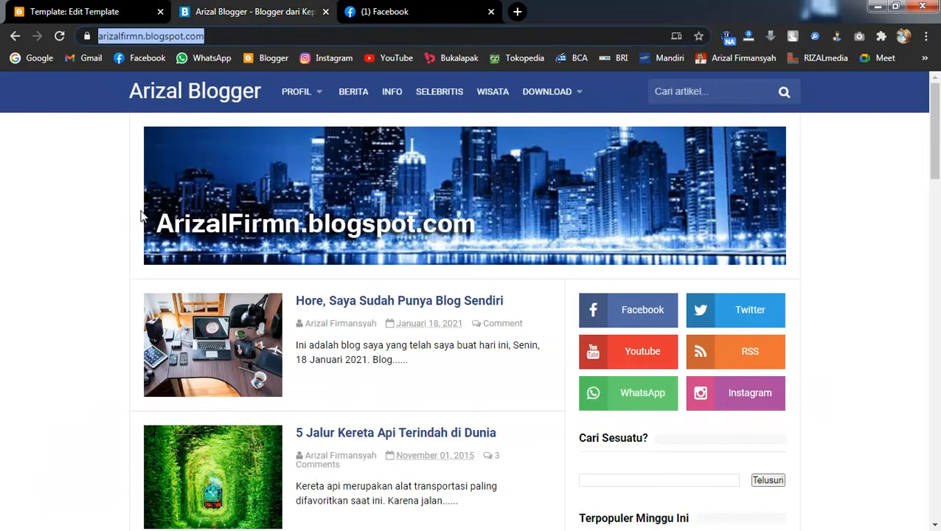
pyautogui.click(138, 9)
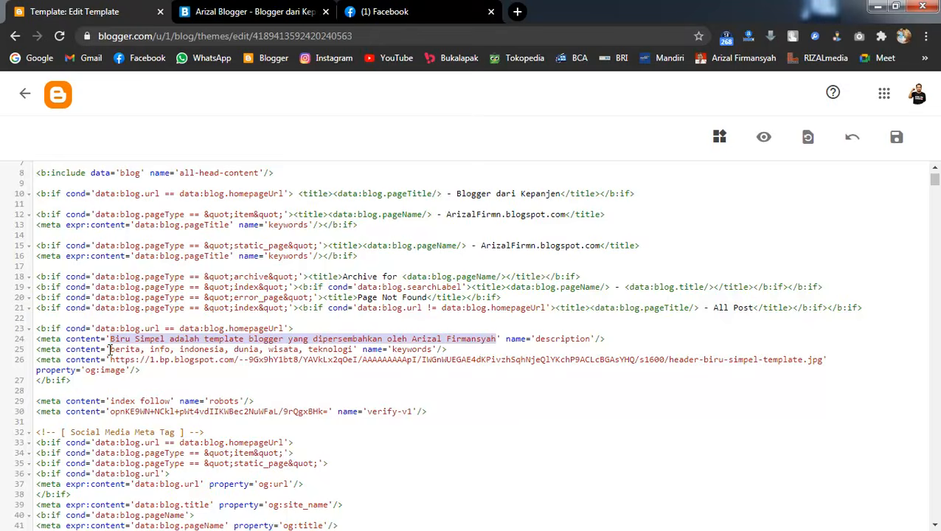
pyautogui.click(110, 349)
pyautogui.click(289, 8)
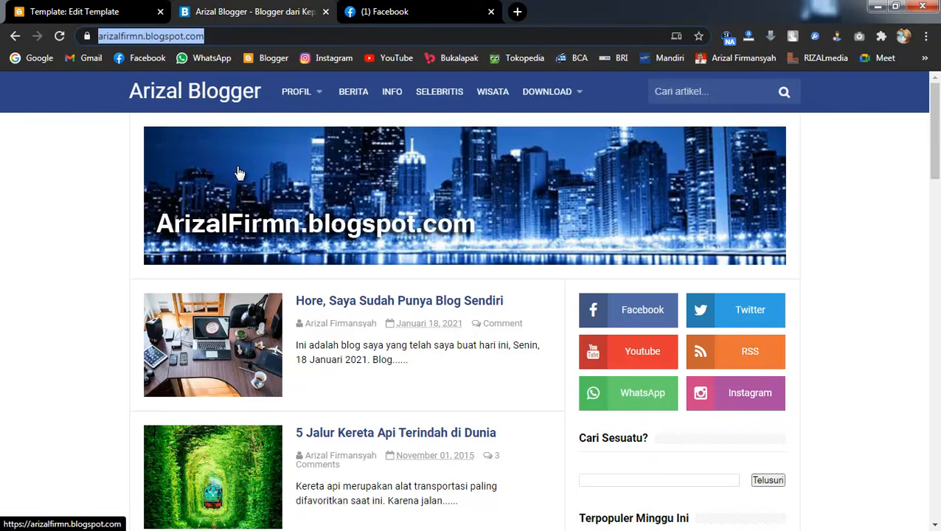
pyautogui.click(138, 10)
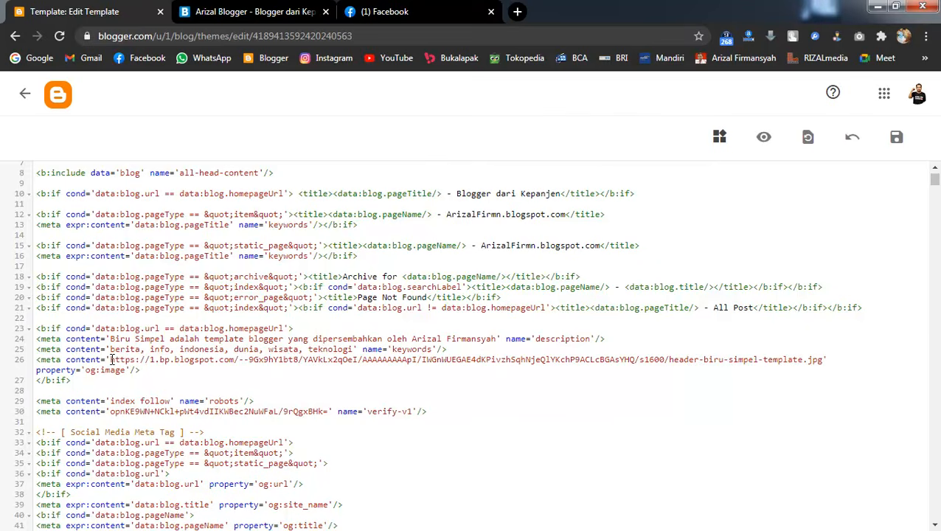
# - Select the og:image address on line 26, then recopy the homepage URL for Facebook
pyautogui.moveTo(111, 359); pyautogui.dragTo(820, 355)
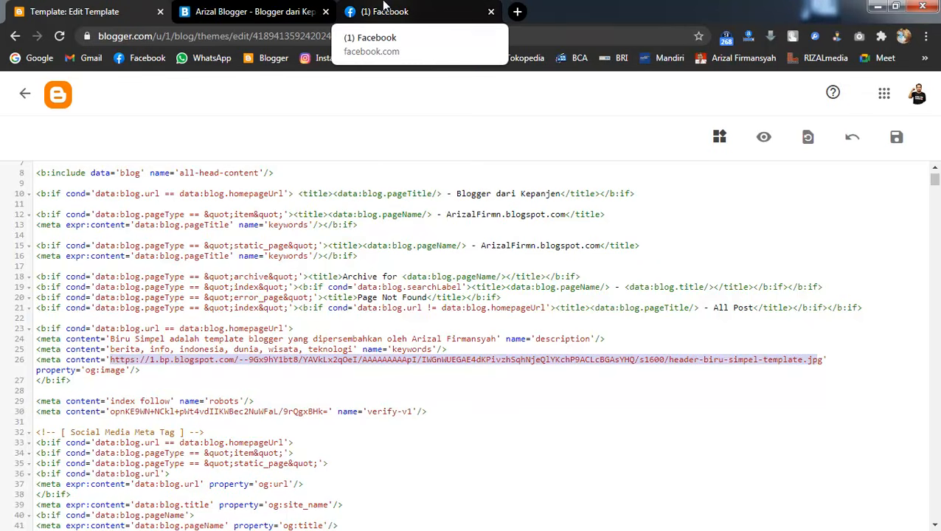
pyautogui.click(262, 15)
pyautogui.rightClick(166, 36)
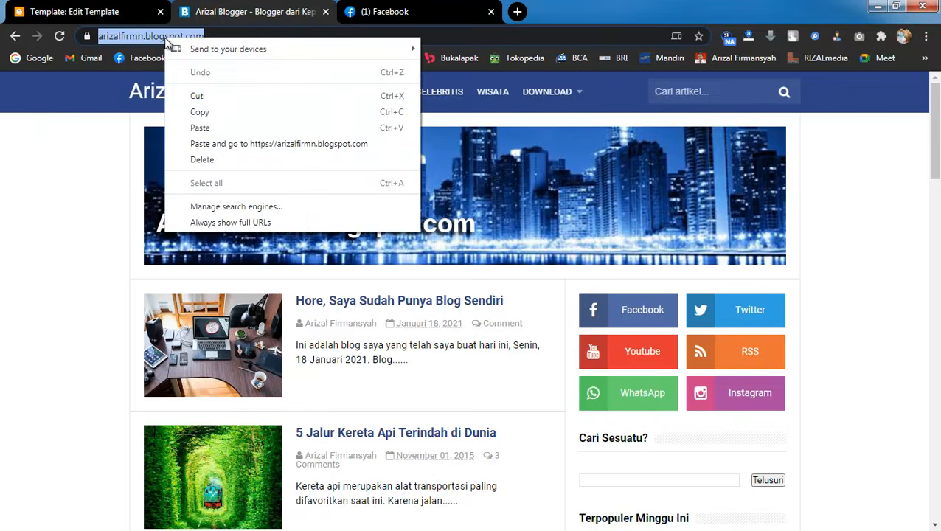
pyautogui.click(200, 112)
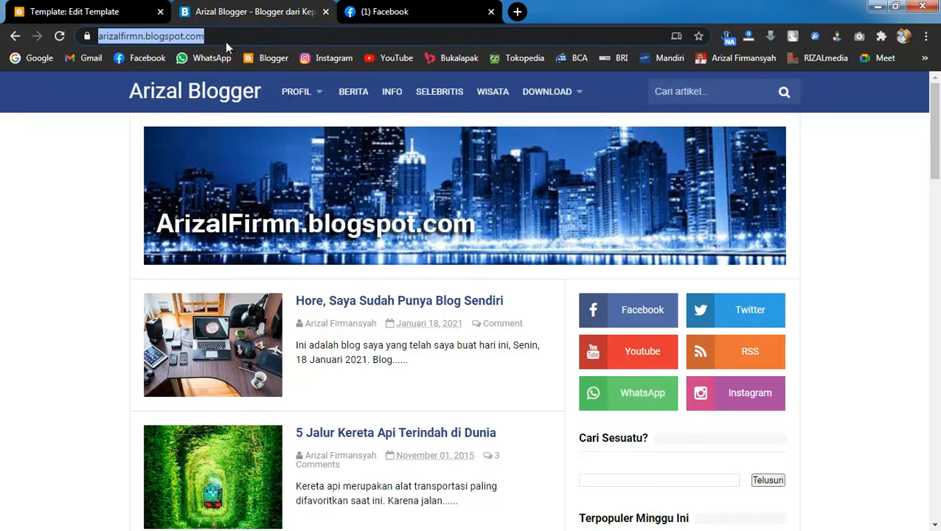
pyautogui.click(378, 14)
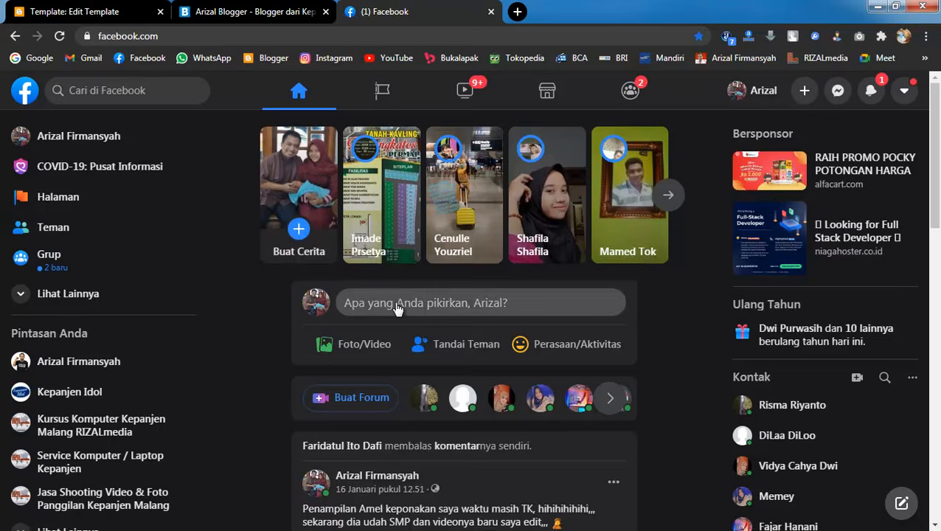
# - Start a new Facebook post and paste the blog homepage address into it
pyautogui.click(355, 303)
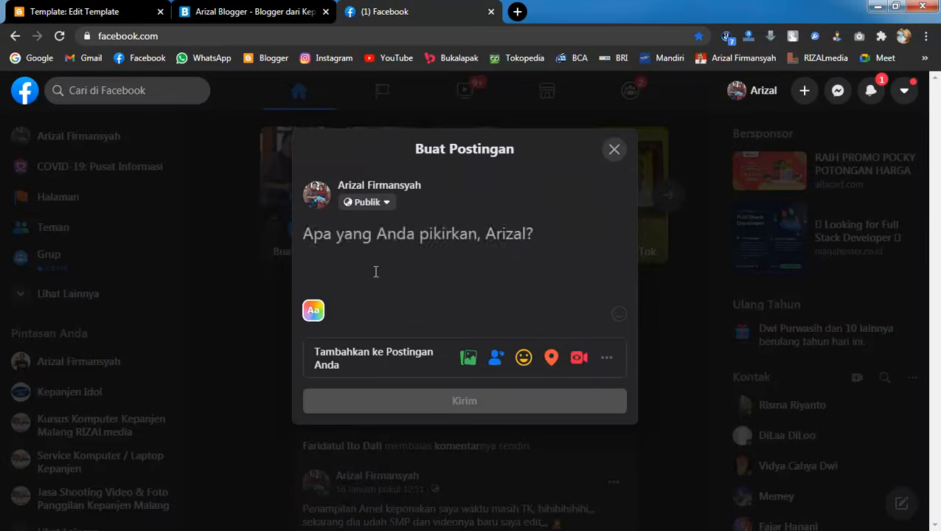
pyautogui.rightClick(375, 271)
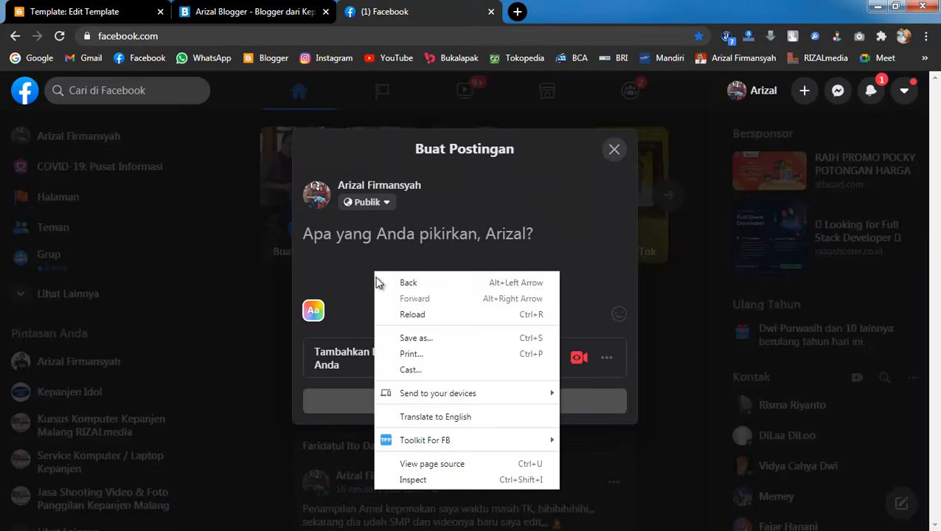
pyautogui.rightClick(354, 237)
pyautogui.click(376, 310)
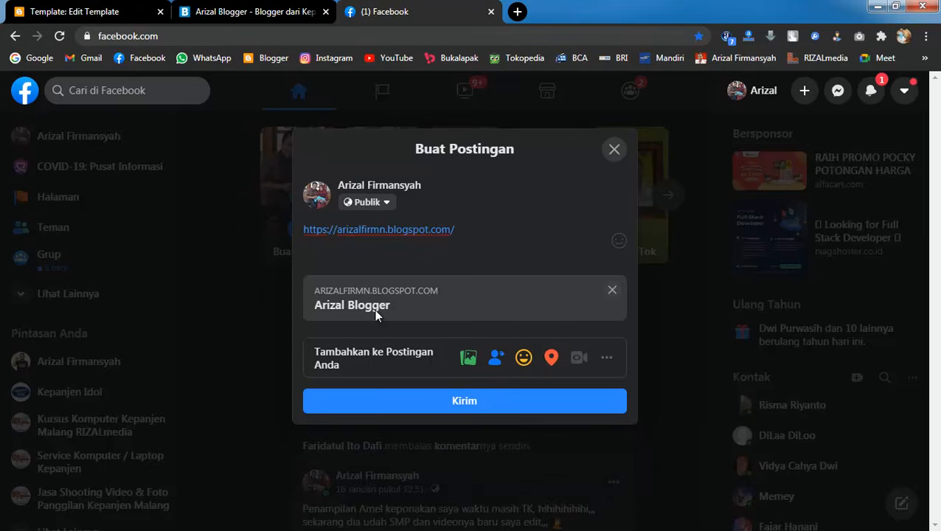
# - Discard the draft and its incomplete link preview, then reload Facebook
pyautogui.click(614, 150)
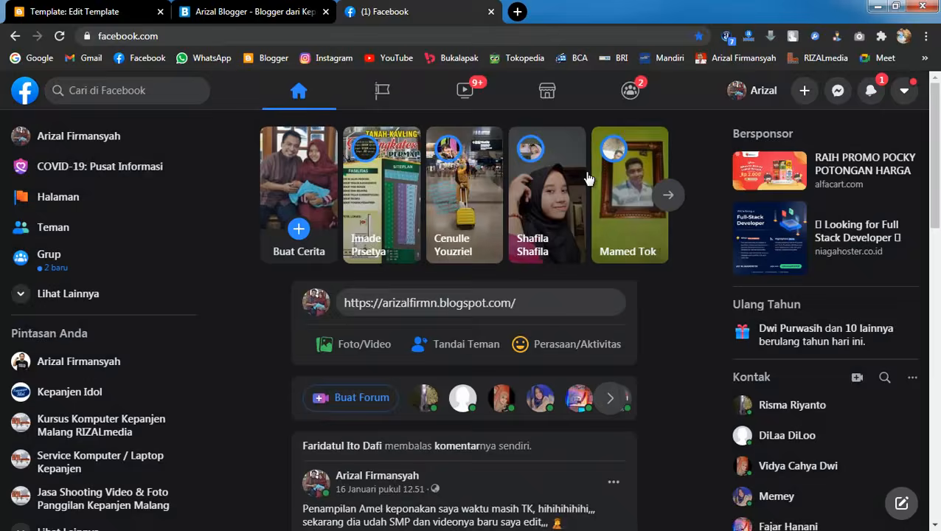
pyautogui.click(435, 315)
pyautogui.click(612, 289)
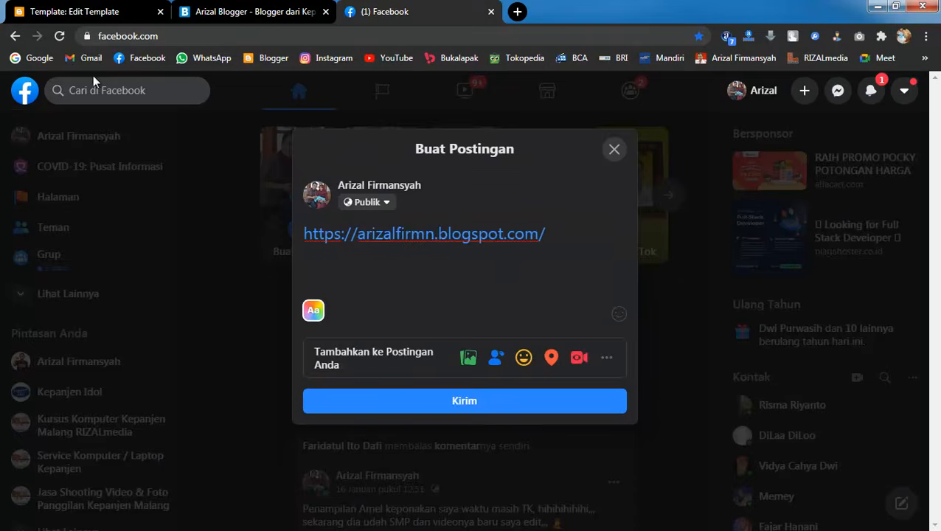
pyautogui.click(59, 35)
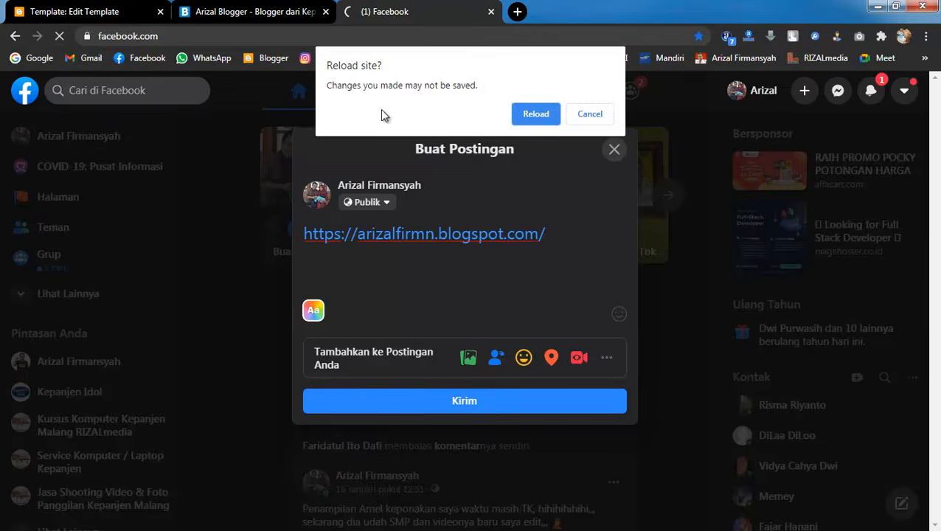
pyautogui.click(546, 112)
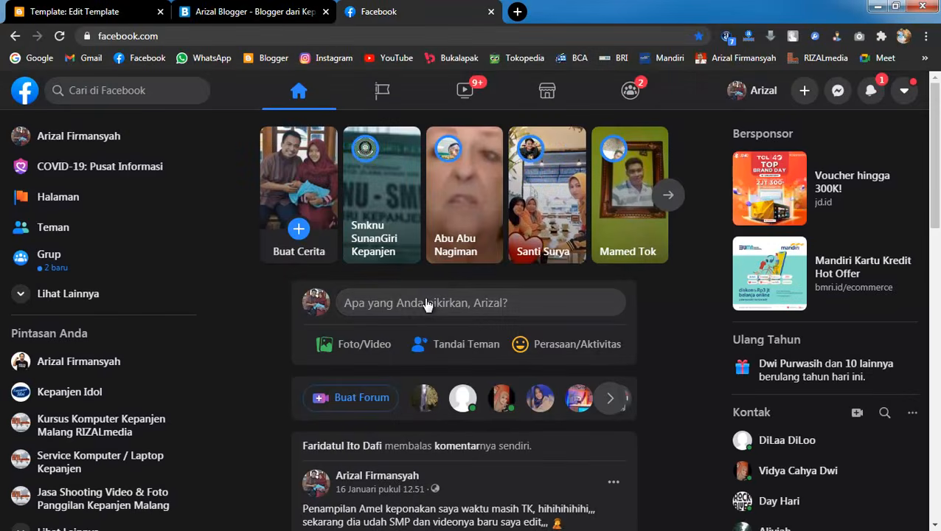
# - Paste the blog address into a fresh post to regenerate the link preview
pyautogui.click(426, 306)
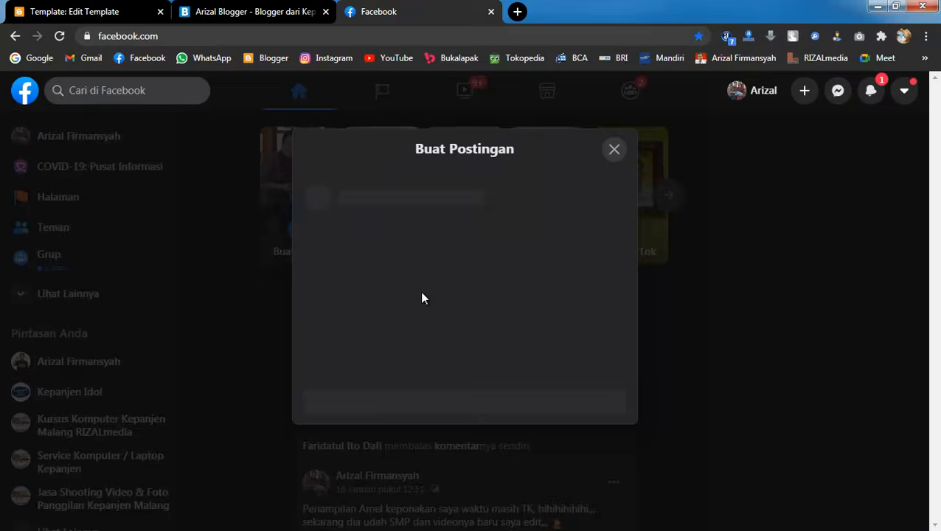
pyautogui.rightClick(387, 247)
pyautogui.click(413, 322)
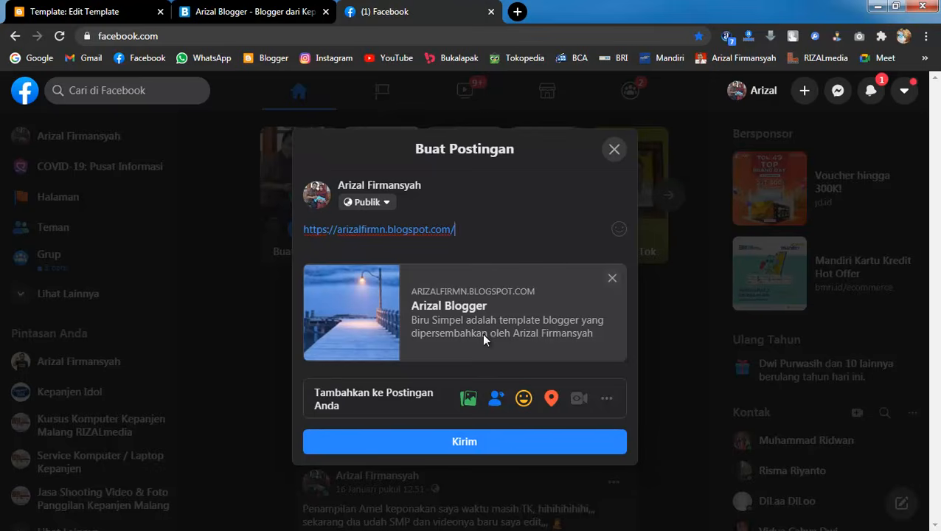
pyautogui.click(107, 14)
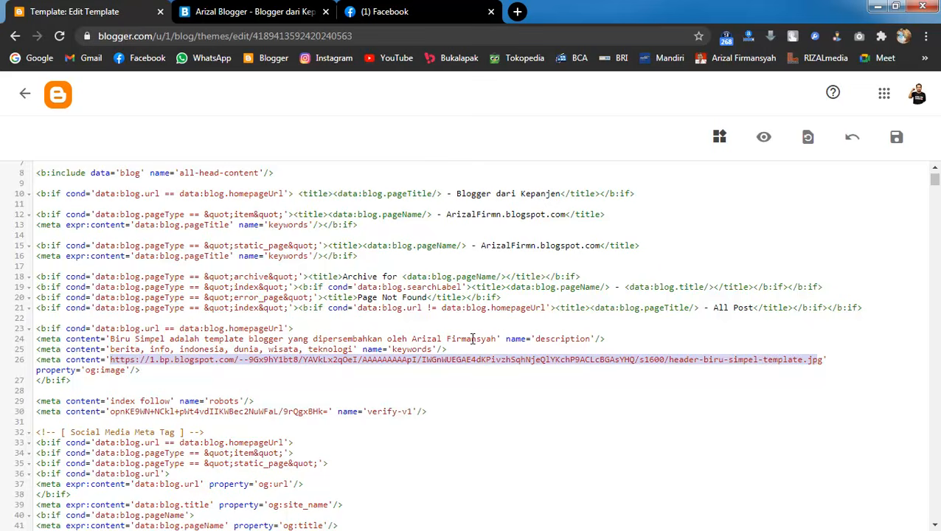
pyautogui.moveTo(494, 338); pyautogui.dragTo(110, 338)
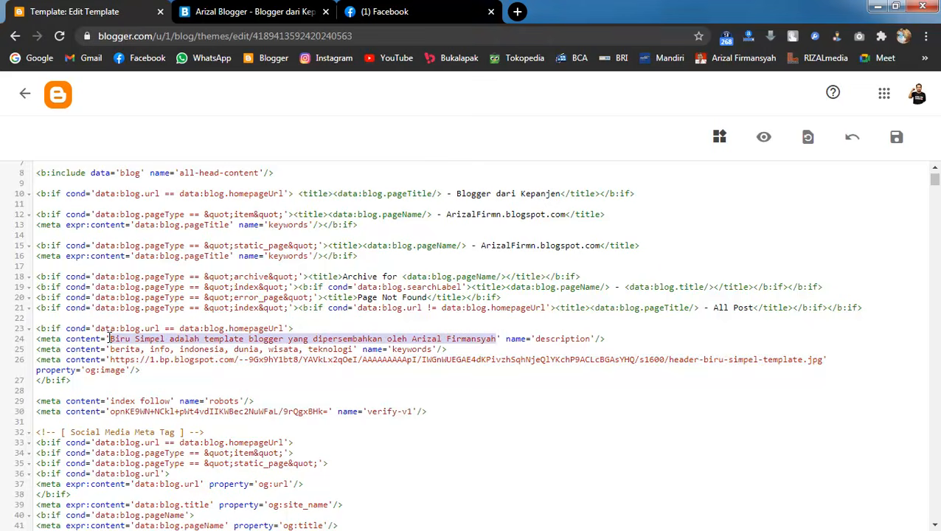
pyautogui.click(256, 9)
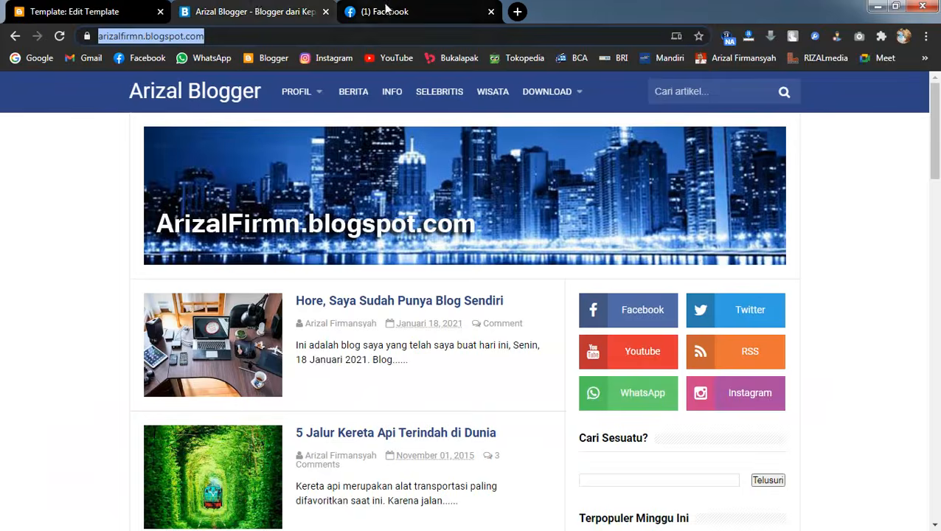
pyautogui.click(378, 10)
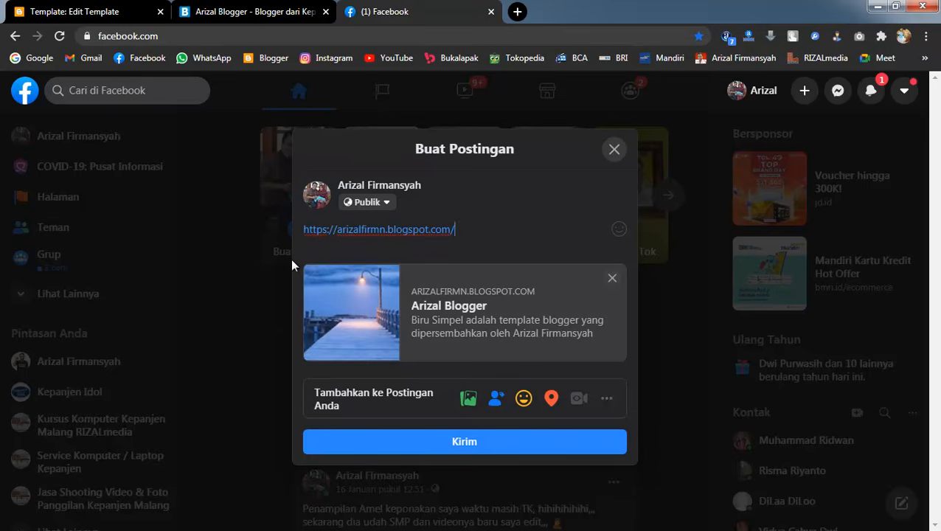
pyautogui.click(74, 11)
pyautogui.moveTo(110, 359); pyautogui.dragTo(822, 361)
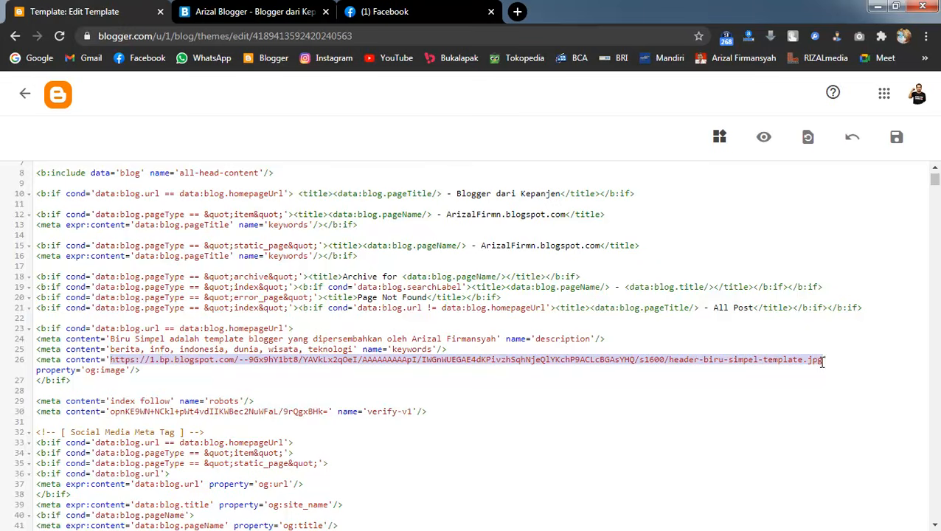